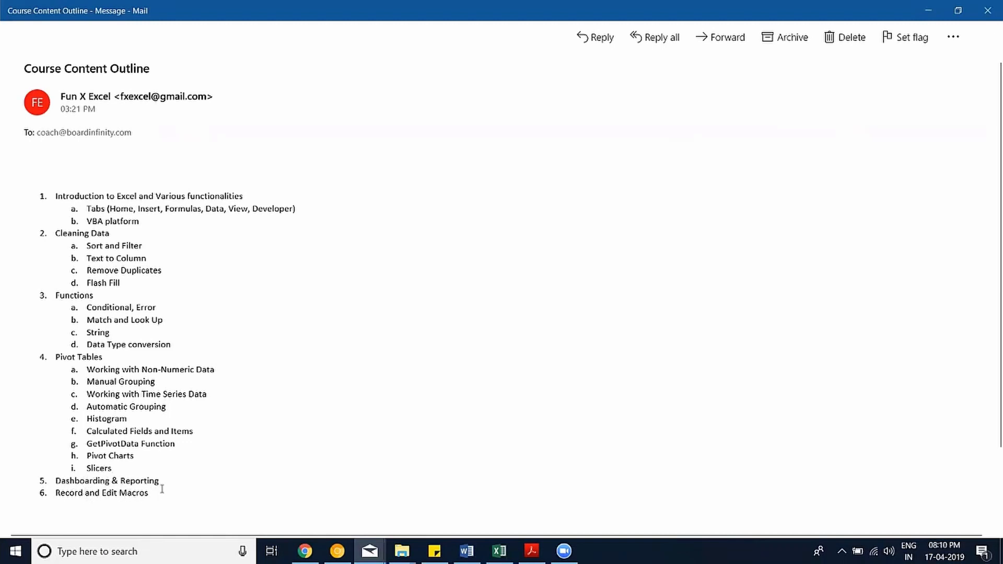
Highlight outline items 5 and 6, Dashboarding & Reporting and Record and Edit Macros.
drag(143, 505, 77, 479)
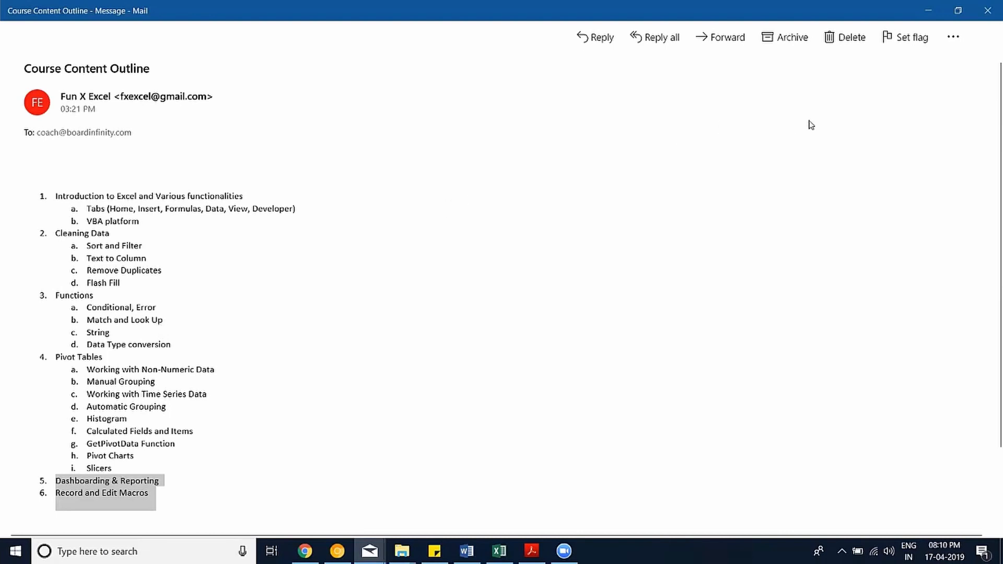
Minimize the course email and start Book1 from Blank workbook in Excel.
click(925, 14)
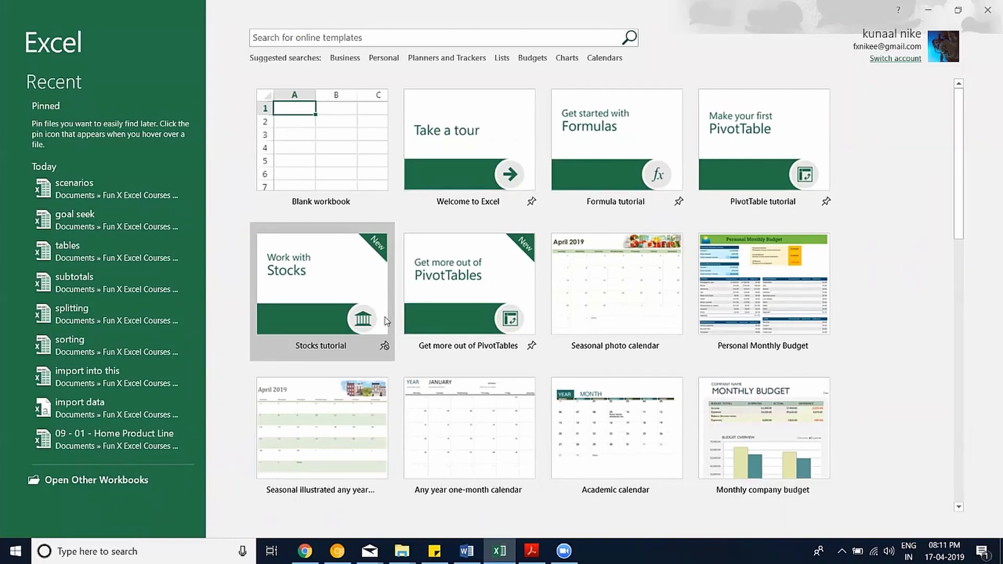
click(362, 153)
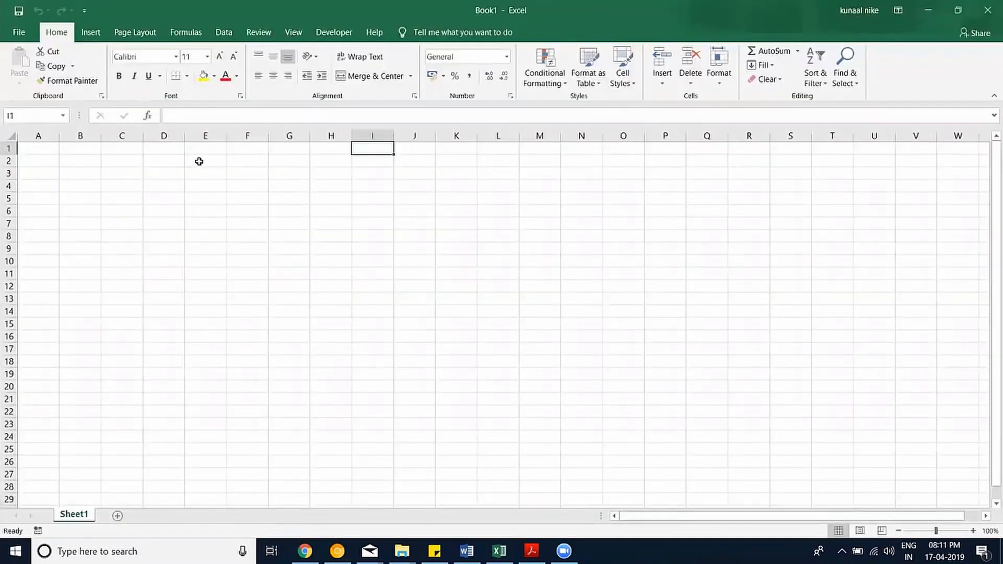
Select cell A1 and jump to XFD1, the sheet's last column.
click(34, 136)
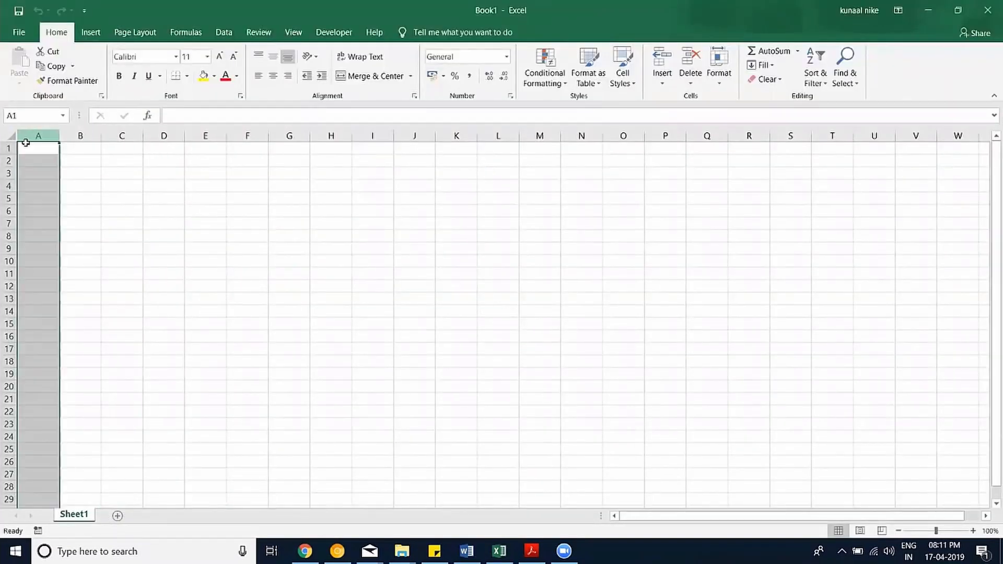
click(8, 148)
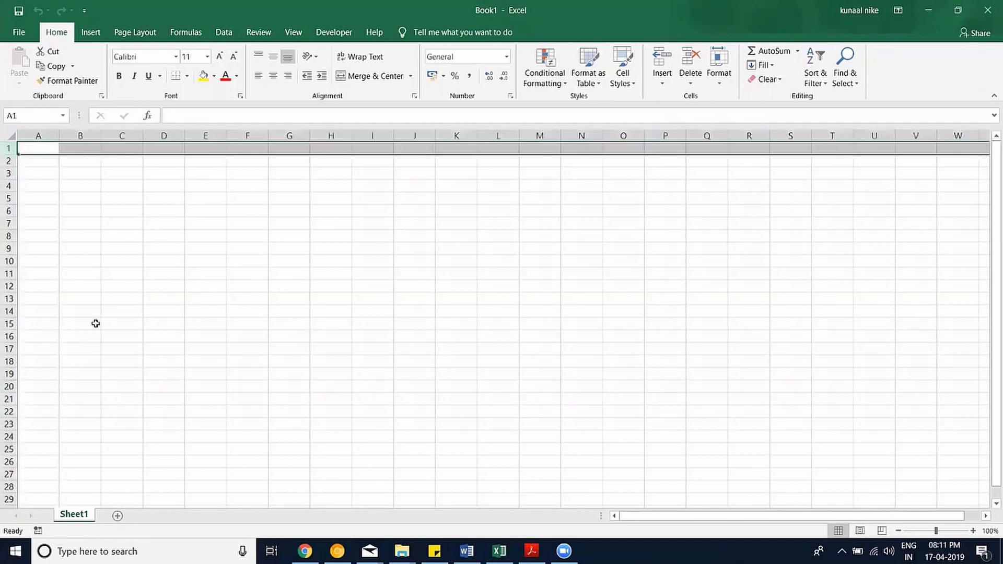
click(103, 310)
click(44, 152)
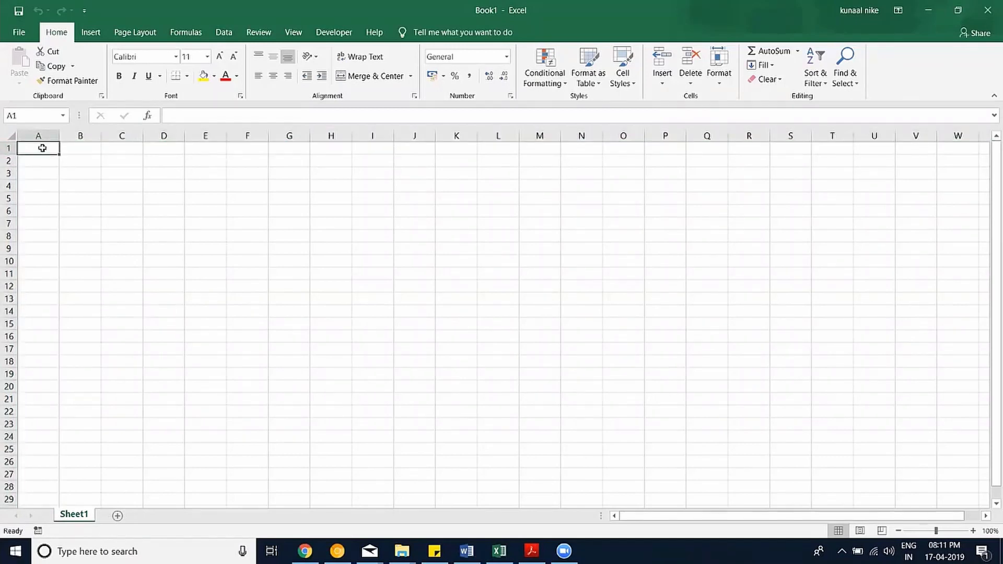
key(ctrl+Right)
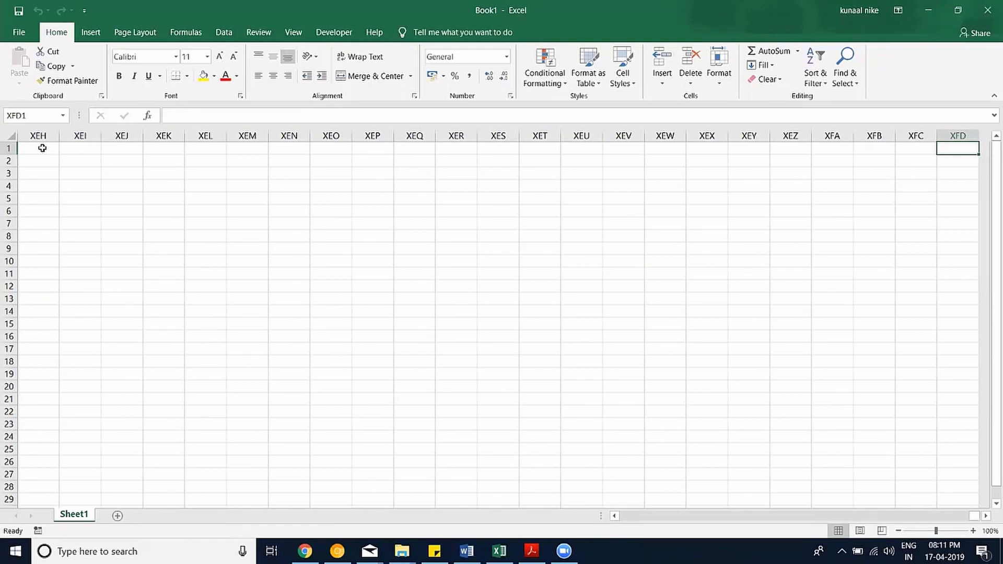
Show XFD's column number 16384 with =COLUMN(), clear it, then reach last row 1048576.
text(=c)
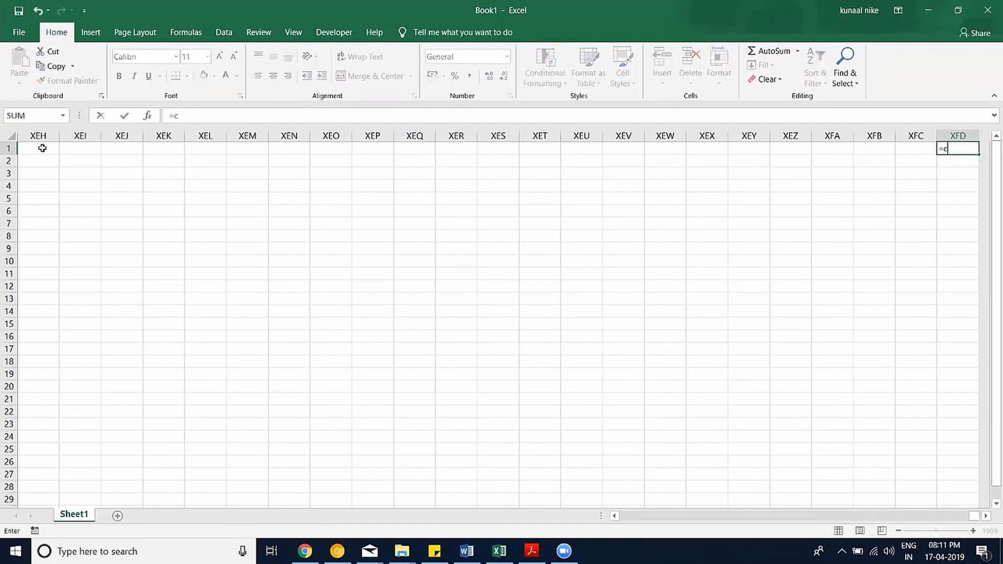
text(ol)
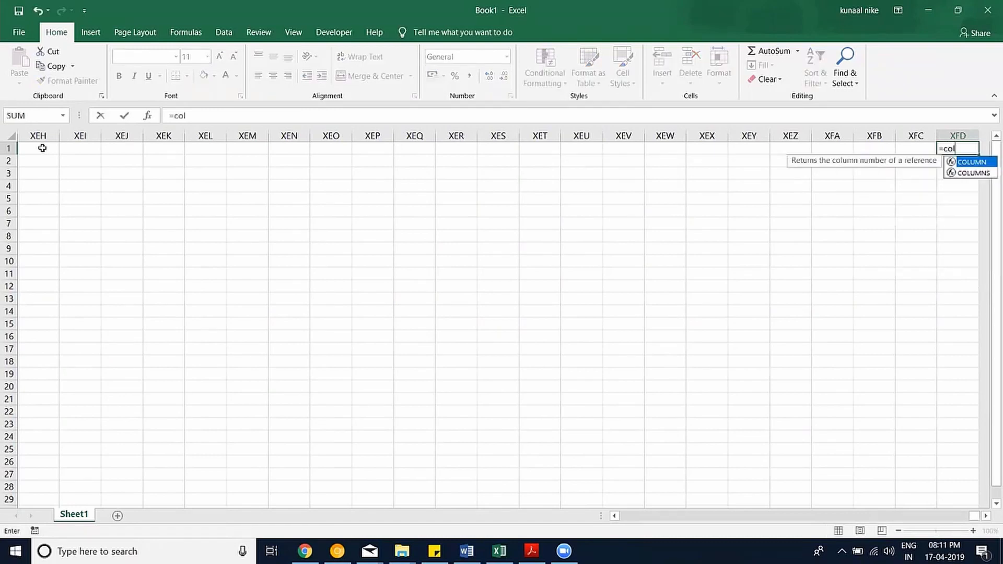
key(Tab)
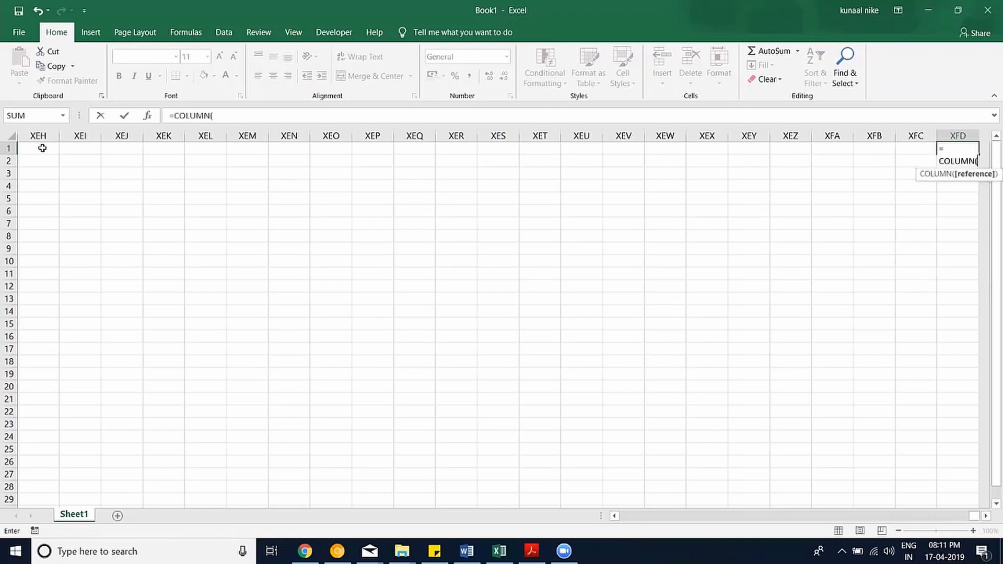
text())
key(Return)
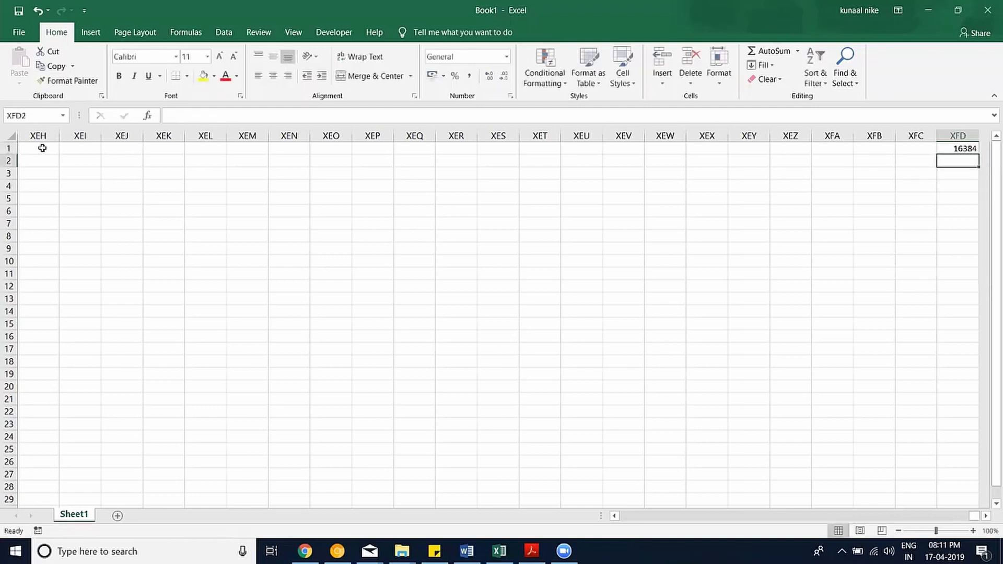
key(Up)
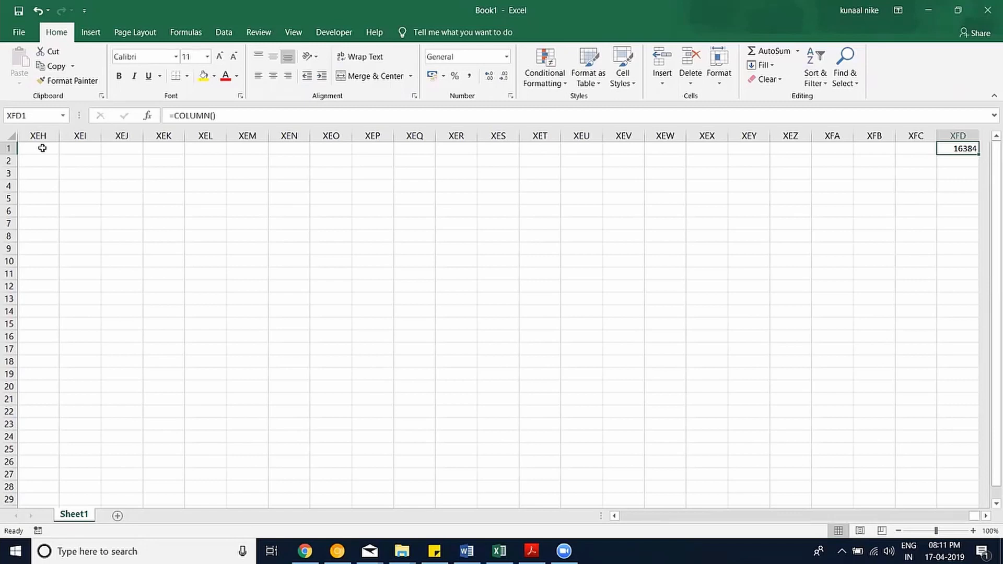
key(Delete)
key(ctrl+Home)
key(ctrl+Down)
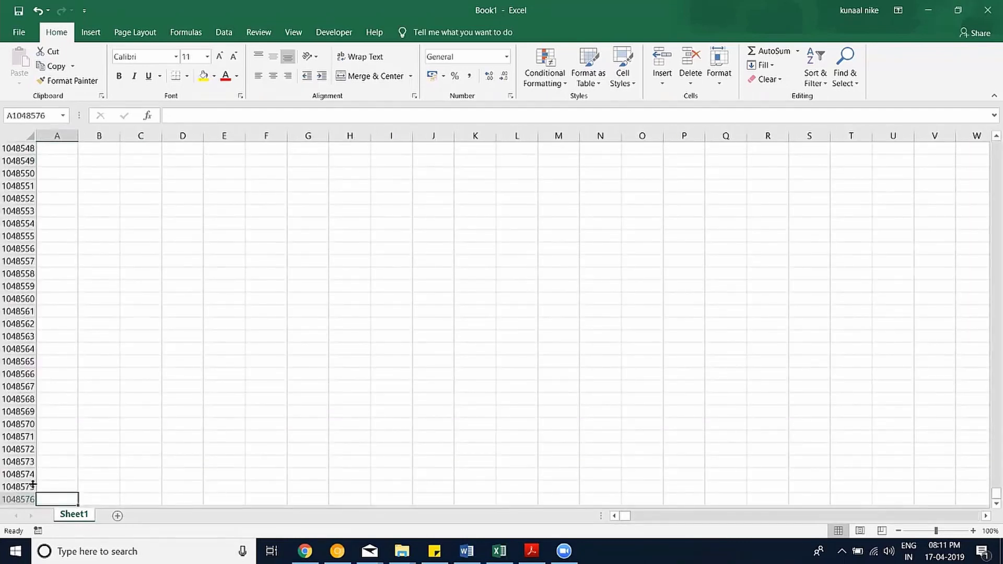
Add three new sheets and cycle through the Sheet1–Sheet4 tabs, ending on Sheet4.
click(46, 500)
click(117, 516)
click(157, 516)
click(199, 516)
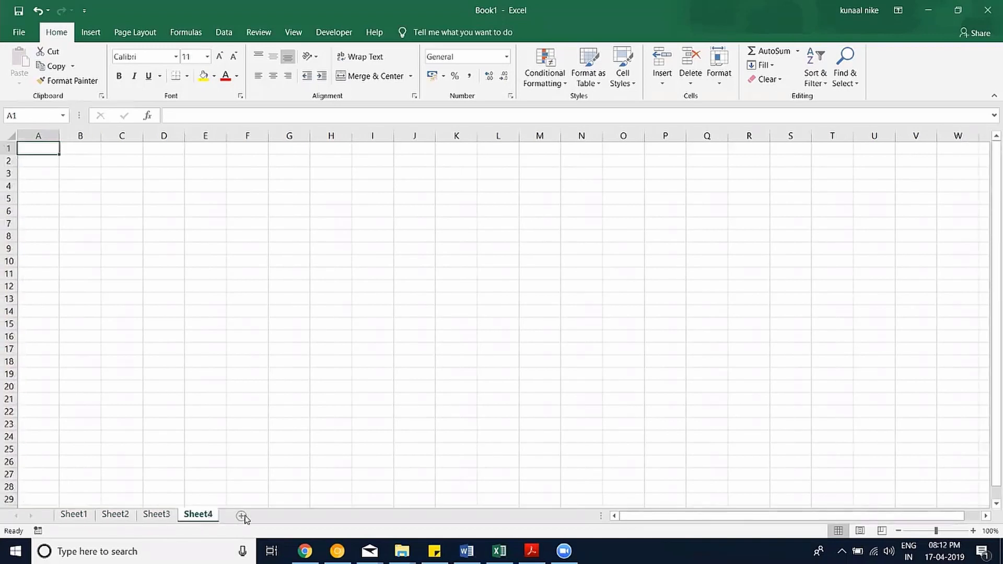
click(74, 515)
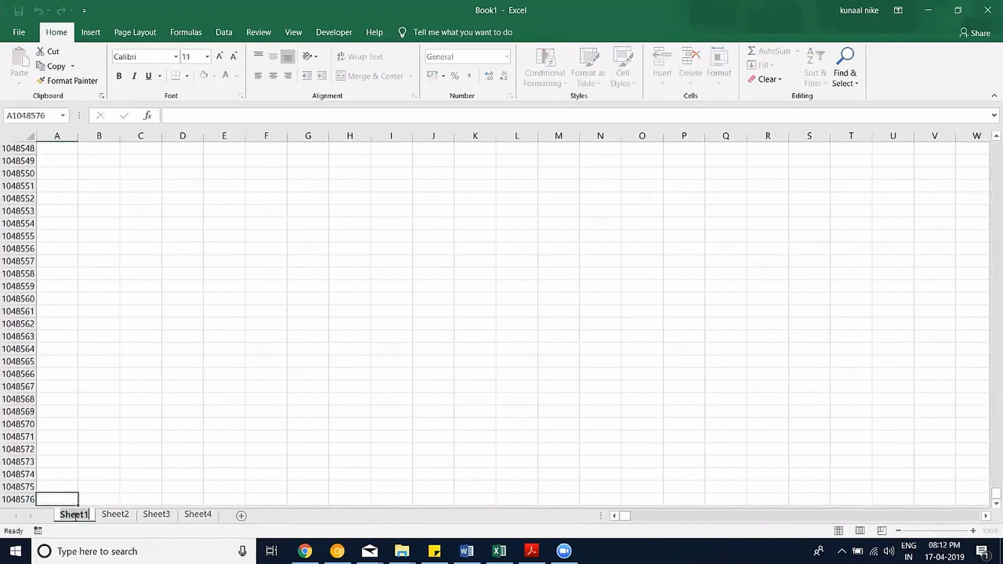
click(115, 515)
click(156, 515)
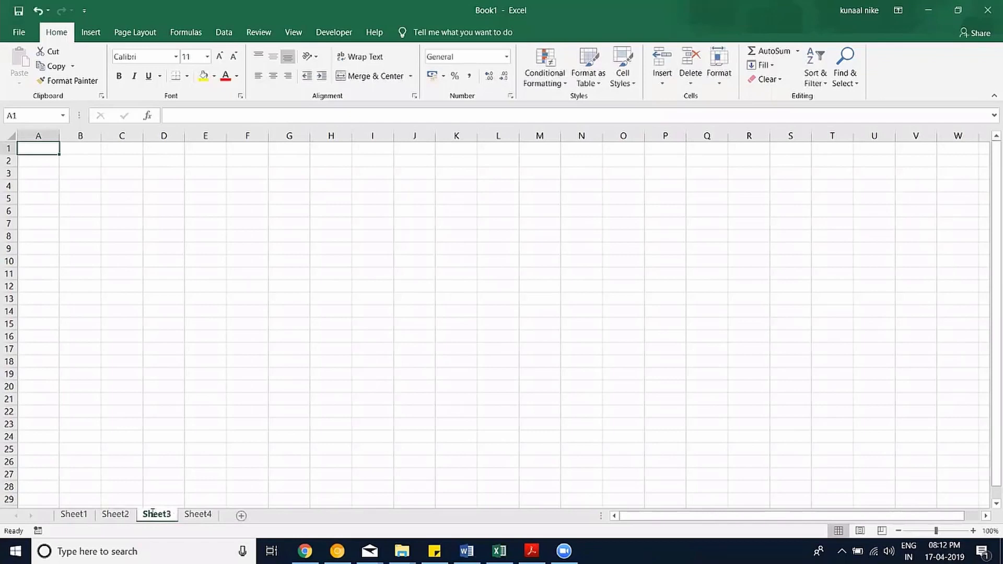
click(197, 519)
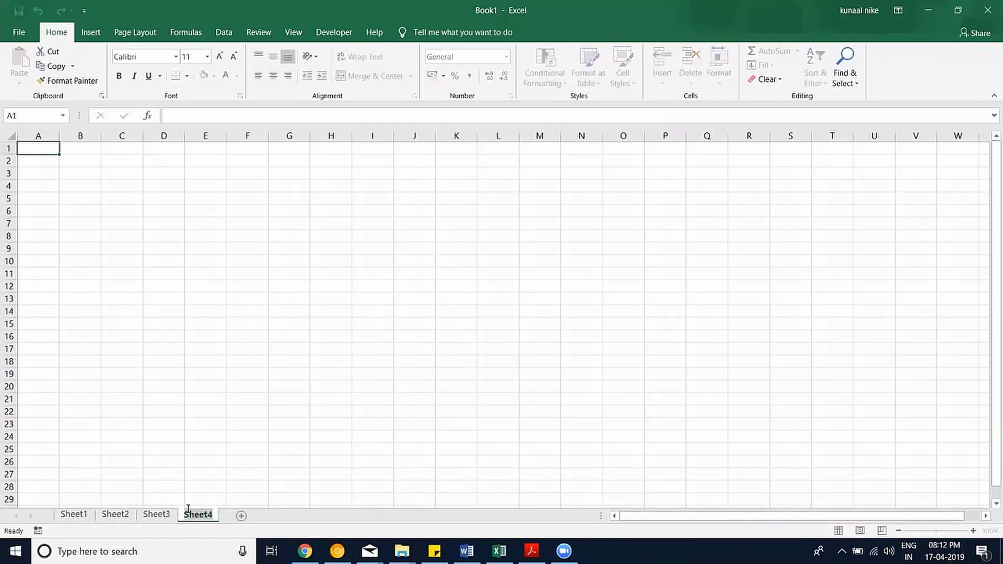
click(205, 453)
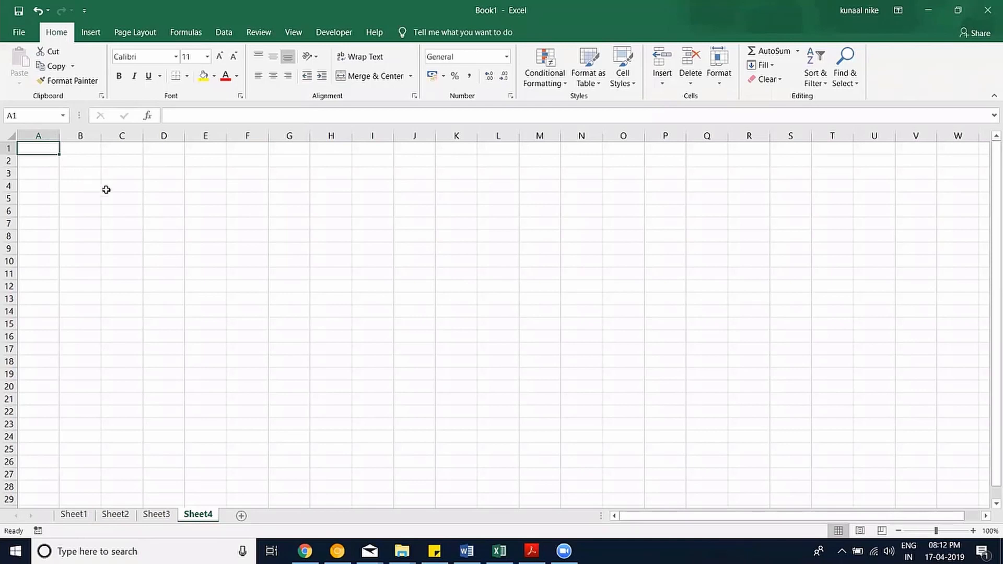
Enter the cell-reference examples 1,1 in A1 and r,c in B1.
click(78, 174)
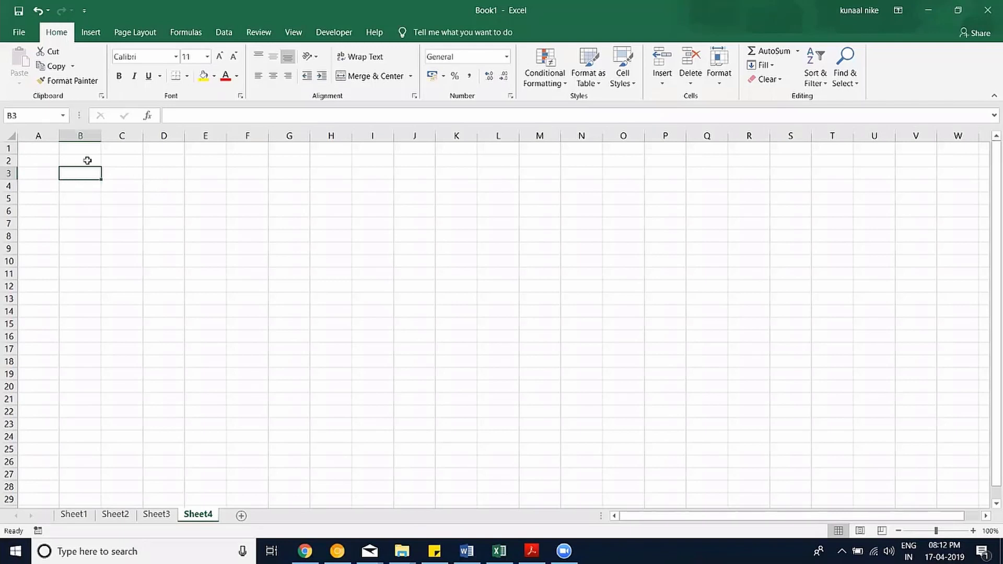
click(47, 151)
text(1,1)
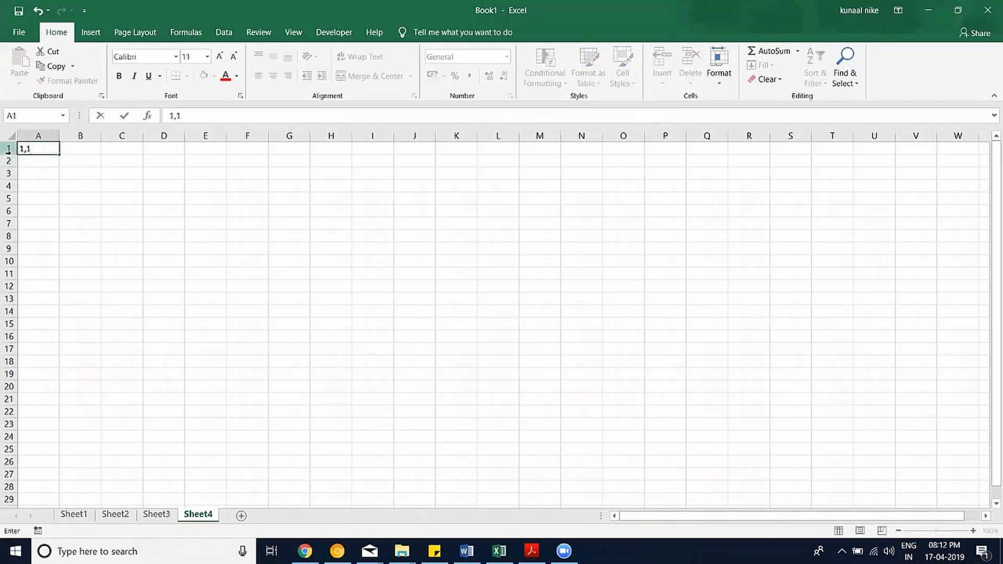
click(60, 177)
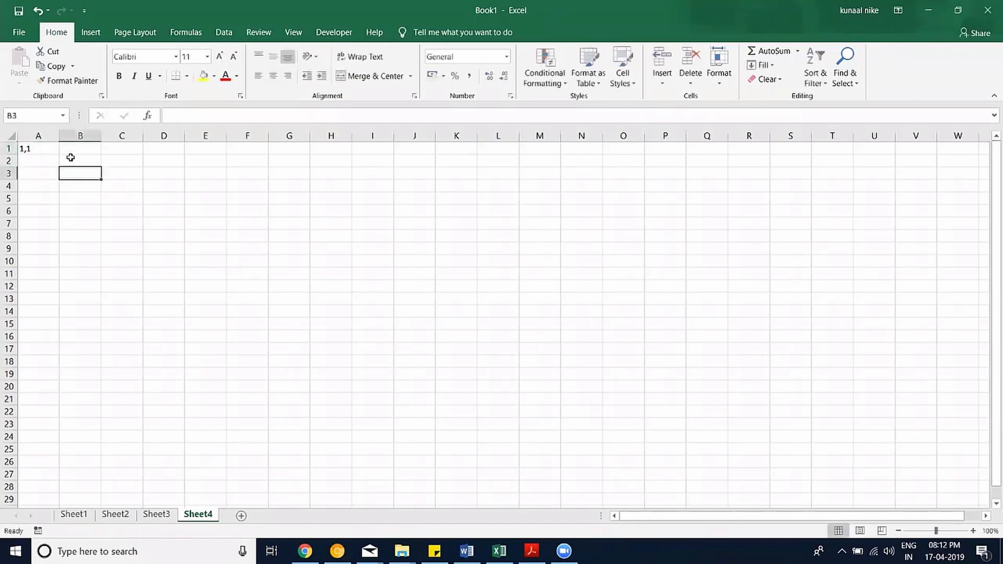
click(72, 151)
text(1,2)
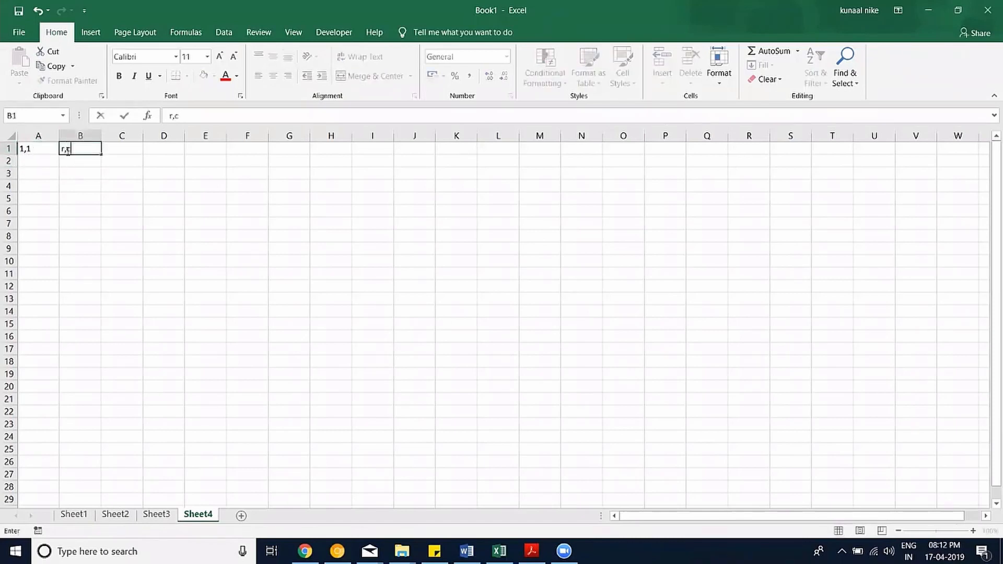
key(Return)
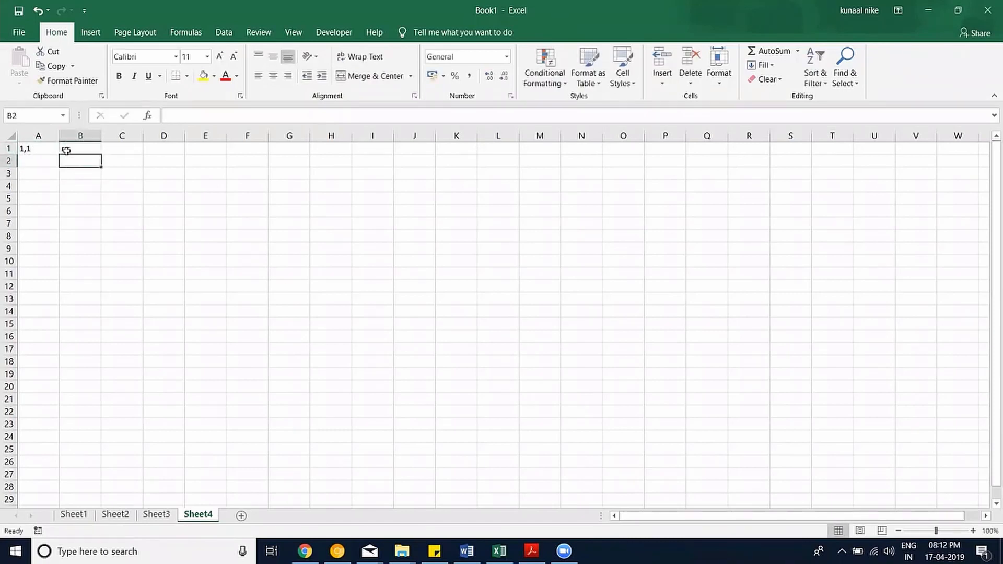
Zoom in on the sheet and review the A1 and B1 examples.
click(973, 531)
click(973, 531)
click(973, 531)
click(974, 531)
click(973, 531)
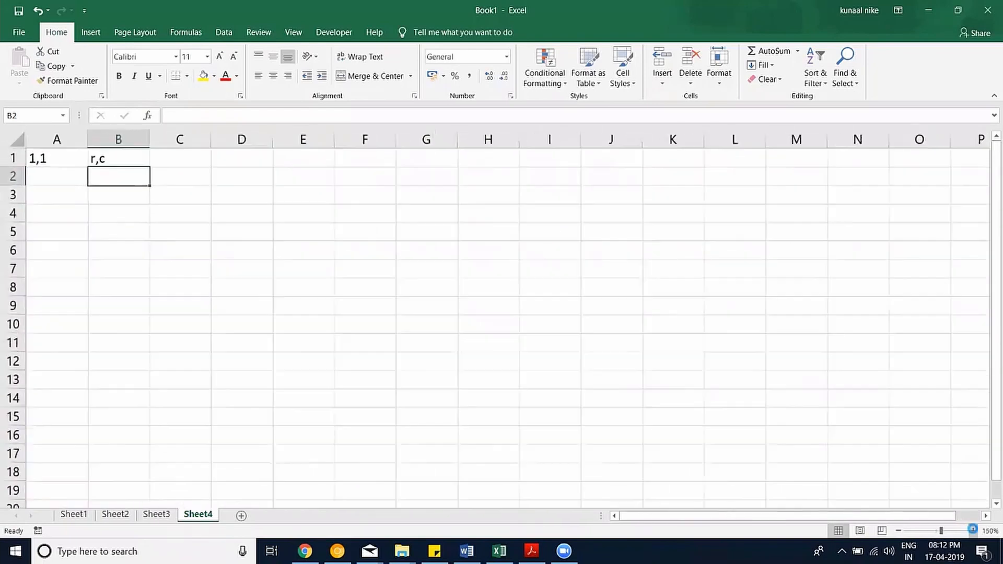
click(973, 531)
click(973, 531)
click(973, 531)
click(973, 531)
click(973, 531)
click(973, 531)
click(973, 531)
click(973, 531)
click(973, 531)
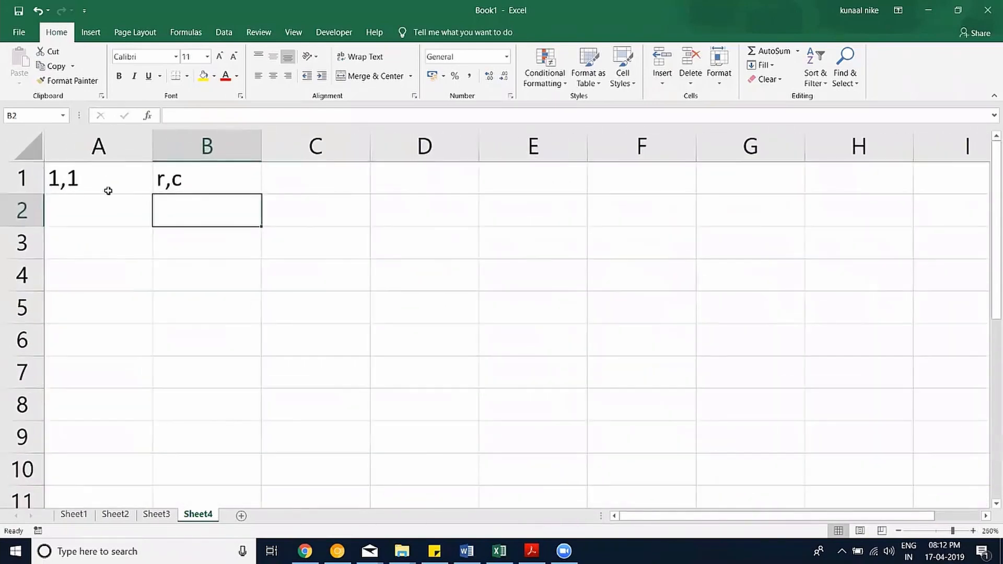
click(112, 176)
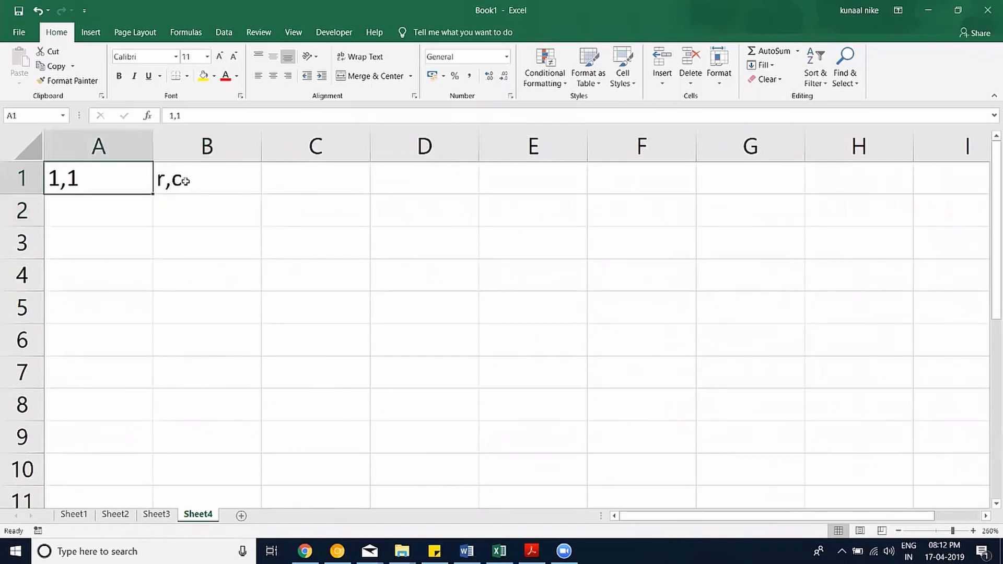
click(174, 182)
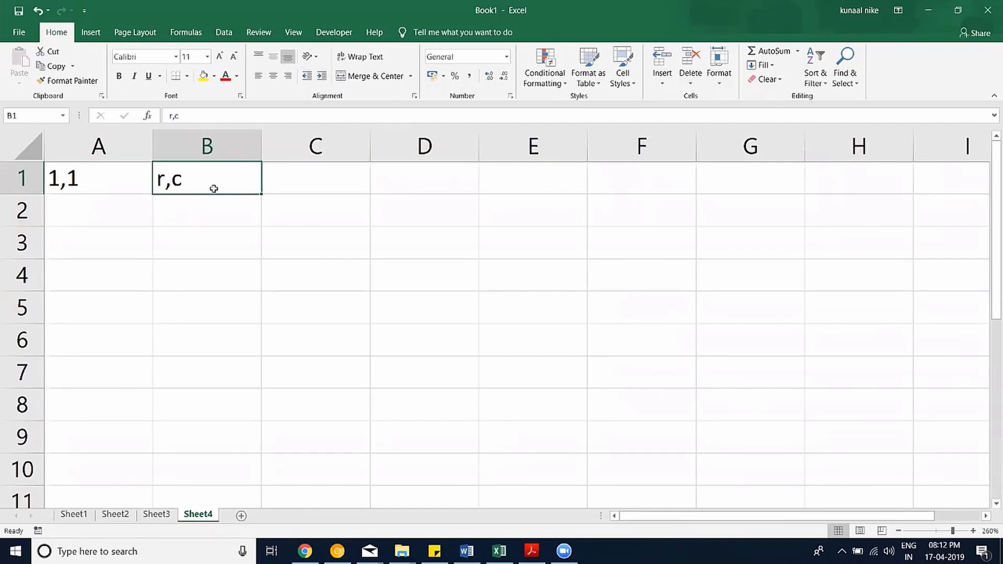
click(128, 208)
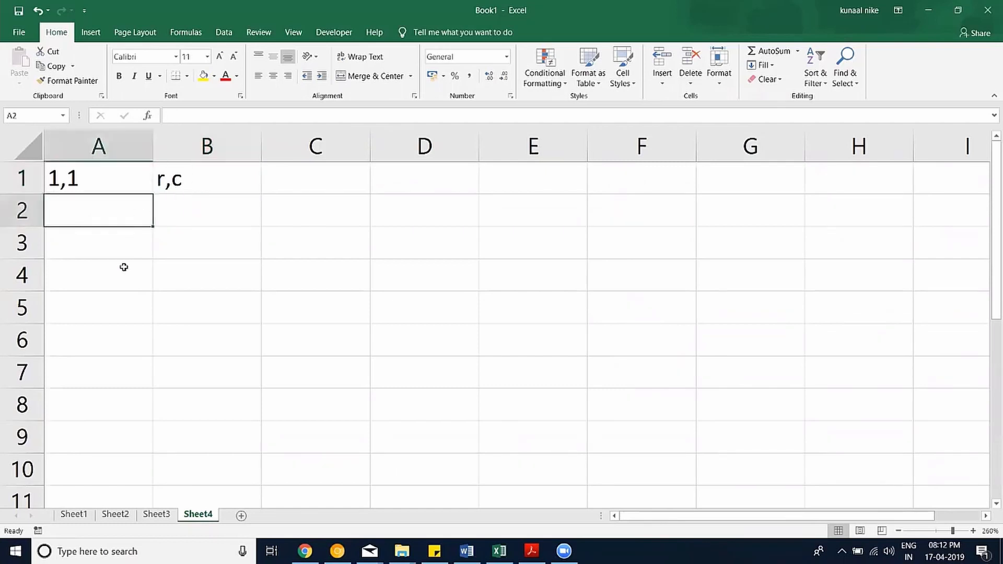
Enter A3 in cell A3, then move the A1:B3 examples one column right.
click(130, 249)
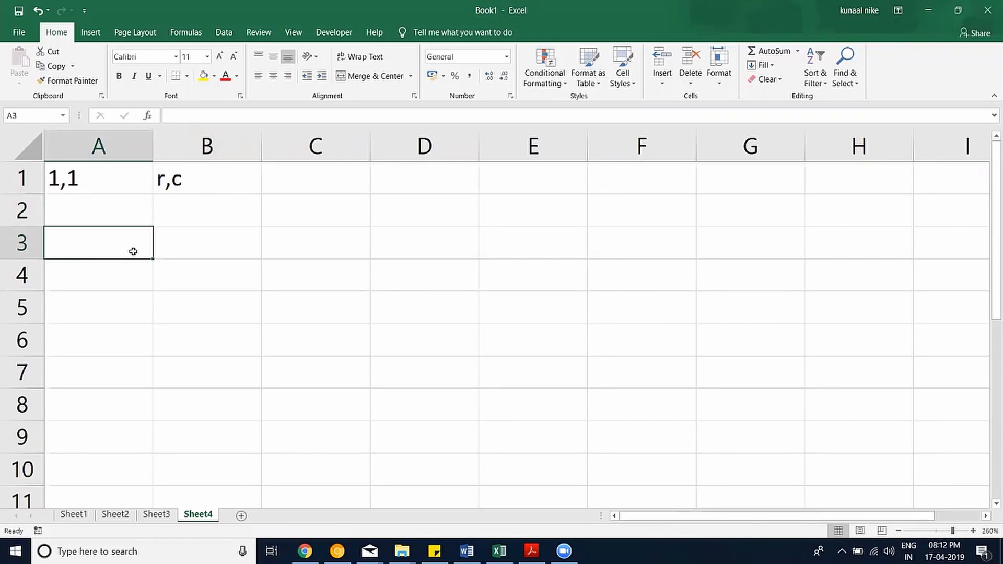
text(A#)
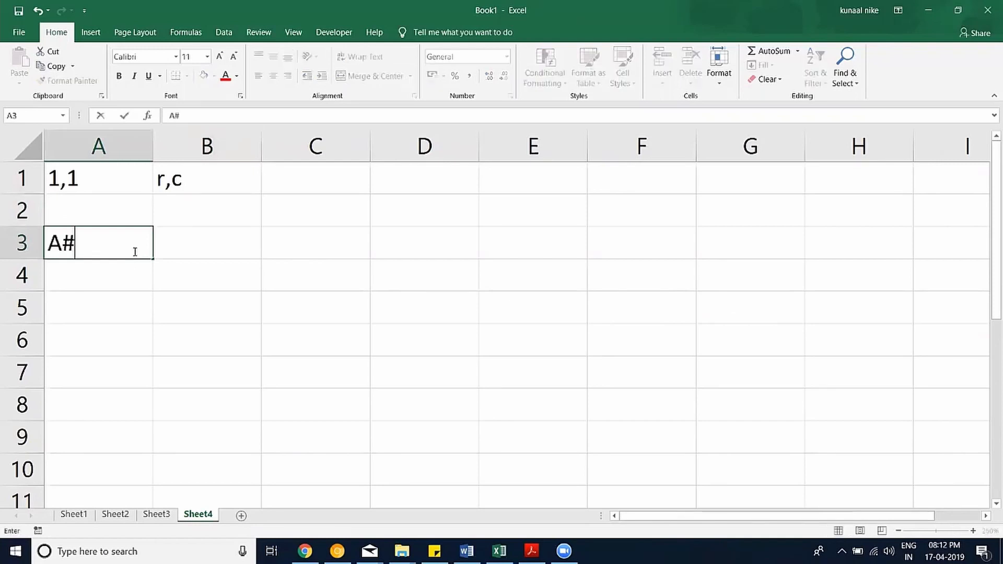
key(BackSpace)
text(3)
click(132, 273)
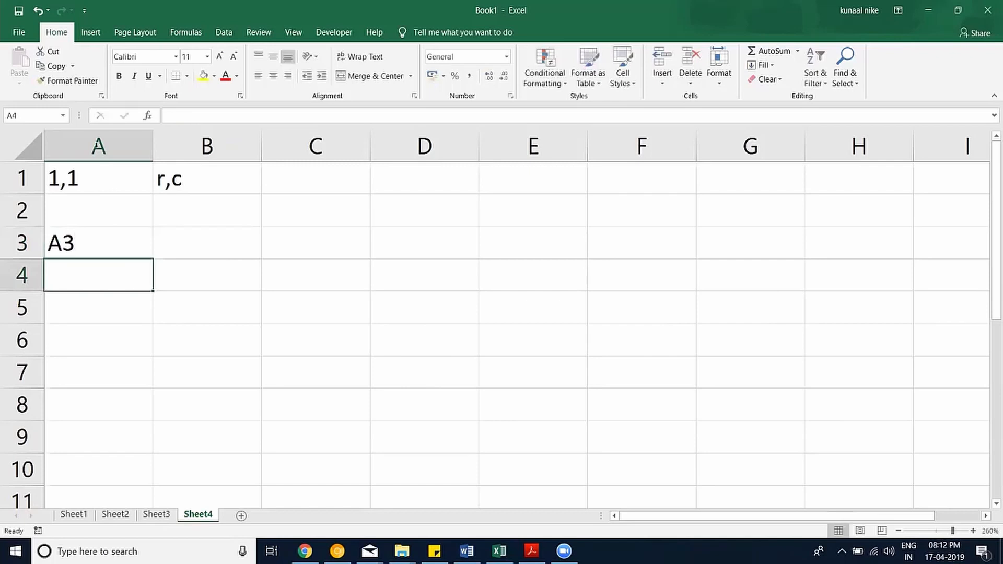
click(102, 234)
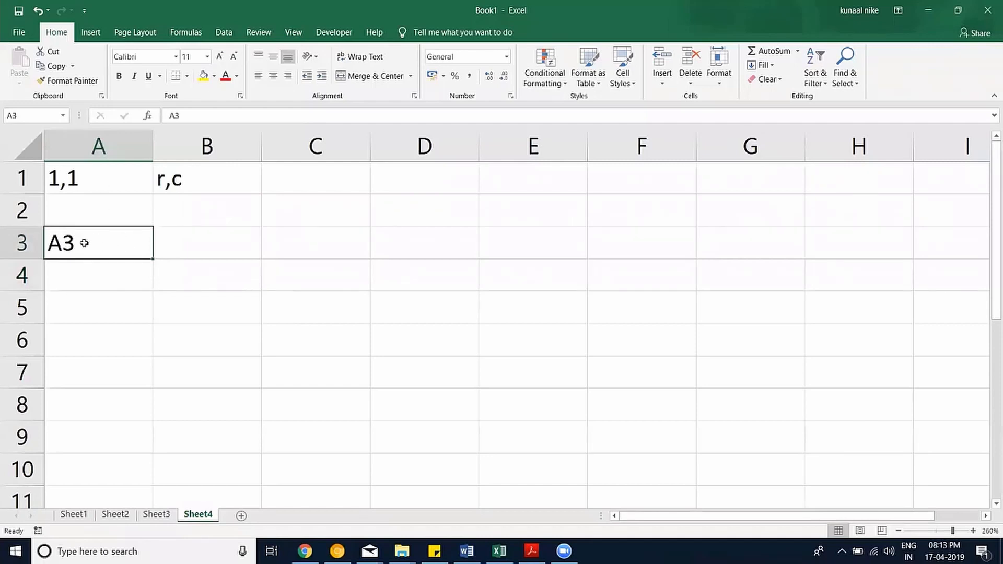
click(100, 181)
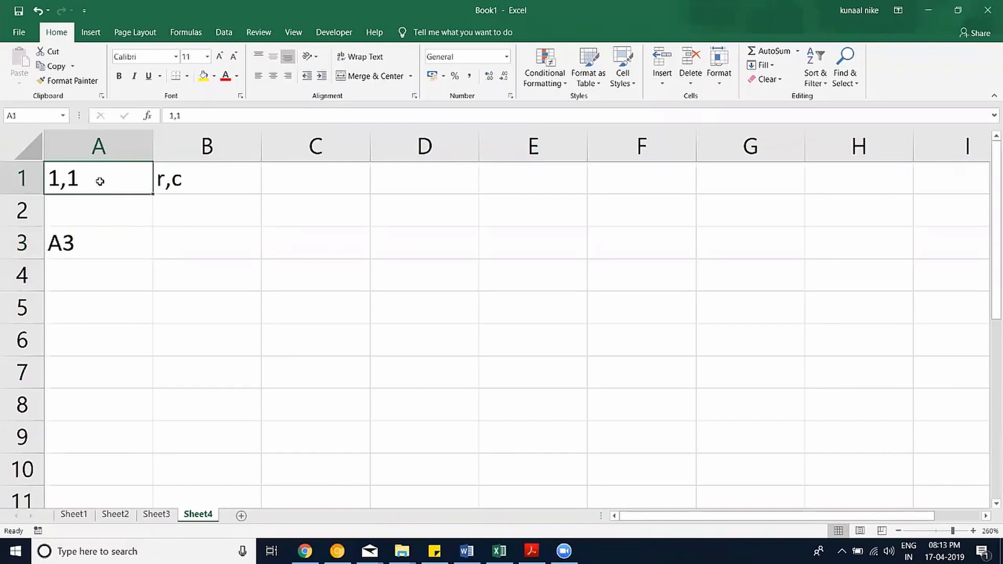
shift+click(212, 244)
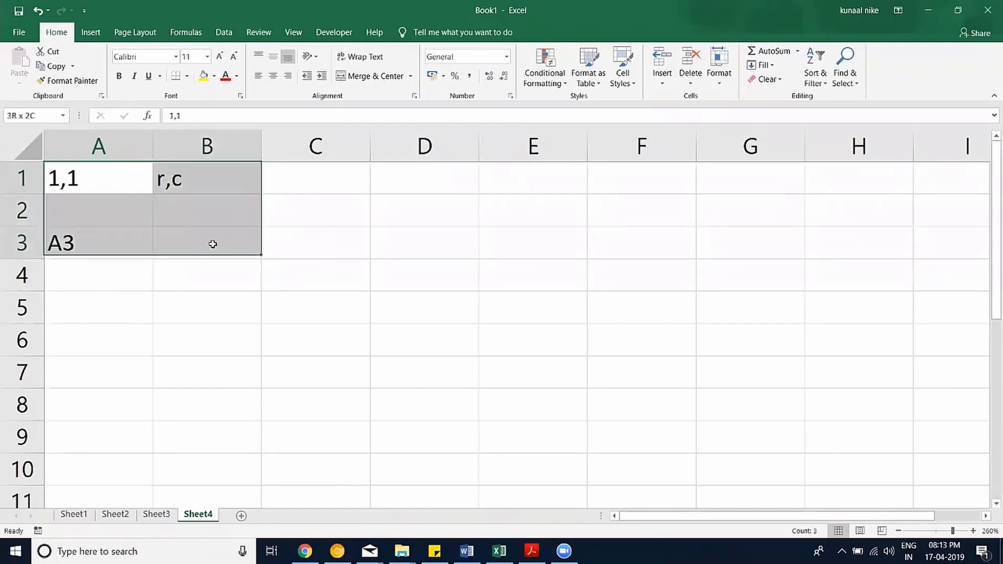
drag(260, 208, 274, 213)
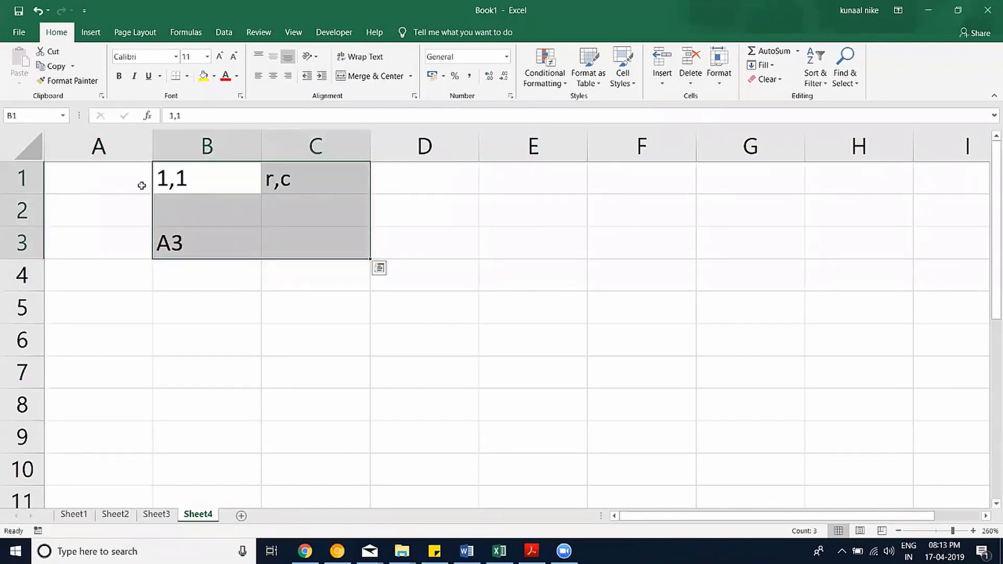
Label cell A1 as Cell and cell A3 as Range.
click(123, 181)
text(Cell)
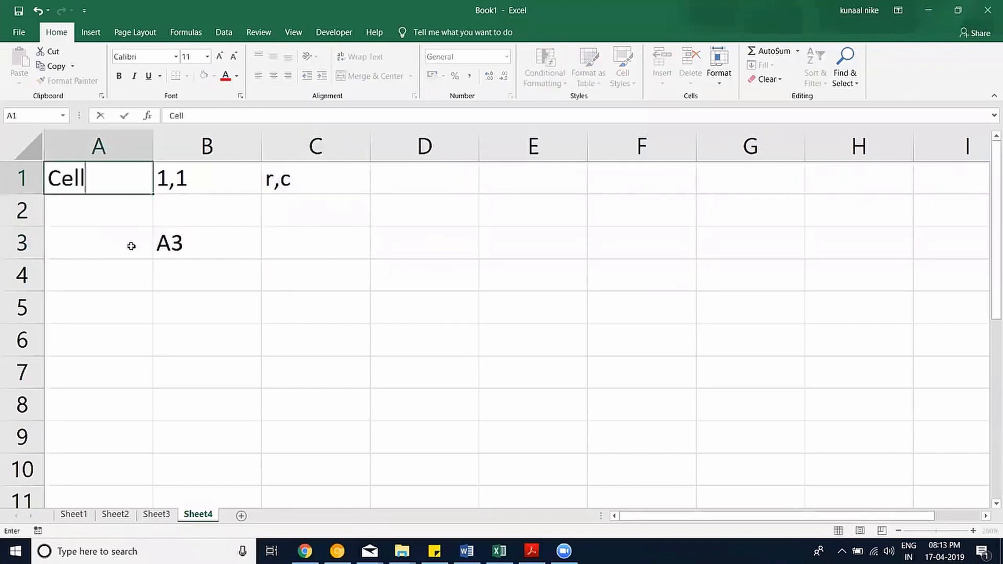
key(Return)
click(132, 247)
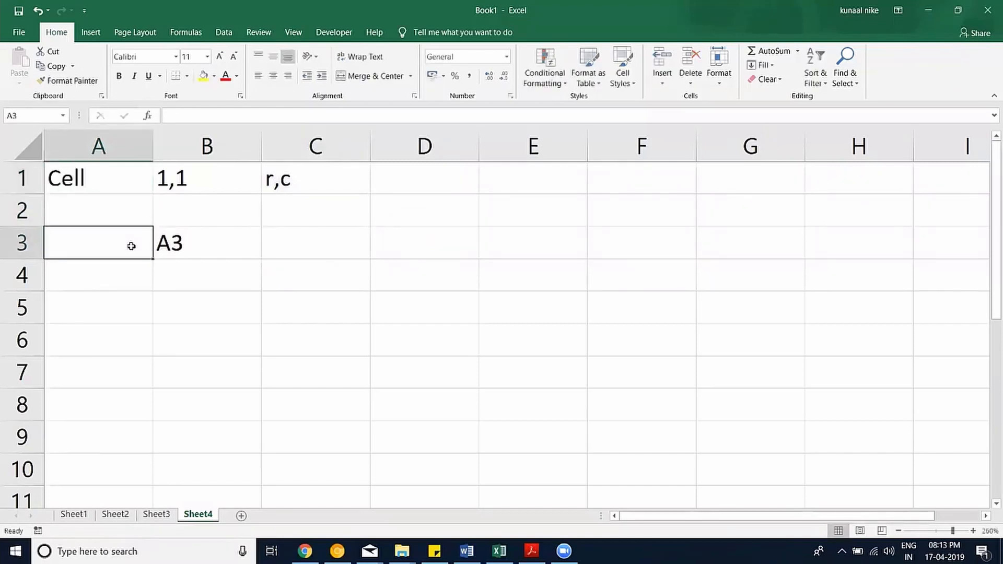
text(Range)
key(Up)
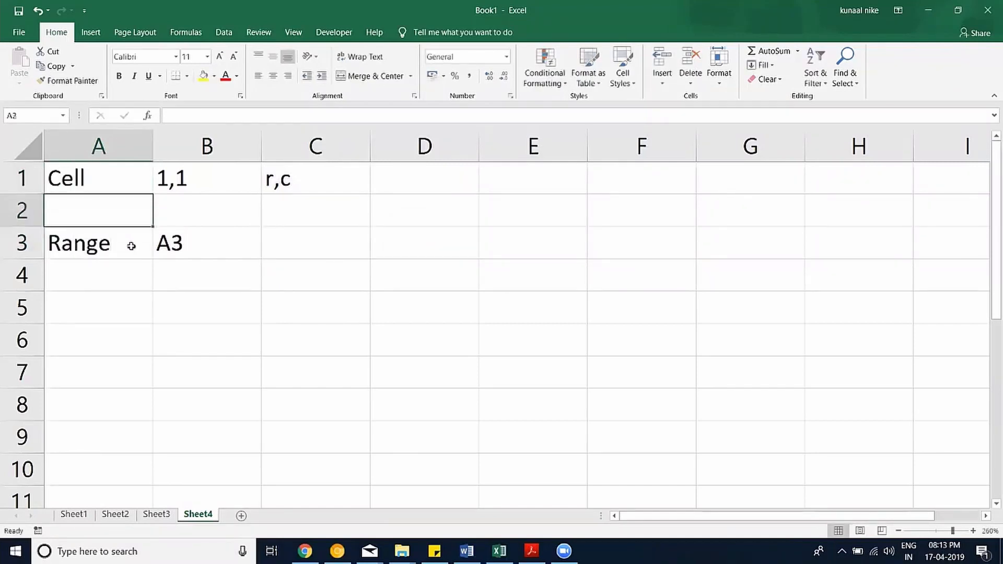
Add the labels Cells in A5 and Range in A7.
key(Down)
key(Down)
key(Down)
text(Cells)
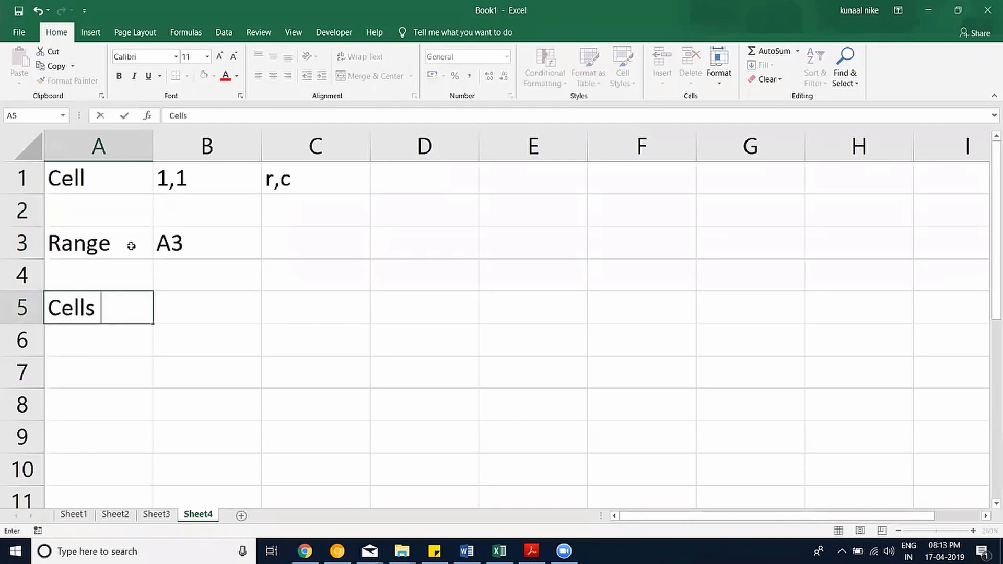
key(Return)
key(Return)
text(R)
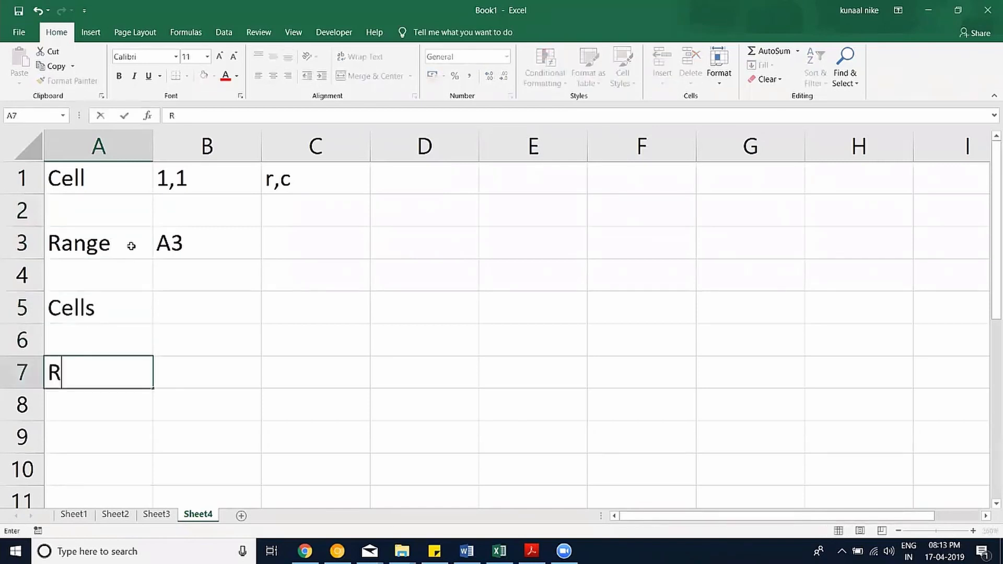
text(N)
key(BackSpace)
text(ange)
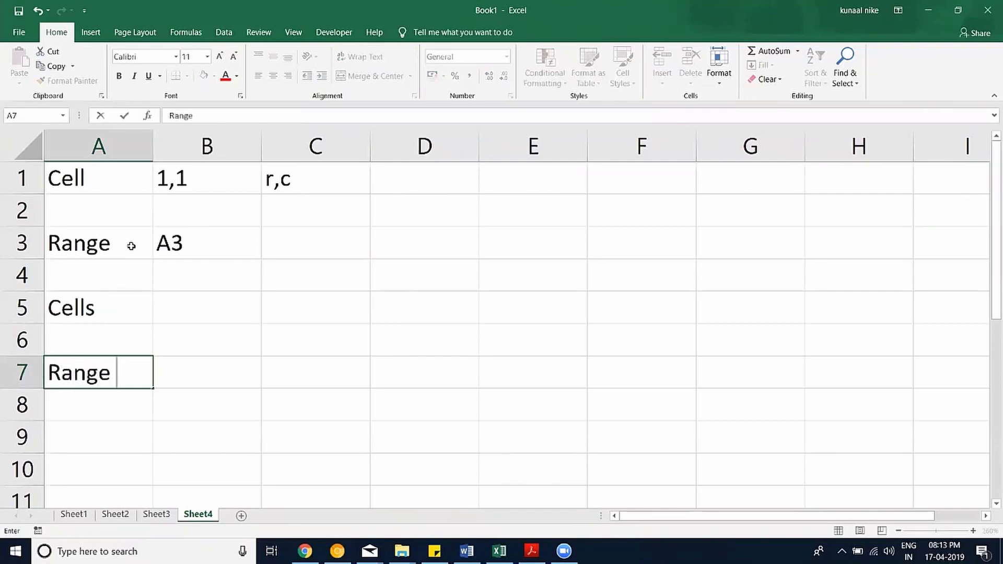
key(Return)
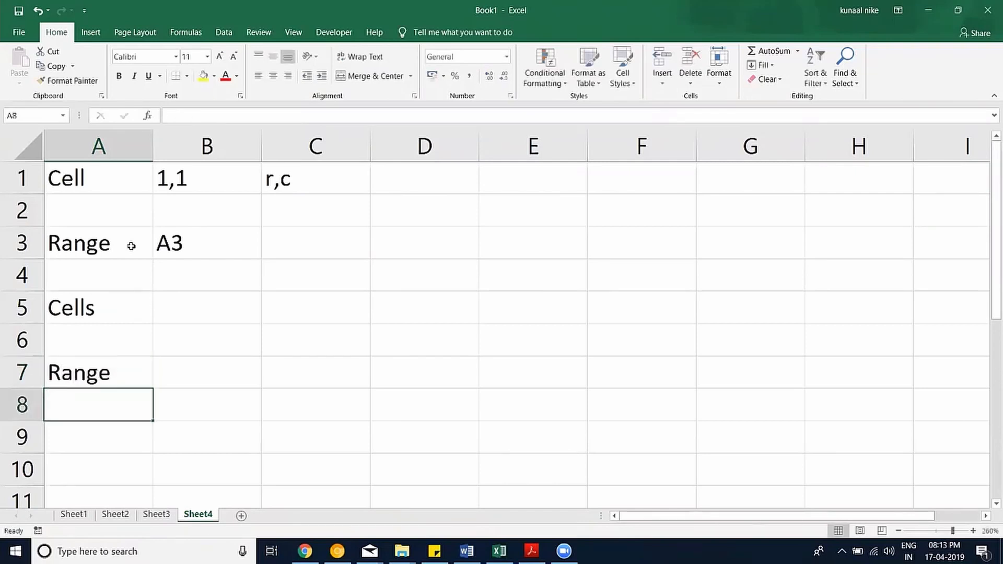
click(204, 315)
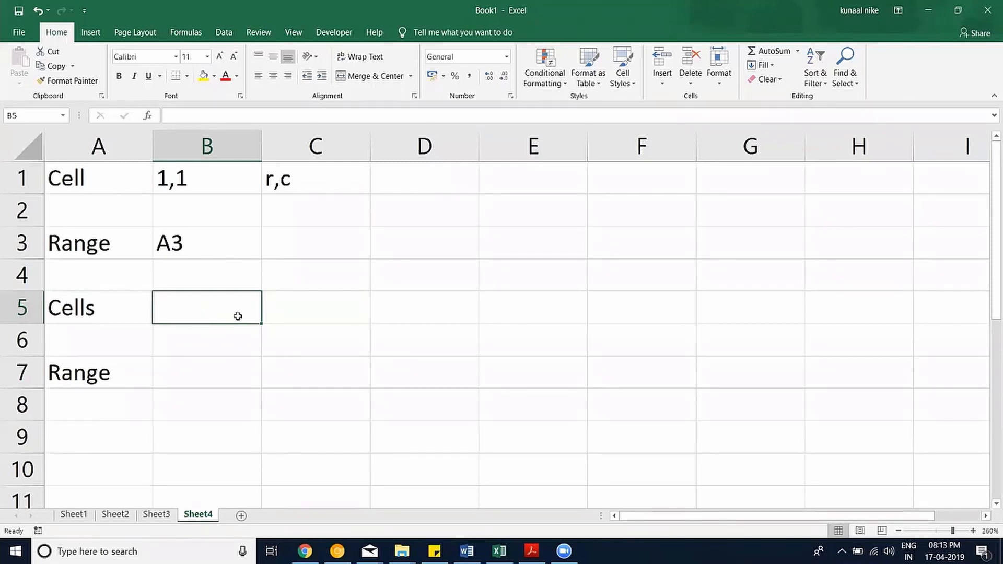
Type A3:A10 in cell B7 and select A3:A10 to illustrate that range.
click(219, 382)
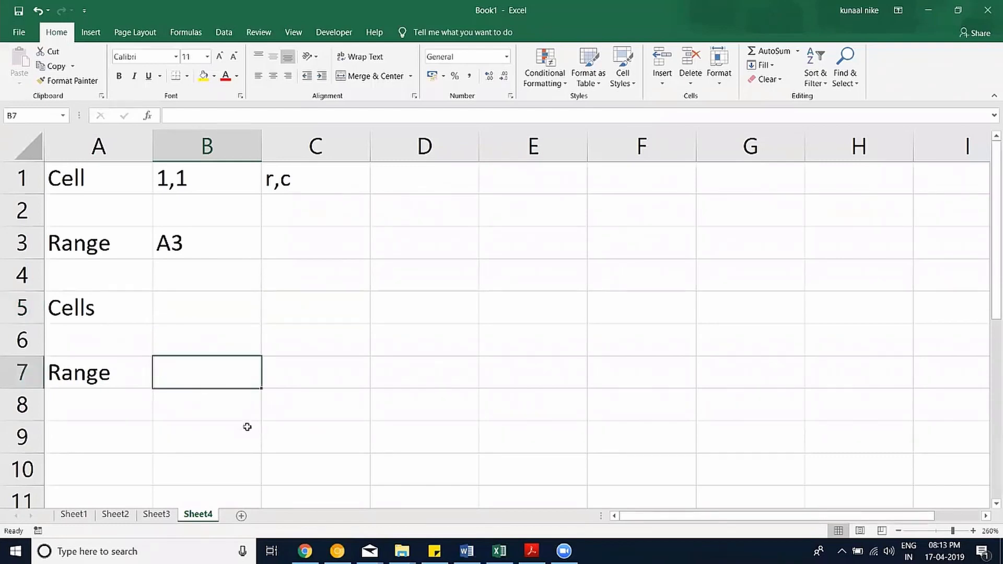
text(A3:)
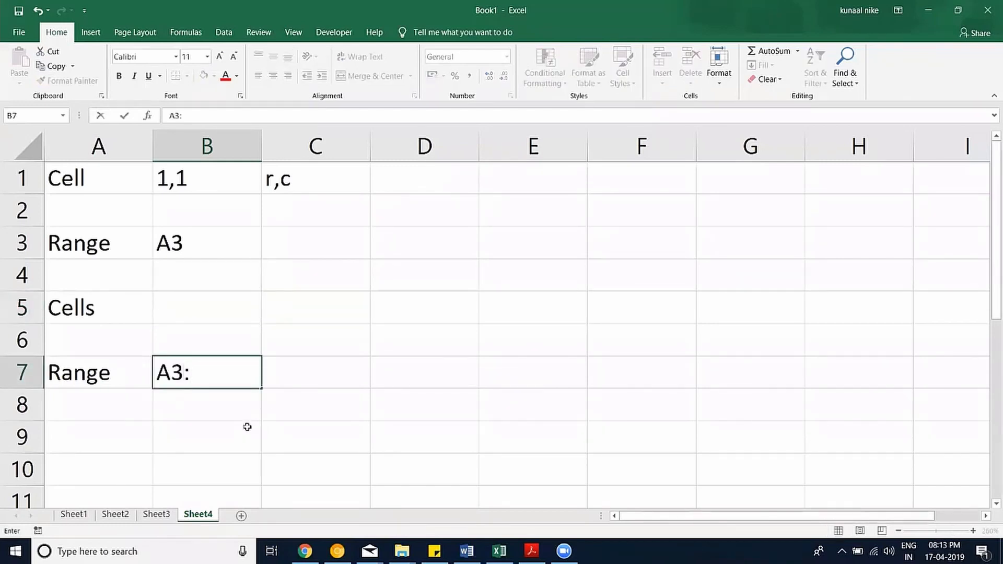
text(A15)
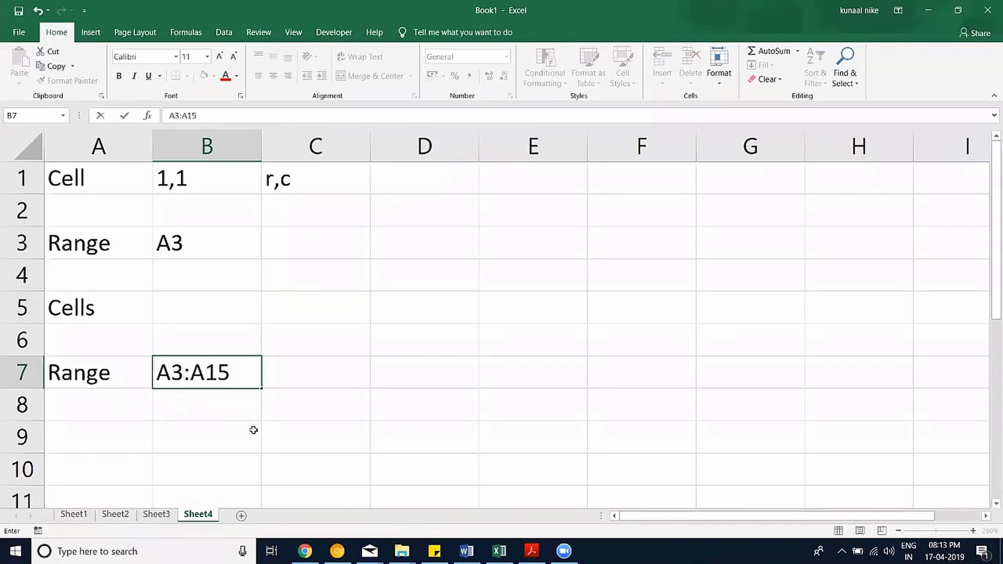
key(BackSpace)
key(BackSpace)
text(10)
key(Return)
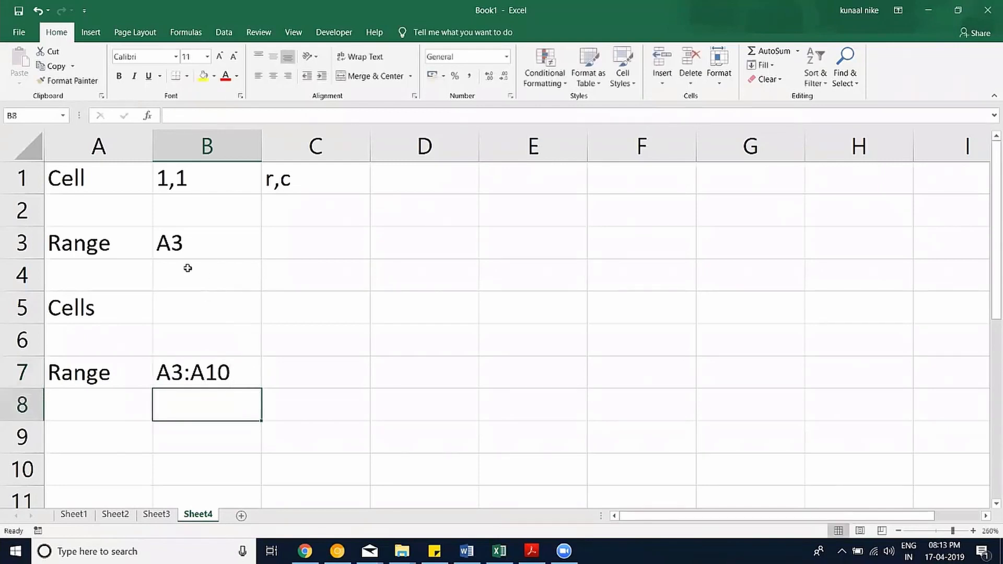
click(113, 243)
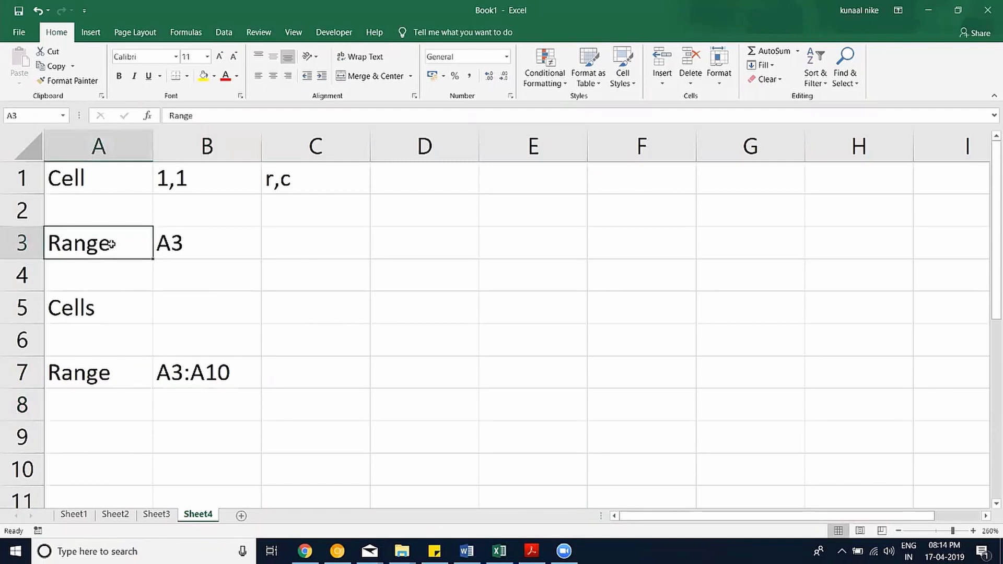
drag(111, 244, 90, 465)
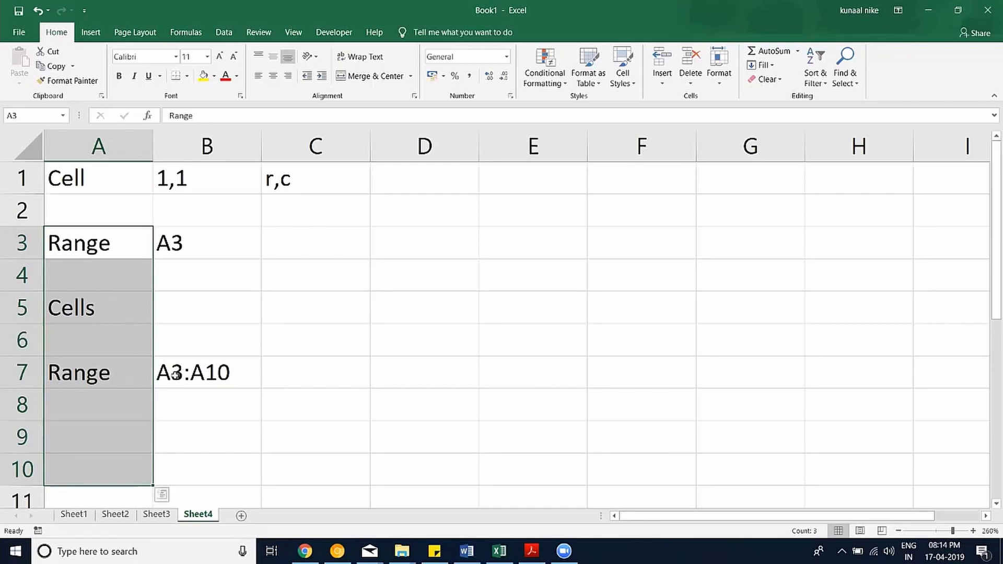
Edit B7 to read A3:B10 and select A3:B10 to illustrate the wider range.
click(177, 236)
drag(185, 375, 135, 370)
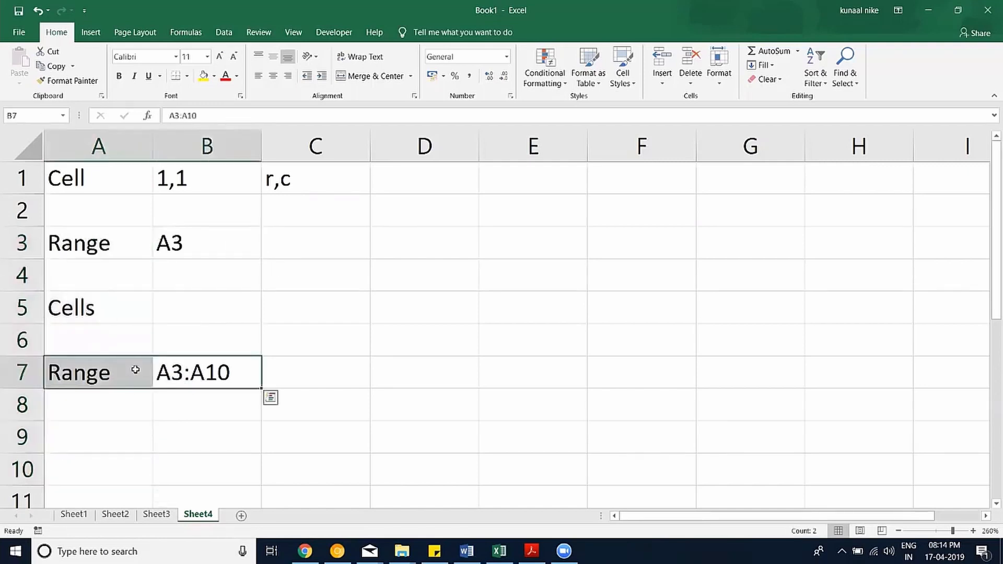
click(202, 366)
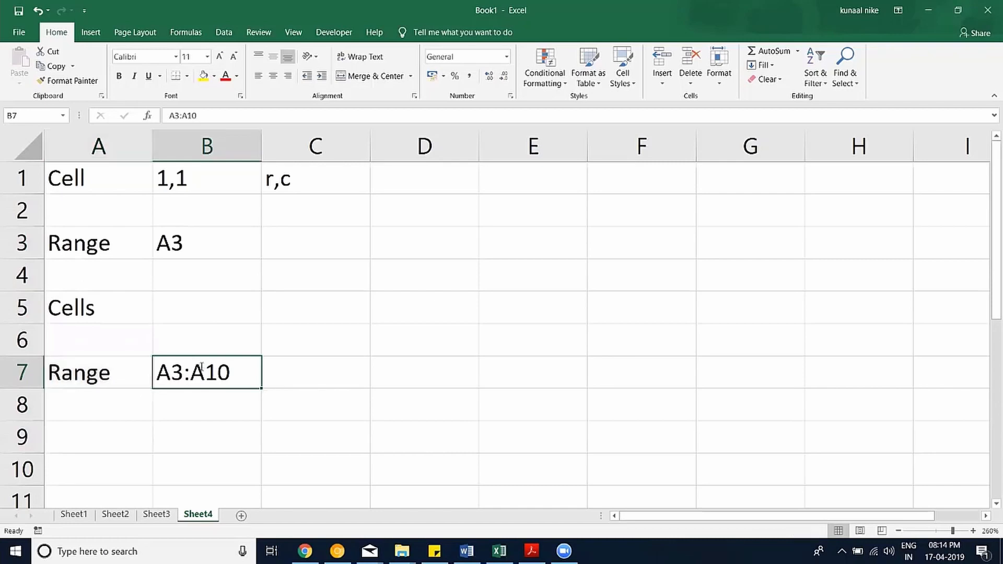
double_click(202, 366)
drag(204, 366, 189, 367)
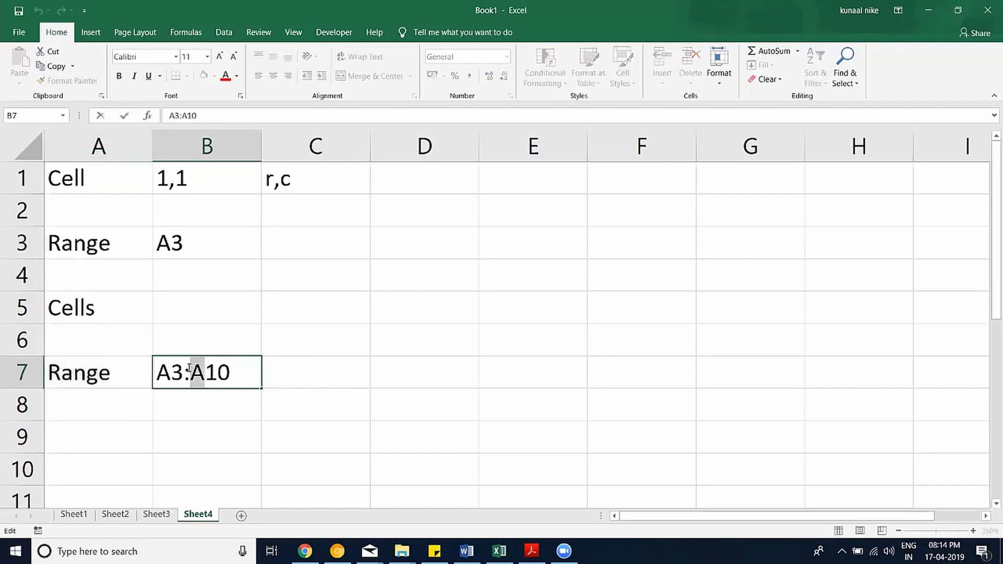
text(B)
key(Return)
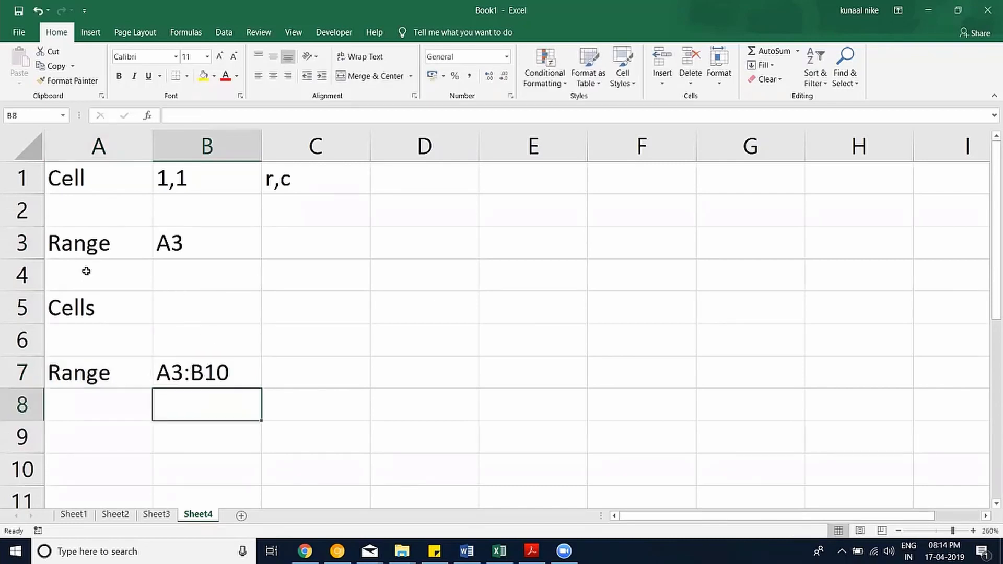
drag(69, 249, 219, 474)
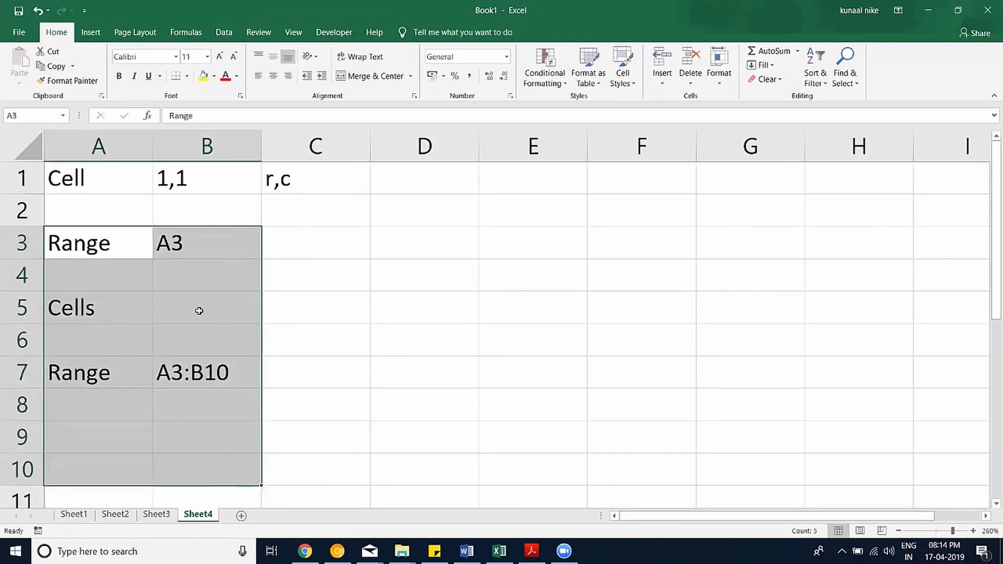
click(198, 309)
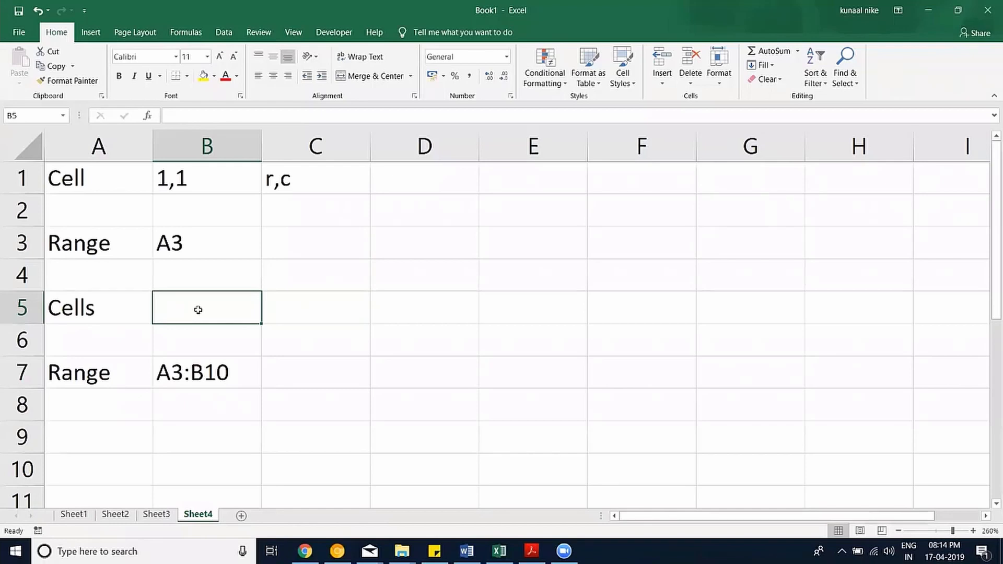
Draft '3,1 to 10,2' in cell B5, then discard it with Escape.
text(3,)
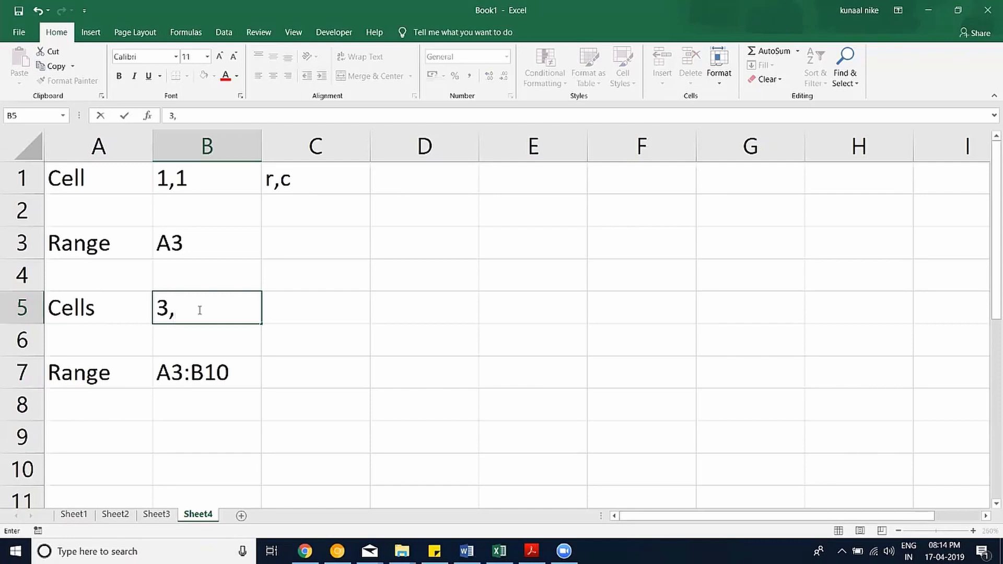
text(1 to 10,2)
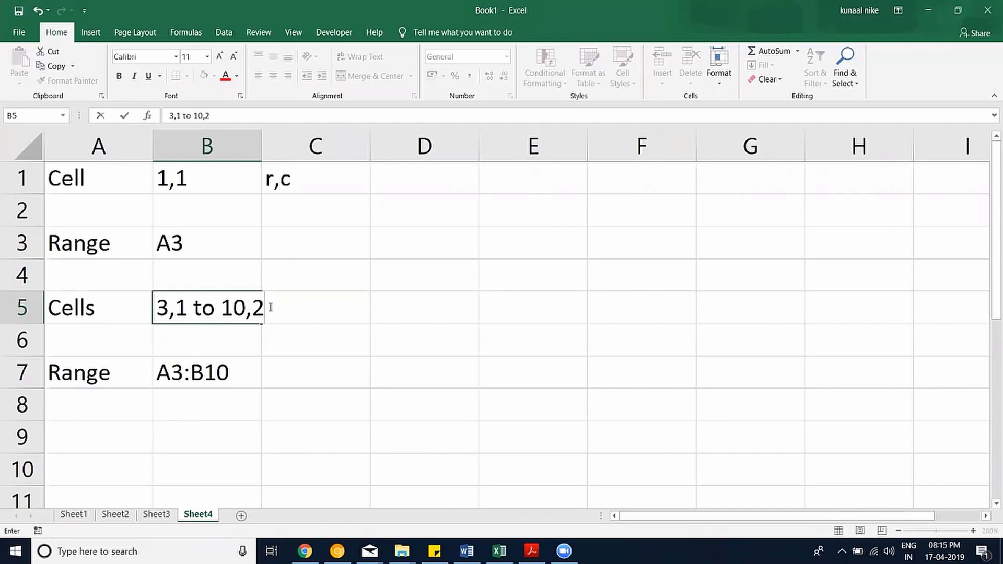
drag(267, 309, 101, 308)
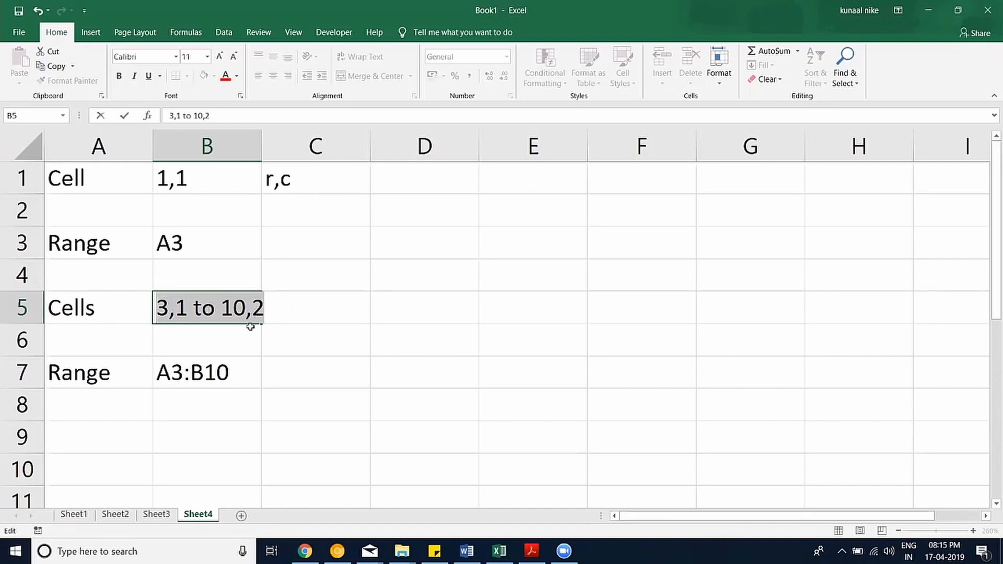
key(Escape)
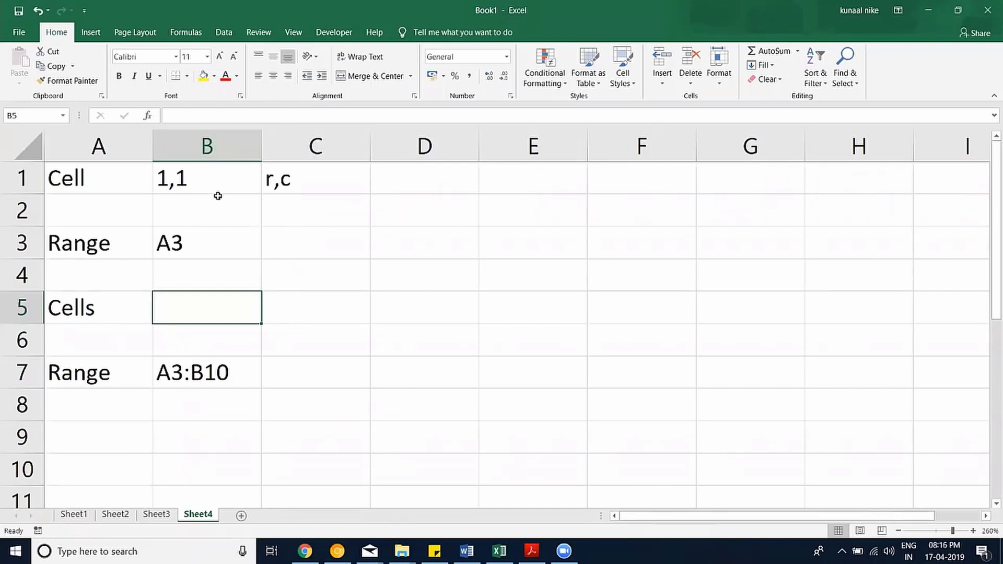
Enter the text Board Infinity in cell D3.
click(421, 249)
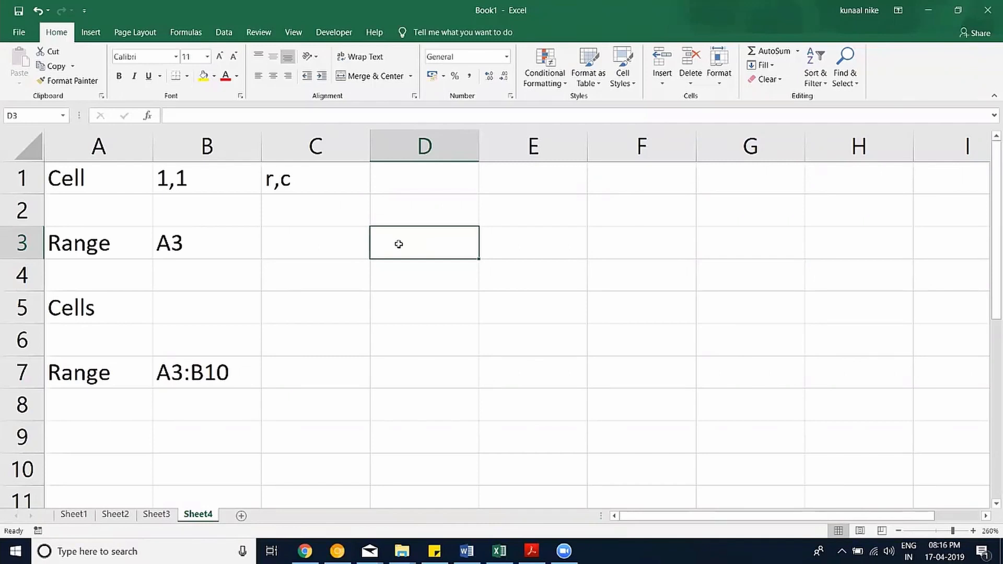
text(dfghj)
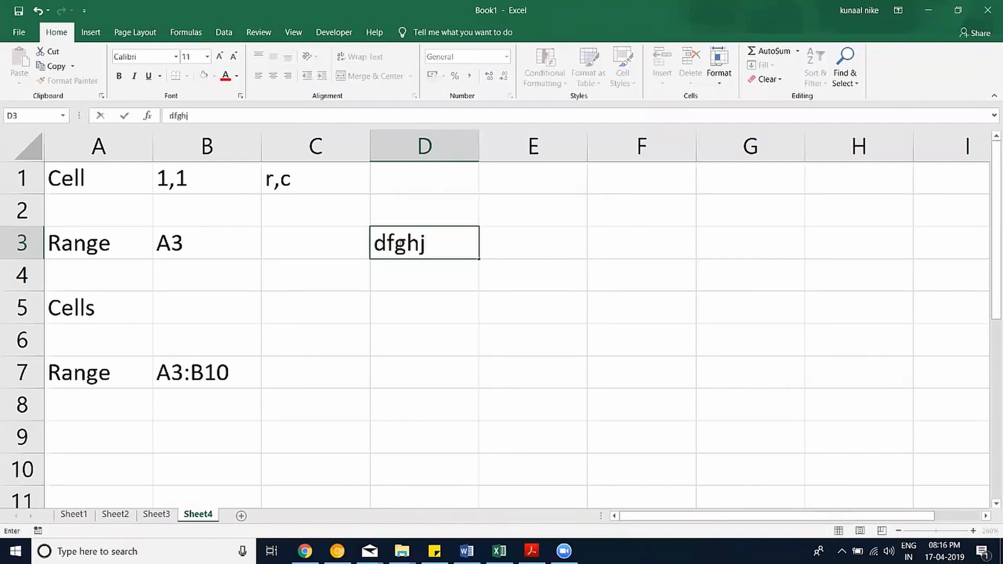
key(BackSpace)
key(BackSpace)
key(BackSpace)
key(BackSpace)
key(BackSpace)
text(Board N)
key(BackSpace)
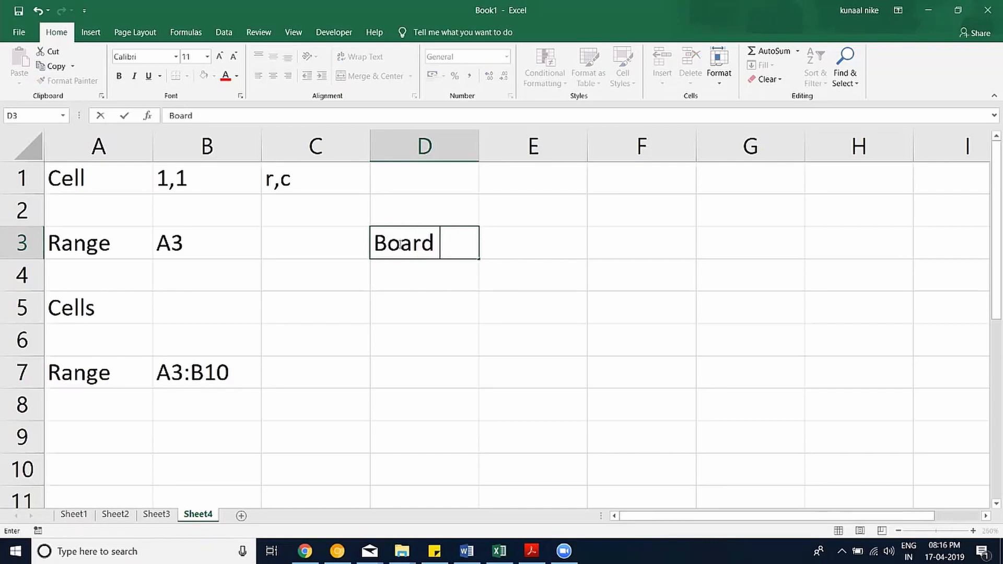
text(Infinity)
key(BackSpace)
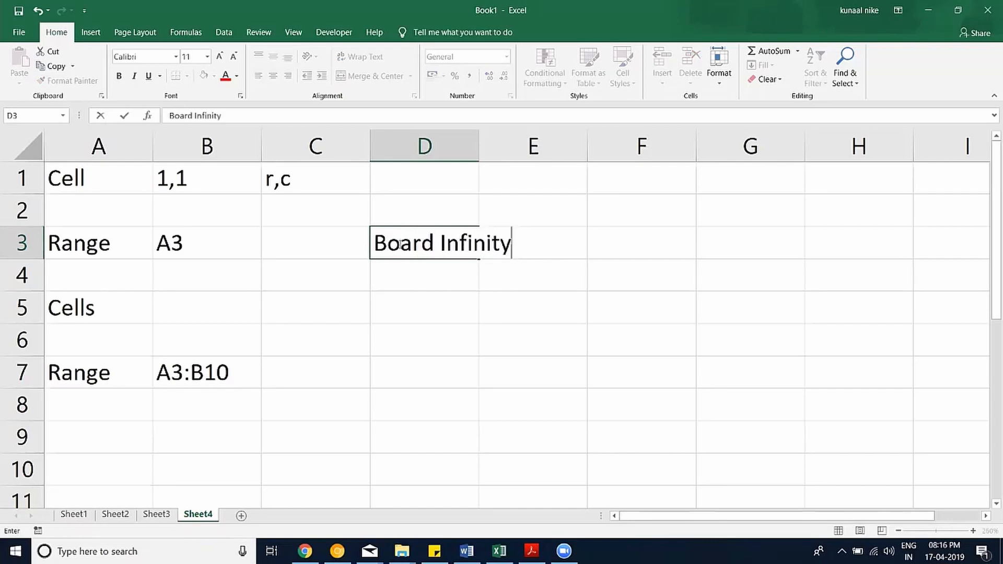
key(Return)
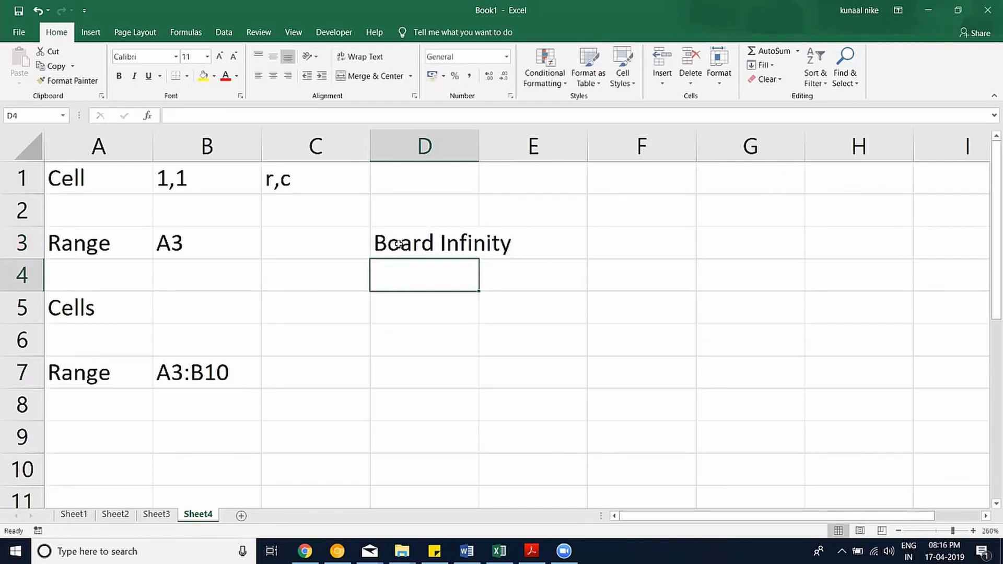
AutoFit column D so Board Infinity shows in full.
click(398, 245)
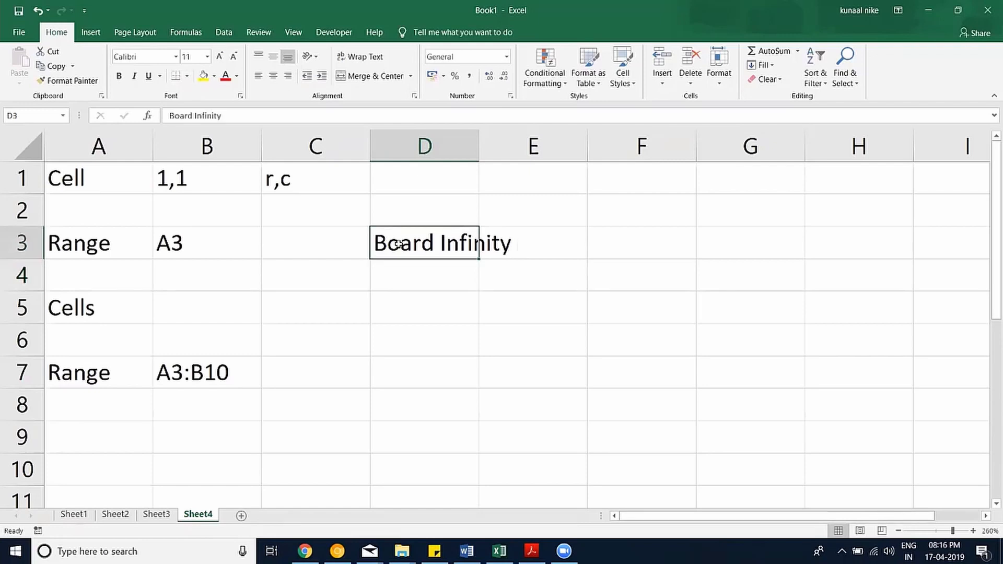
key(F2)
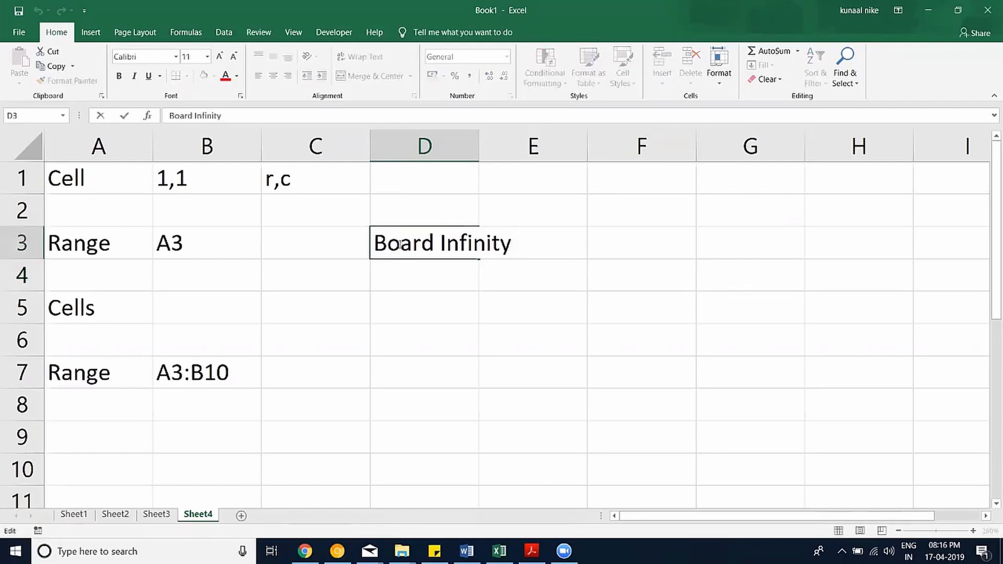
key(Escape)
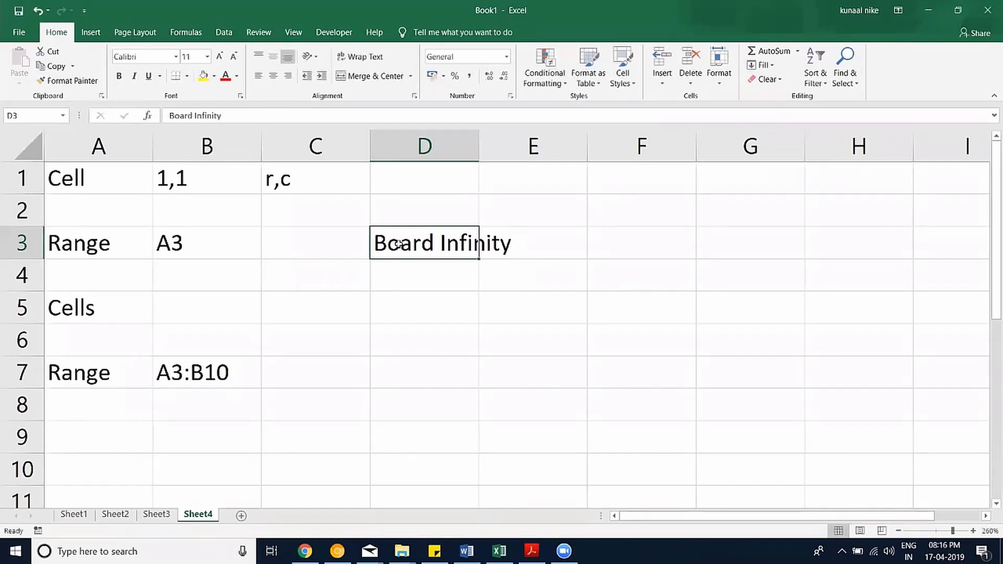
double_click(478, 150)
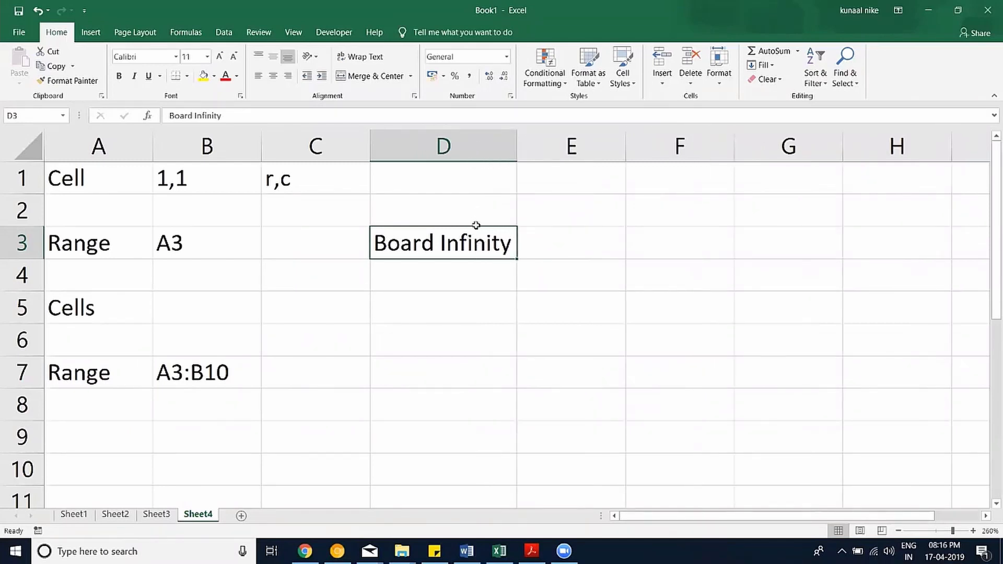
Enter the number 23142 in cell D4 below Board Infinity.
click(468, 280)
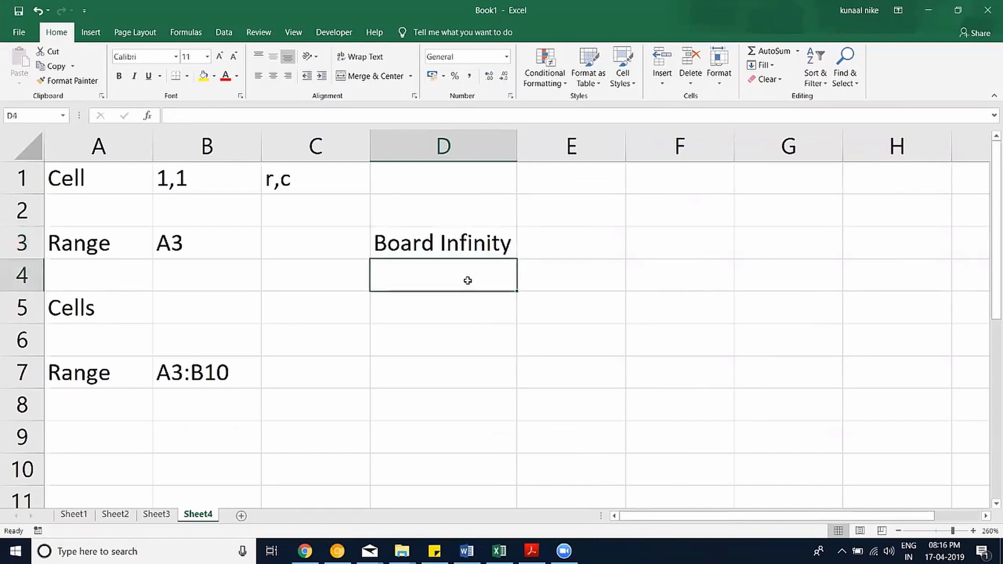
text(sdkfhg)
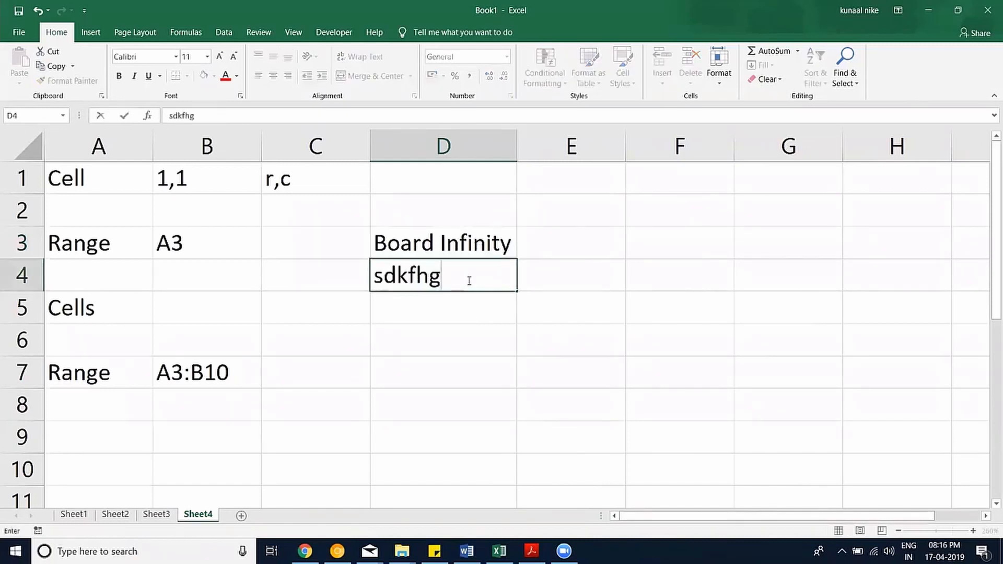
key(BackSpace)
key(BackSpace)
key(BackSpace)
key(BackSpace)
key(BackSpace)
key(BackSpace)
text(23142)
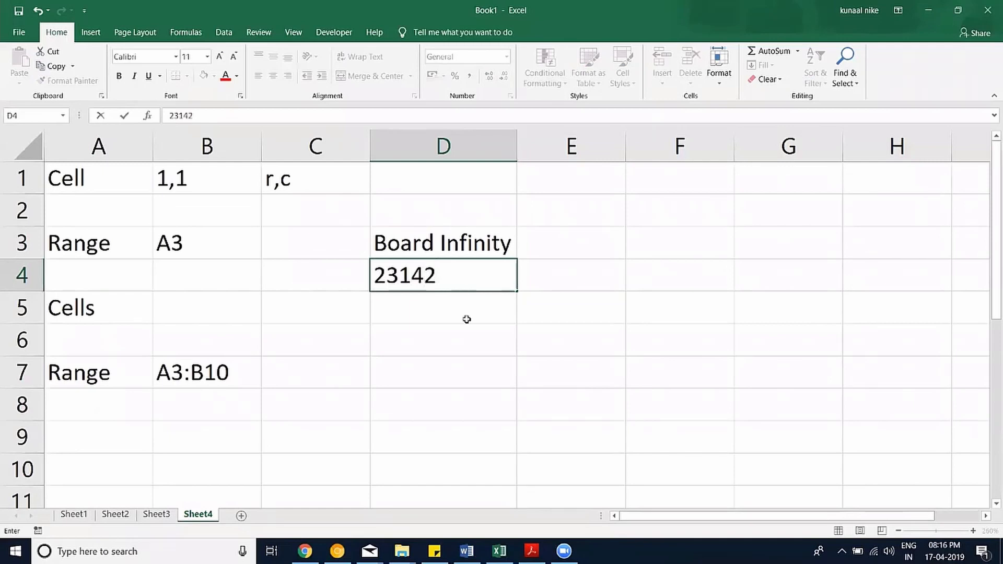
key(Return)
click(450, 280)
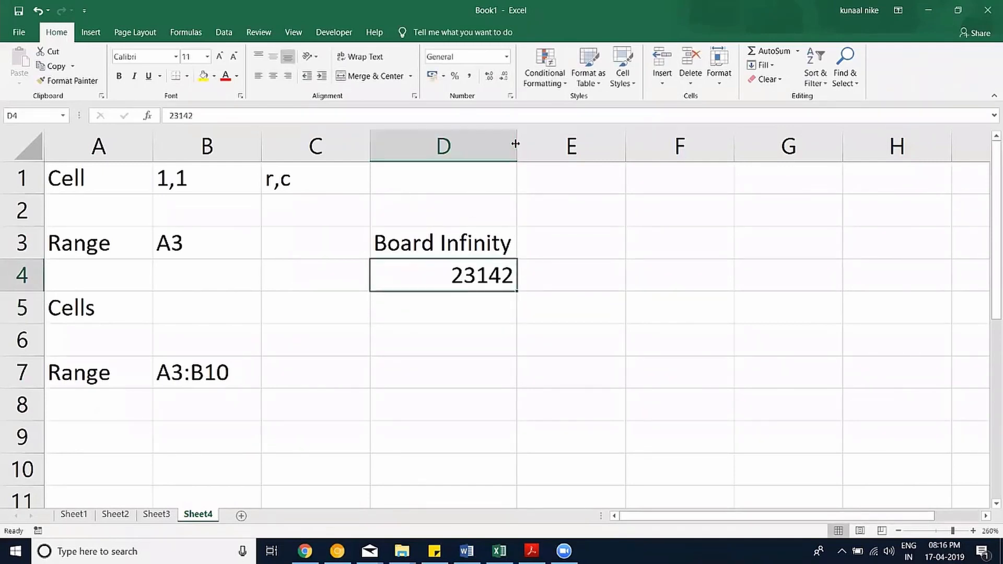
Widen column D further by dragging its right header border.
drag(516, 144, 538, 145)
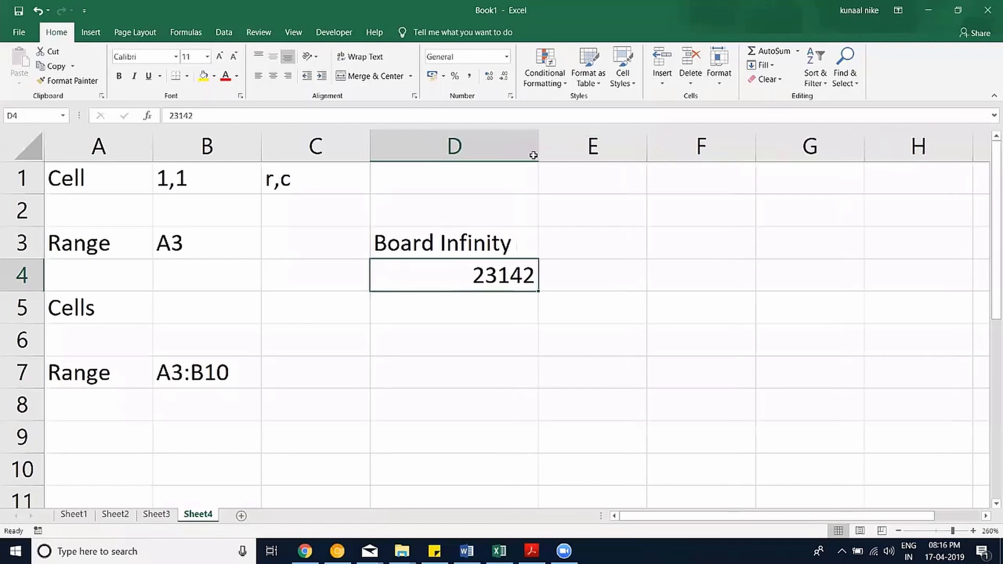
click(480, 243)
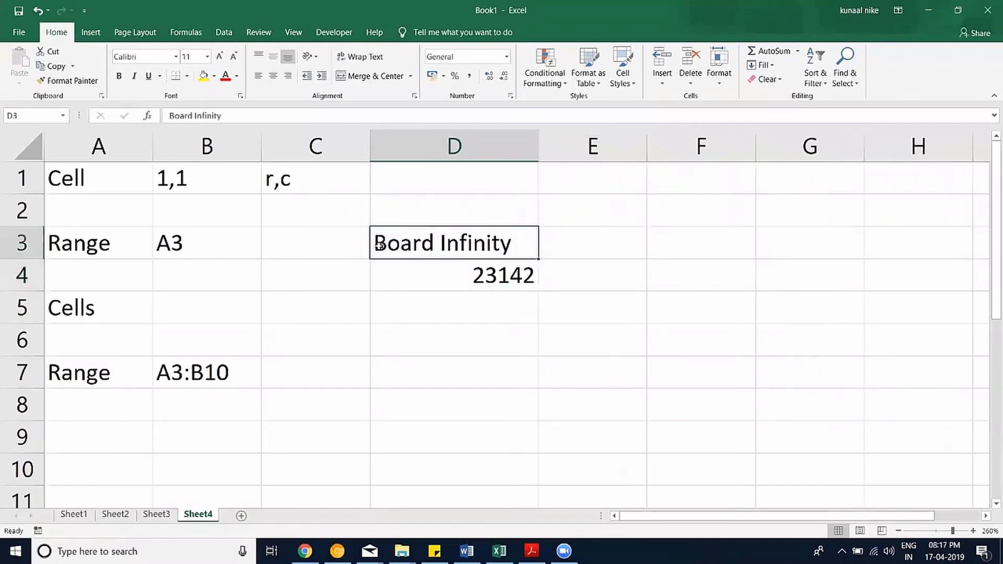
drag(540, 142, 567, 142)
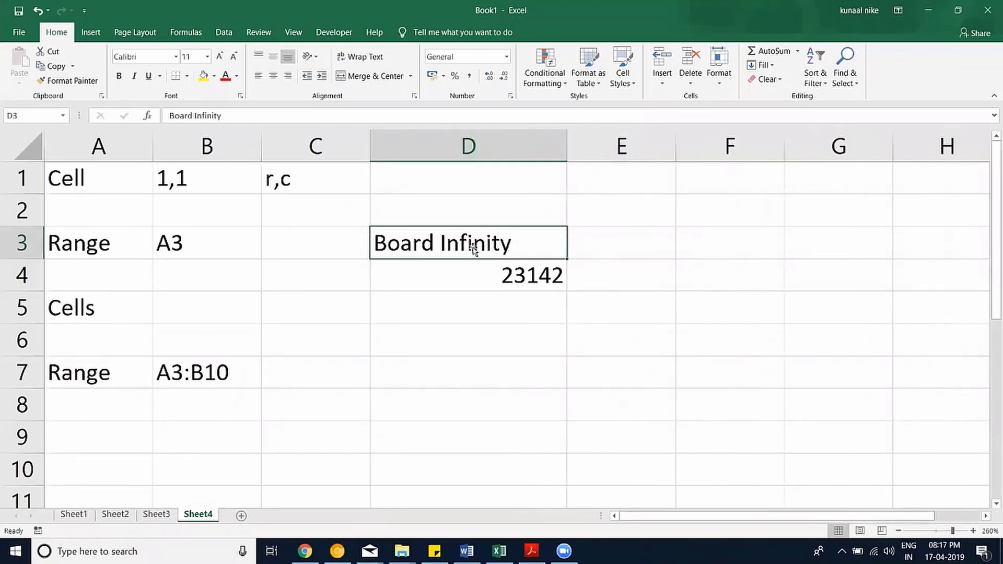
click(483, 268)
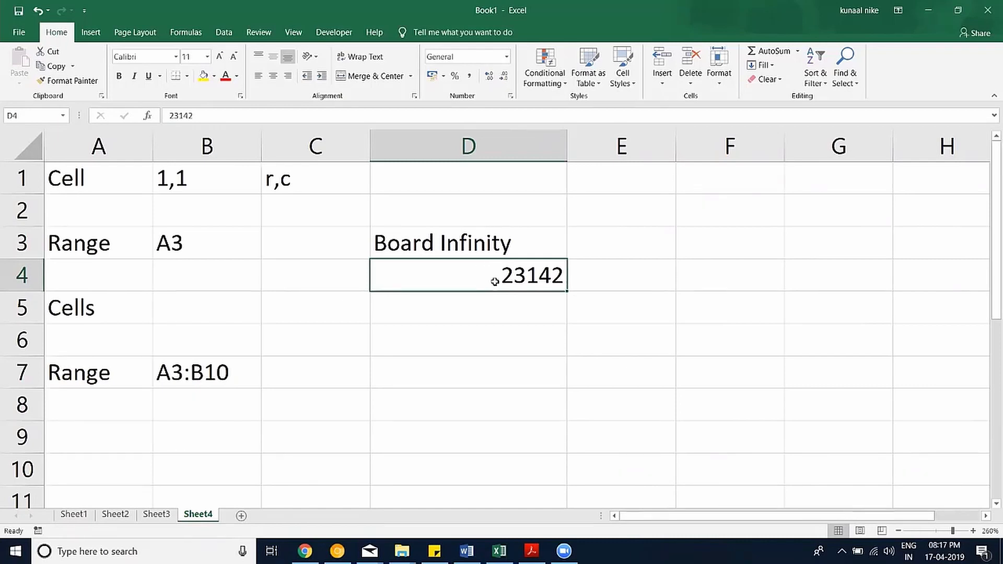
Try moving Board Infinity and 23142 into E3:E4, then undo the move.
click(514, 334)
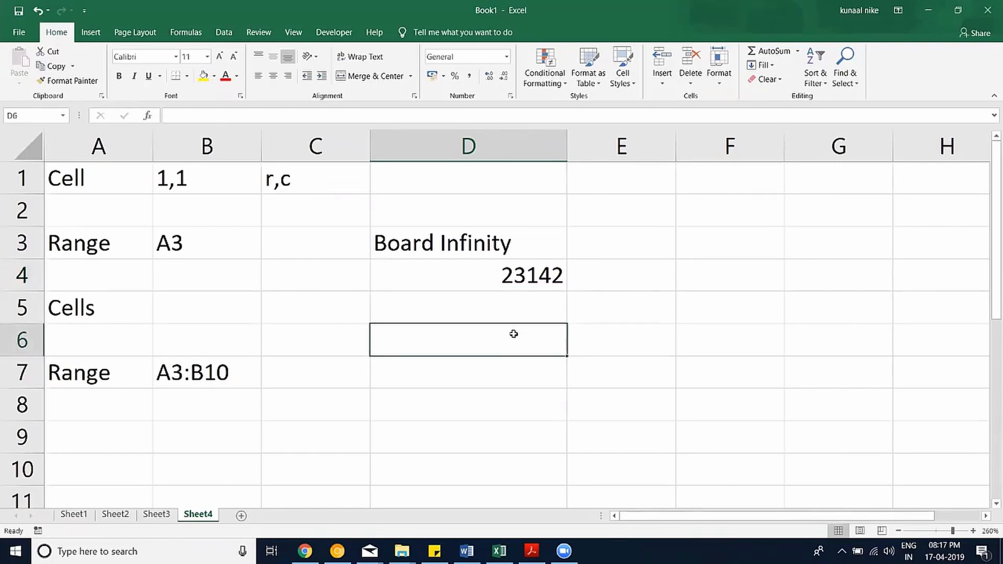
drag(416, 233, 463, 276)
drag(568, 253, 583, 251)
click(455, 249)
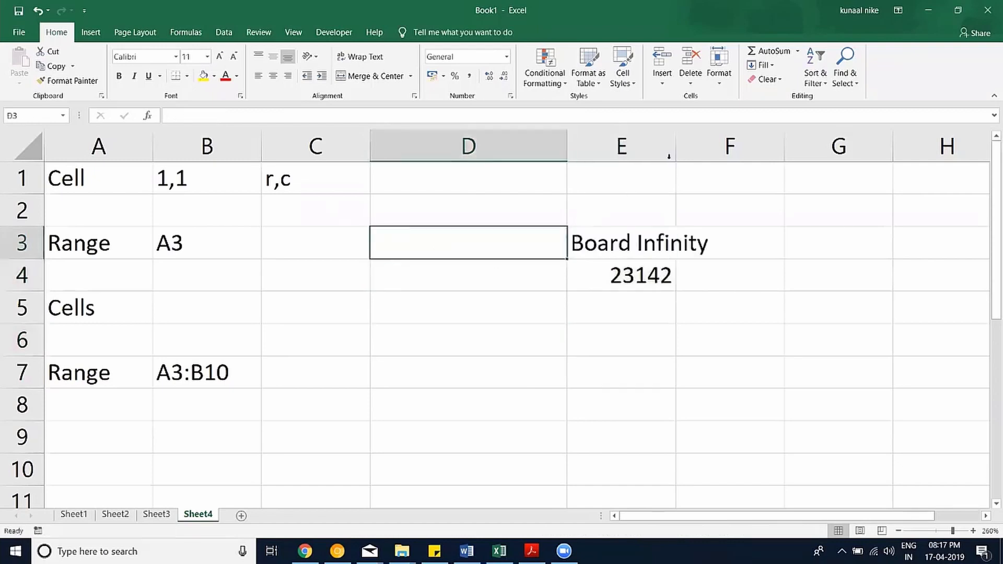
key(ctrl+z)
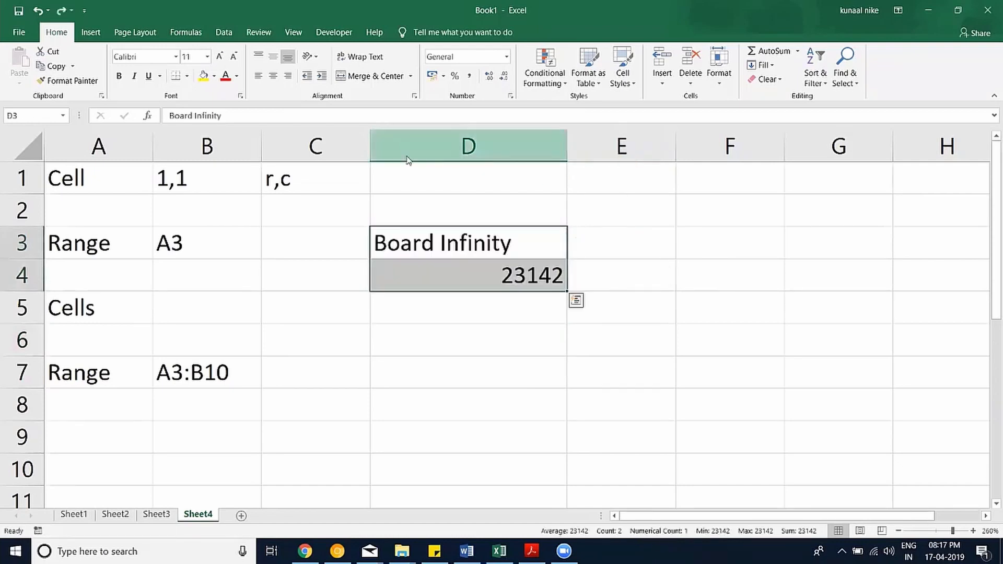
Insert a new empty column D and label D3 as Text/String.
right_click(405, 151)
click(457, 238)
click(435, 256)
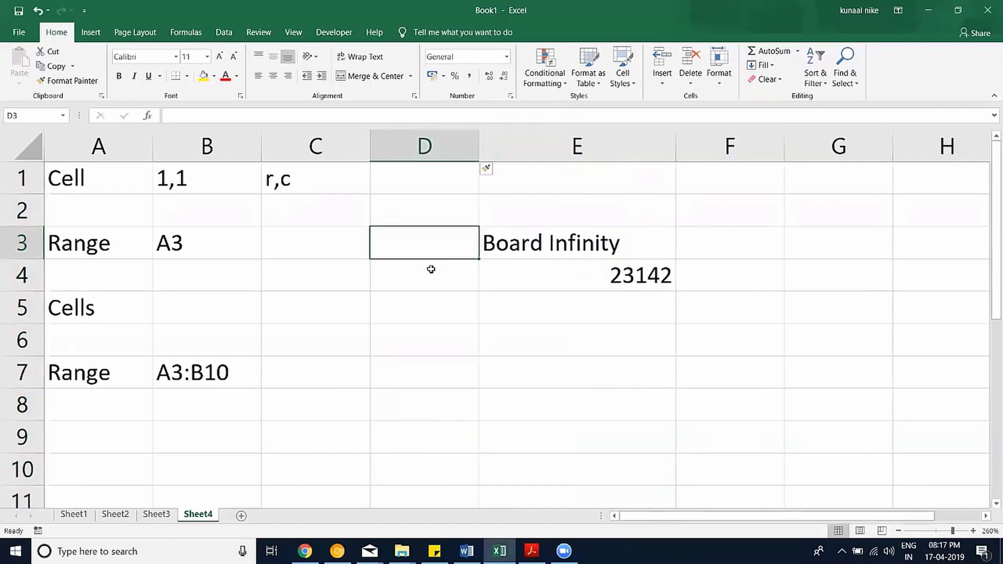
text(Text)
key(Return)
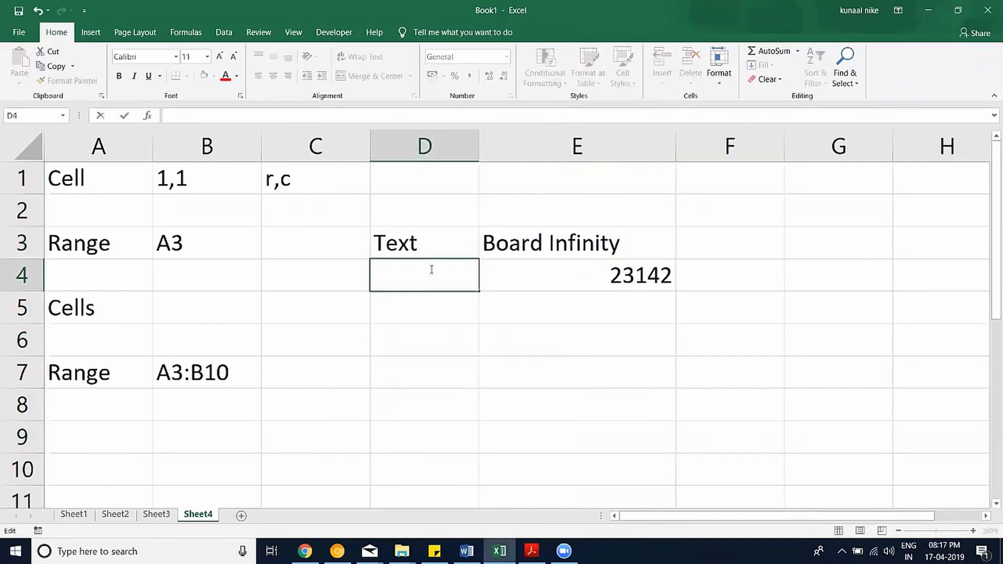
key(Up)
key(F2)
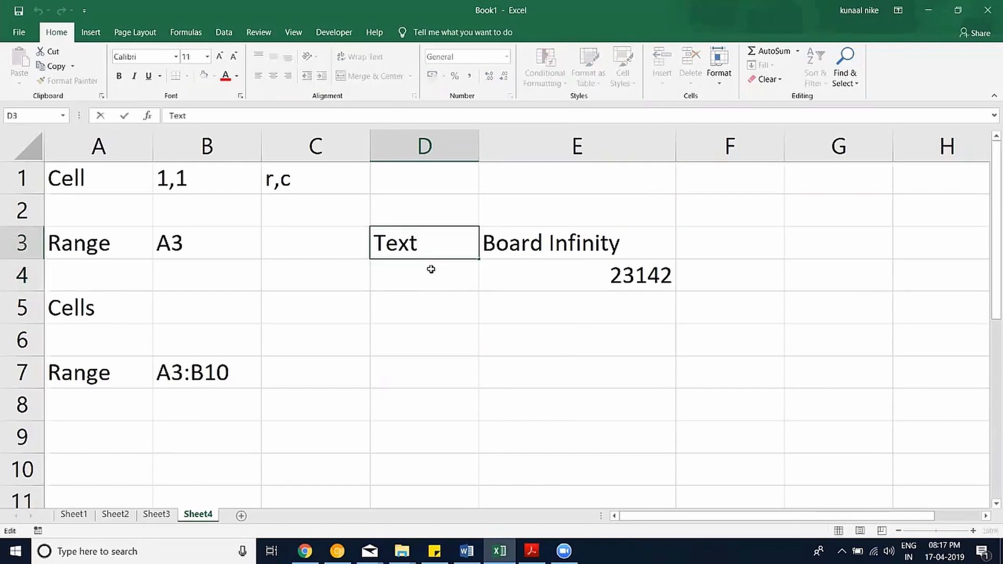
text(/String)
key(Return)
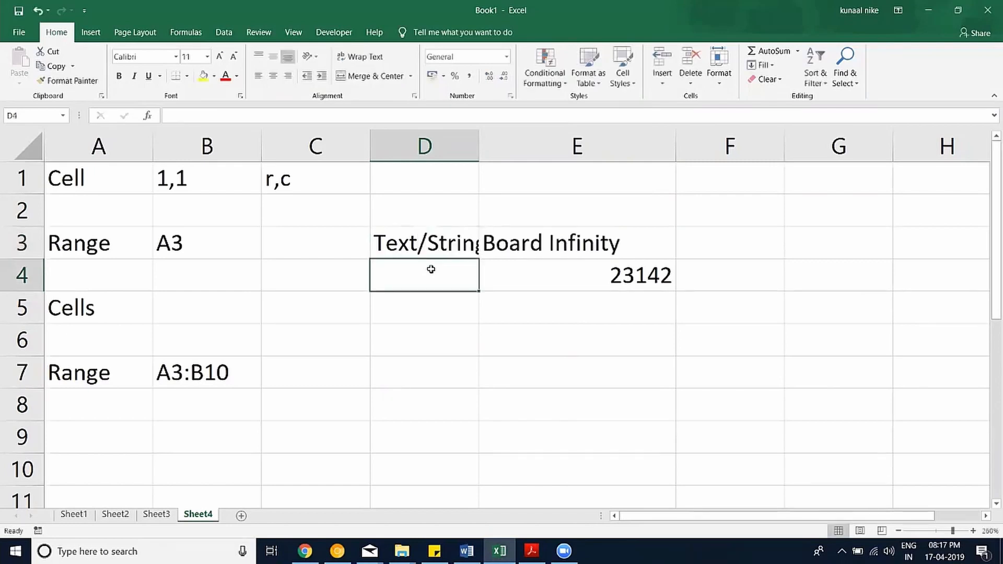
Label D4 as Number, autofit column D and zoom the sheet out one step.
text(Number)
key(Return)
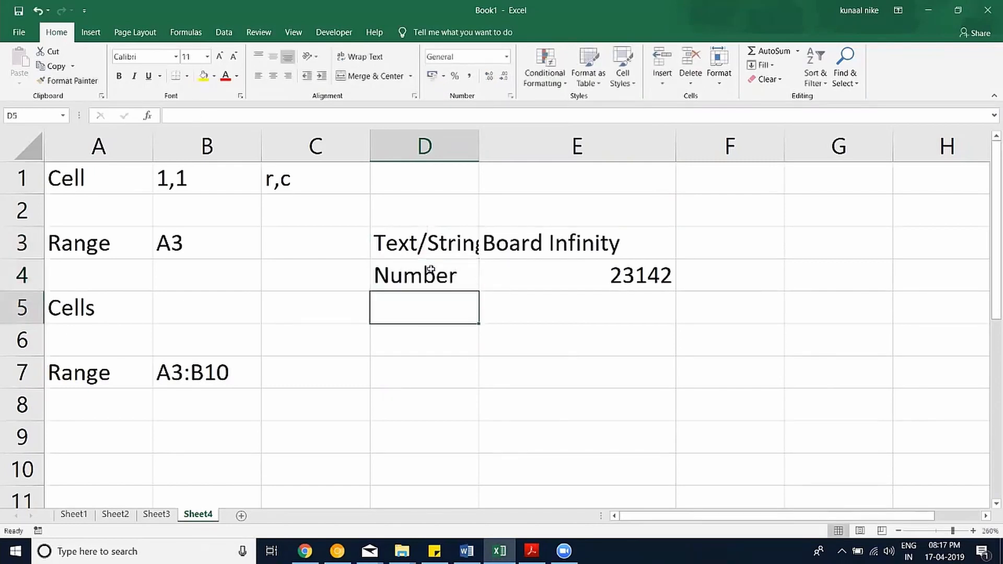
double_click(479, 156)
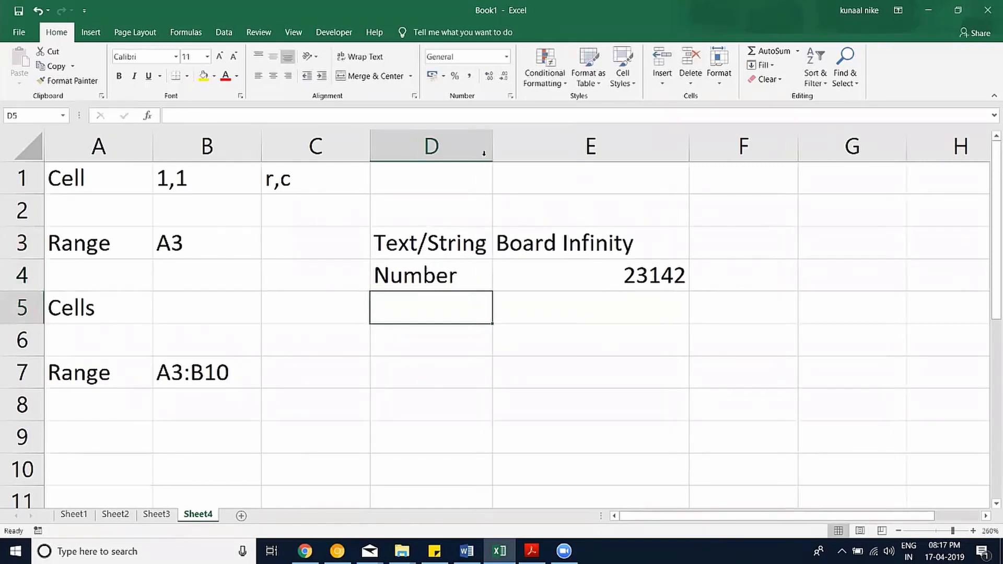
click(899, 531)
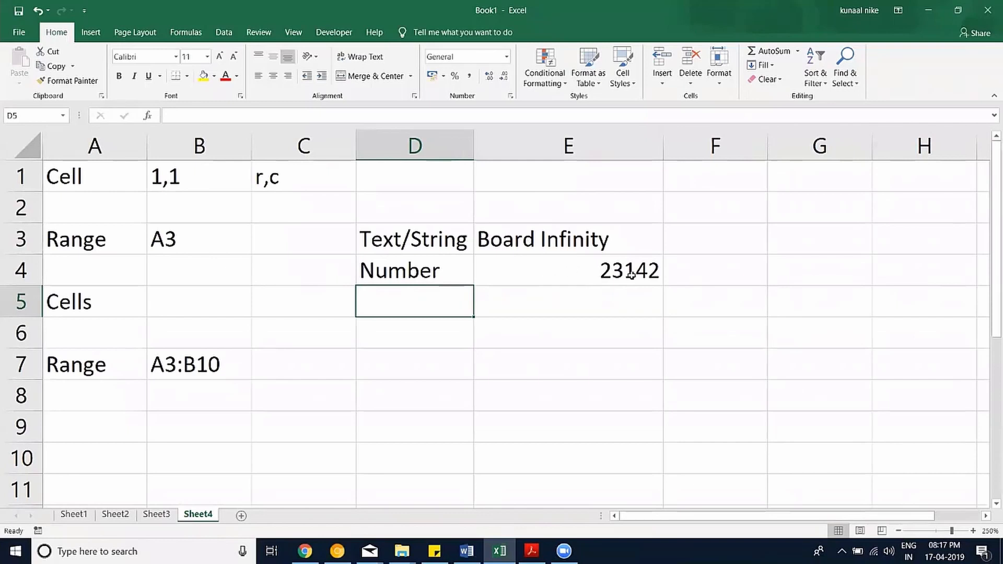
click(593, 333)
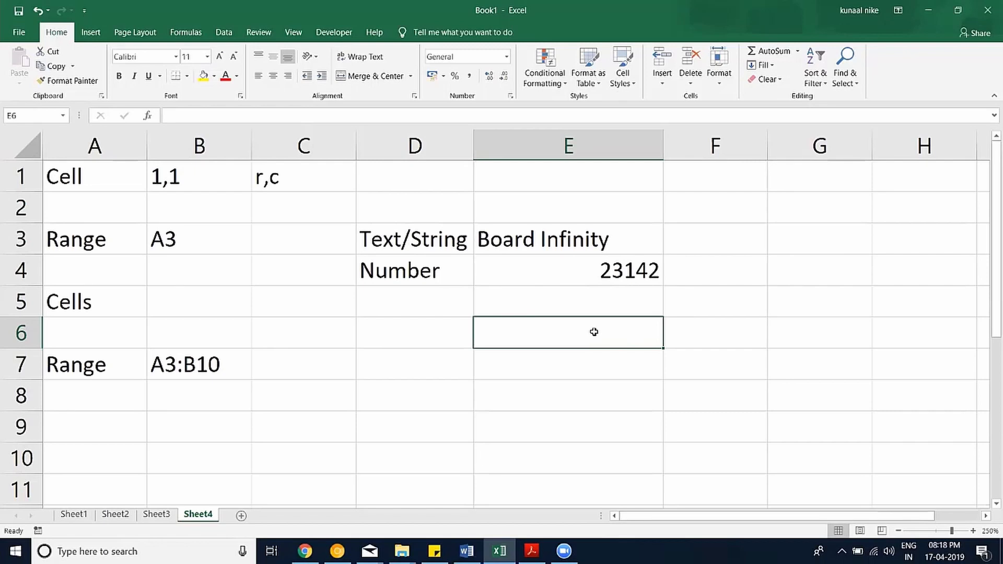
Enter 1-jan-2019 in E6 so it displays as 01-Jan-19, then reselect it.
text(1)
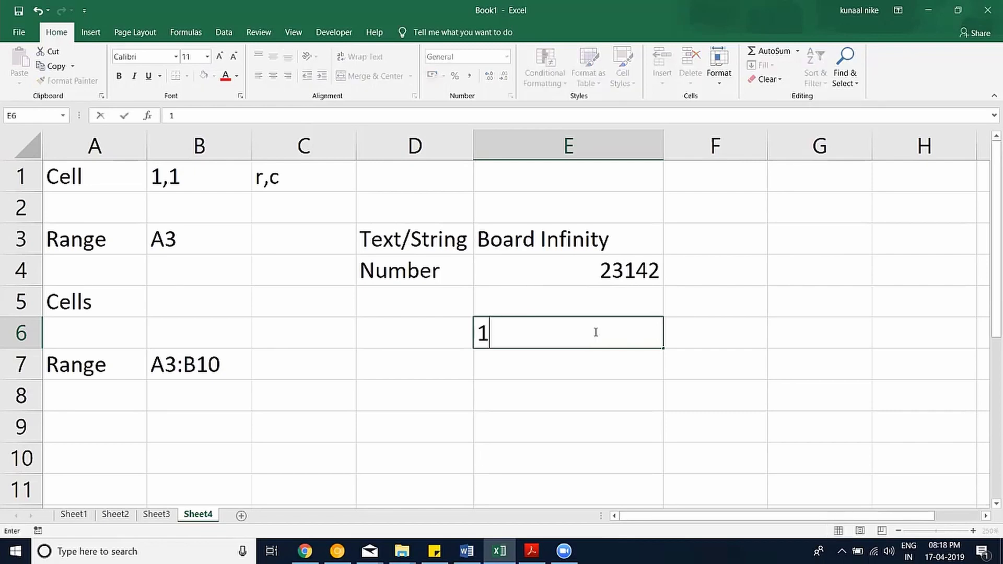
text(-jan-2019)
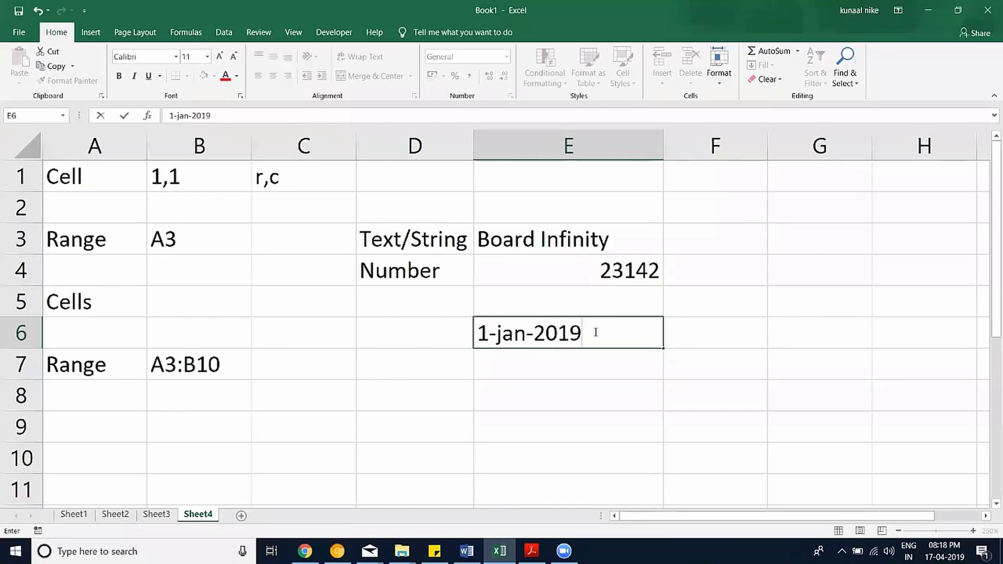
key(Return)
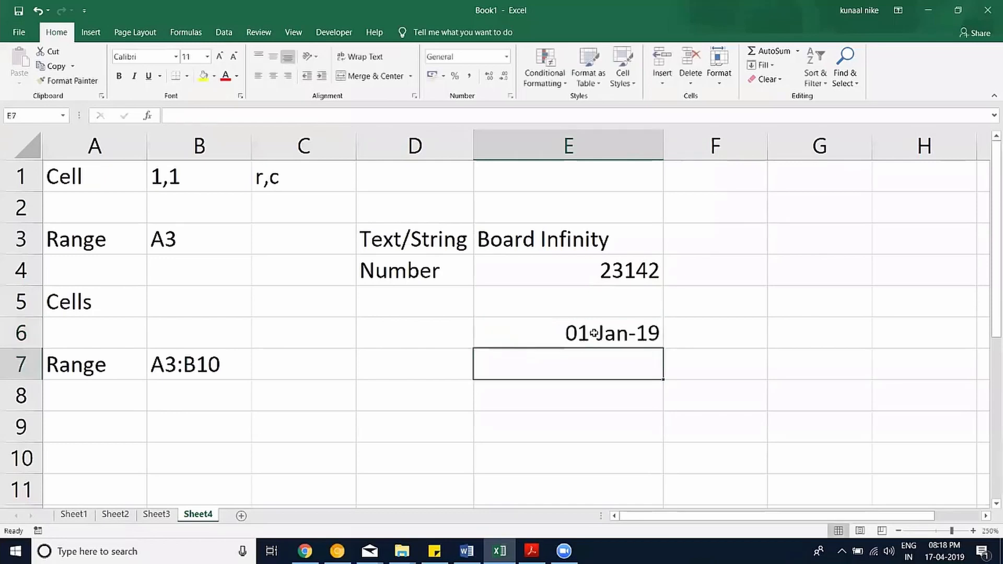
click(595, 332)
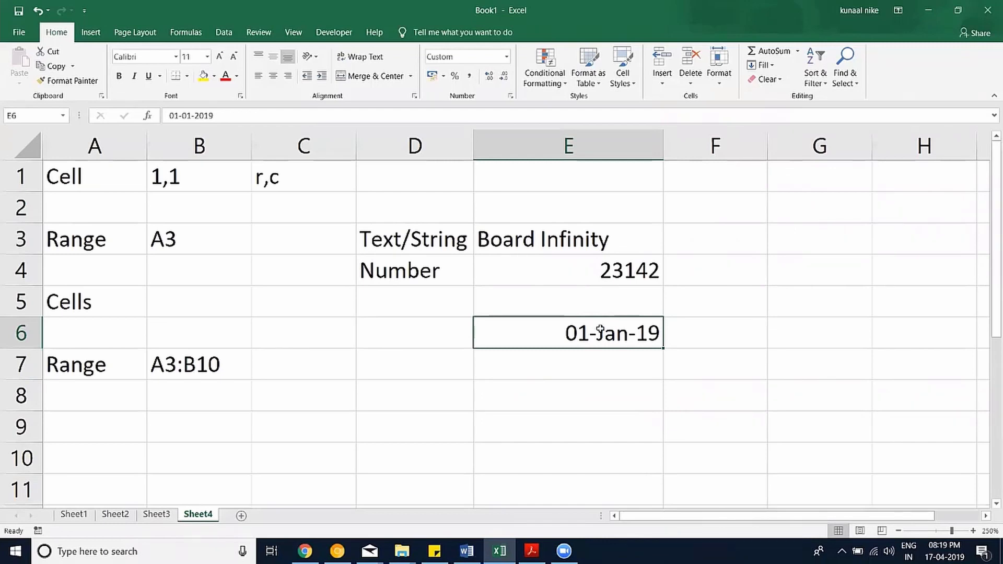
Enter the value 0 in cell E8 beneath the date example.
click(591, 361)
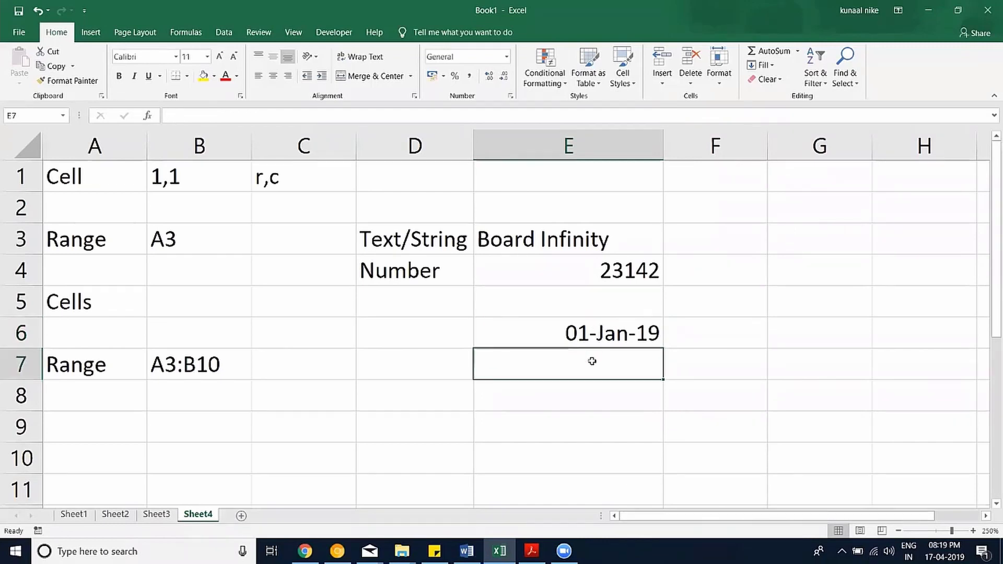
click(587, 399)
text(0)
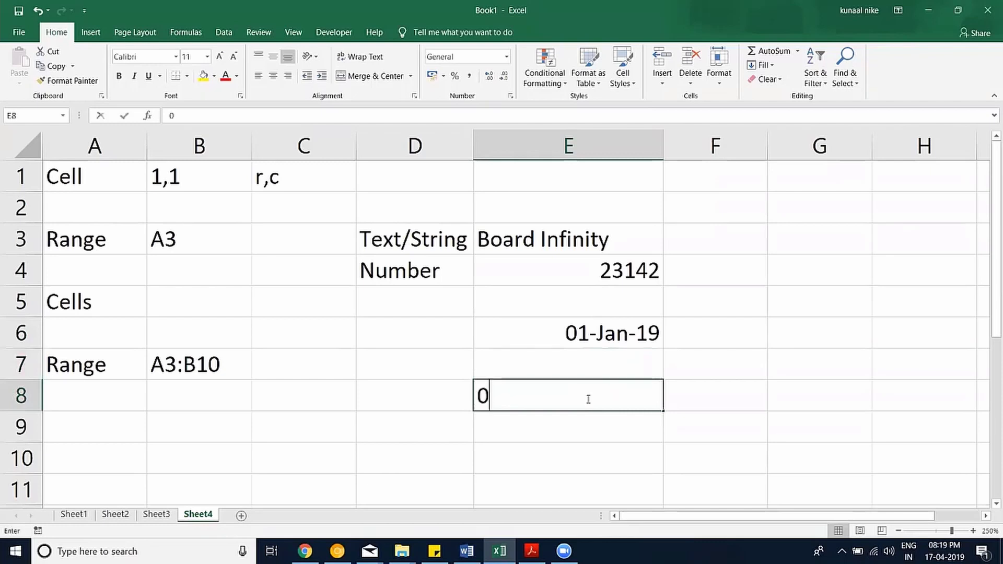
key(Return)
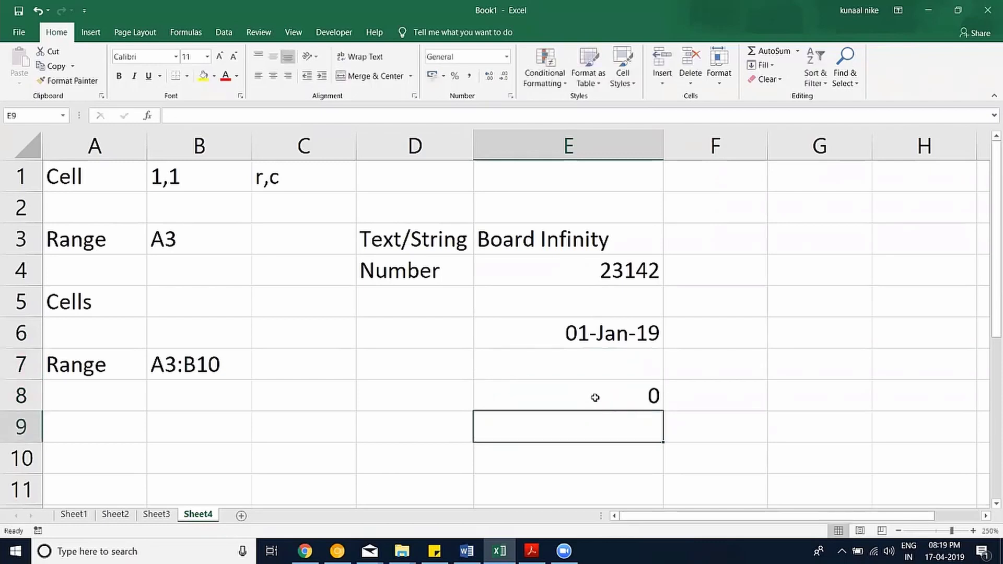
click(643, 396)
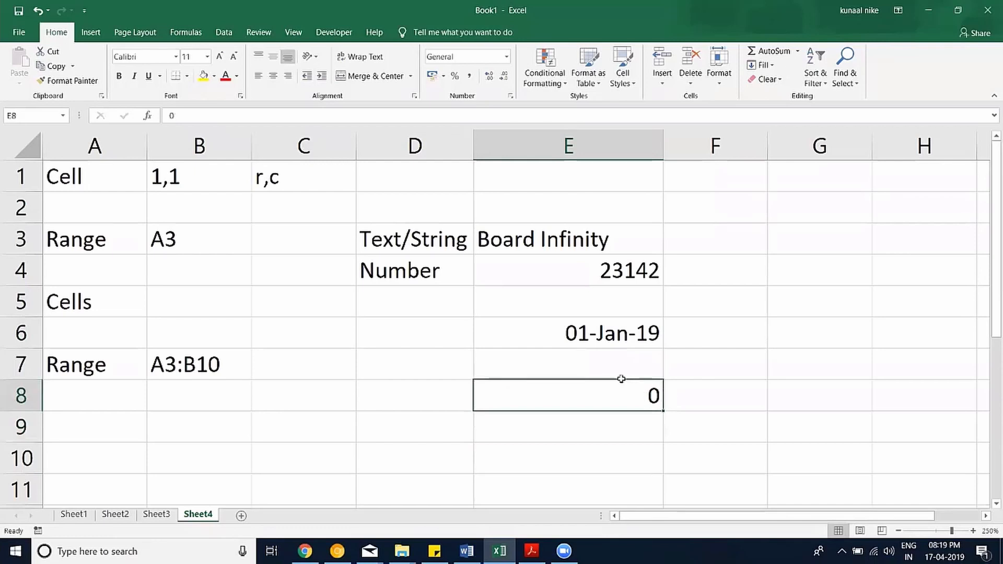
Apply the Date category format to cell E8 through Format Cells.
click(511, 97)
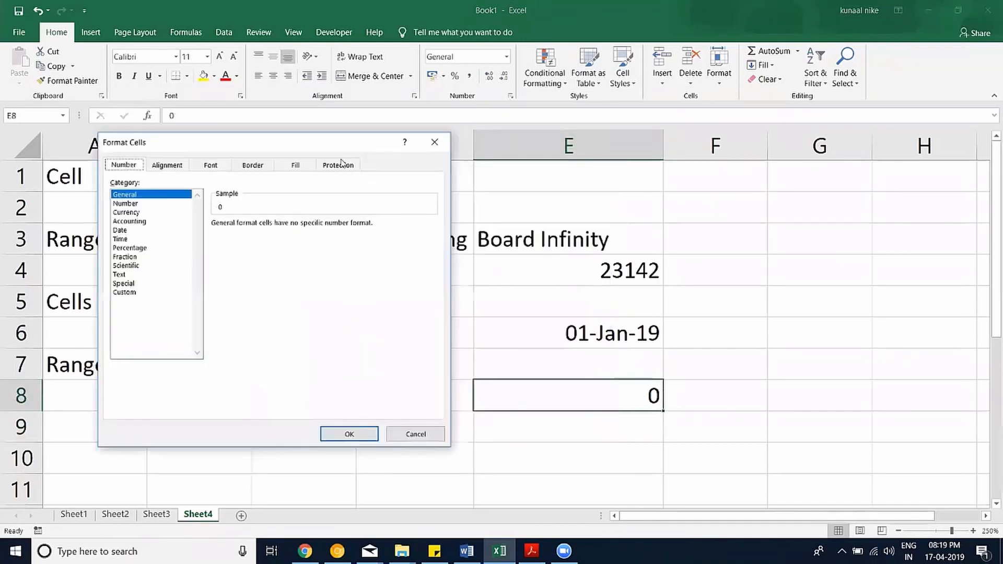
click(125, 231)
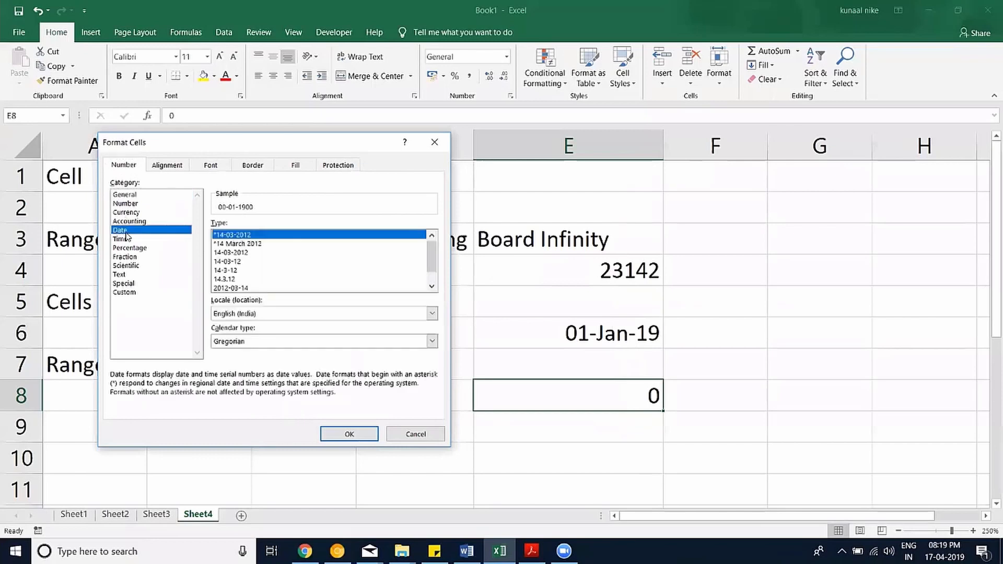
click(348, 436)
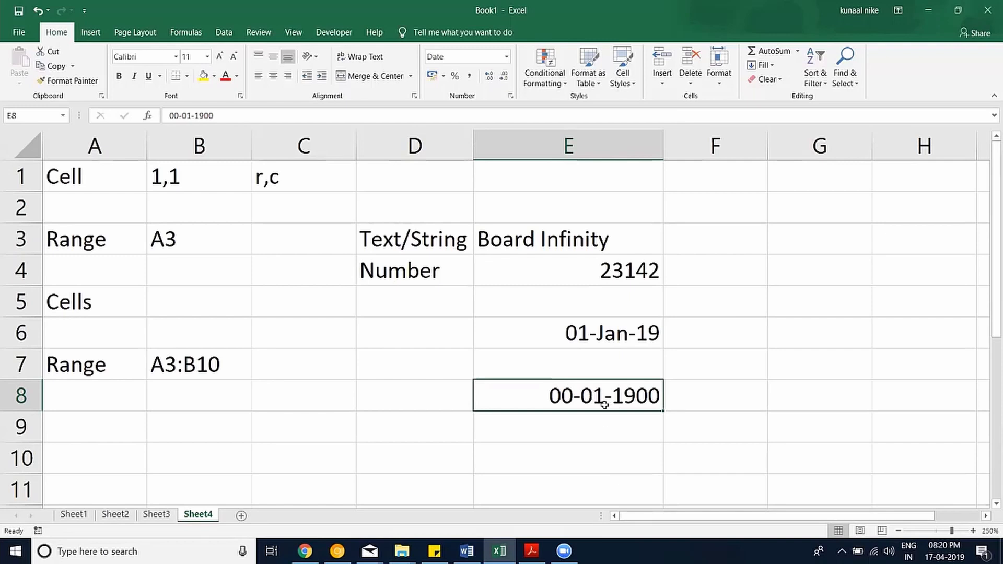
Re-enter 0 in E8, then change it to 1 so it reads 01-01-1900.
text(0)
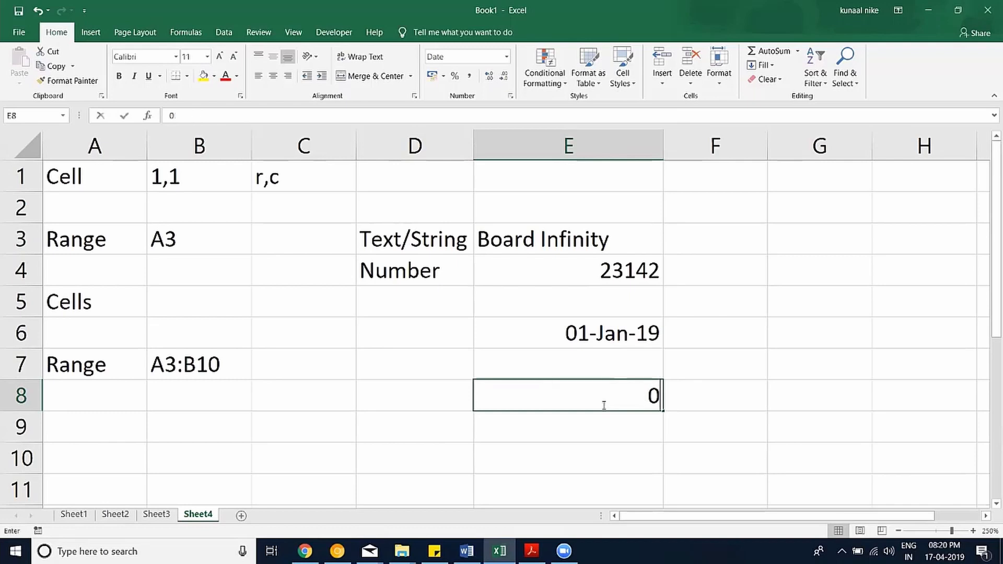
key(Return)
click(602, 396)
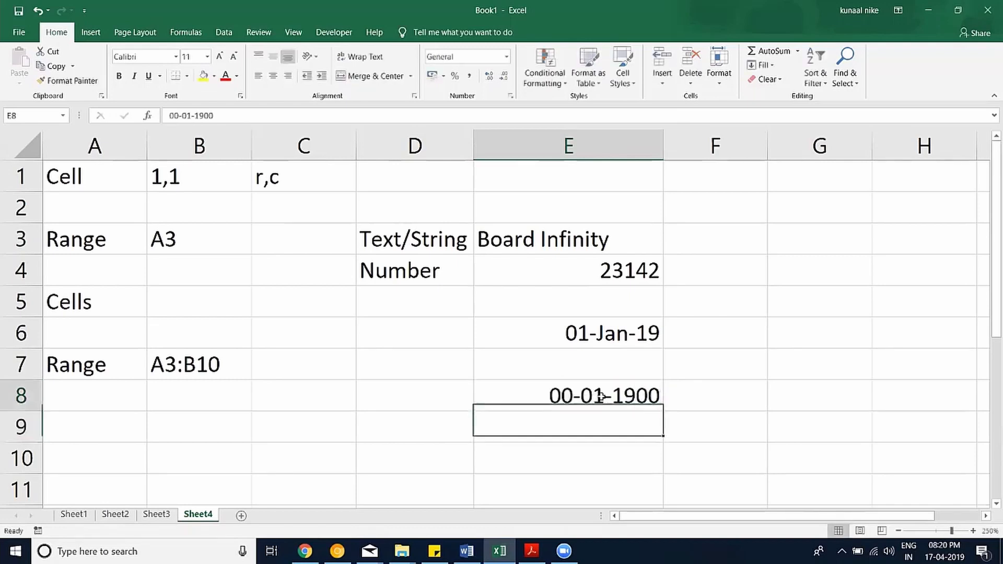
text(1)
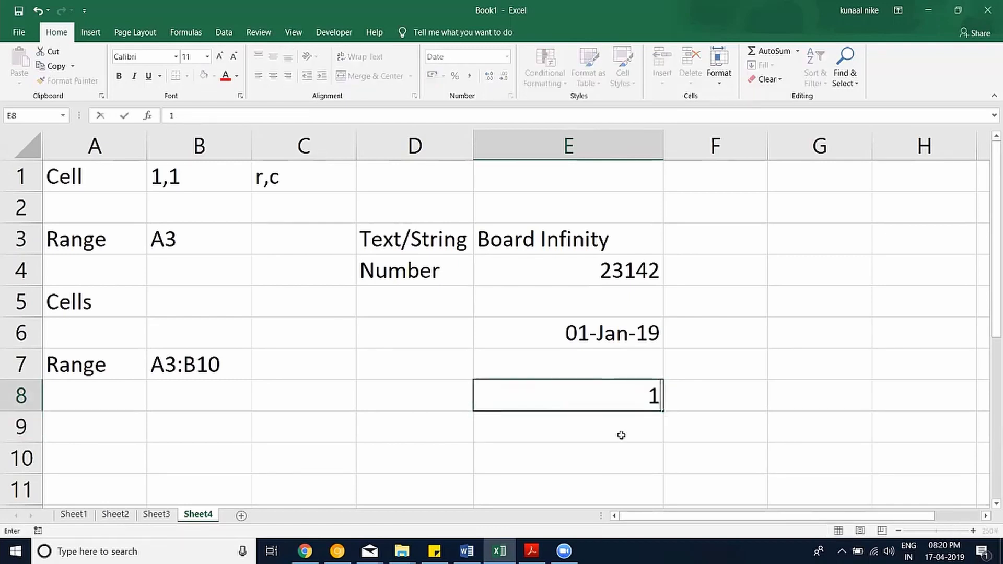
key(Return)
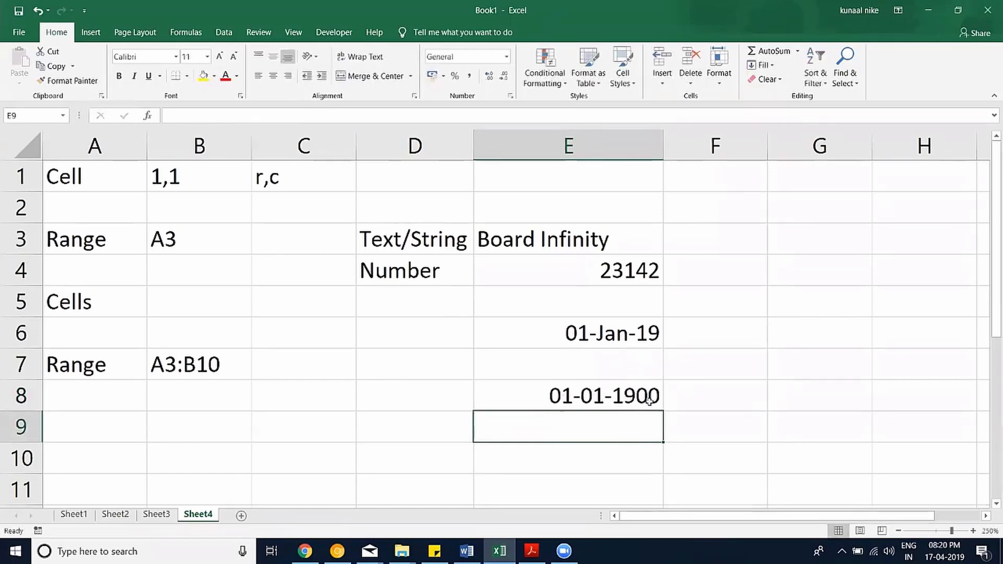
Reformat the E6 date as General so it shows serial number 43466.
click(618, 341)
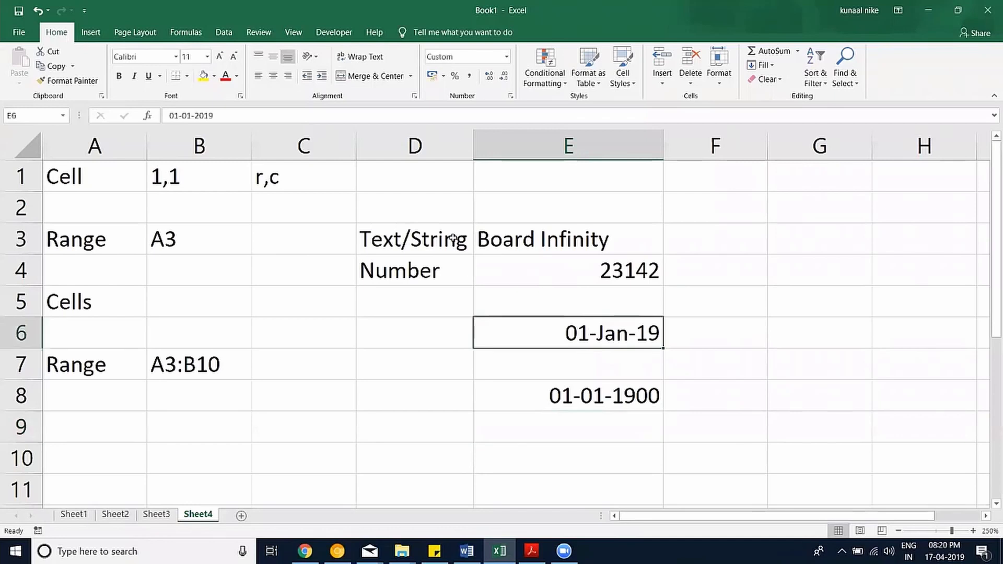
click(512, 95)
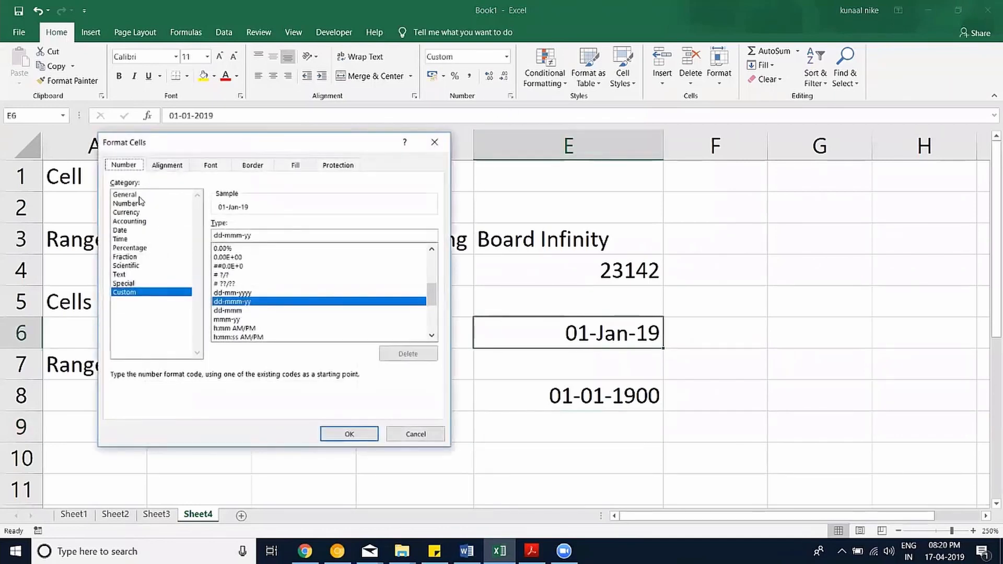
click(138, 196)
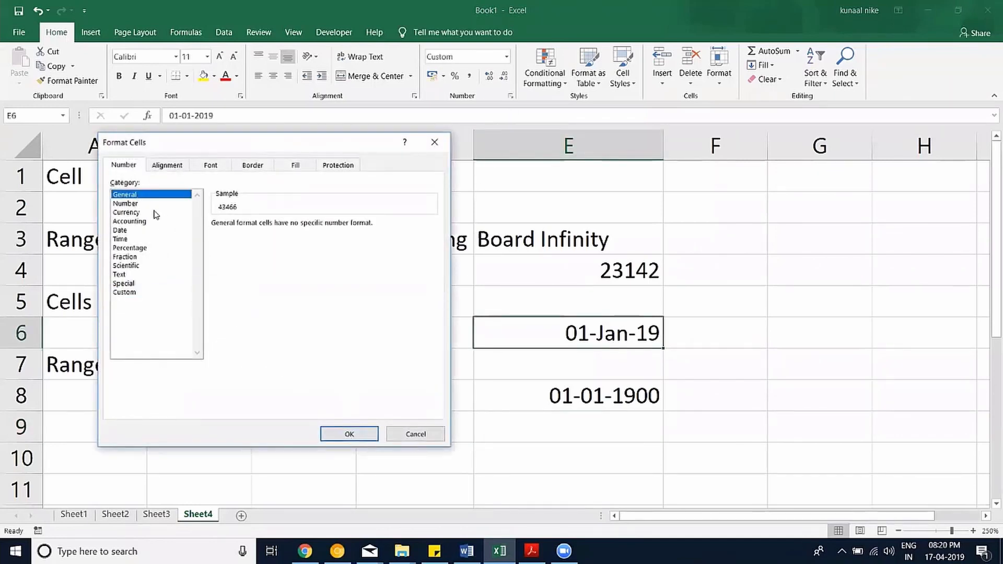
click(143, 204)
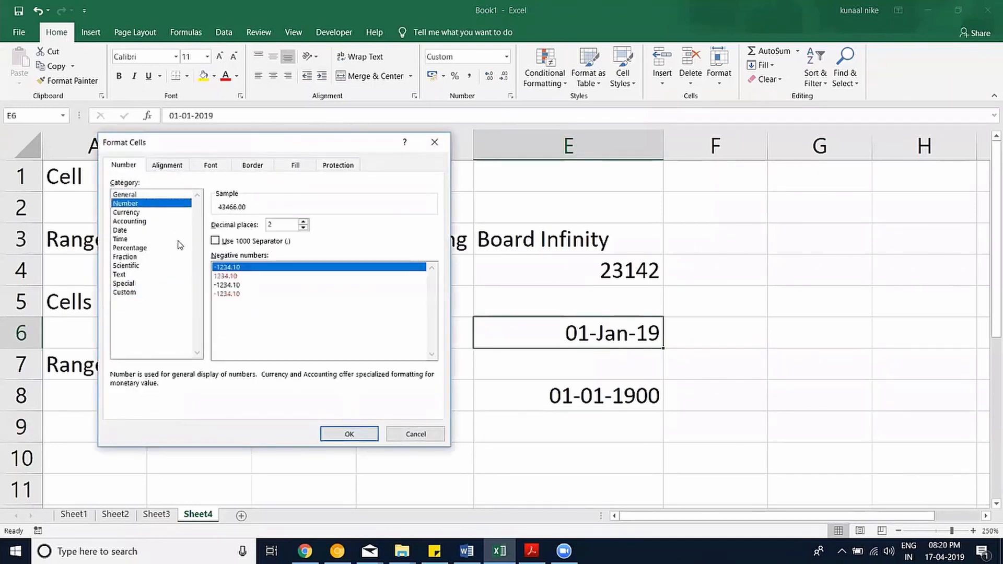
click(152, 195)
click(349, 433)
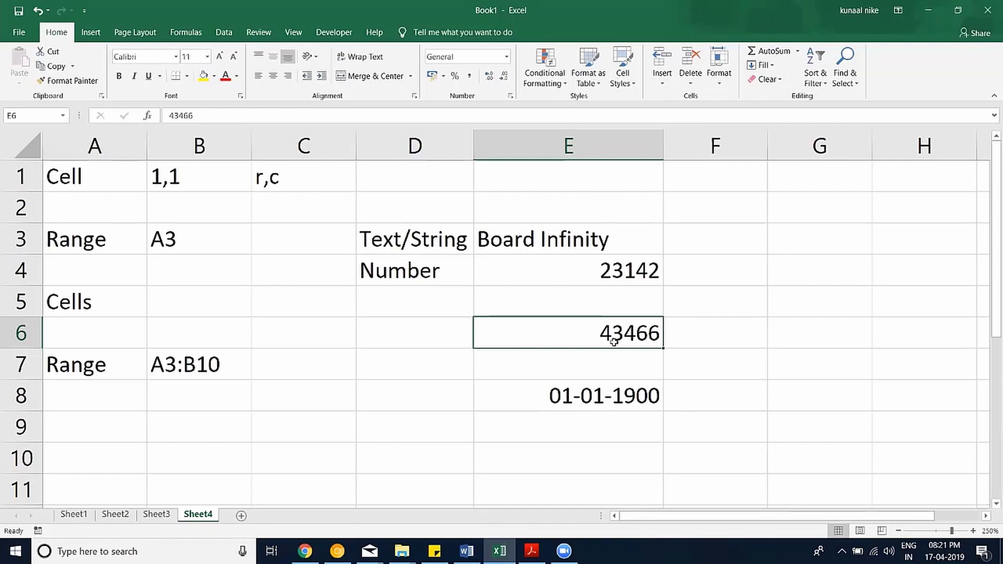
Format E6 as US dollar accounting with no decimal places.
click(445, 76)
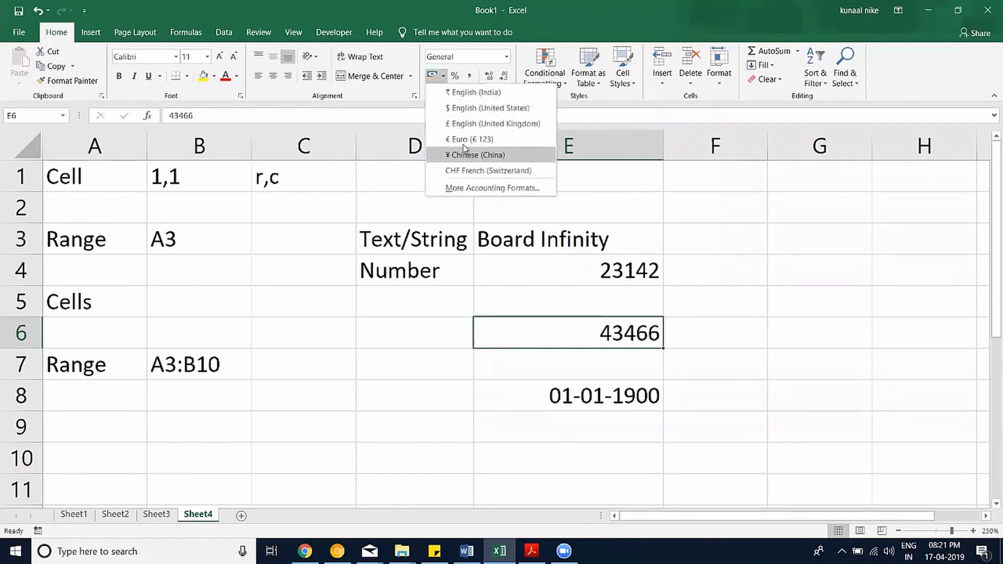
click(476, 107)
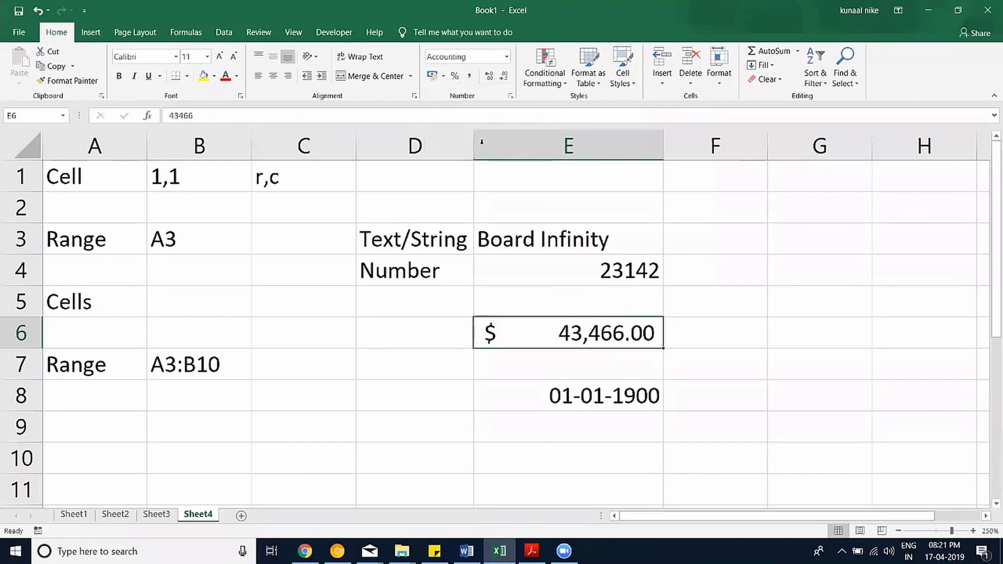
click(504, 77)
click(504, 77)
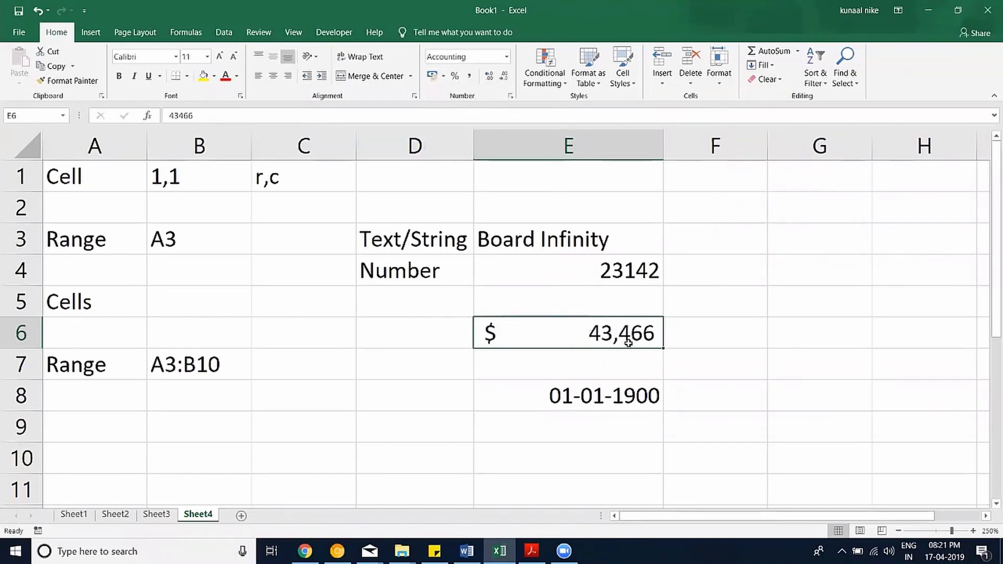
Return E6 to Date format showing 01-01-2019, then begin editing the 1,1 in B1.
click(510, 95)
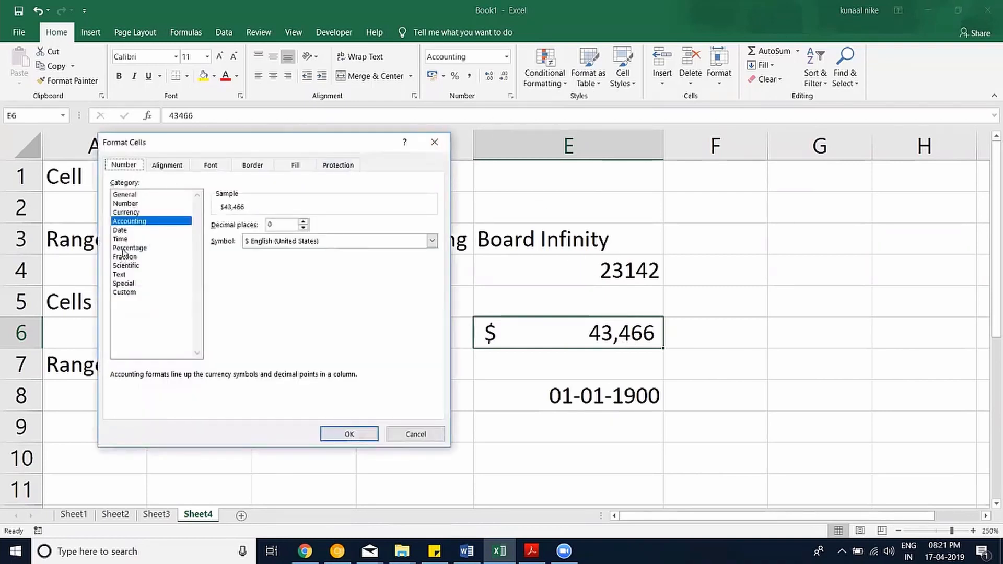
click(120, 230)
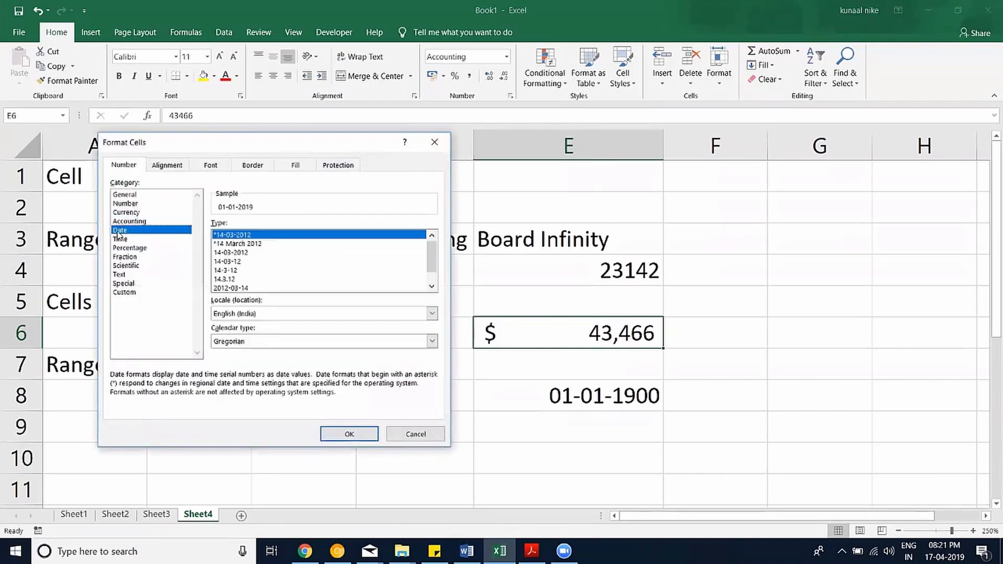
click(350, 434)
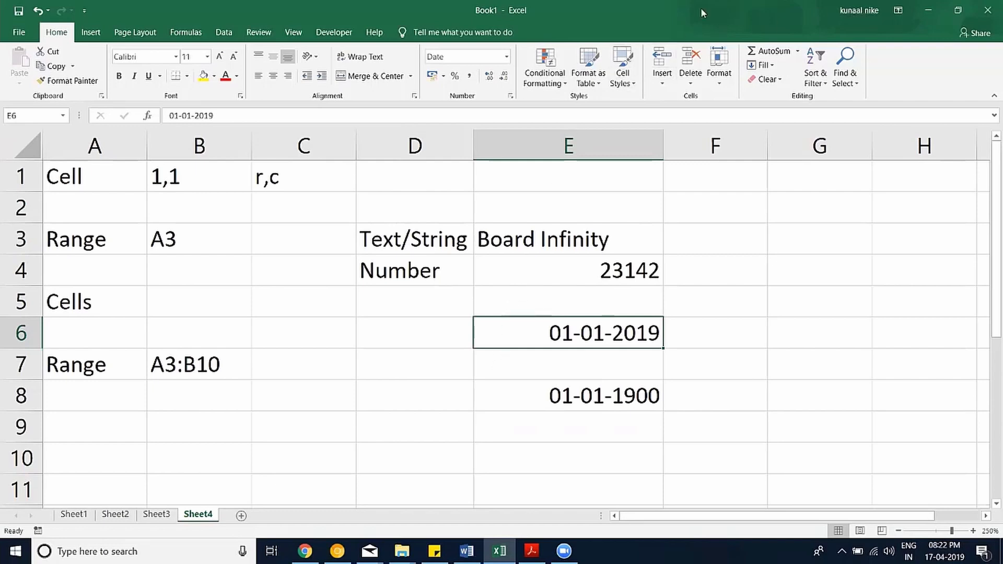
click(324, 257)
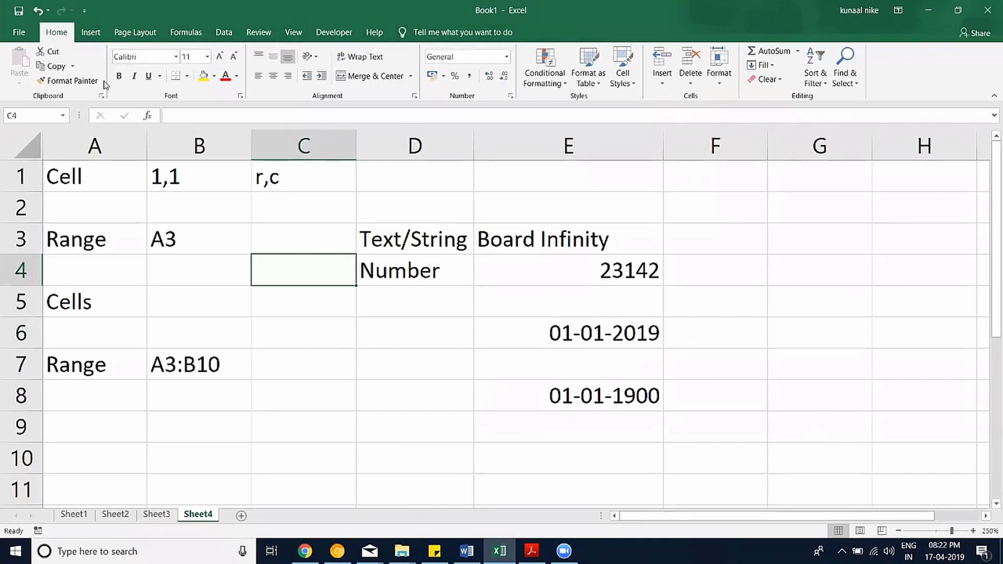
double_click(170, 182)
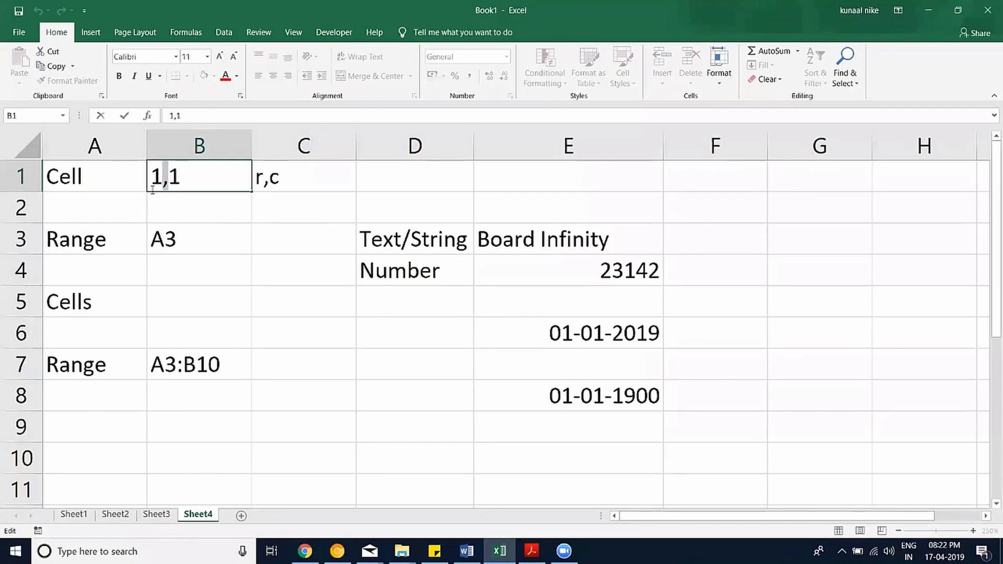
Change B1 from 1,1 to 1.1, then undo to restore 1,1.
text(.)
key(Return)
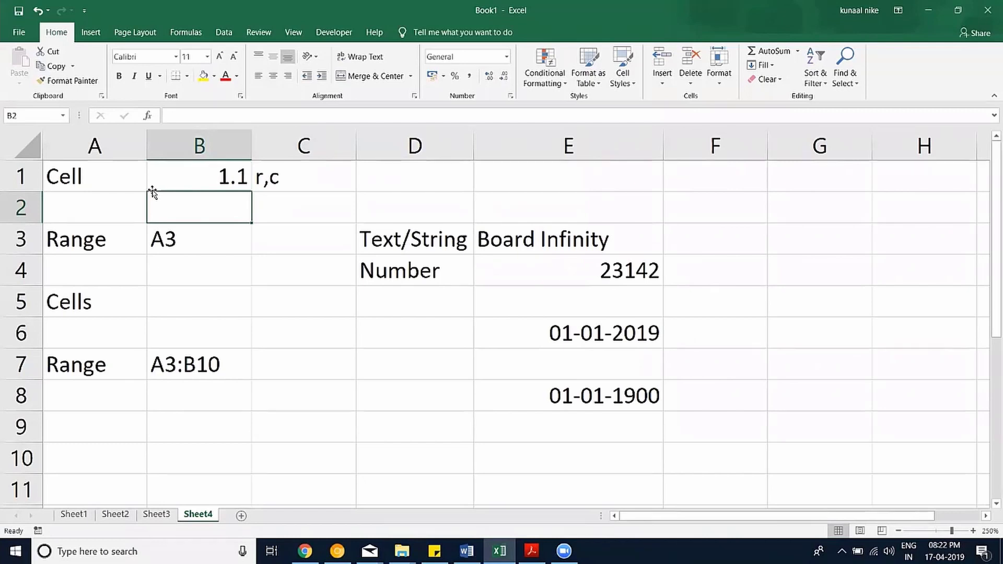
key(ctrl+z)
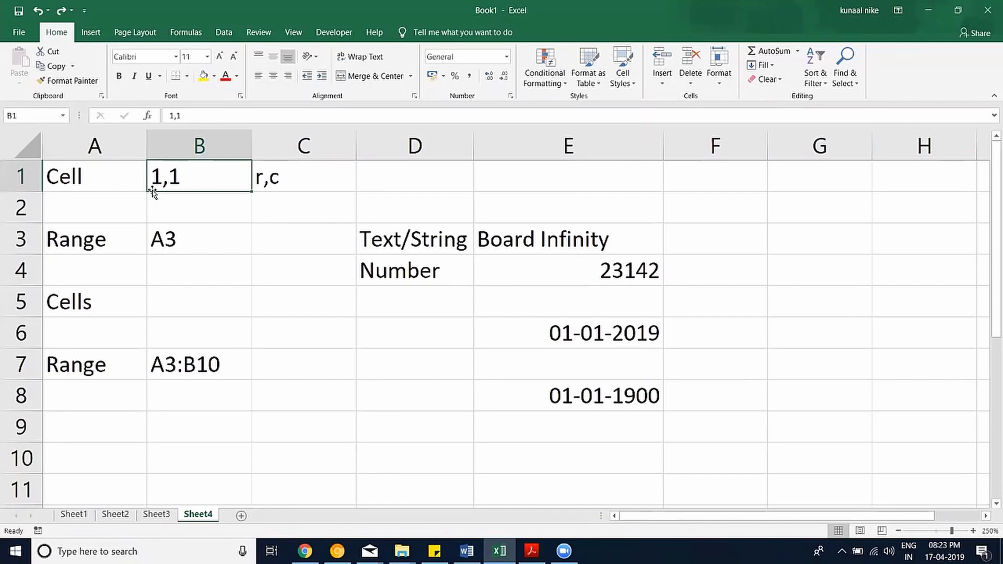
Format E4 as Number with 0 decimals and a thousands separator so it reads 23,142.
click(575, 264)
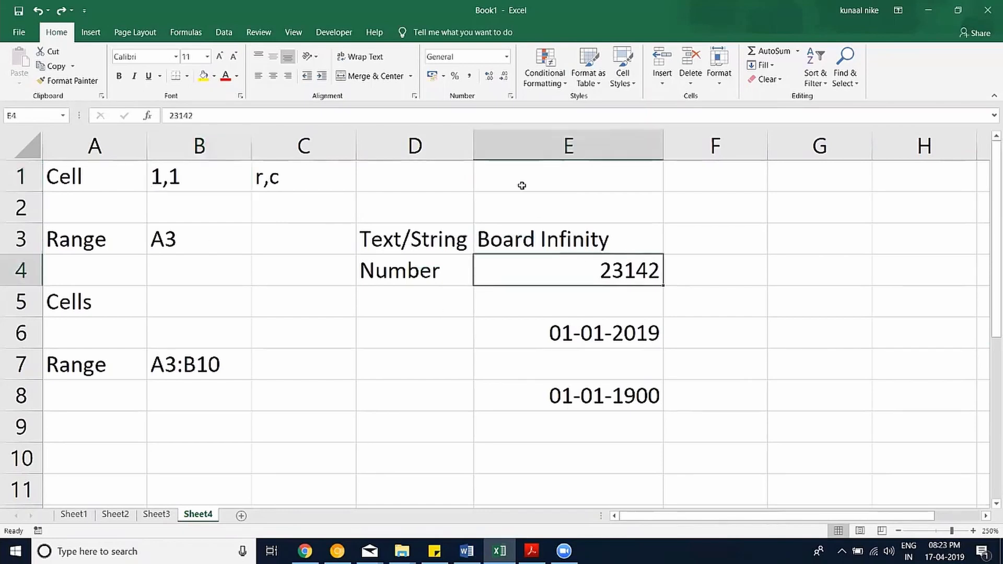
click(511, 96)
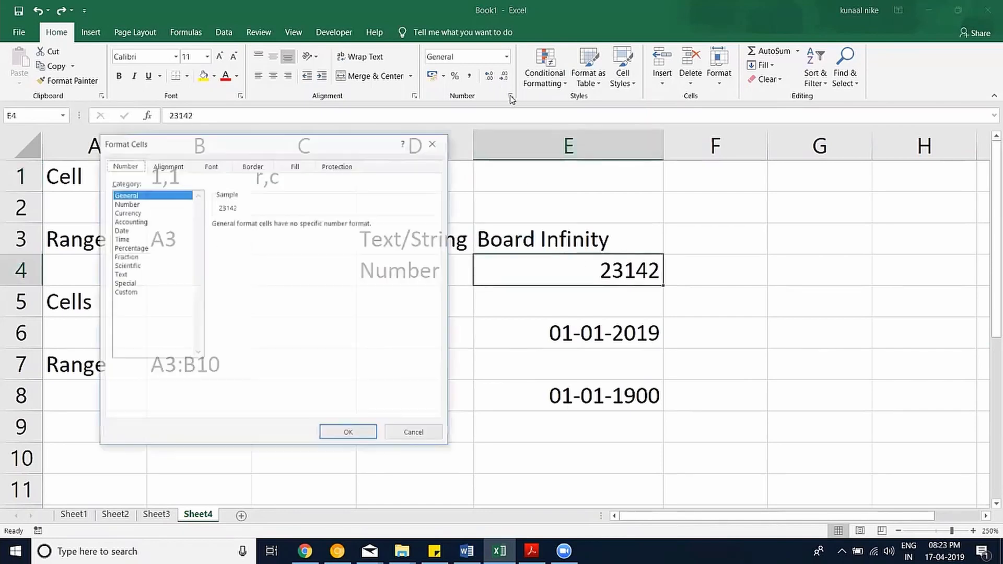
click(133, 203)
click(303, 228)
click(303, 228)
click(215, 242)
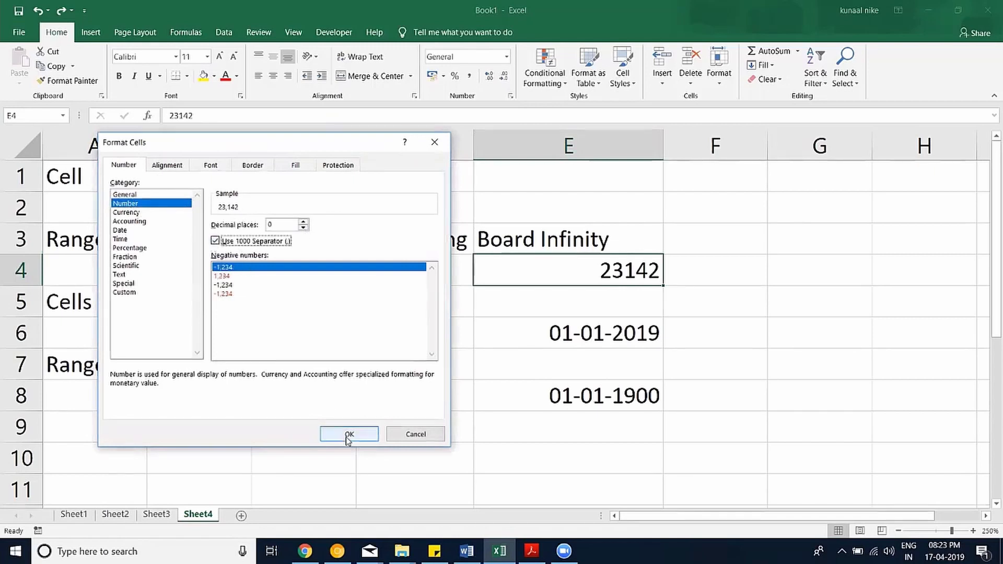
click(134, 292)
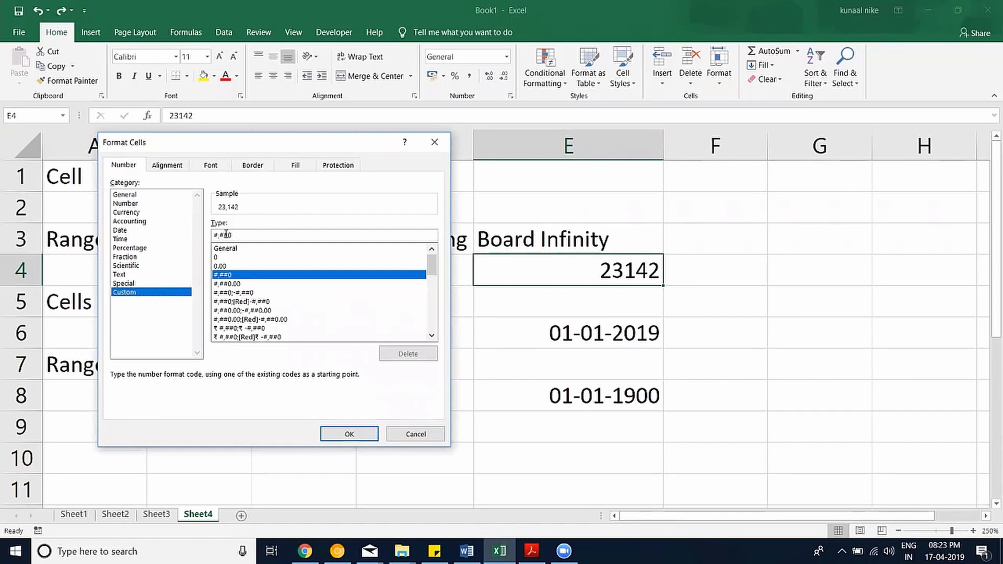
click(360, 434)
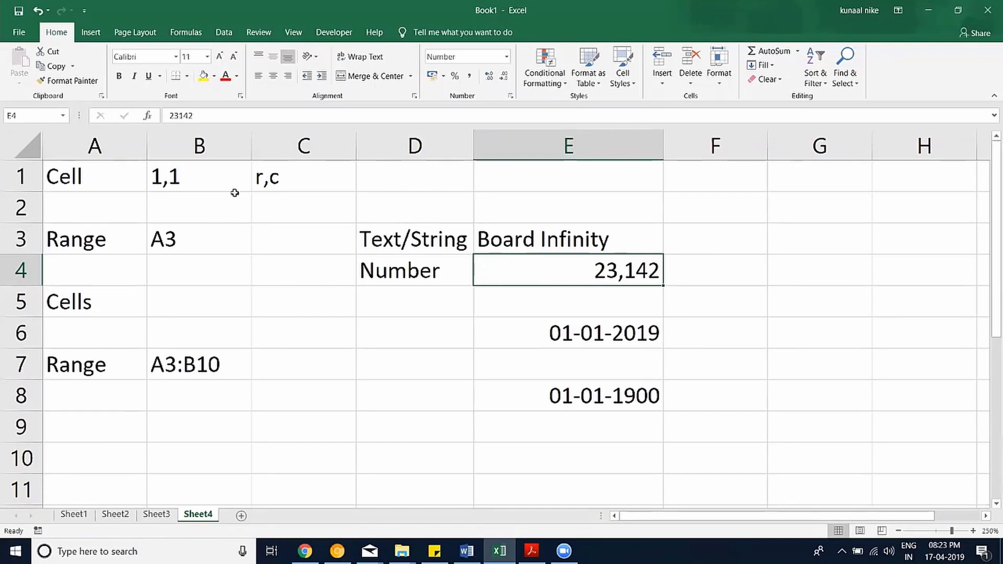
click(203, 169)
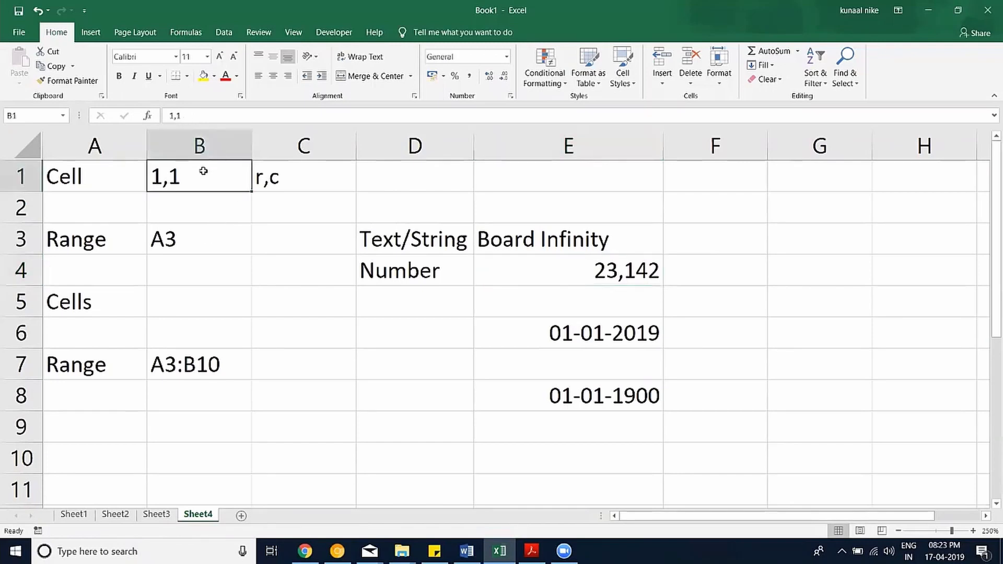
key(ctrl+1)
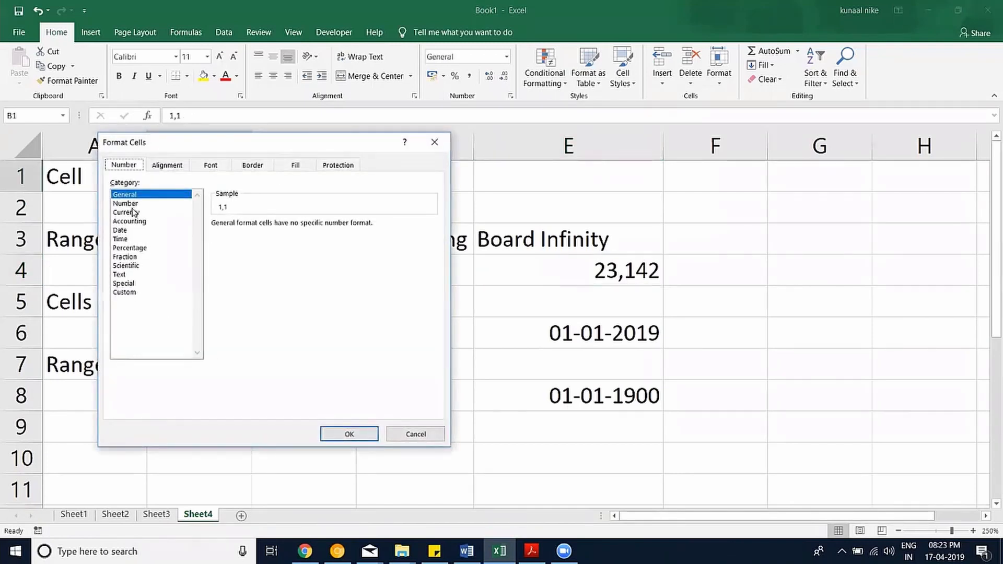
click(131, 204)
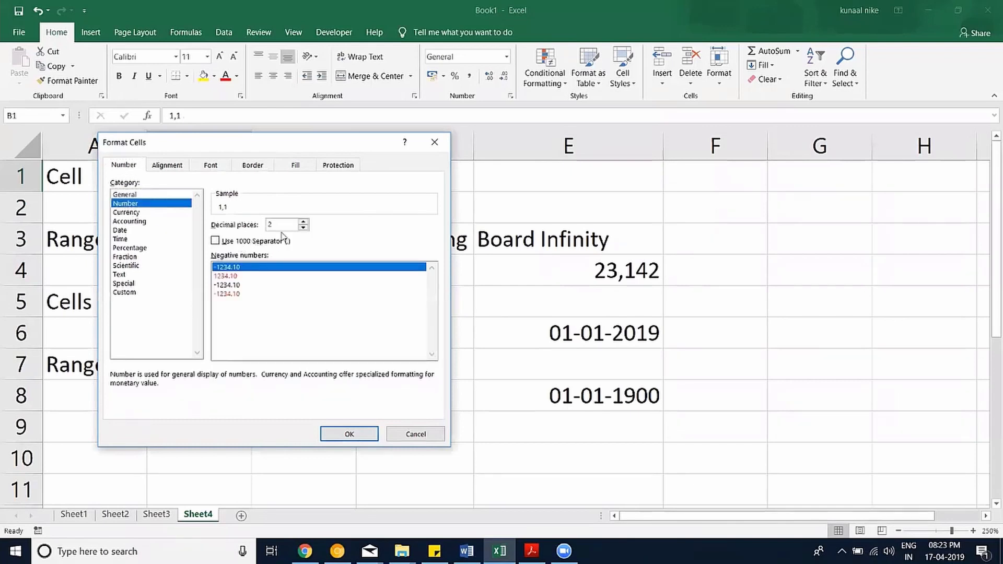
click(304, 222)
click(304, 222)
click(305, 228)
click(306, 228)
click(131, 231)
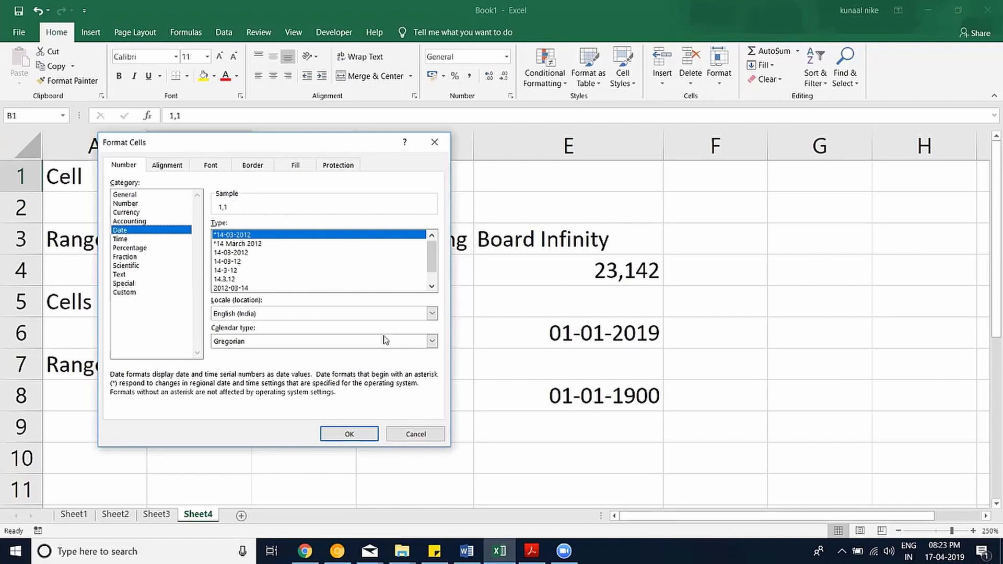
click(415, 434)
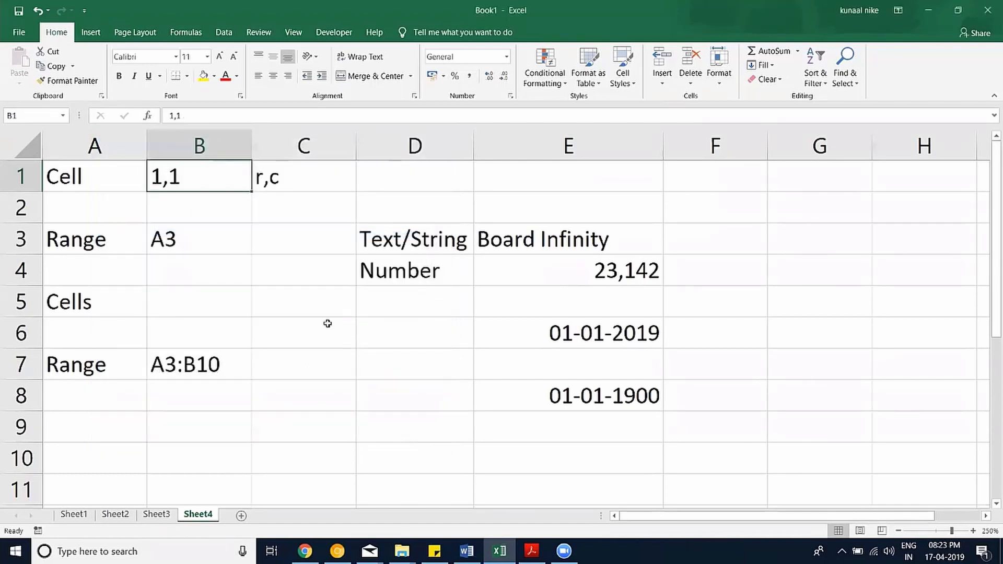
click(298, 312)
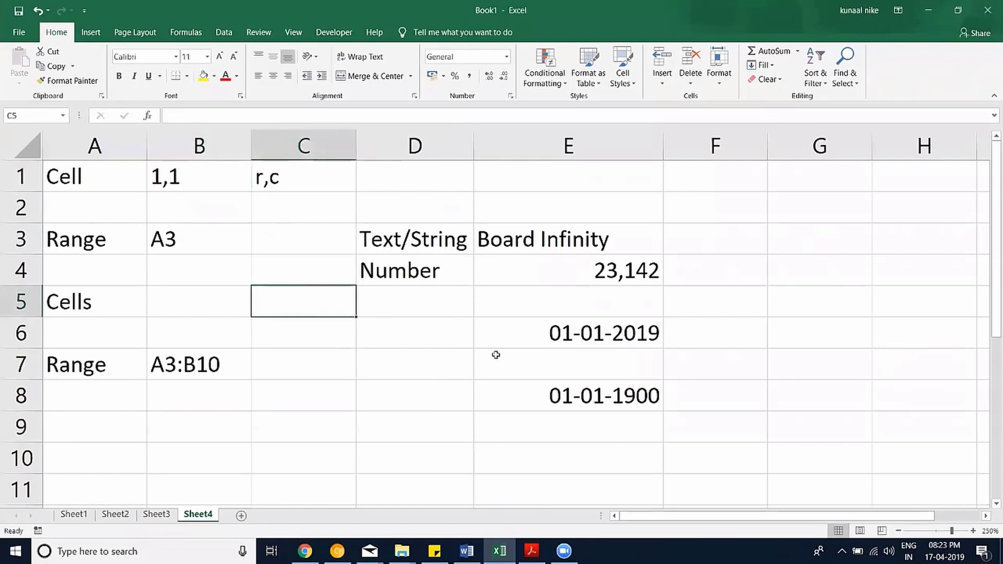
click(539, 335)
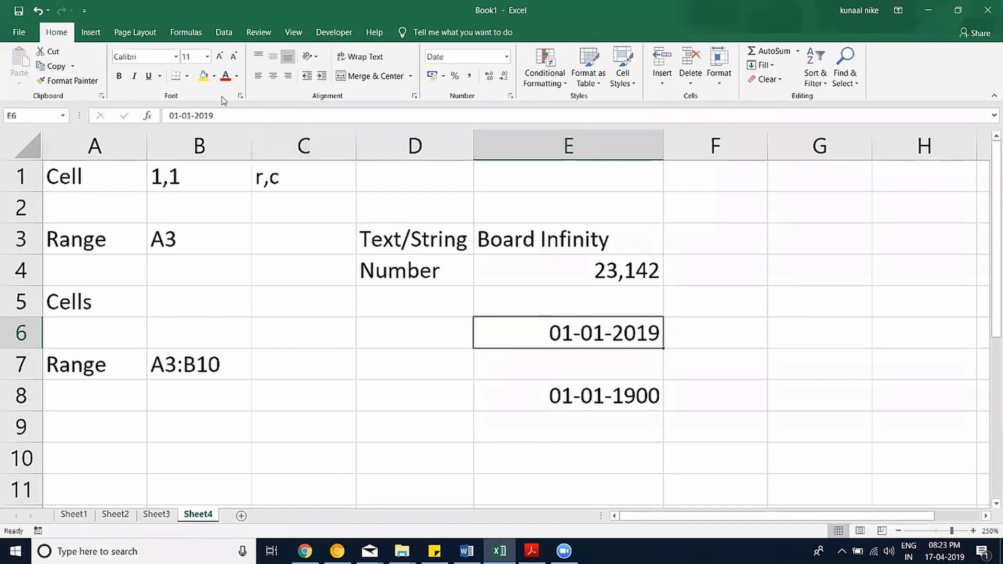
click(171, 116)
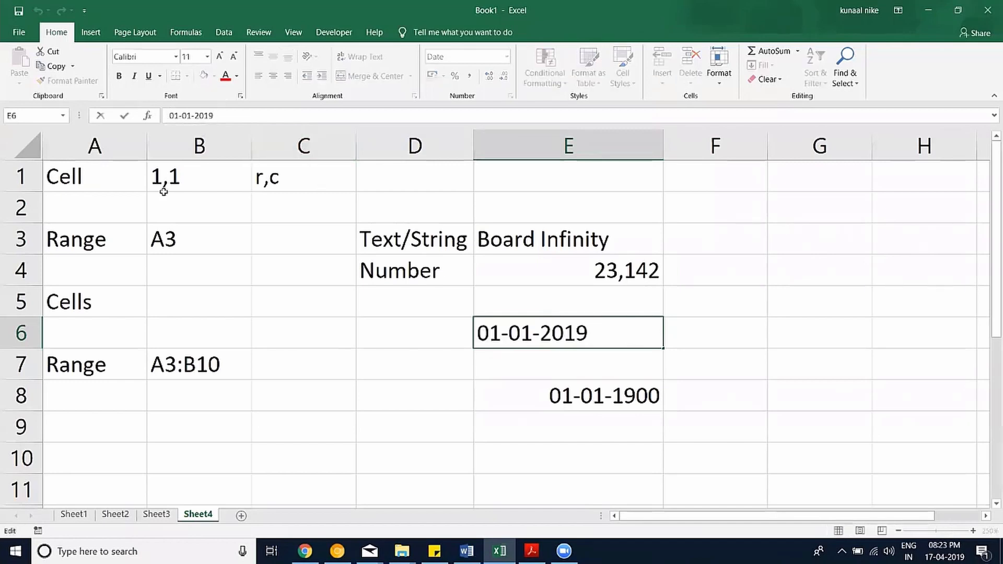
text(')
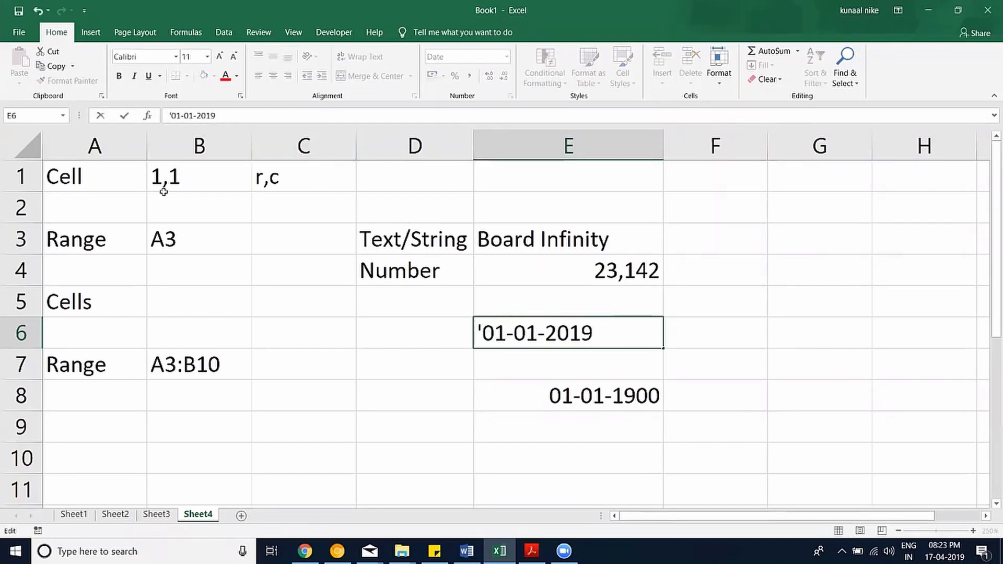
key(Return)
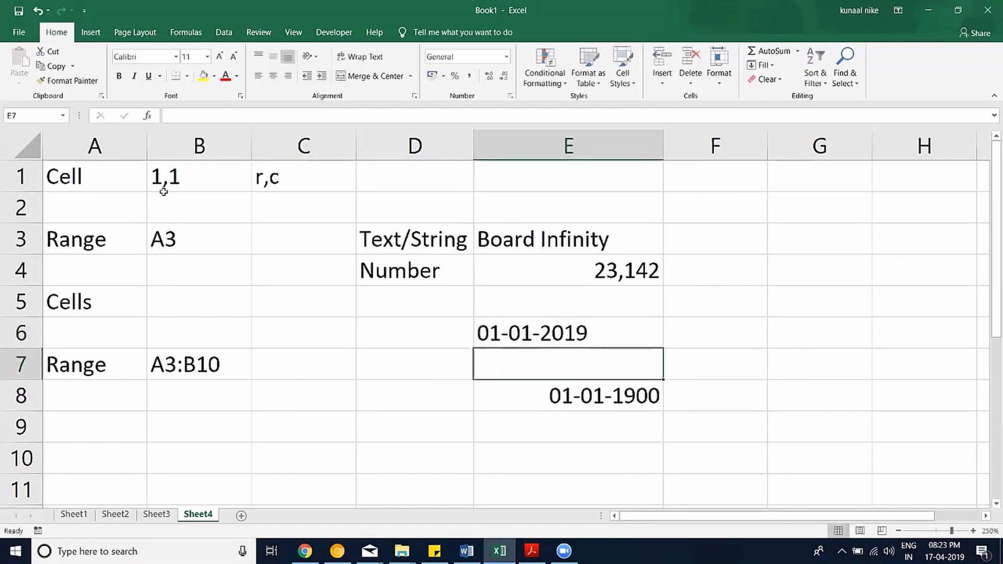
click(586, 329)
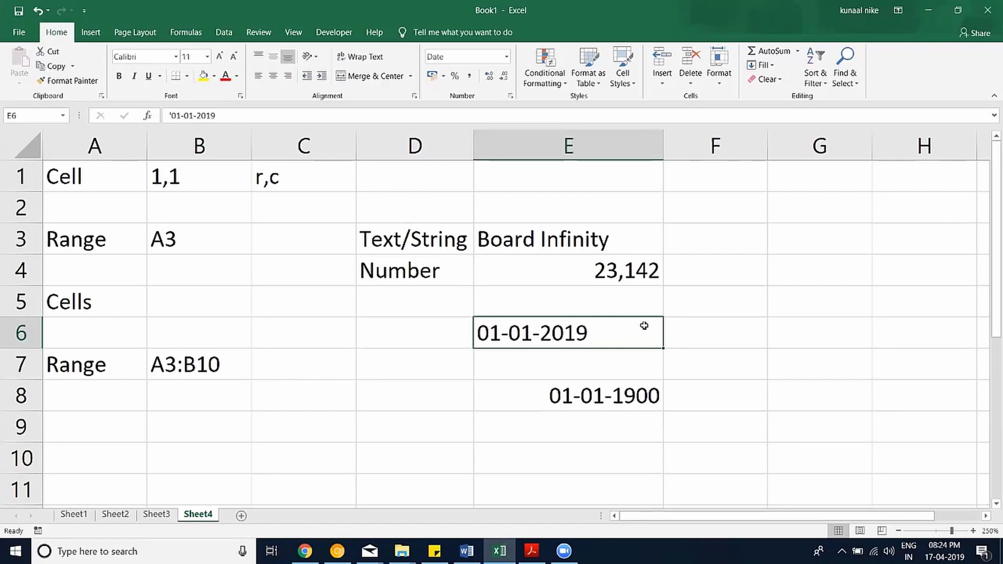
key(ctrl+z)
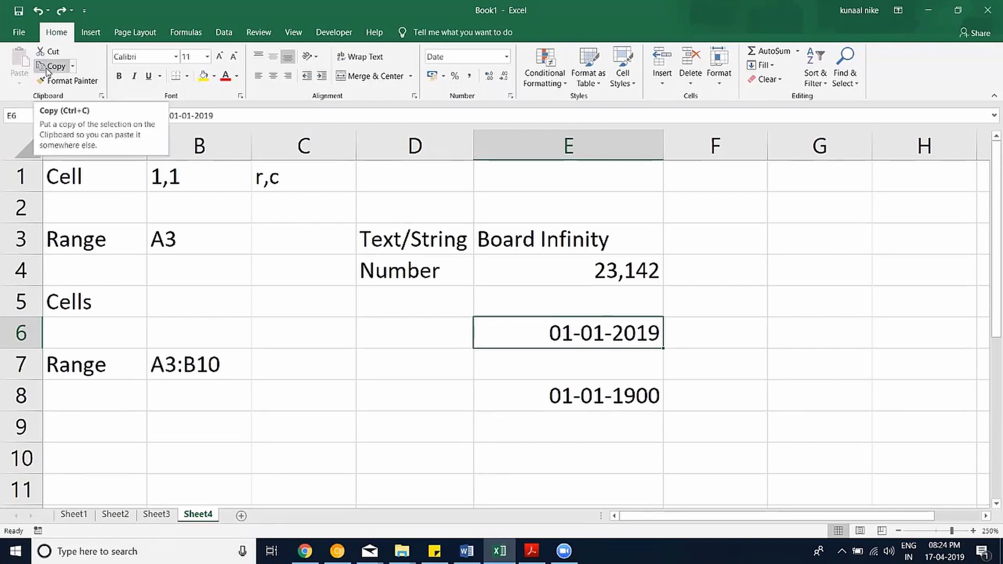
Copy the 01-01-2019 date from E6 to the clipboard.
click(48, 67)
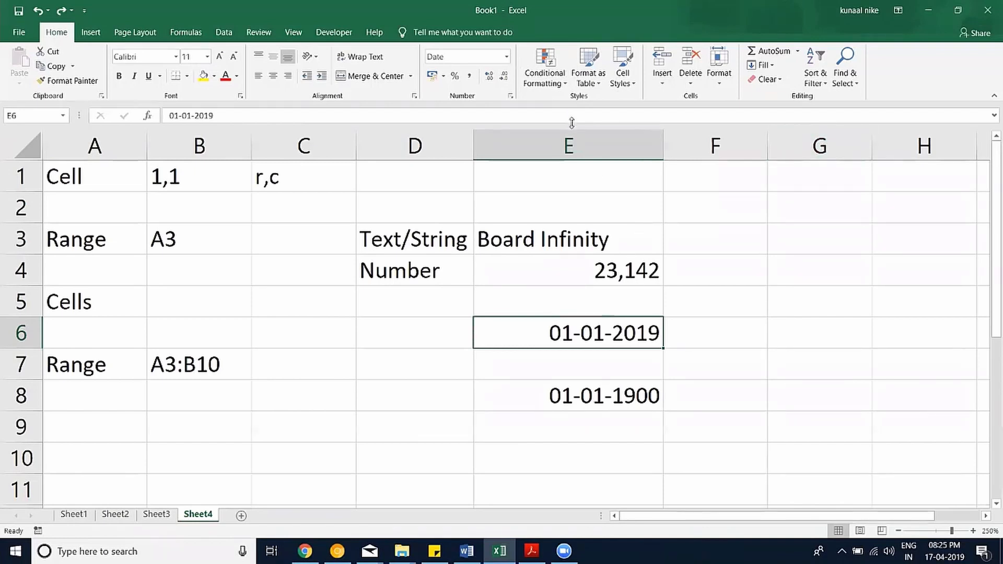
click(456, 26)
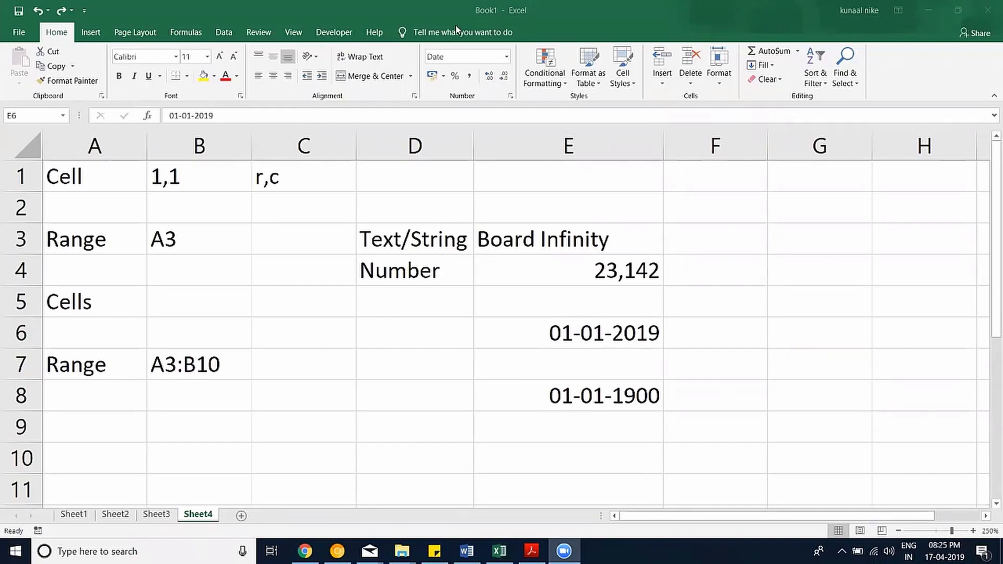
click(451, 195)
click(314, 128)
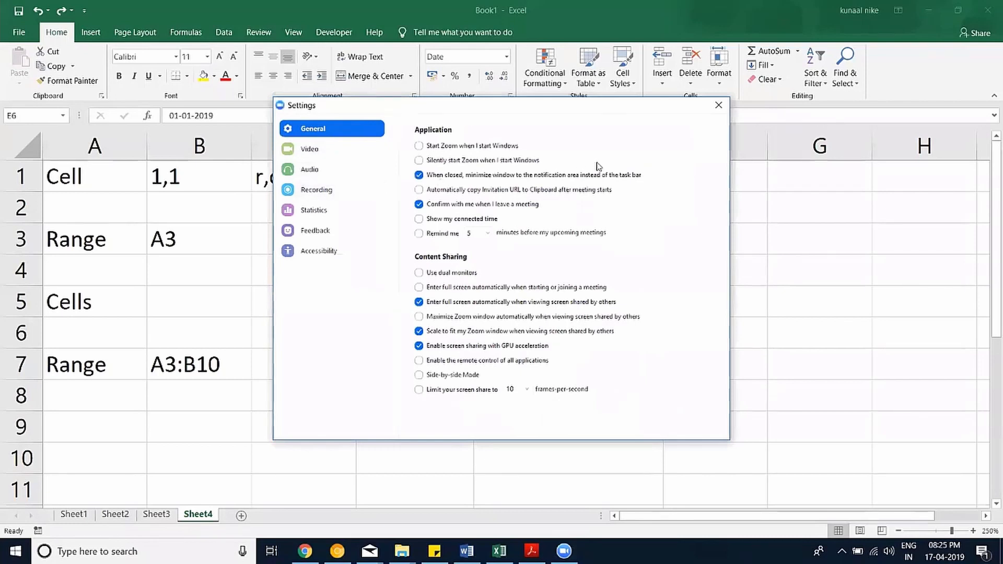
click(728, 108)
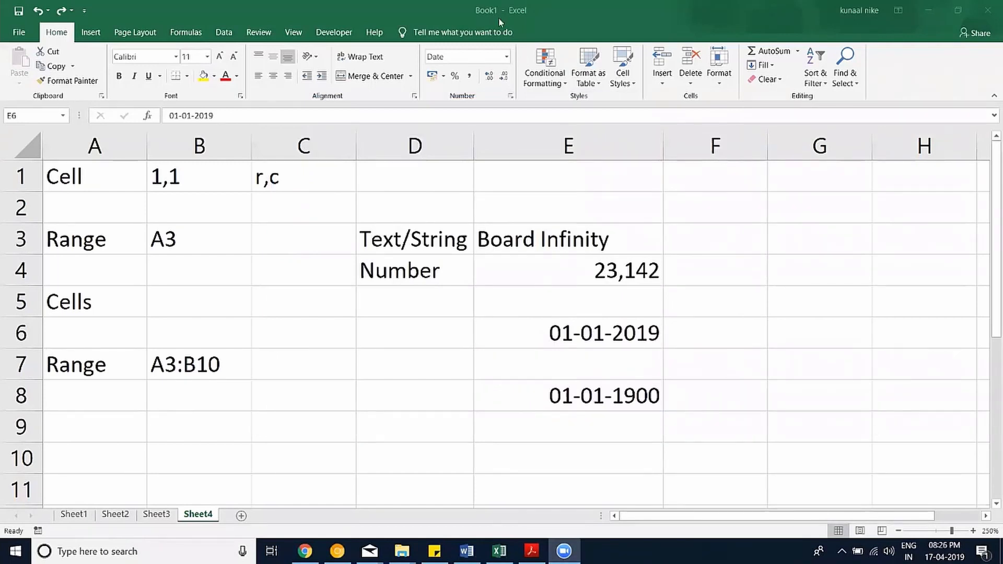
click(654, 11)
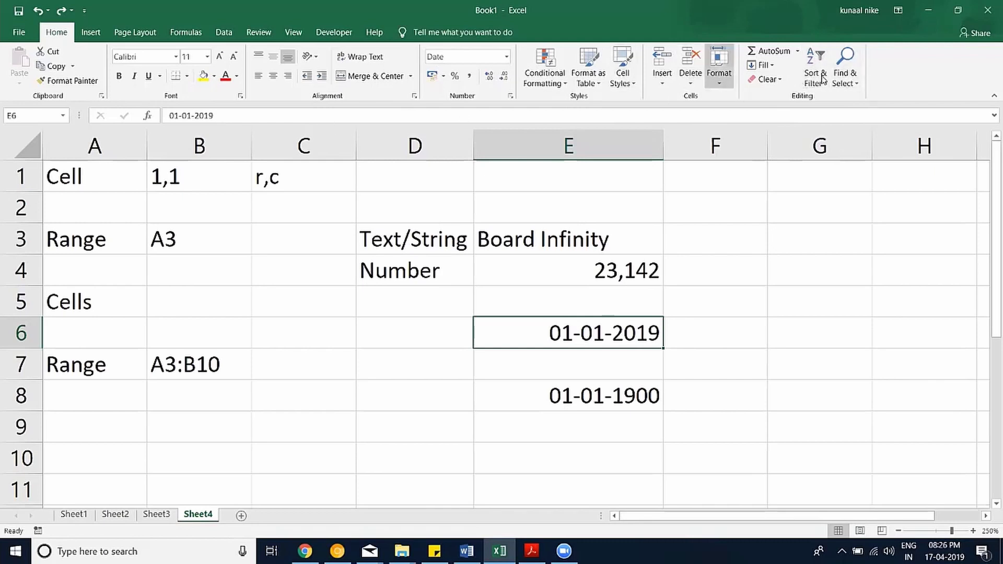
Look through the Fill options, then bring up the Insert ribbon commands.
click(776, 66)
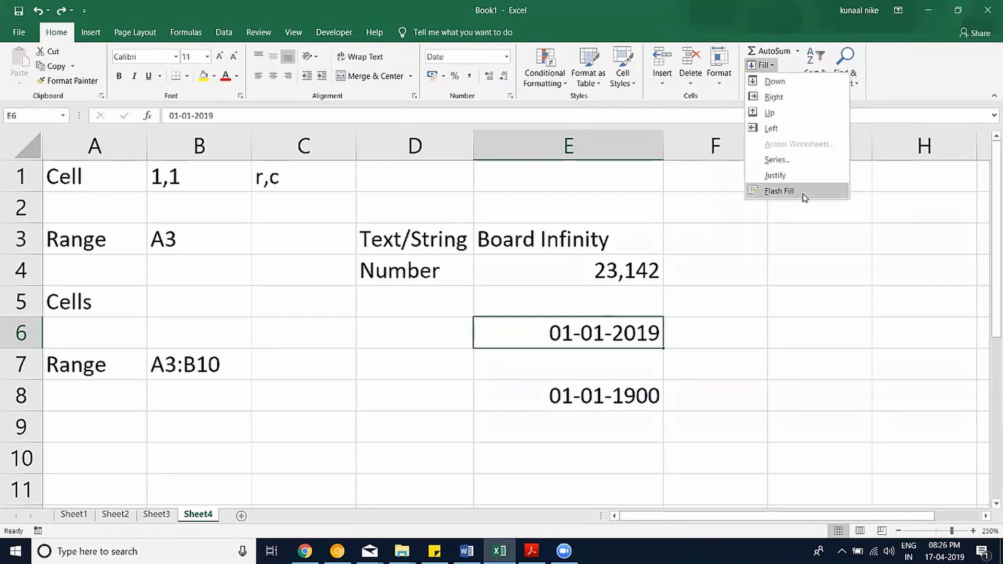
click(92, 33)
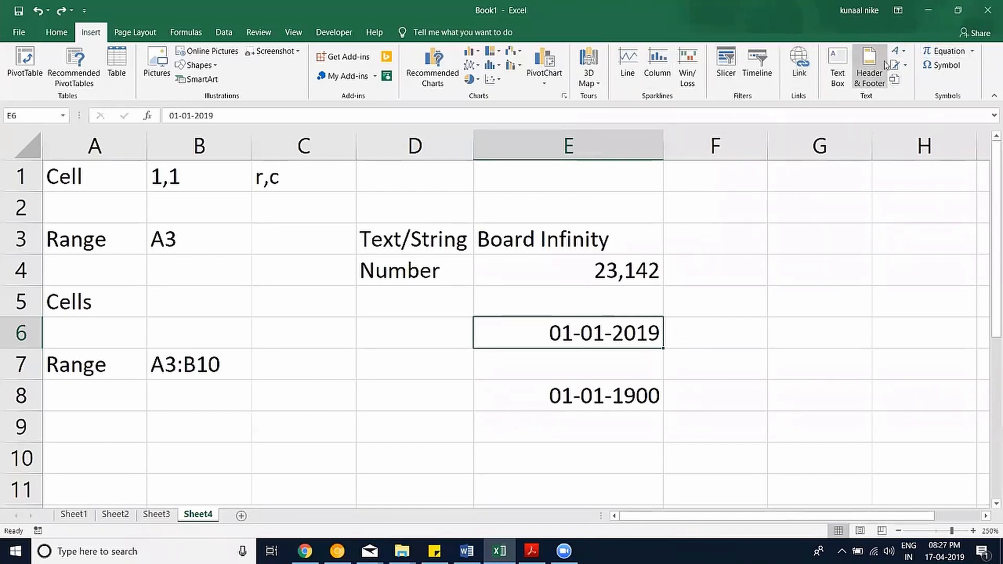
Browse the Page Layout and Formulas ribbons, ending on the Data ribbon.
click(150, 32)
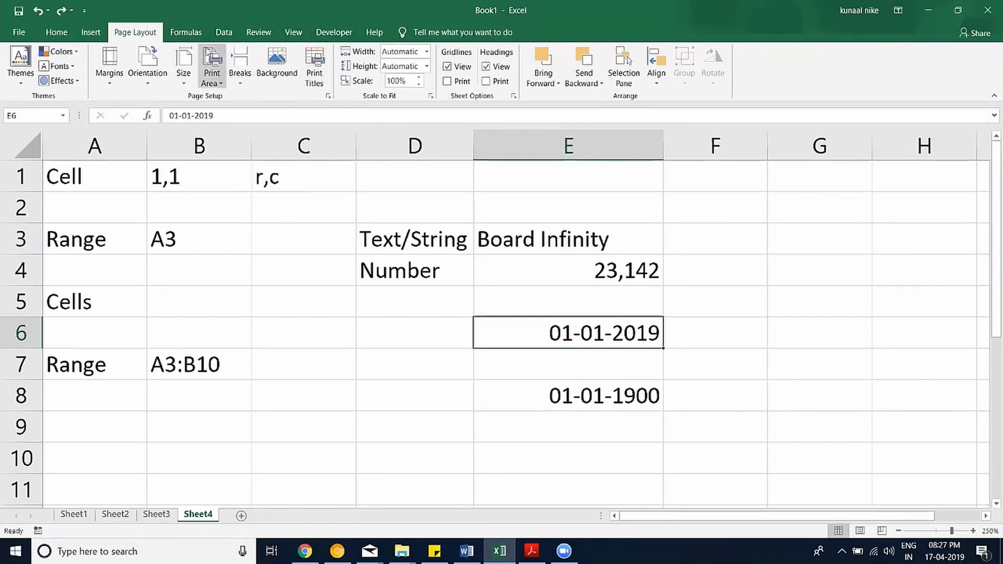
click(188, 33)
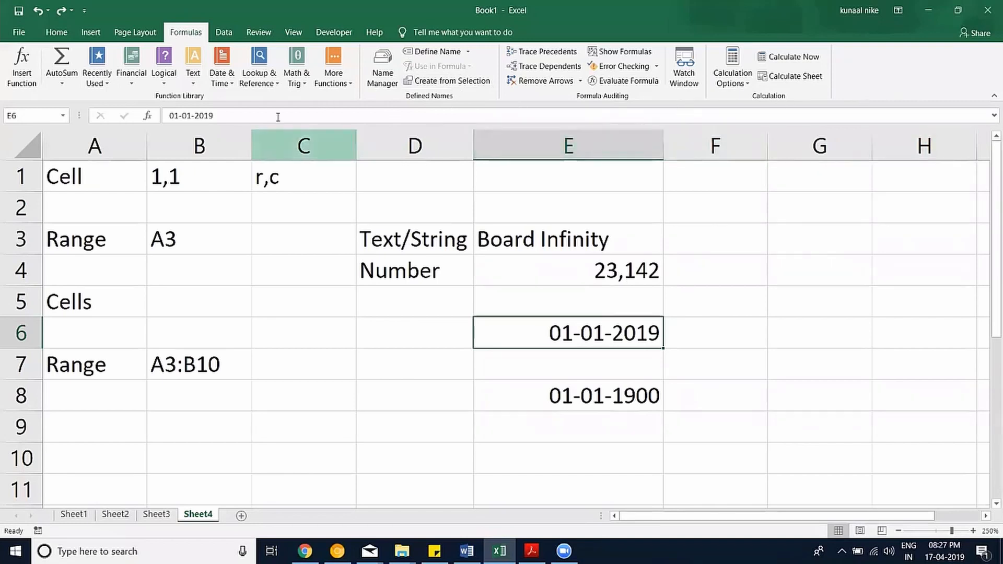
click(230, 39)
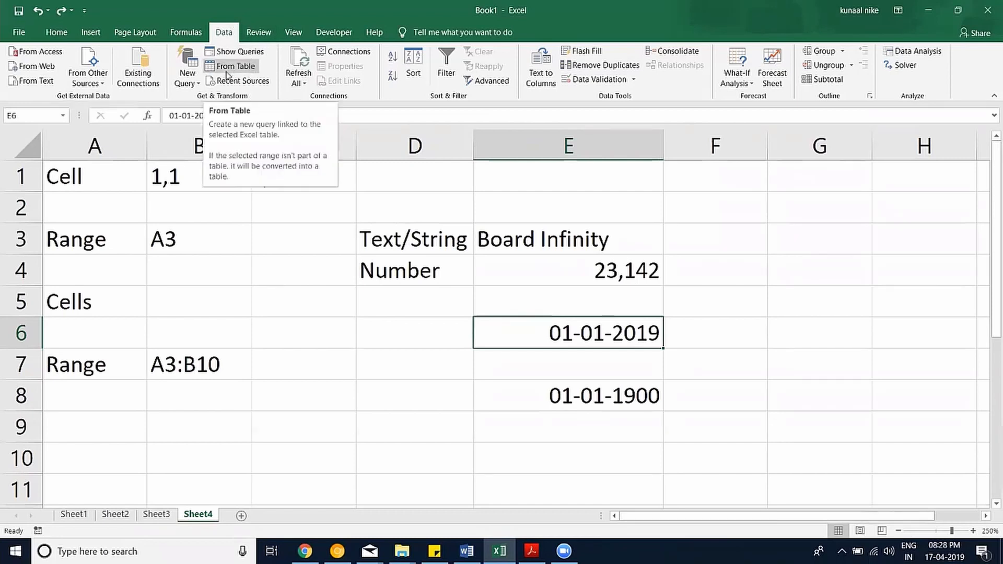
click(345, 51)
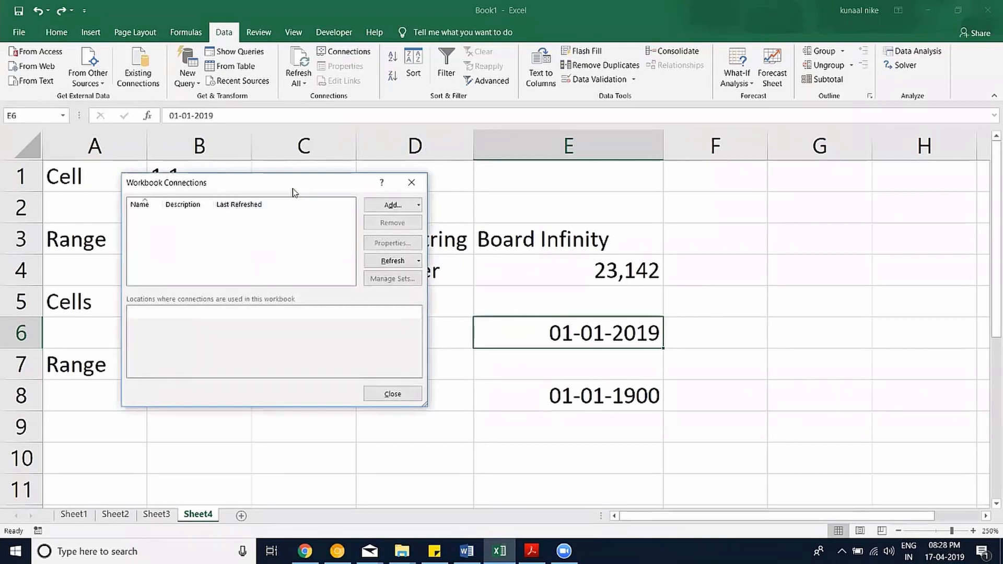
drag(292, 191, 430, 166)
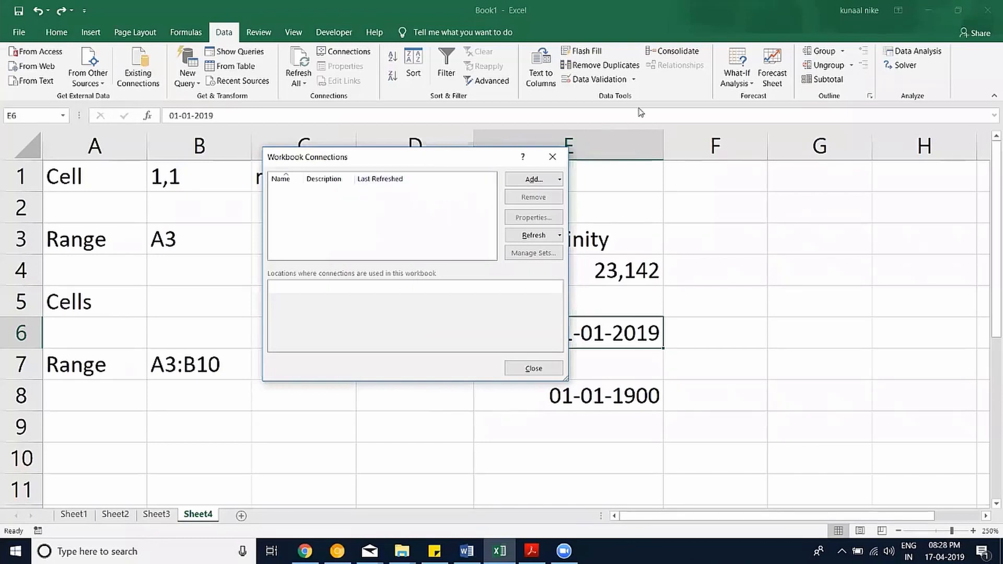
click(564, 157)
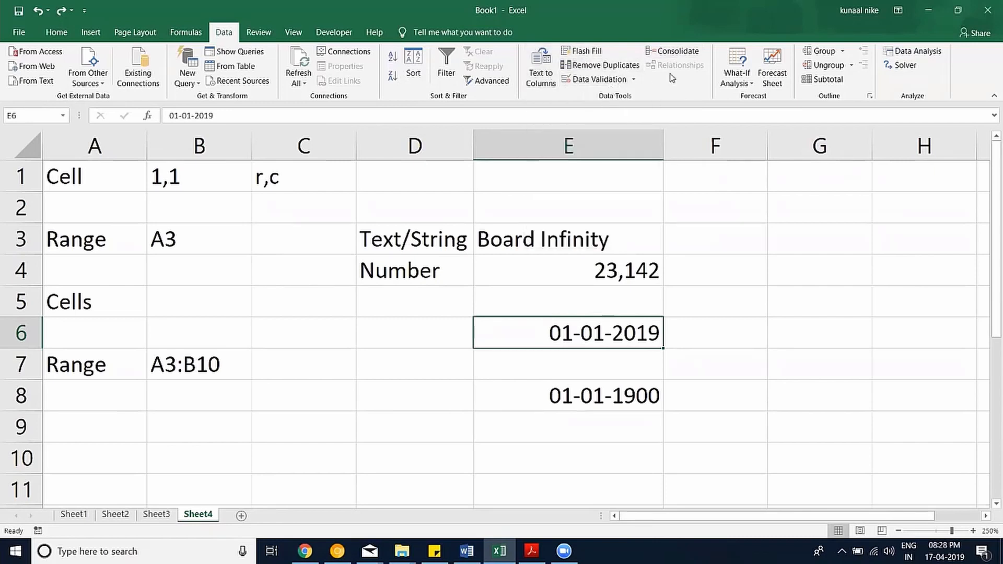
click(744, 83)
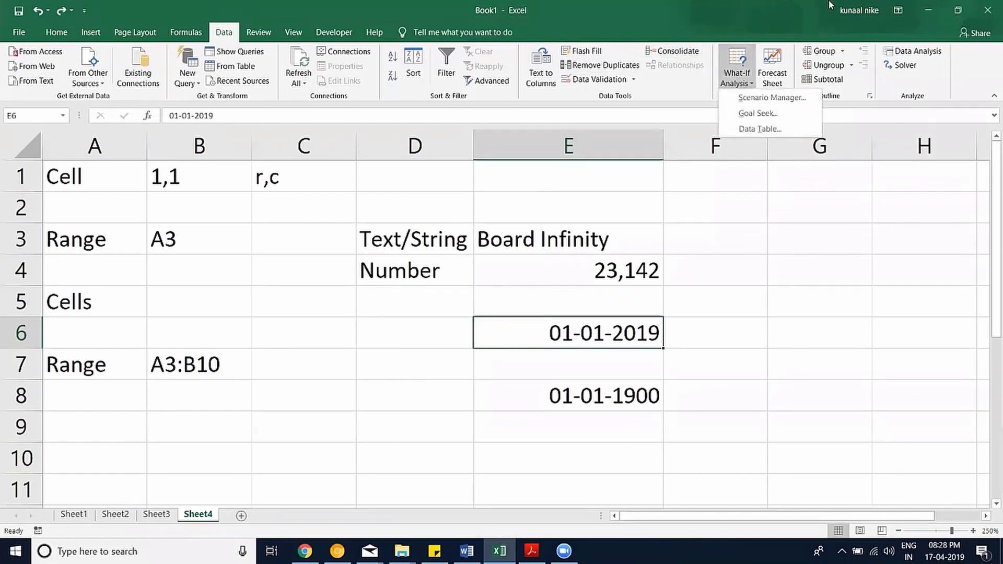
click(813, 7)
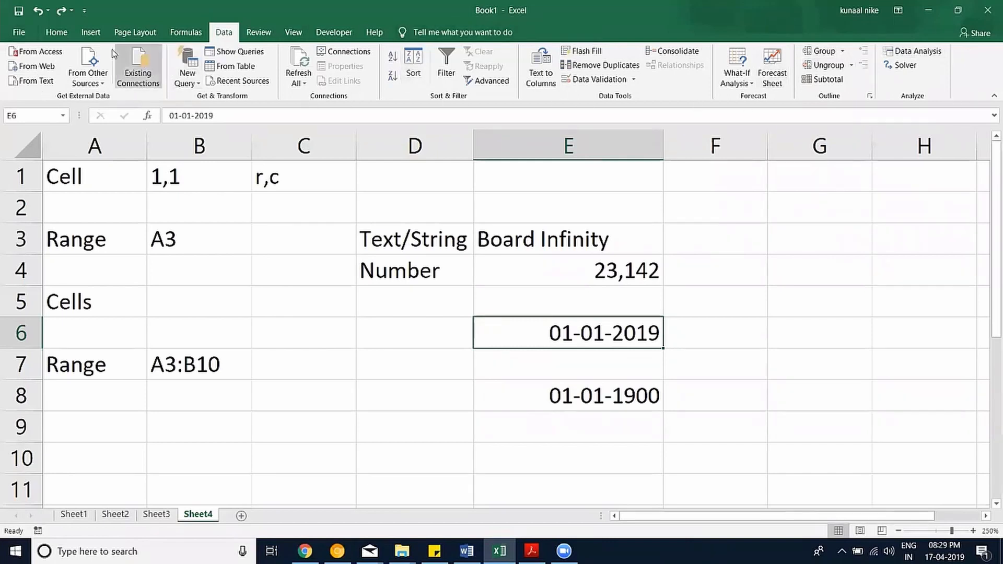
click(56, 35)
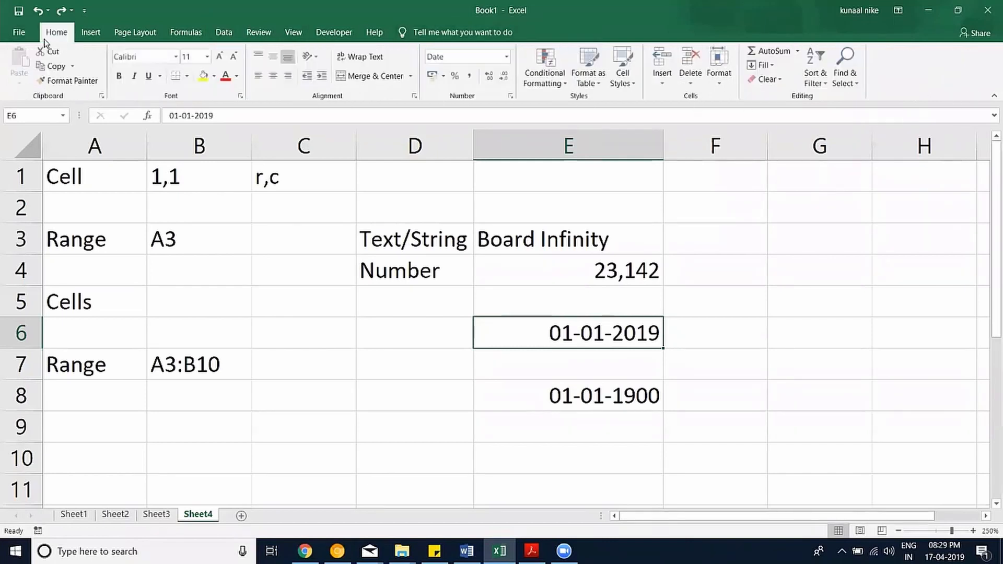
Browse the Insert, Formulas, Home, Data, Review and View ribbon tabs.
click(85, 37)
click(187, 34)
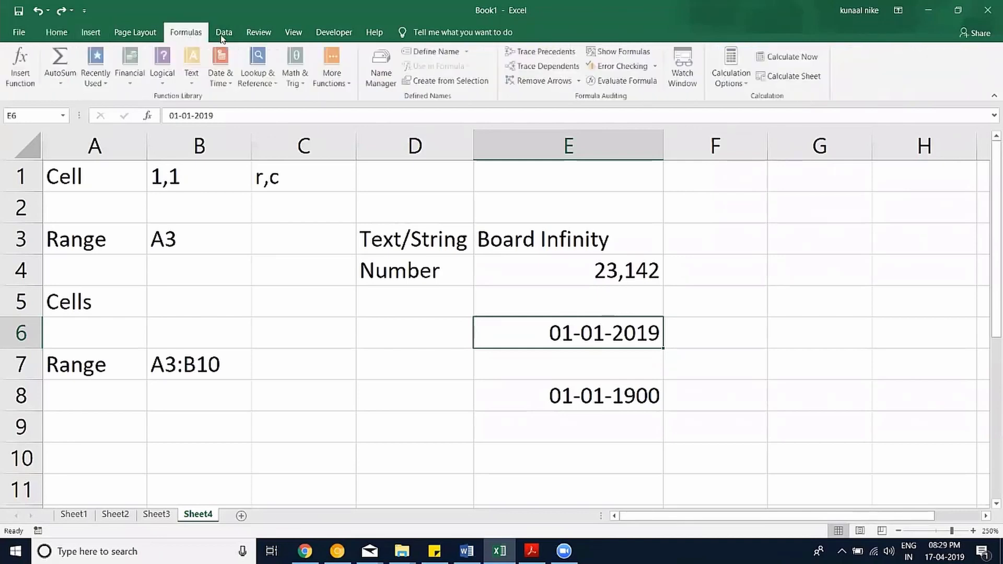
click(224, 32)
click(86, 33)
click(58, 34)
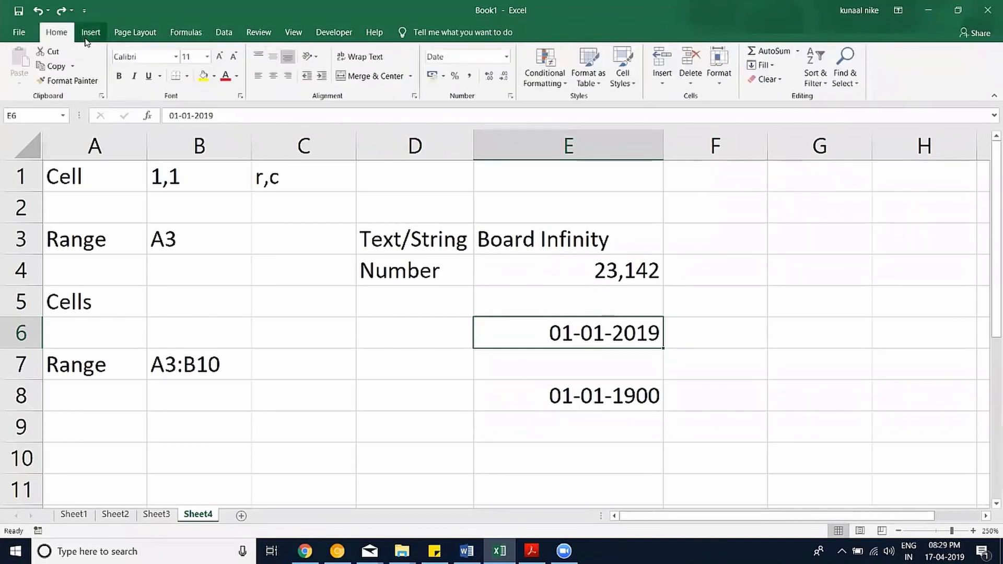
click(91, 33)
click(224, 34)
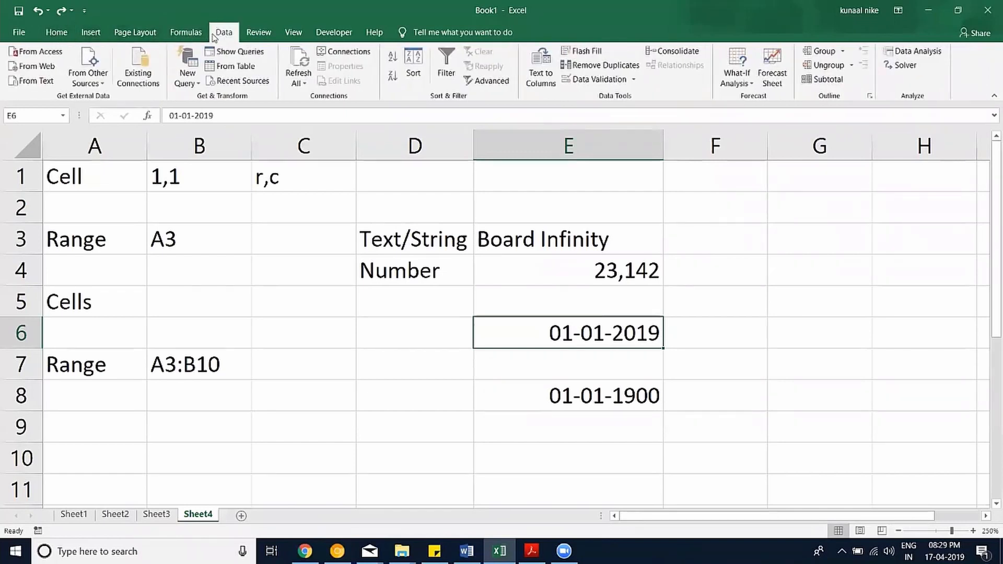
click(268, 39)
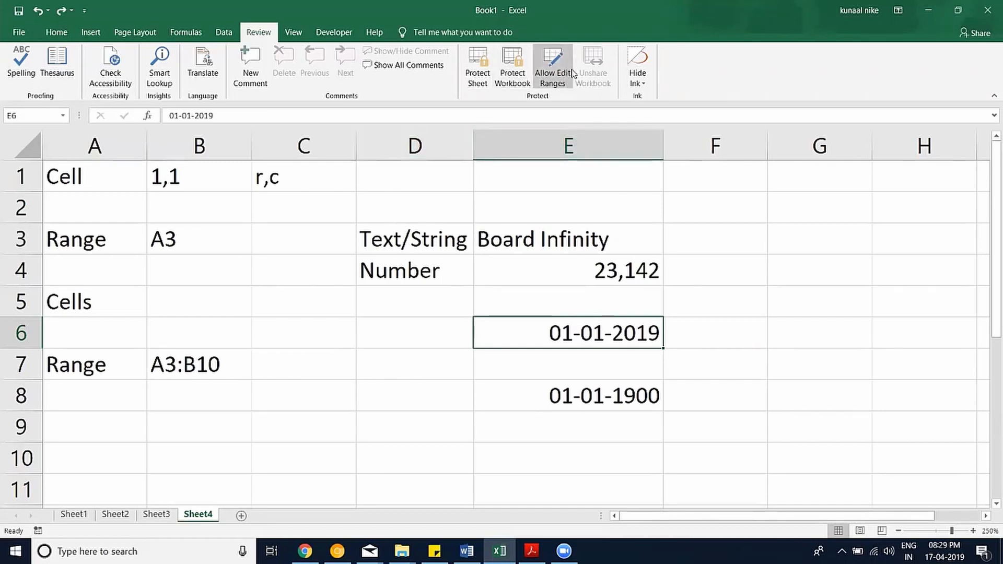
click(308, 38)
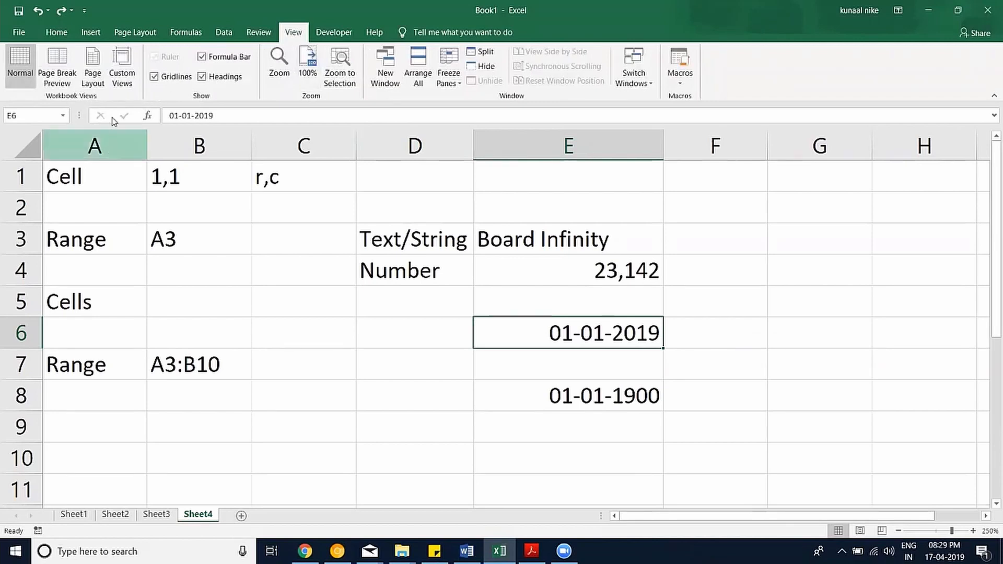
Peek at the Freeze Panes and Macros options, then show the Developer tab.
click(448, 79)
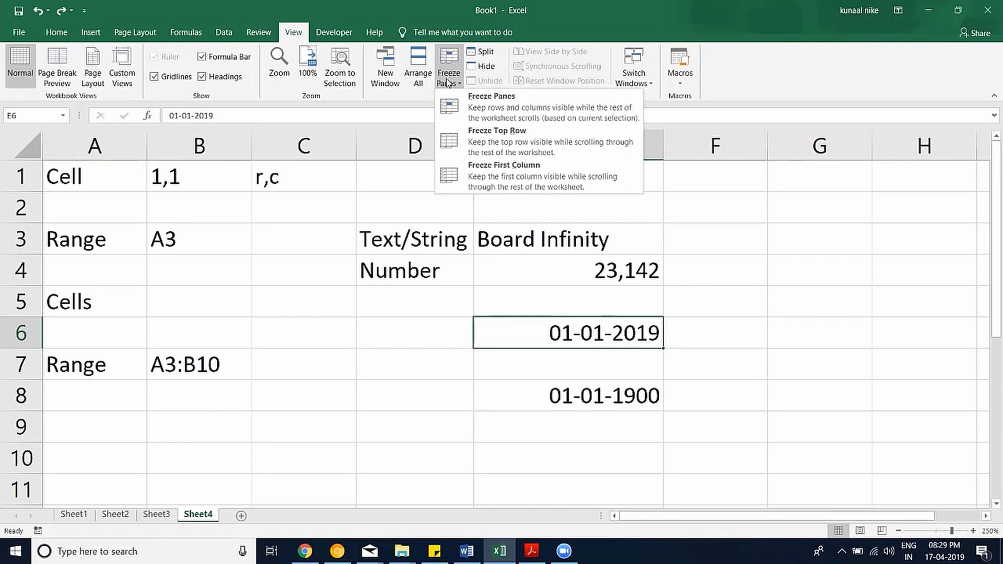
click(448, 83)
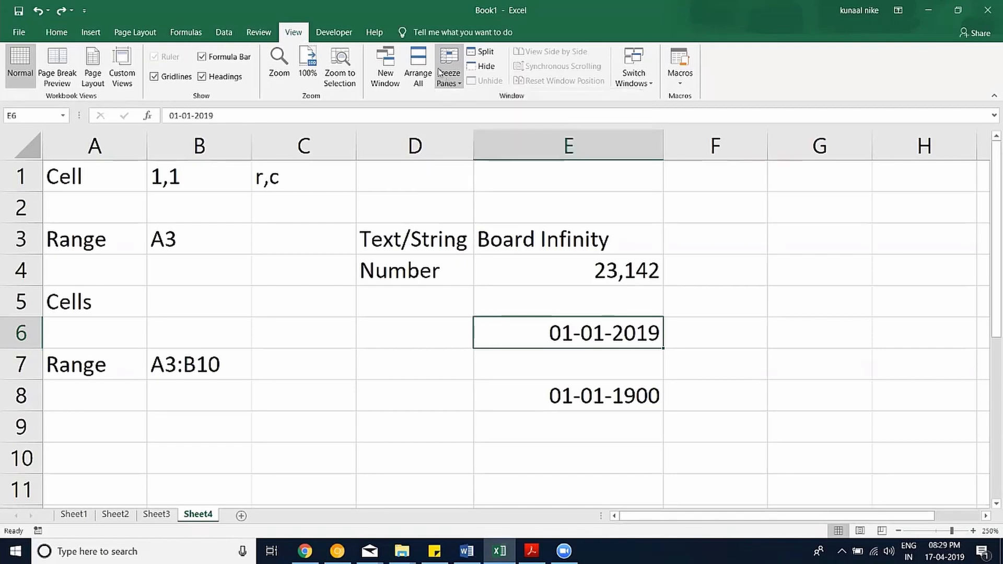
click(688, 83)
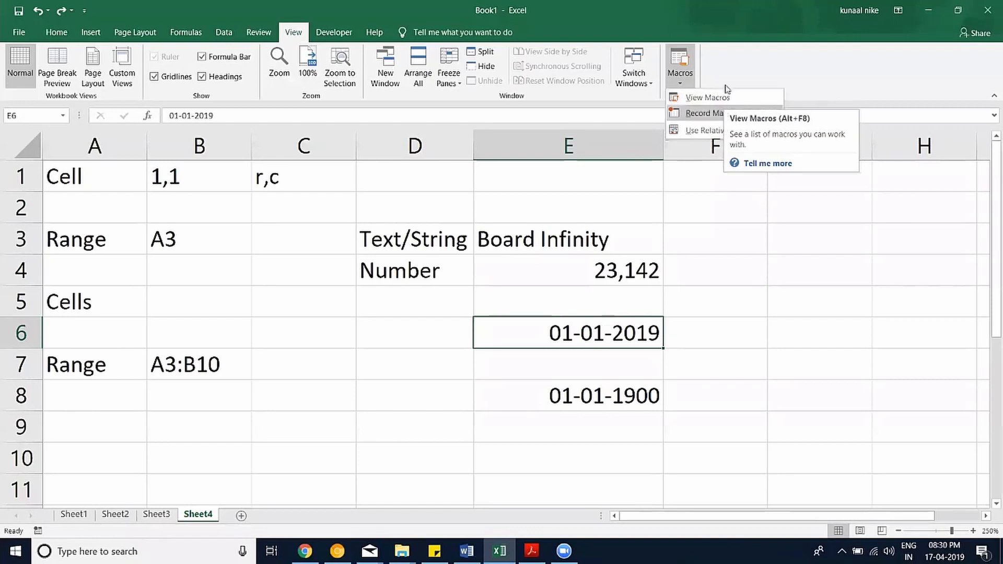
click(750, 61)
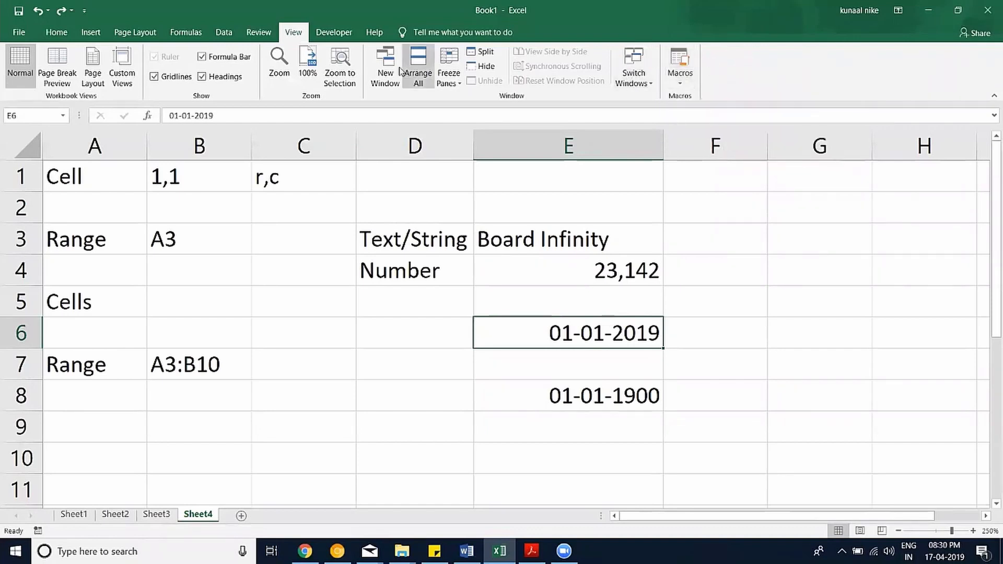
click(333, 33)
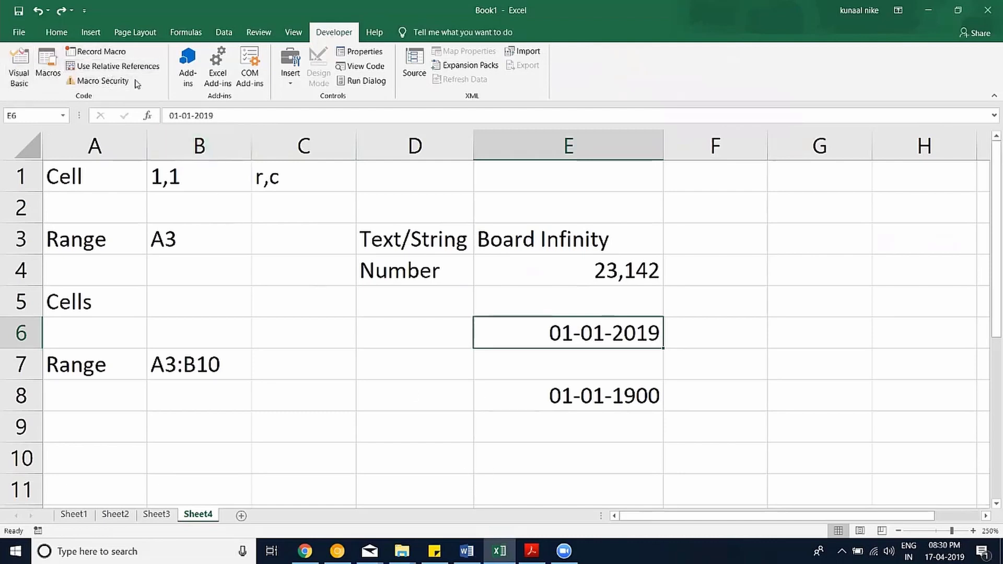
Open the Visual Basic editor and insert a new Module1, maximizing its code window.
click(21, 76)
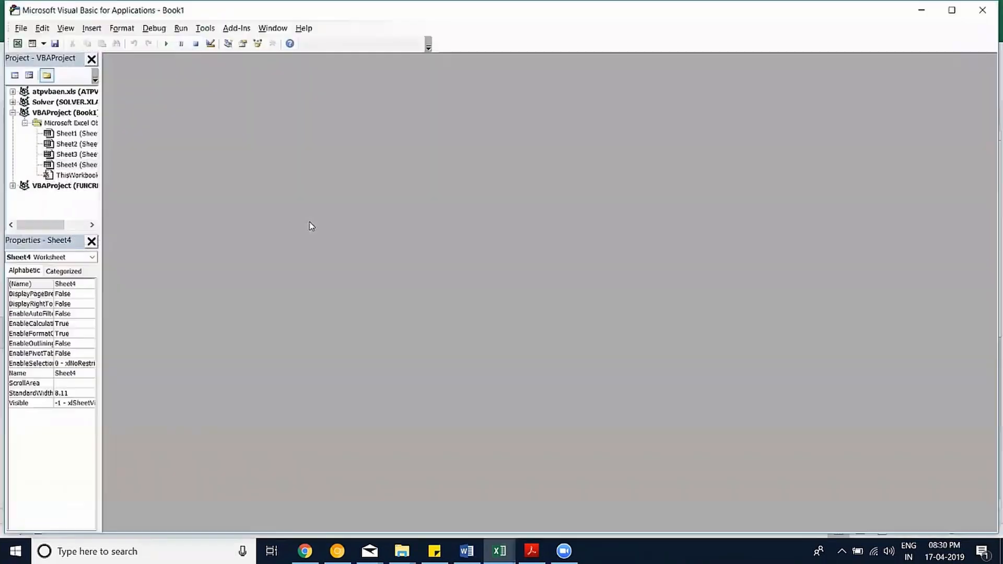
drag(102, 88, 180, 88)
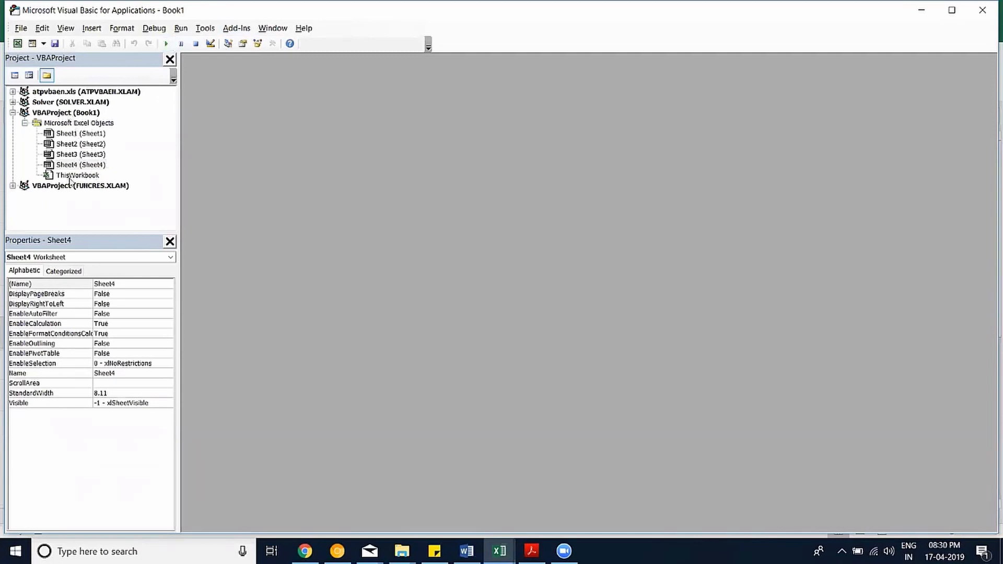
right_click(74, 142)
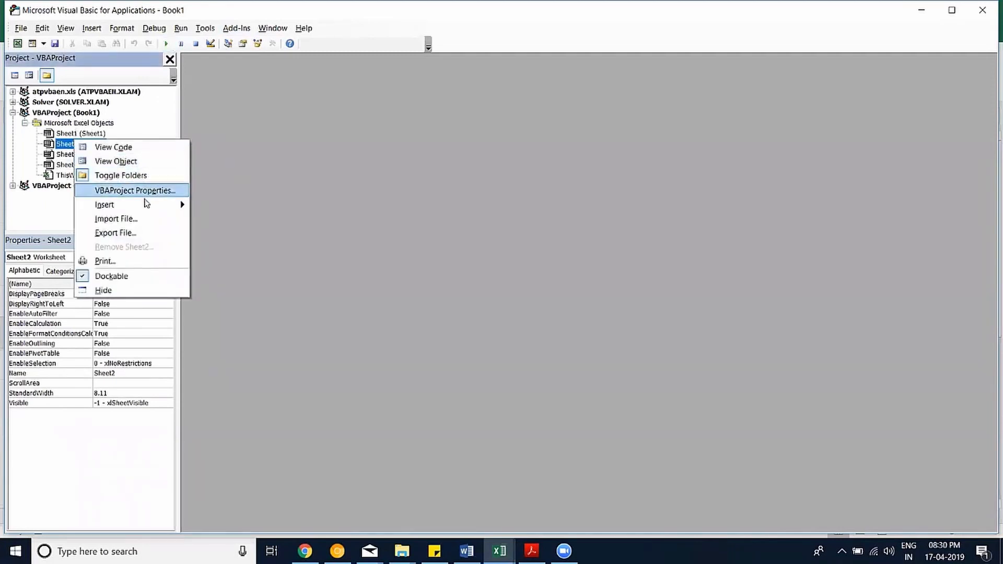
mouse_move(180, 205)
click(222, 220)
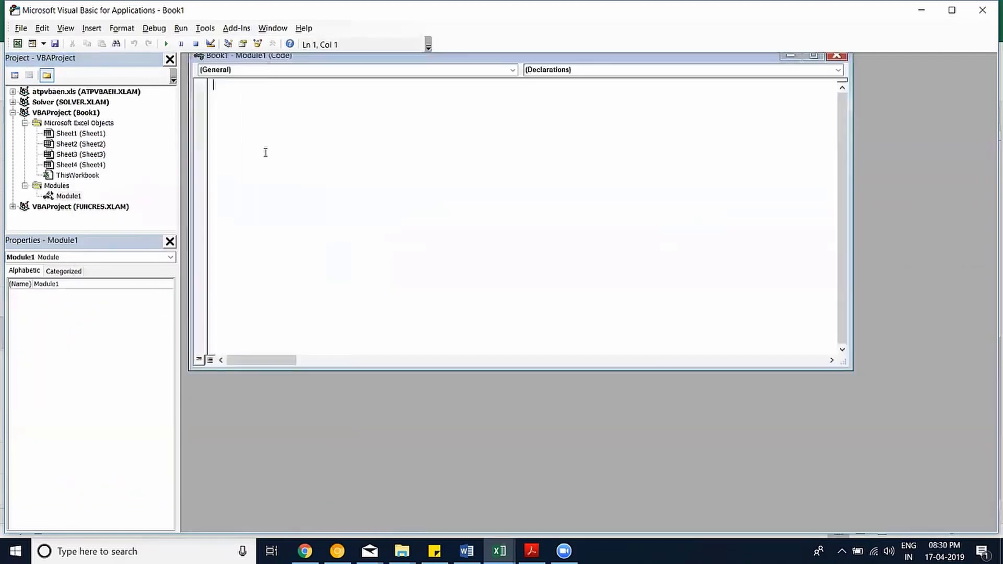
double_click(294, 56)
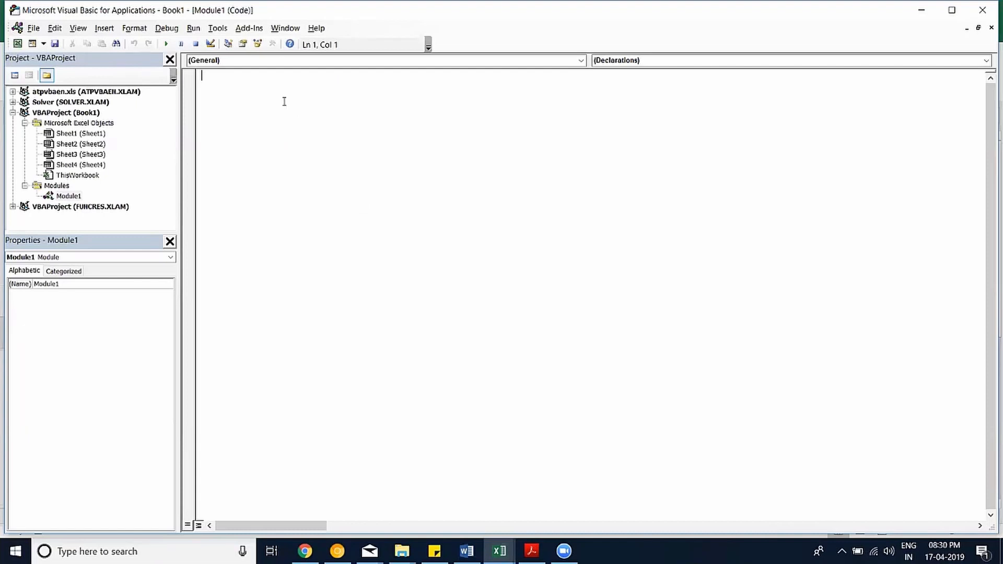
Write Function mysum(x, y) returning x + y, then minimize the editor and select C9.
text(s)
text(ub mysum())
key(Return)
key(Return)
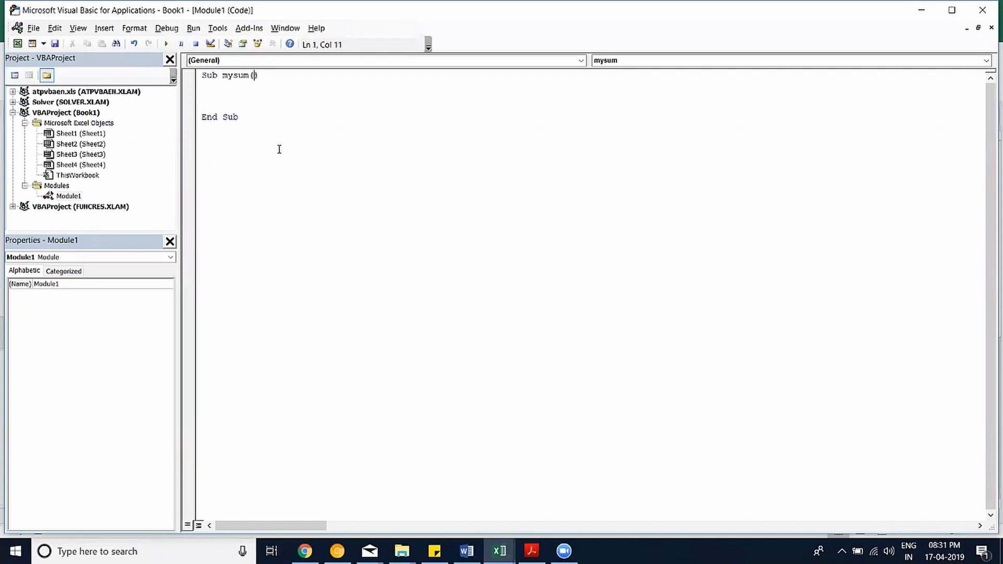
text(x,y)
key(Down)
key(Down)
text(mysum = x + y)
click(447, 188)
drag(217, 79, 173, 78)
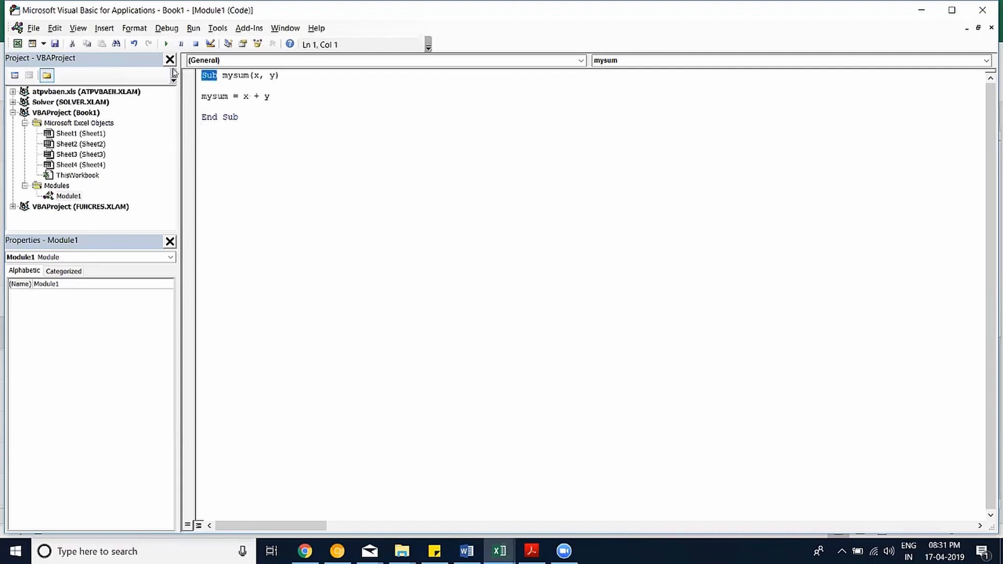
text(function)
click(247, 146)
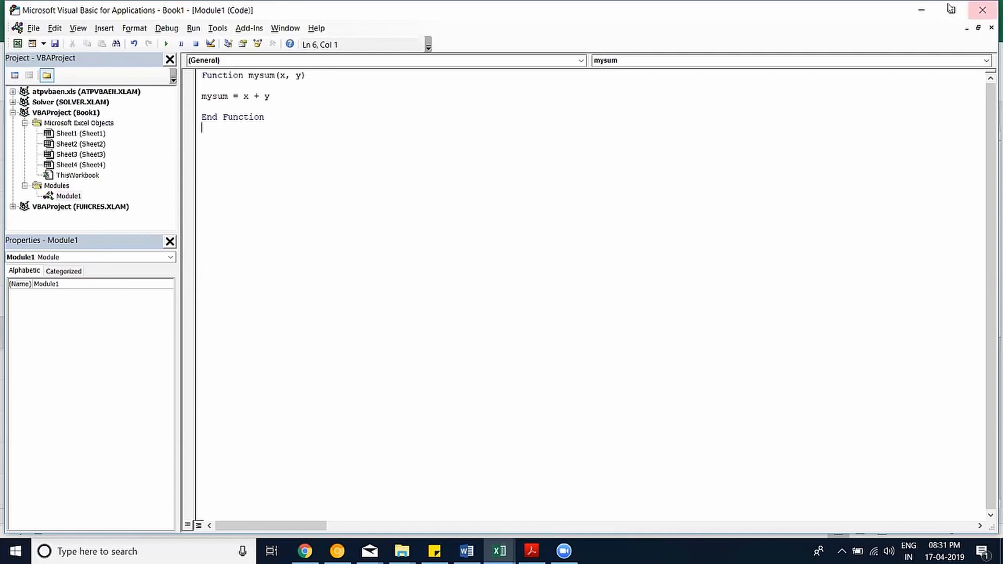
click(921, 10)
click(269, 439)
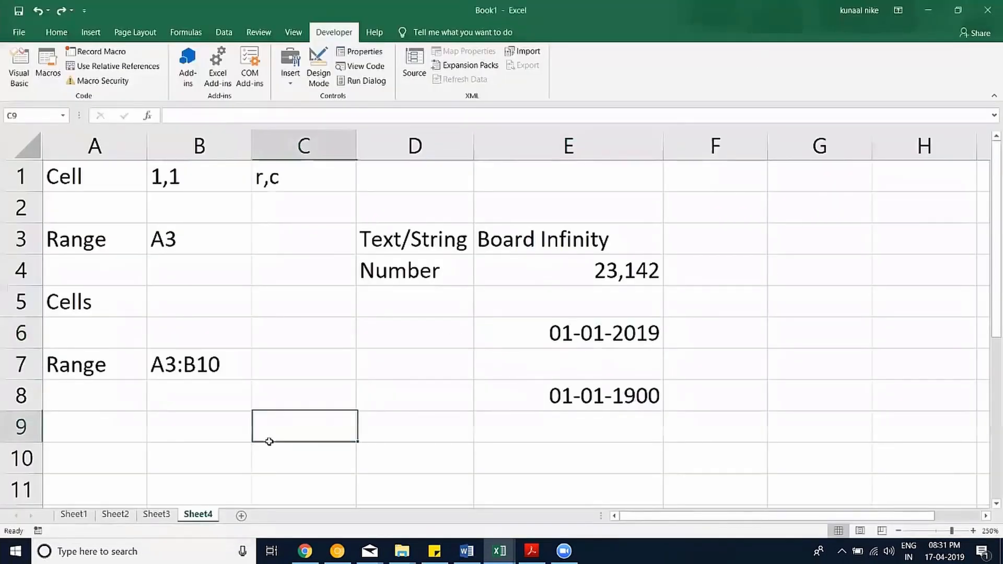
Enter =mysum(1,4) in C9 so it shows 5, then view the form controls.
text(=my)
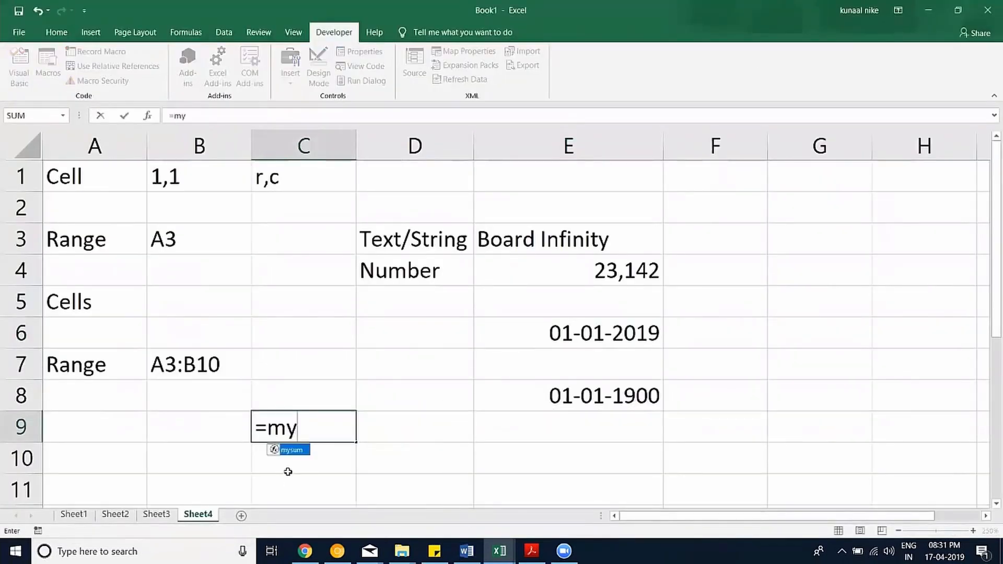
text(sum(1,4))
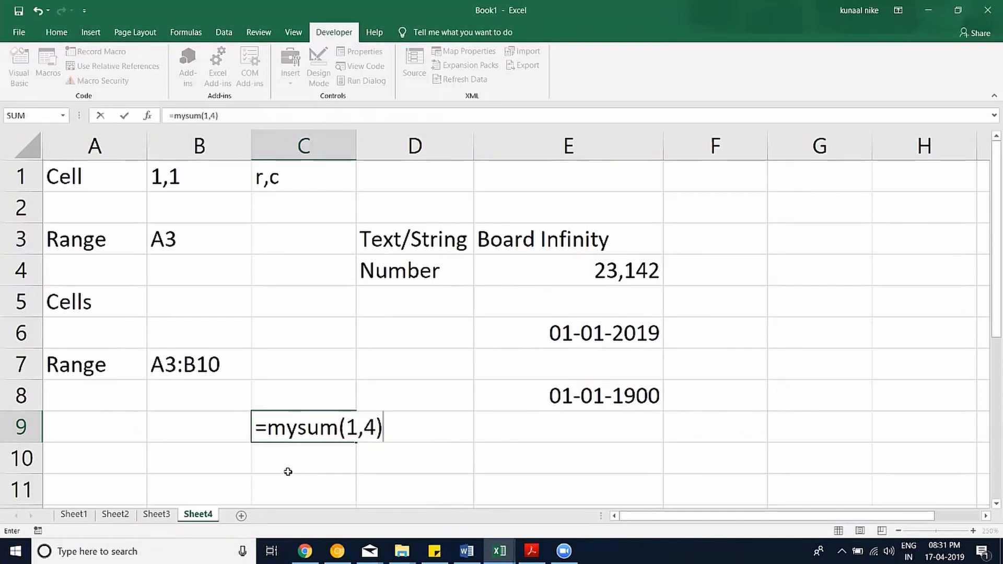
key(Return)
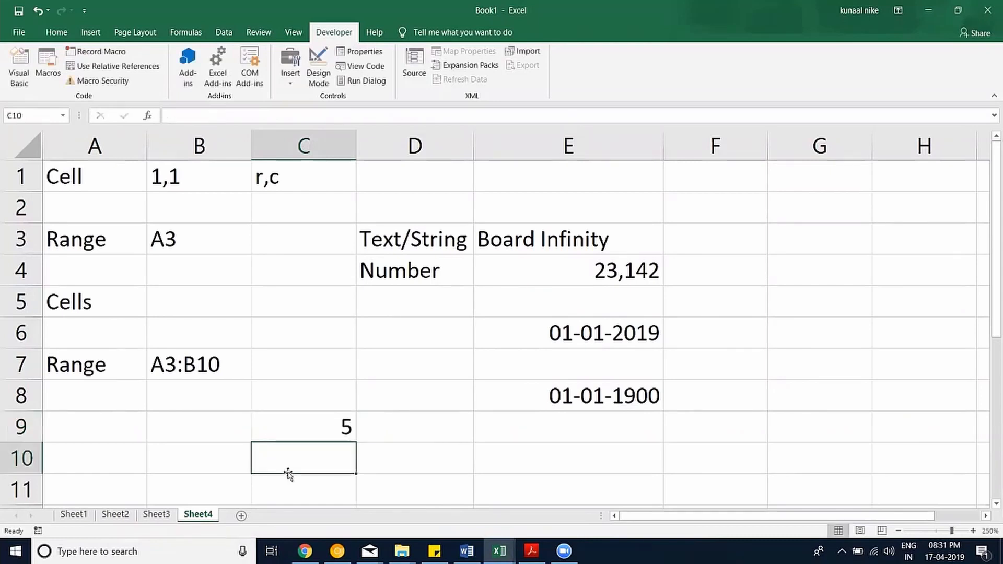
click(314, 424)
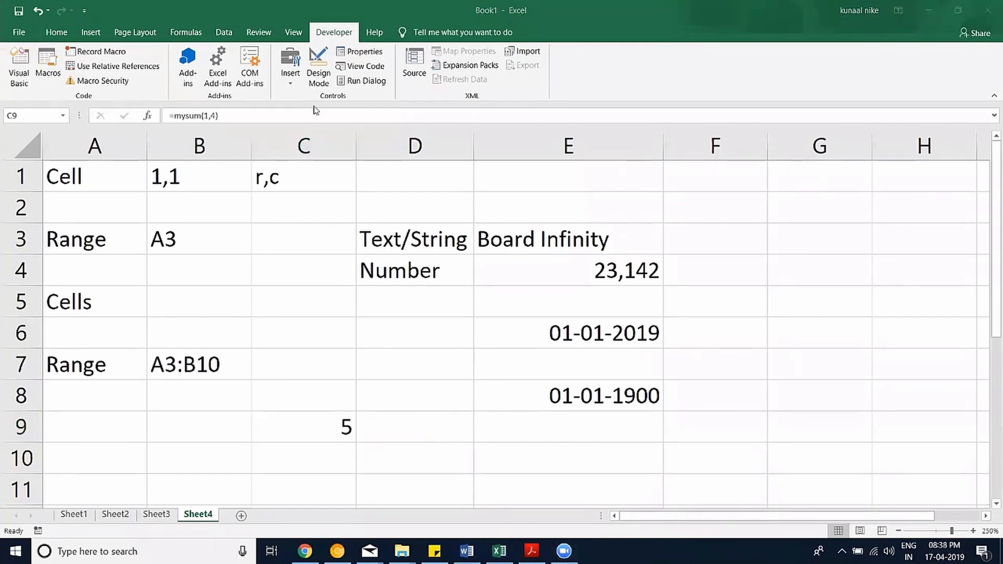
click(290, 73)
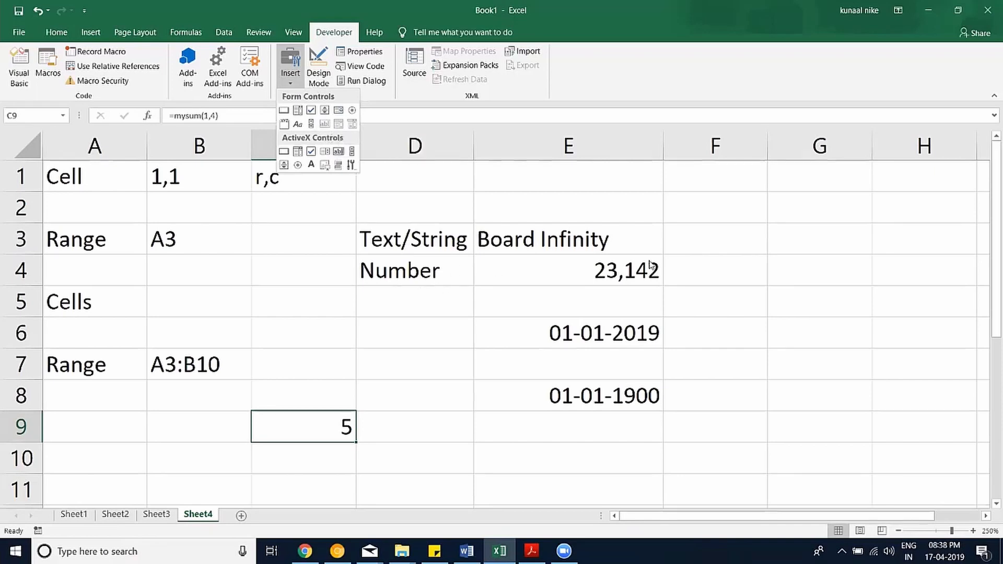
Type Hyderabad, Delhi and Bangalore into cells E12, E13 and E14.
click(731, 339)
click(746, 351)
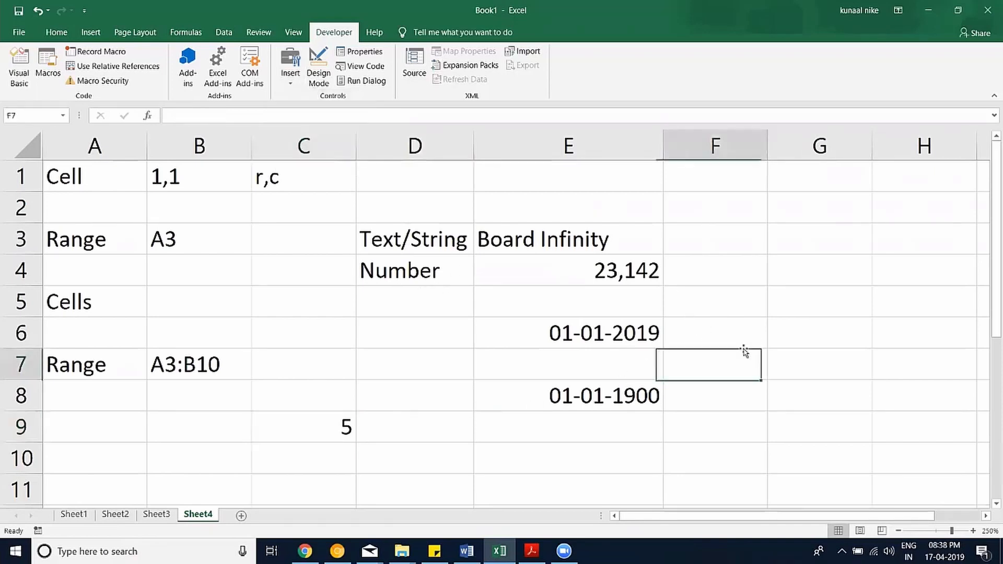
scroll(598, 359, down, 3)
click(550, 252)
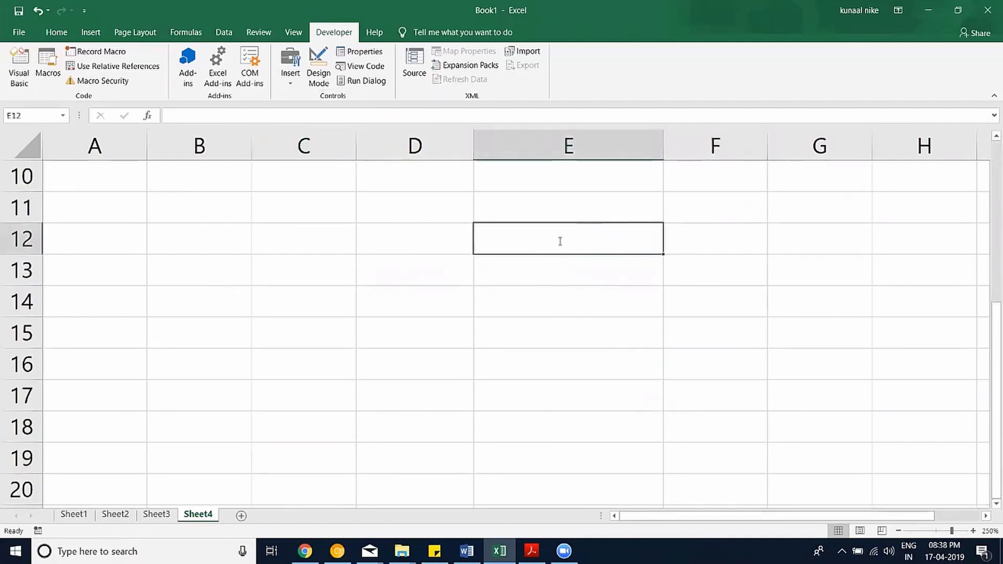
text(Hyder)
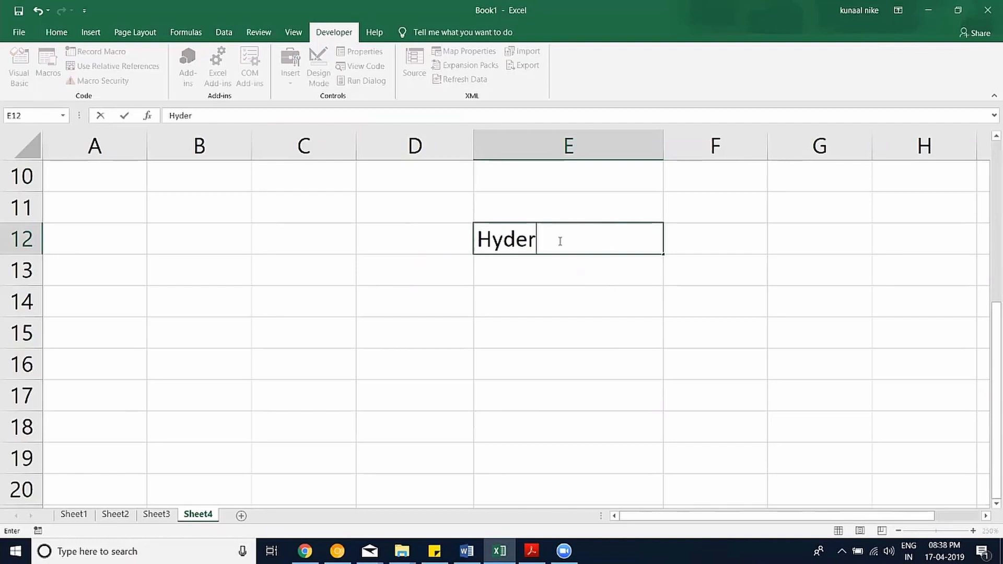
text(ab)
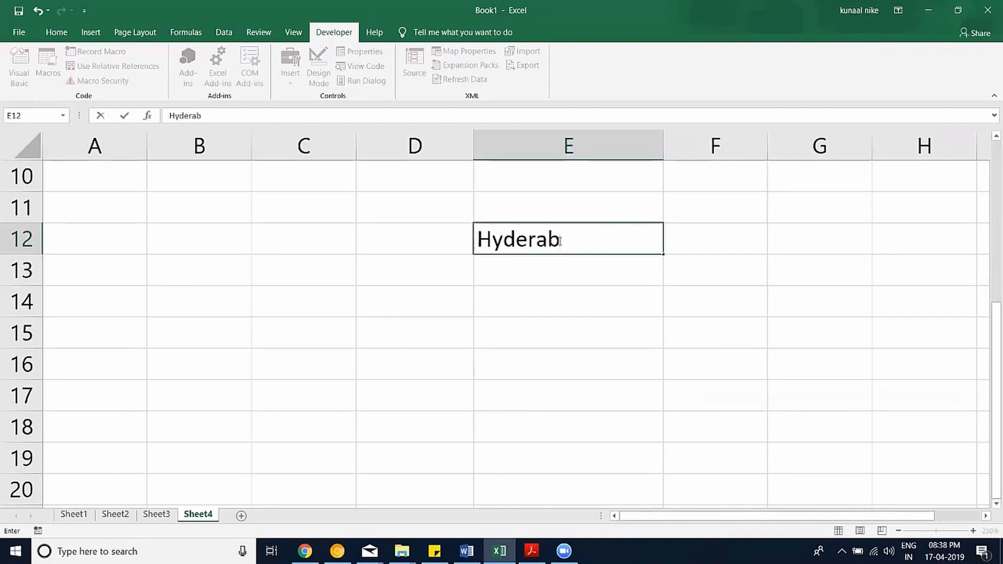
text(a)
text(d)
key(Return)
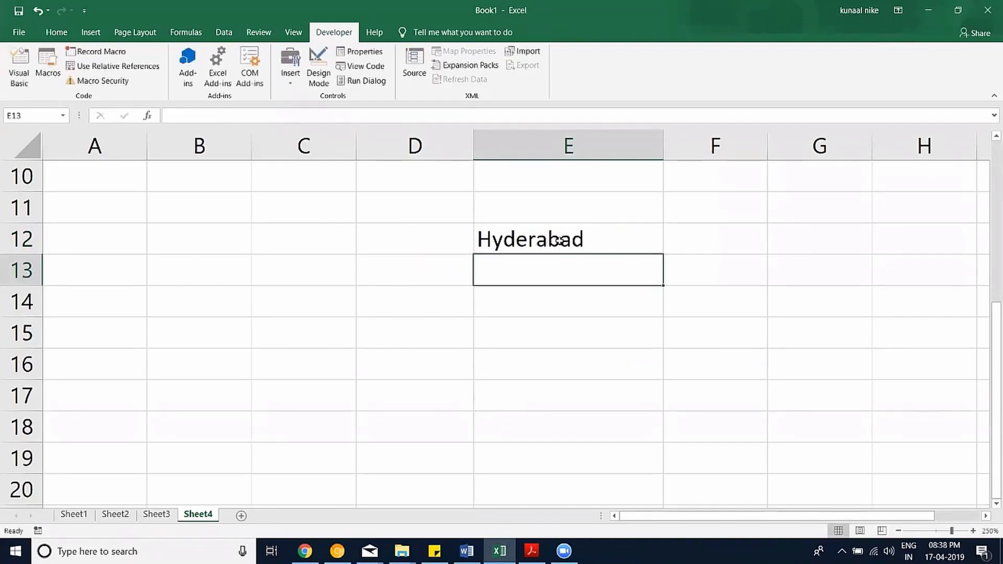
text(Delhi)
key(Return)
text(Bangalore)
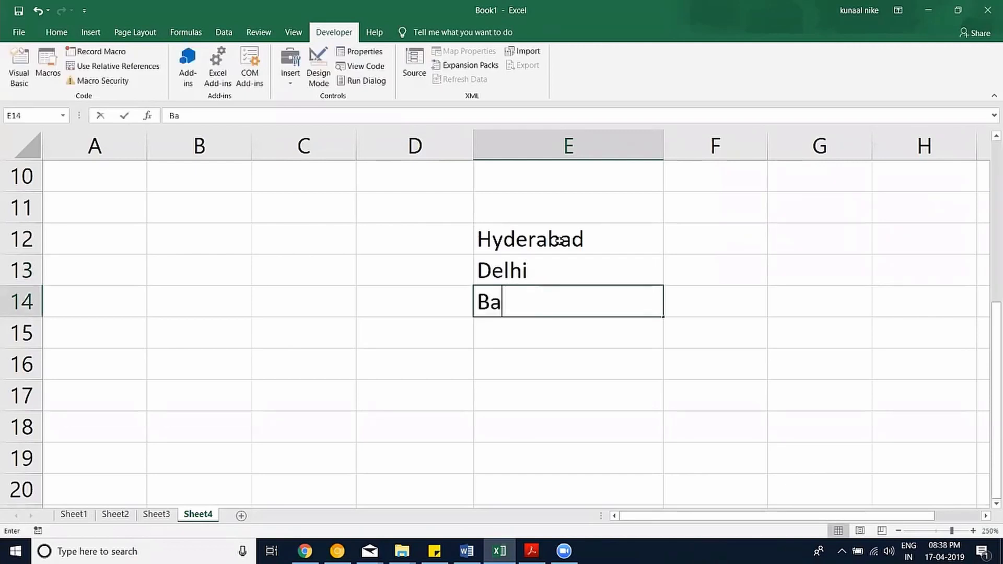
key(Return)
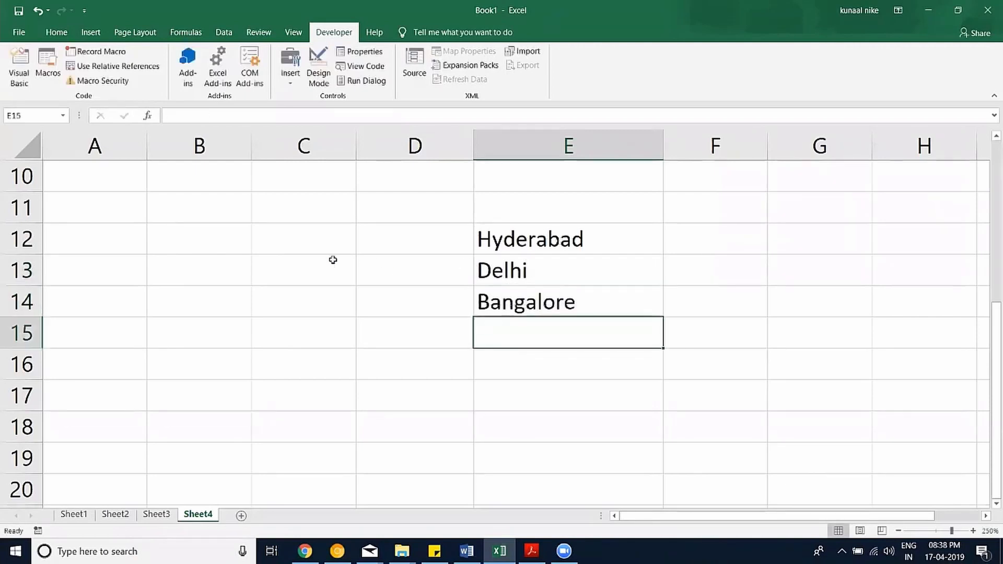
click(331, 261)
click(290, 84)
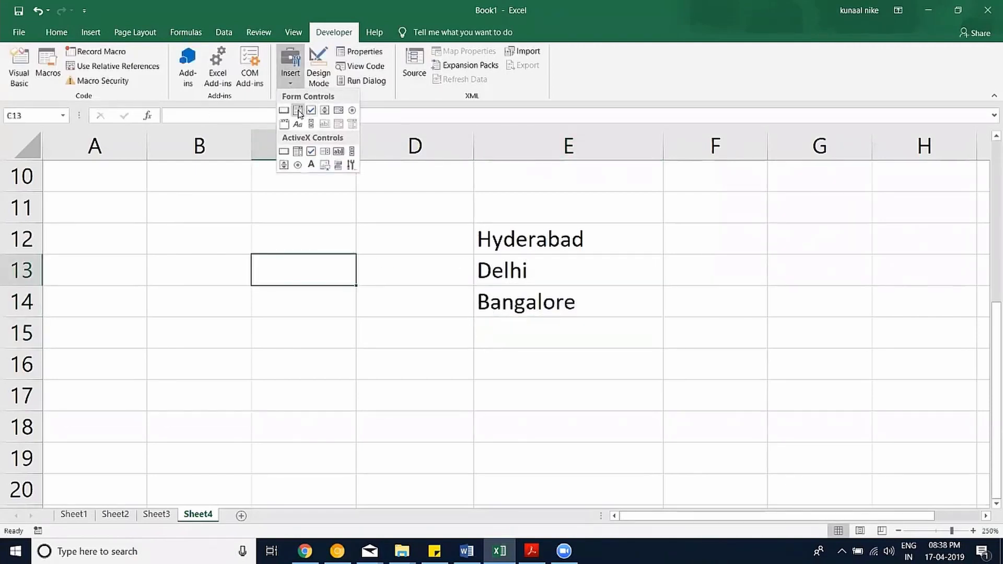
Draw a Form Controls combo box over cells C13 to C14.
click(296, 111)
drag(226, 269, 318, 304)
right_click(299, 290)
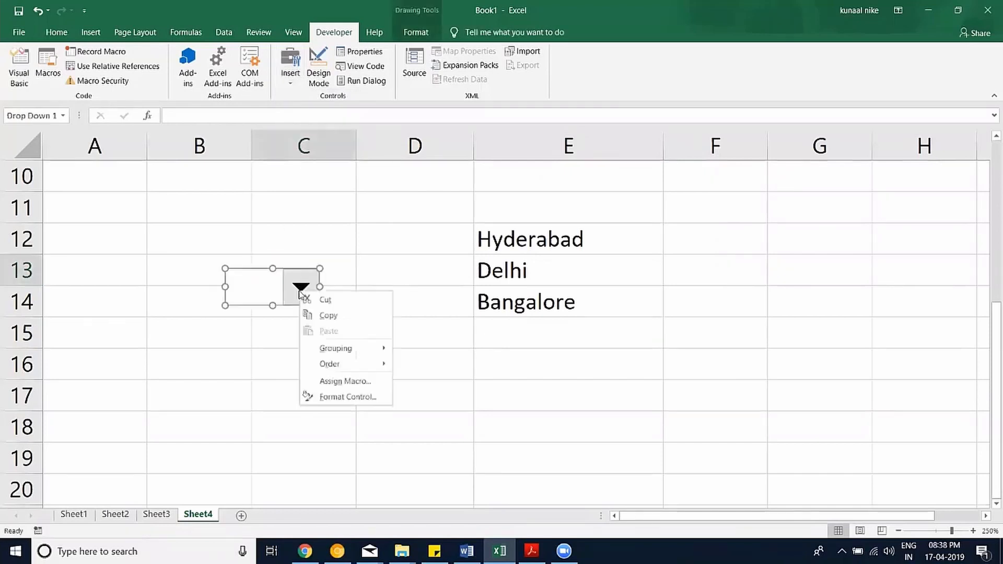
click(347, 381)
click(481, 263)
right_click(317, 296)
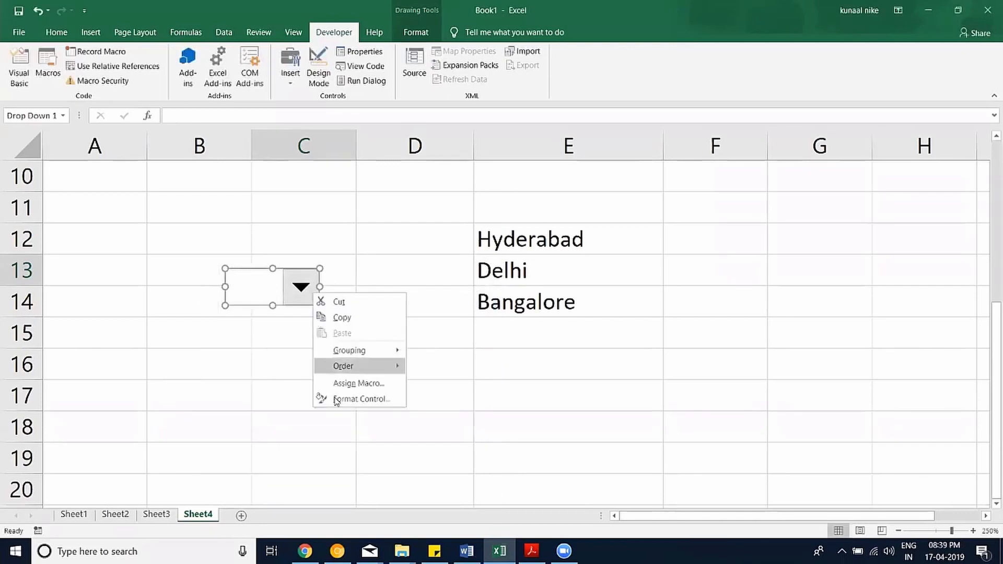
click(348, 397)
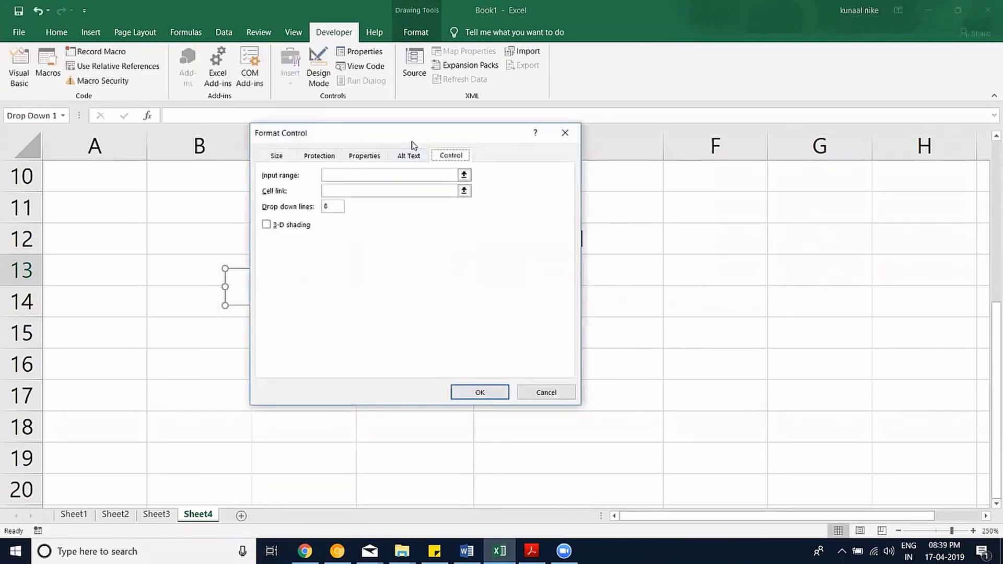
Set the combo box input range to $E$12:$E$14 and cell link to $C$16.
drag(412, 145, 447, 236)
click(186, 291)
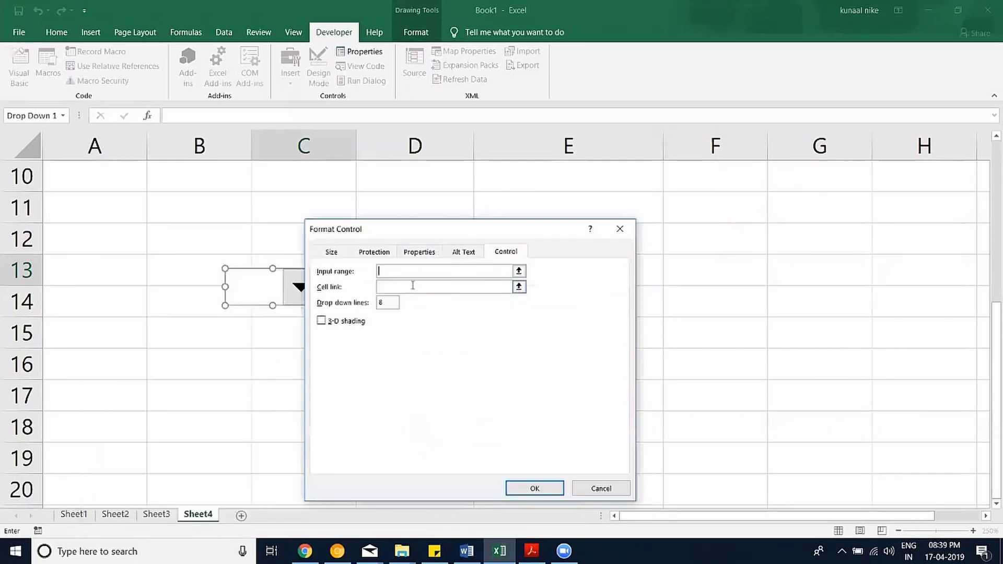
click(412, 271)
drag(333, 228, 189, 222)
drag(656, 235, 658, 312)
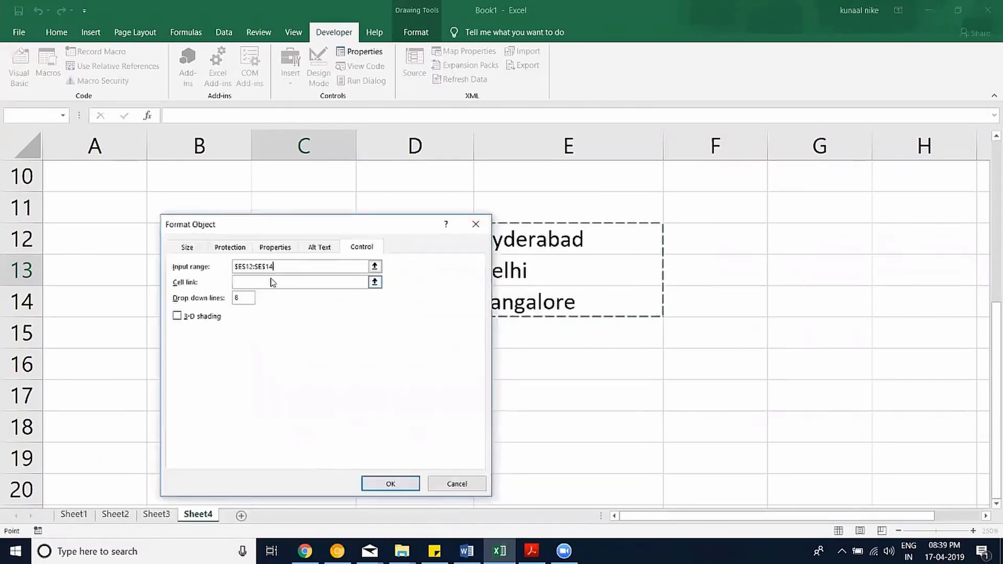
click(248, 283)
drag(287, 226, 482, 248)
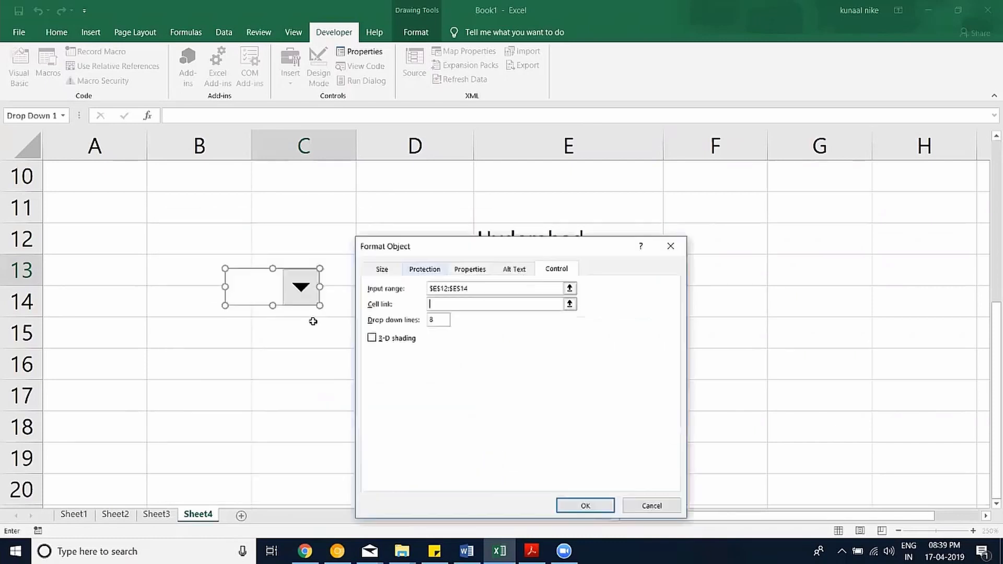
click(268, 360)
click(584, 505)
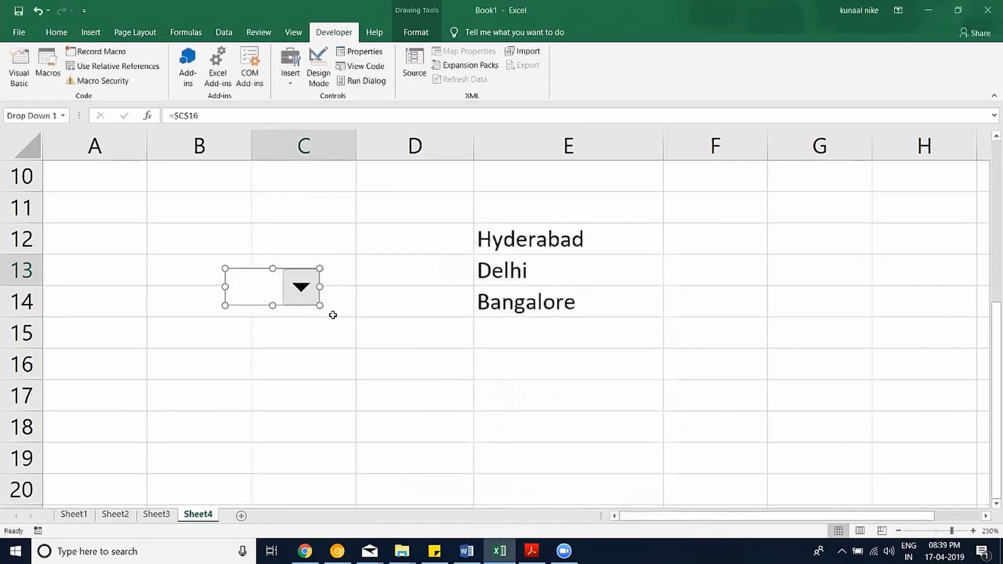
Pick Delhi, then Bangalore, in the drop-down so C16 shows 3.
click(378, 332)
click(298, 286)
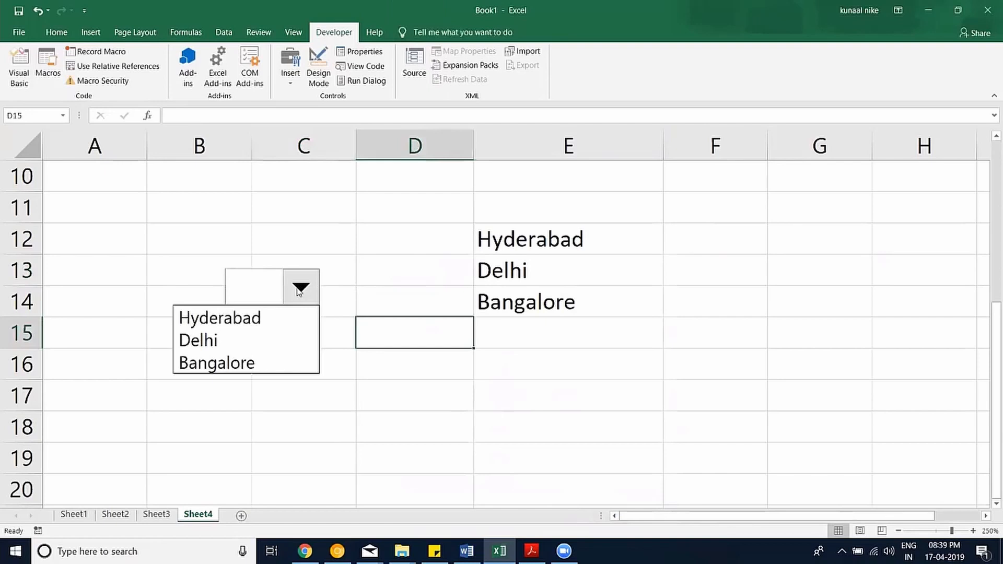
click(261, 337)
click(298, 289)
click(280, 361)
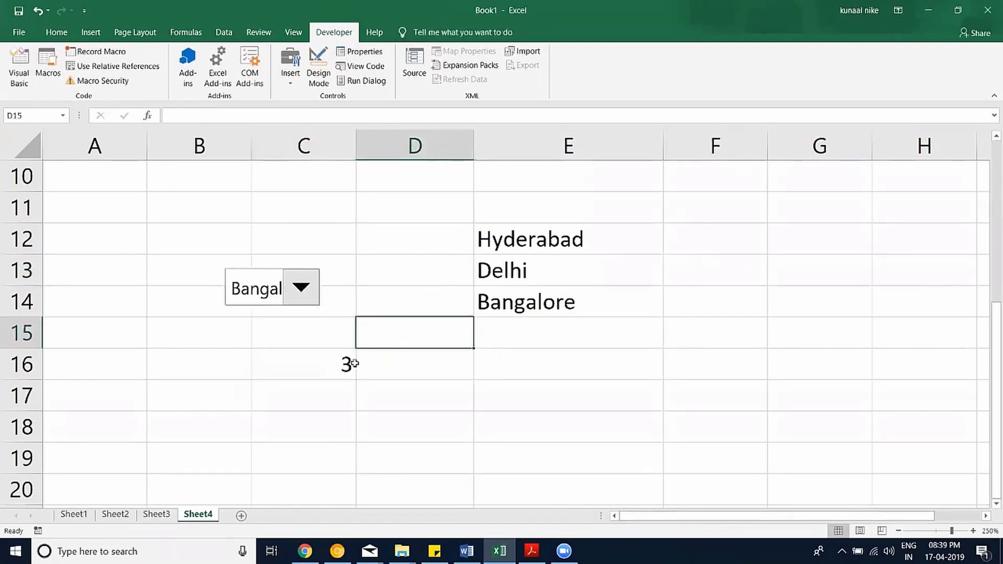
drag(347, 363, 337, 297)
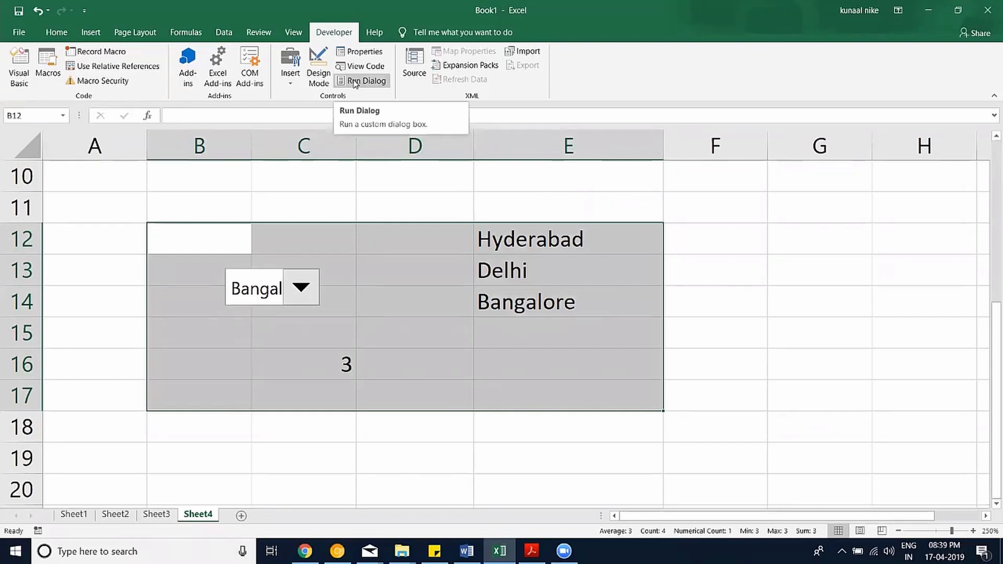
Uncheck Developer in the ribbon customization settings to remove the tab.
click(20, 32)
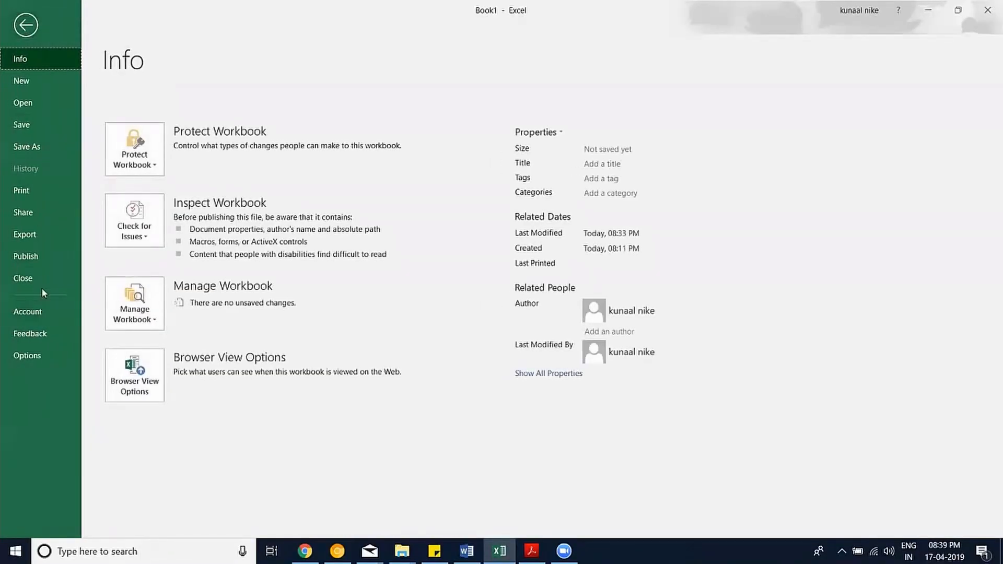
key(Escape)
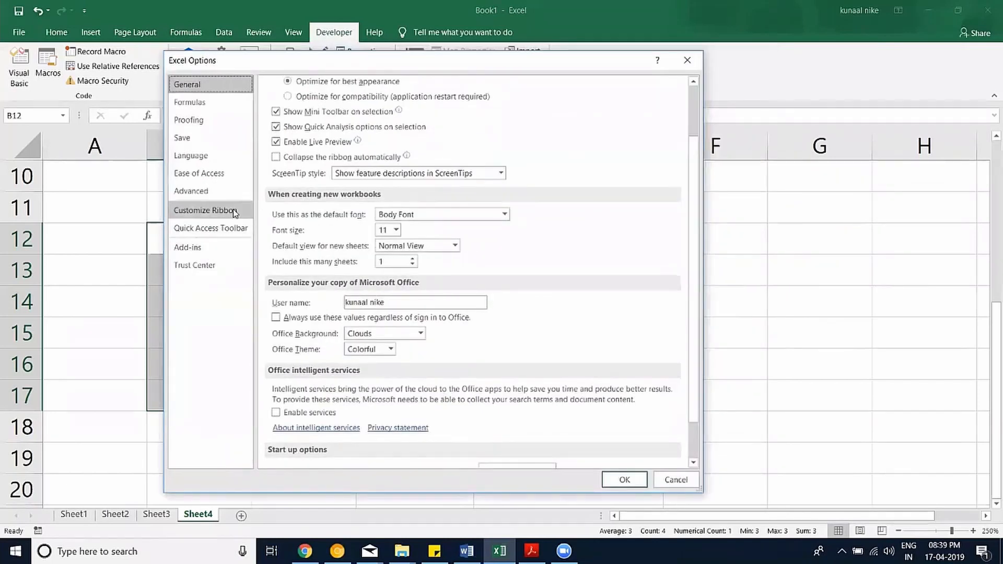
click(234, 211)
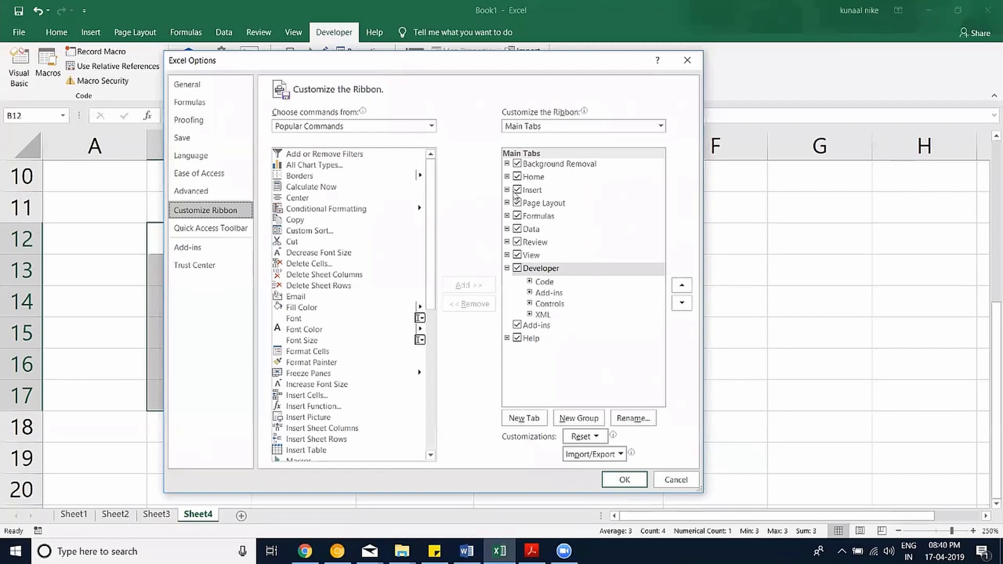
click(518, 269)
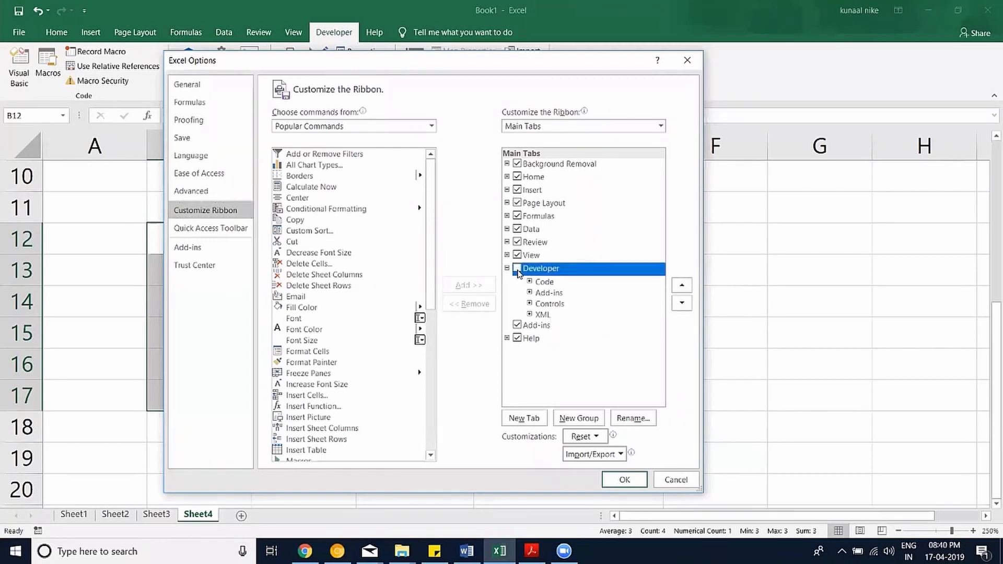
click(624, 480)
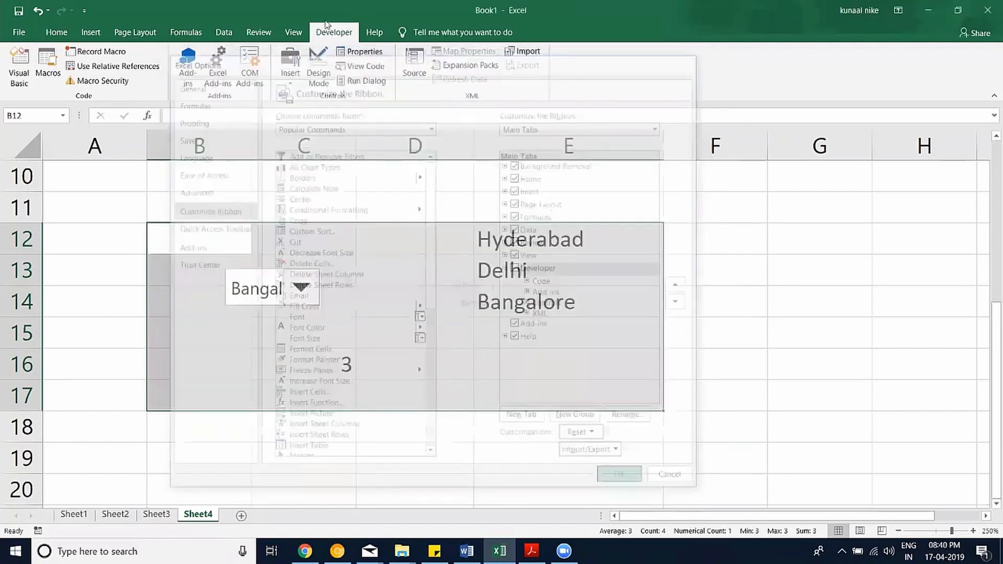
Check Developer under Main Tabs in Excel Options > Customize Ribbon and confirm.
click(19, 31)
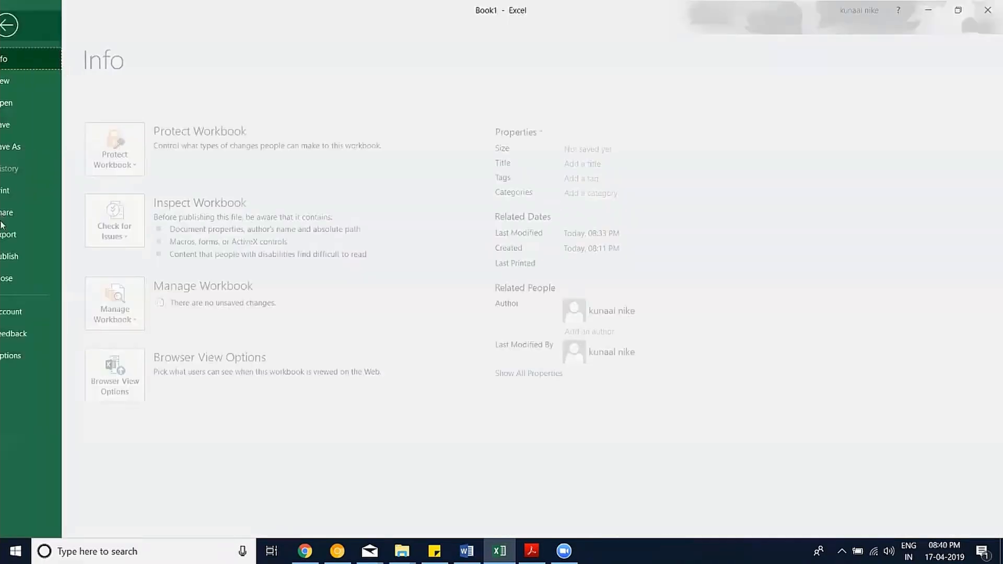
click(46, 354)
click(273, 205)
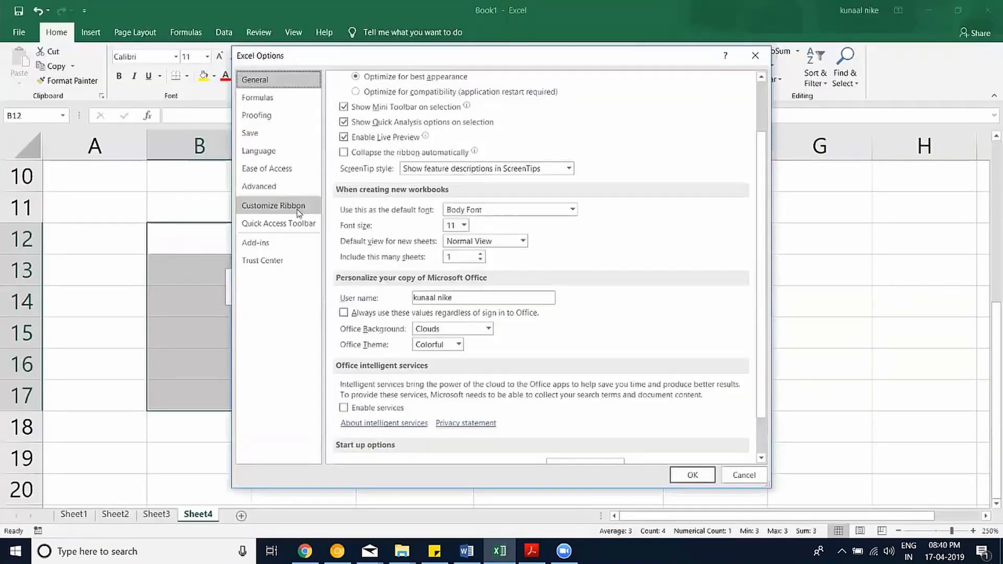
click(586, 340)
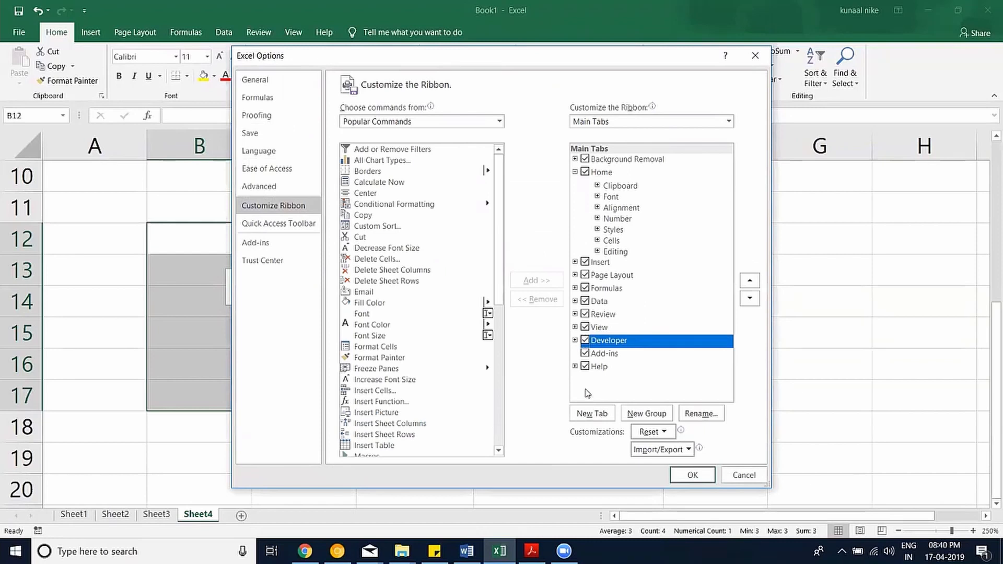
click(693, 476)
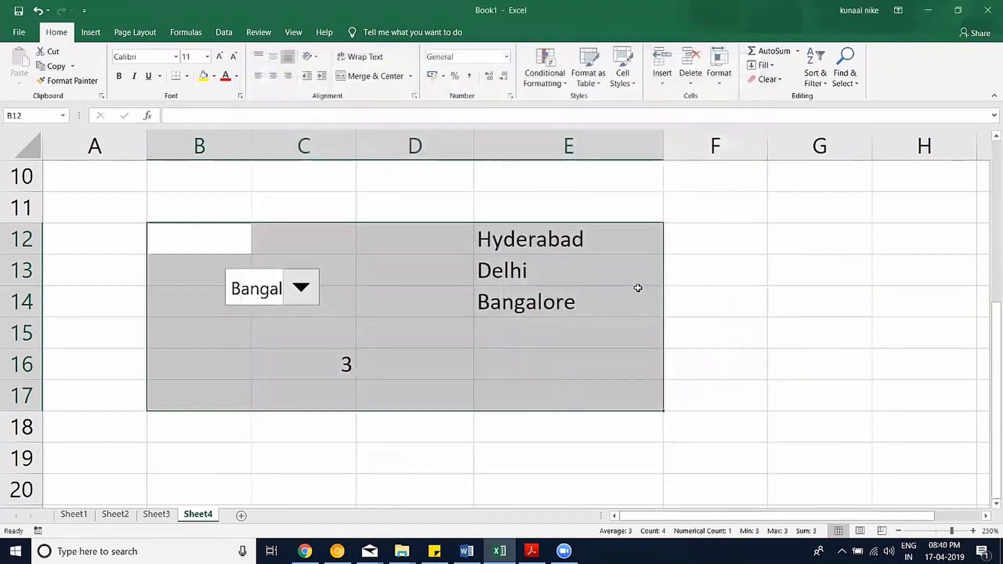
click(633, 272)
Confirm Analysis ToolPak and Solver in Excel Options > Add-ins > Manage Excel Add-ins.
click(224, 32)
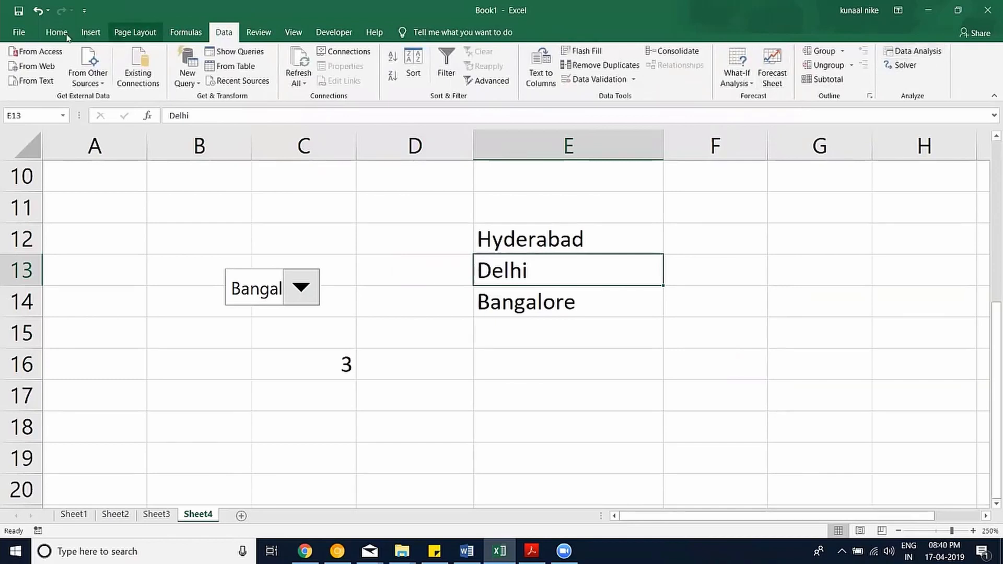
click(26, 30)
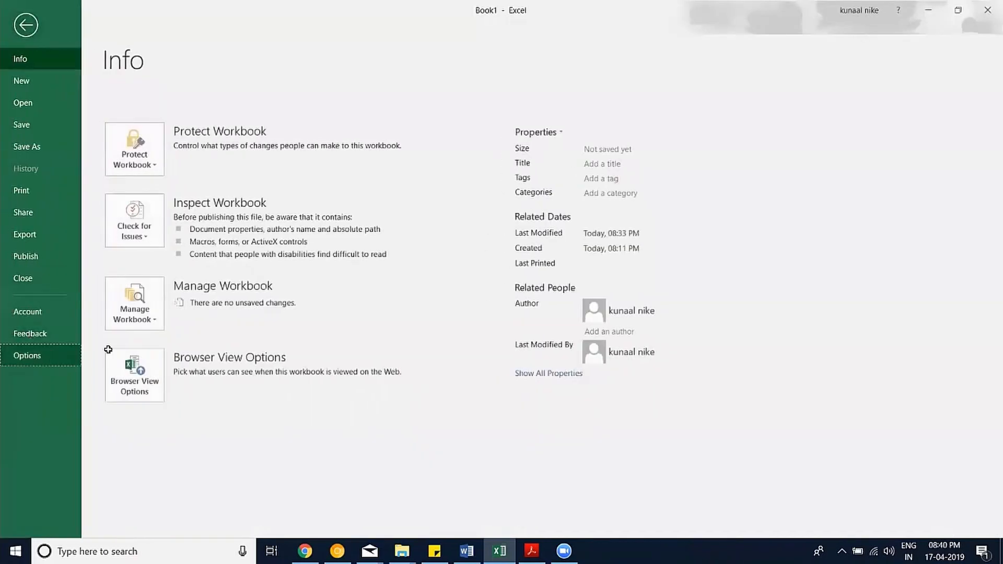
click(23, 353)
click(255, 242)
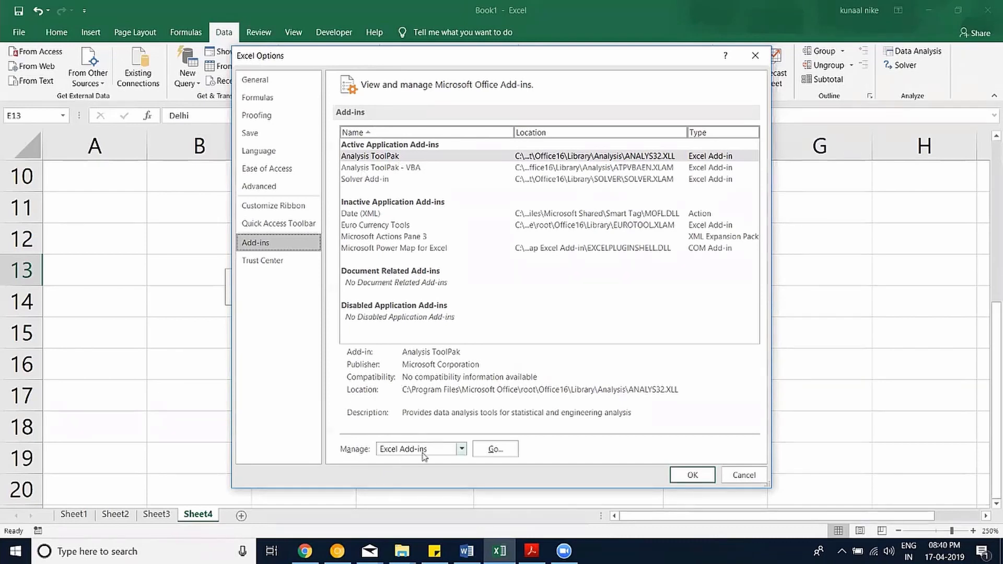
click(493, 449)
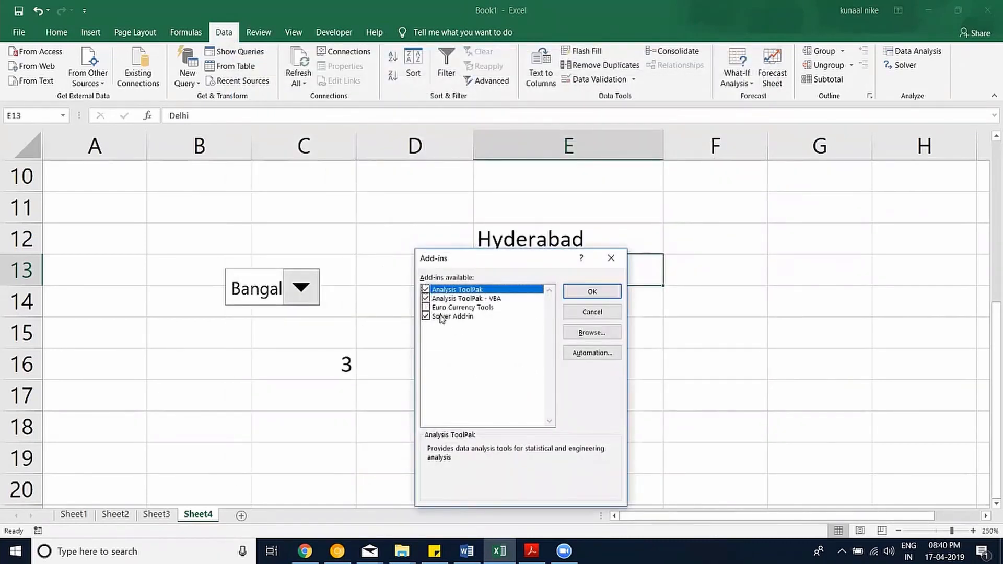
click(592, 291)
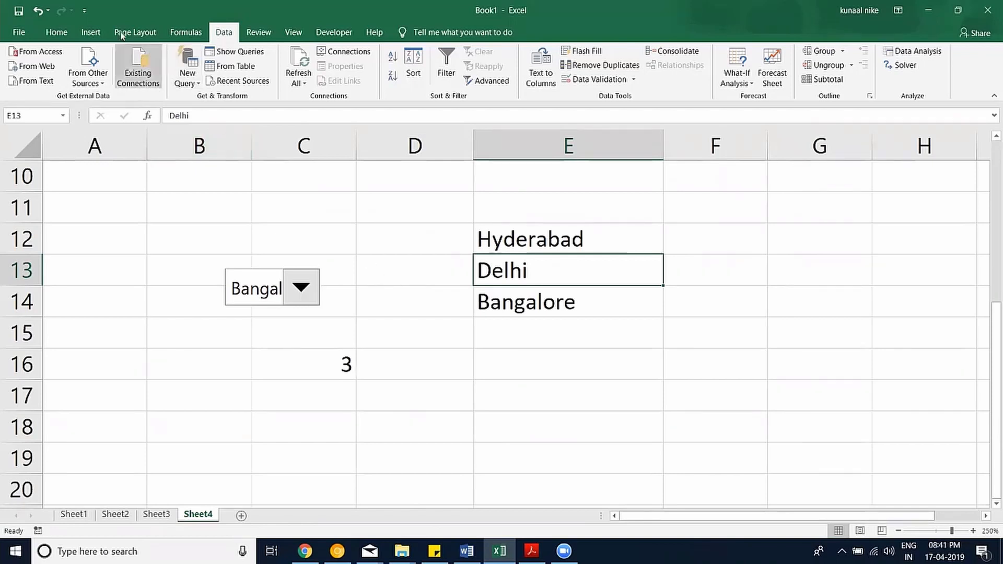
Switch to Sheet3, select D5 and zoom the sheet in to 180%.
click(58, 37)
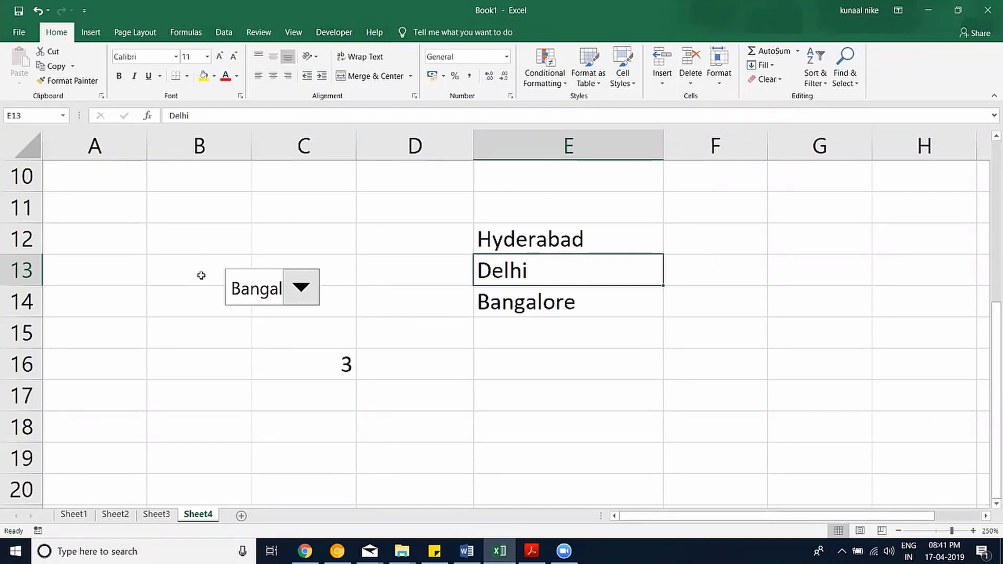
click(157, 515)
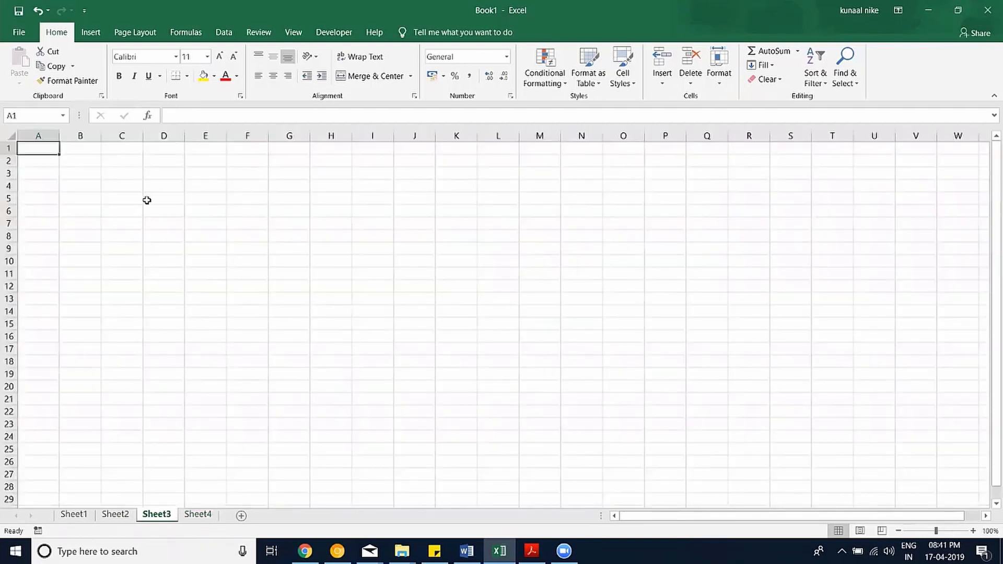
click(147, 200)
click(974, 531)
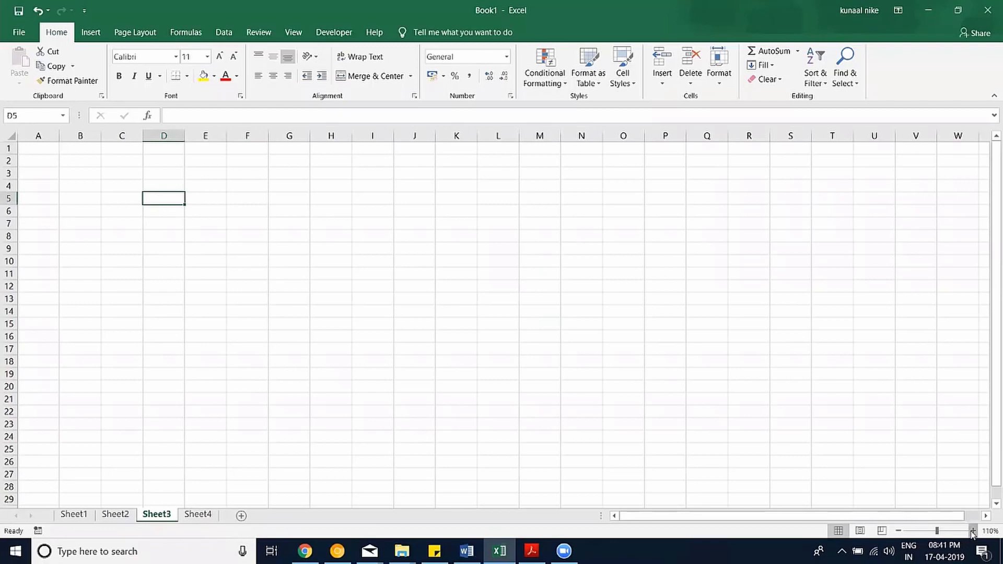
click(973, 532)
click(973, 532)
click(973, 532)
click(973, 532)
click(974, 532)
click(973, 532)
click(973, 532)
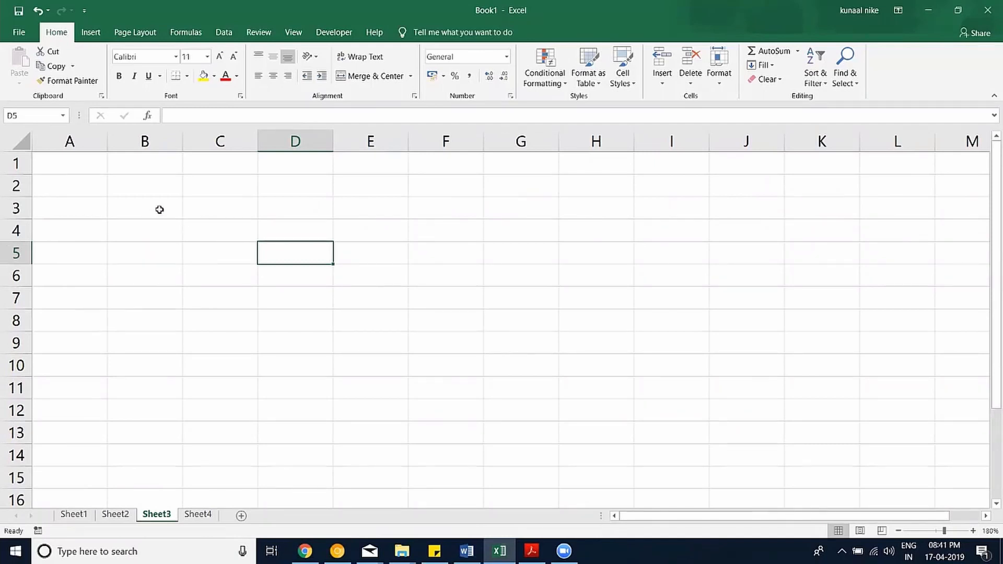
click(402, 552)
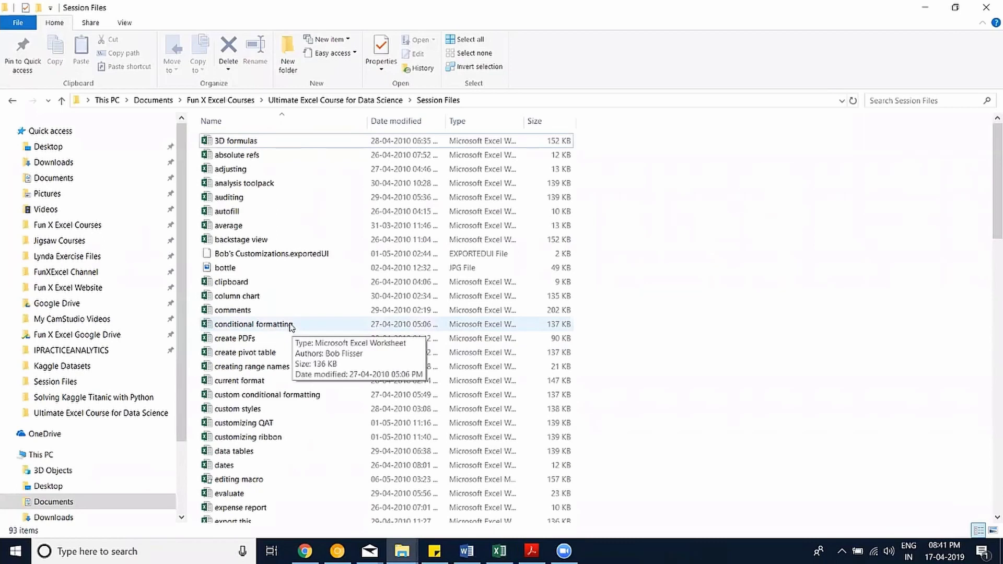
Find and open absolute refs.xlsx in the Session Files folder.
scroll(291, 327, down, 1)
scroll(290, 327, down, 2)
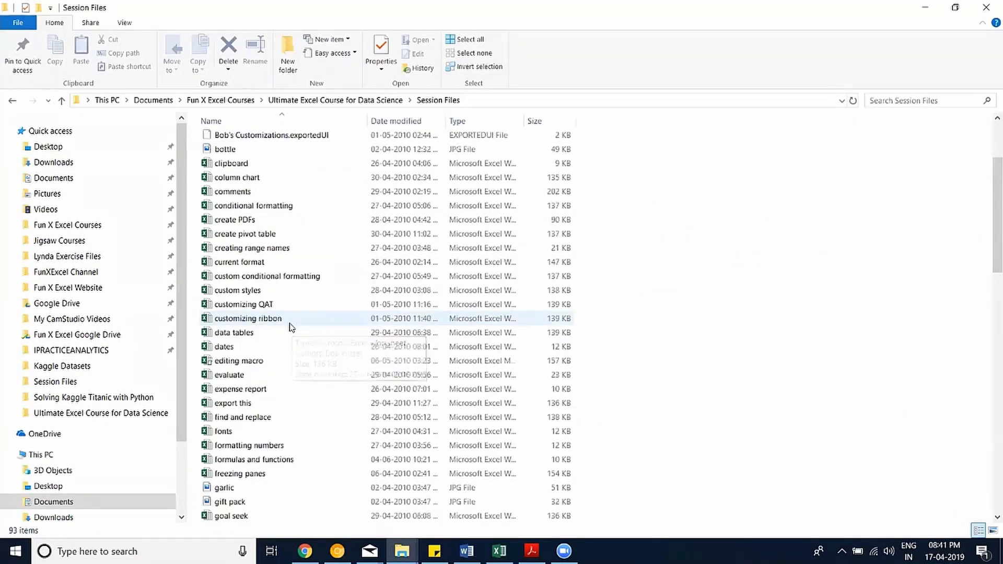
scroll(289, 327, up, 3)
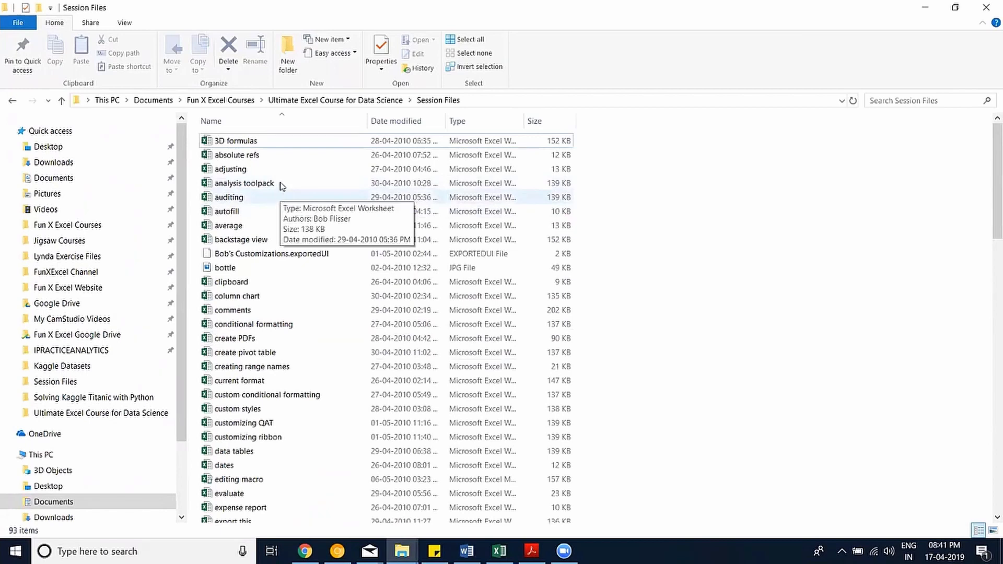
click(272, 156)
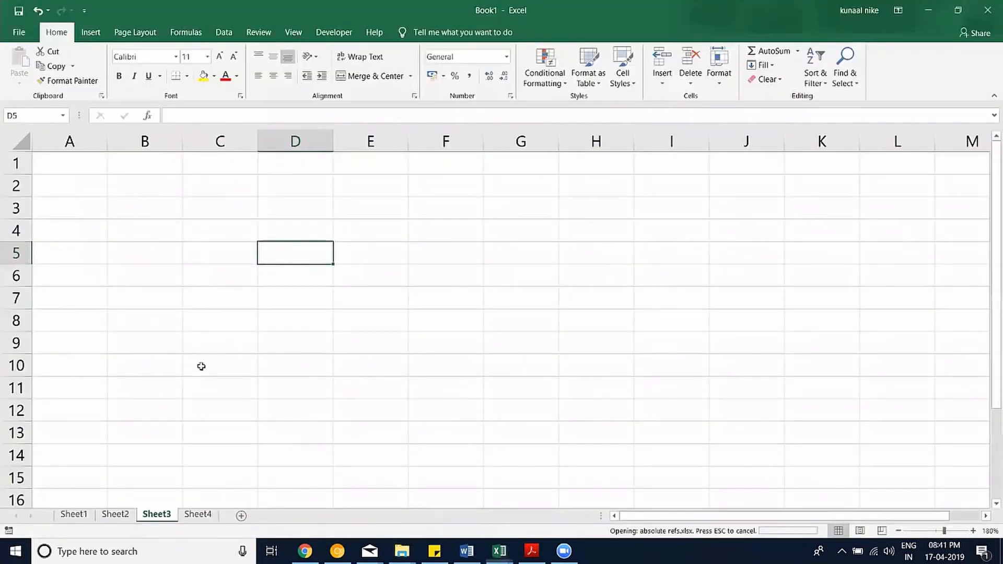
Zoom in and inspect the Jan–Mar headings and the summary formulas in B14–B18.
click(973, 531)
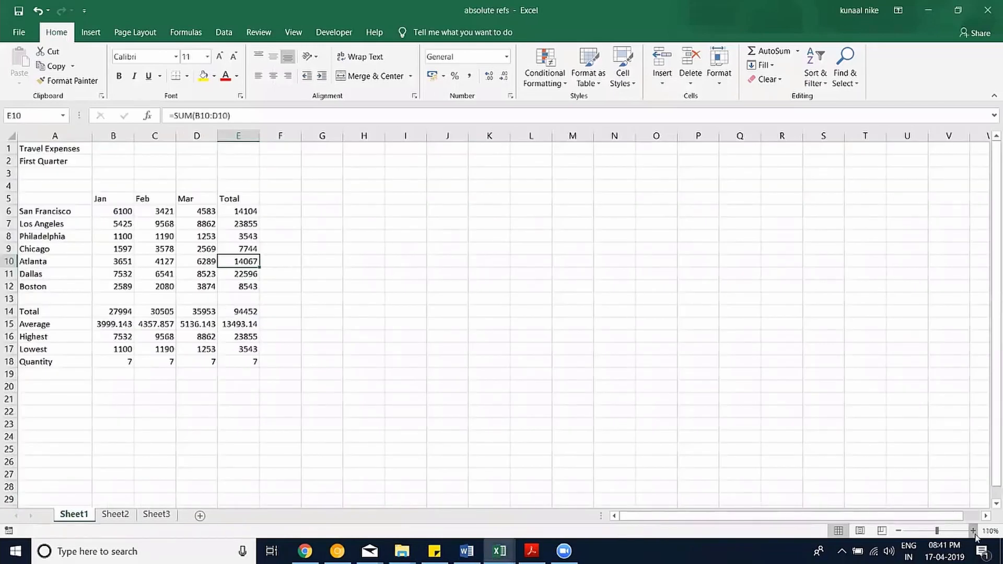
scroll(517, 392, up, 3)
scroll(331, 310, up, 1)
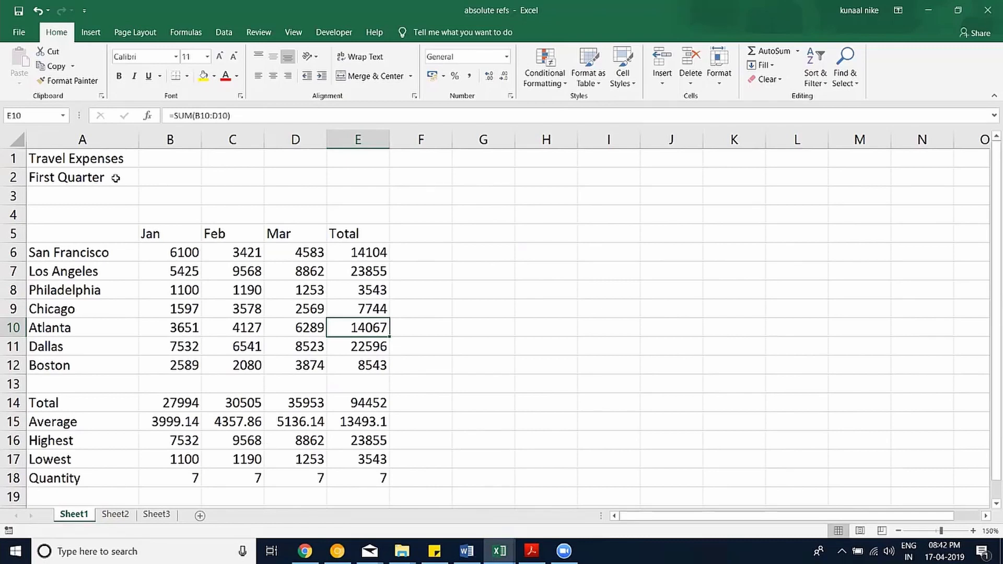
click(173, 234)
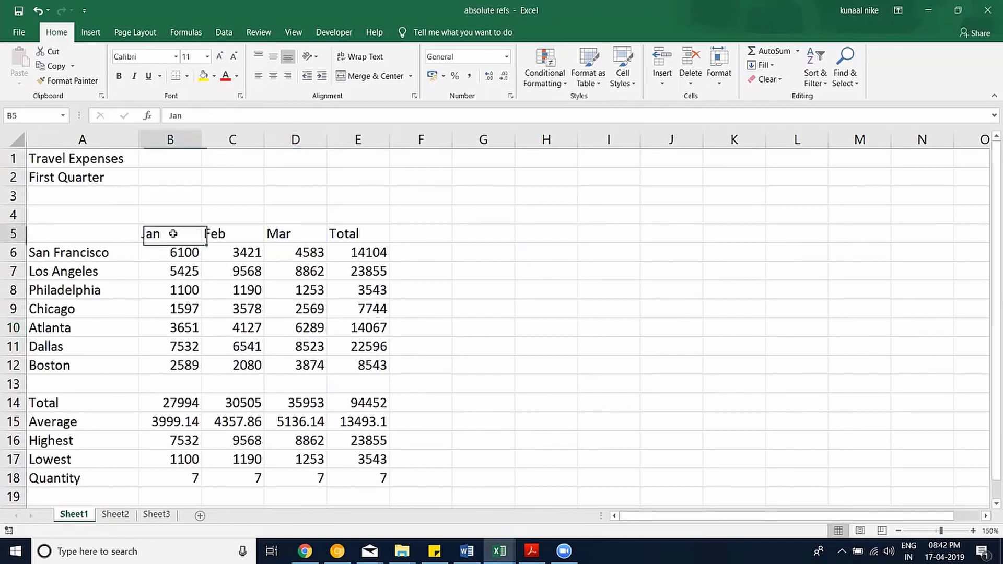
drag(173, 234, 293, 234)
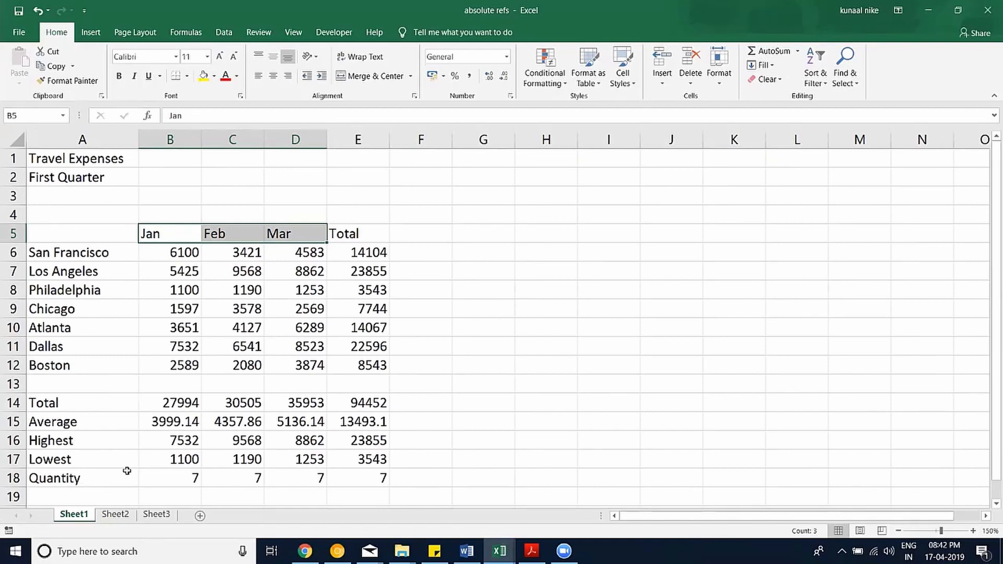
click(175, 478)
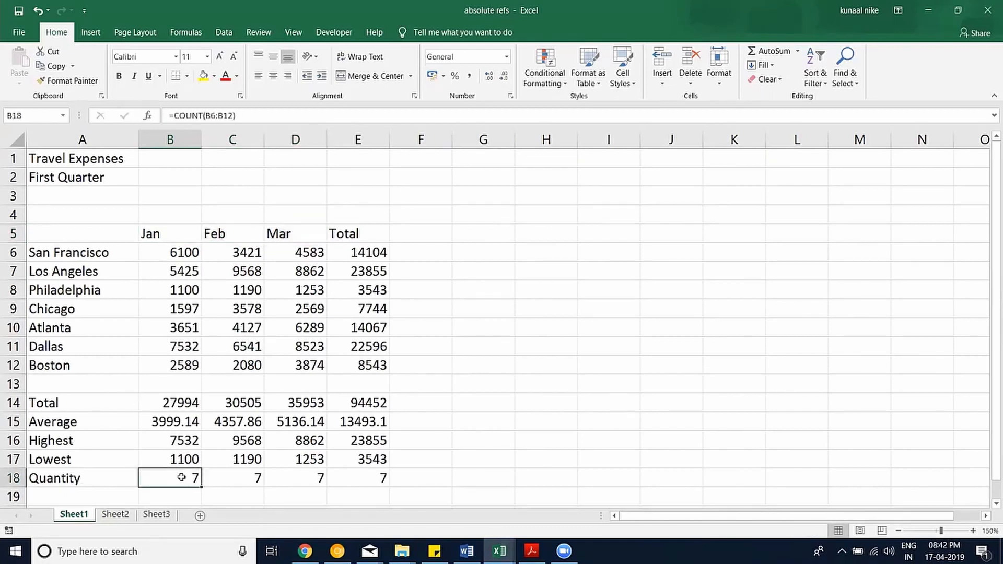
click(165, 404)
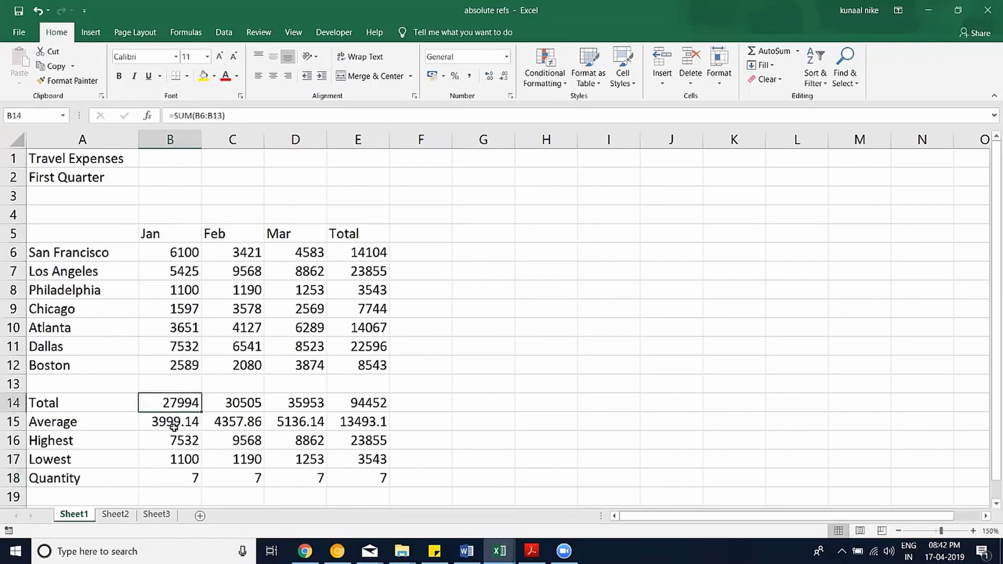
click(174, 427)
click(166, 478)
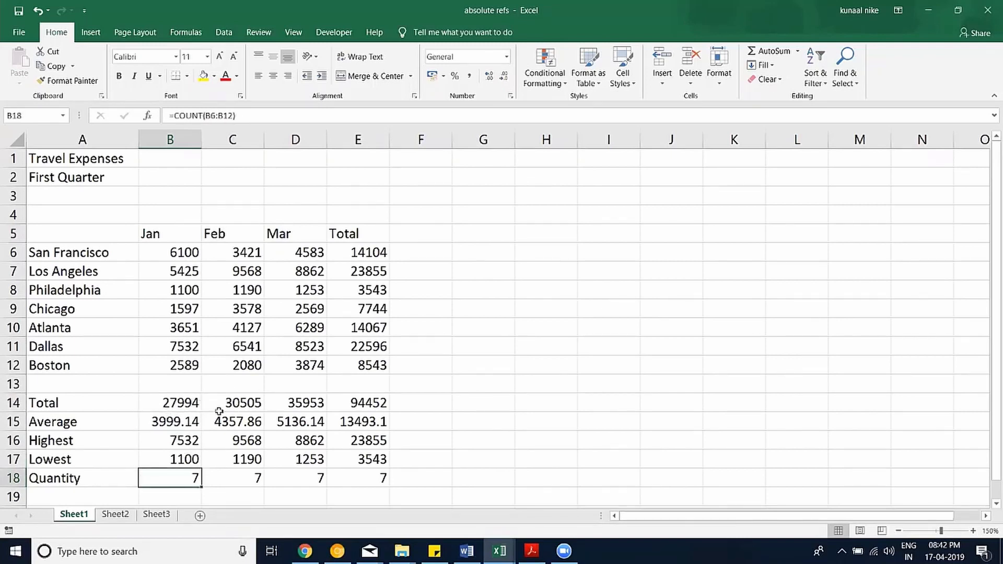
Clear the Total through Quantity formulas in B14:D18.
drag(194, 403, 298, 472)
key(Delete)
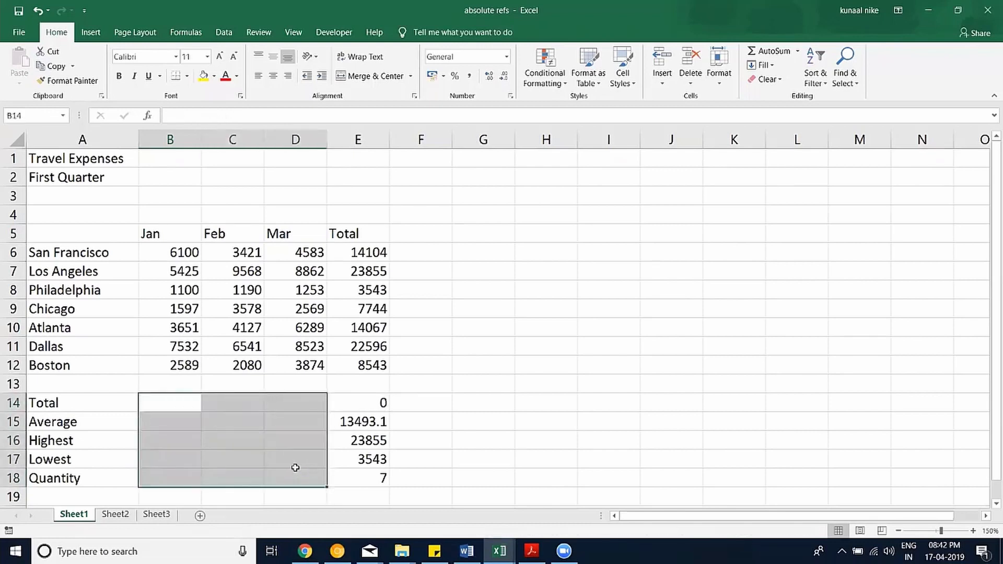
click(164, 403)
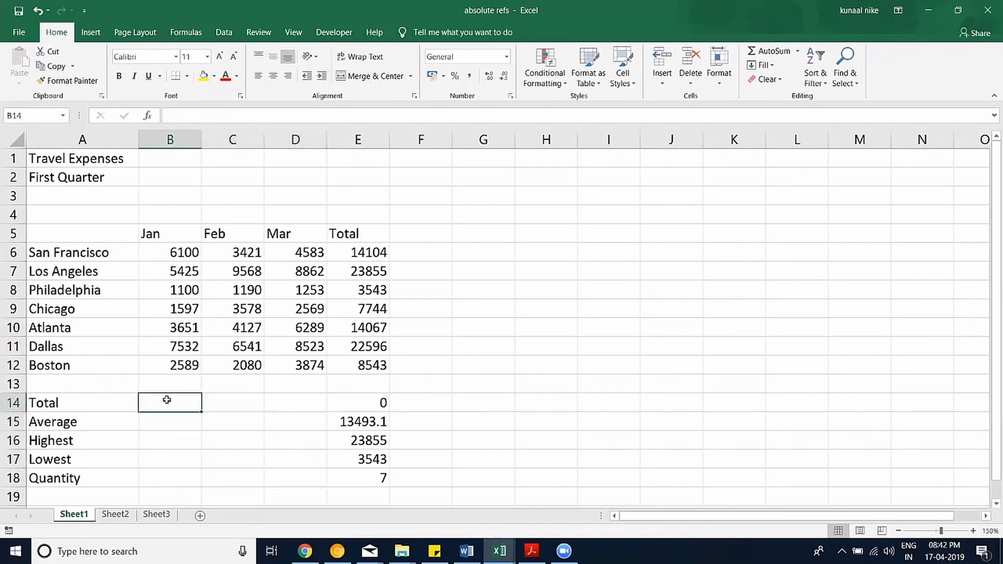
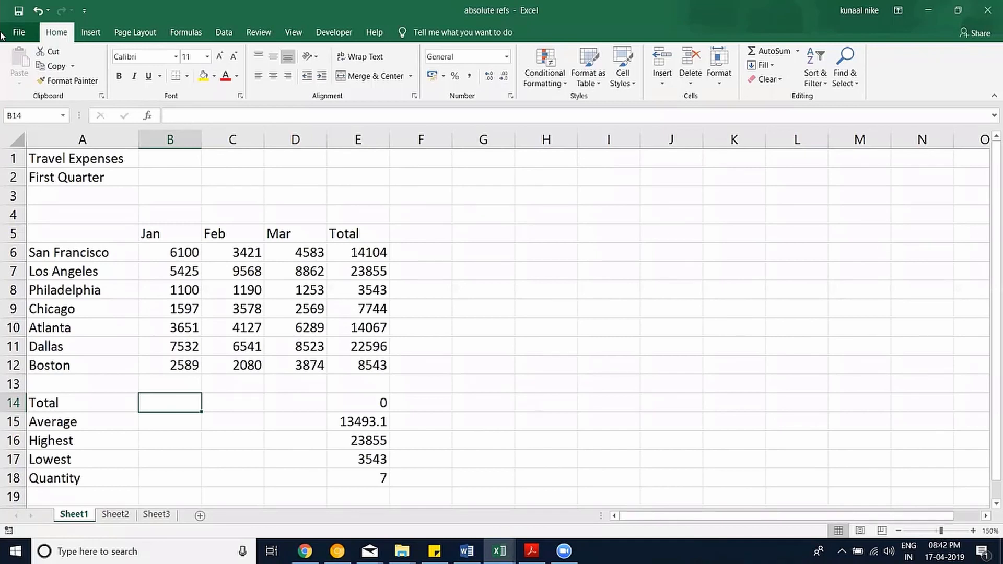
Enter =SUM(B6:B12) in B14 for the Jan total of 27994.
text(=su)
key(Tab)
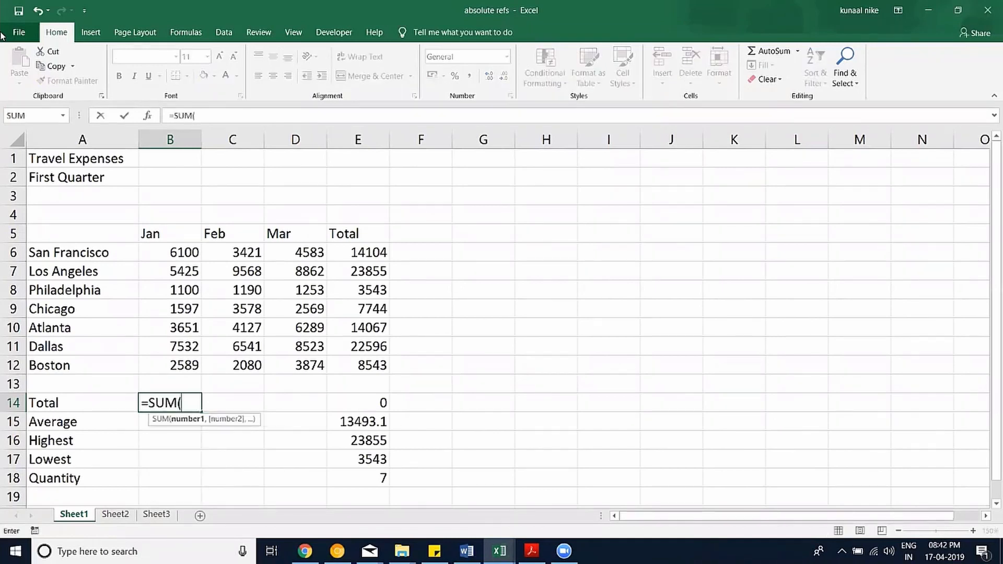
key(Up)
key(Up)
key(Up)
key(Up)
key(Up)
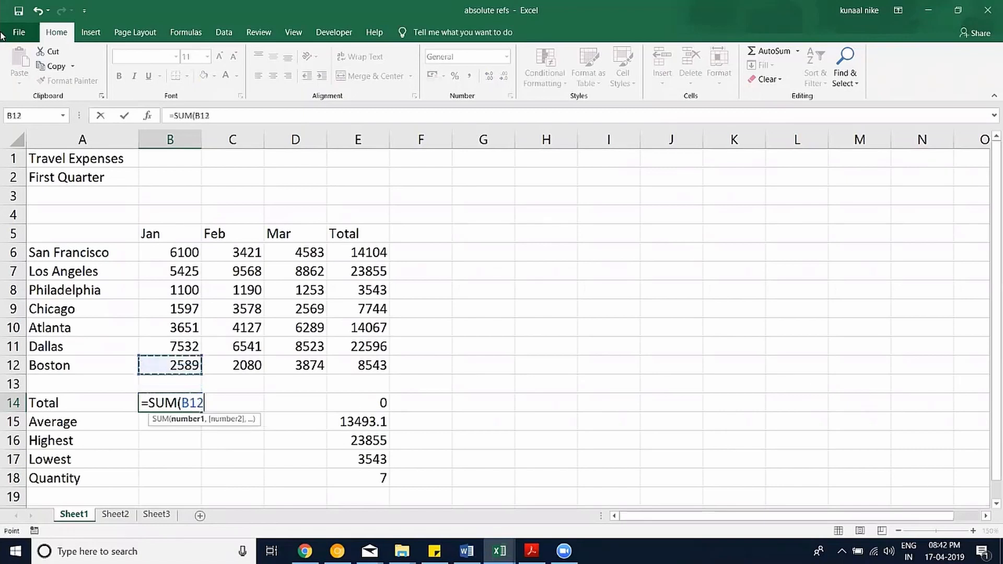
key(Up)
key(Up)
key(Up)
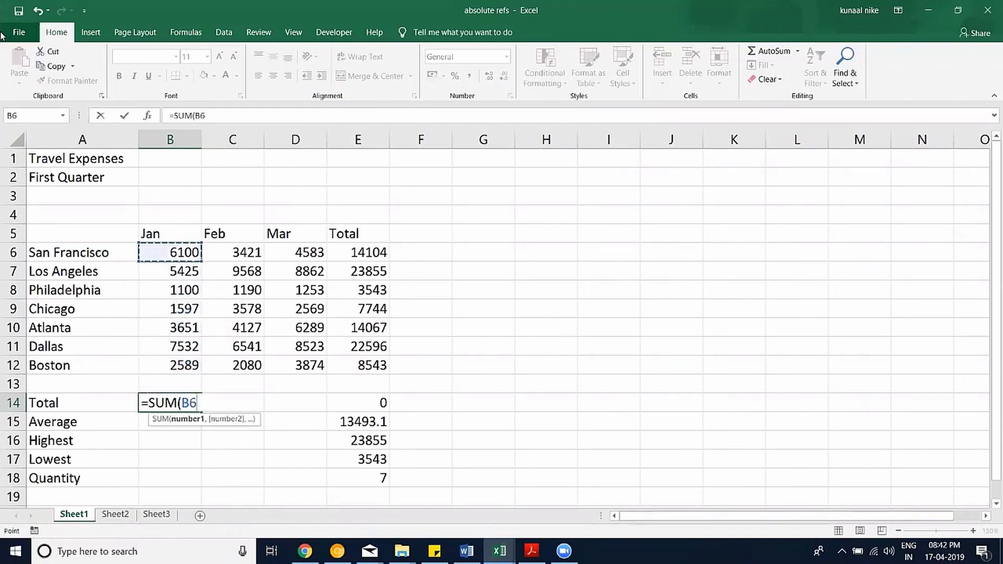
key(shift+Down)
key(shift+Down)
key(shift+Down)
key(shift+Down)
key(shift+Down)
key(shift+Down)
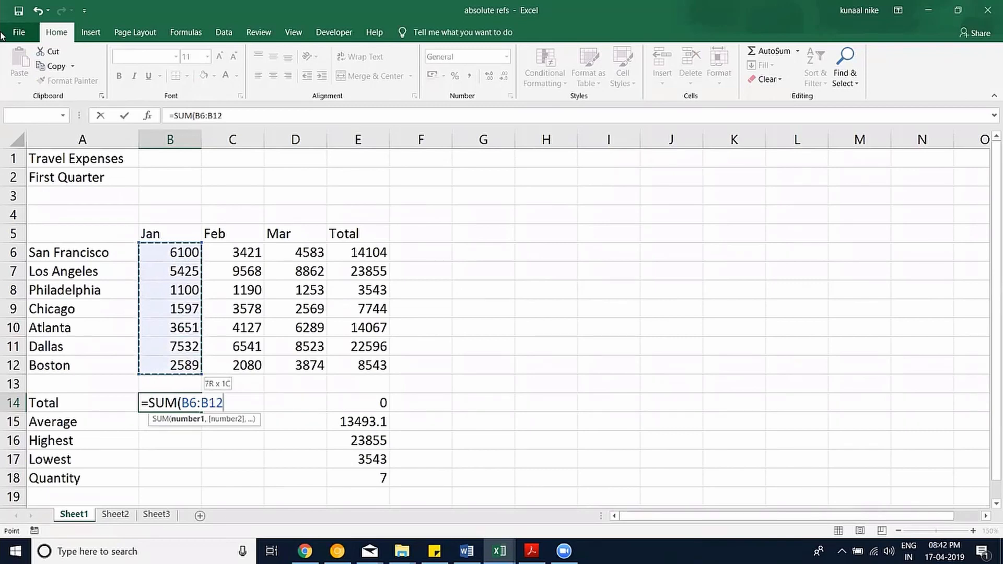
text())
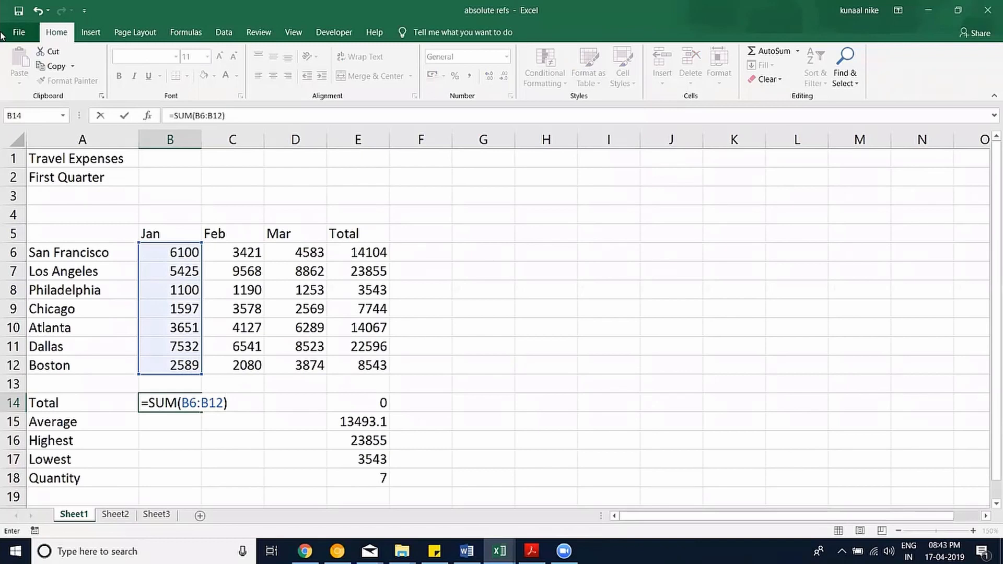
key(Return)
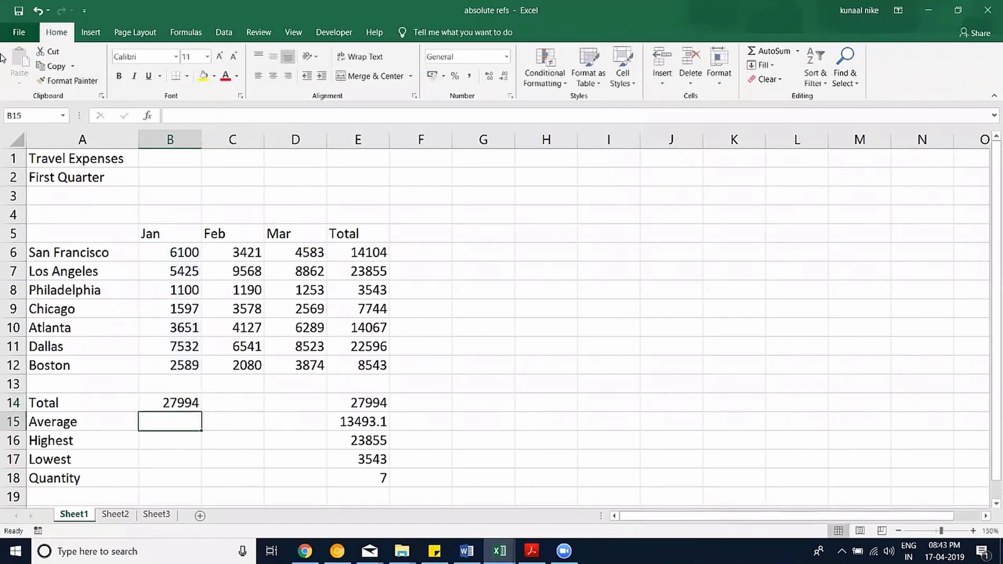
Fill the Jan total across to D14, check the copied formulas, and reopen B14's formula.
click(181, 408)
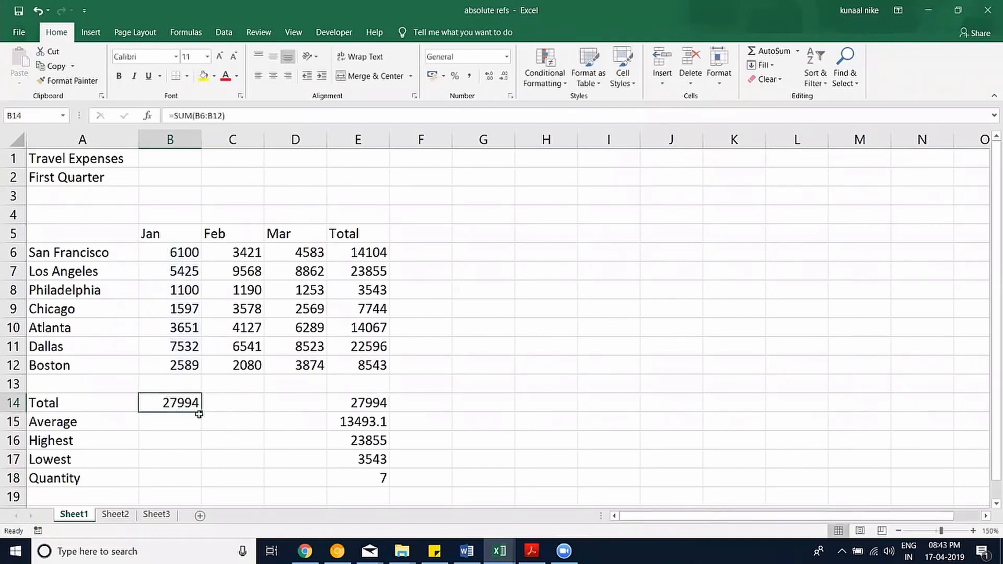
drag(200, 414, 314, 418)
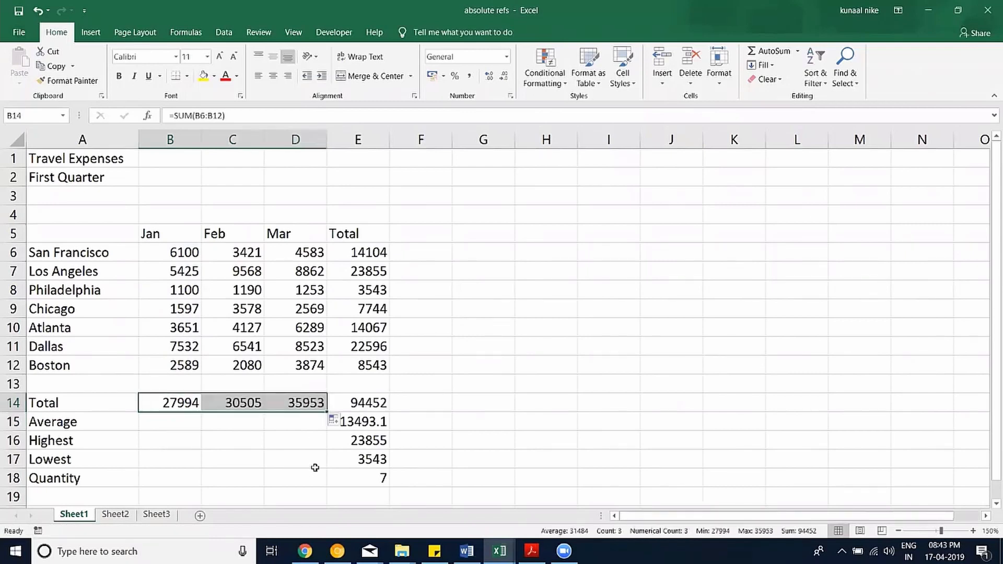
double_click(256, 404)
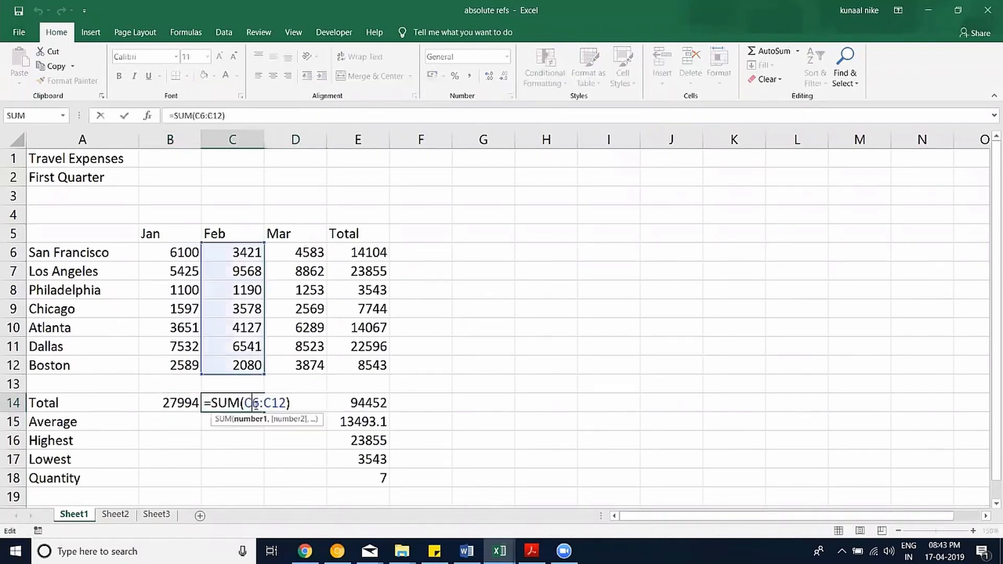
double_click(302, 403)
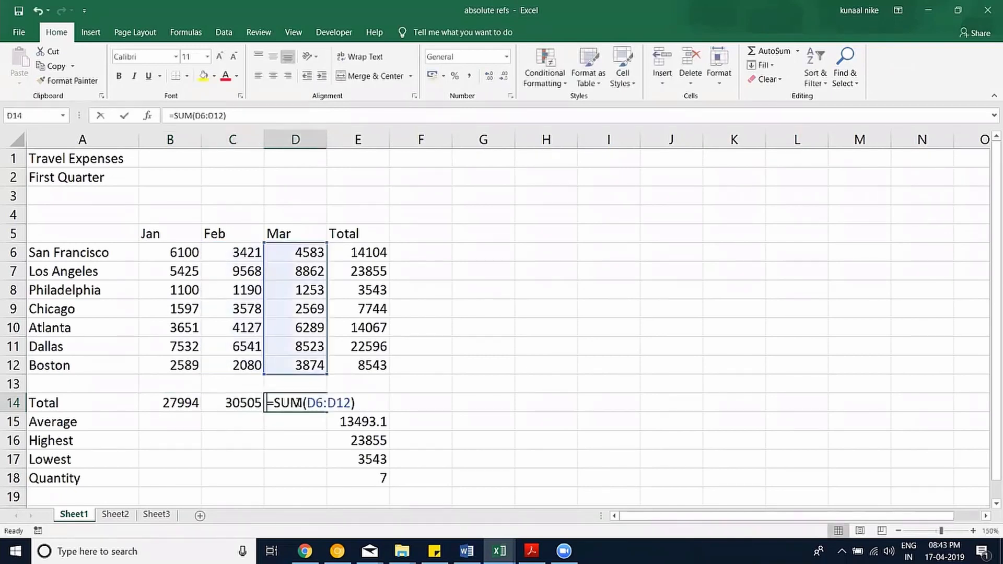
key(Escape)
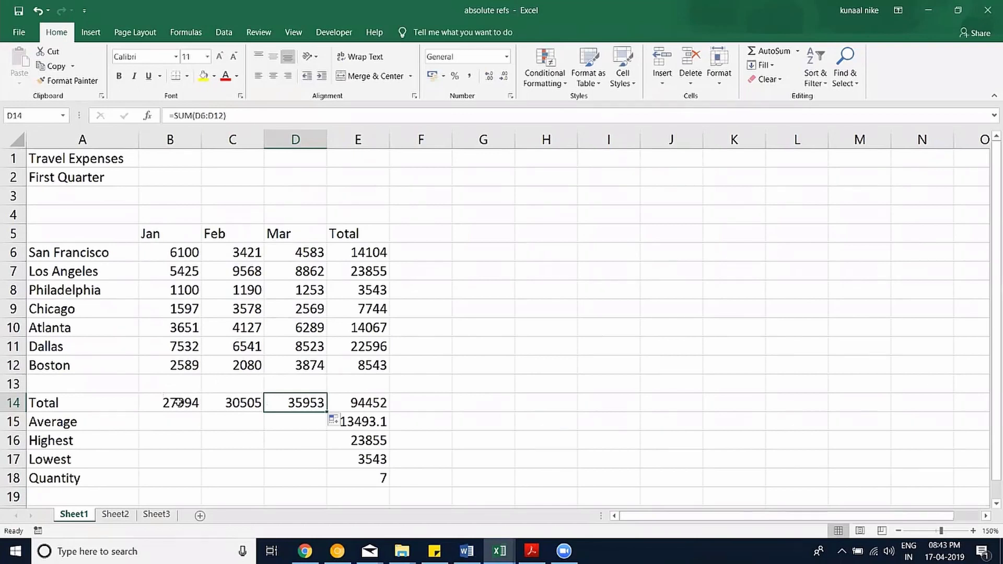
double_click(180, 402)
click(223, 403)
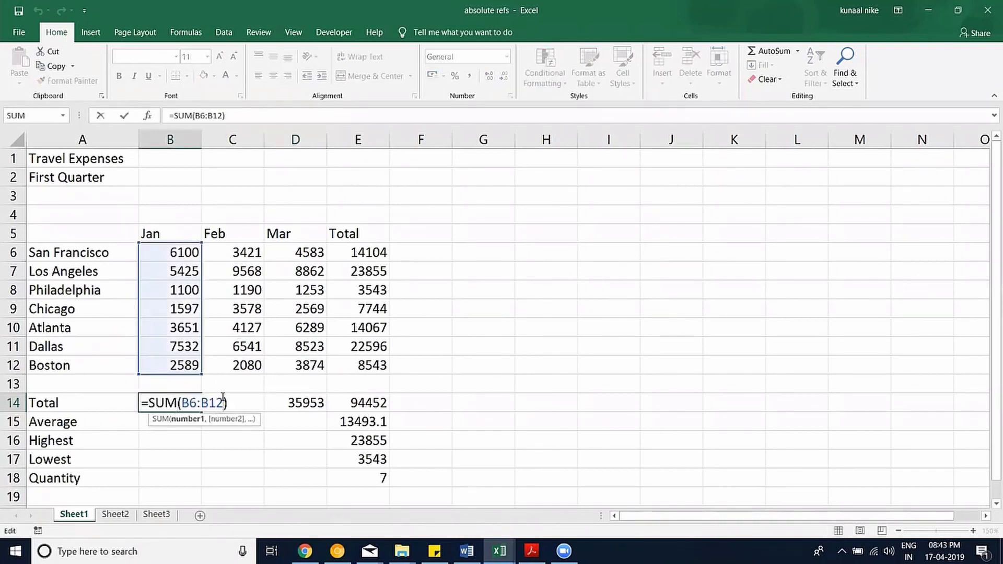
Change B14's formula to the absolute range =SUM($B$6:$B$12).
key(F4)
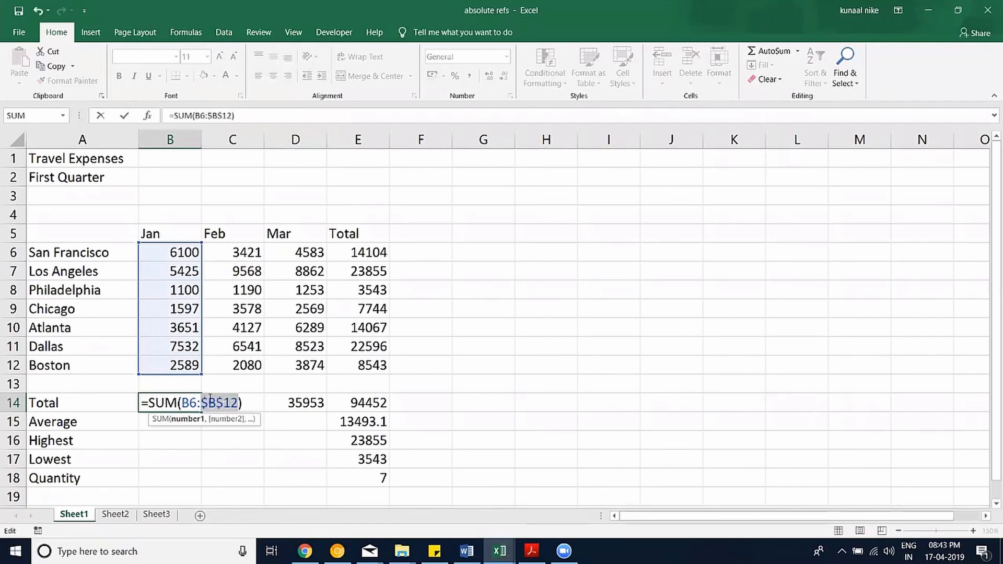
click(191, 403)
key(F4)
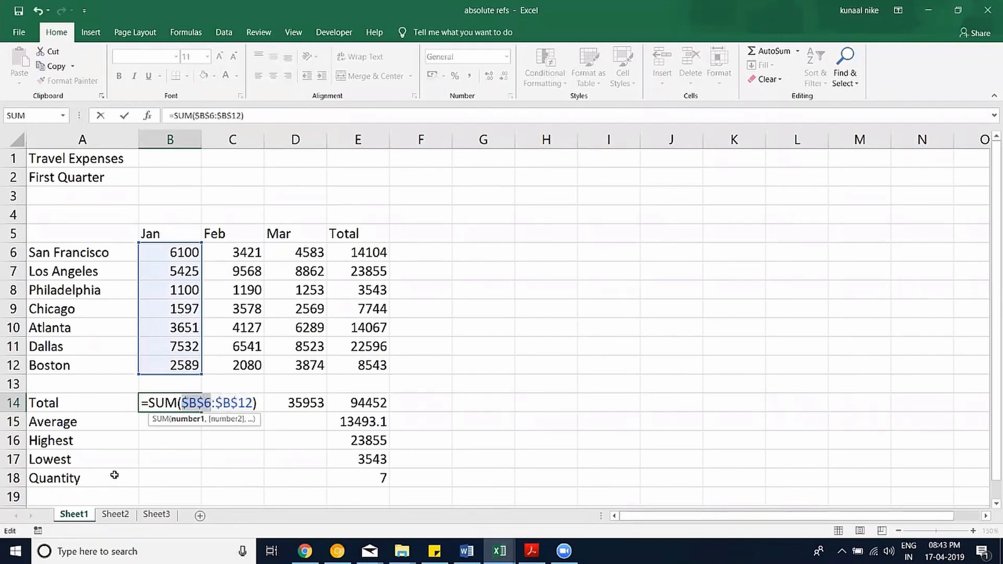
key(Return)
Fill the absolute formula across to D14 and check the identical copies in C14 and D14.
click(188, 400)
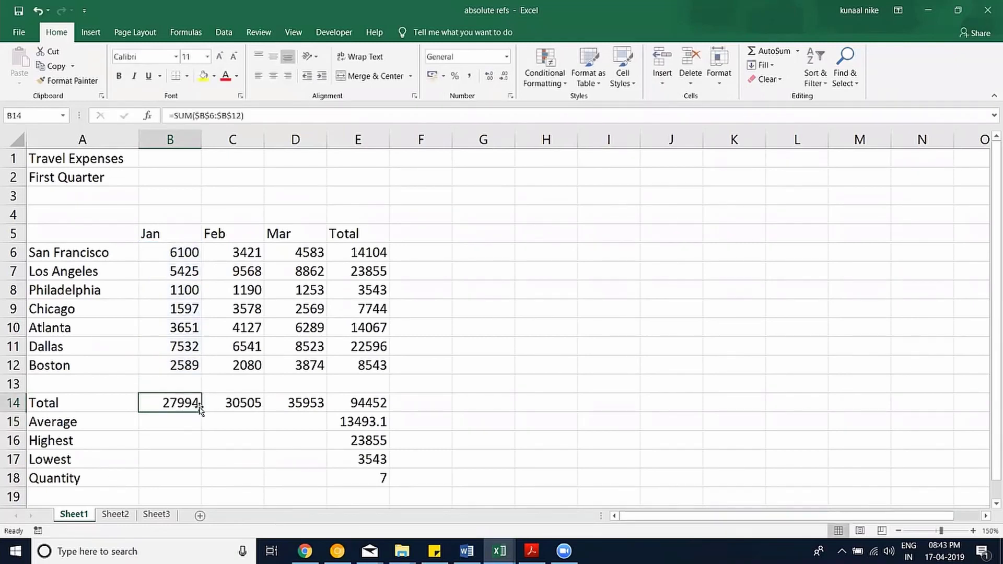
drag(203, 412, 305, 413)
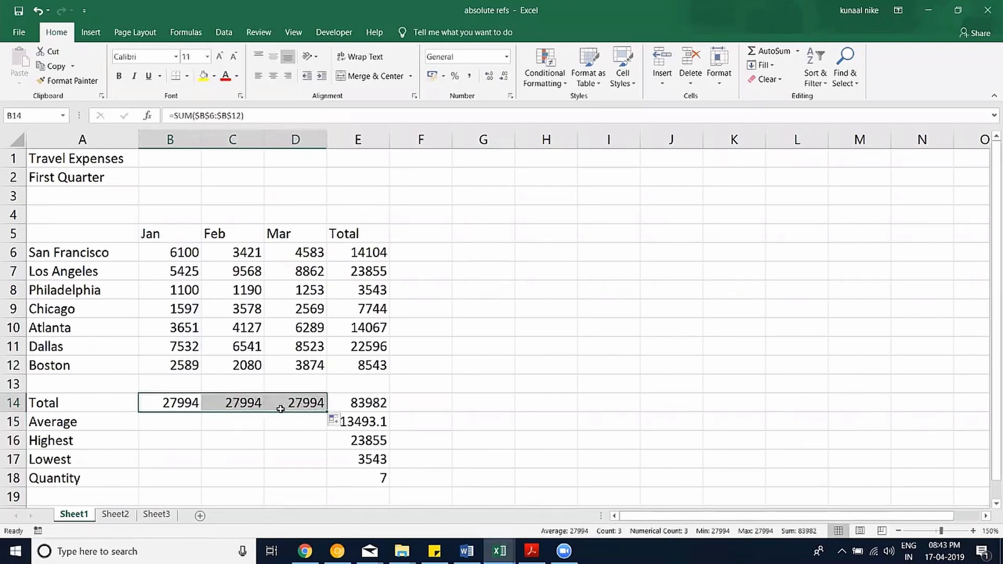
double_click(248, 408)
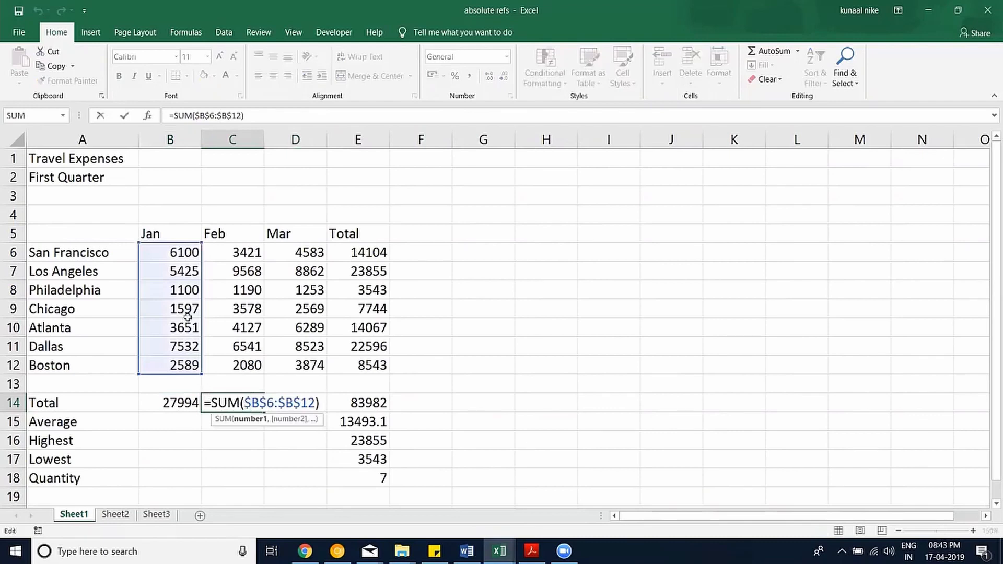
key(Escape)
key(Right)
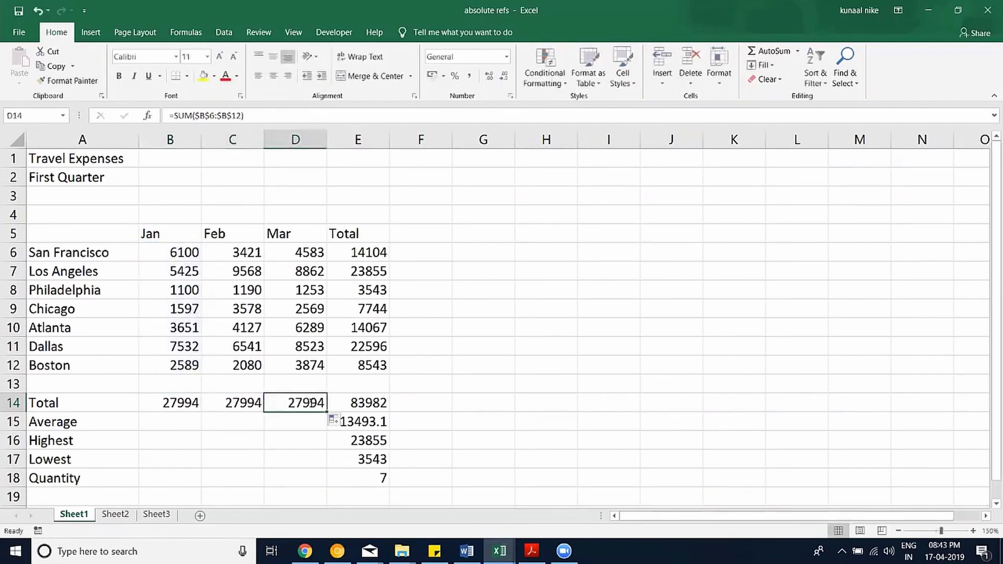
key(F2)
key(Escape)
Clear the Feb and Mar totals in C14:D14, leaving only B14.
click(231, 405)
drag(269, 407, 269, 417)
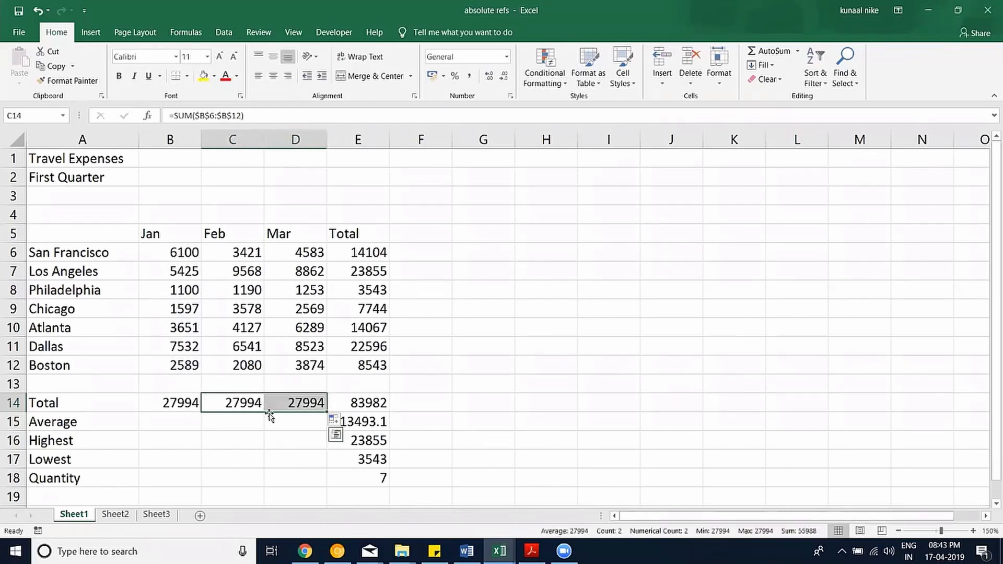
key(Delete)
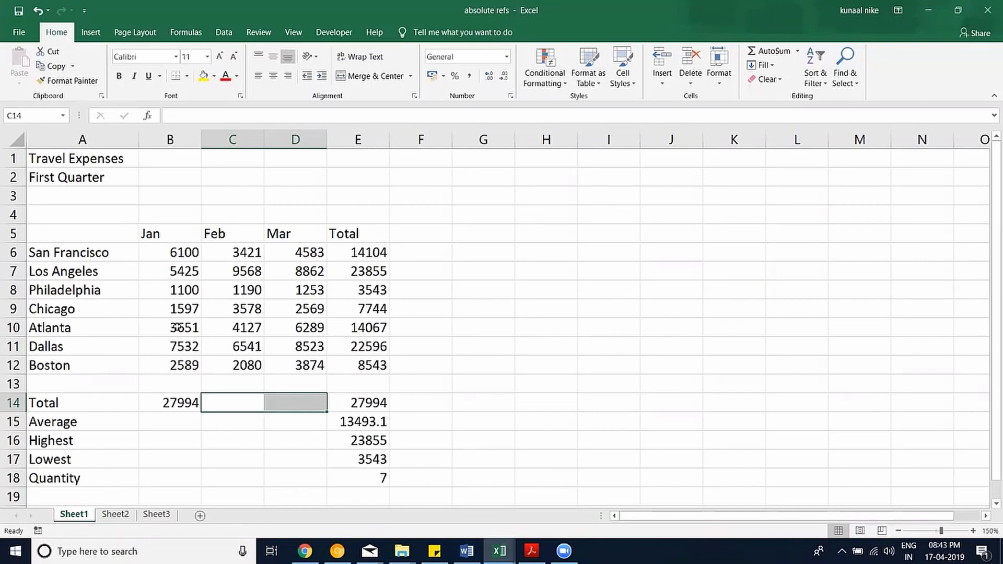
click(187, 403)
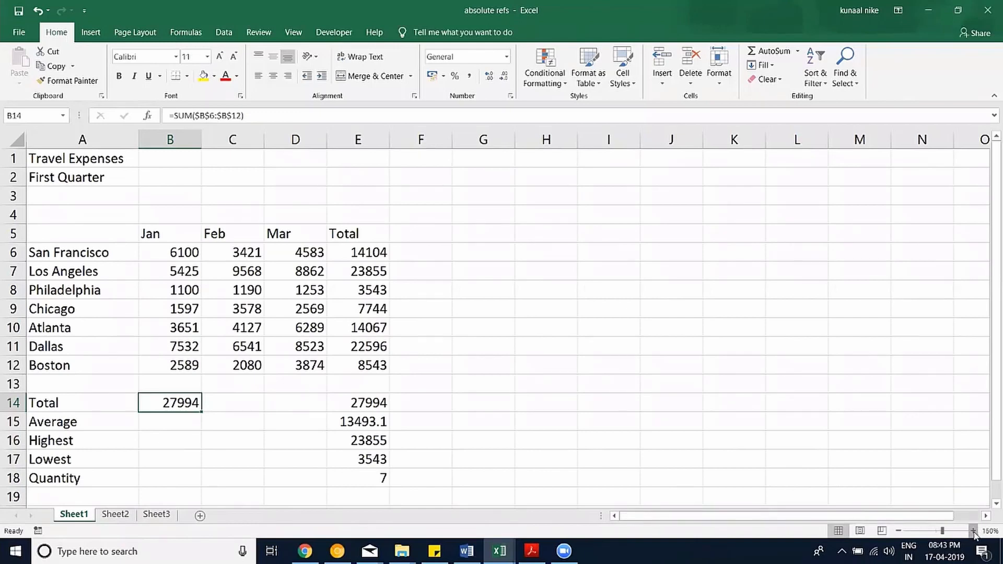
Enlarge the view, hide the ribbon, and paste B14's formula into C14:D14.
click(973, 531)
click(973, 531)
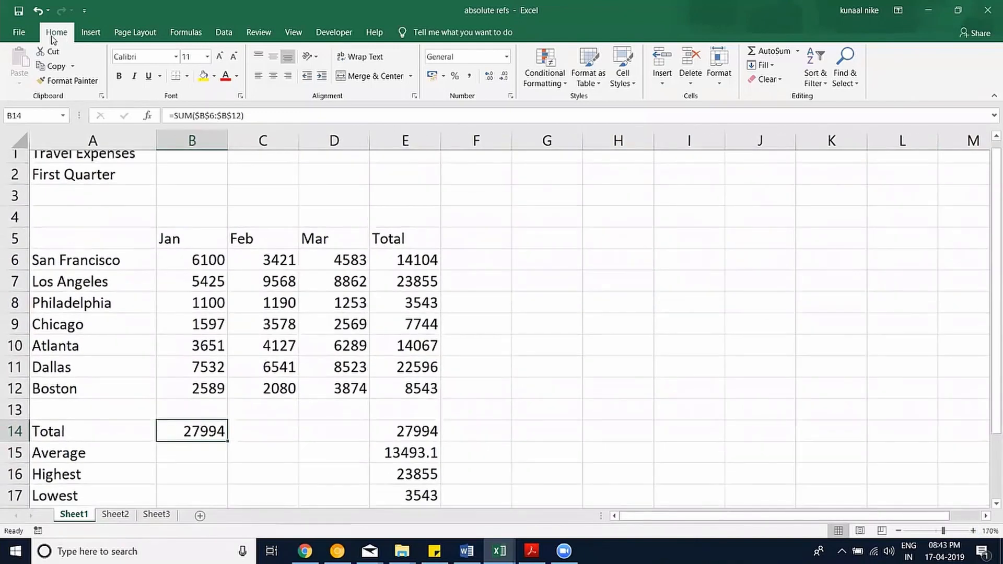
double_click(52, 37)
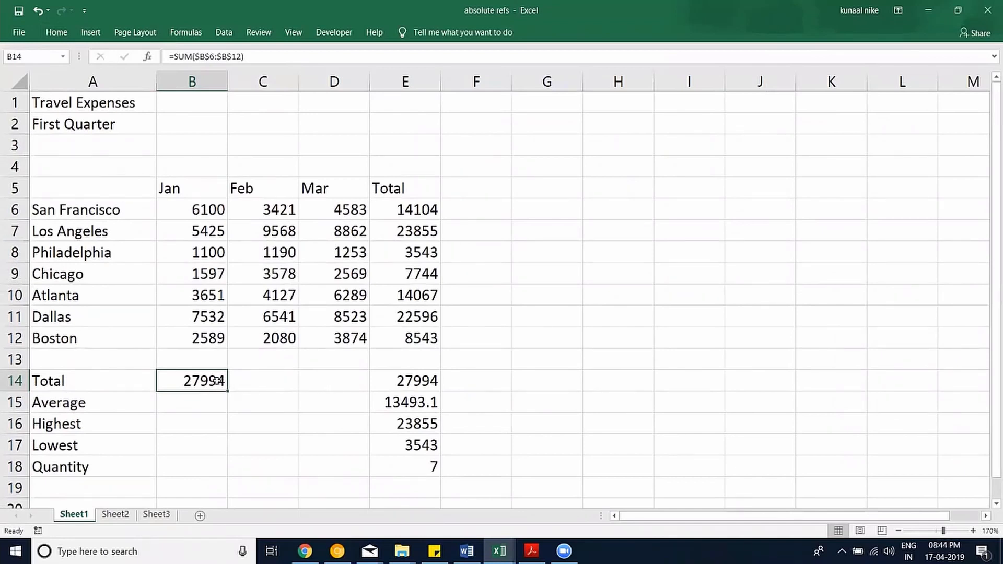
key(ctrl+c)
drag(241, 380, 305, 379)
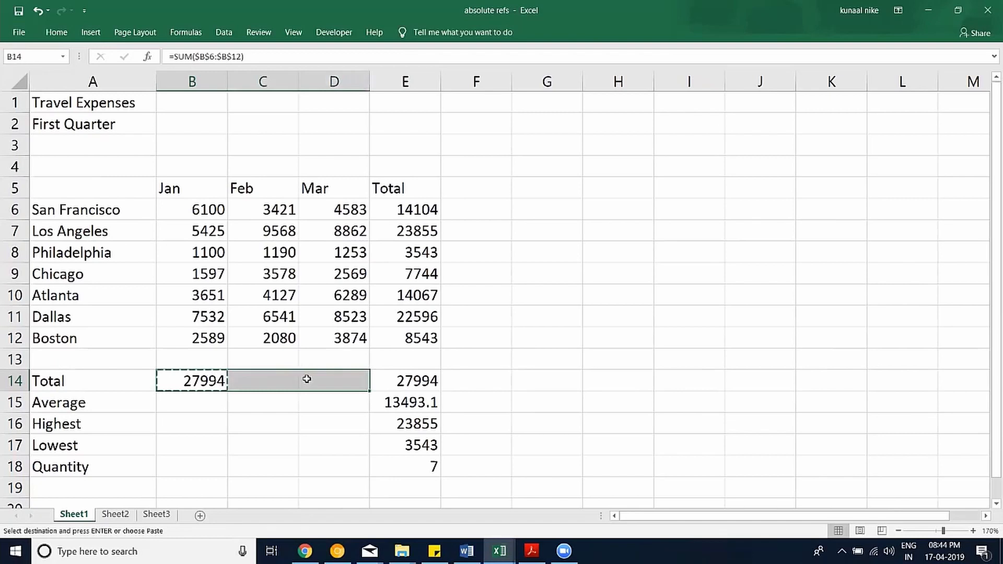
key(ctrl+v)
key(Escape)
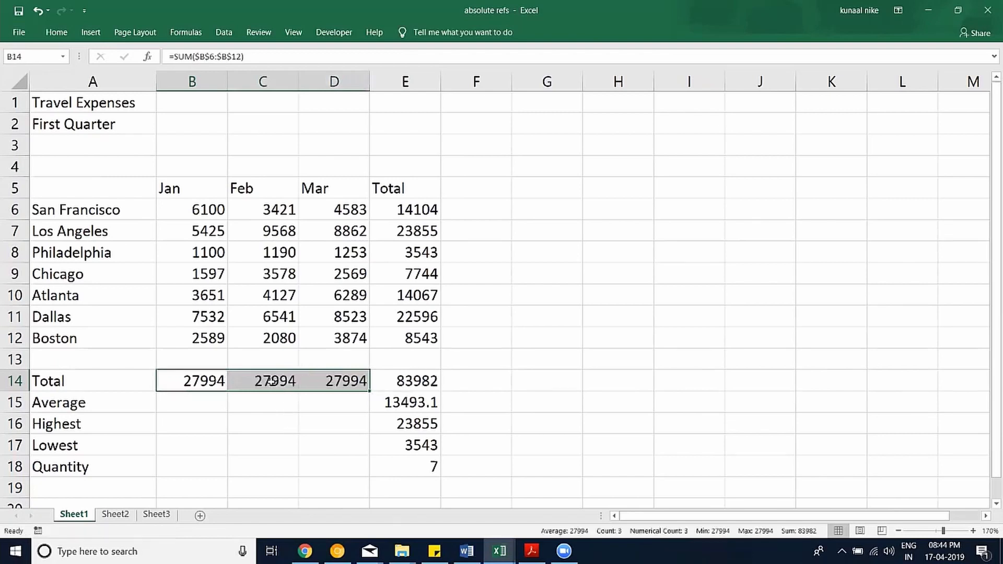
Check C14's pasted formula, then clear C14:D14 again.
click(272, 382)
double_click(272, 381)
key(Escape)
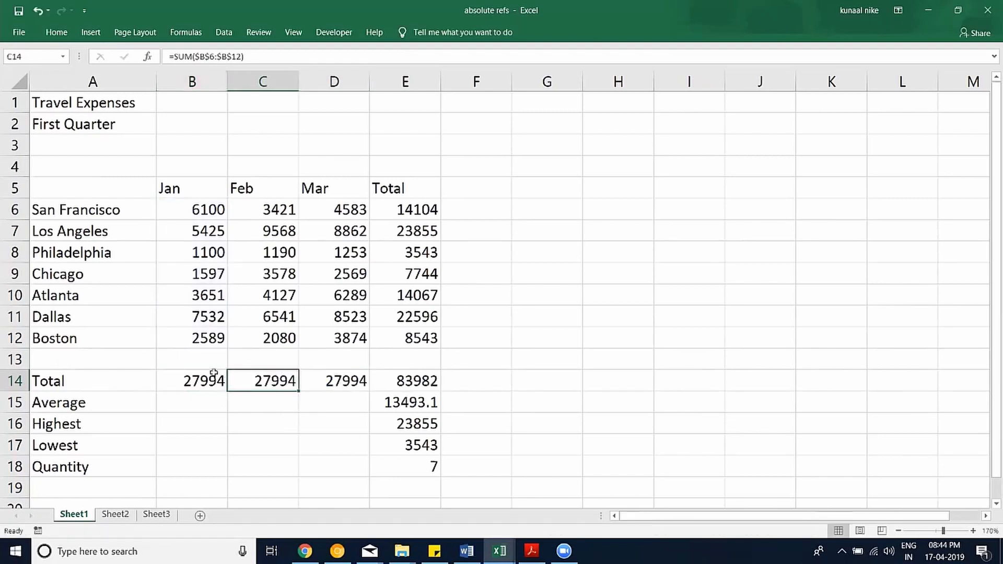
drag(282, 382, 314, 381)
key(Delete)
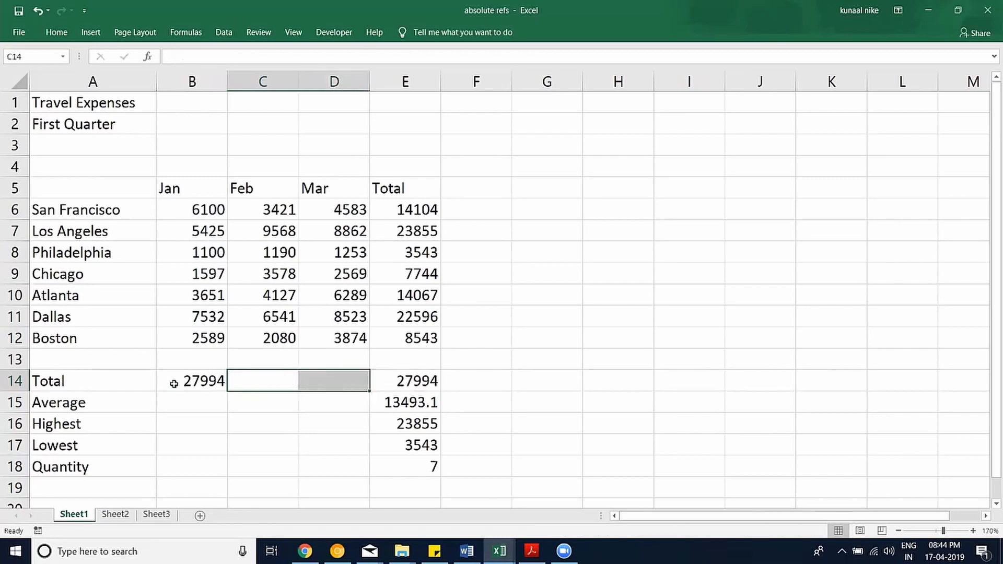
click(189, 382)
Revert B14 to relative =SUM(B6:B12) and copy it into C14:D14, giving 30505 and 35953.
drag(244, 57, 197, 52)
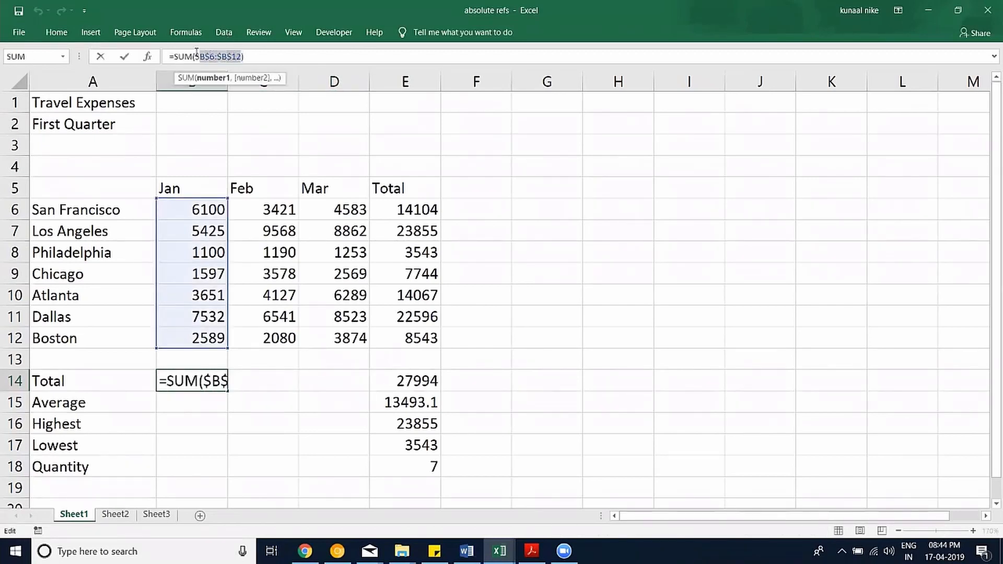
key(F4)
key(F4)
key(F4)
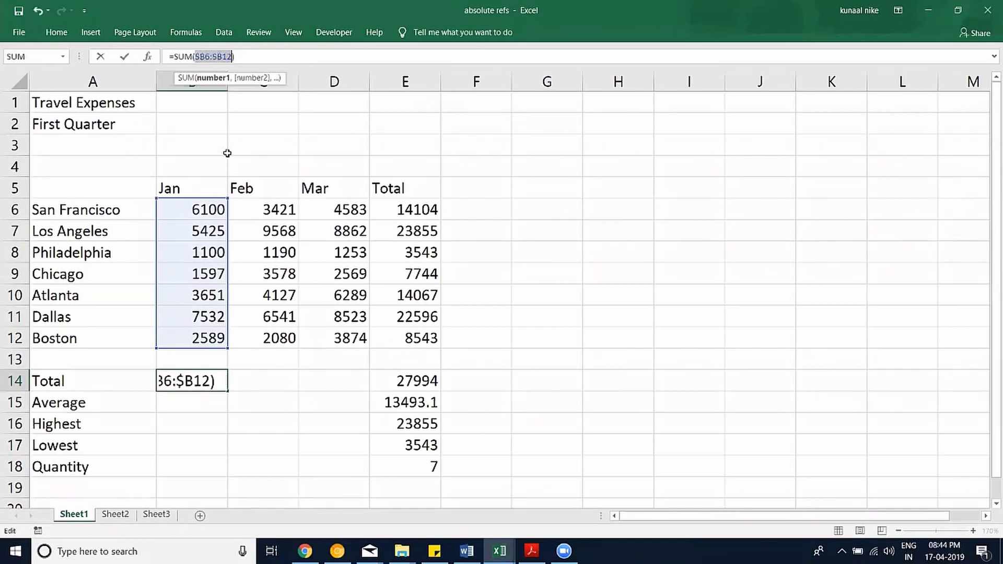
key(Return)
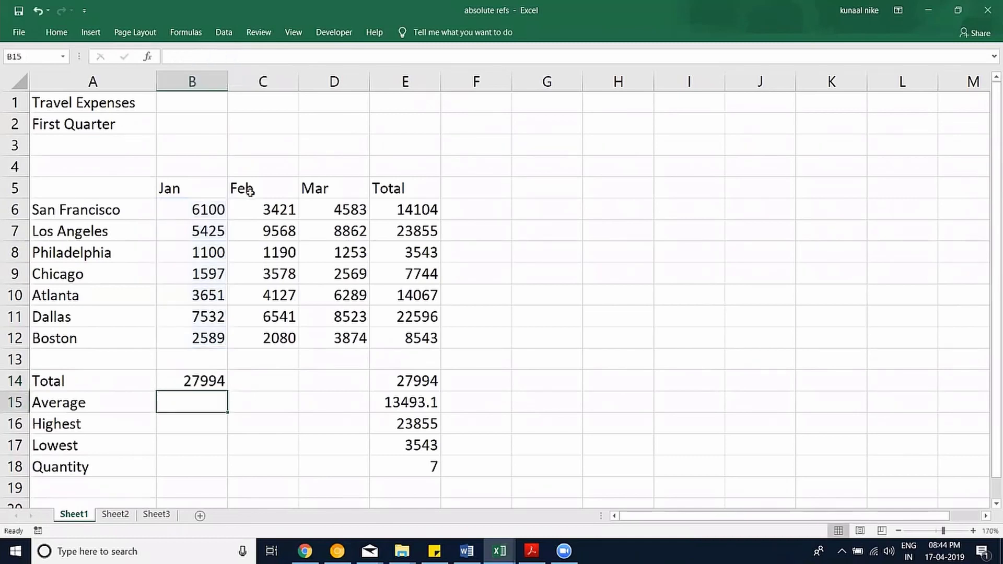
key(Up)
key(ctrl+c)
key(shift+Right)
key(shift+Right)
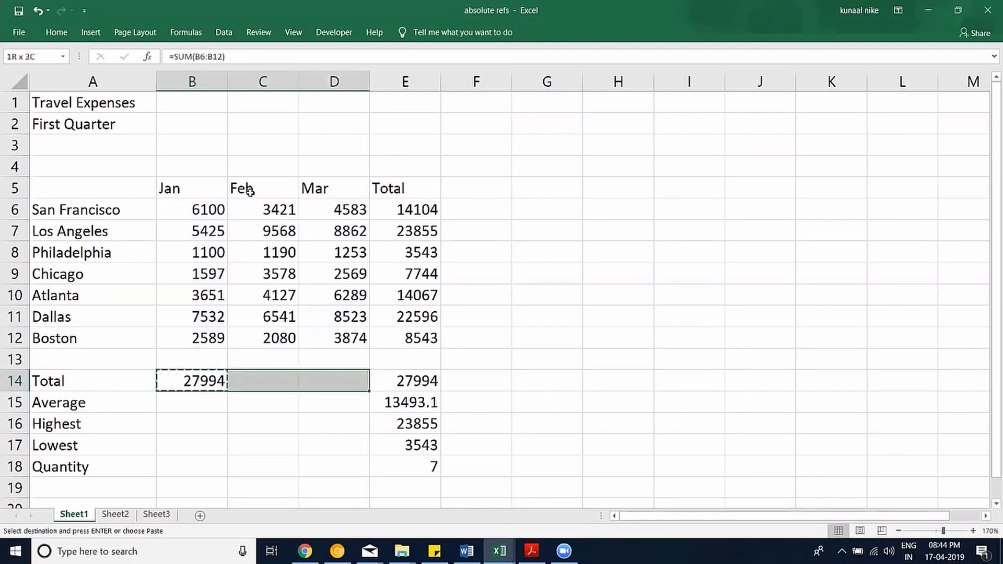
key(ctrl+v)
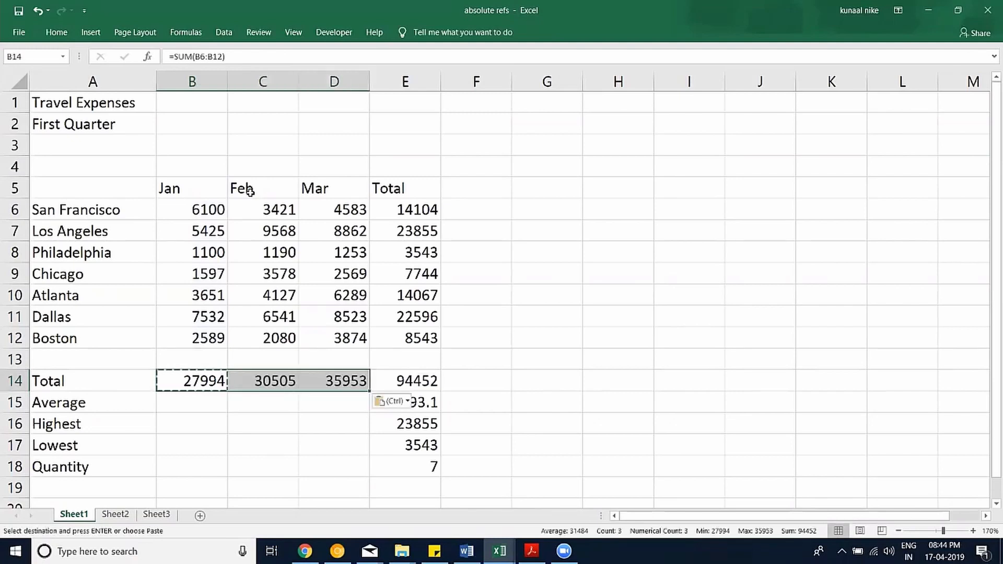
key(Escape)
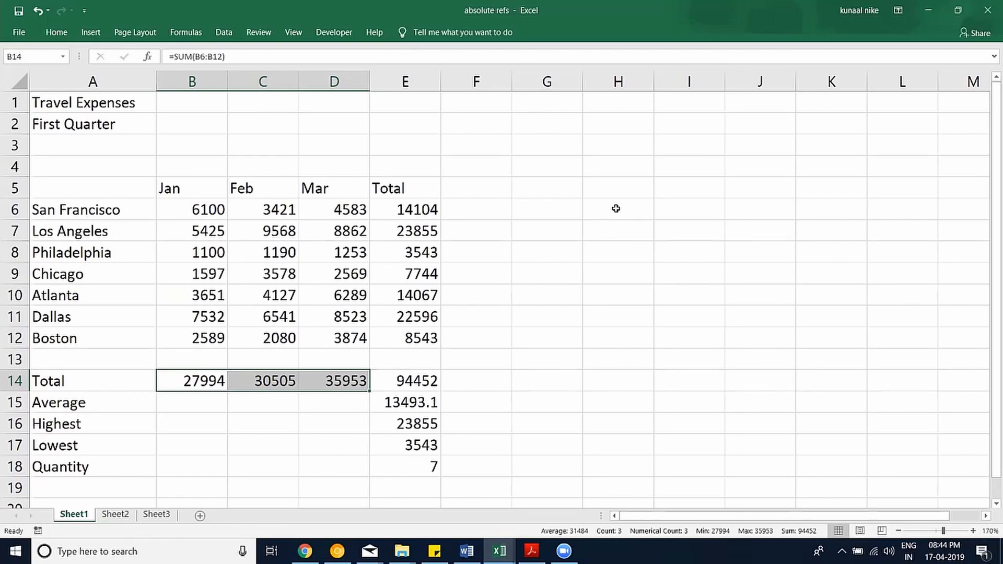
Enter the =E6 reference example as text in H6.
click(632, 211)
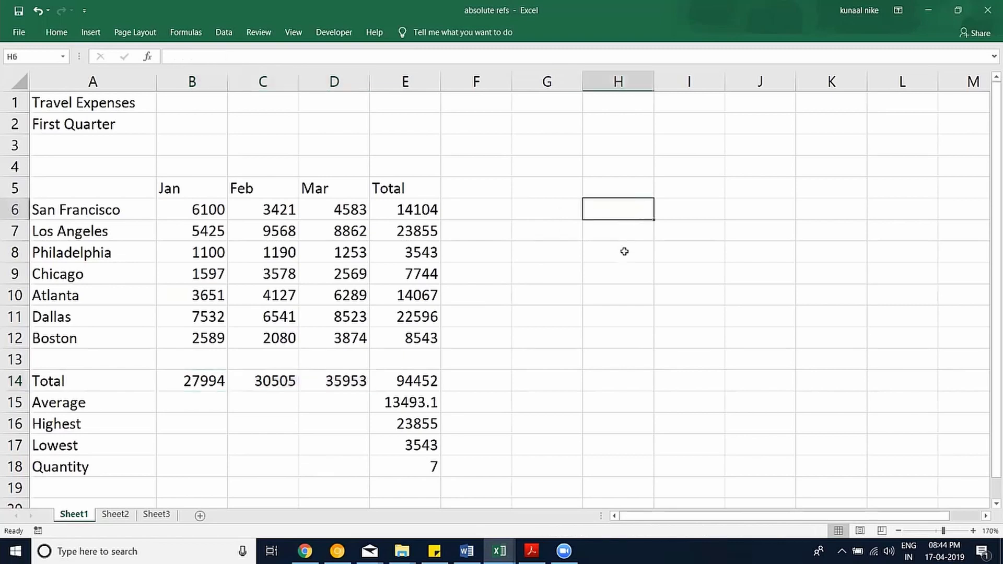
text(=)
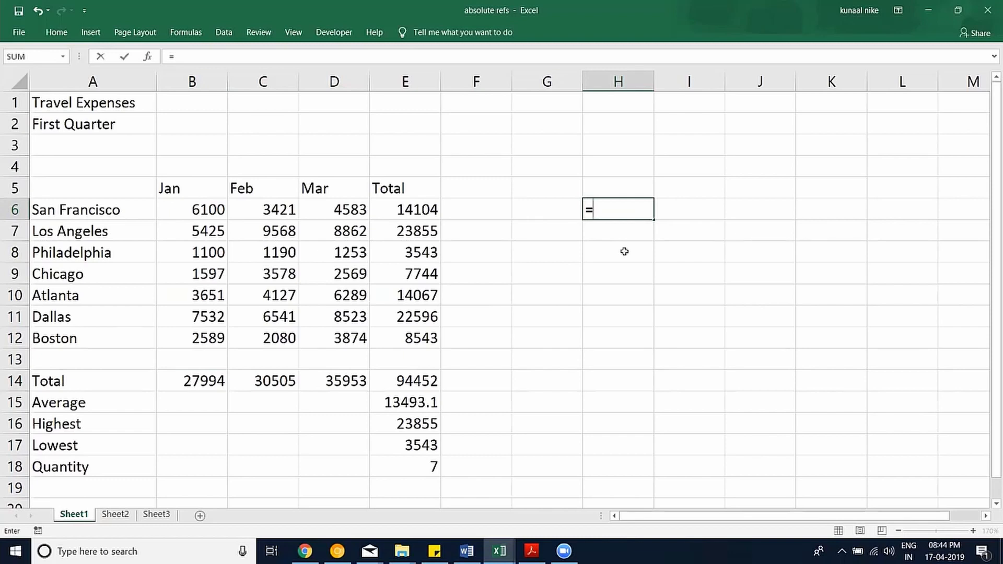
click(423, 208)
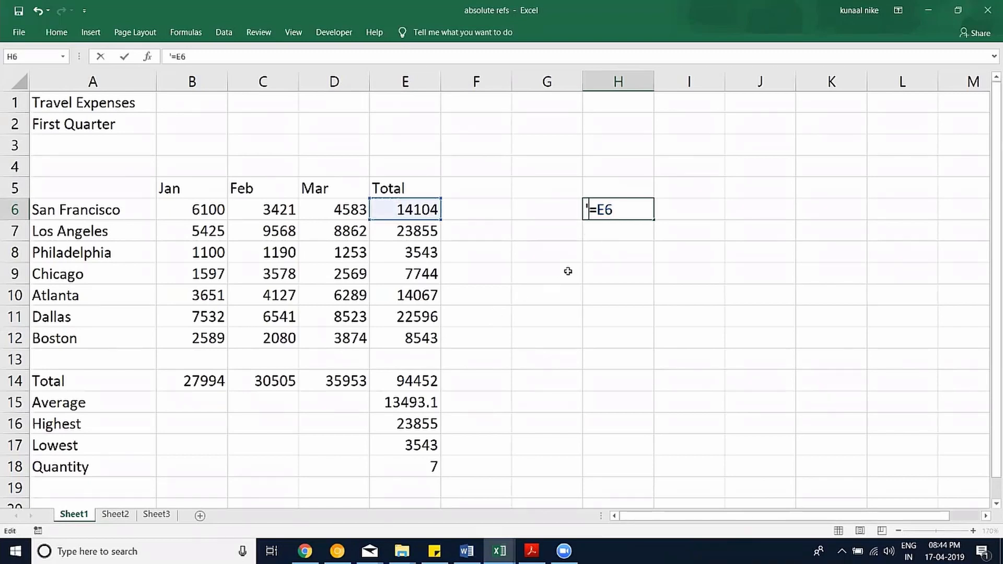
key(Return)
Enter the absolute example =$E$6 as text in H7.
text(=)
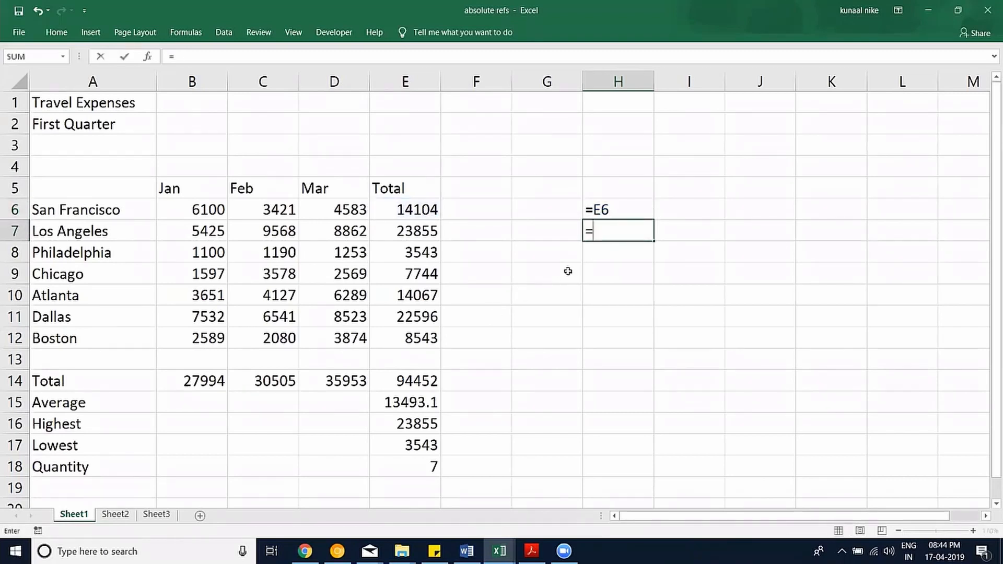
click(430, 211)
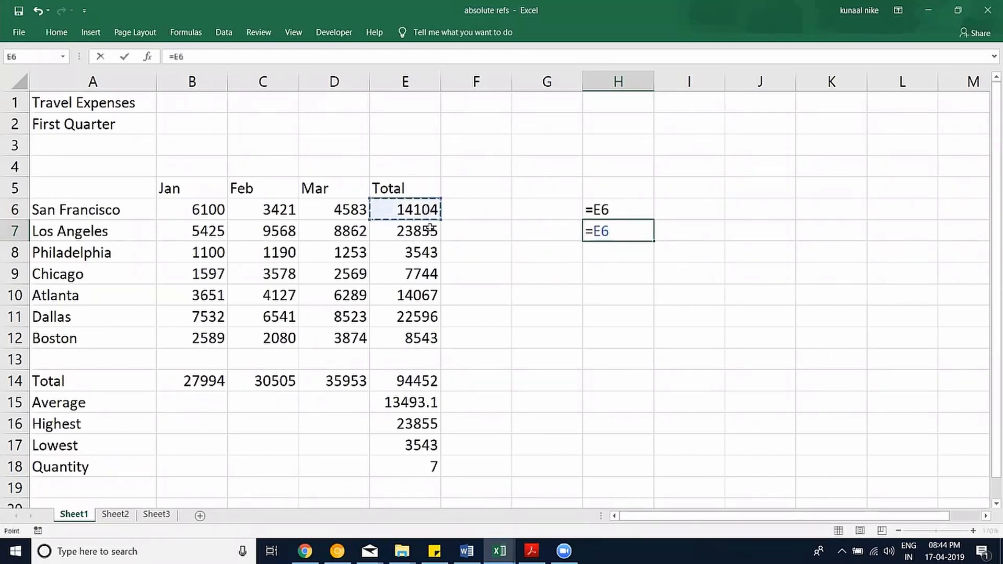
key(F4)
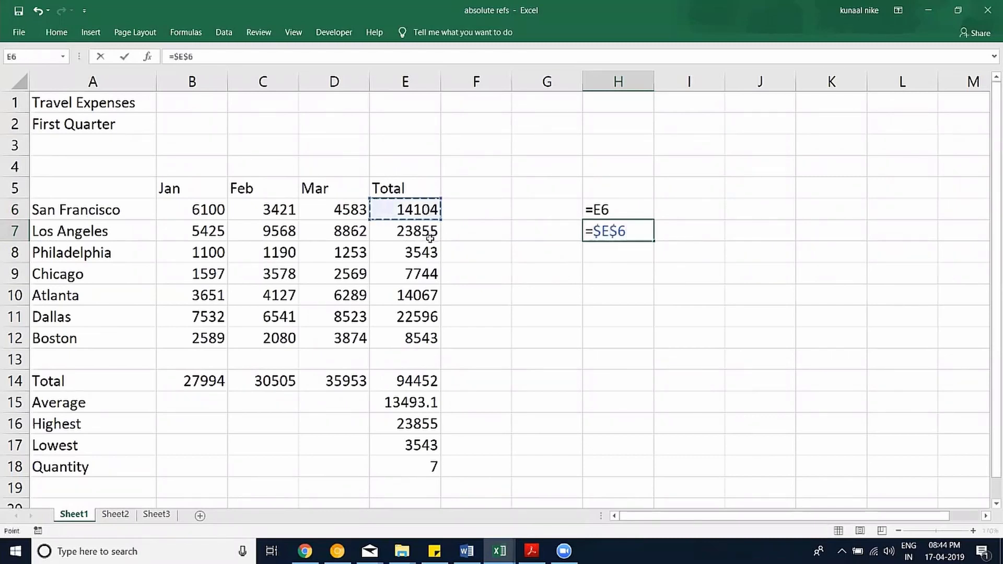
click(587, 231)
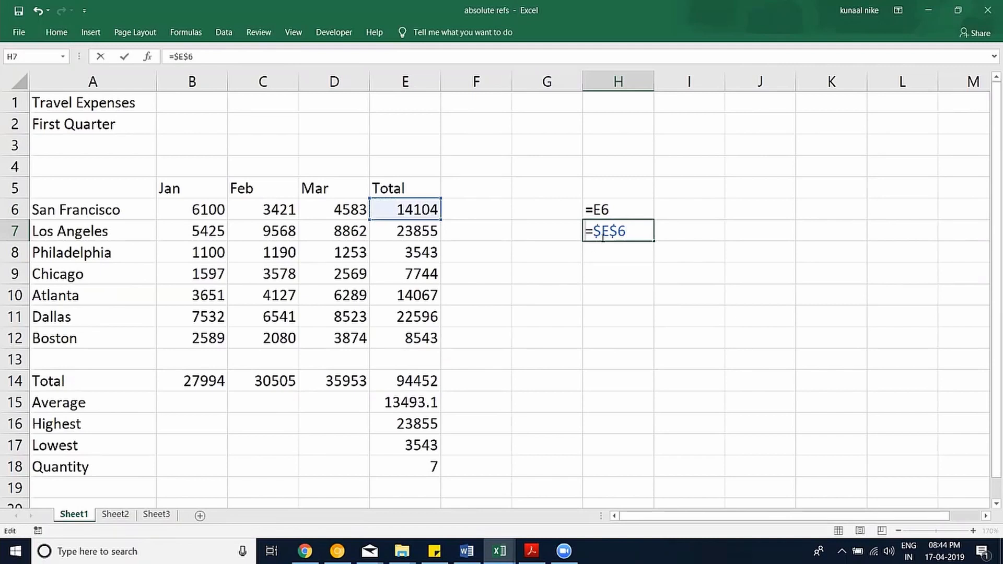
text(')
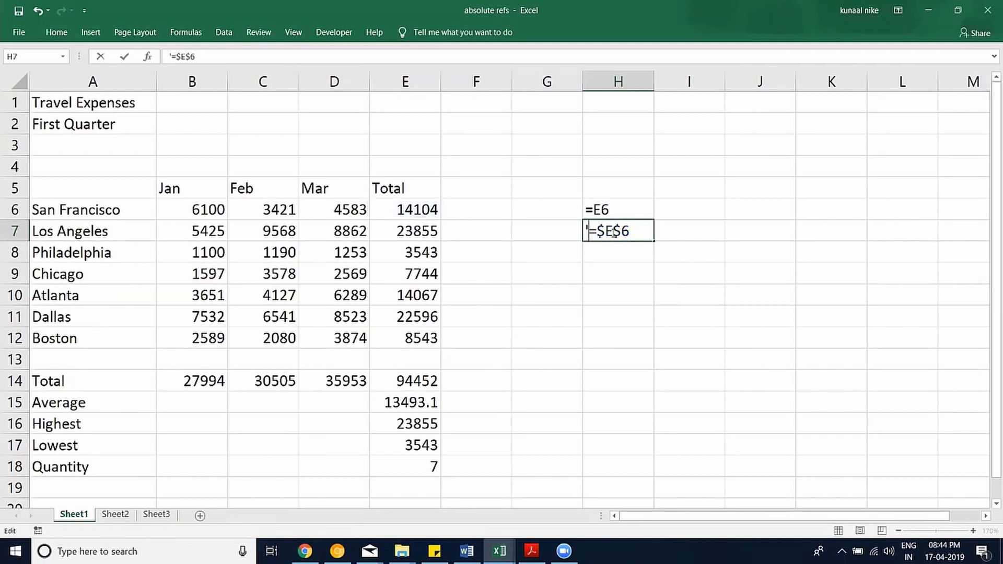
mouse_move(616, 232)
mouse_down()
mouse_move(597, 231)
mouse_move(621, 232)
mouse_up()
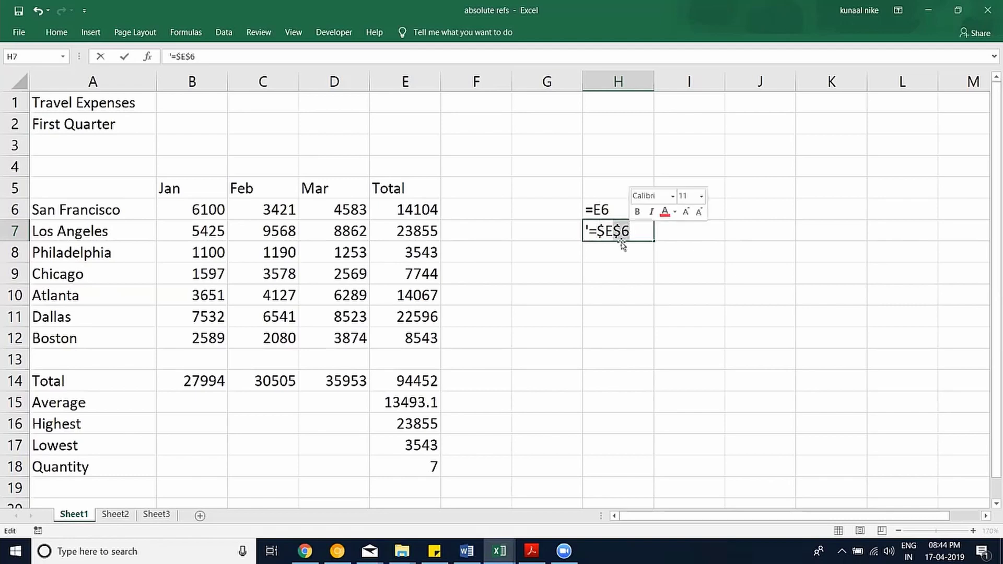
key(Return)
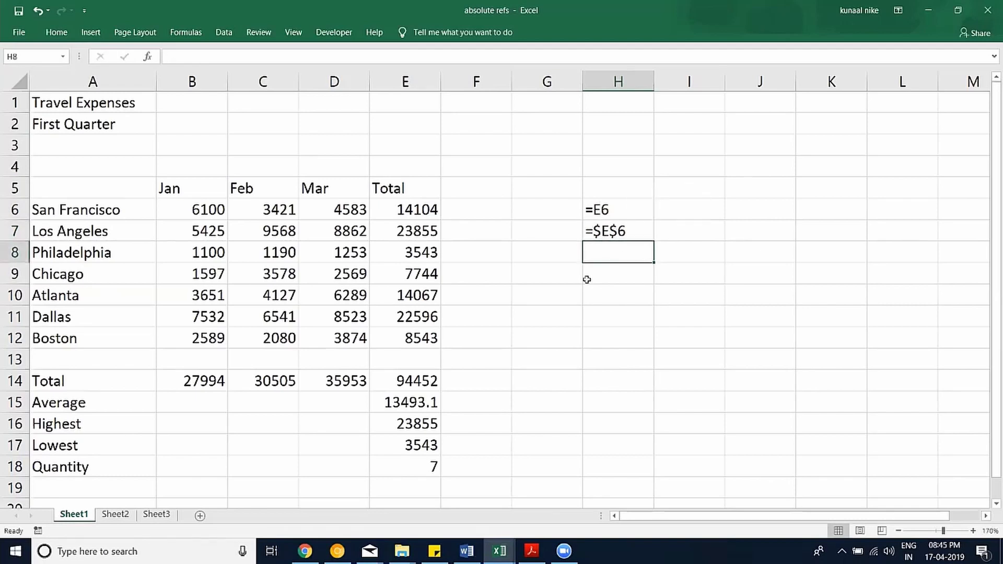
Label I7 'F4 time 1' and fill labels F4 time 2 to F4 time 4 down to I10.
click(701, 210)
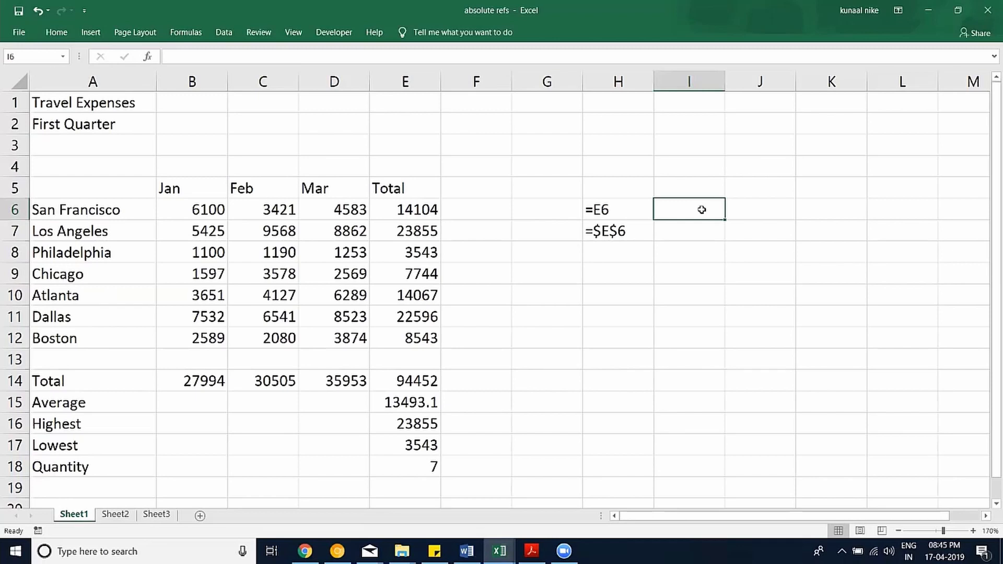
key(Down)
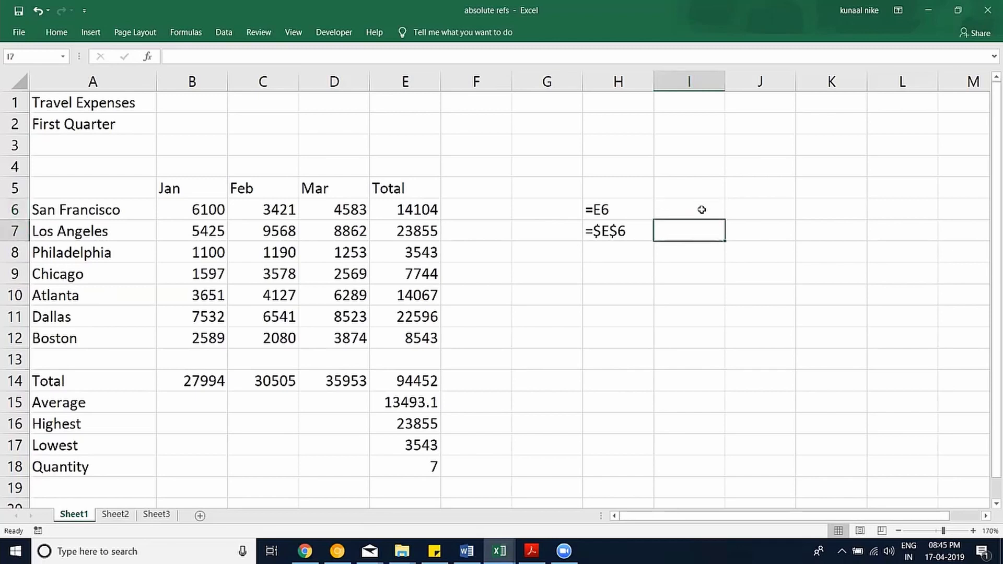
text(F4 )
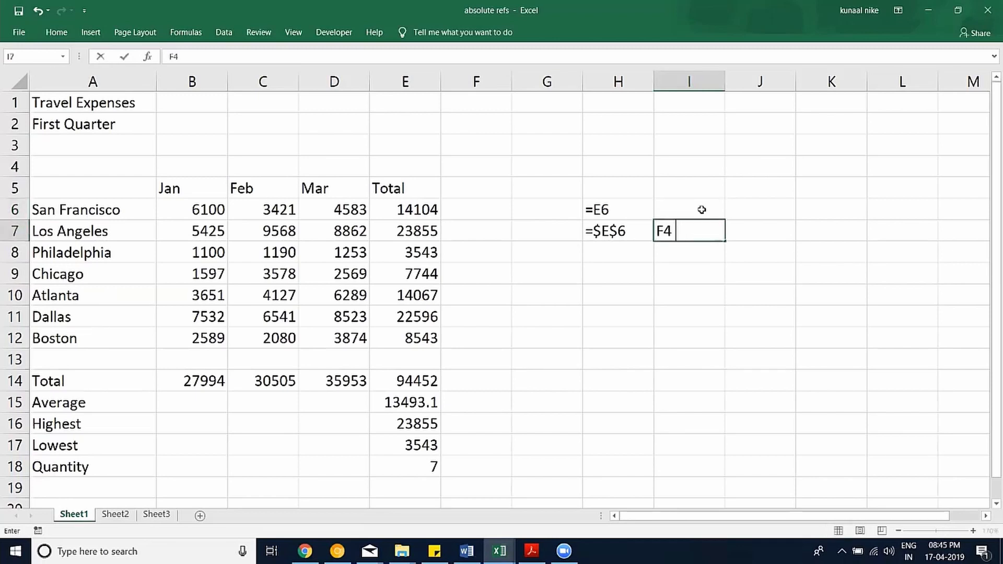
text(1 time)
key(BackSpace)
key(BackSpace)
key(BackSpace)
key(BackSpace)
key(BackSpace)
key(BackSpace)
text(time 1)
key(Return)
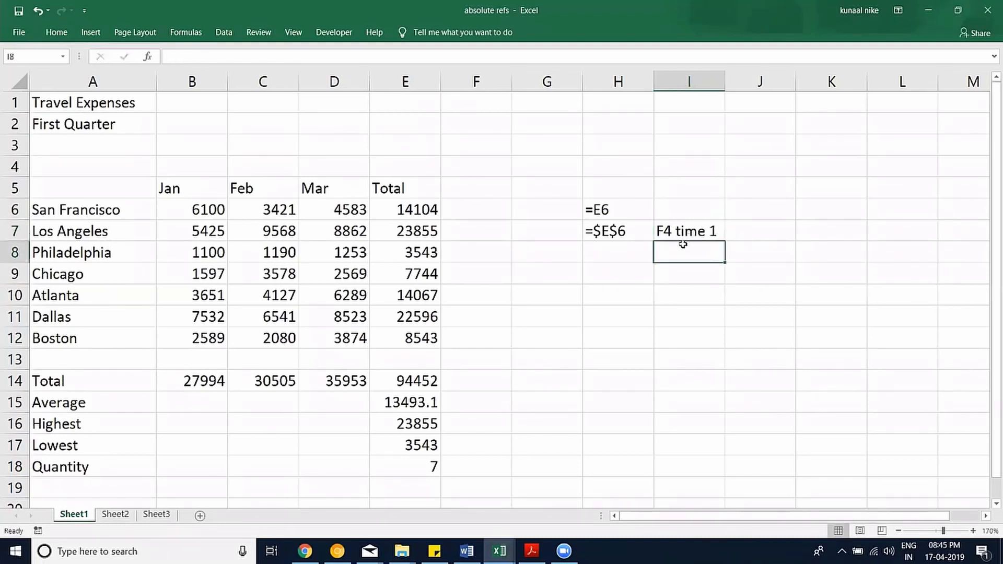
click(700, 237)
drag(723, 249, 724, 306)
Enter the row-locked example =E$6 as text in H8.
click(601, 259)
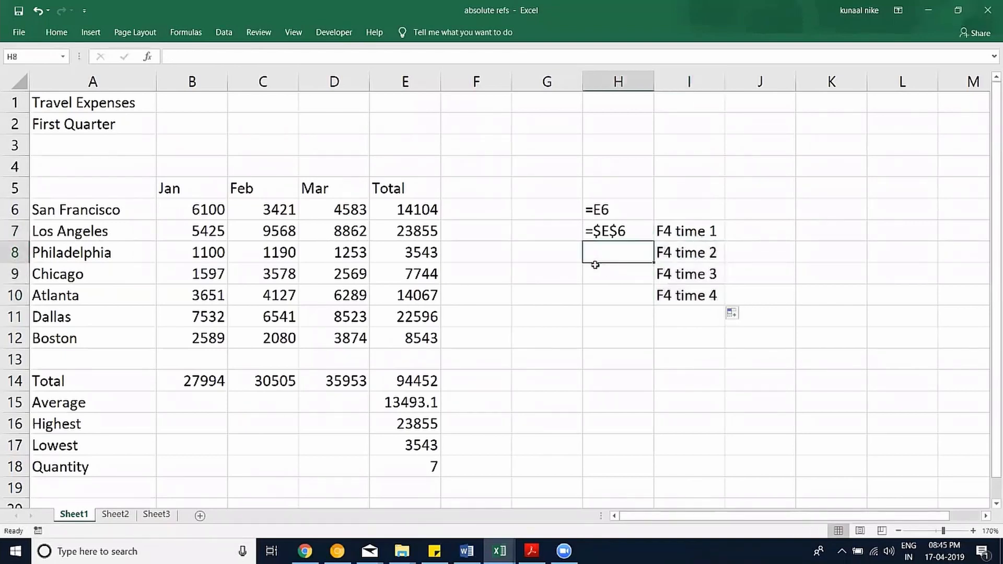
text(=)
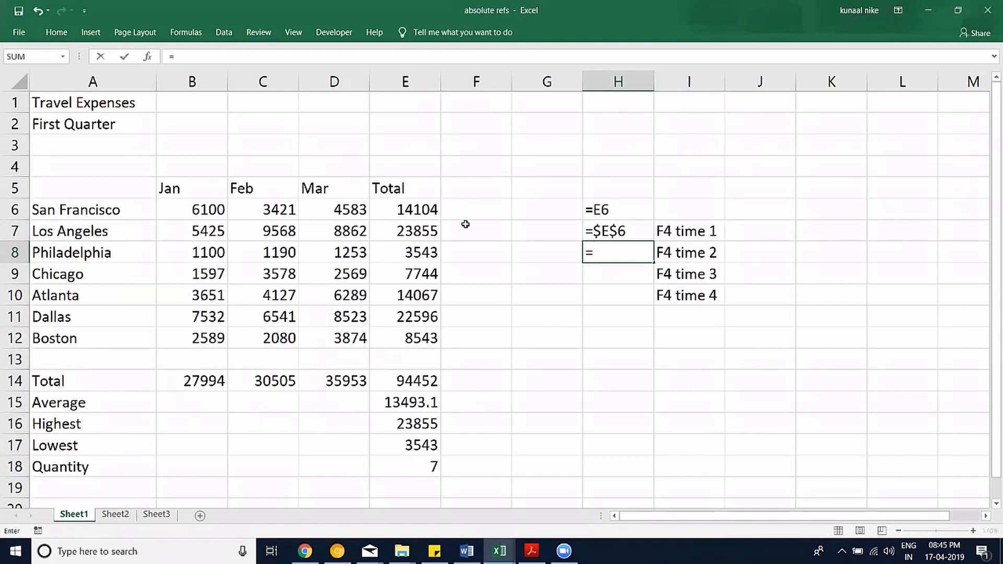
click(413, 212)
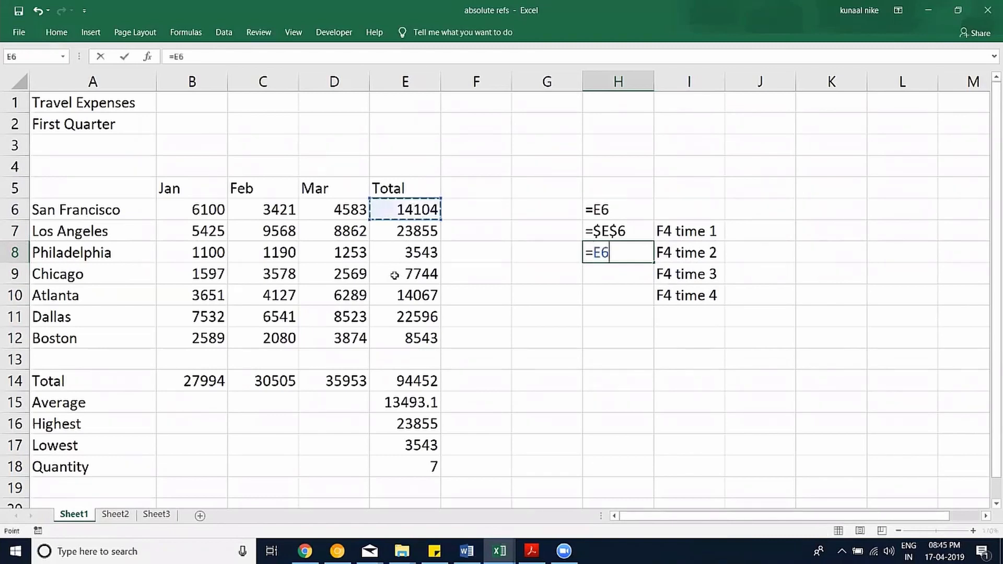
key(F4)
key(F4)
key(Return)
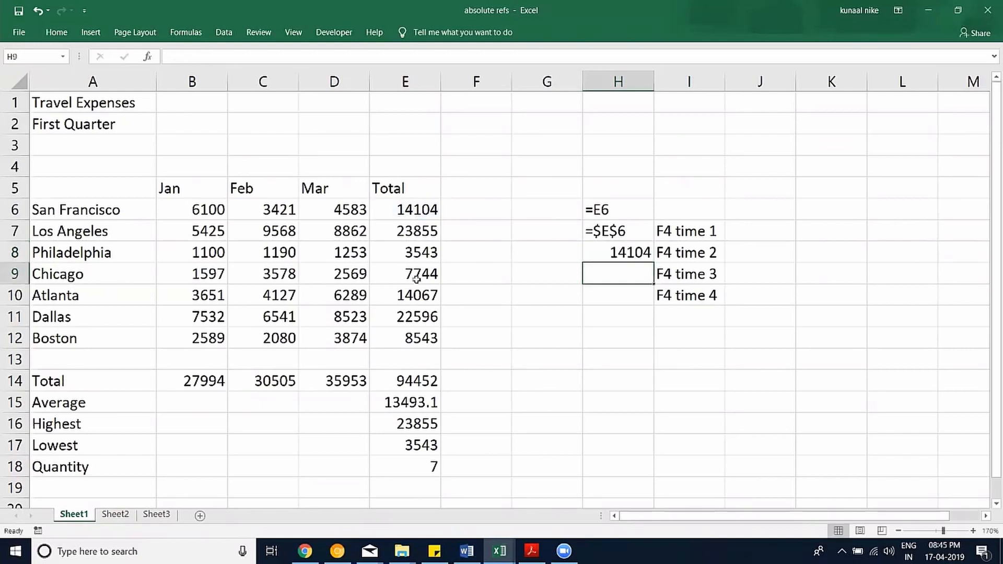
click(610, 254)
key(F2)
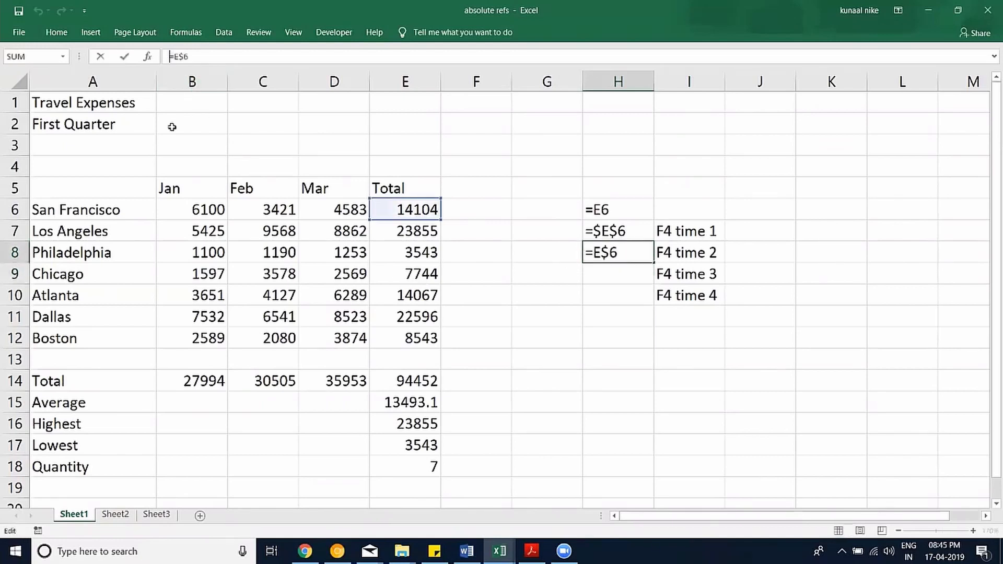
text(')
key(Return)
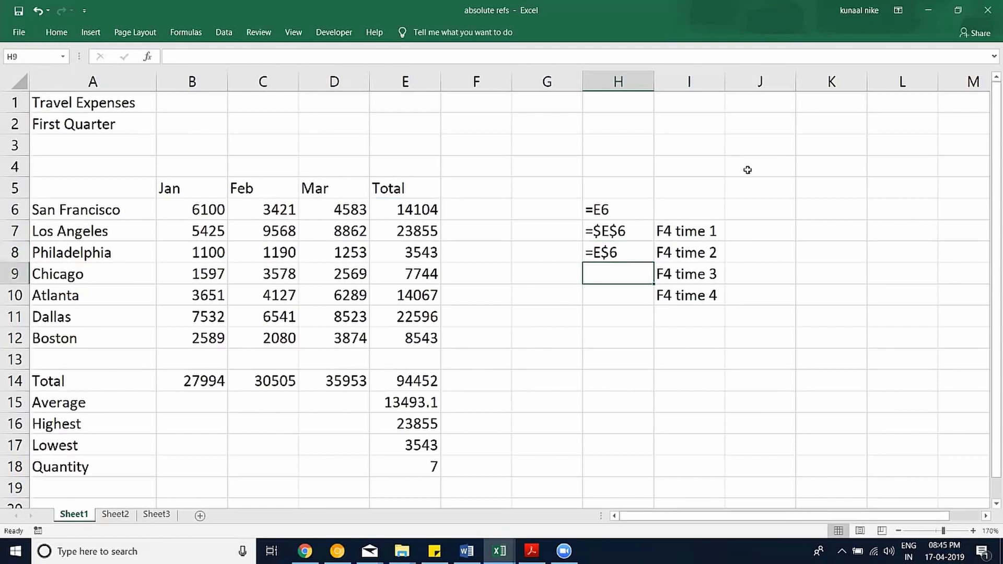
click(763, 229)
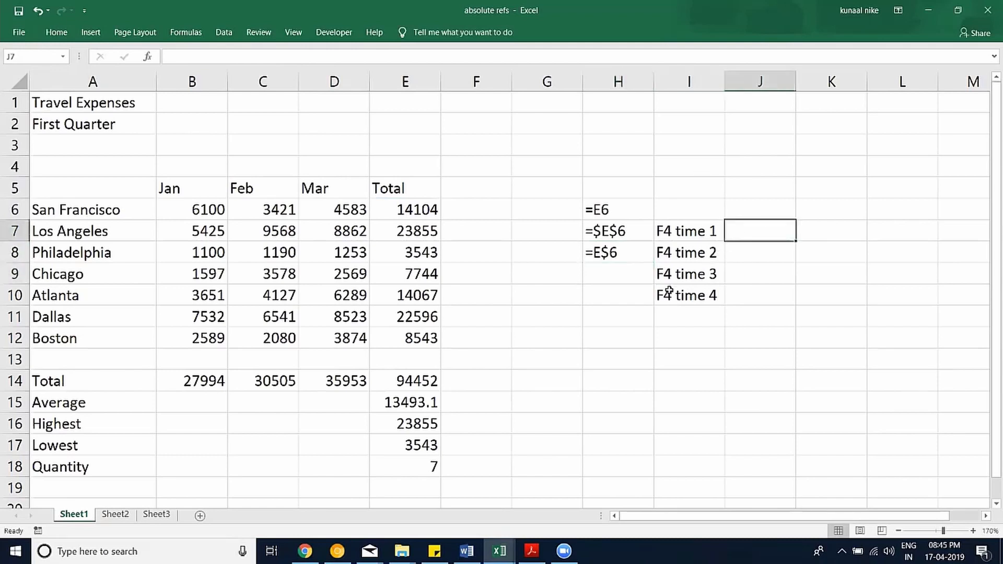
Write 'Fix both Row & Column' in J7, correcting the misspelled 'Columm'.
text(Fix both )
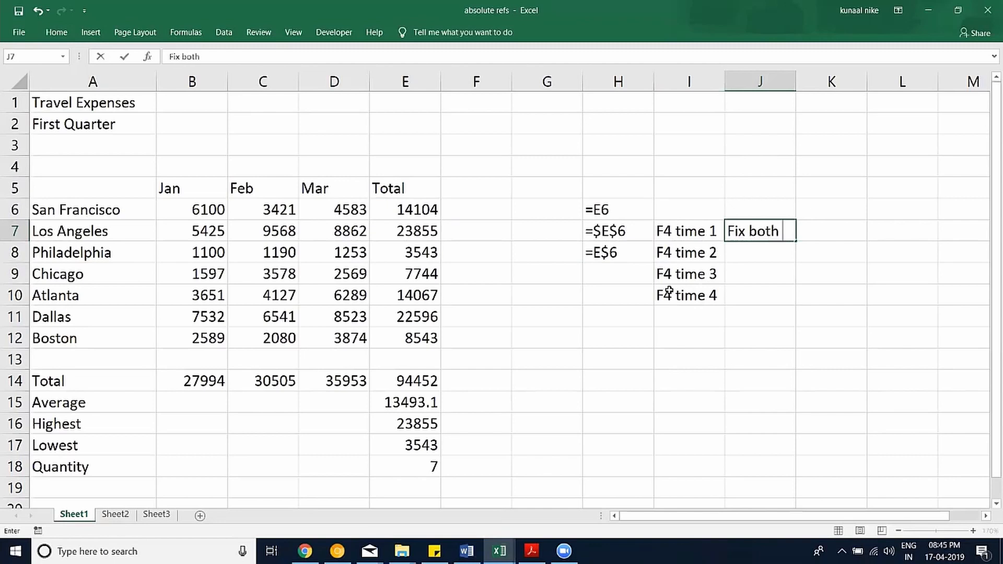
text(Row & Co)
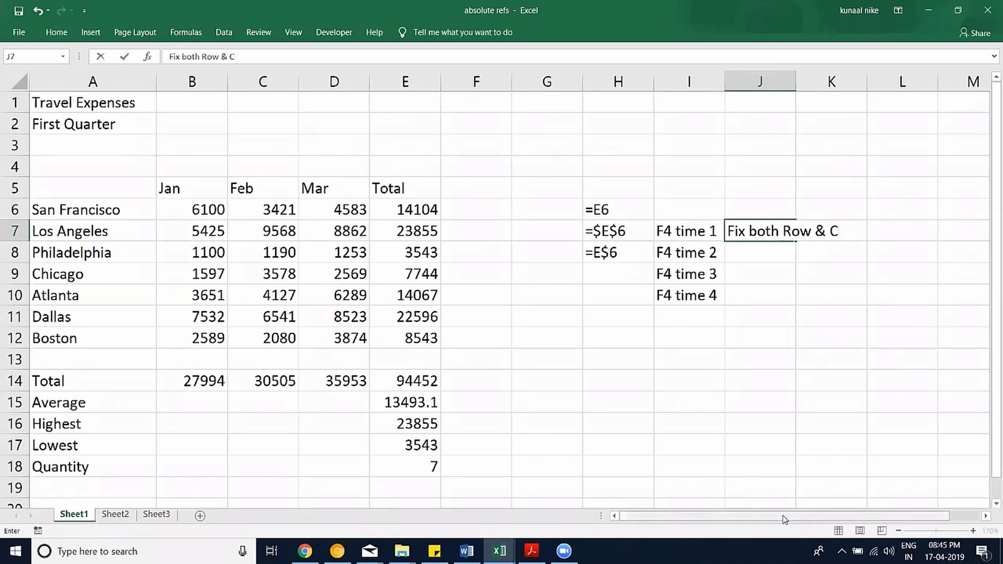
drag(809, 518, 836, 519)
text(ol)
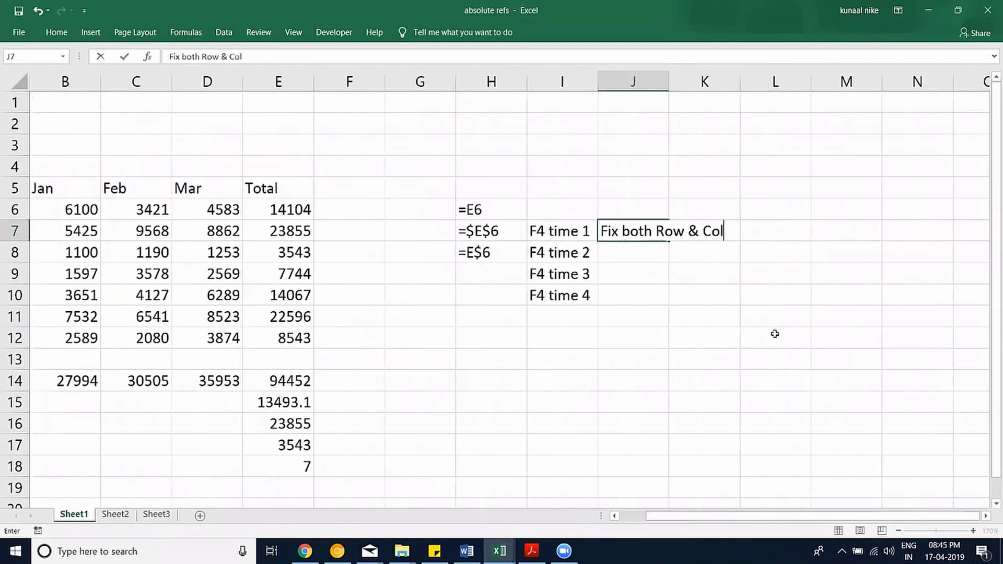
text(umm)
key(Return)
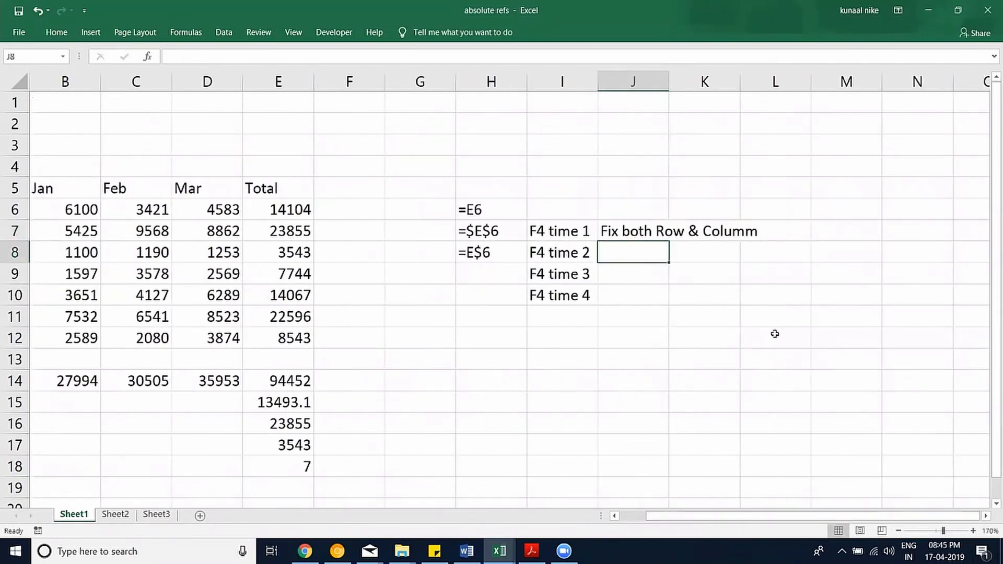
key(Up)
key(F2)
key(BackSpace)
text(n)
key(Return)
Enter Fix Row, Fix Column and Normal in J8, J9 and J10.
text(f)
key(BackSpace)
key(BackSpace)
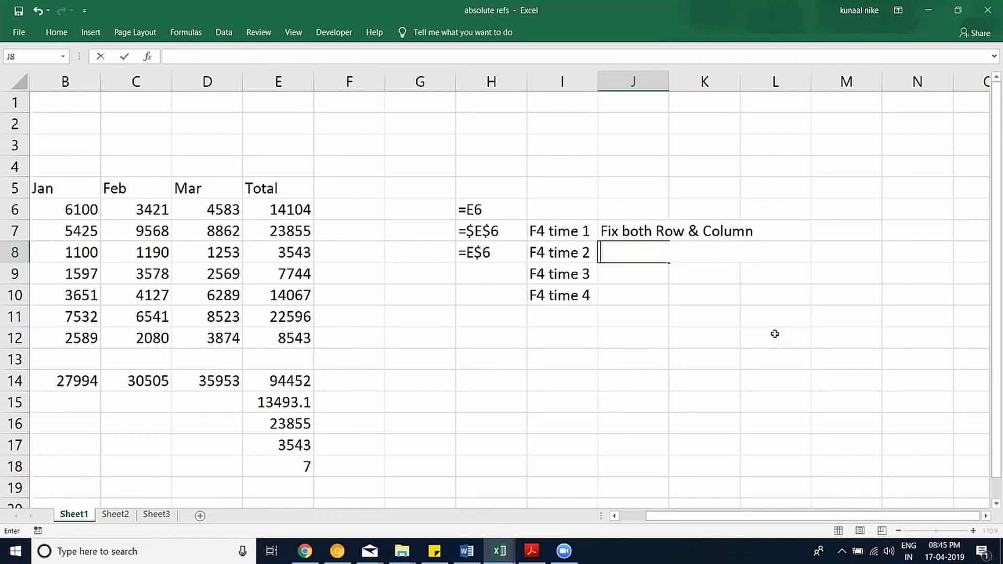
text(Fix )
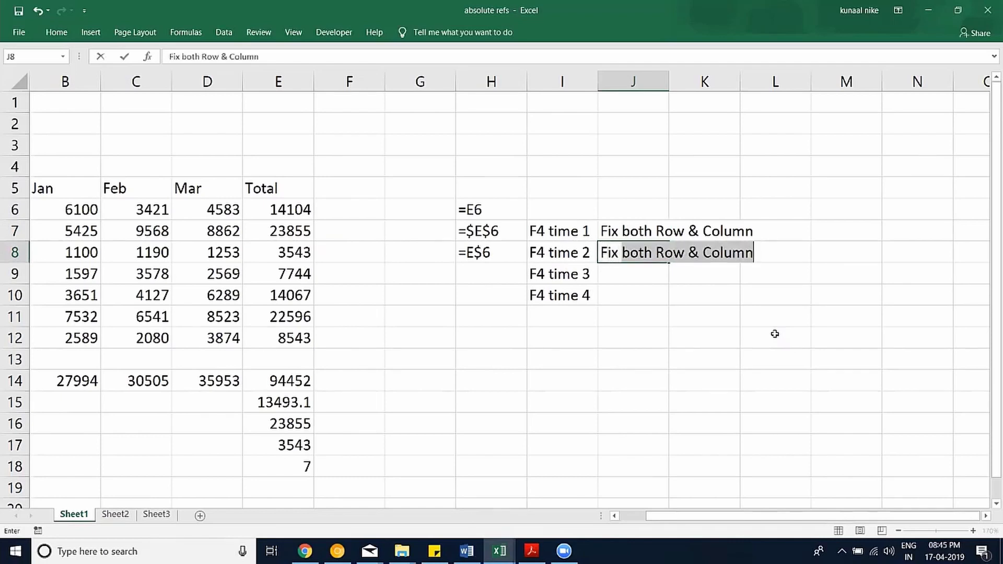
text(Row)
key(Return)
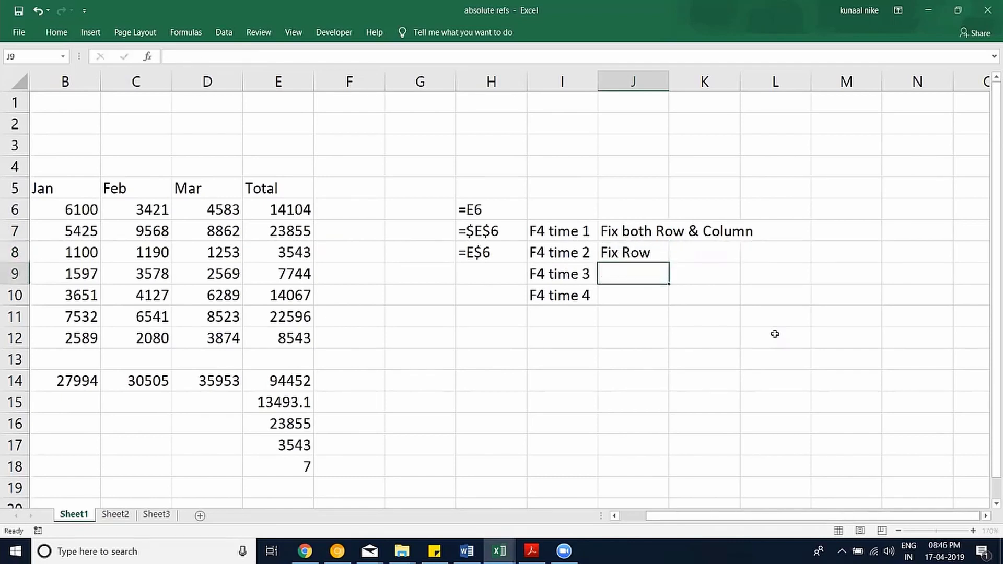
text(Fix Column)
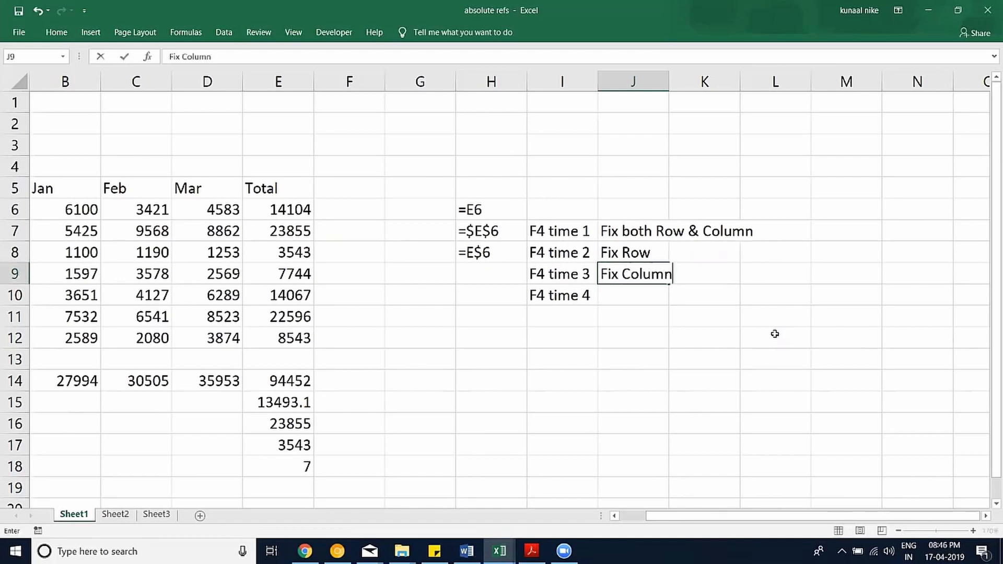
key(Return)
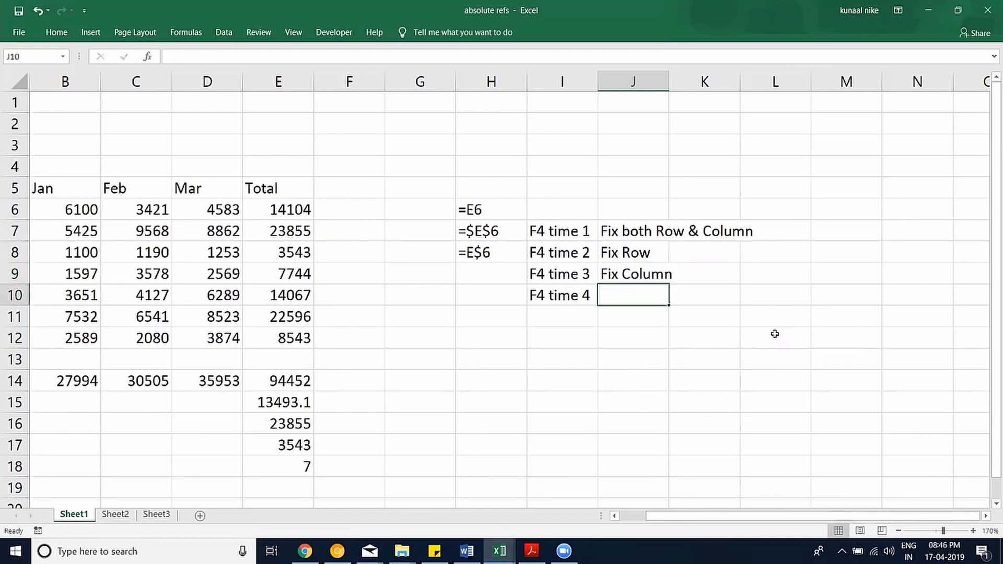
text(Normal)
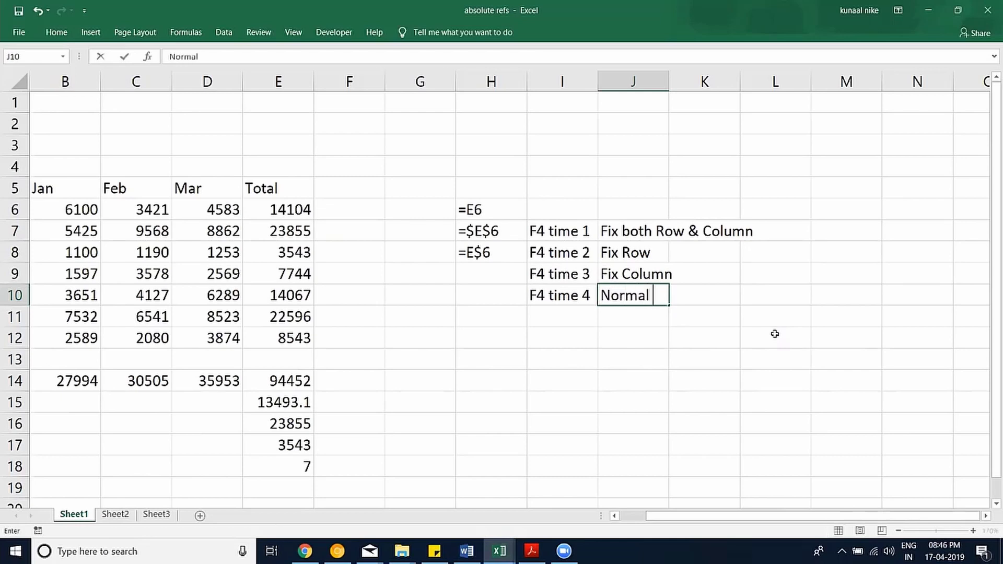
key(Return)
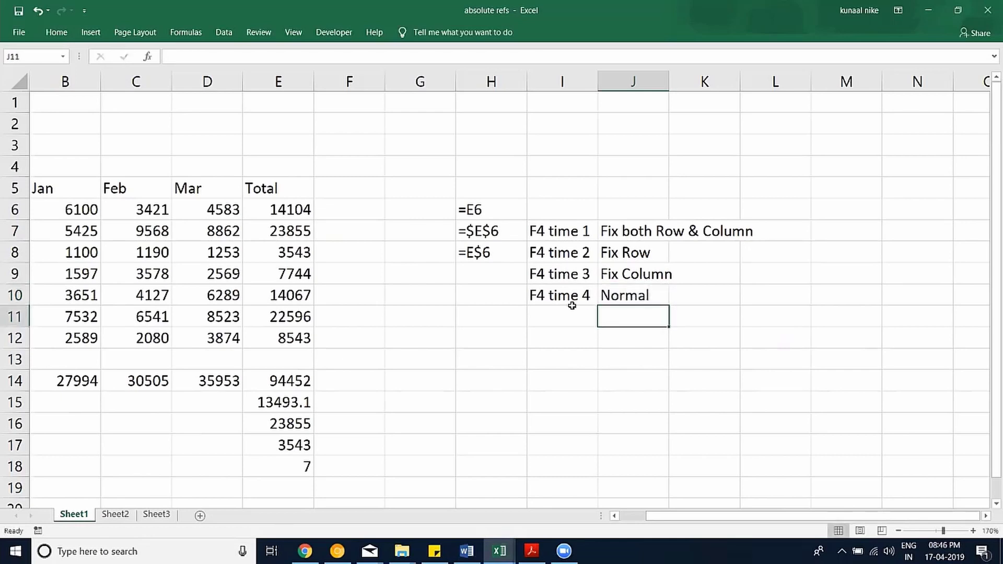
click(494, 273)
Enter the column-locked formula =$E6 in H9.
text(=)
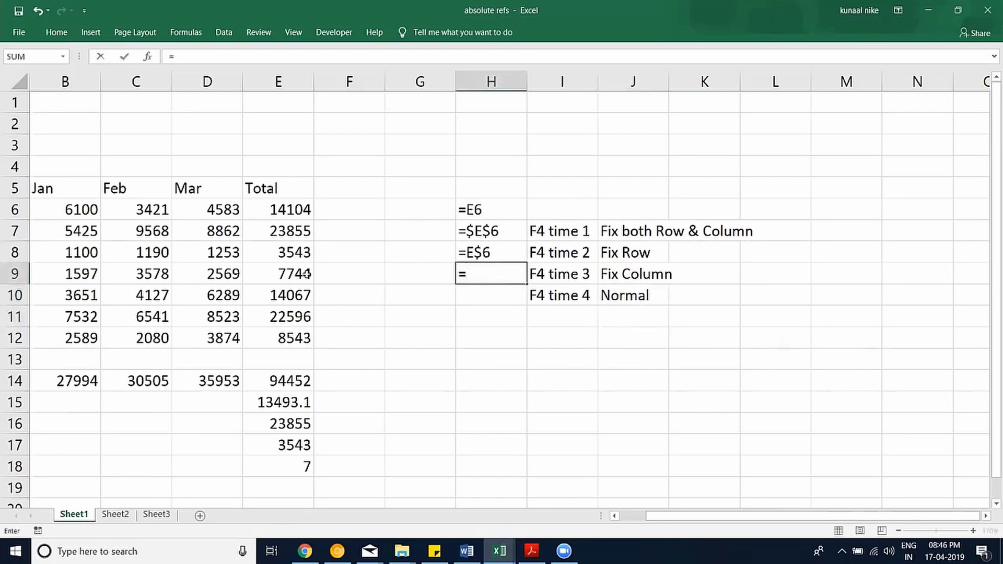
click(262, 205)
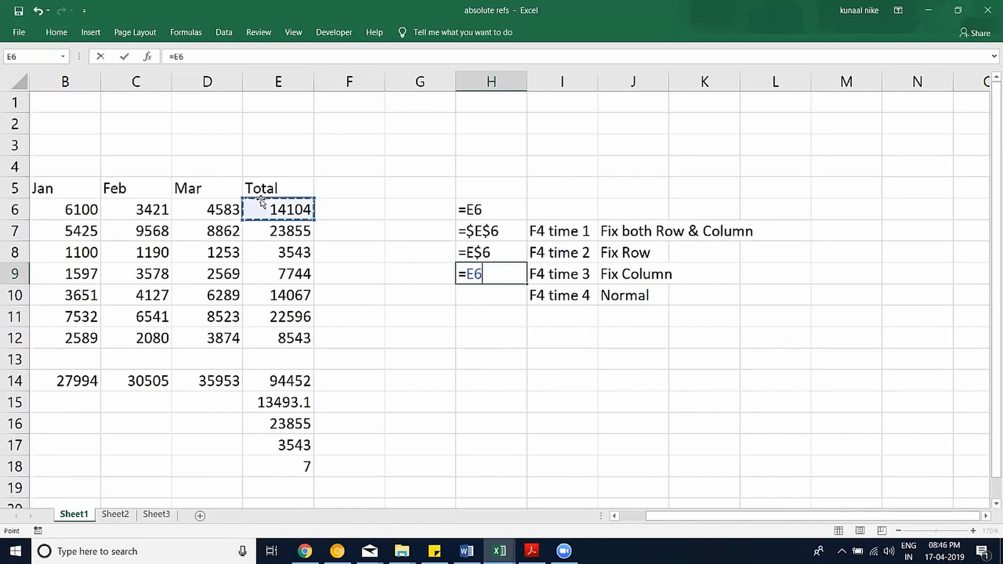
key(F4)
key(F4)
key(F4)
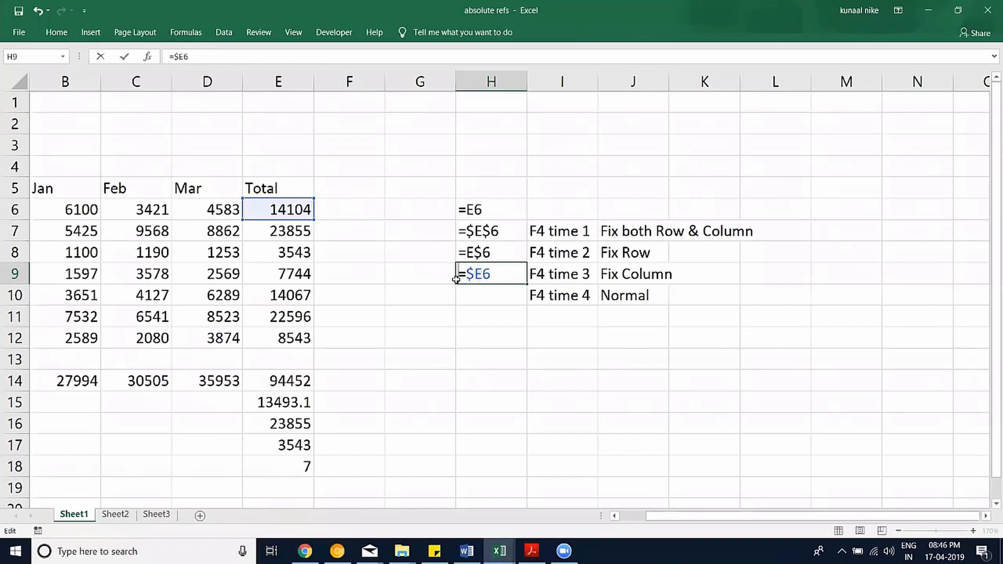
key(Return)
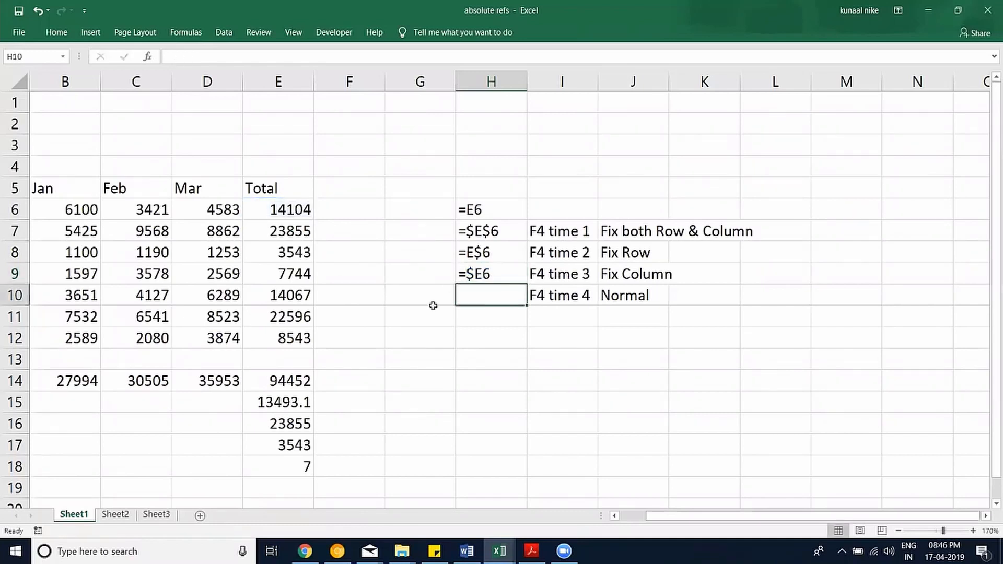
Store =E6 as visible text in H10 and scroll back toward column A.
text(=)
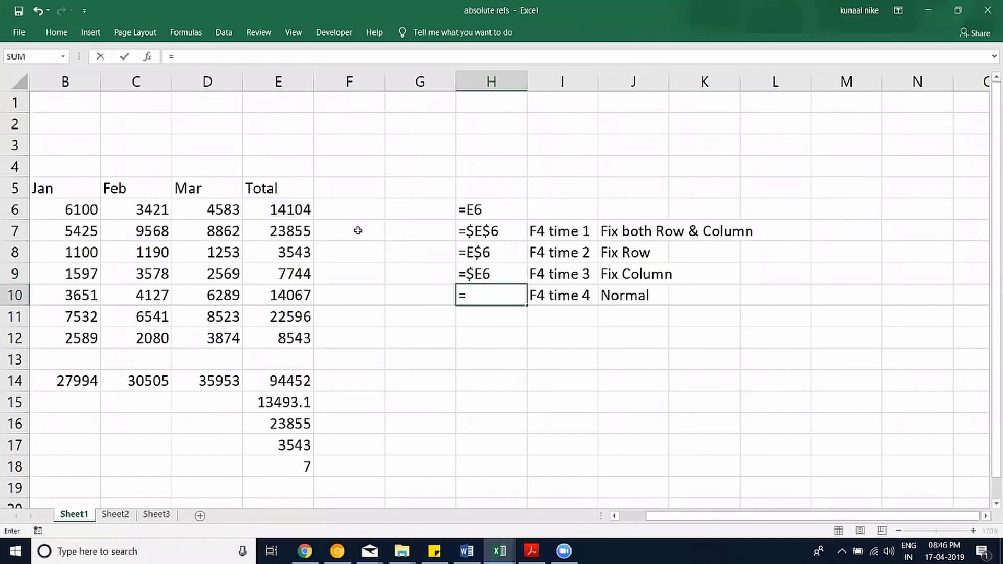
click(285, 210)
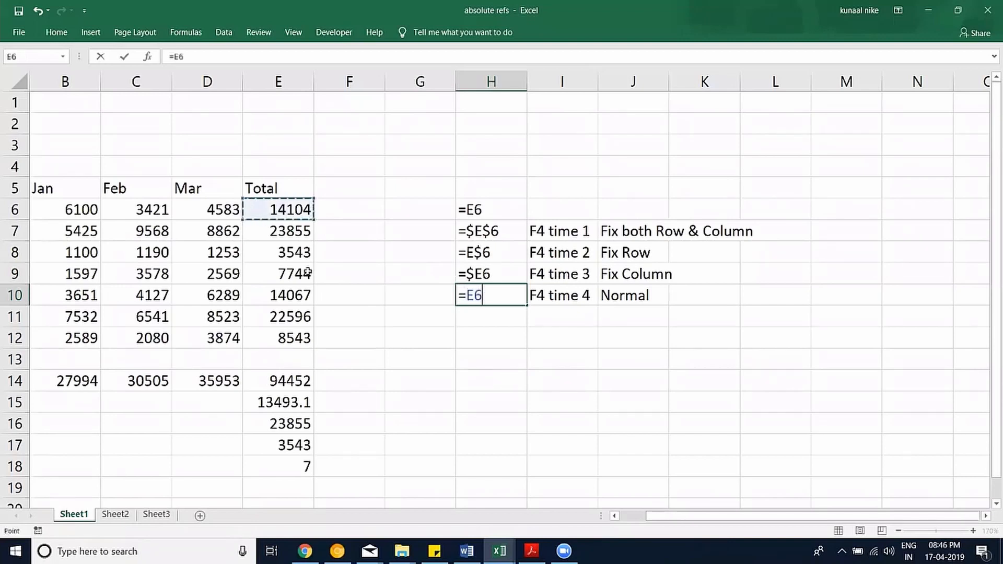
key(F4)
key(F4)
key(F4)
key(F4)
click(498, 351)
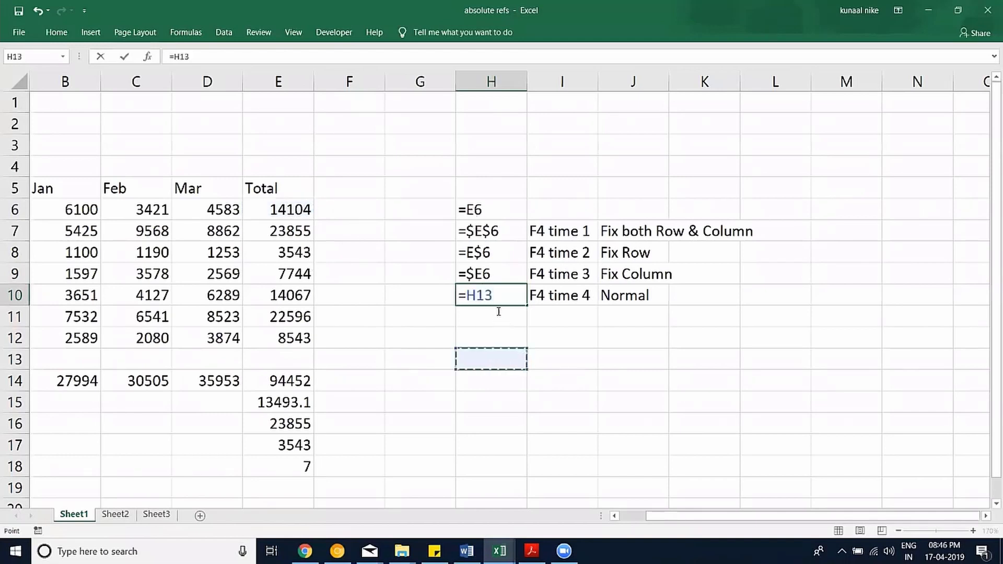
click(303, 214)
key(Return)
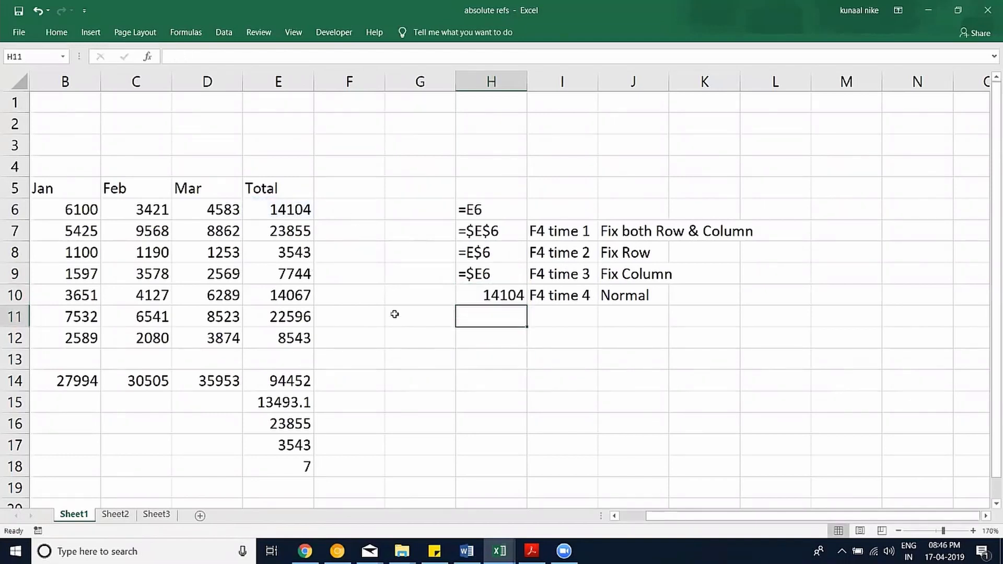
click(501, 298)
click(170, 57)
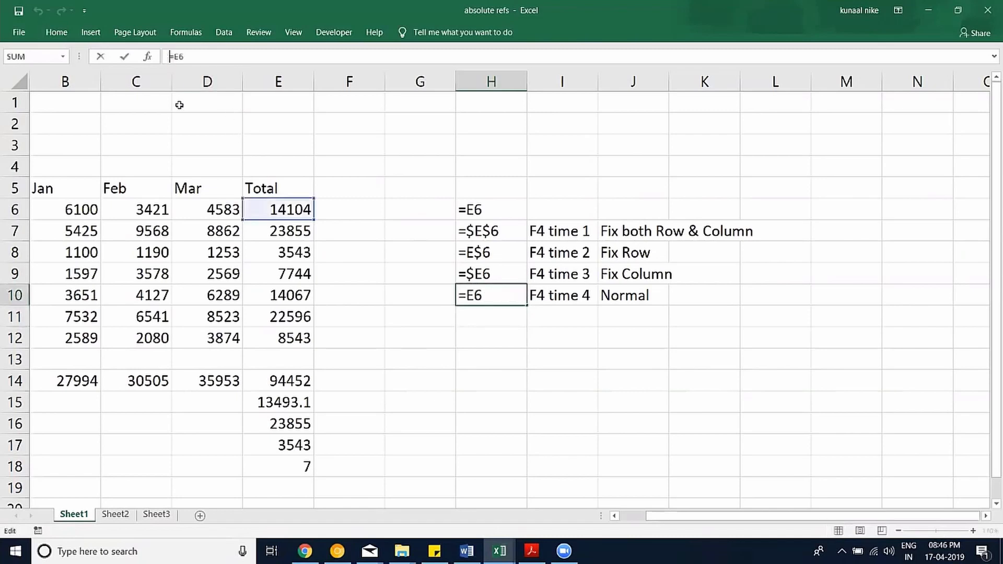
text(')
key(Return)
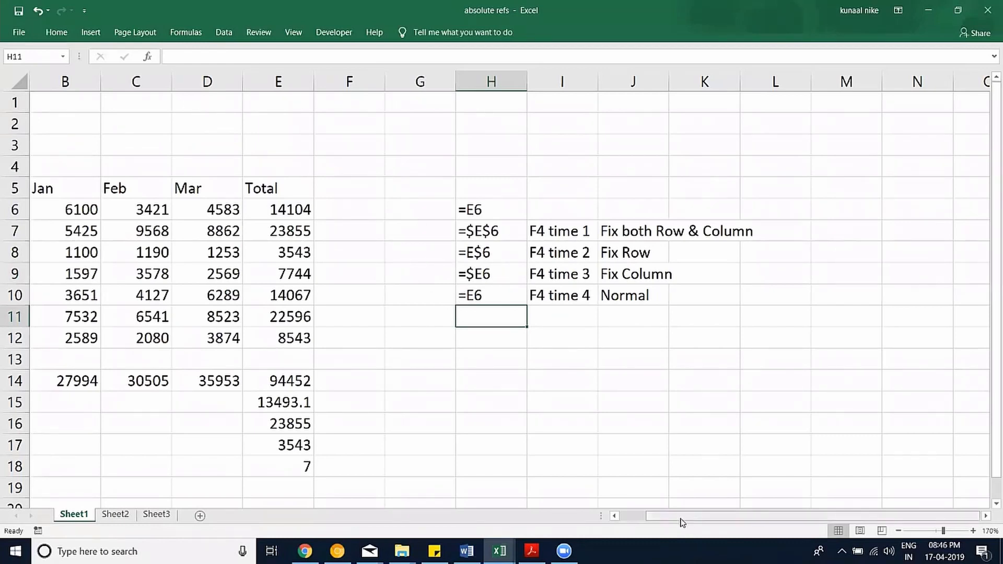
drag(669, 519, 629, 522)
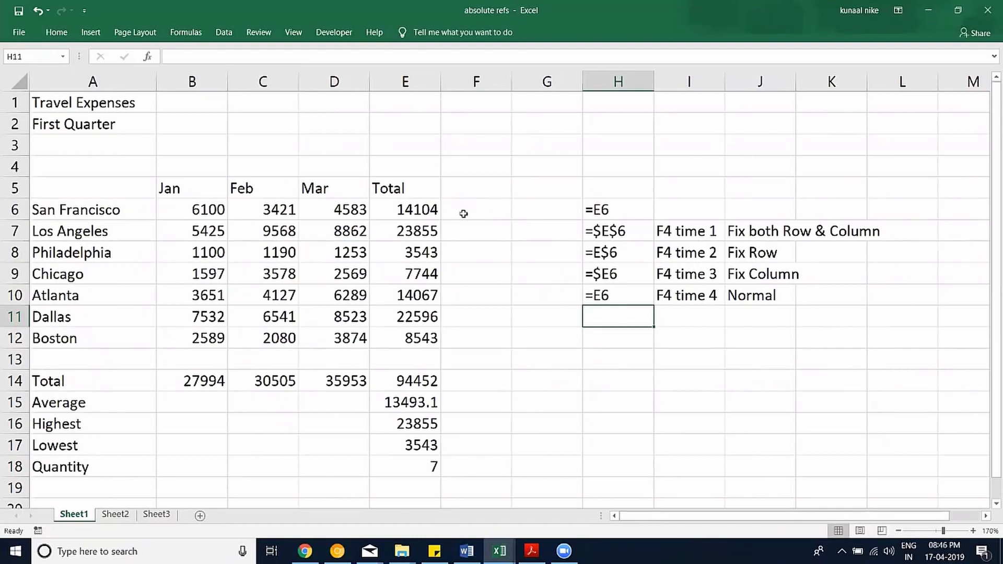
Insert a blank column at G, then review the city totals in E6:E12 and E14.
right_click(538, 89)
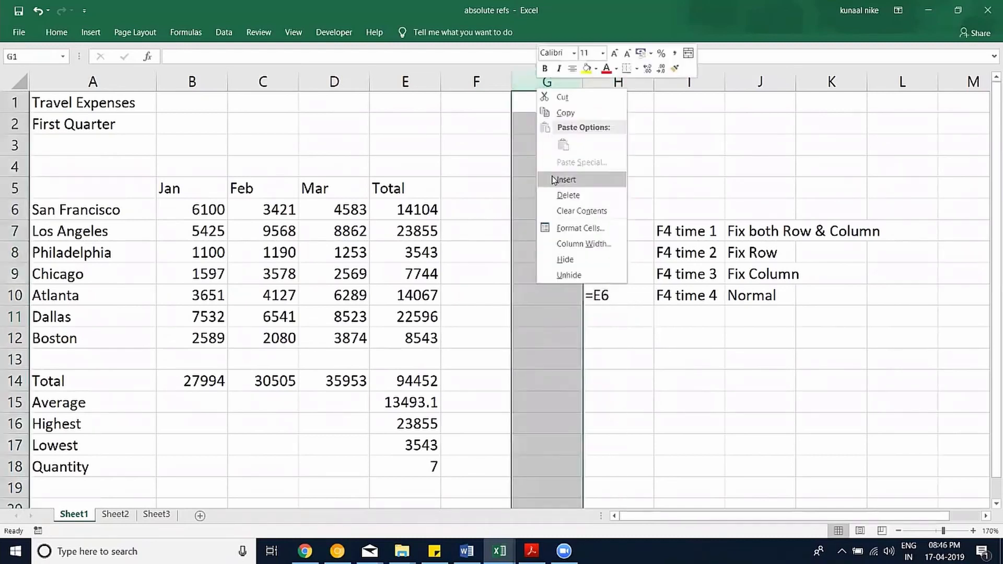
click(554, 179)
click(491, 214)
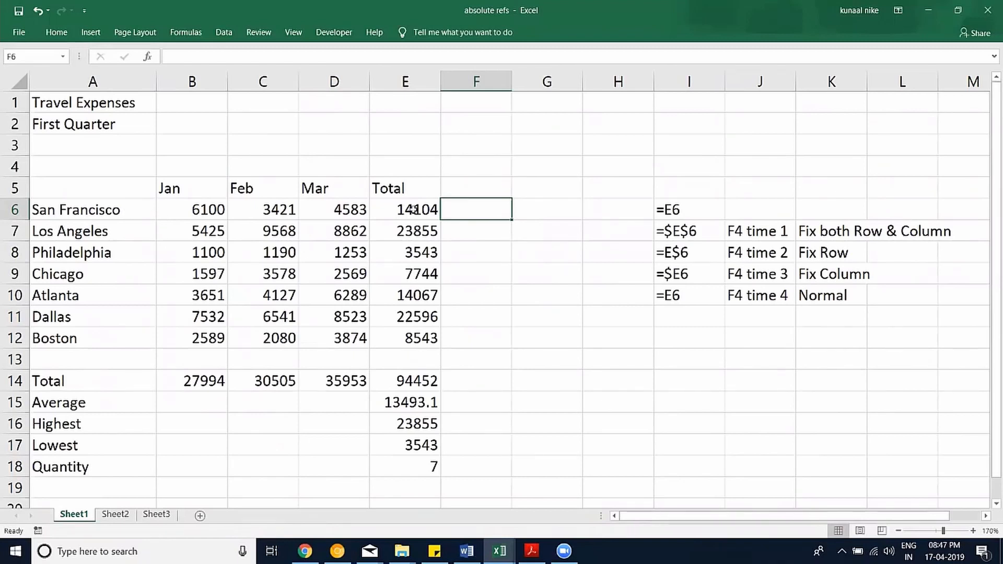
drag(413, 209, 416, 323)
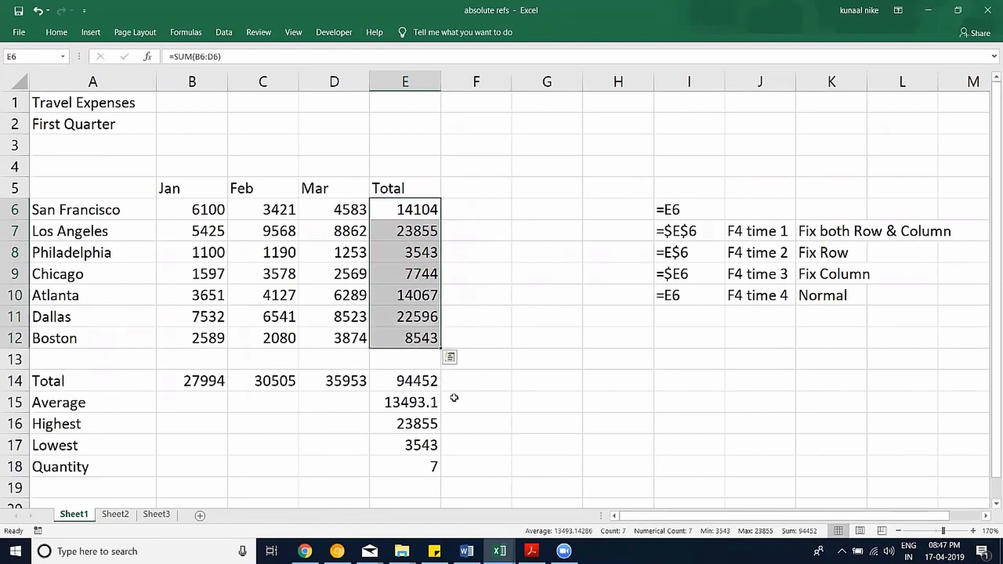
click(401, 379)
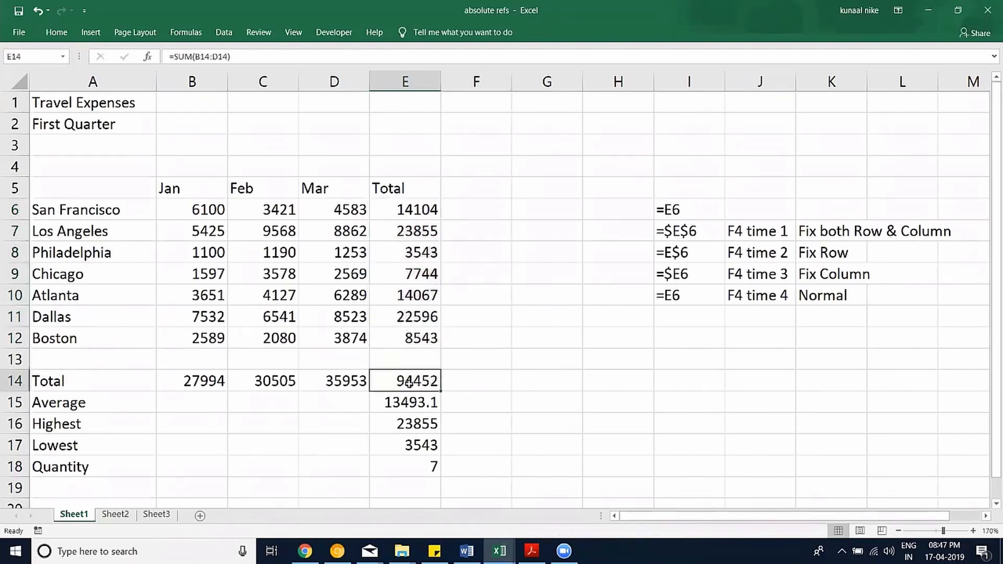
click(477, 211)
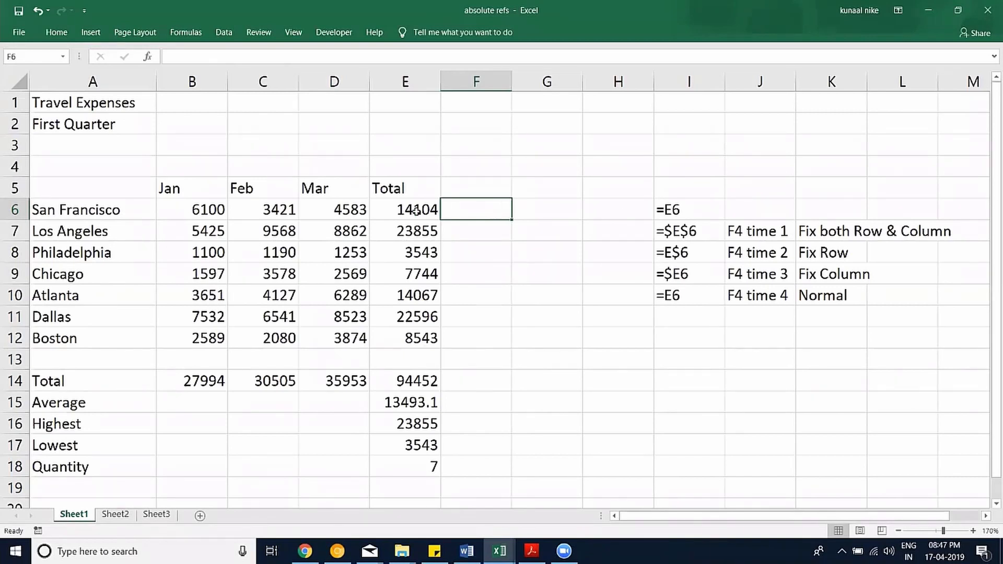
click(393, 209)
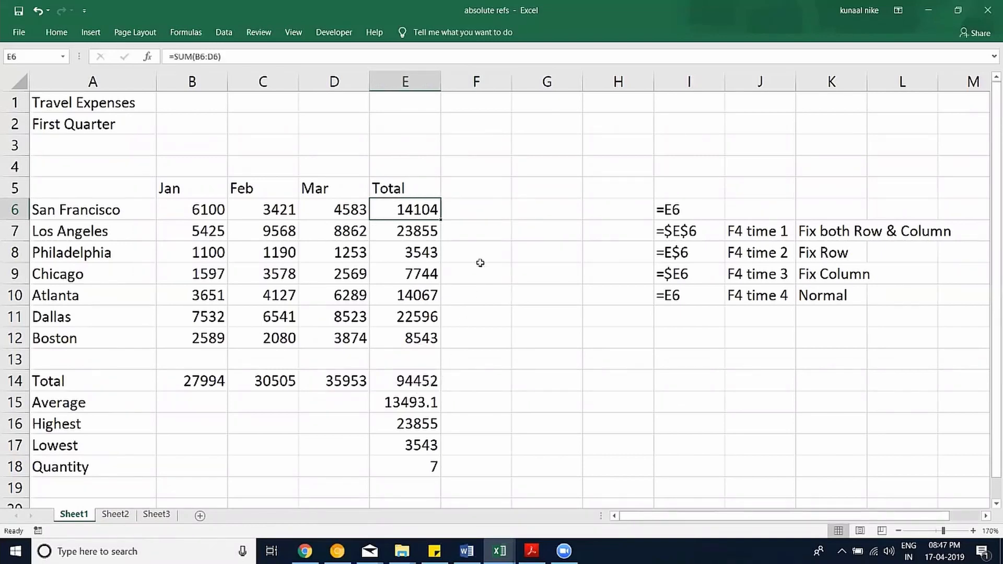
click(482, 208)
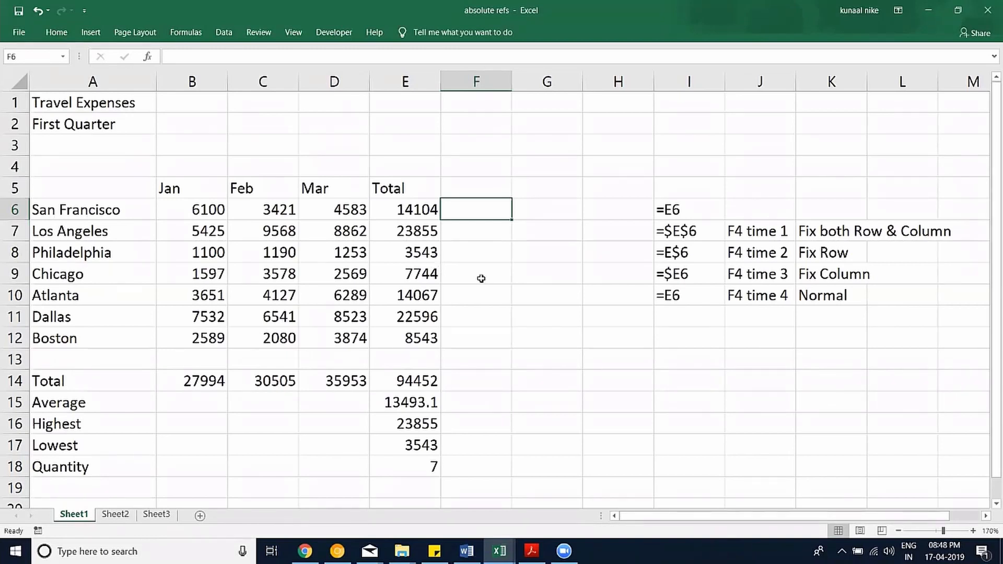
Enter =E6/E14 in F6 for San Francisco's share of the grand total.
text(=)
key(Left)
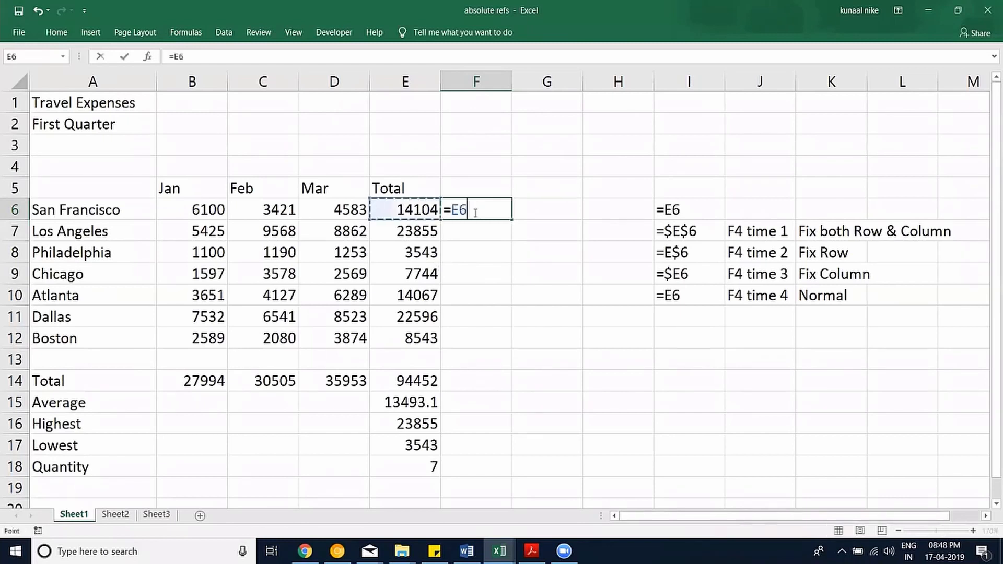
text(/)
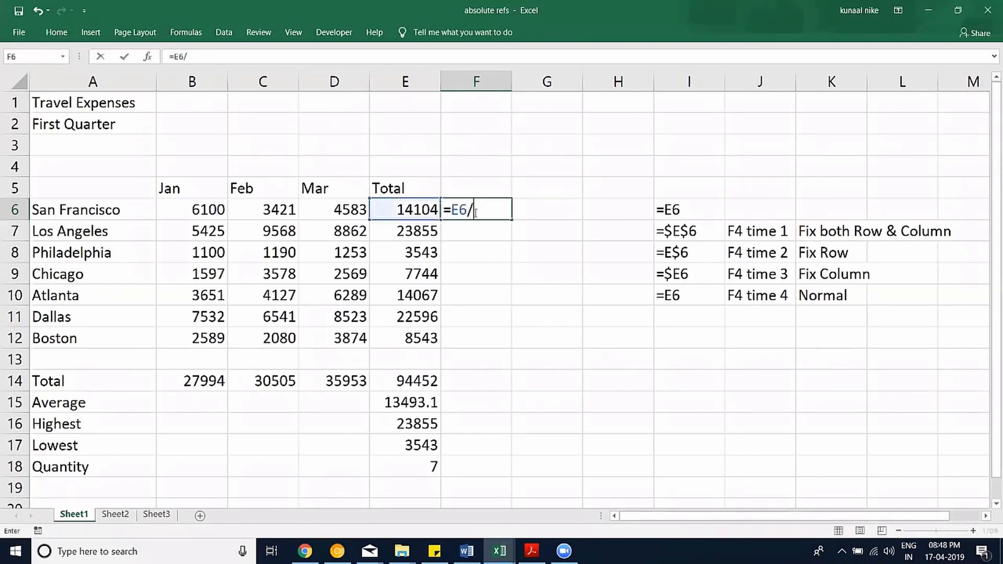
click(413, 389)
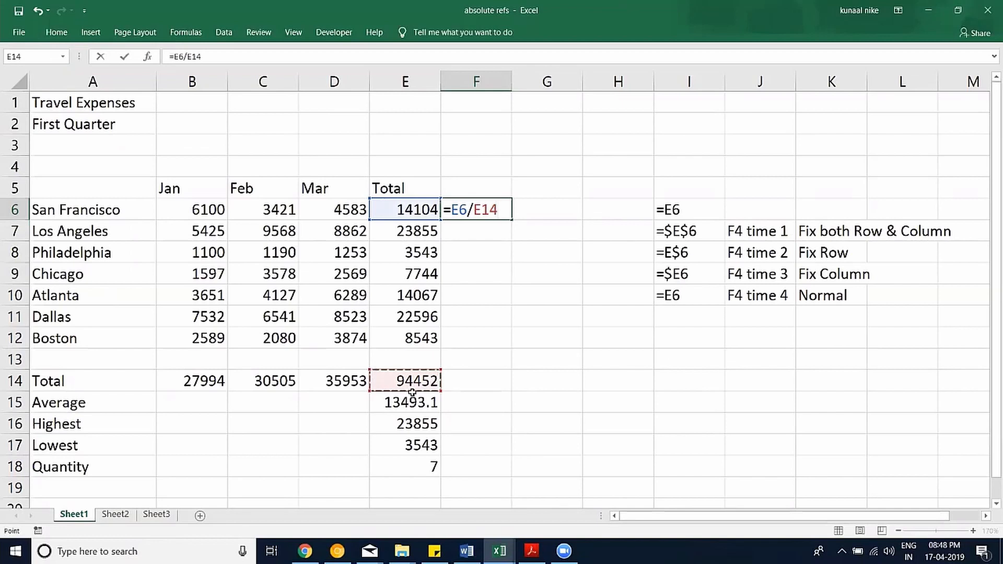
key(Return)
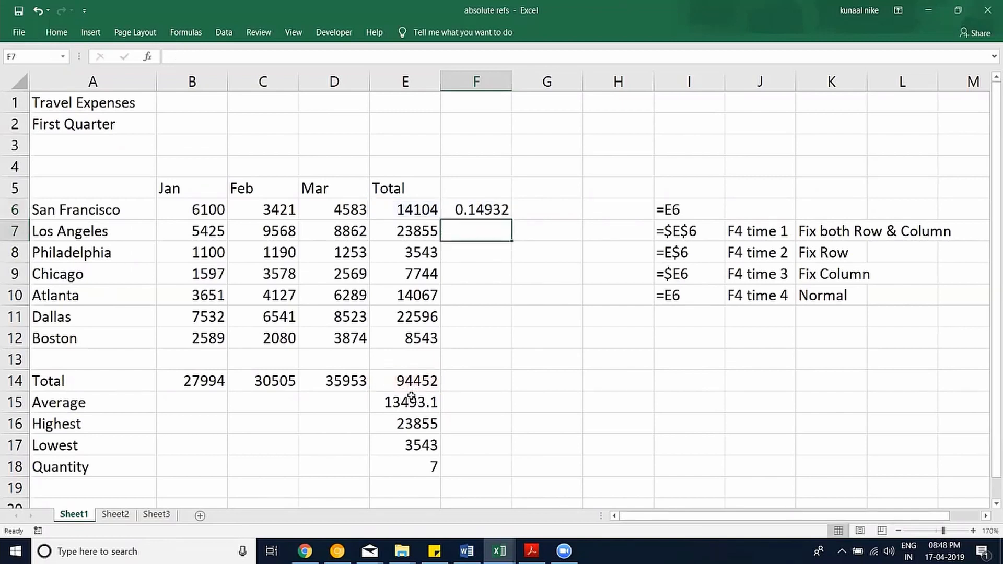
Format F6 as a percentage with one decimal place, showing 14.9%.
click(447, 204)
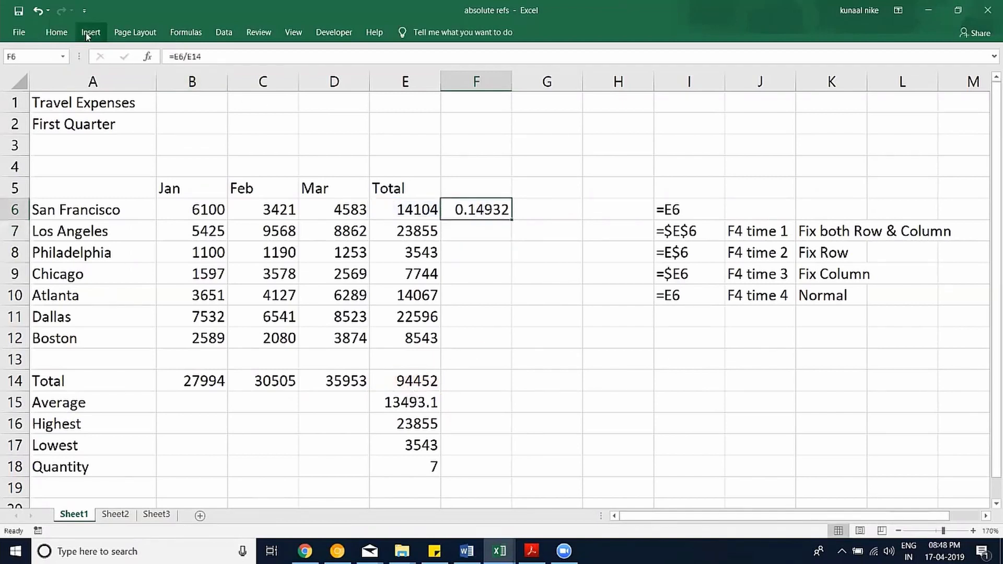
click(57, 32)
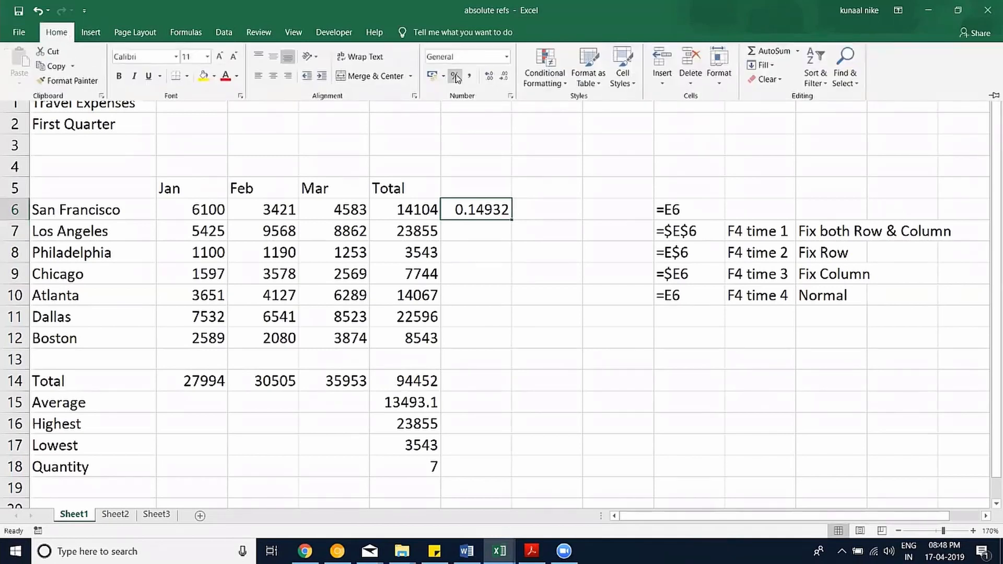
click(454, 76)
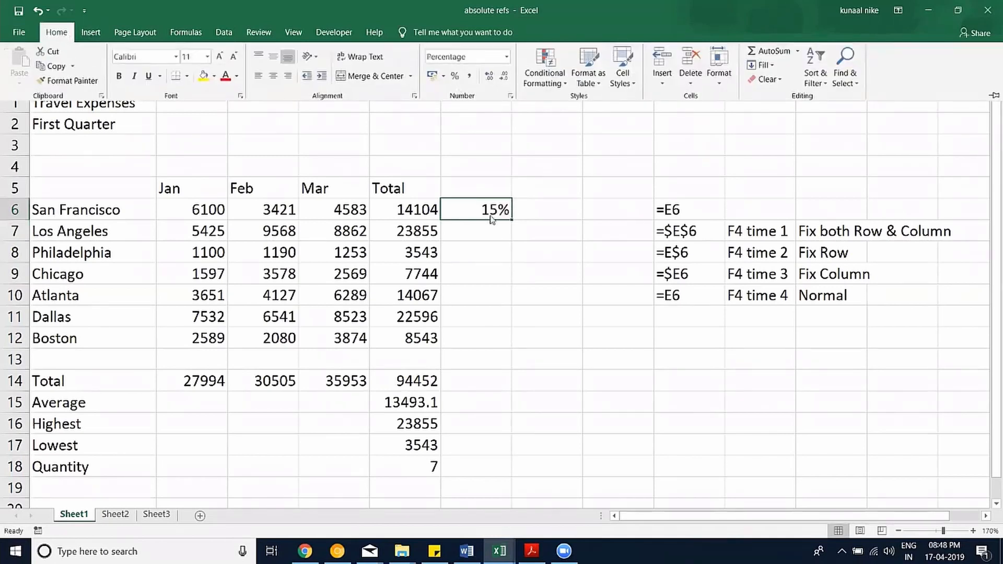
click(489, 76)
click(486, 214)
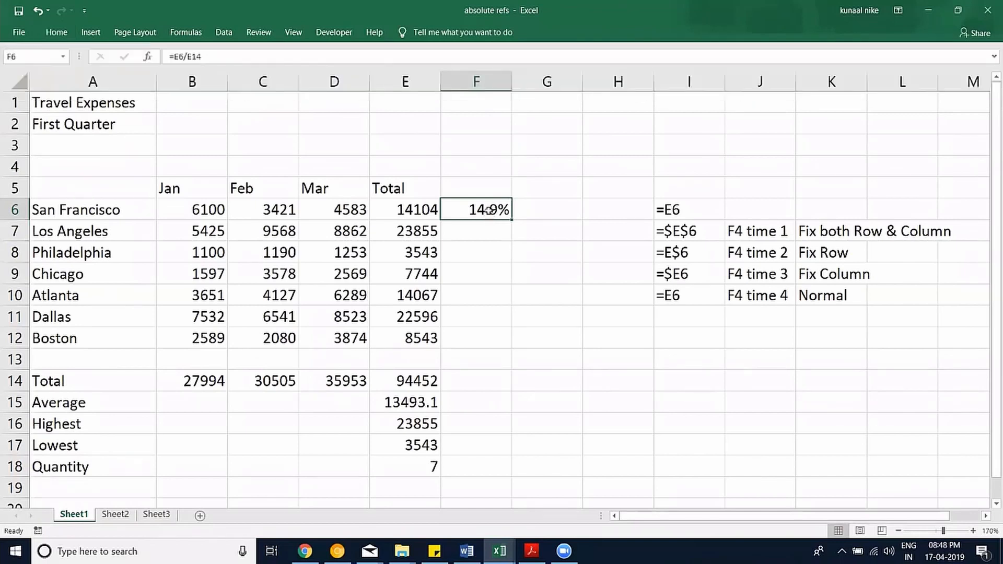
Fill F6's =E6/E14 down to F12, producing wrong shares and #DIV/0! errors.
double_click(486, 210)
key(Escape)
drag(130, 223, 119, 331)
click(490, 229)
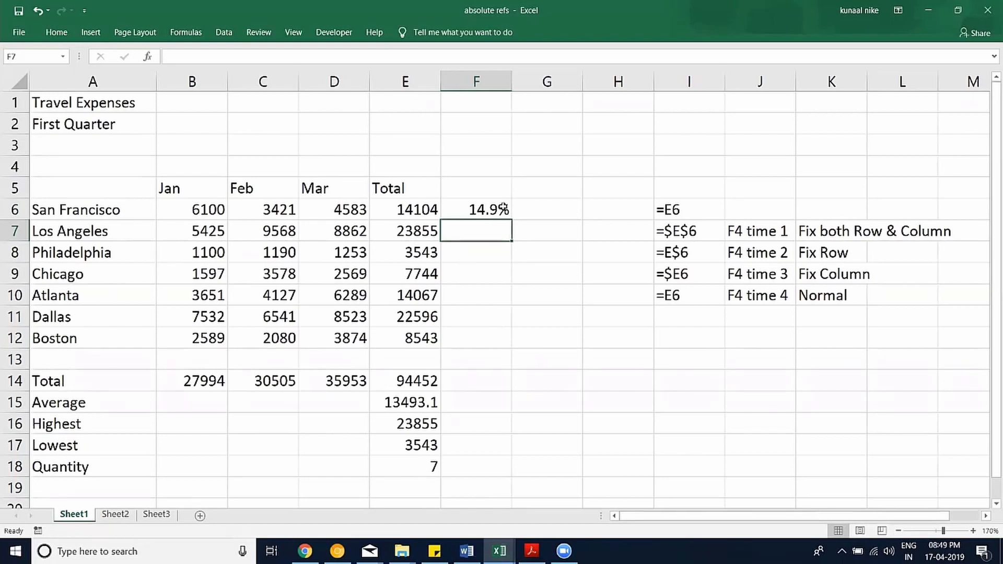
click(503, 210)
drag(512, 220, 499, 346)
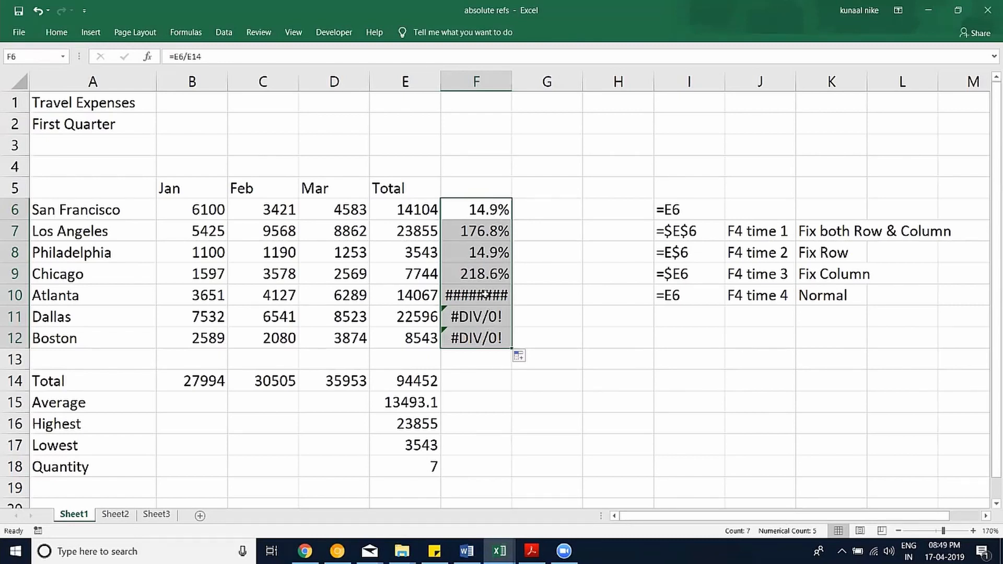
drag(485, 295, 483, 339)
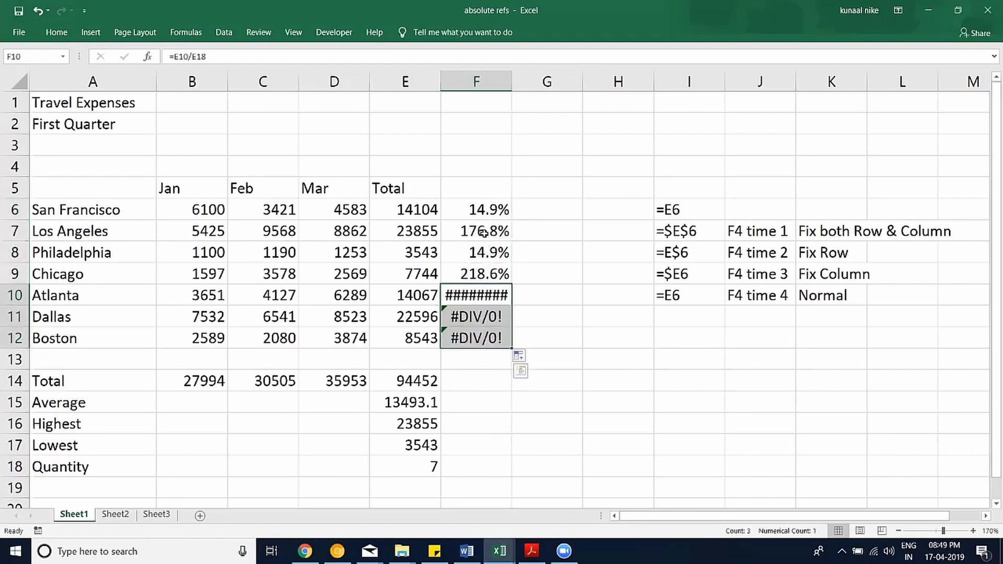
drag(484, 233, 491, 271)
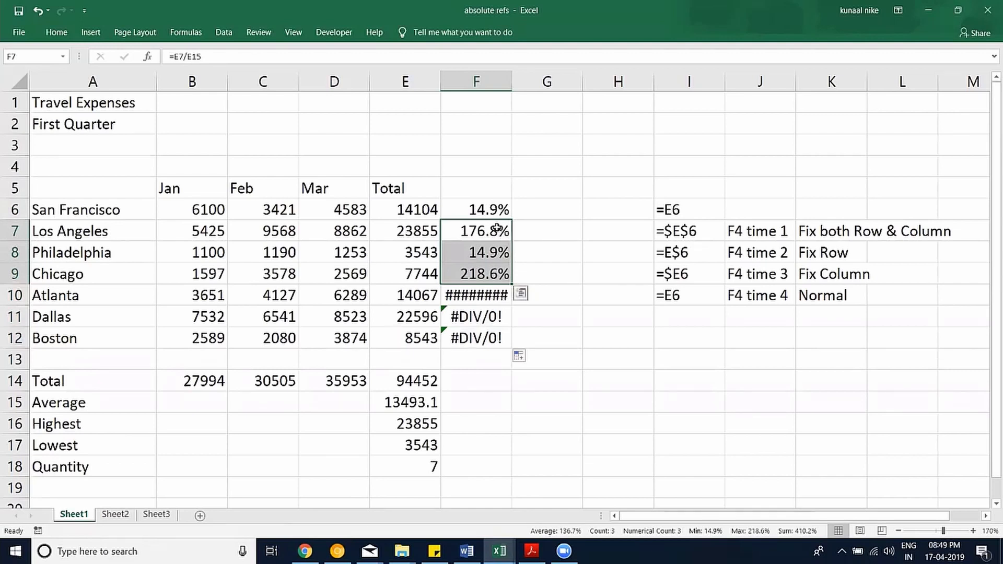
key(Up)
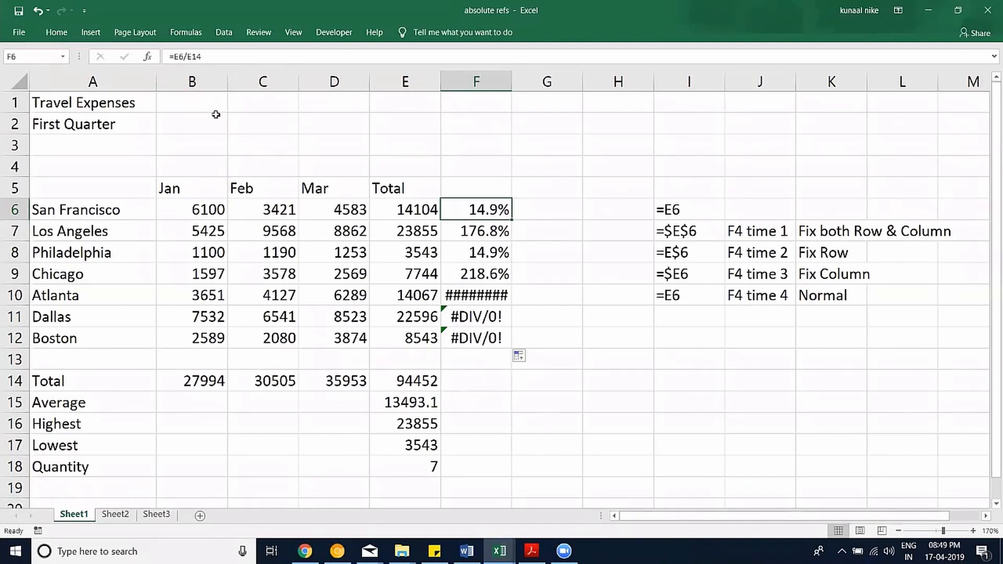
Make F6's divisor absolute so it reads =E6/$E$14, still showing 14.9%.
click(196, 56)
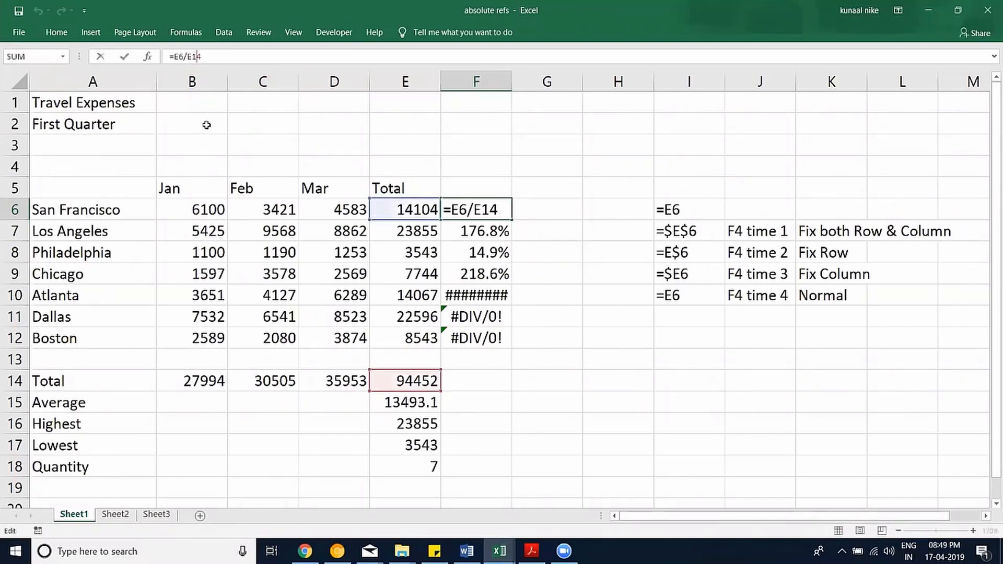
key(F4)
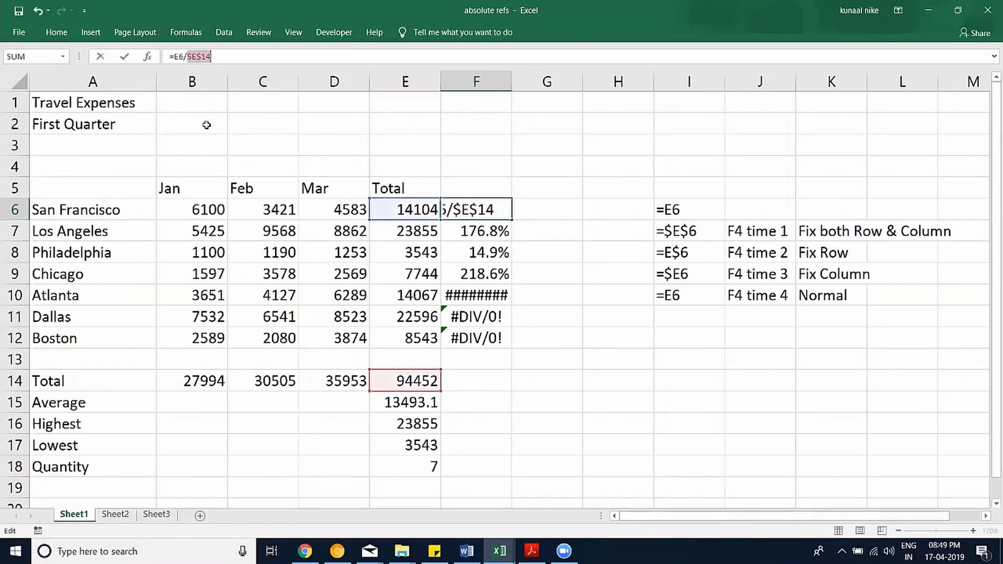
key(Return)
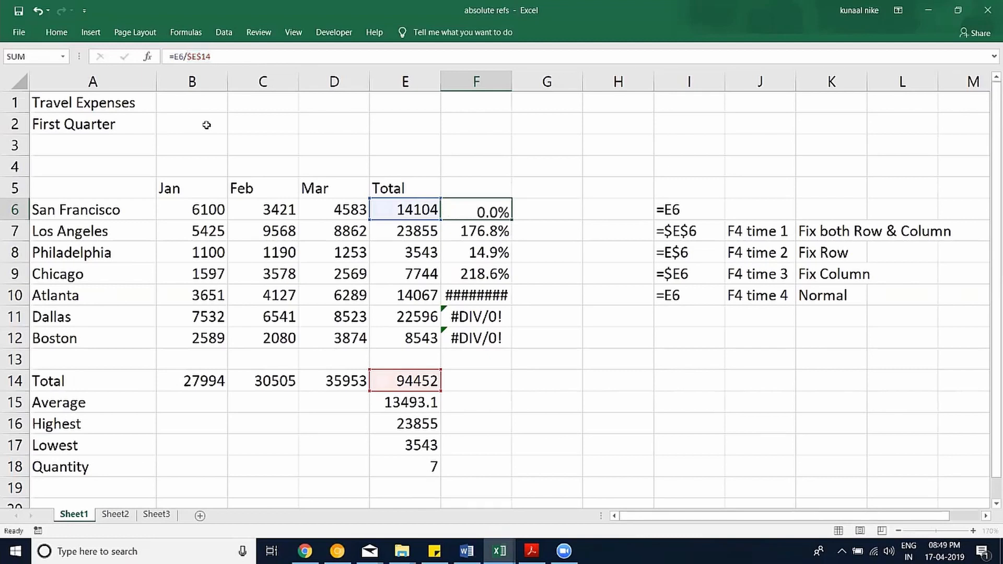
Inspect F7's formula and compare its references with F6's, leaving both unchanged.
double_click(503, 233)
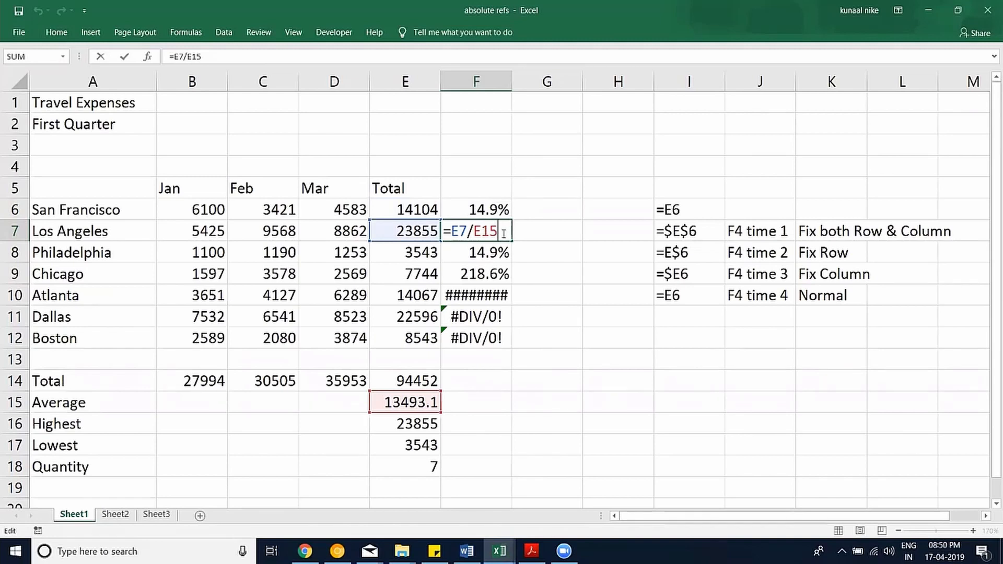
key(ctrl+Return)
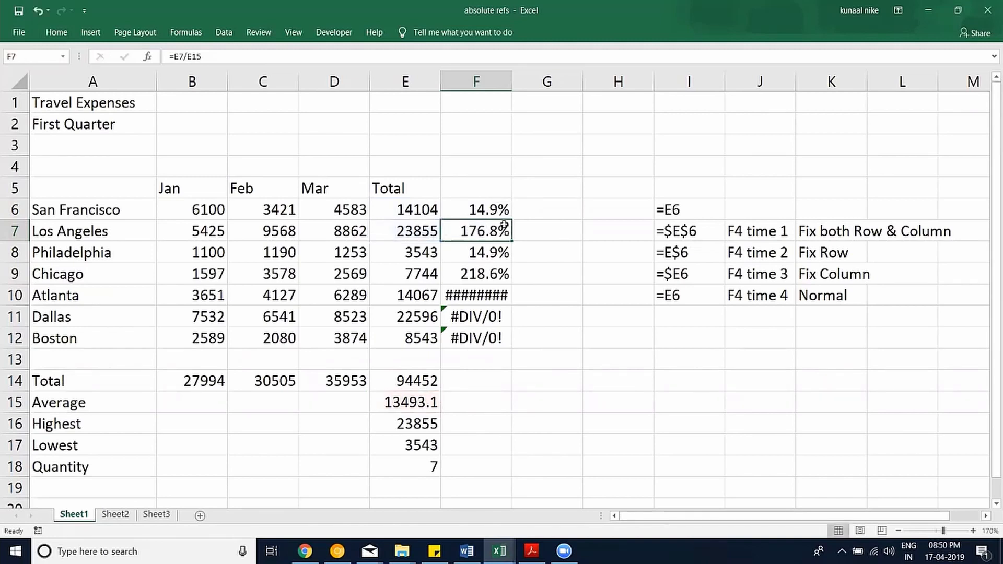
click(478, 211)
double_click(473, 213)
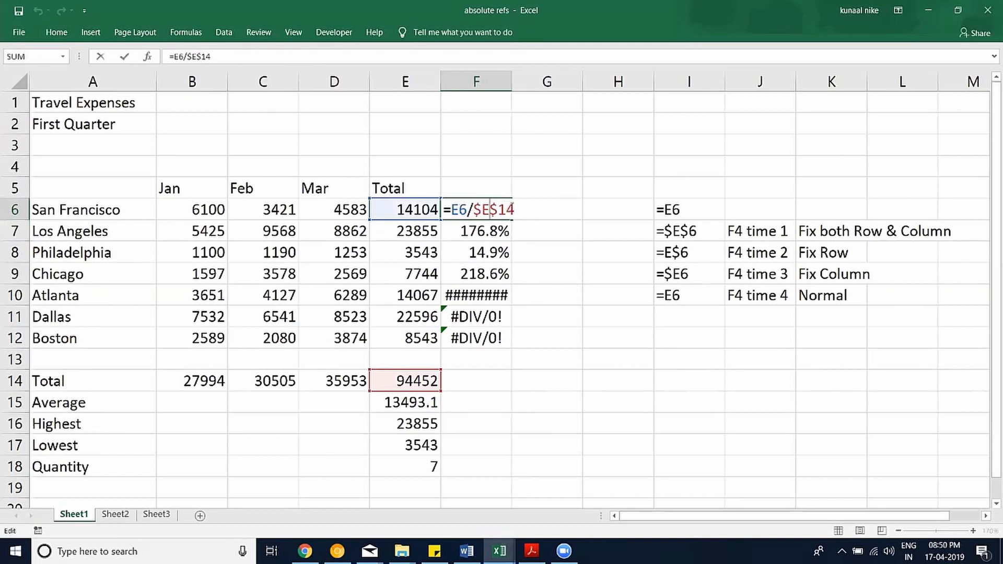
click(490, 230)
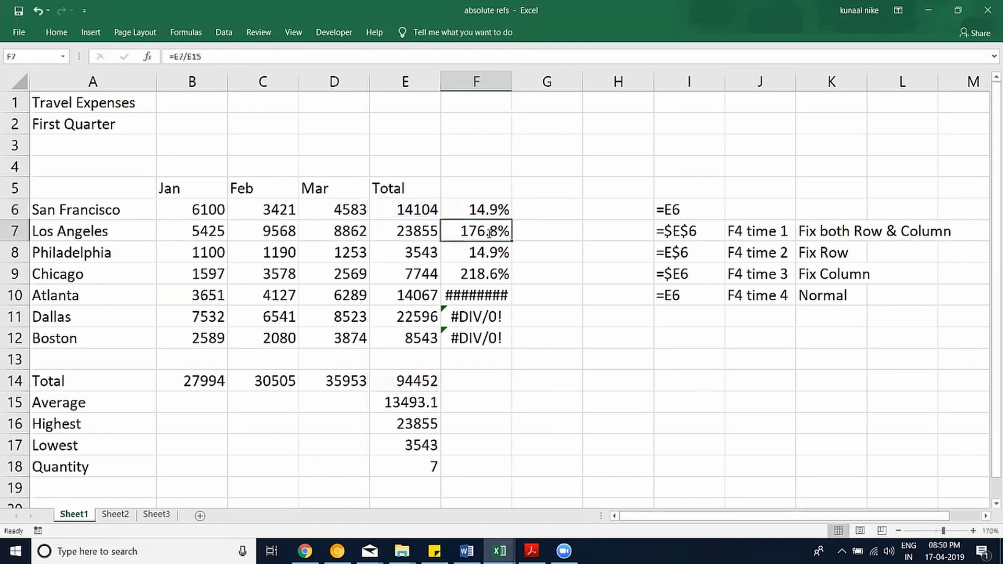
double_click(489, 233)
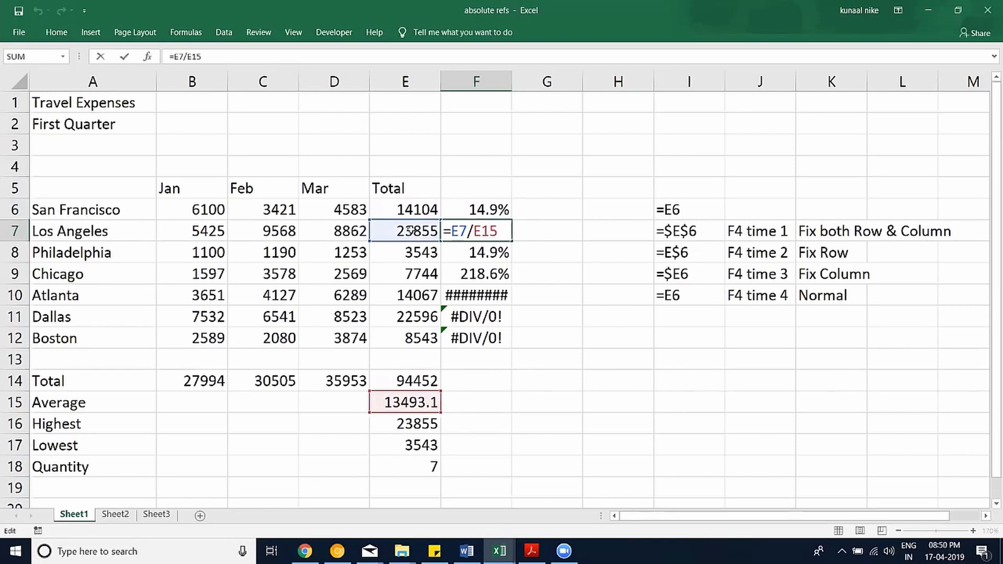
key(Escape)
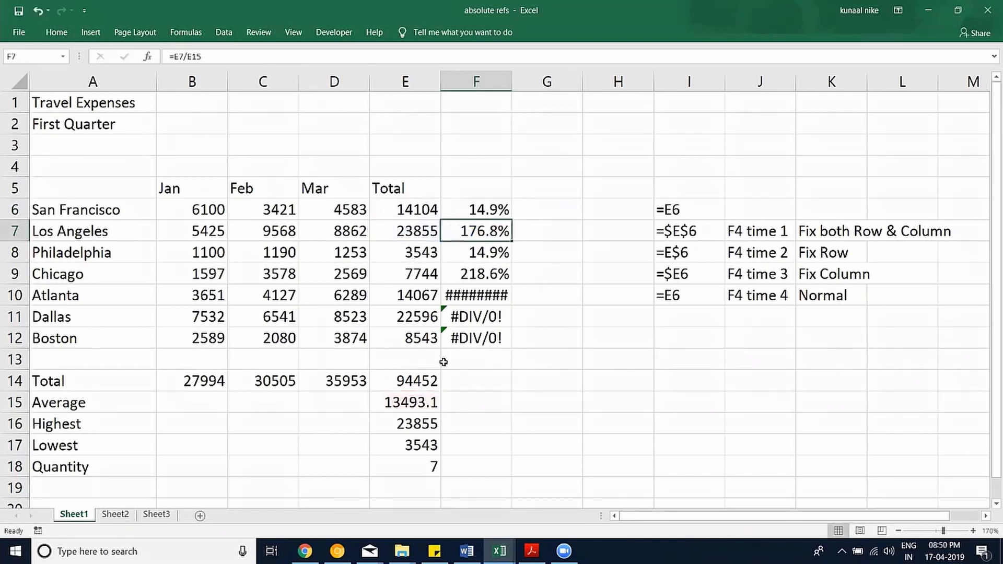
Check the divisors of F7, F8 and F9 against the E14 total, discarding each edit.
double_click(477, 229)
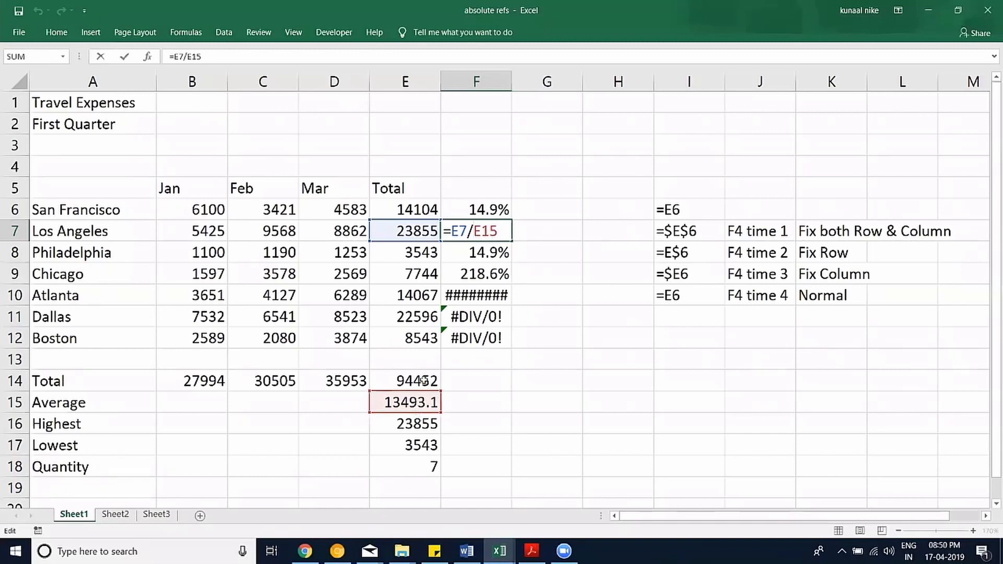
click(419, 380)
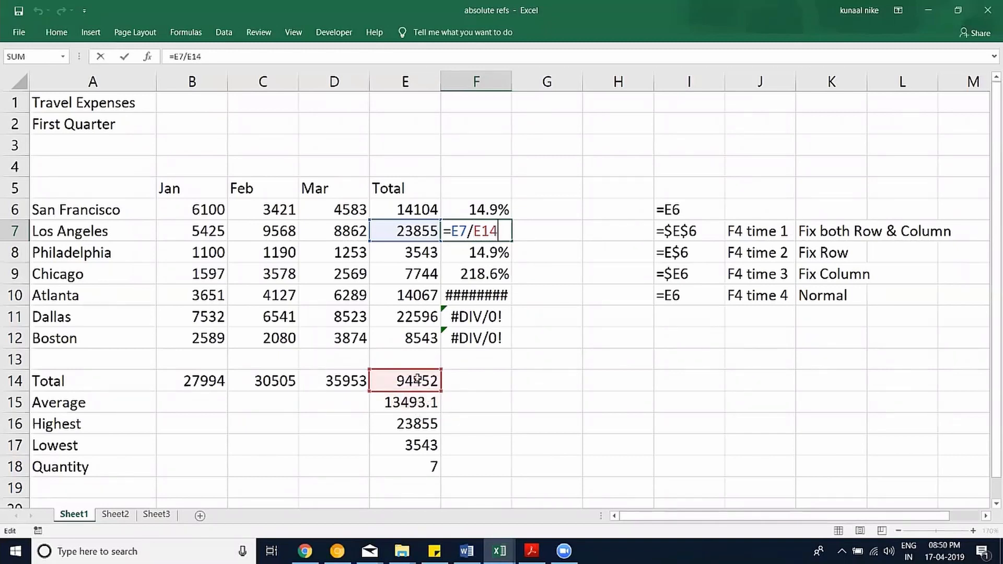
key(Return)
double_click(486, 253)
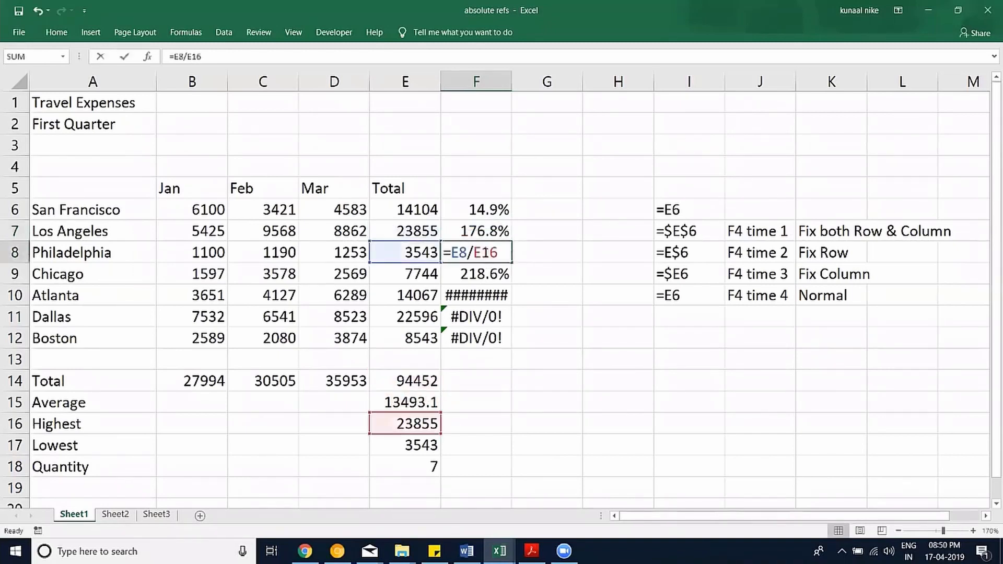
click(417, 384)
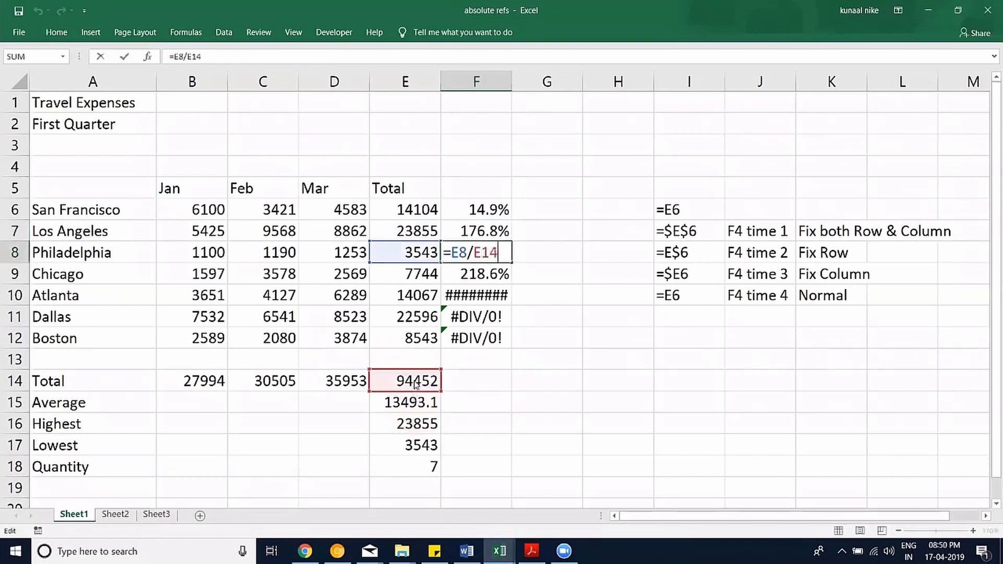
key(Return)
double_click(486, 274)
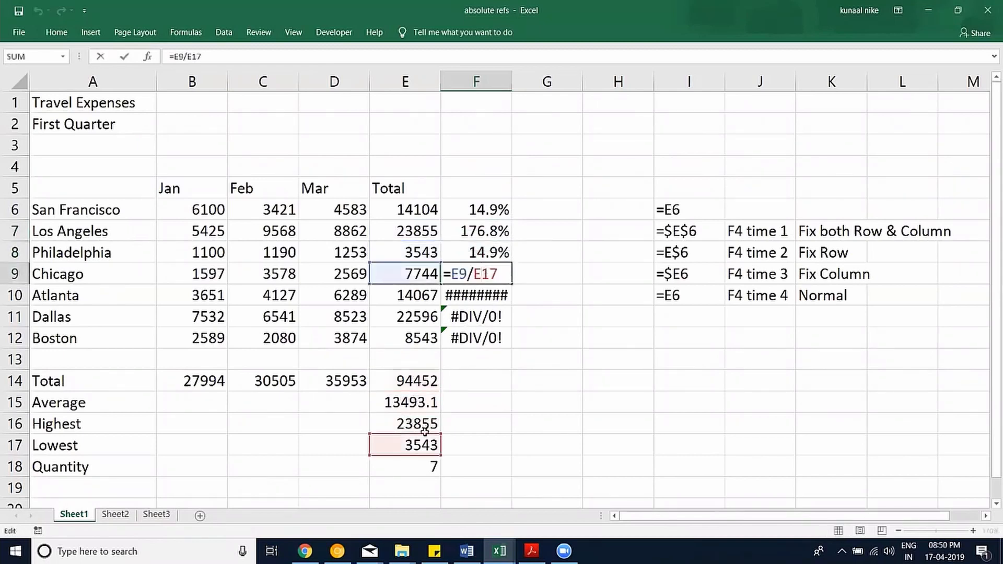
click(418, 382)
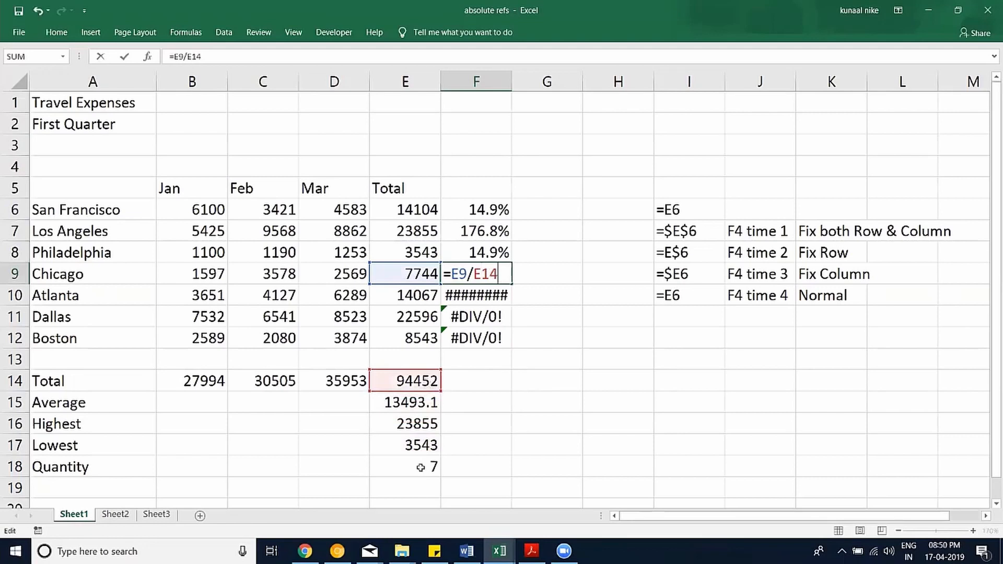
key(Escape)
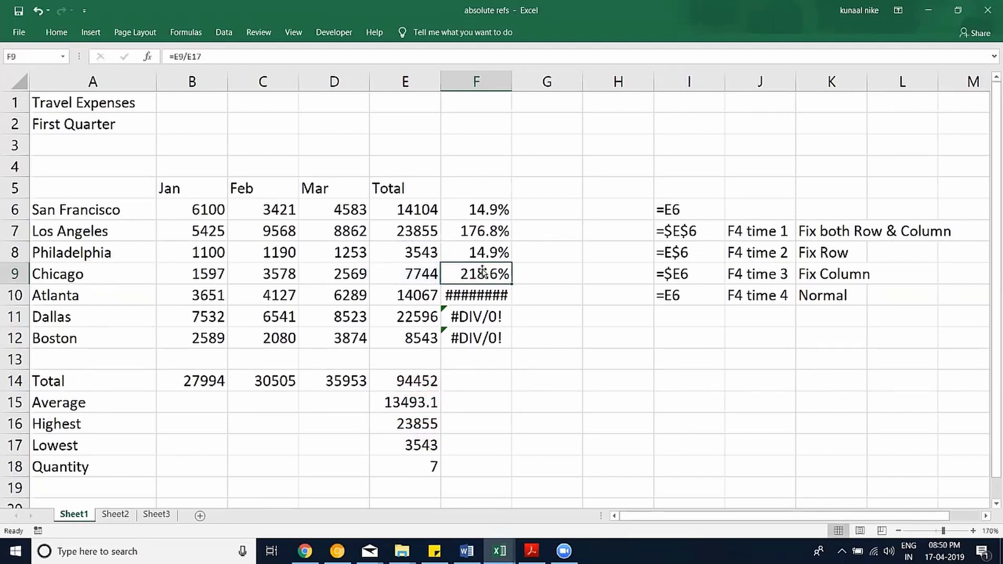
Re-edit F6, toggling the divisor between E14 and $E$14, and confirm =E6/$E$14.
click(491, 209)
double_click(481, 209)
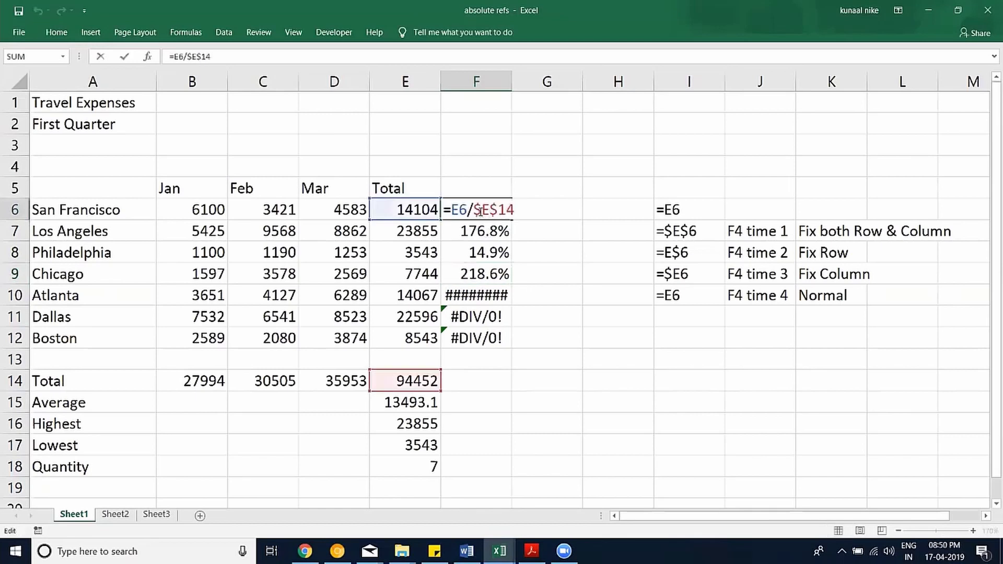
drag(474, 209, 524, 212)
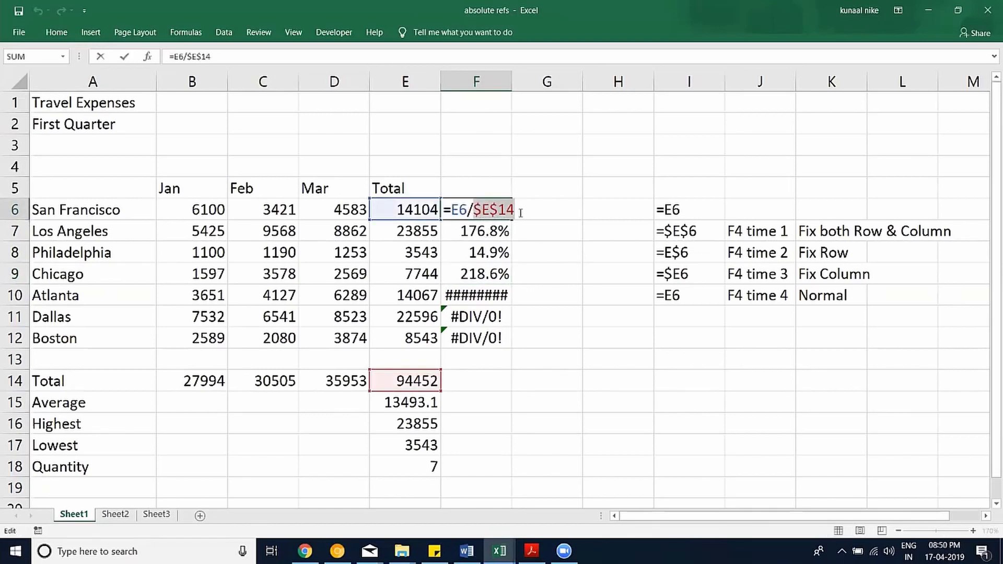
key(F4)
key(F4)
key(F4)
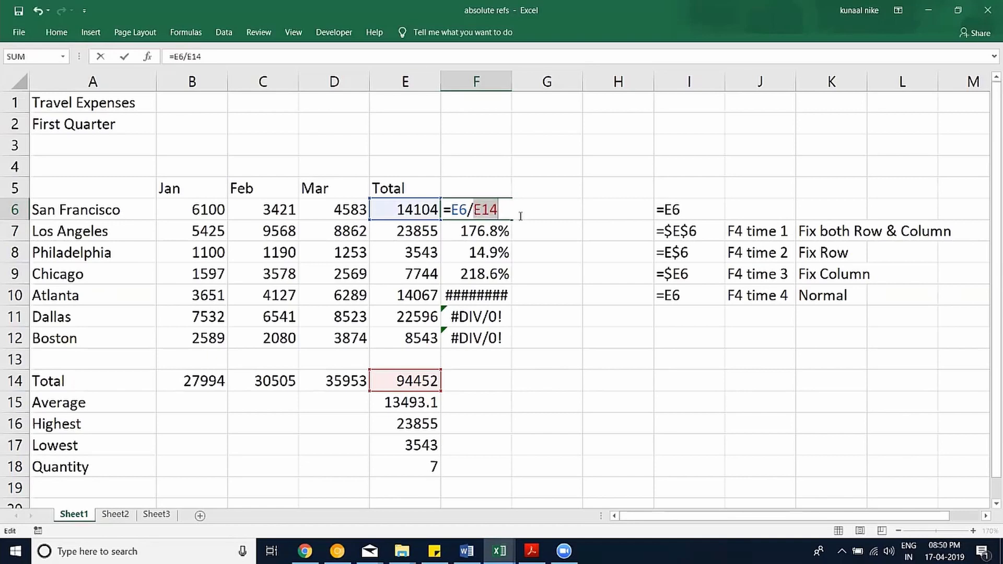
key(F4)
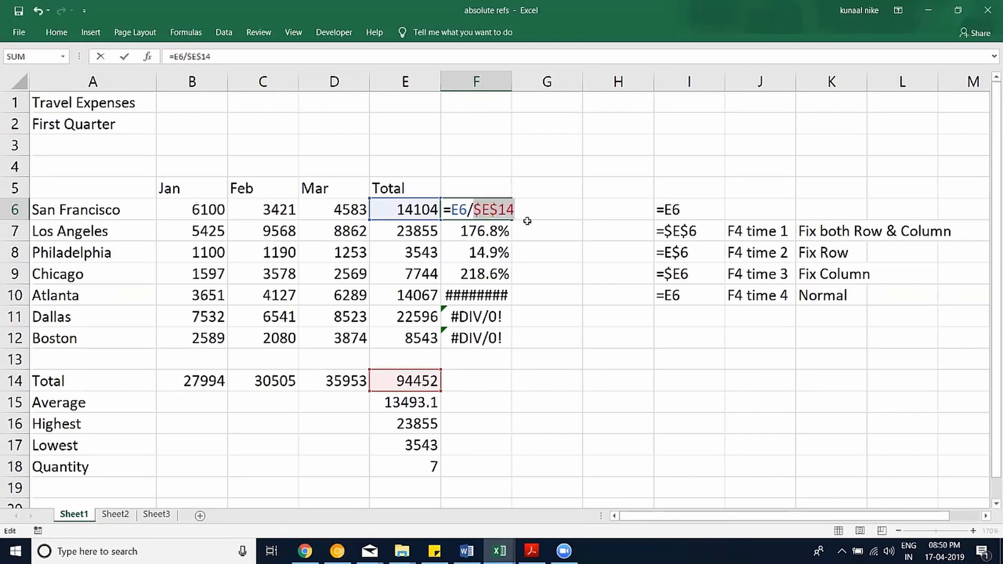
key(Return)
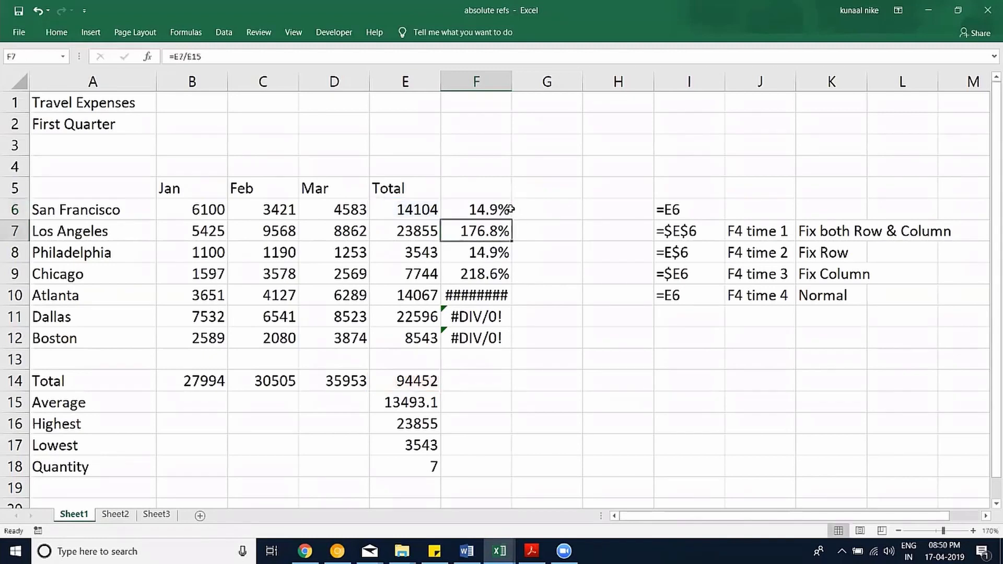
click(507, 210)
drag(513, 220, 511, 349)
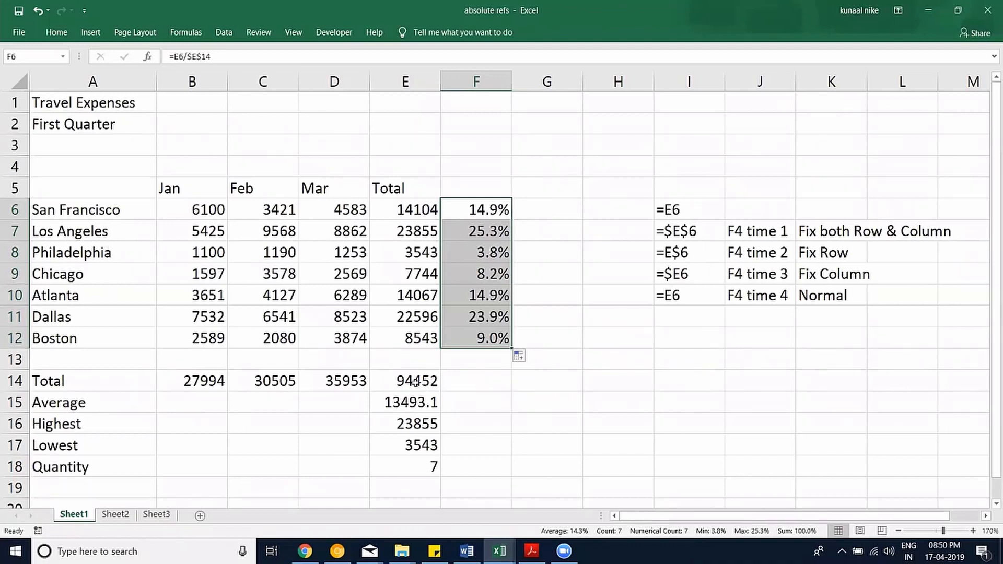
double_click(485, 339)
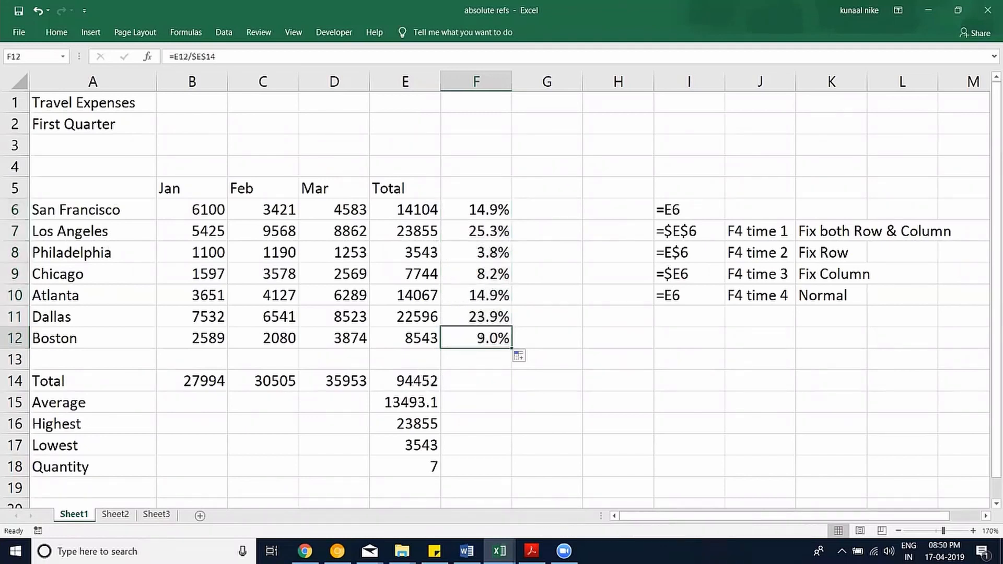
key(Escape)
double_click(490, 318)
double_click(486, 209)
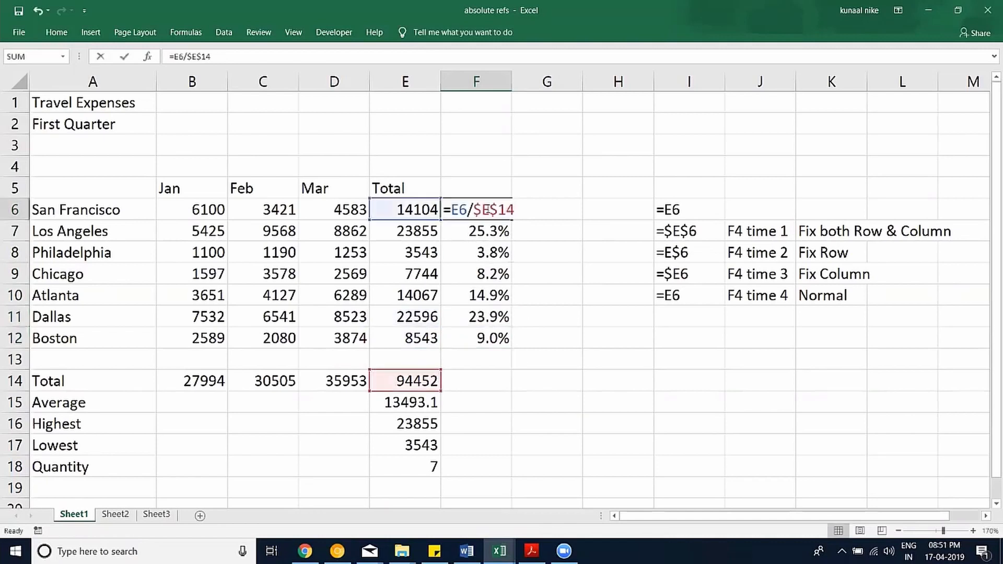
key(Escape)
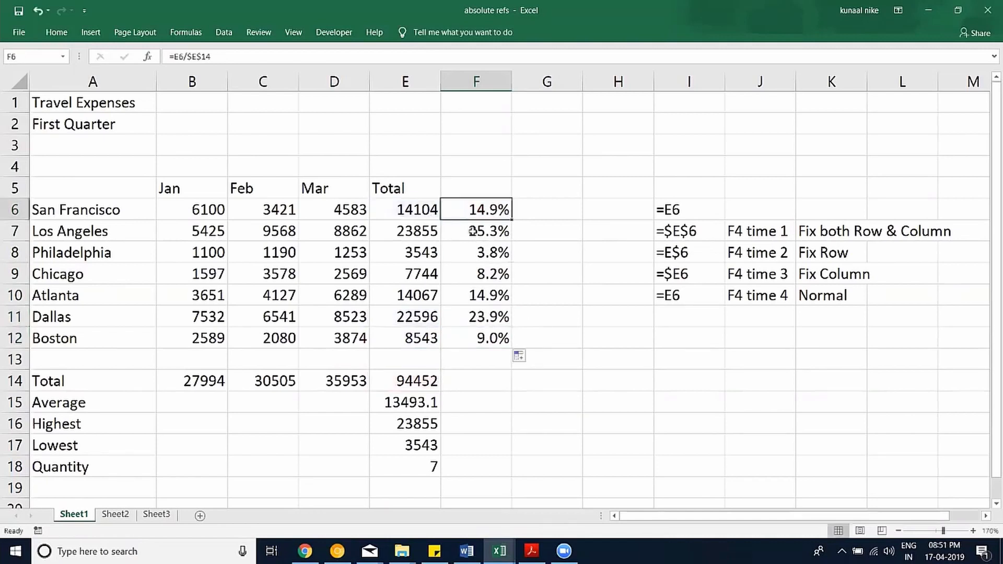
double_click(468, 230)
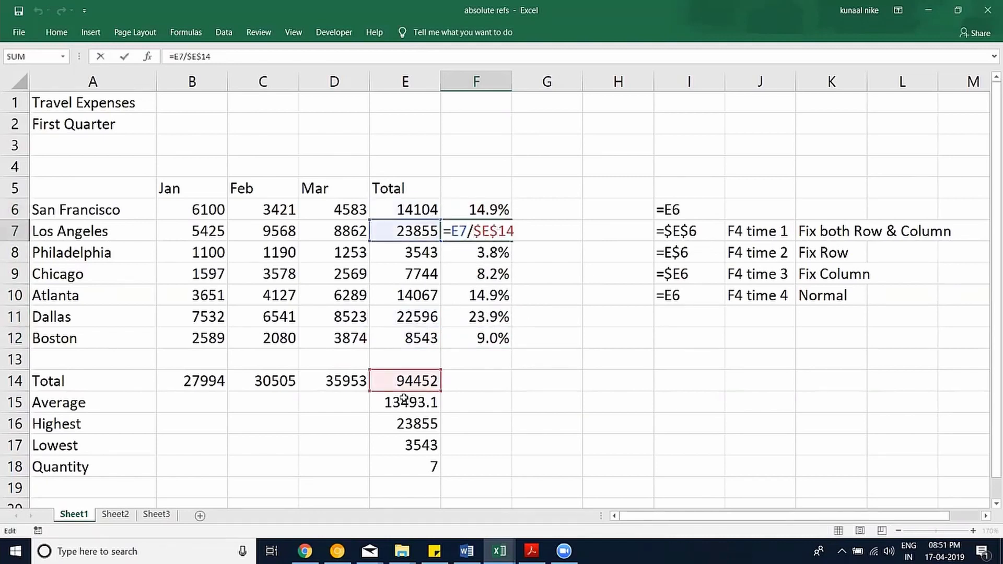
click(478, 257)
double_click(475, 273)
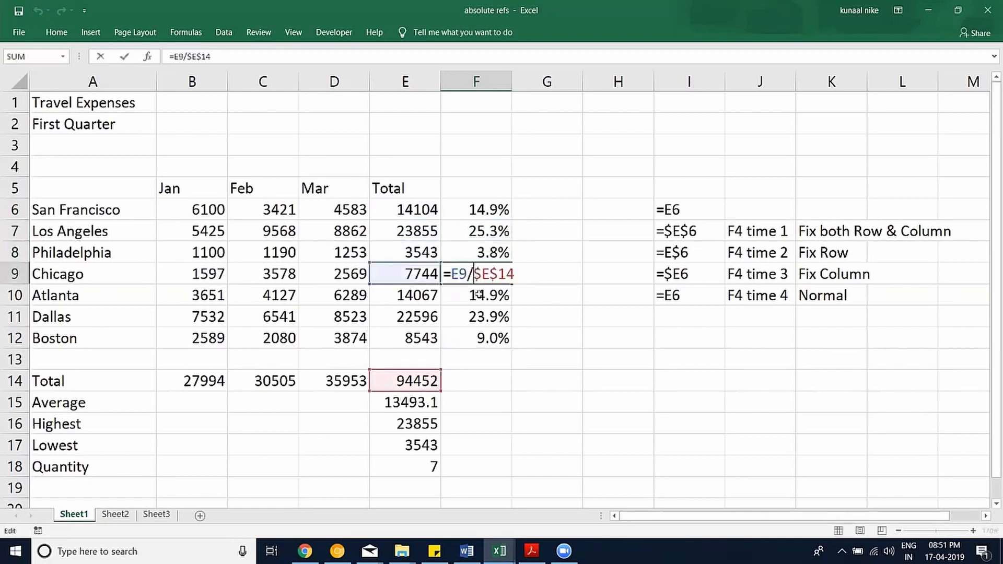
key(Escape)
double_click(475, 294)
key(Escape)
double_click(475, 313)
key(Escape)
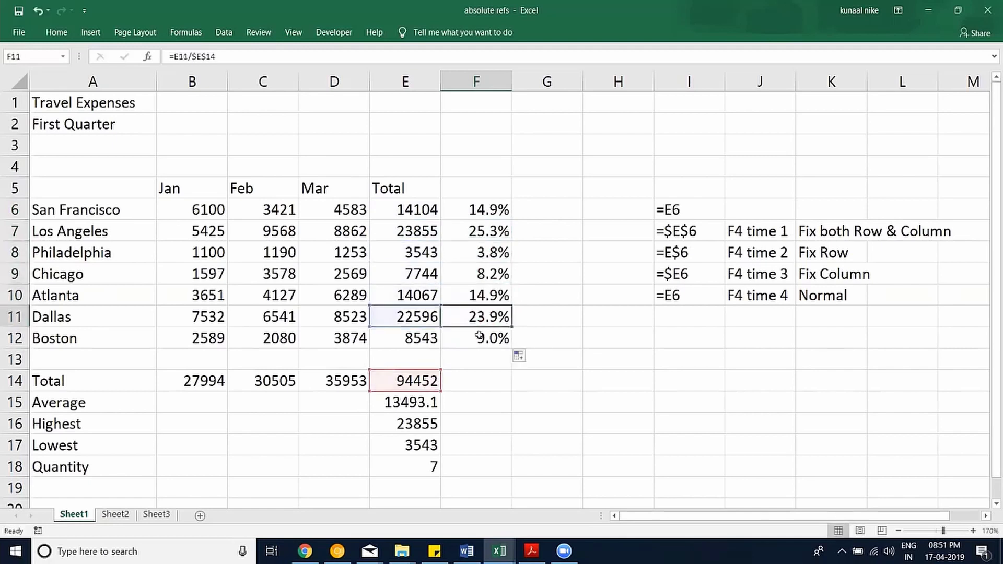
double_click(479, 337)
key(Escape)
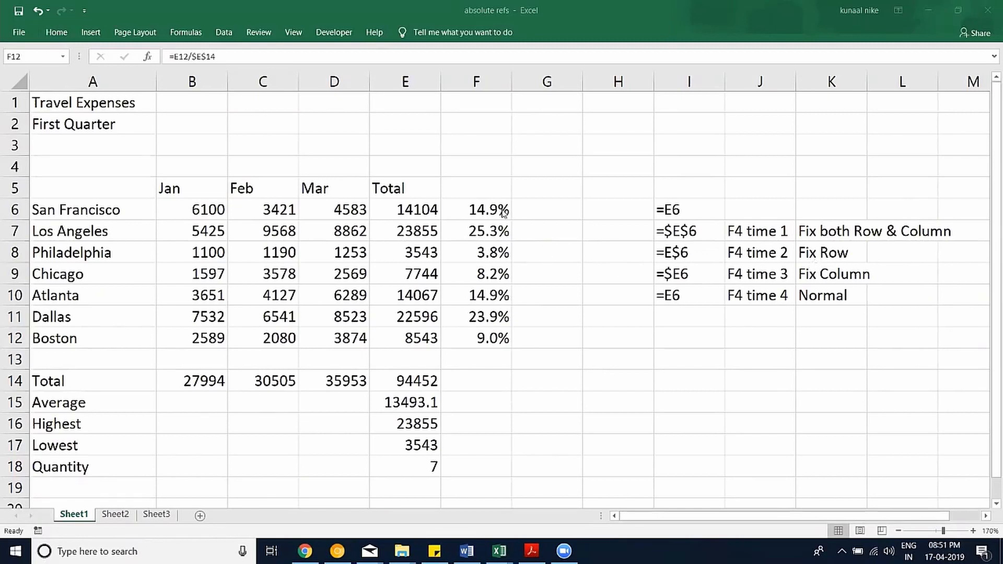
drag(494, 212, 494, 346)
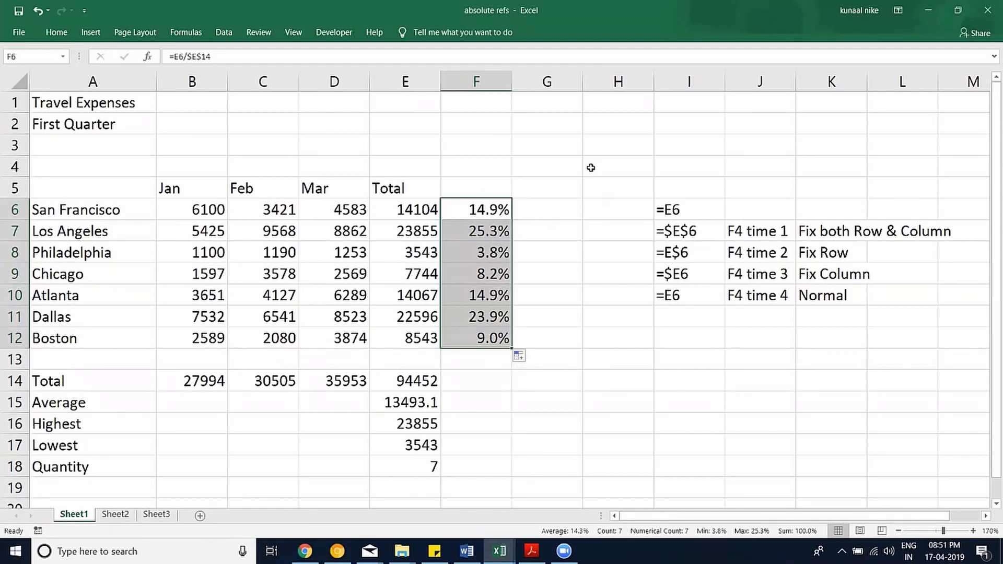
click(561, 147)
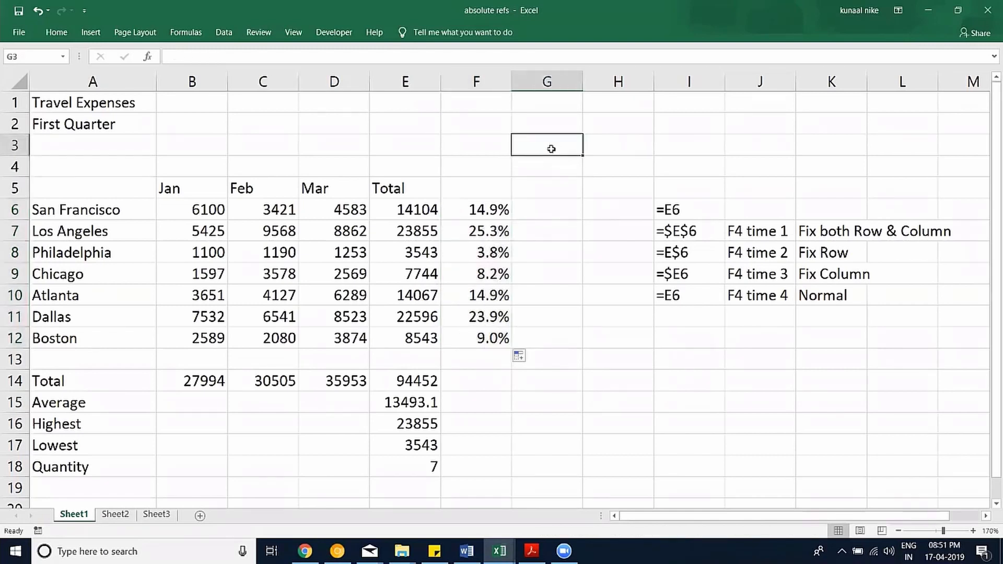
Enter =100*10% in G3 so it shows 10, then re-open it to review the 10% part.
text(=100)
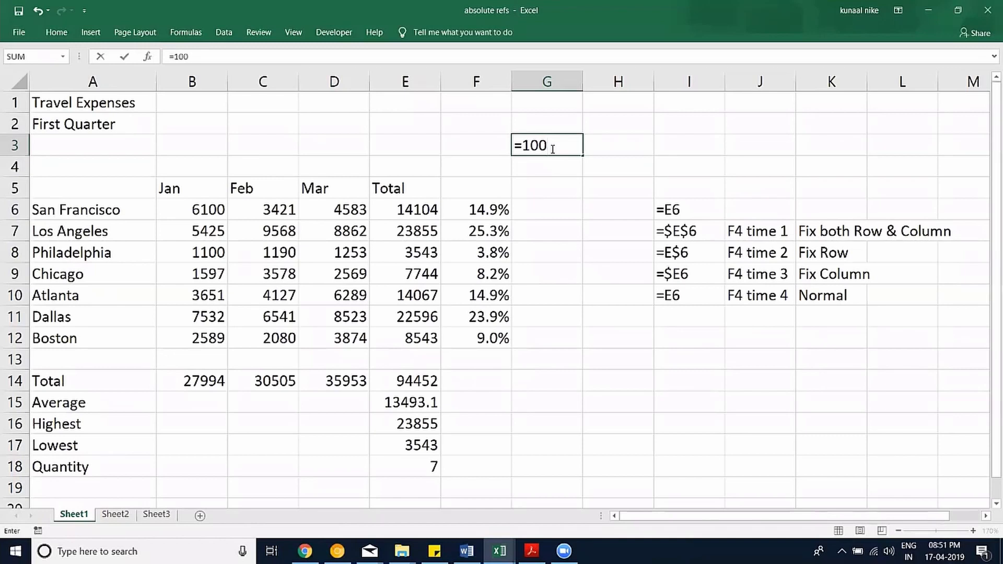
text(*10%)
drag(555, 145, 593, 146)
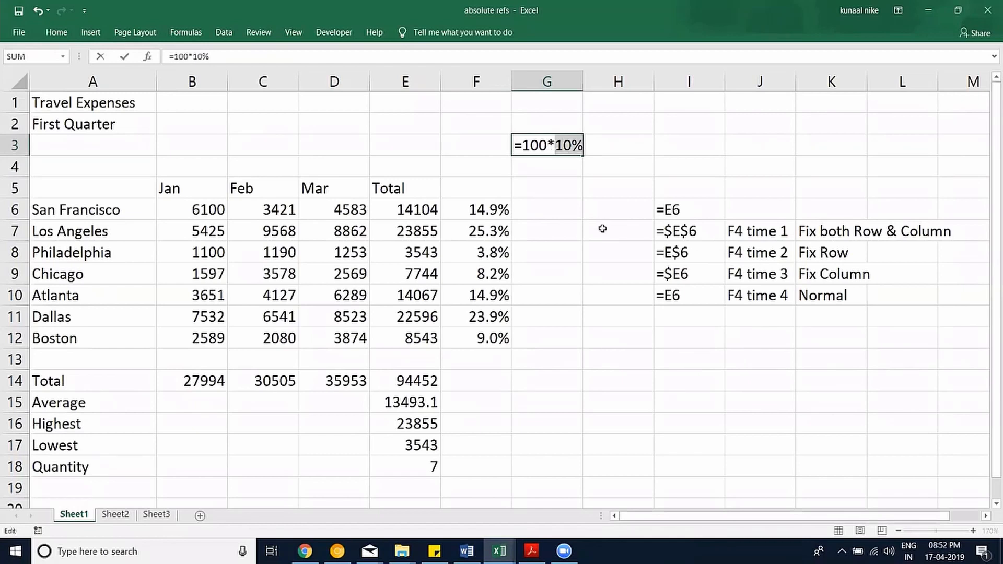
key(Return)
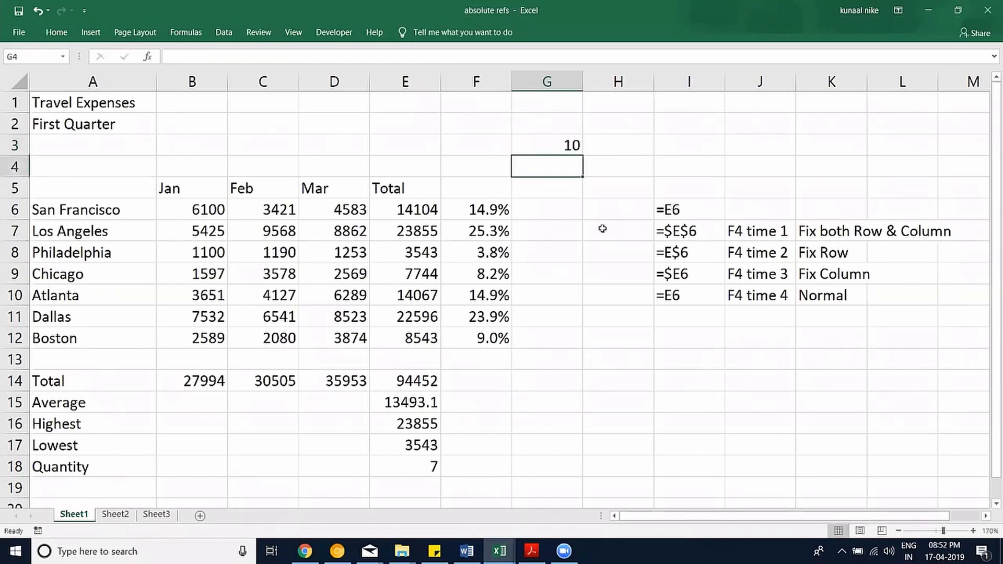
key(Up)
double_click(572, 146)
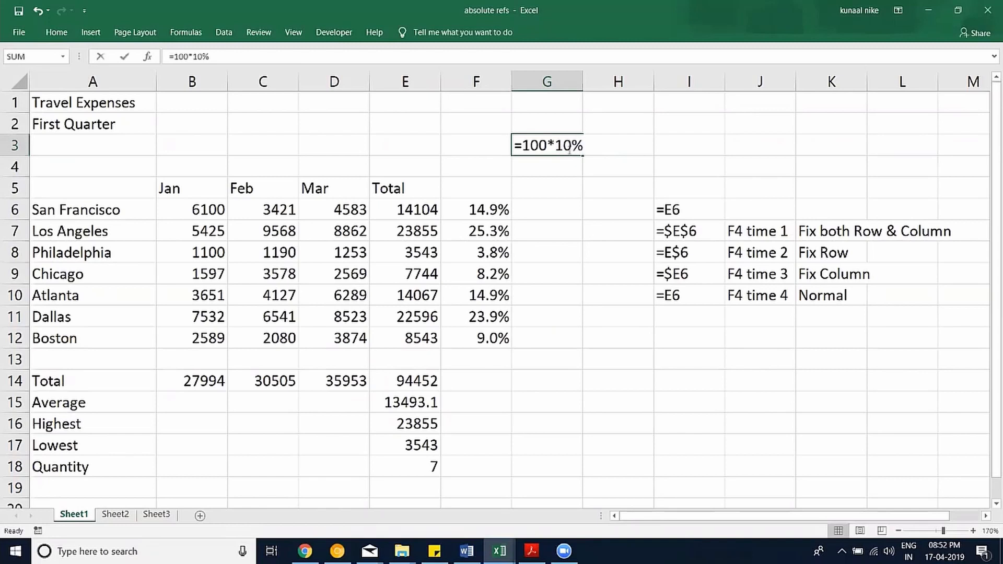
drag(556, 147, 585, 146)
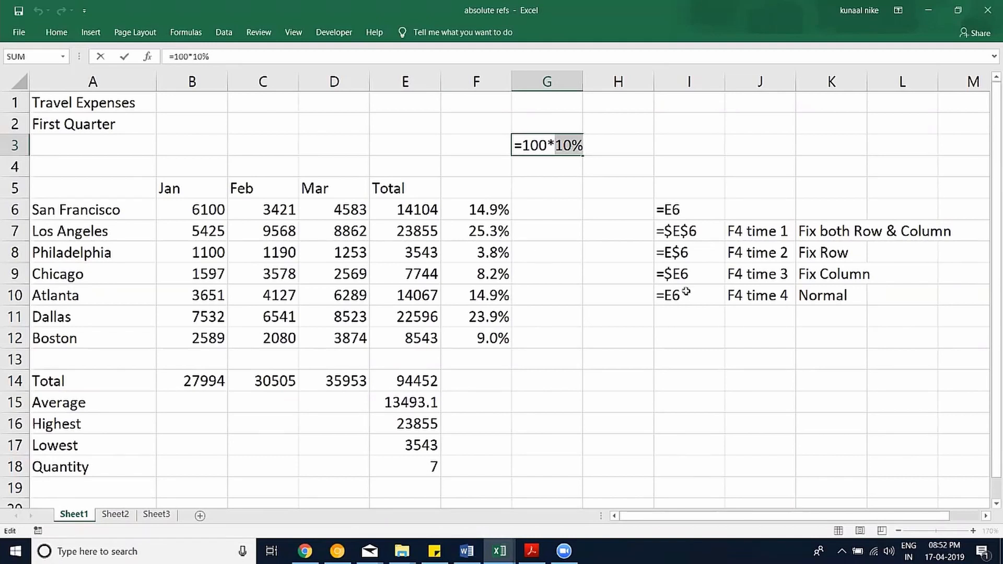
key(ctrl+Return)
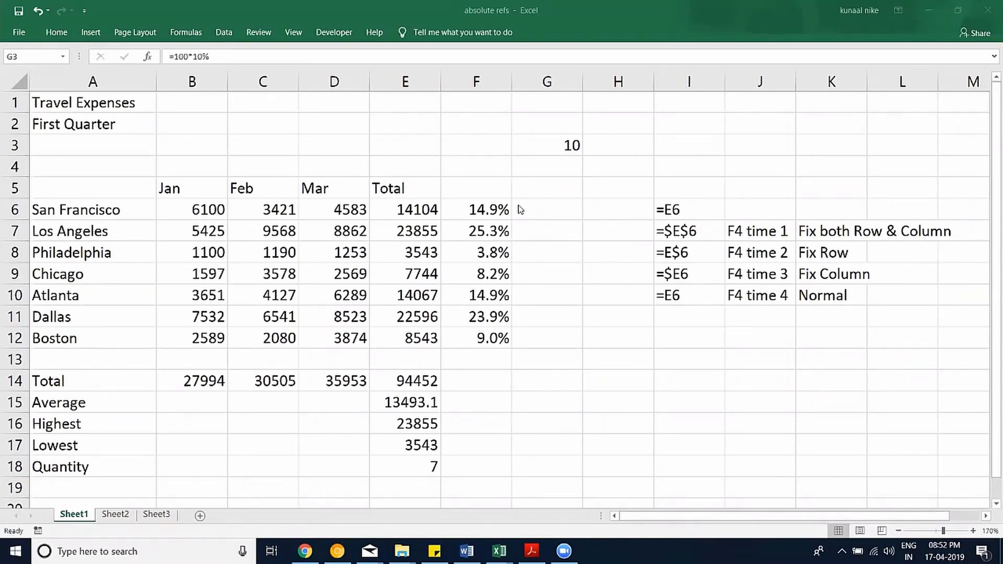
click(497, 300)
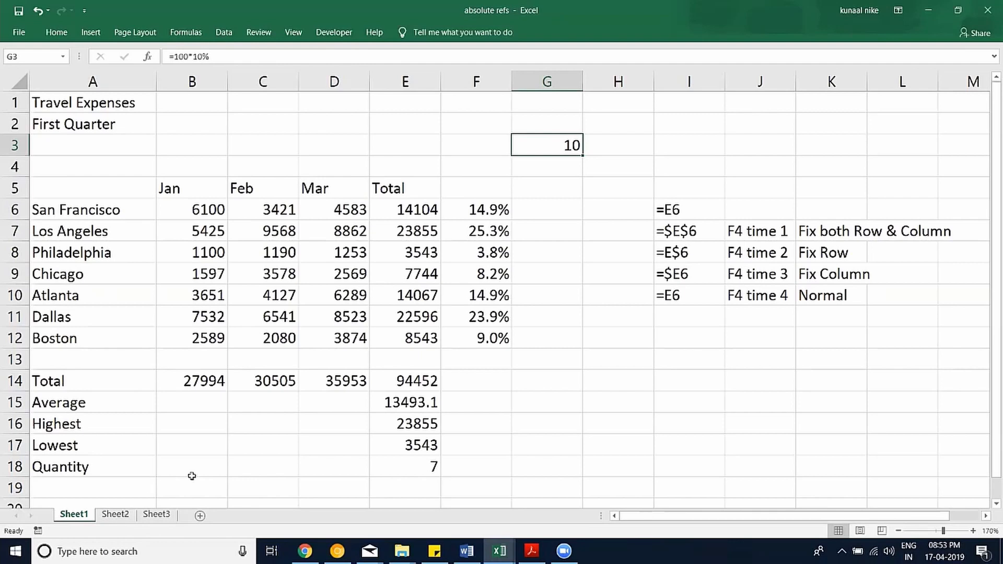
Switch to Sheet2 and zoom in on the empty grid.
click(116, 515)
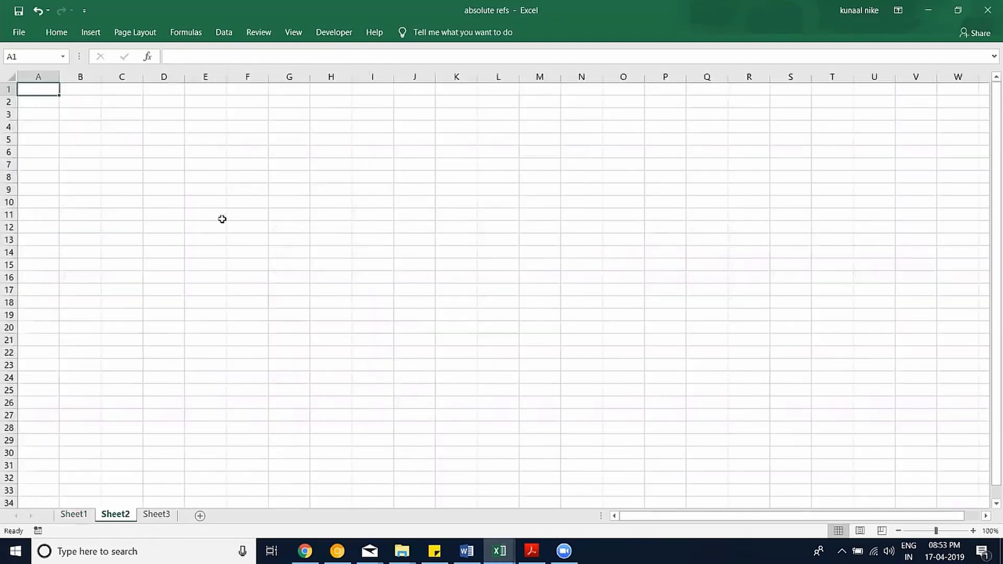
click(973, 531)
click(973, 531)
click(973, 531)
click(974, 531)
click(973, 531)
click(973, 531)
click(973, 531)
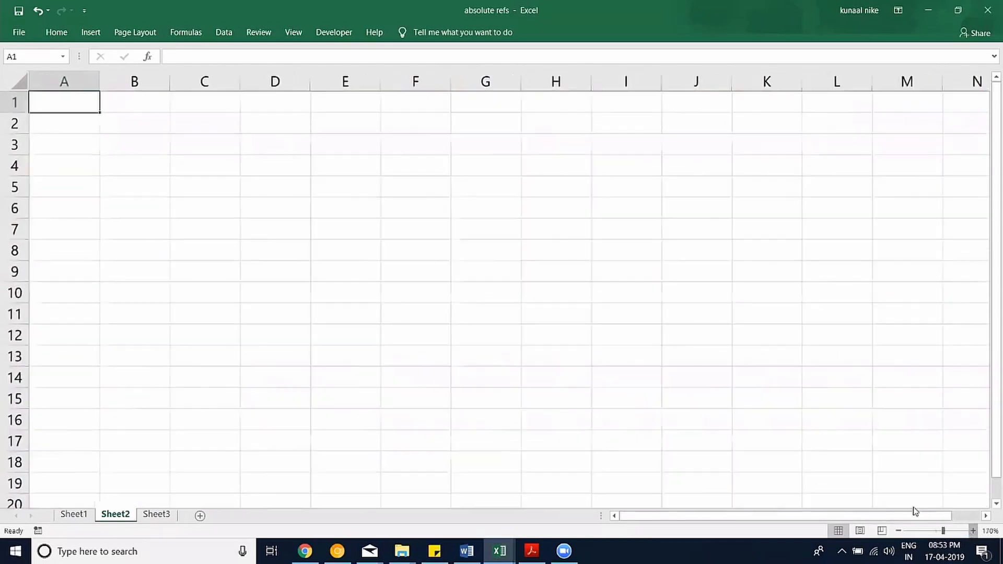
click(973, 531)
click(974, 531)
click(973, 531)
Fill B1:F1 with the series 1 to 5 as column headers.
click(147, 116)
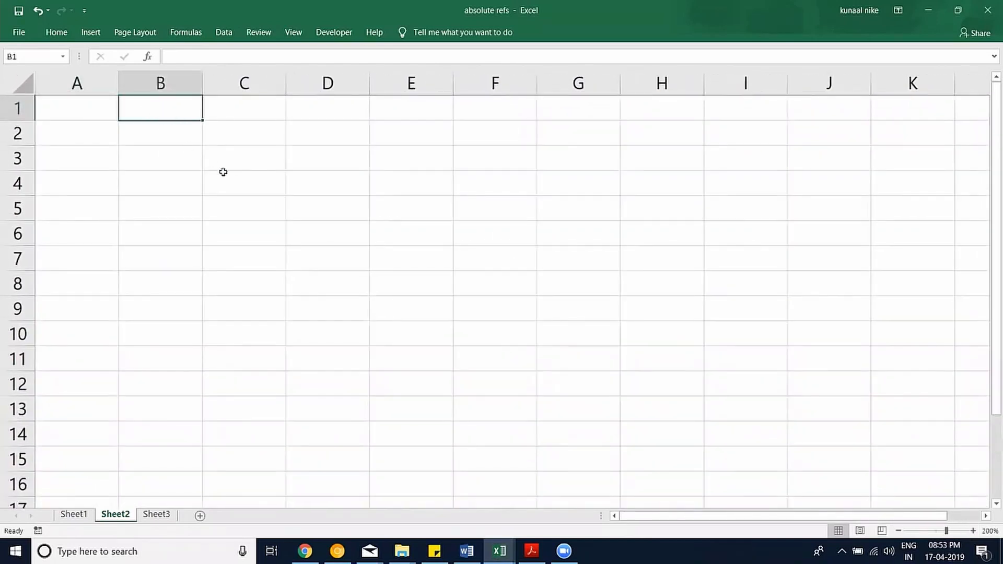
text(1)
click(240, 195)
click(187, 115)
drag(199, 121, 522, 116)
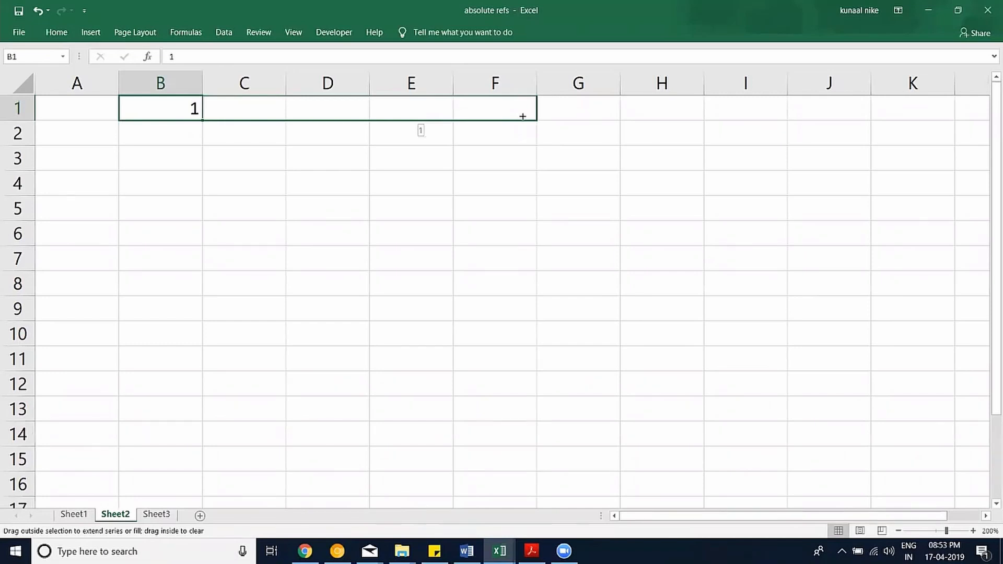
drag(523, 116, 523, 116)
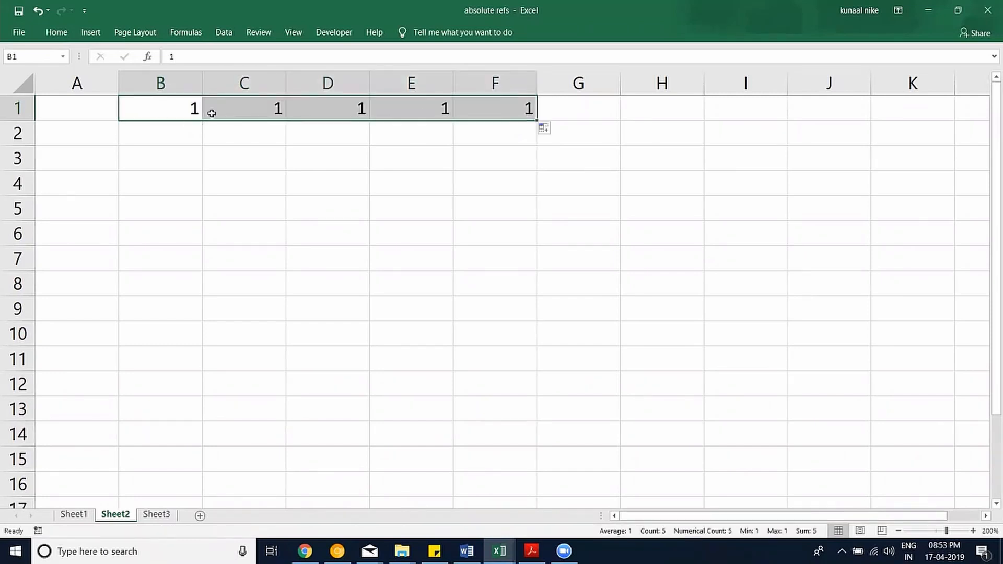
click(549, 128)
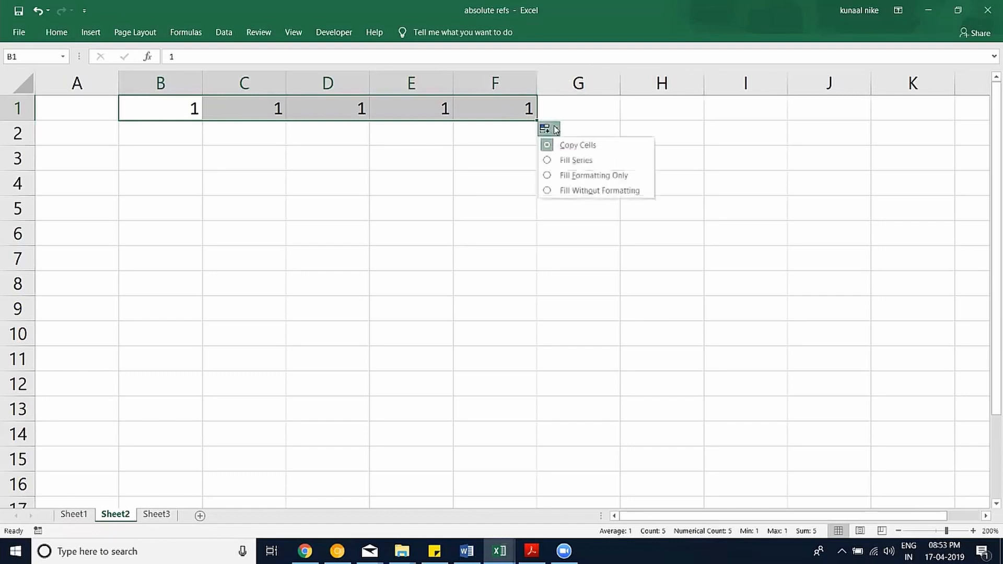
click(579, 165)
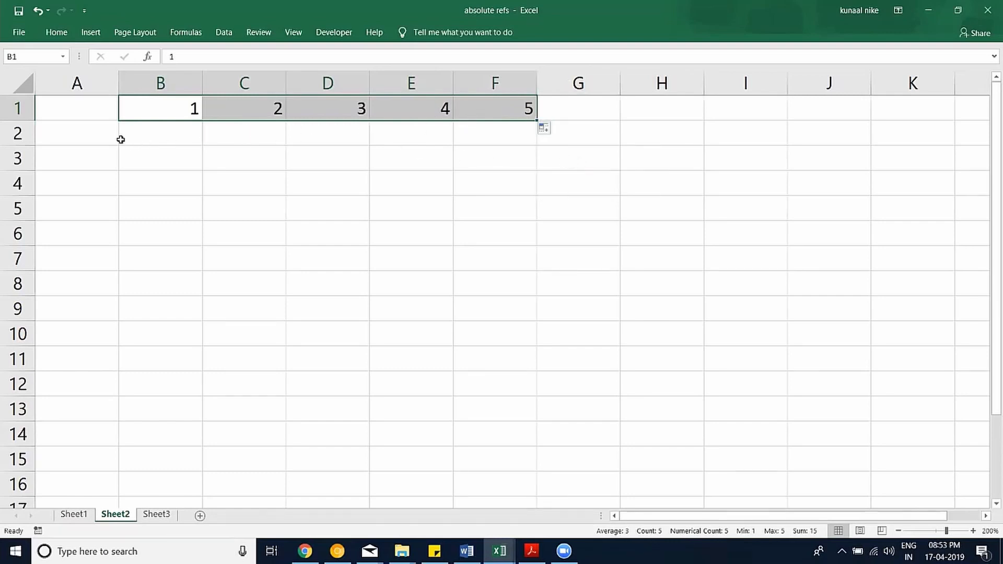
Fill A2:A6 with 1 to 5 from a 1, 2 start, clearing the extra cells below.
click(99, 134)
text(1)
click(113, 174)
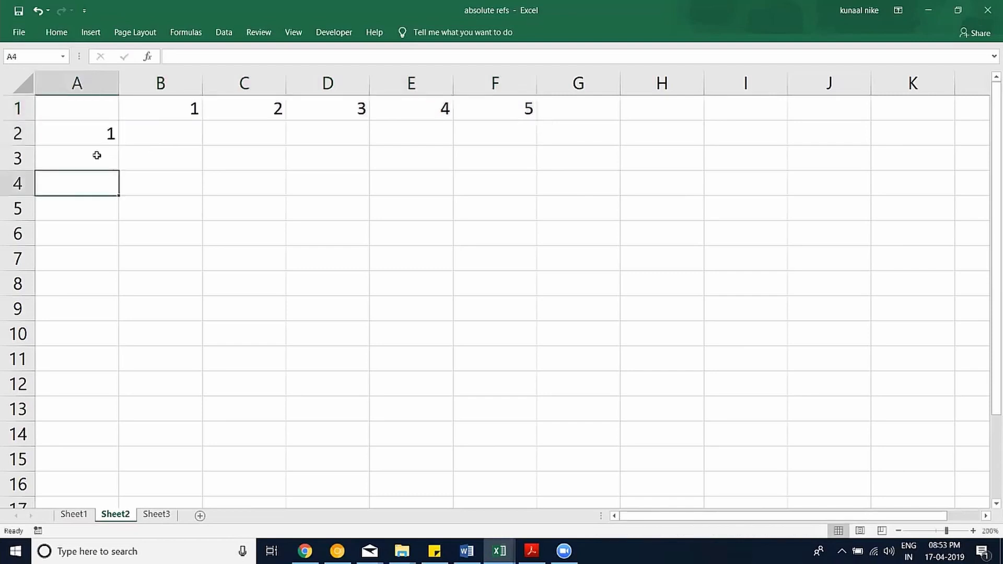
click(97, 155)
text(1.)
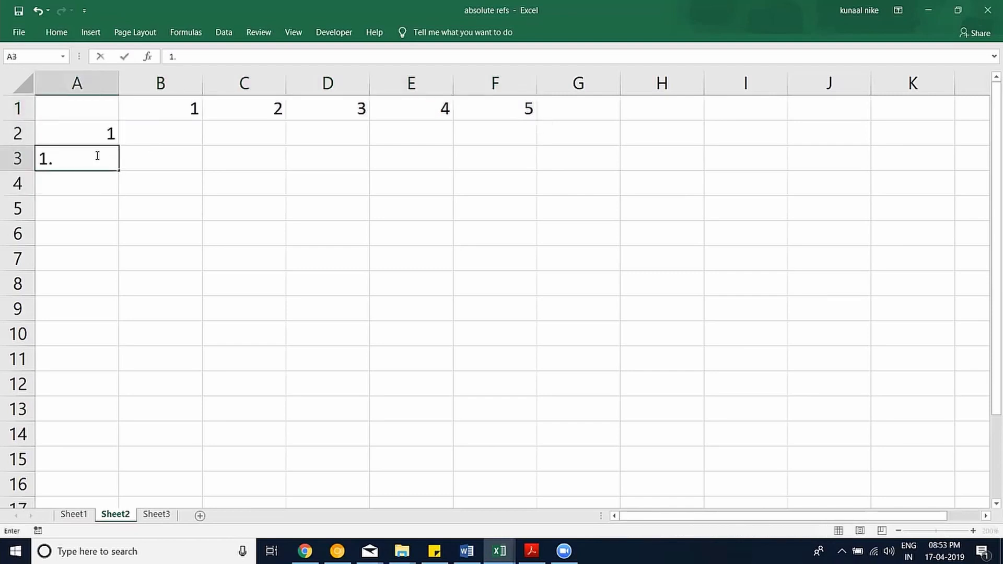
text(5)
click(124, 174)
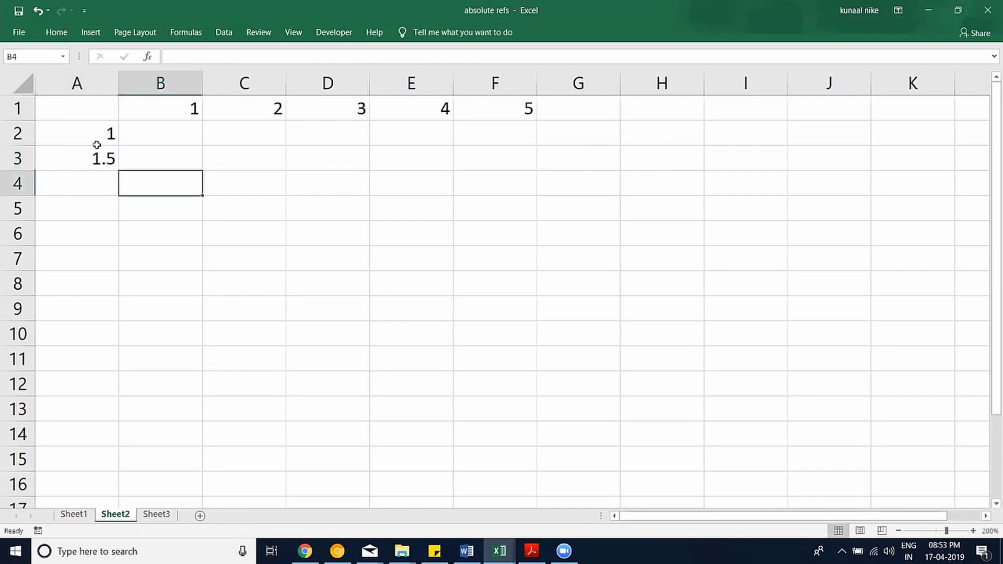
drag(96, 143, 141, 315)
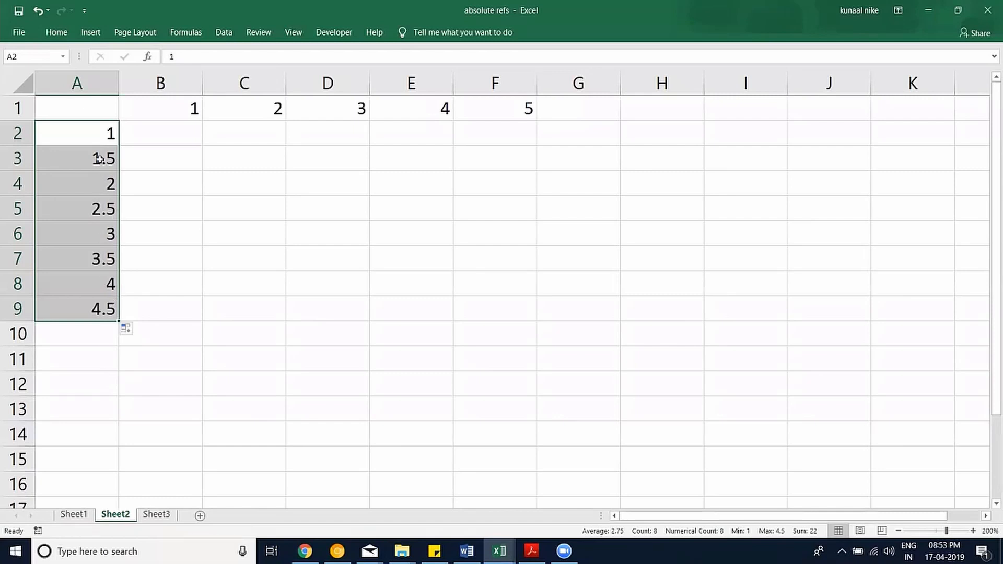
click(99, 160)
text(2)
click(137, 230)
drag(102, 139, 107, 306)
key(Delete)
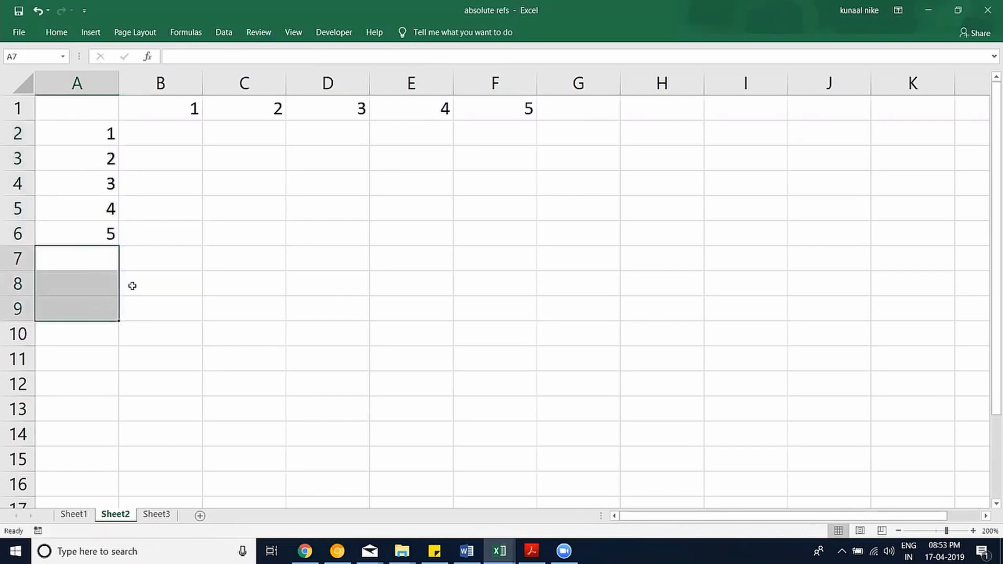
click(153, 275)
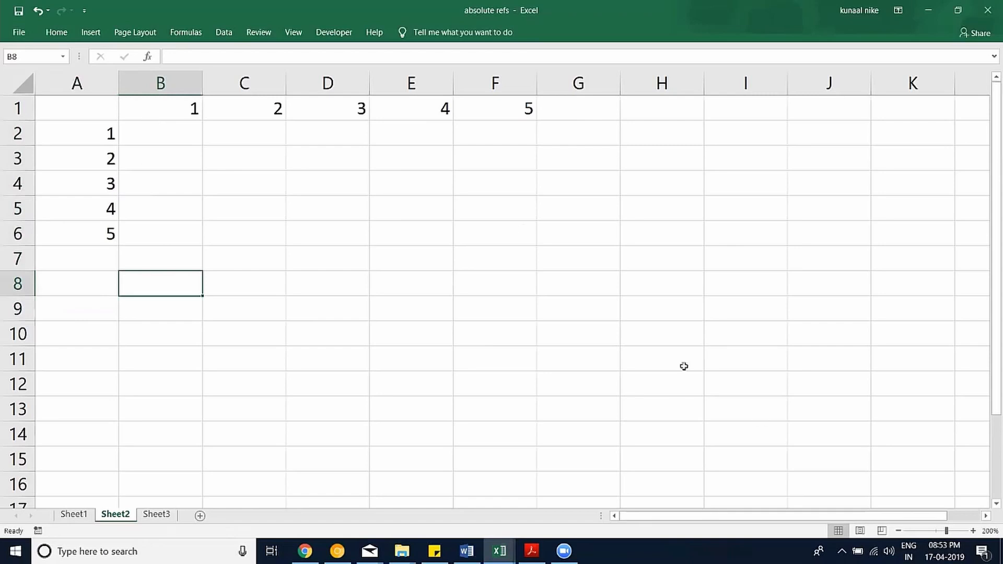
click(974, 531)
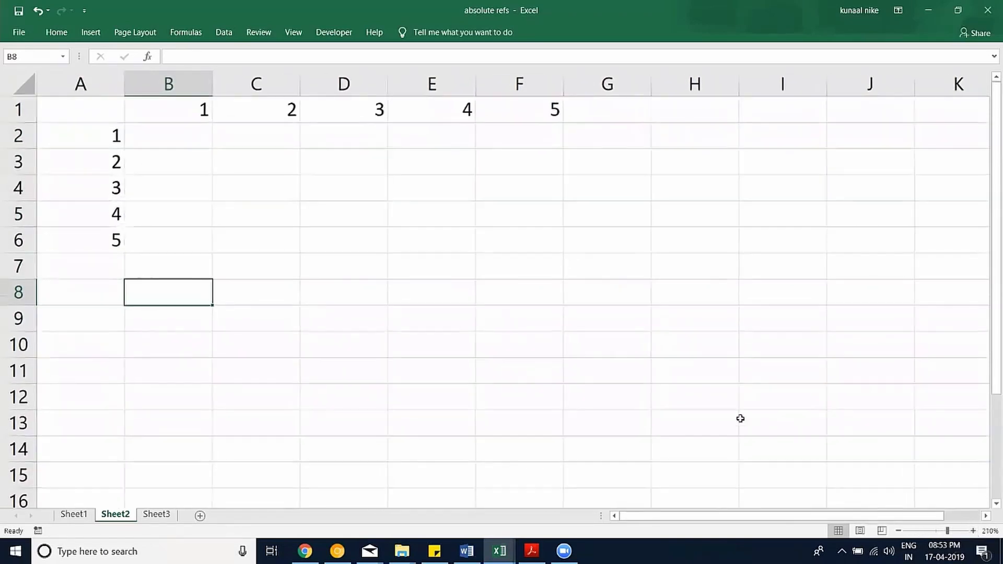
click(200, 140)
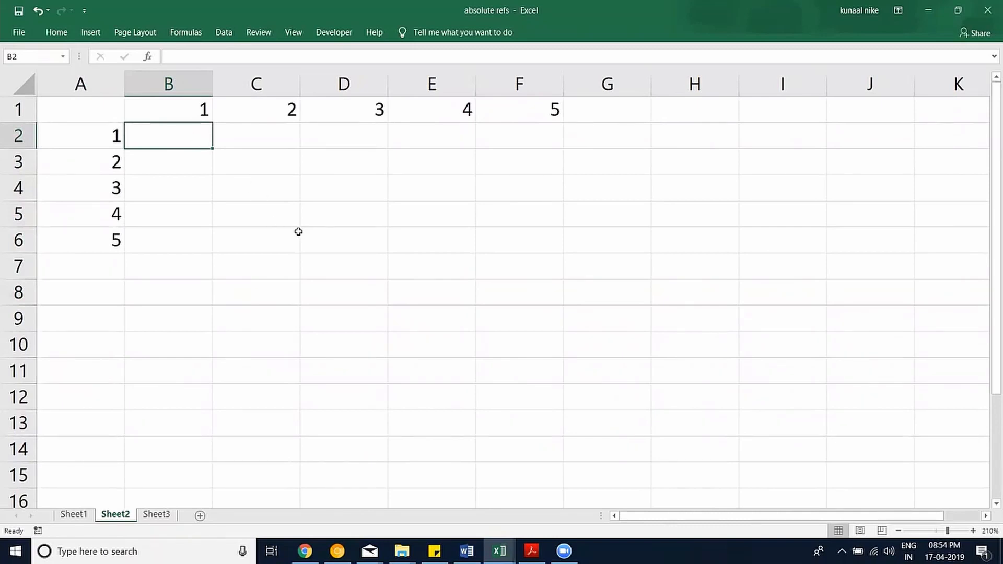
text(1)
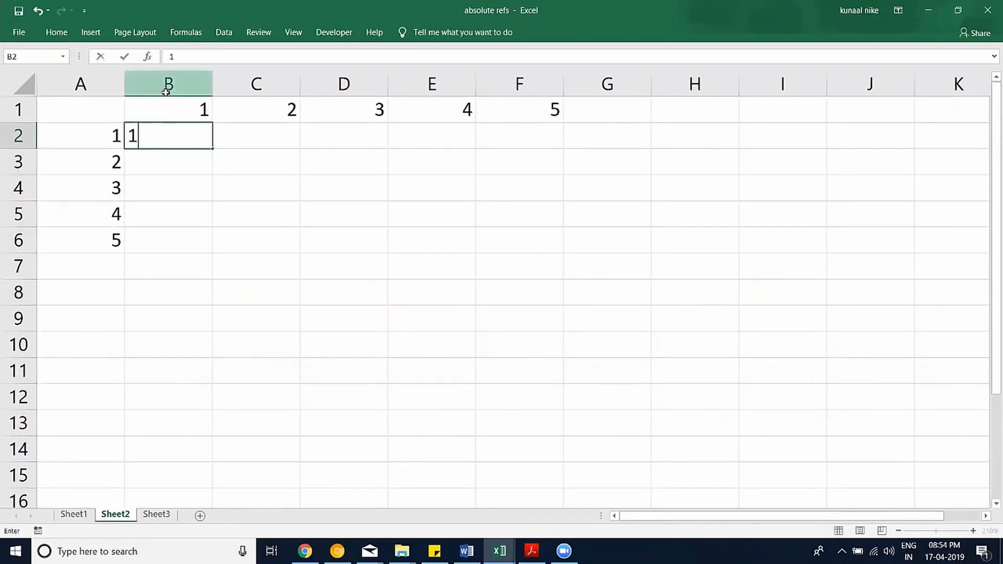
click(110, 109)
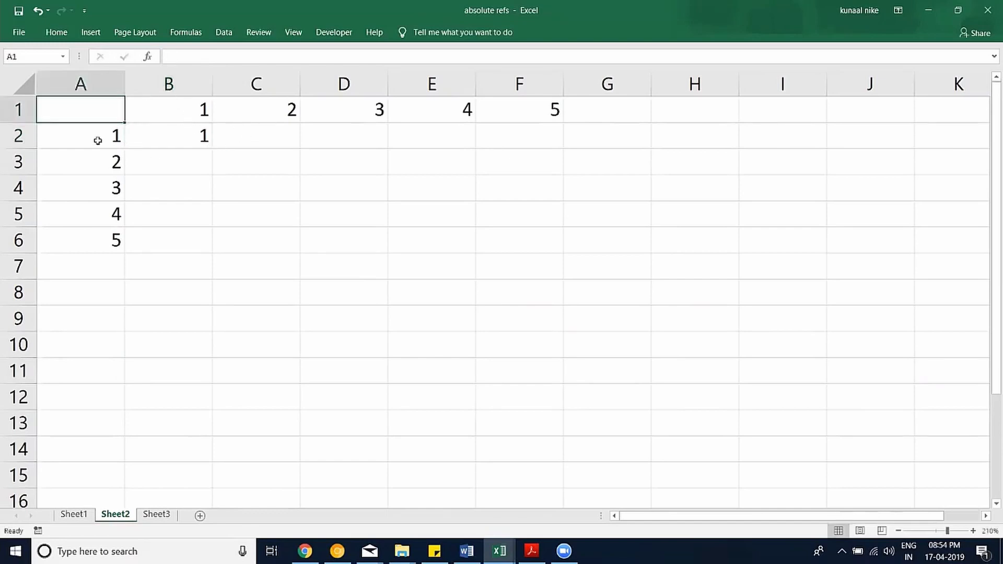
click(287, 133)
text(2)
click(376, 137)
text(2)
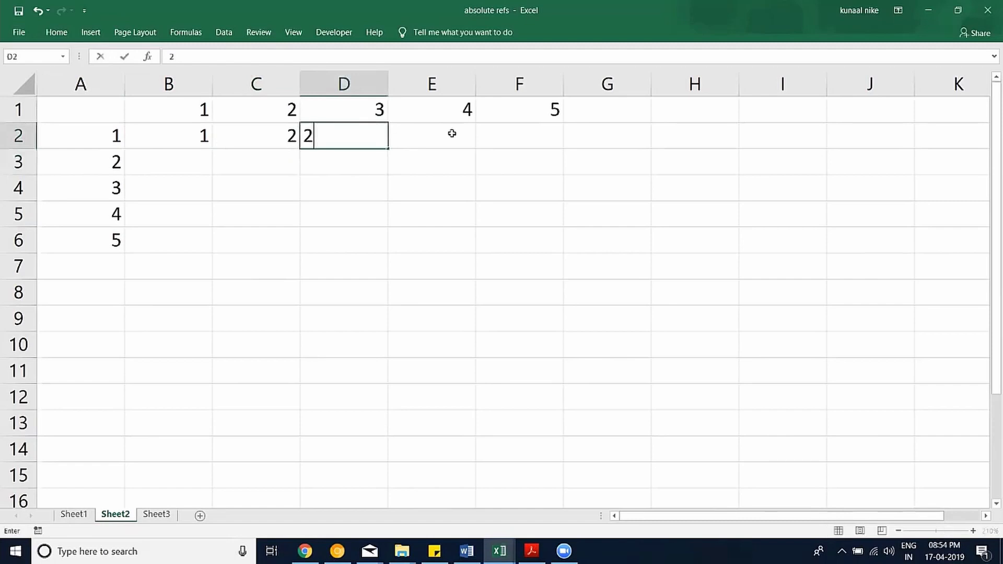
click(501, 134)
click(345, 136)
text(3)
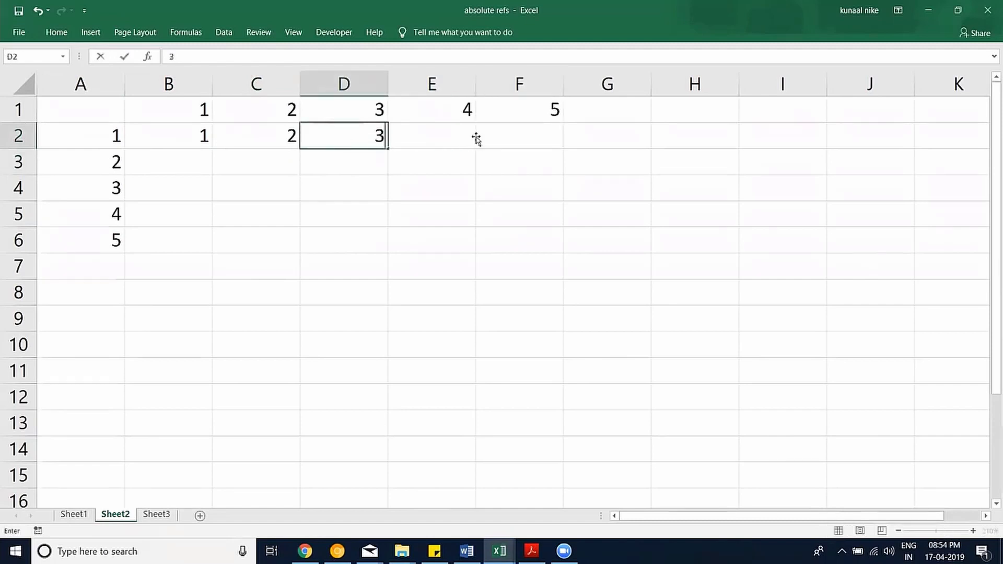
click(476, 135)
click(460, 133)
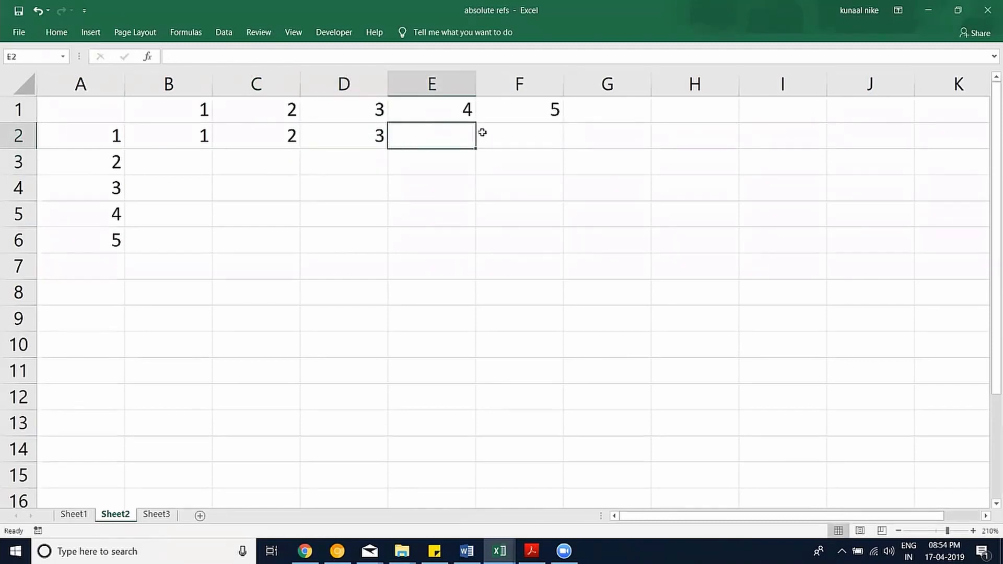
text(4)
click(531, 132)
text(5)
key(ctrl+Return)
click(459, 203)
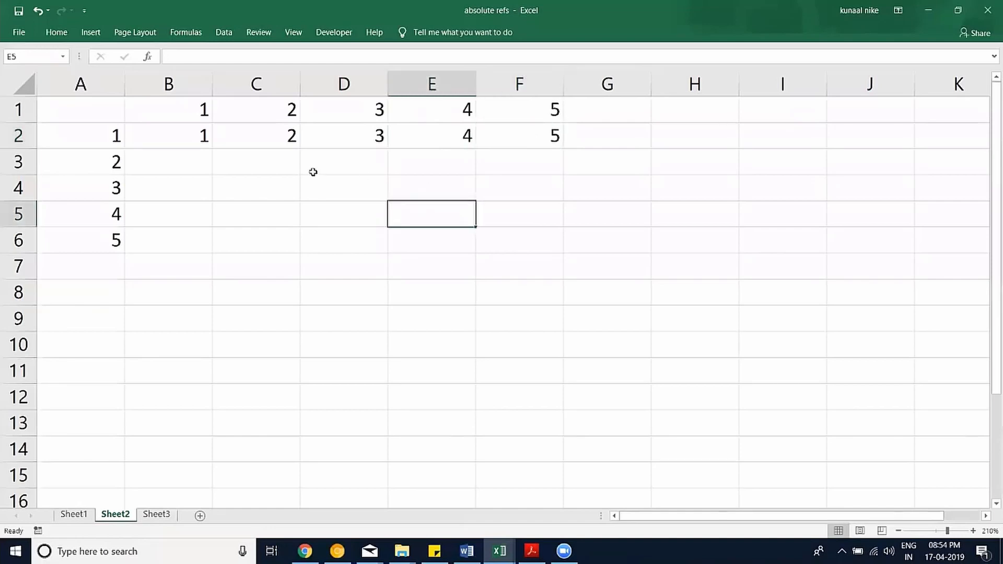
drag(191, 140, 522, 134)
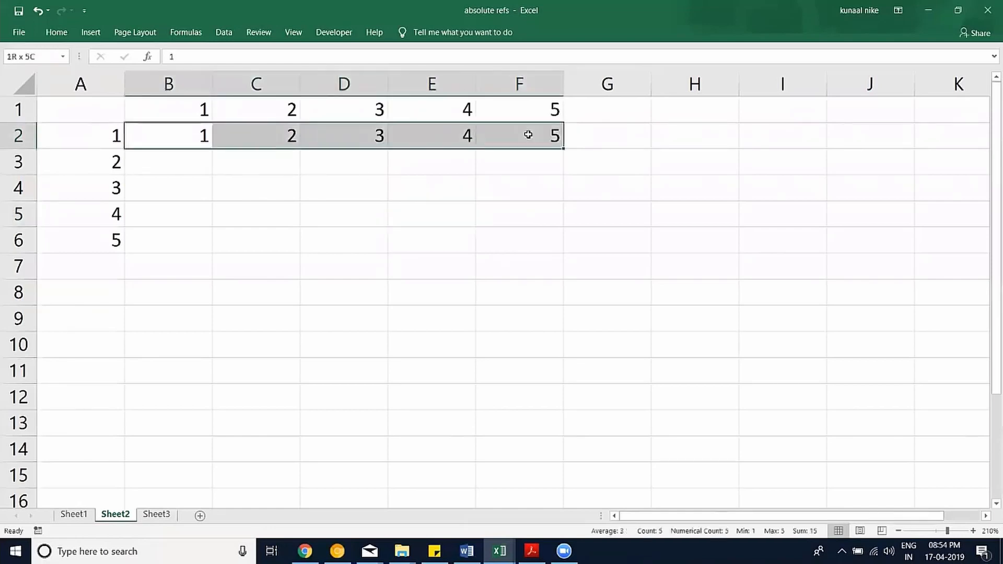
click(125, 165)
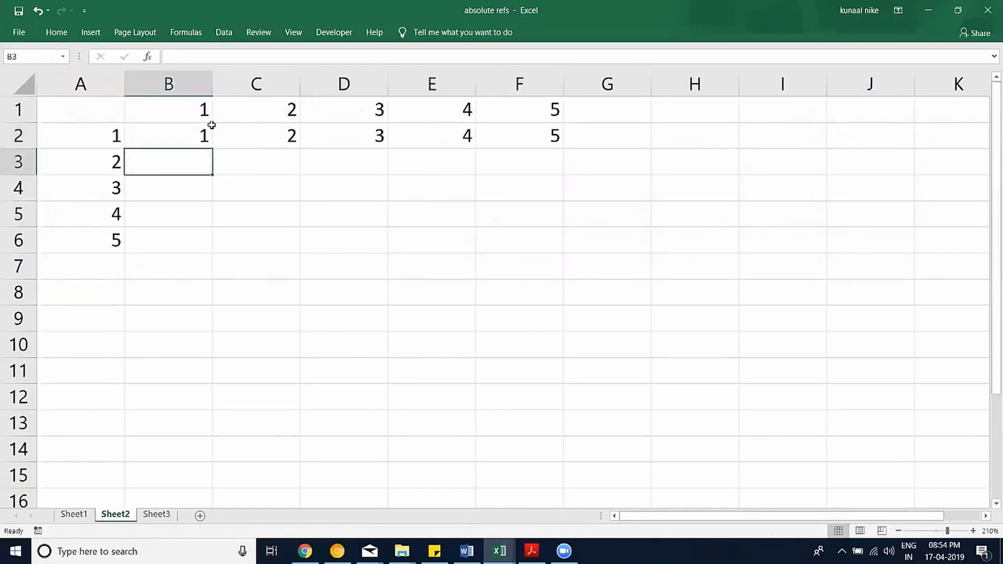
text(2)
click(265, 158)
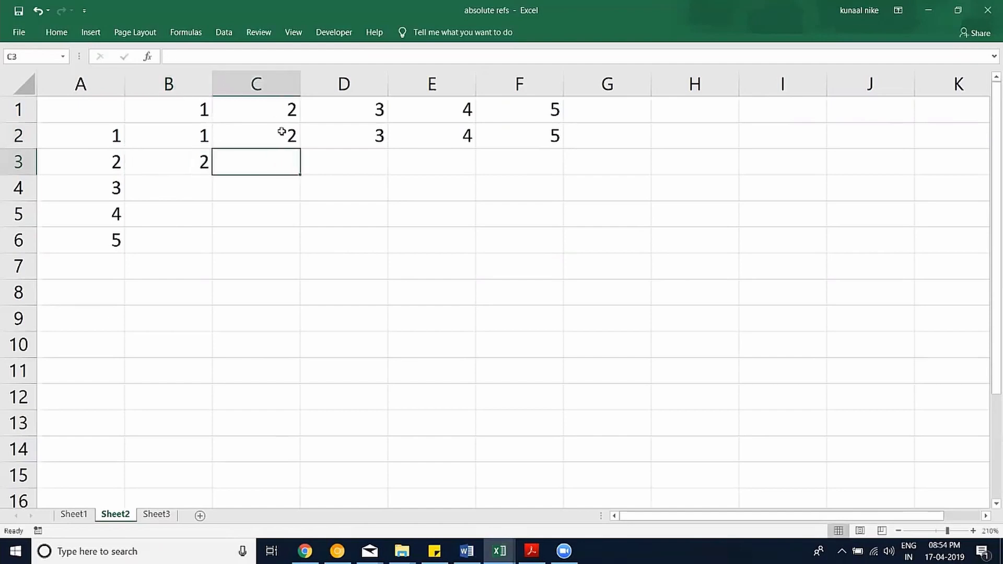
text(4)
click(342, 157)
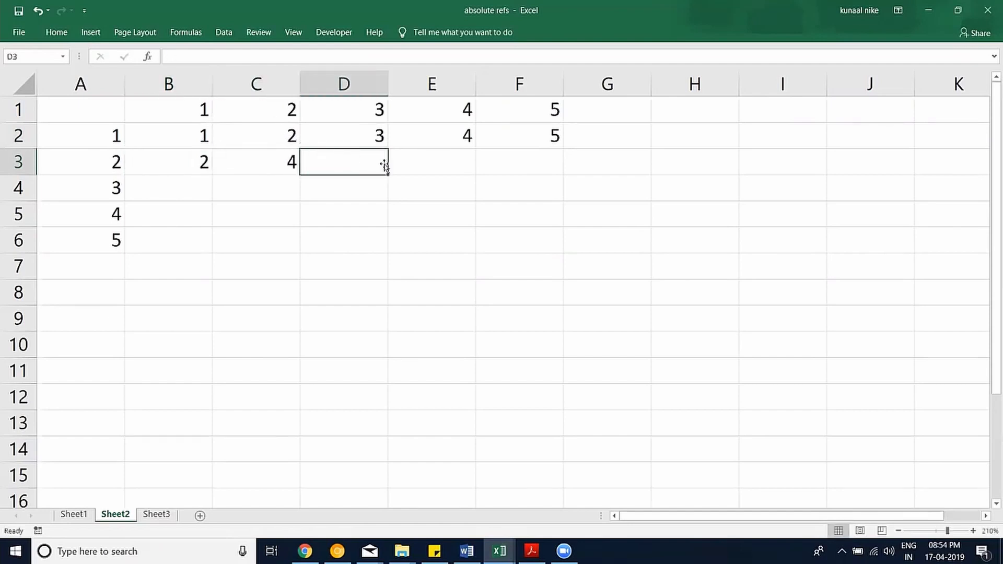
text(6)
click(438, 165)
text(8)
click(506, 161)
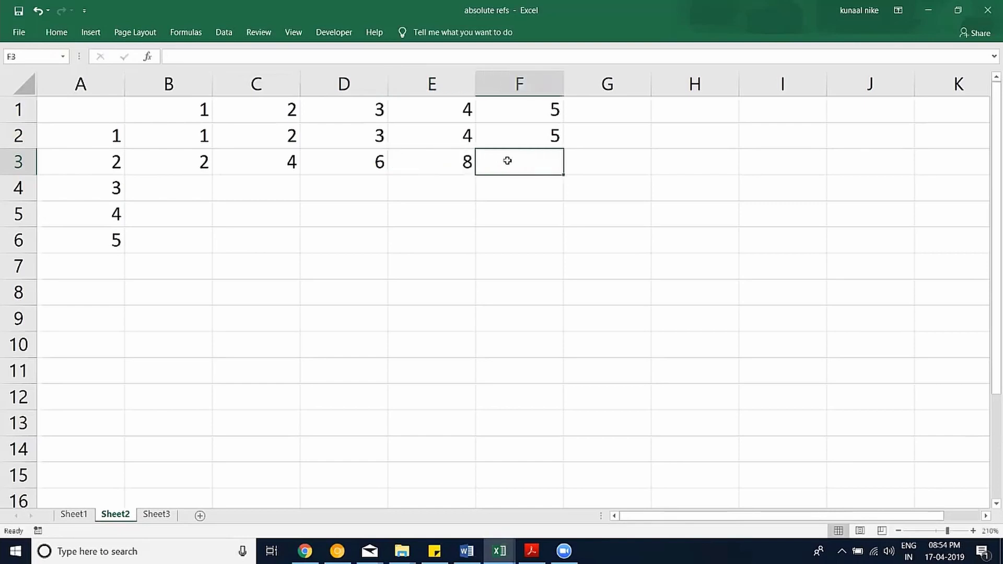
text(10)
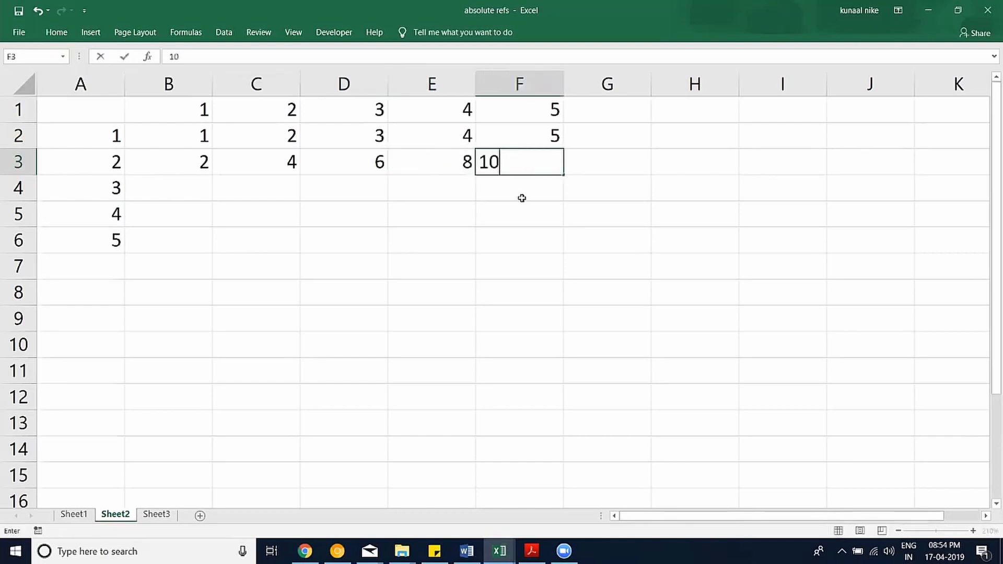
key(Return)
click(539, 245)
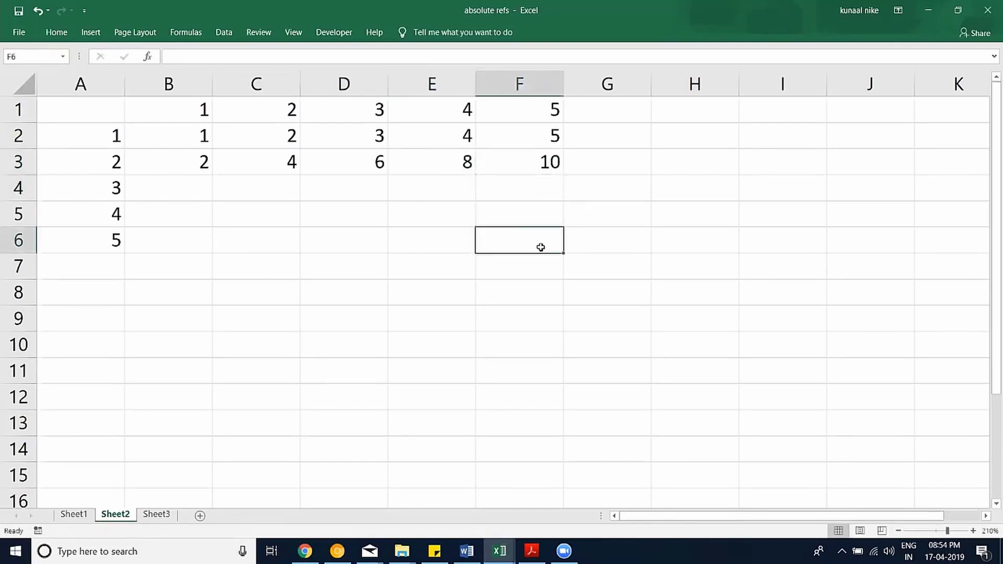
text(25)
click(575, 293)
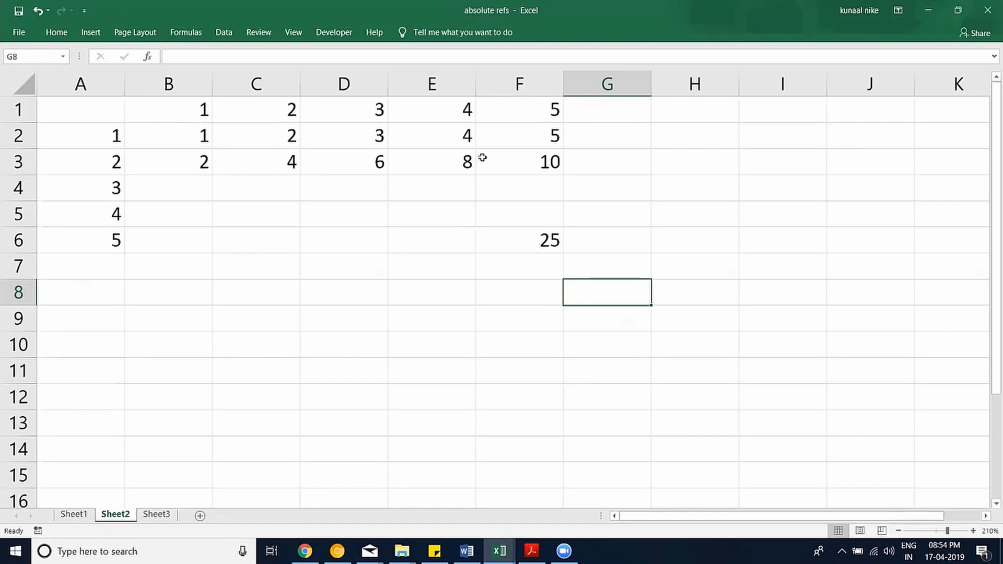
drag(167, 138, 520, 235)
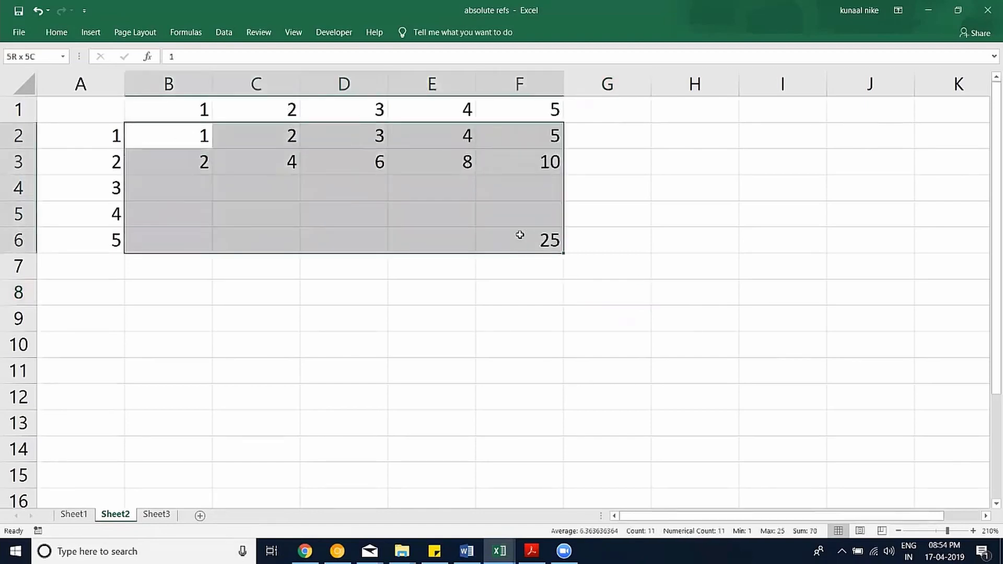
key(Delete)
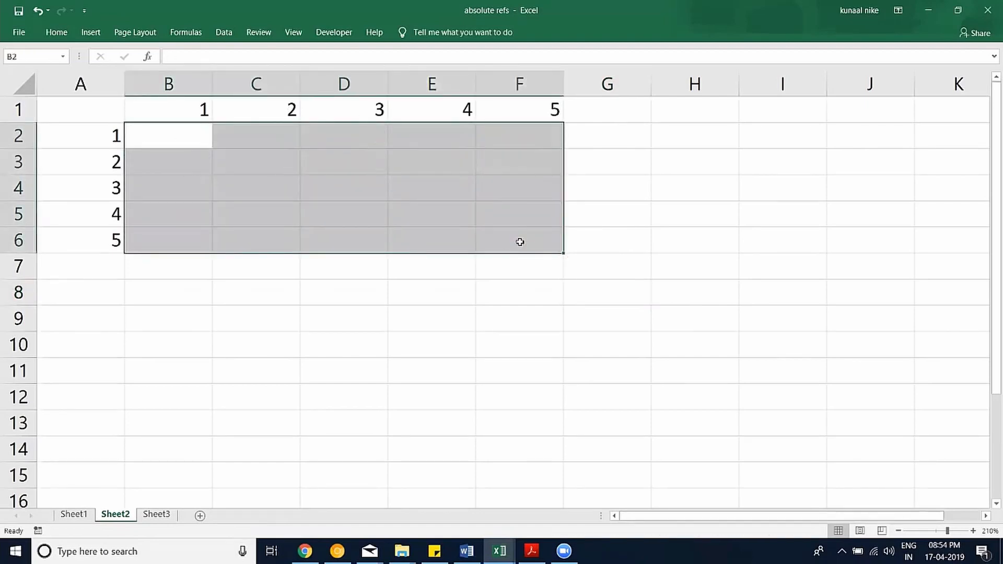
Build =A2*$B$1 in B2 by referencing A2 and B1, with B1 locked using F4.
click(187, 139)
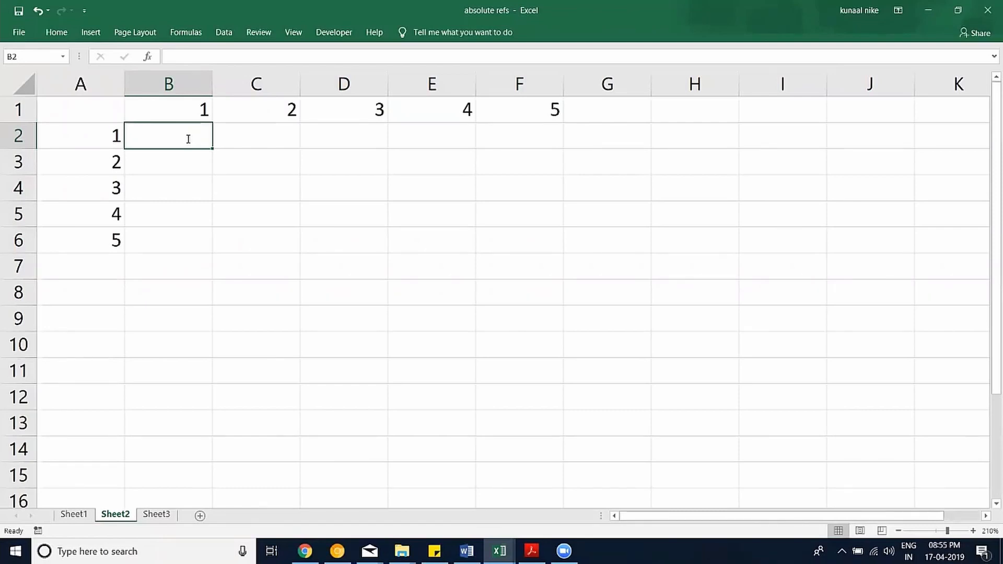
text(=)
key(Left)
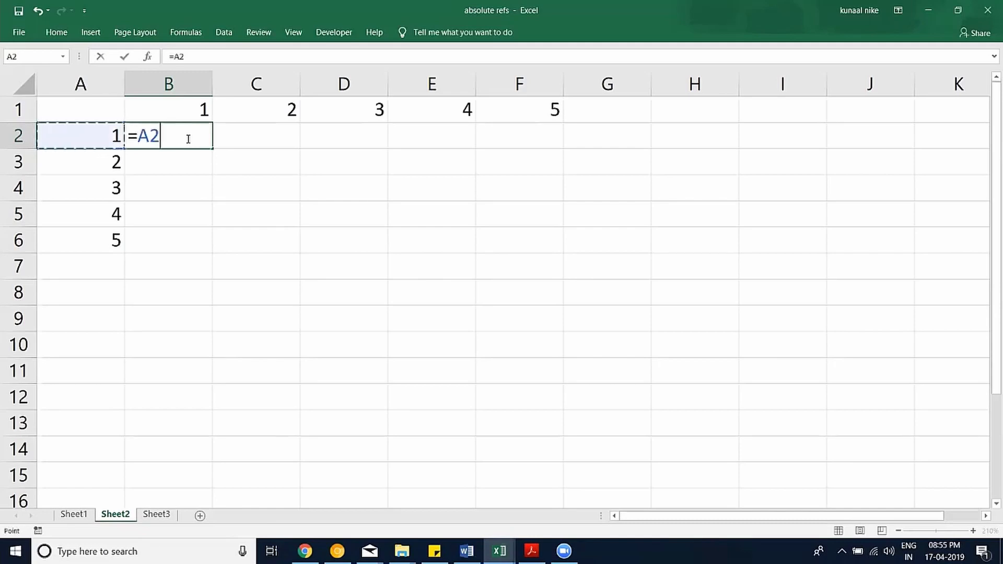
text(*)
key(Up)
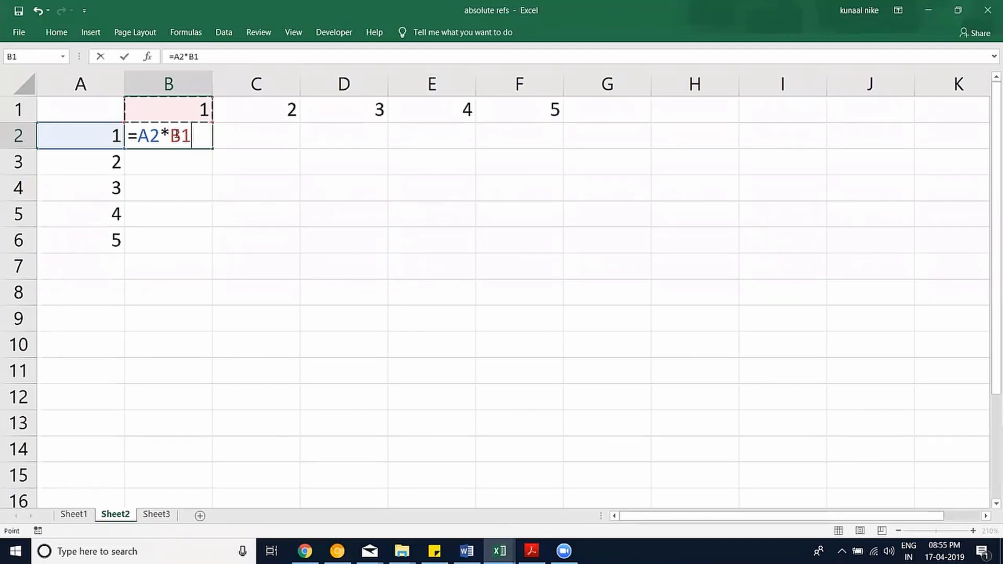
click(182, 137)
key(F4)
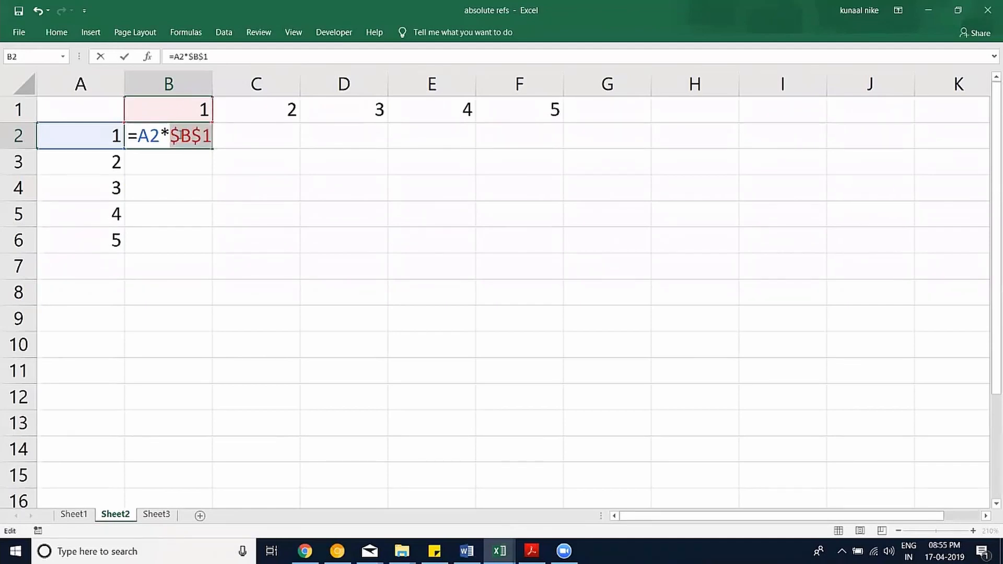
click(181, 137)
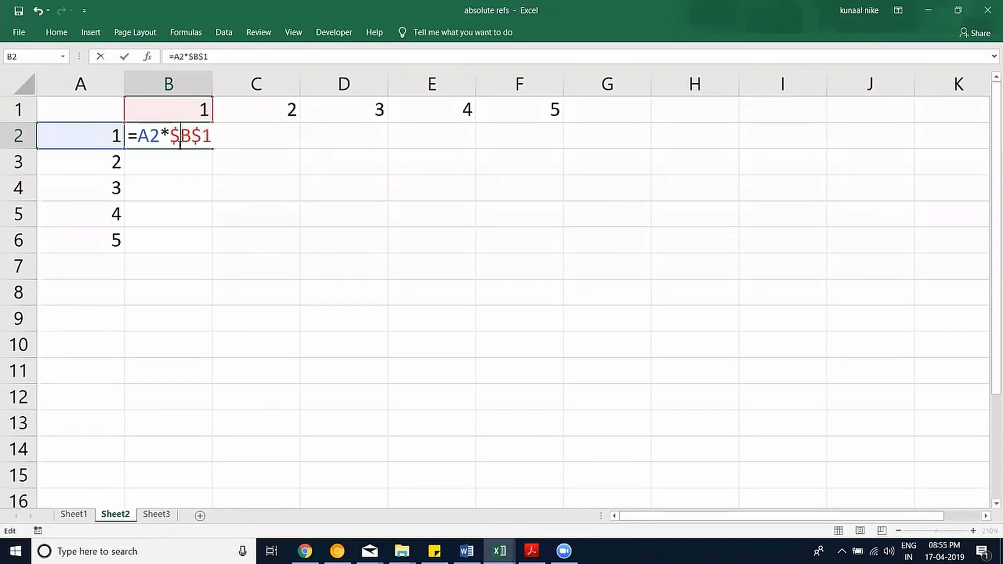
key(Return)
click(178, 145)
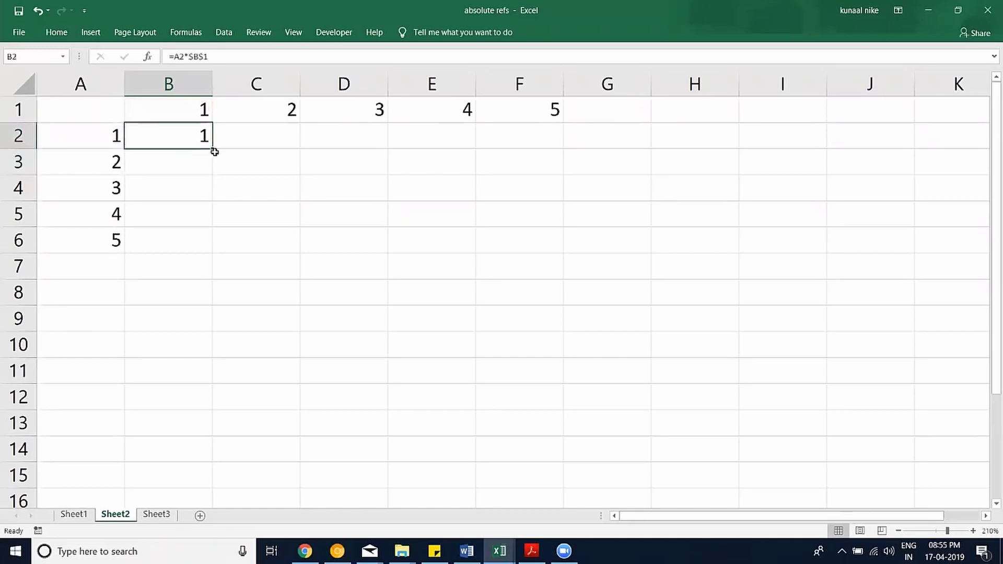
Fill B2's formula across and down through B2:F6, retrying with Ctrl+D and Ctrl+R.
drag(212, 149, 544, 152)
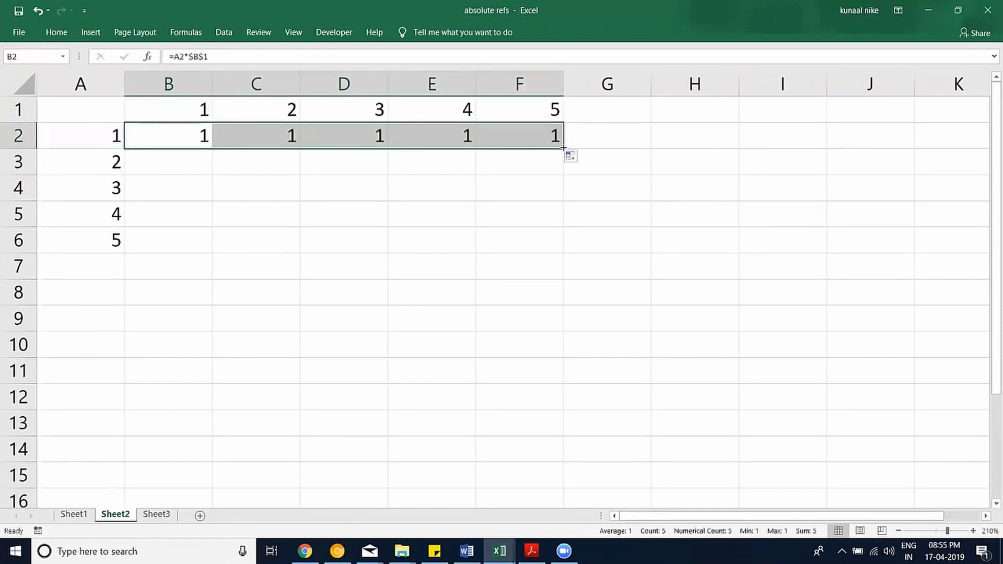
drag(564, 149, 570, 252)
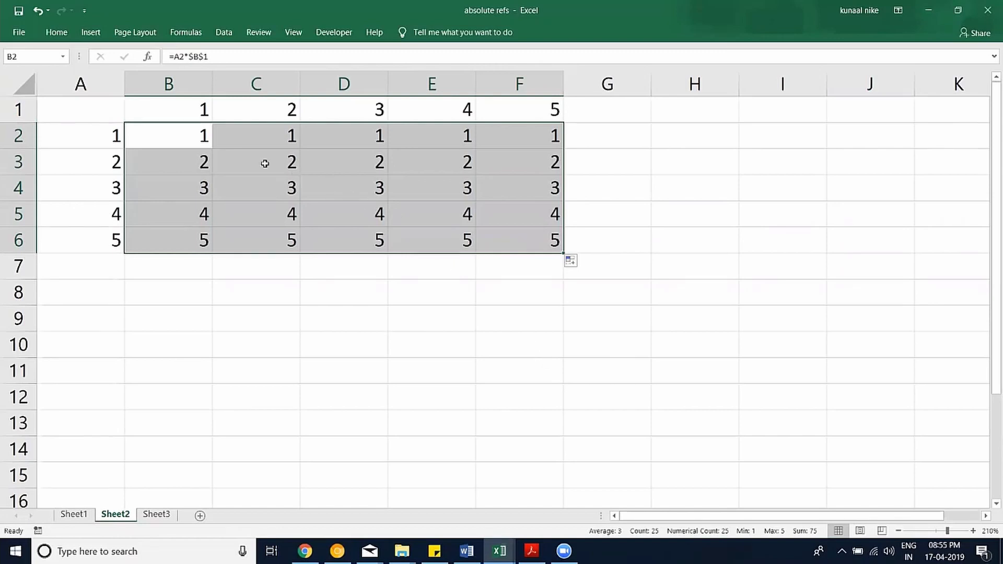
key(ctrl+z)
key(ctrl+z)
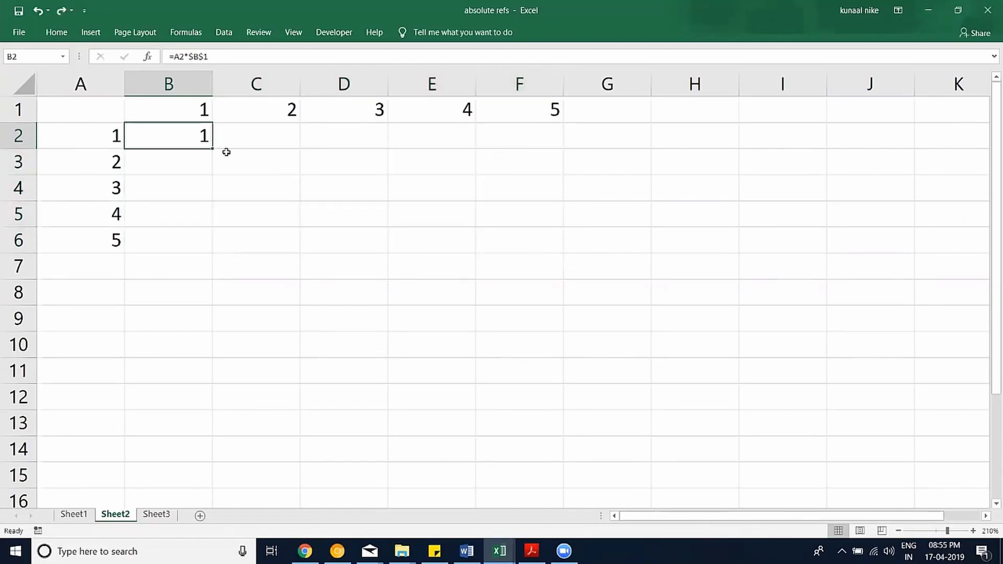
drag(203, 145, 515, 246)
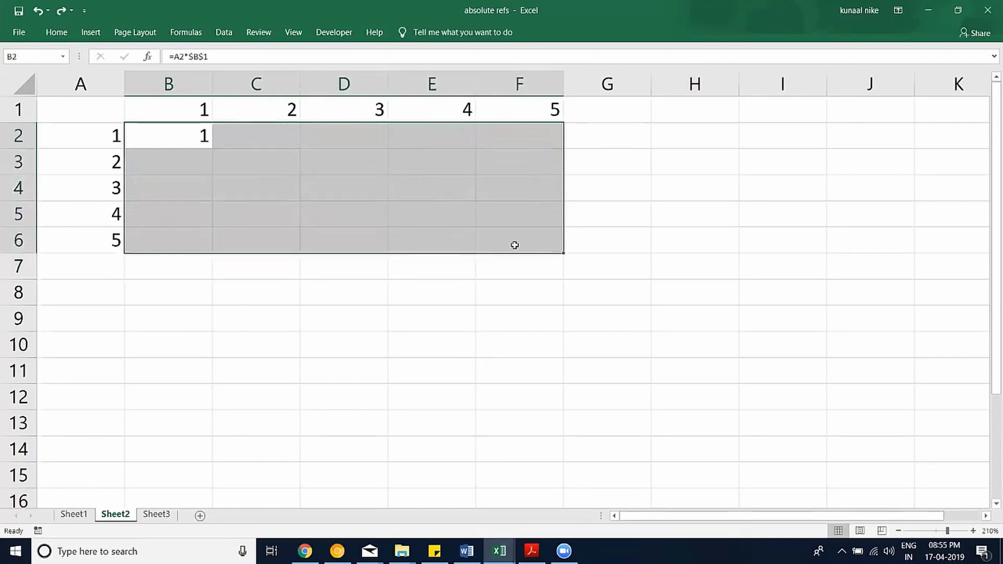
key(ctrl+d)
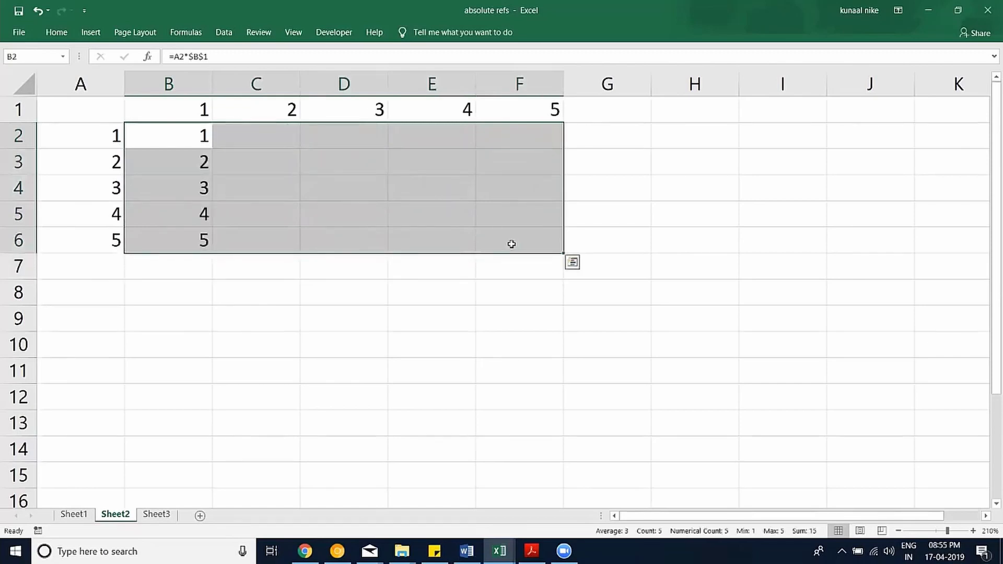
key(ctrl+r)
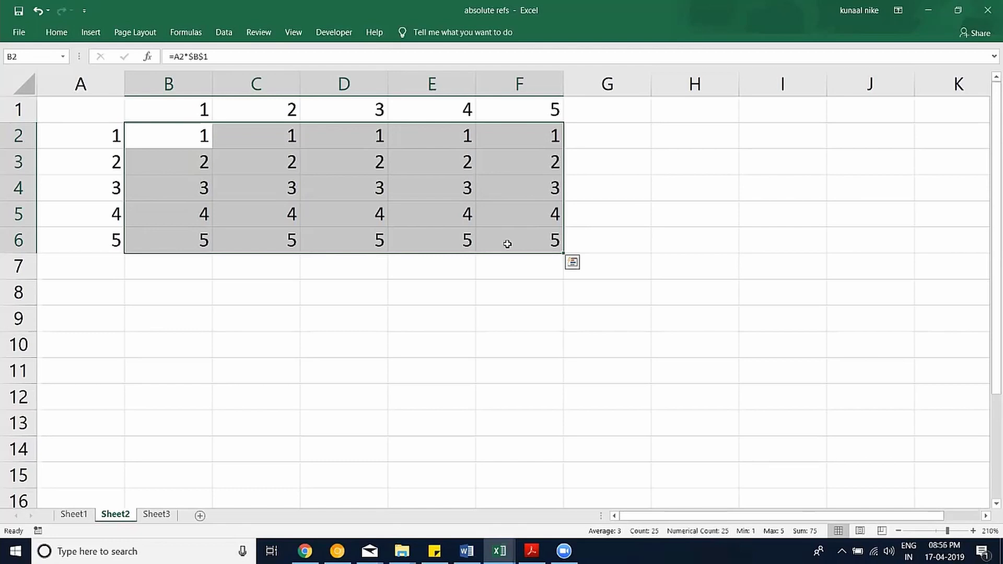
key(ctrl+z)
key(ctrl+z)
drag(178, 140, 490, 243)
Check the copied $B$1 formulas in C2, D3, E3 and F3, then undo the C2:F6 fill.
click(264, 138)
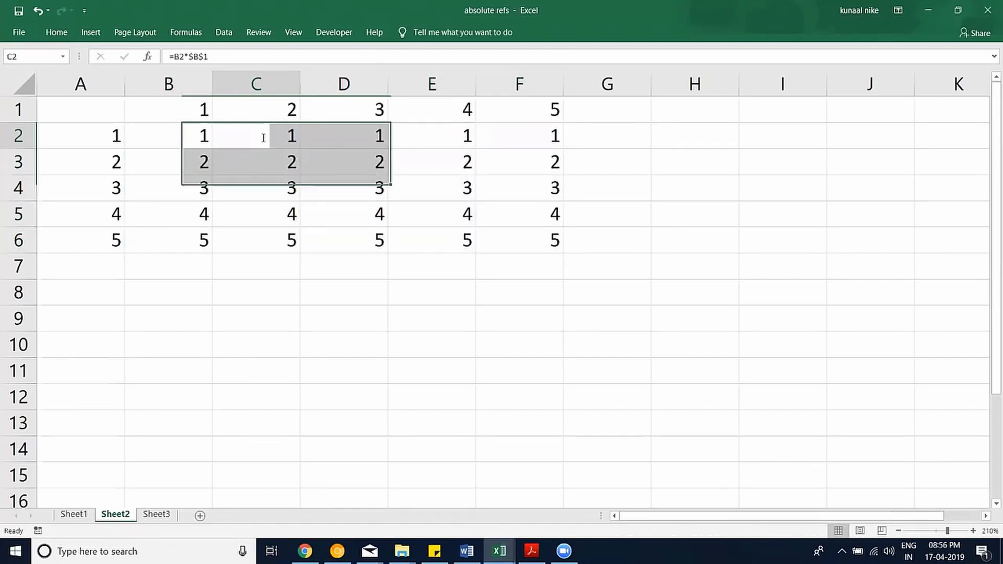
double_click(264, 138)
key(Escape)
double_click(358, 162)
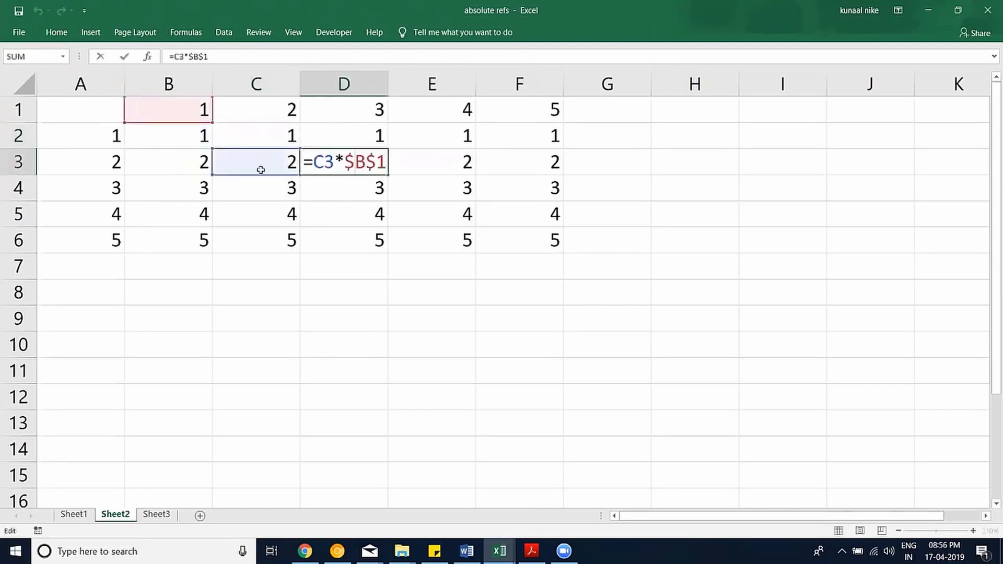
key(Escape)
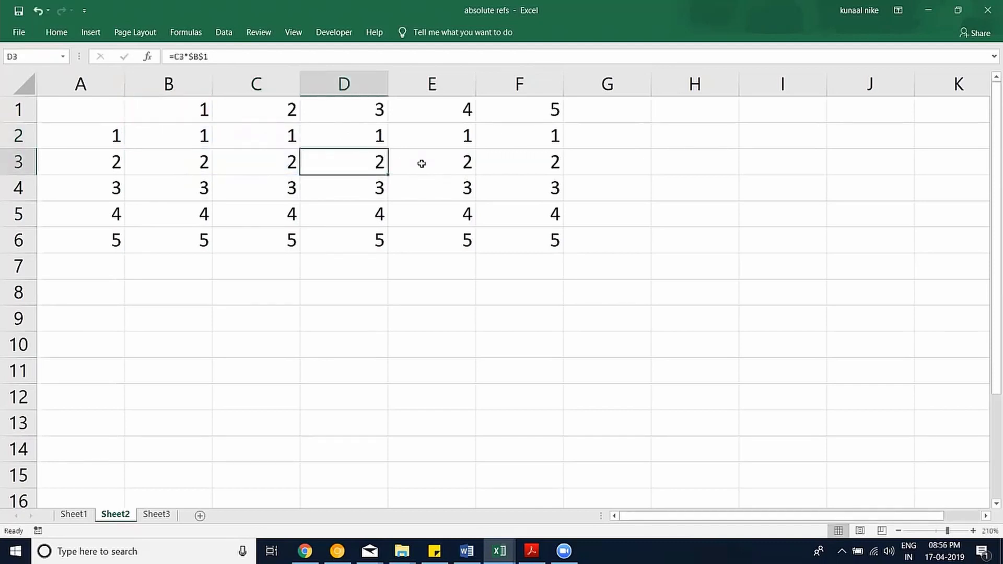
double_click(421, 163)
key(Escape)
click(506, 163)
double_click(507, 163)
key(Escape)
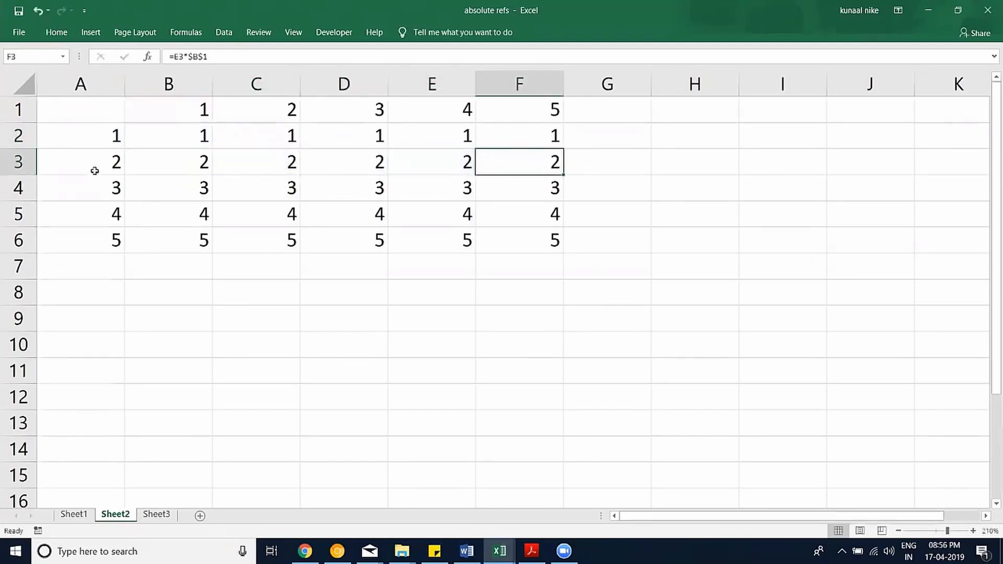
double_click(499, 169)
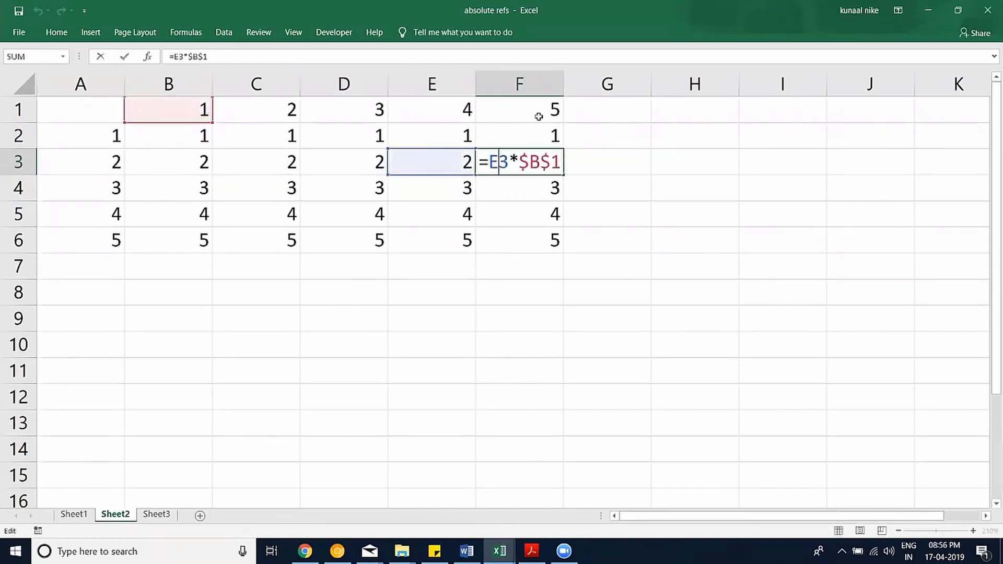
key(Escape)
click(530, 235)
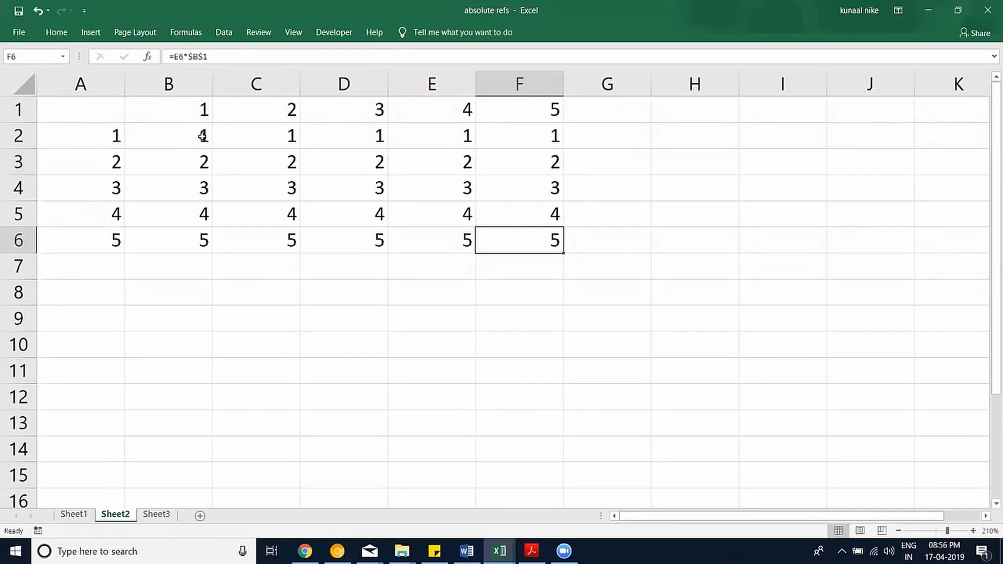
key(ctrl+z)
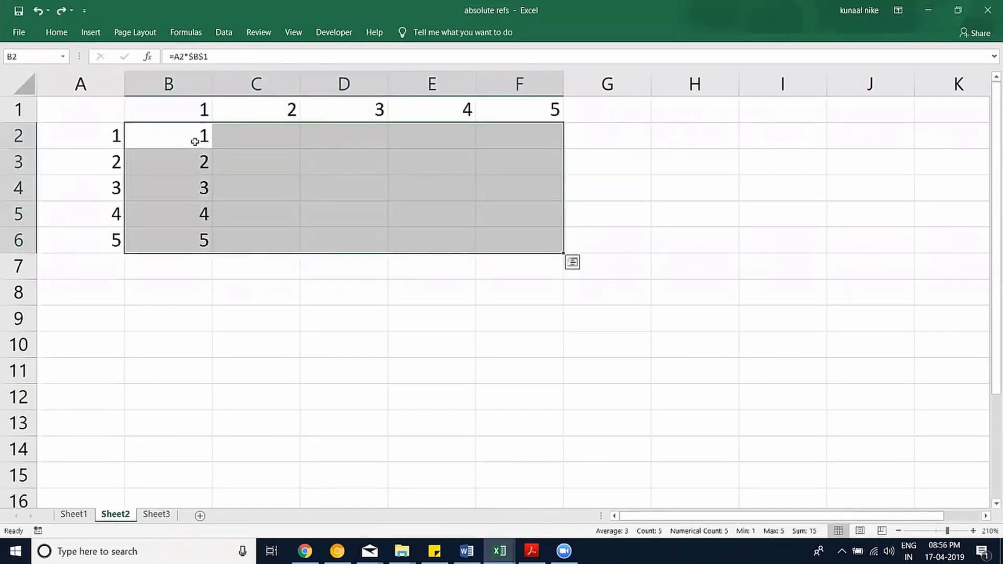
Edit B2 to =A2*B1, removing the $ locks from the B1 reference.
double_click(194, 141)
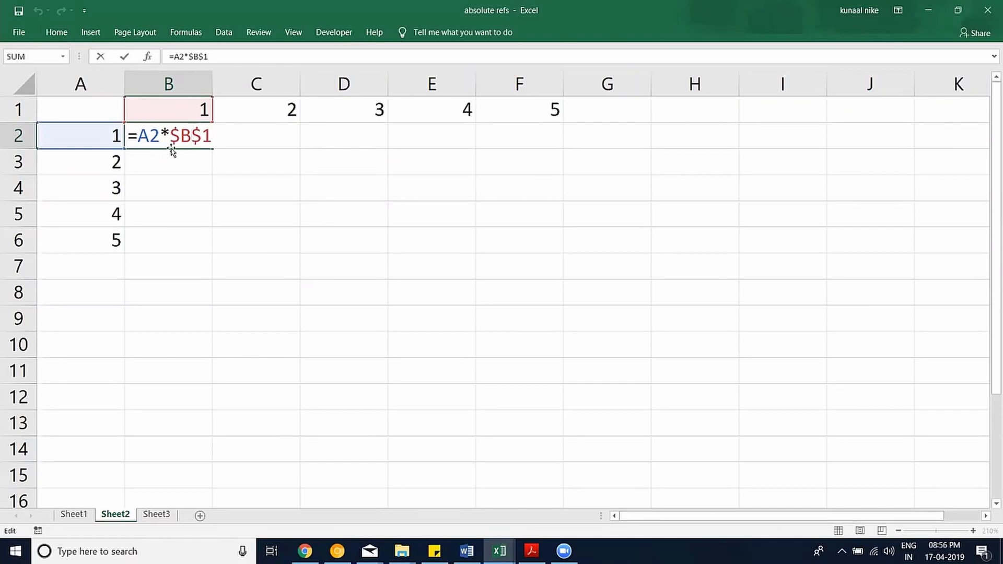
key(F4)
key(F4)
key(F4)
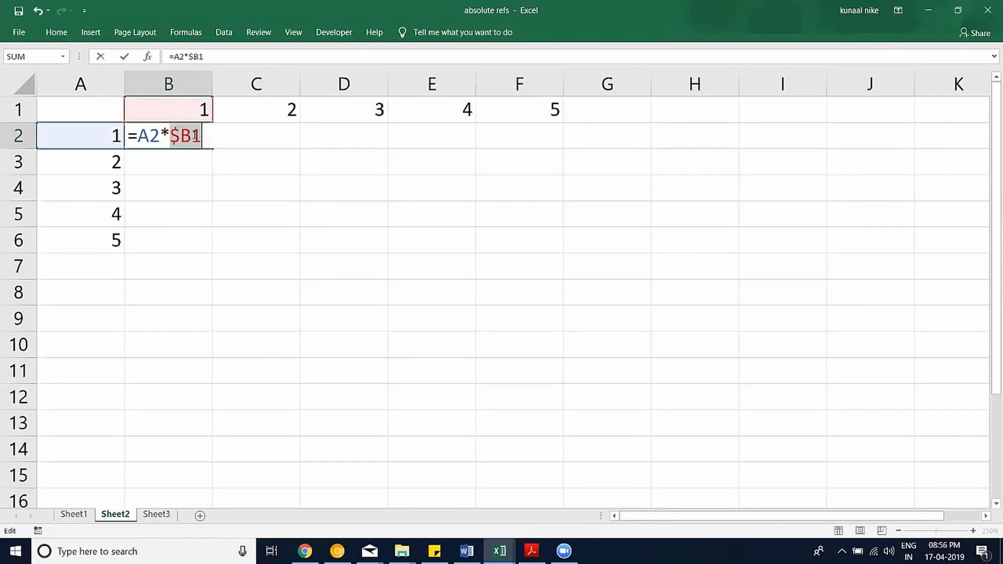
key(Return)
Fill B2's relative formula out to F6 and autofit column F.
click(190, 137)
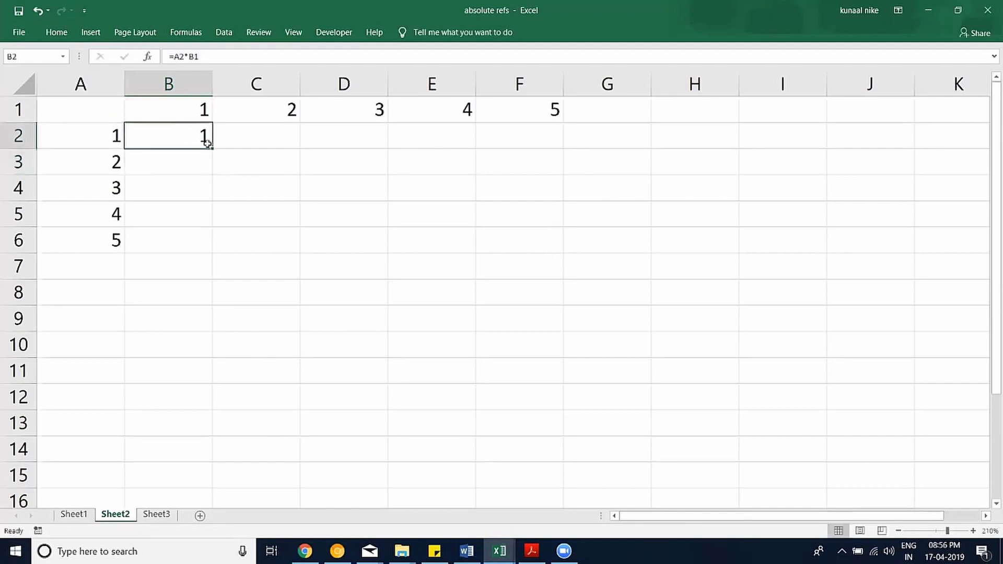
drag(214, 151, 569, 246)
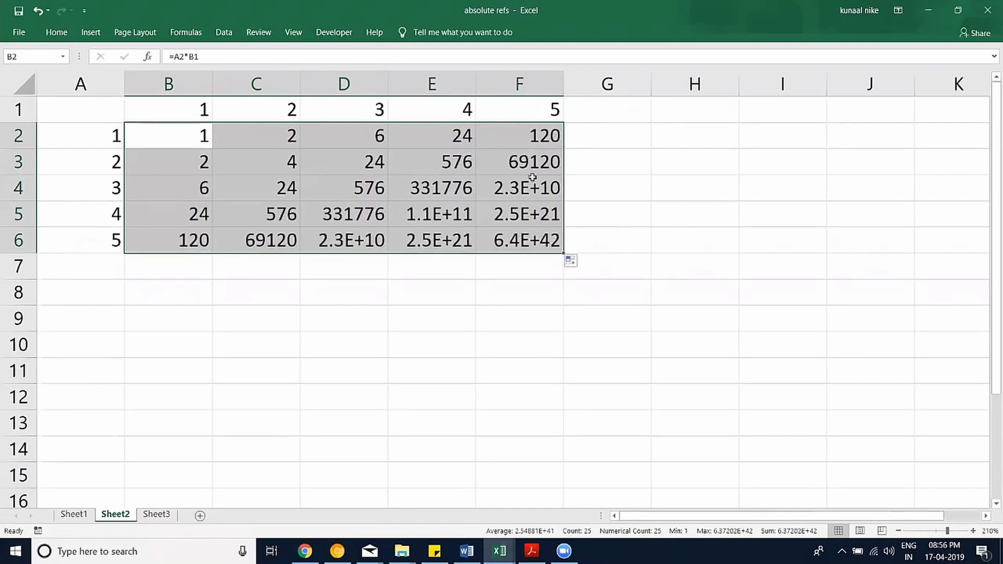
double_click(563, 82)
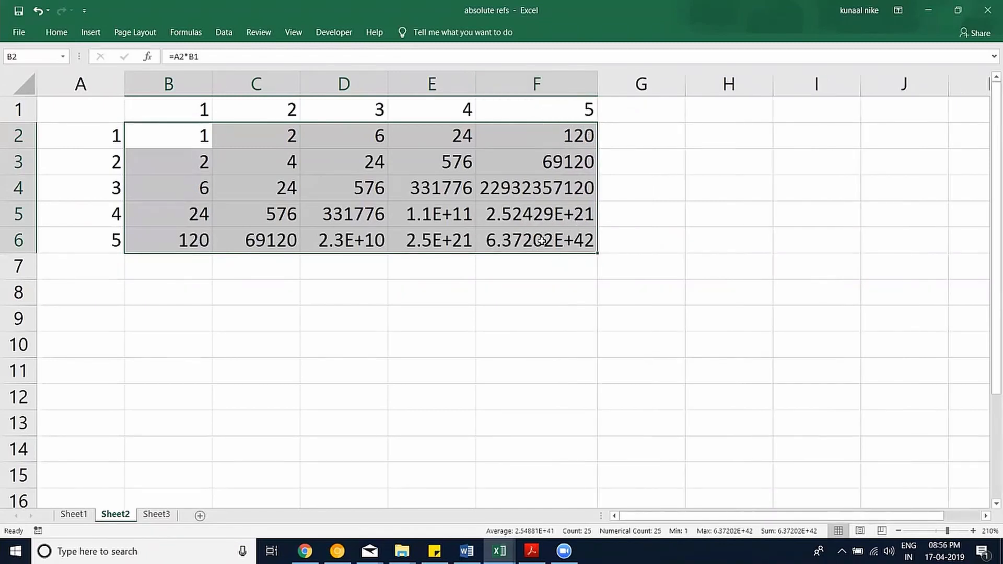
Inspect the formulas in F6, C3, D4 and E5, then undo the fill into rows 3–6.
double_click(542, 241)
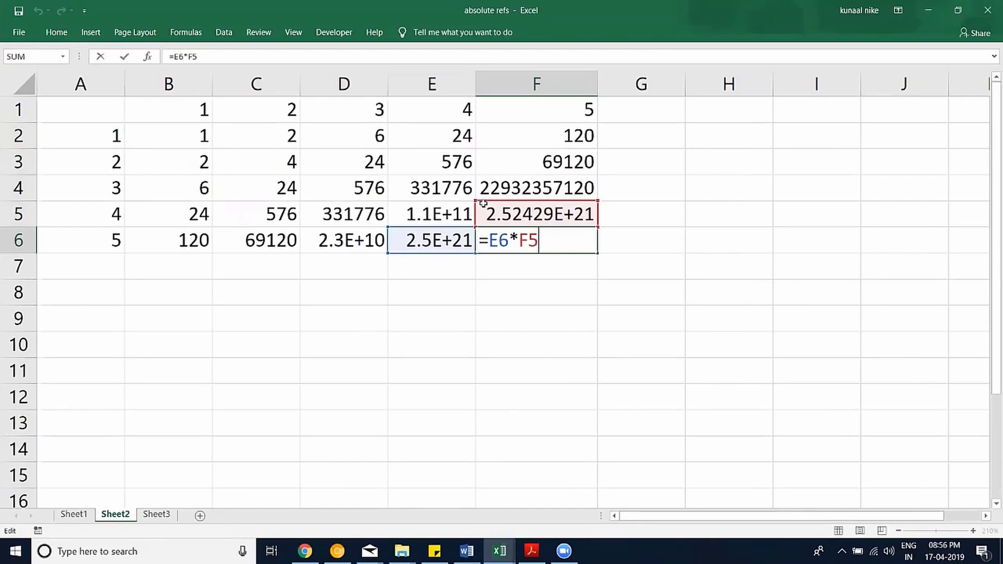
double_click(260, 163)
double_click(330, 189)
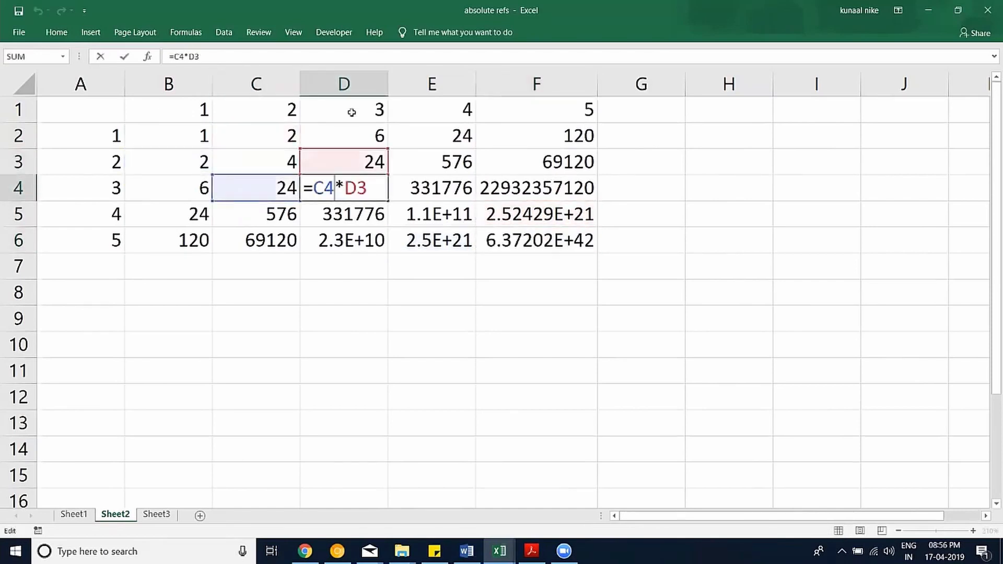
key(Escape)
click(424, 188)
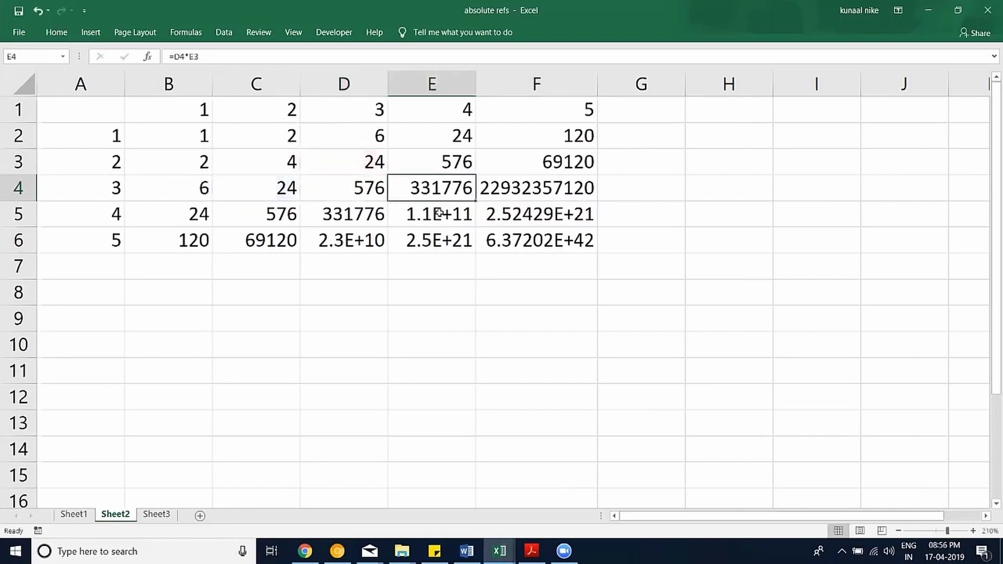
double_click(439, 213)
key(Escape)
drag(518, 233, 439, 214)
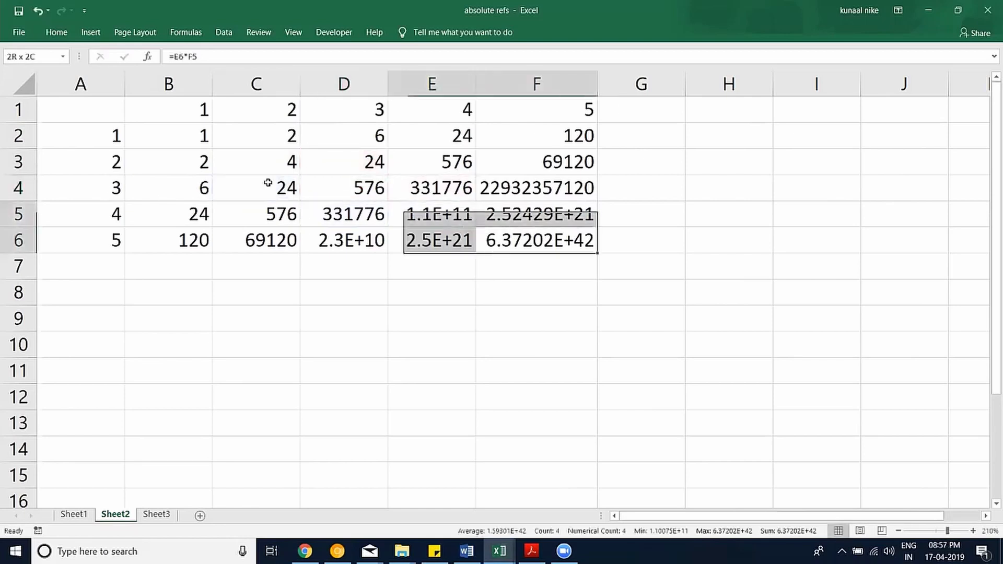
shift+click(267, 182)
key(ctrl+z)
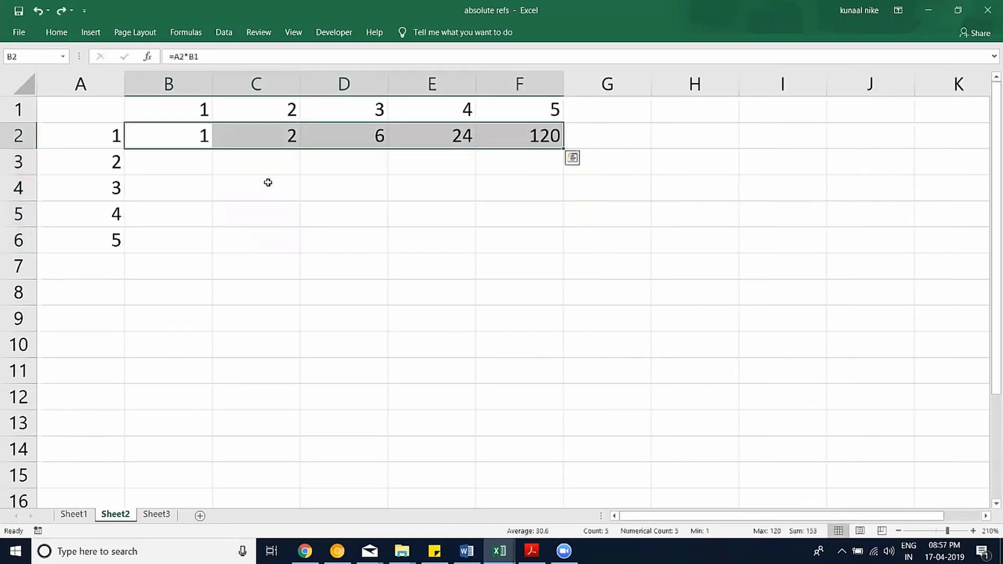
Undo the row fill and change B2 to =$A$2*B1 with an absolute A2.
key(ctrl+z)
double_click(177, 139)
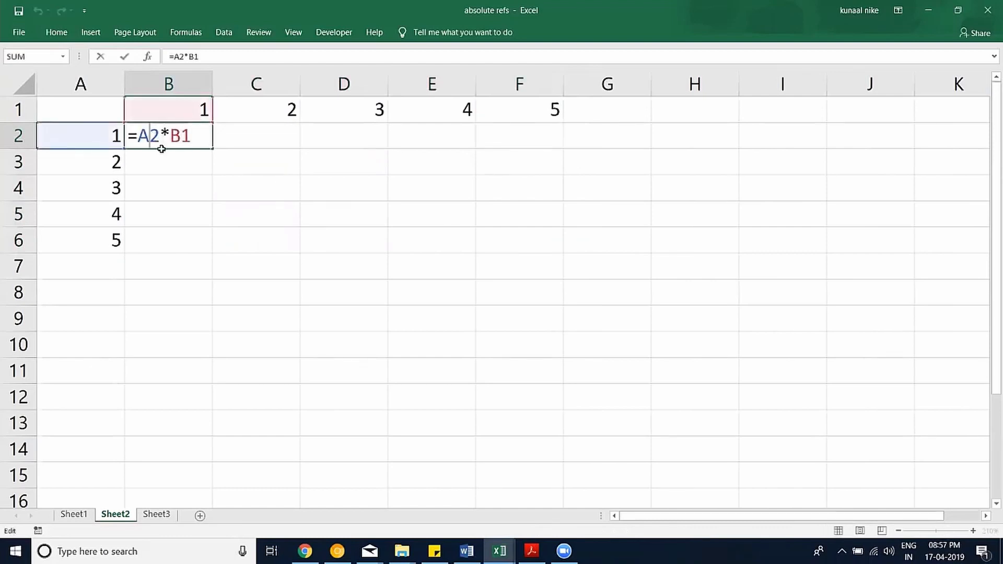
key(F4)
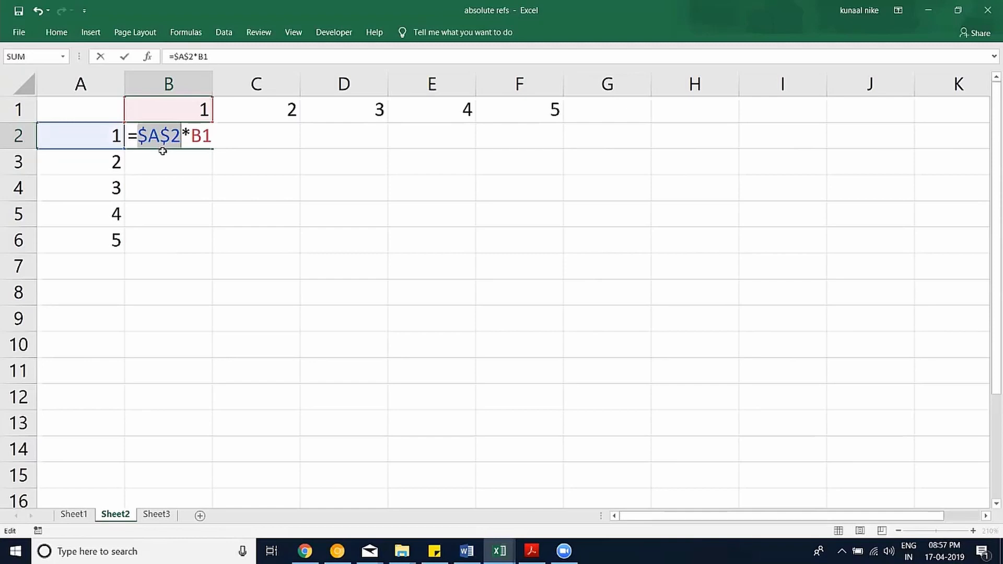
key(Return)
Fill =$A$2*B1 across B2:F6, inspect E5, E3 and D3, then undo back to B2.
click(164, 135)
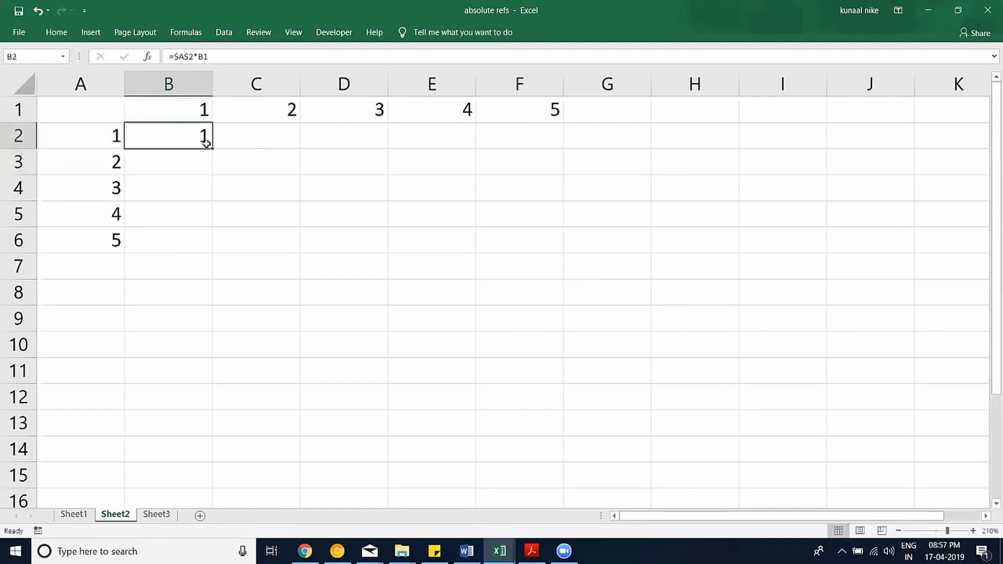
drag(212, 148, 476, 268)
drag(167, 135, 492, 246)
key(ctrl+r)
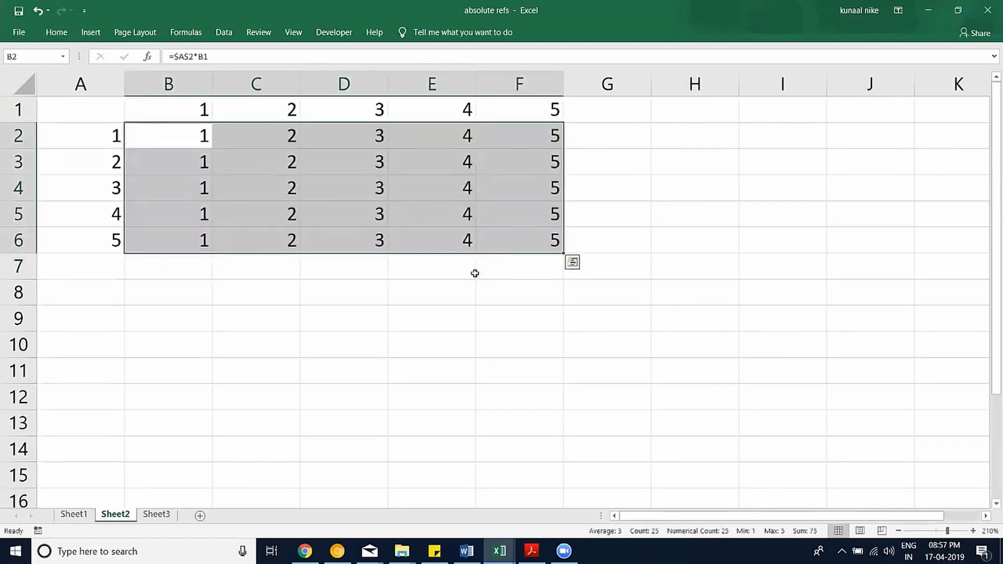
double_click(445, 206)
key(Escape)
double_click(434, 161)
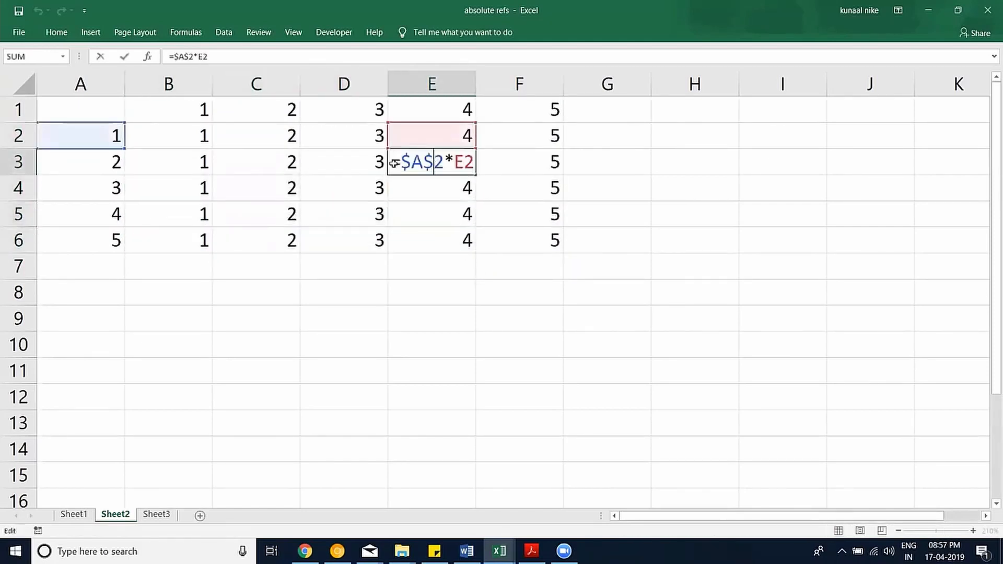
click(338, 155)
double_click(338, 155)
key(Escape)
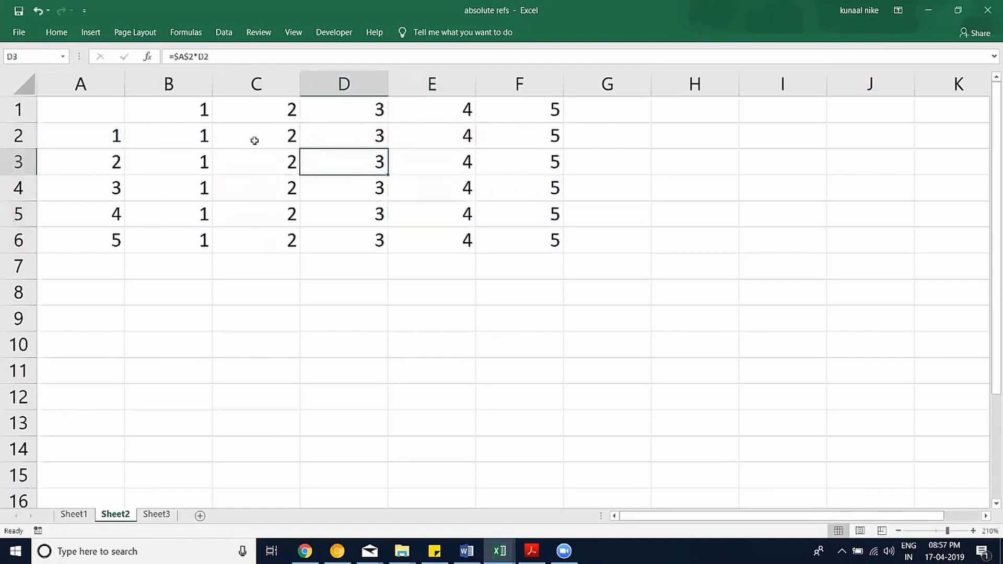
key(ctrl+z)
key(ctrl+z)
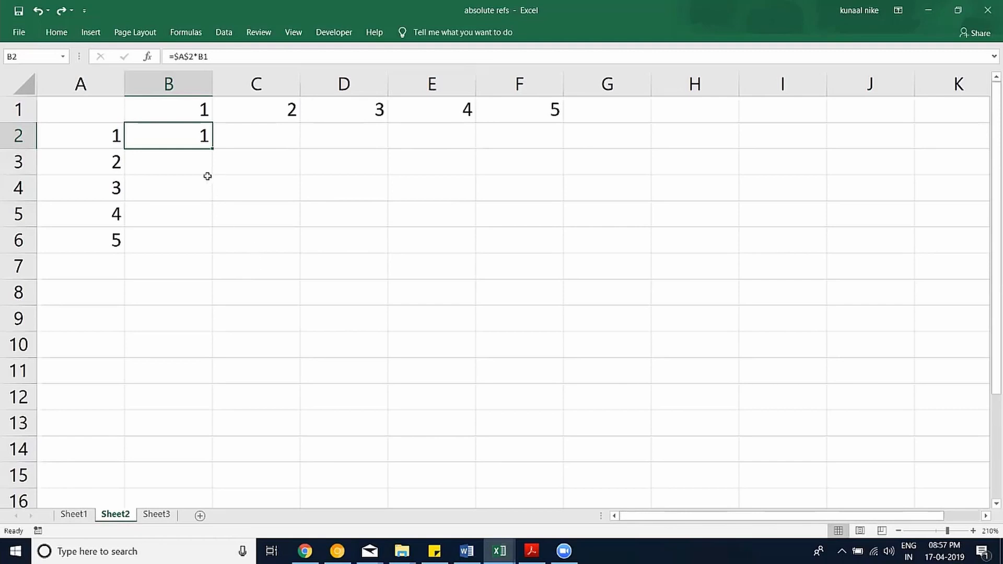
double_click(181, 136)
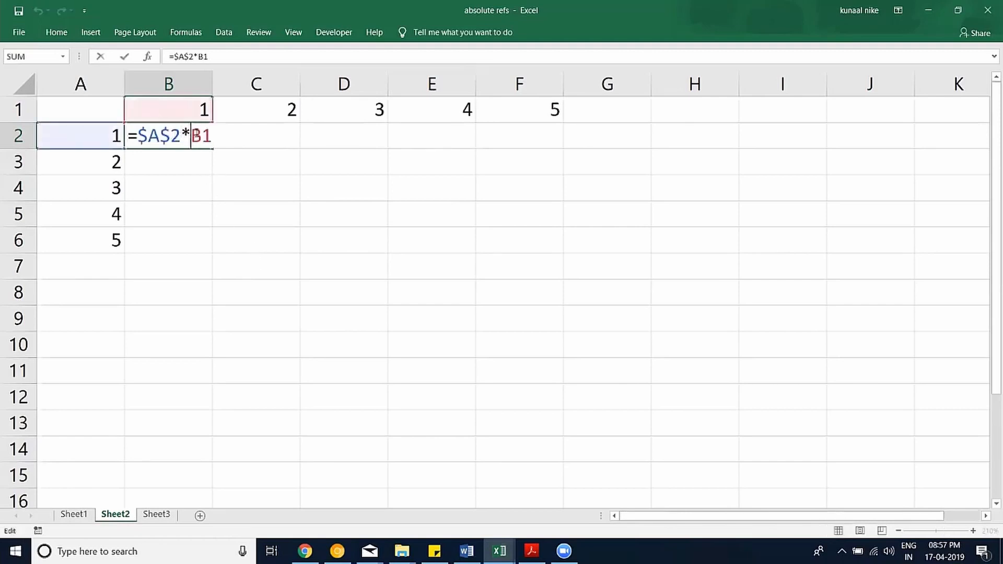
key(F4)
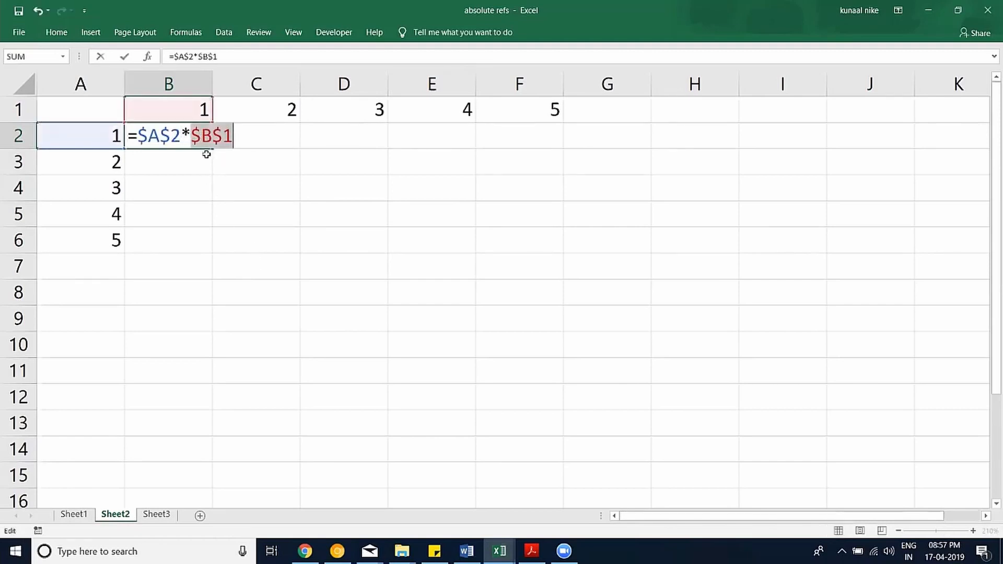
key(Escape)
drag(215, 155, 517, 246)
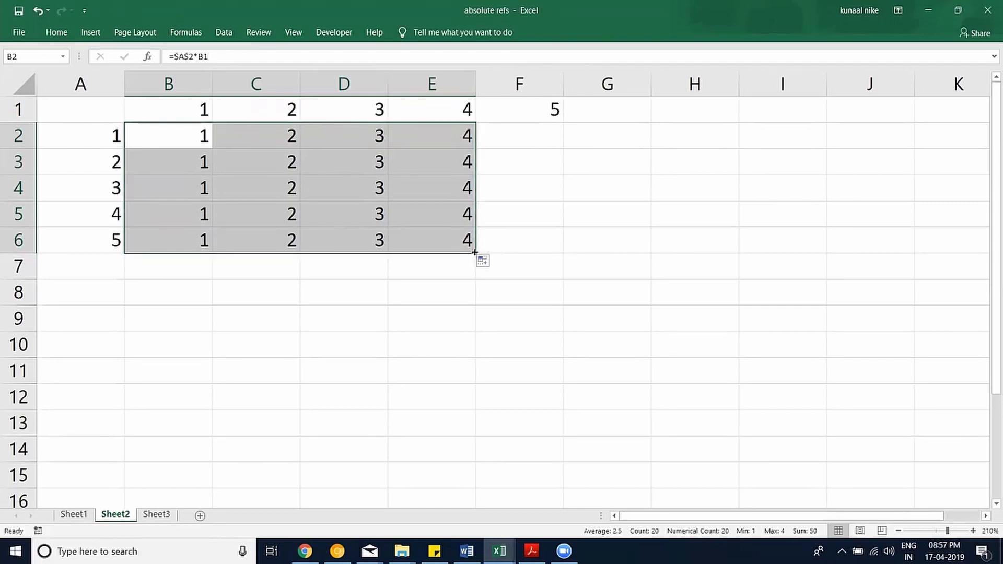
drag(474, 253, 544, 248)
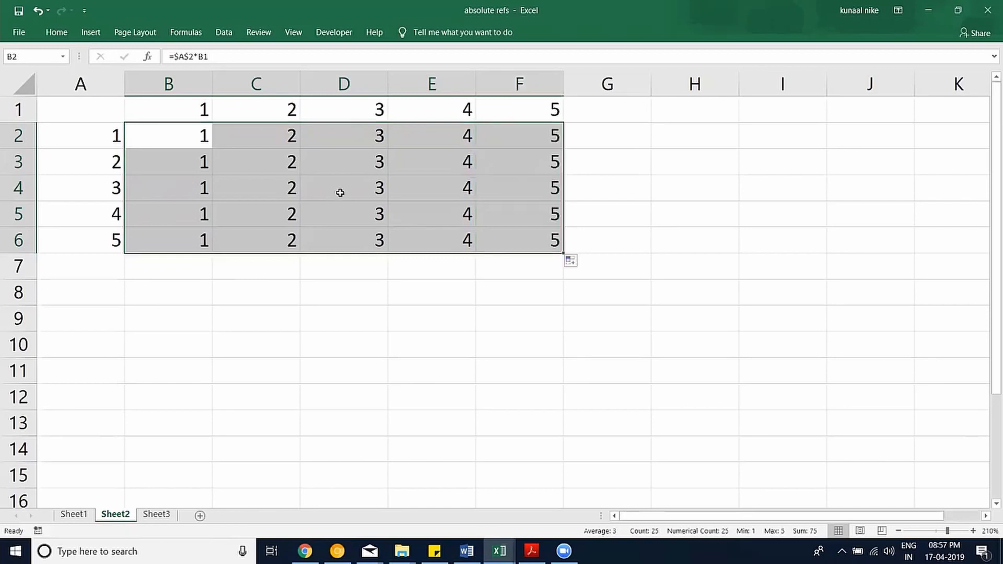
key(ctrl+z)
key(ctrl+z)
key(ctrl+z)
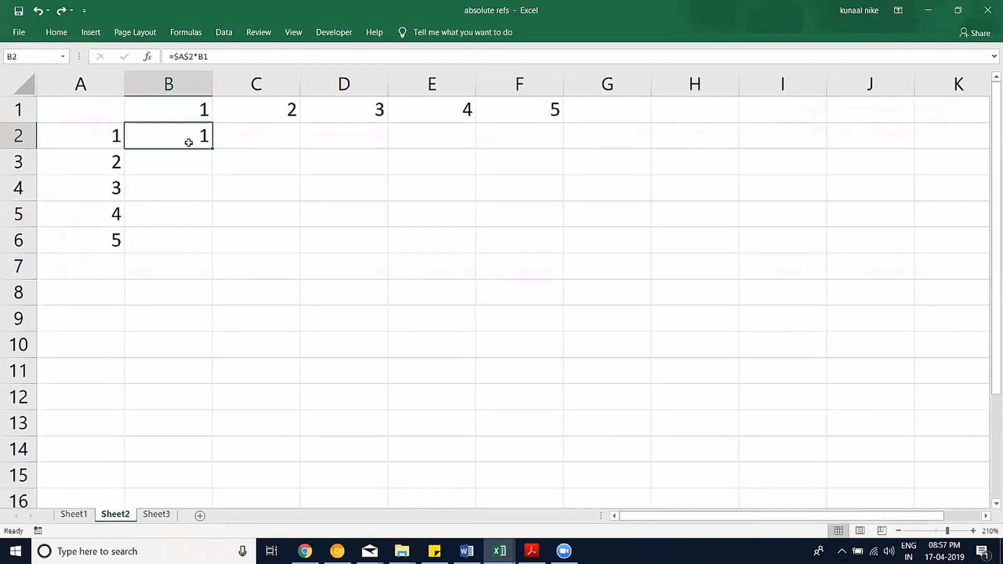
Change B2 to =$A2*B$1, locking column A and row 1 with F4.
double_click(189, 143)
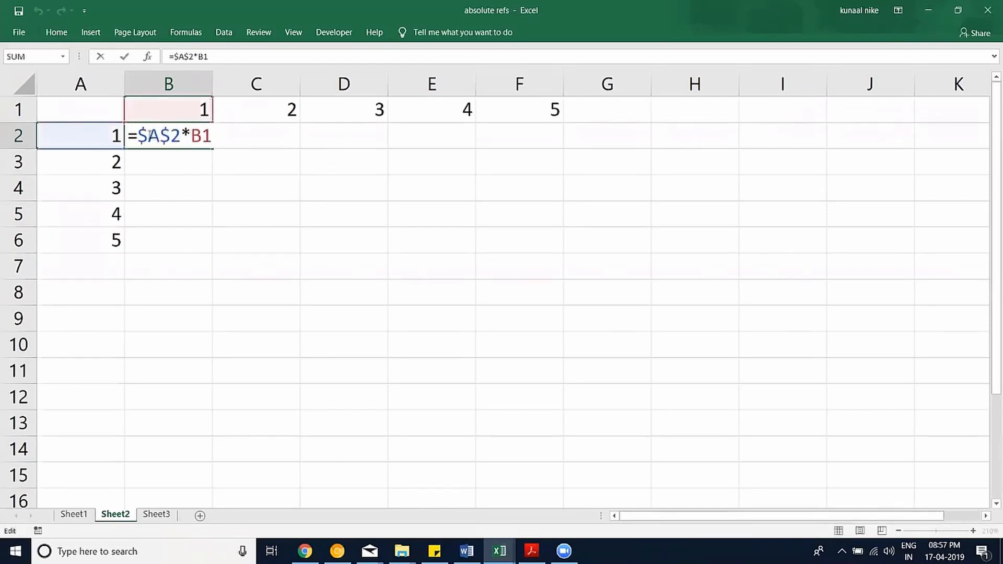
click(149, 137)
key(F4)
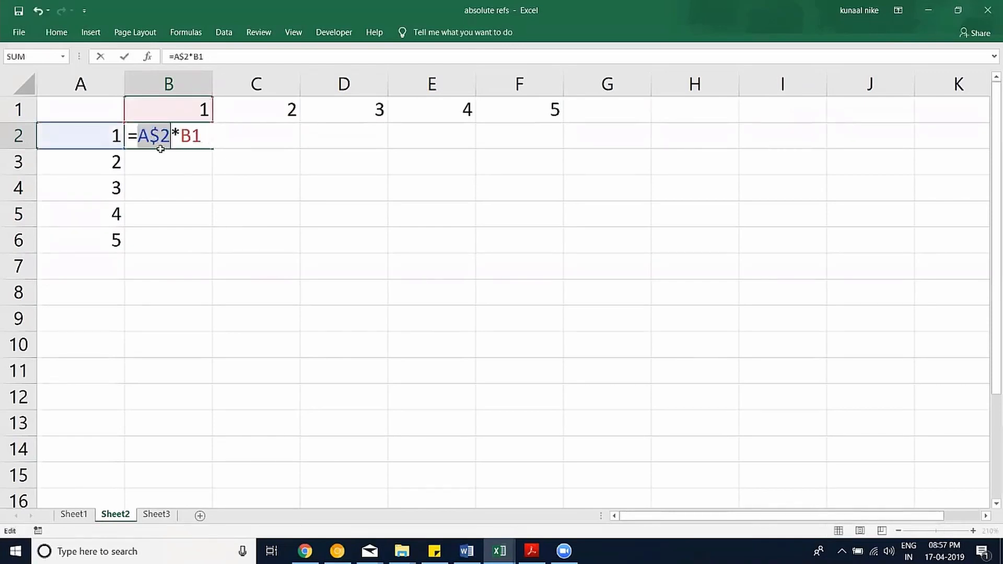
key(F4)
click(192, 131)
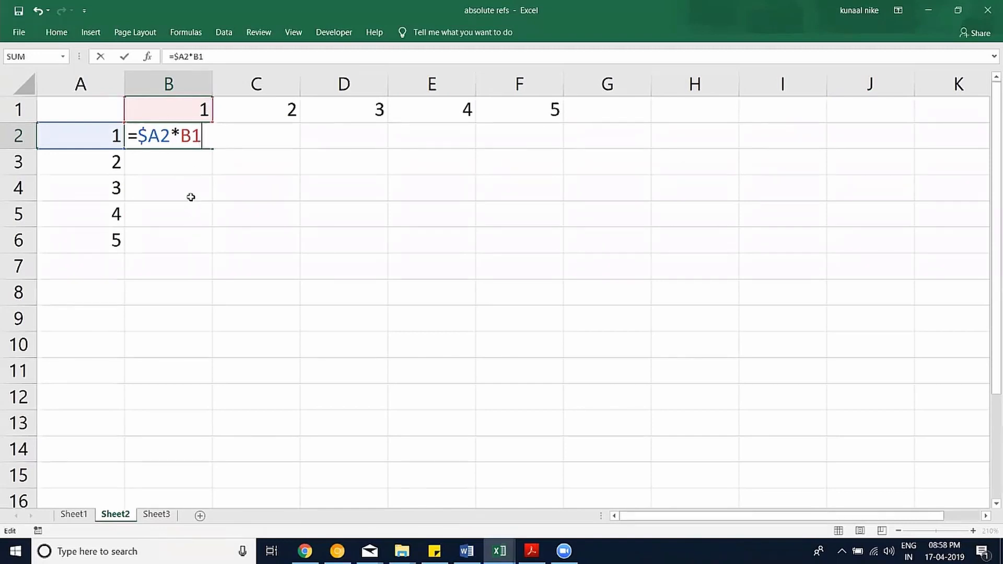
key(F4)
key(F4)
key(Return)
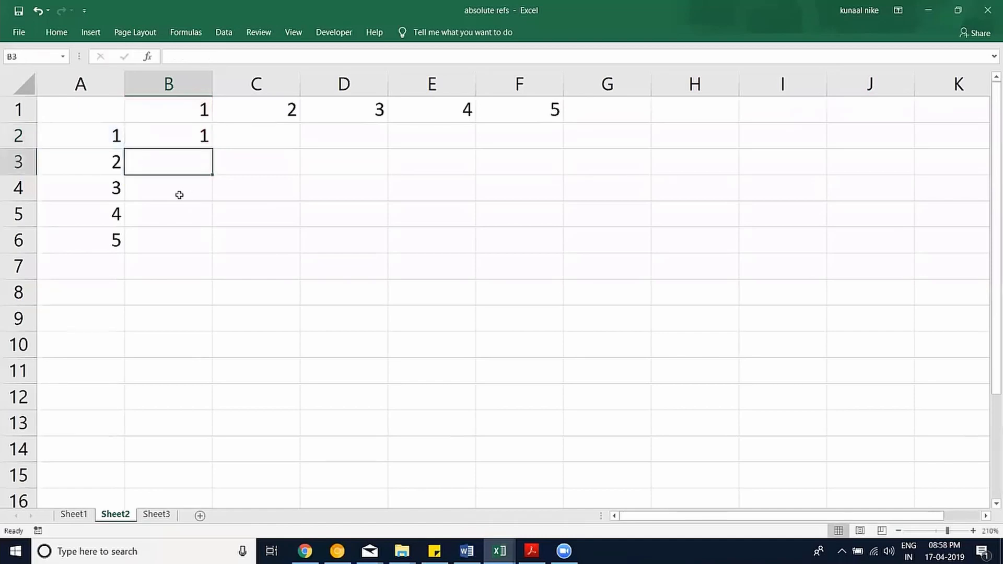
Fill B2's =$A2*B$1 formula across B2:F6 and check the result in F6.
click(199, 137)
drag(213, 148, 549, 243)
double_click(544, 240)
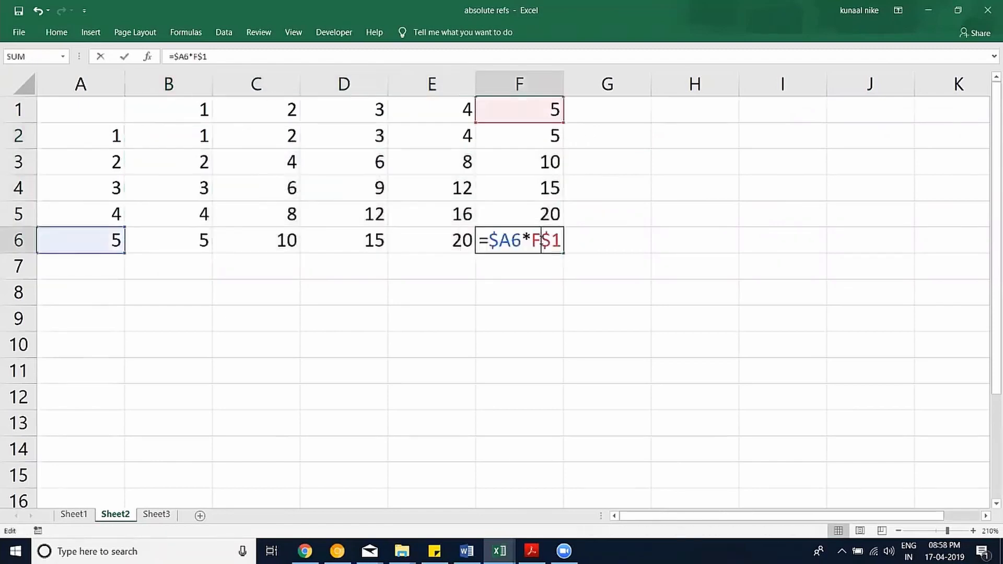
key(Escape)
Verify the formulas in E5, D4, C3, B2 and E3, then go to Sheet1.
double_click(462, 214)
click(352, 183)
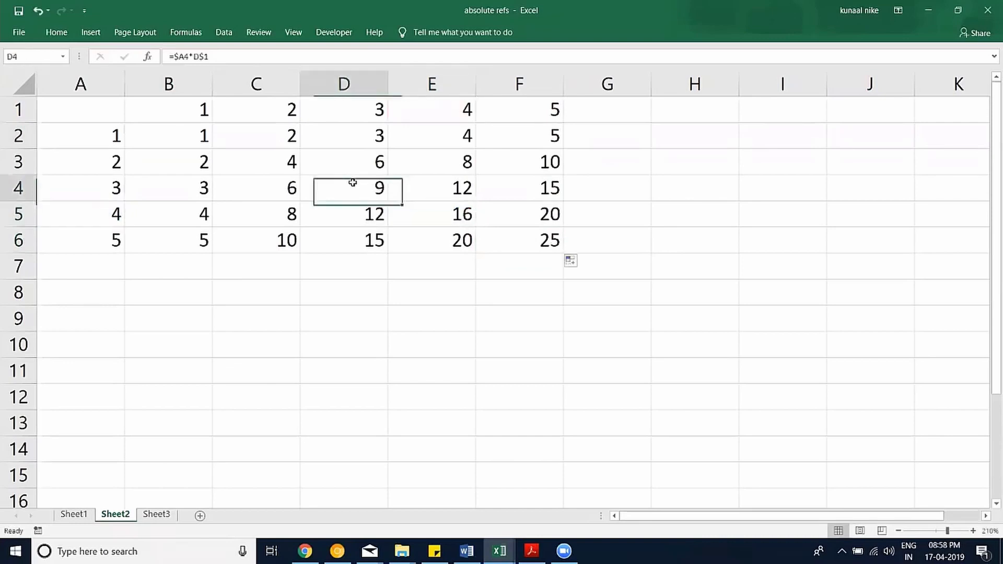
double_click(352, 183)
key(Escape)
click(265, 164)
double_click(265, 163)
key(Escape)
click(175, 138)
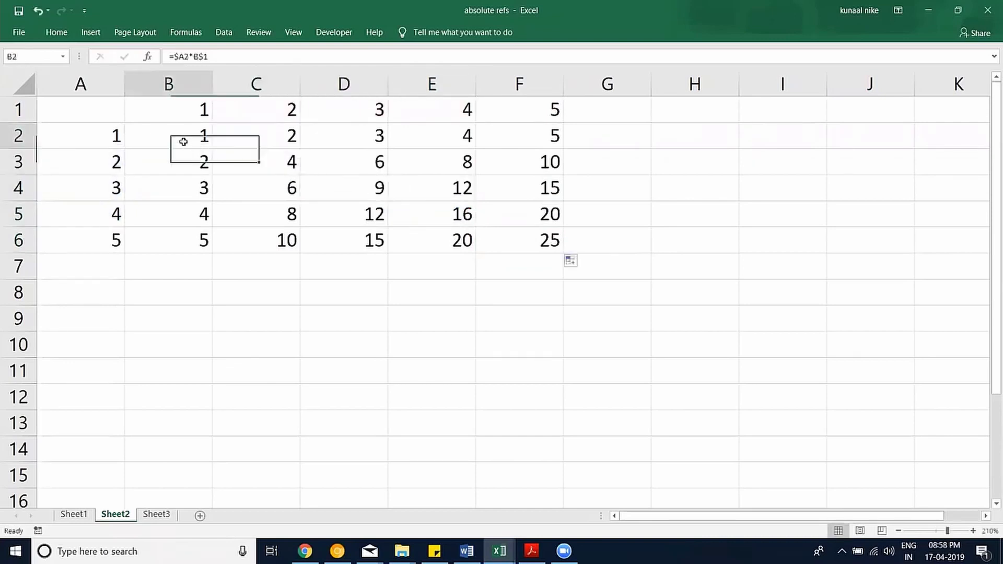
double_click(175, 138)
key(Escape)
click(468, 143)
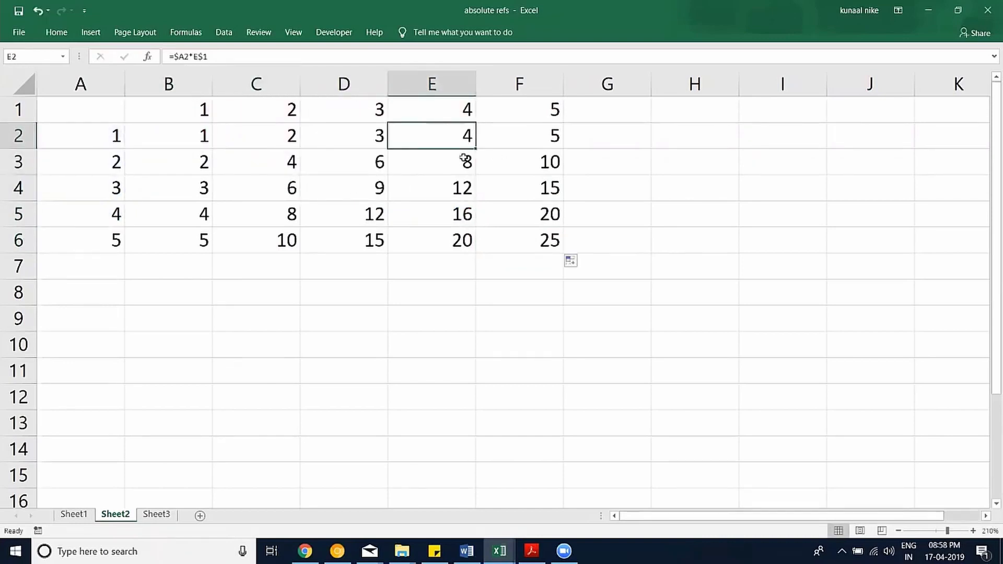
double_click(462, 152)
key(Escape)
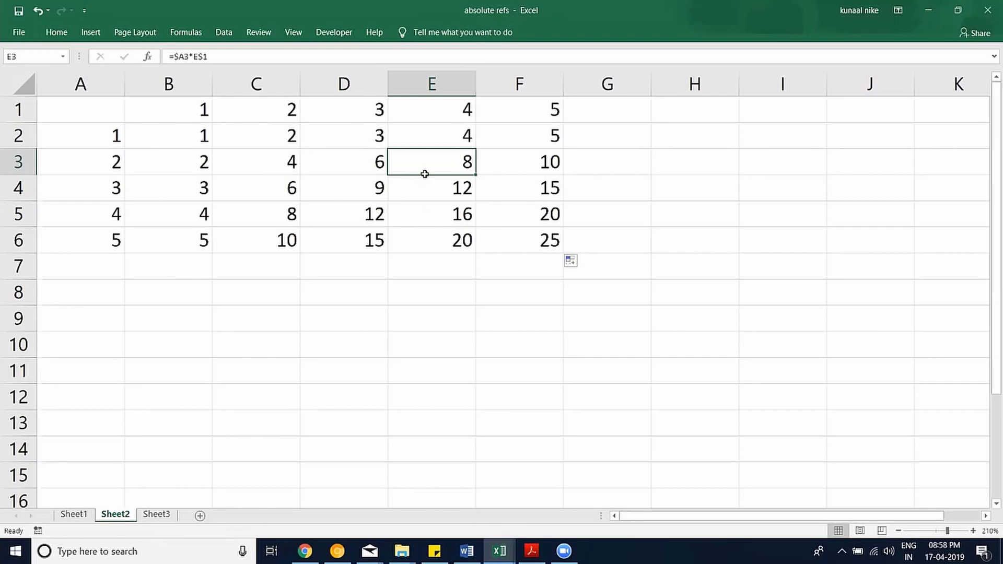
click(62, 514)
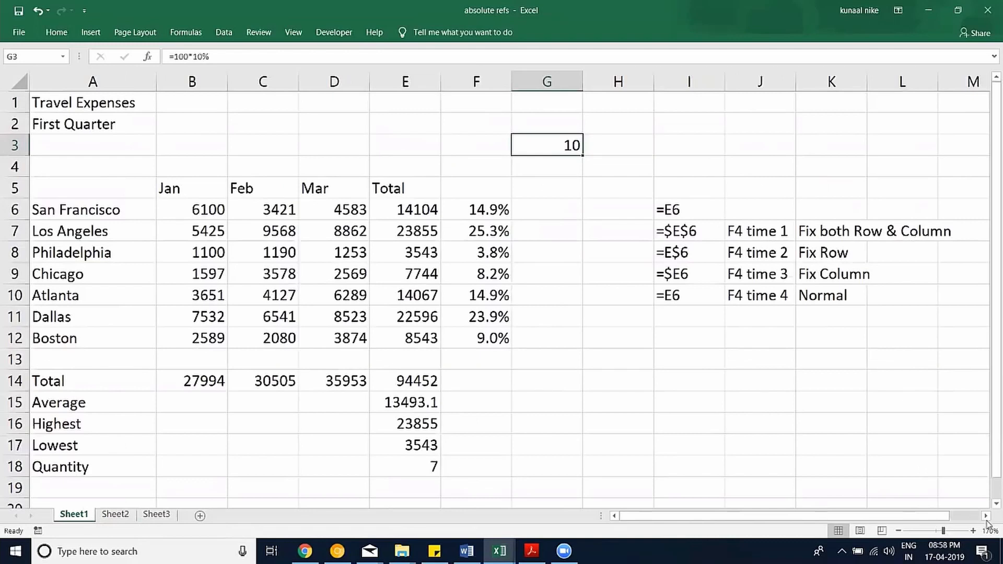
scroll(549, 243, right, 2)
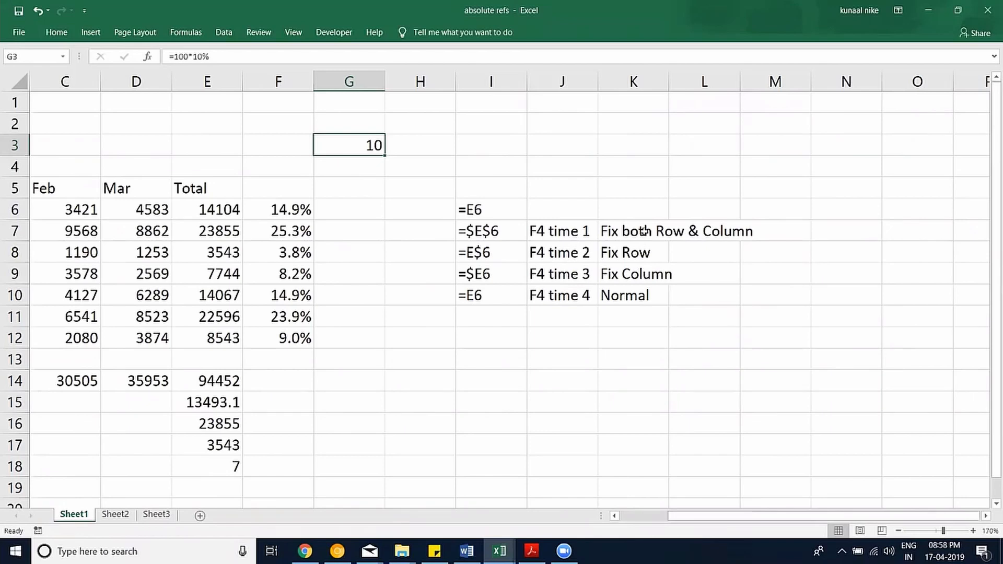
click(642, 253)
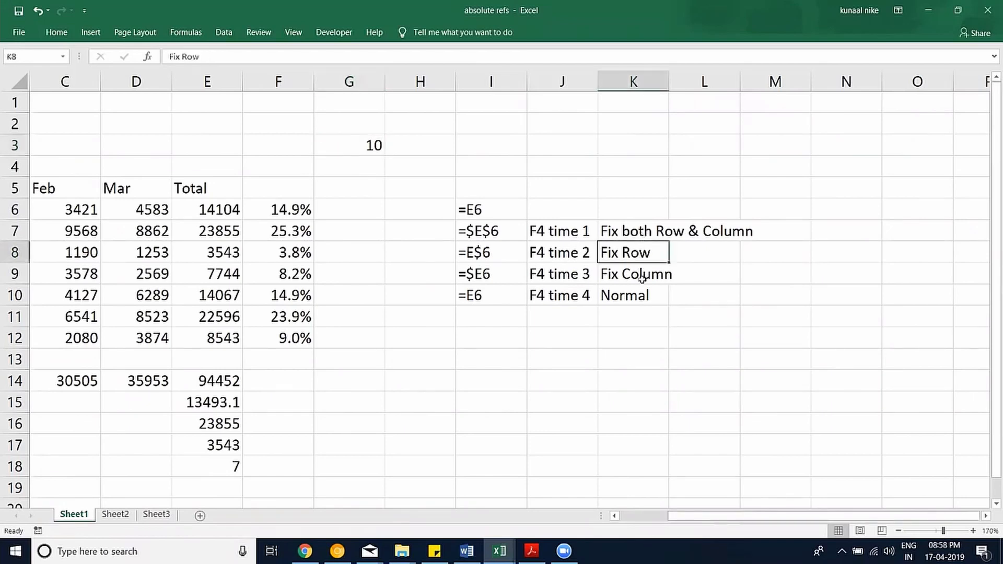
click(643, 279)
click(634, 296)
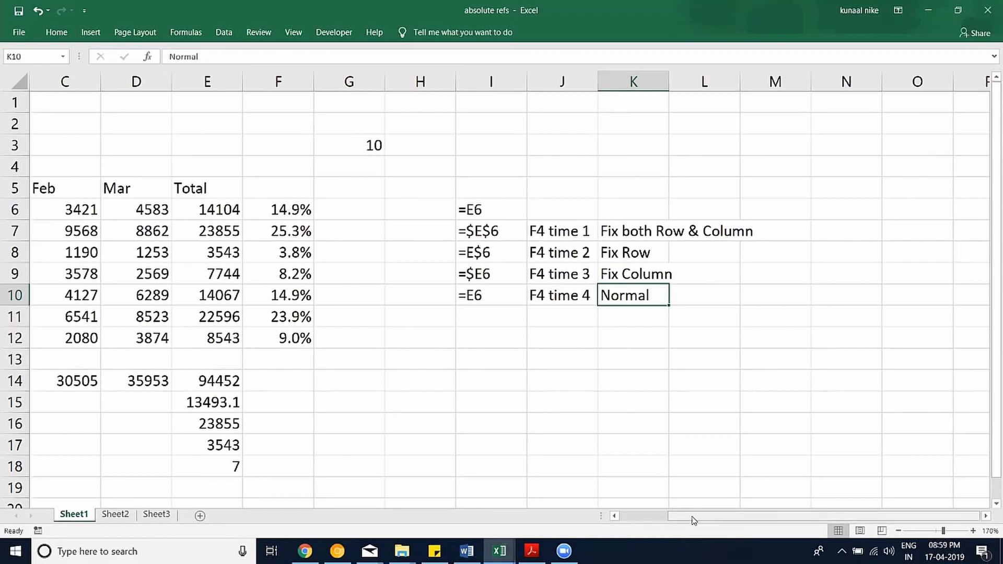
drag(619, 523, 612, 522)
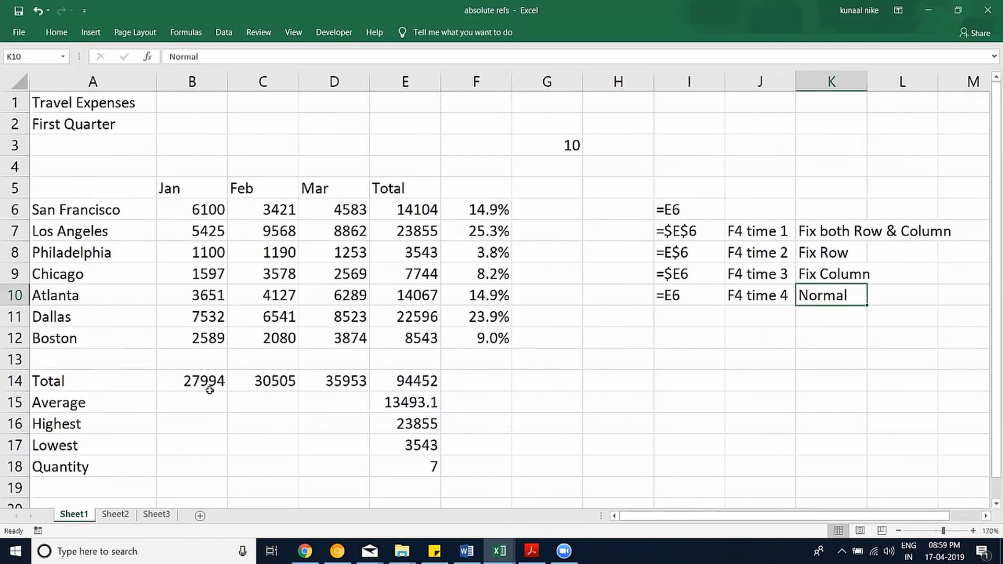
scroll(234, 265, down, 1)
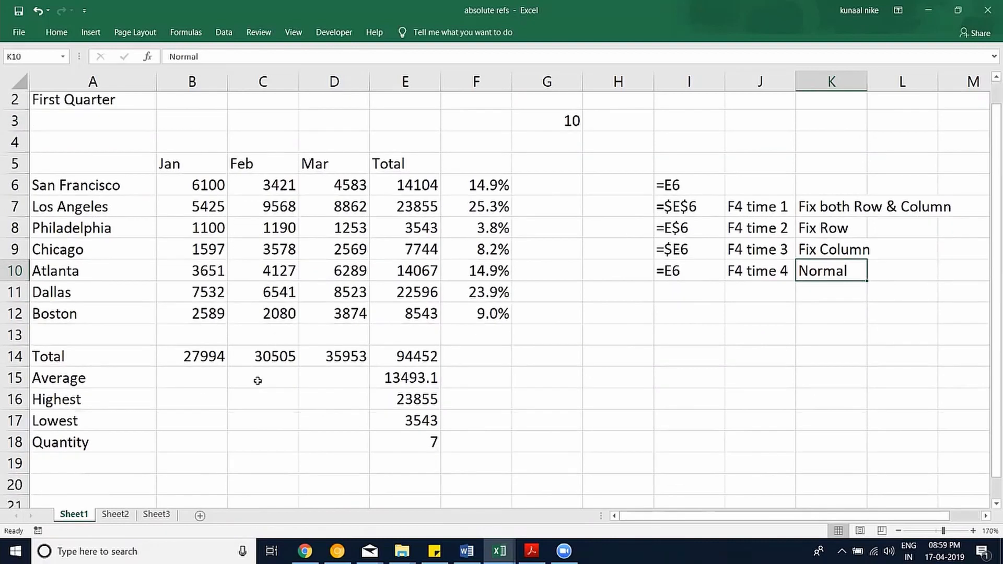
scroll(226, 166, up, 1)
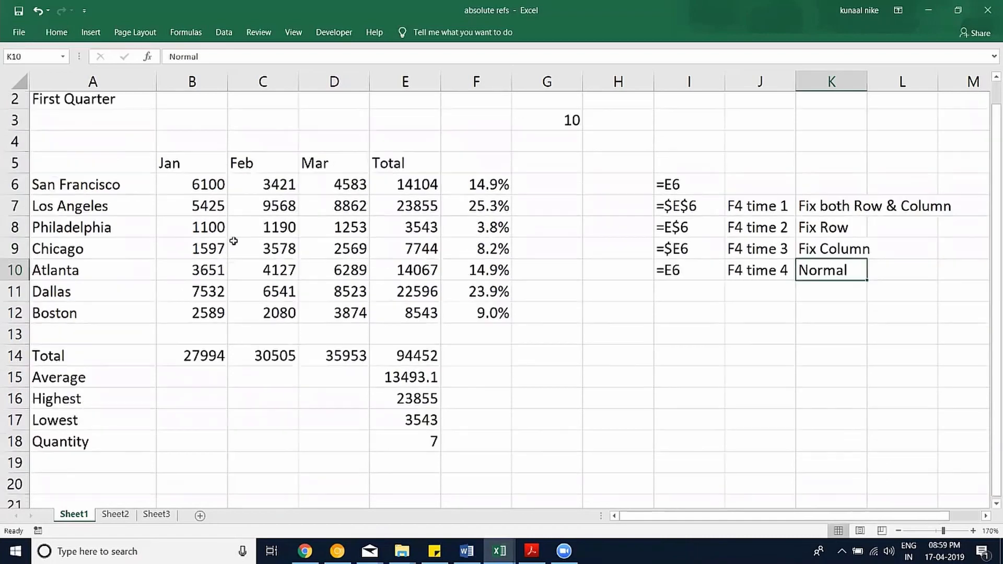
drag(202, 211, 345, 210)
click(430, 209)
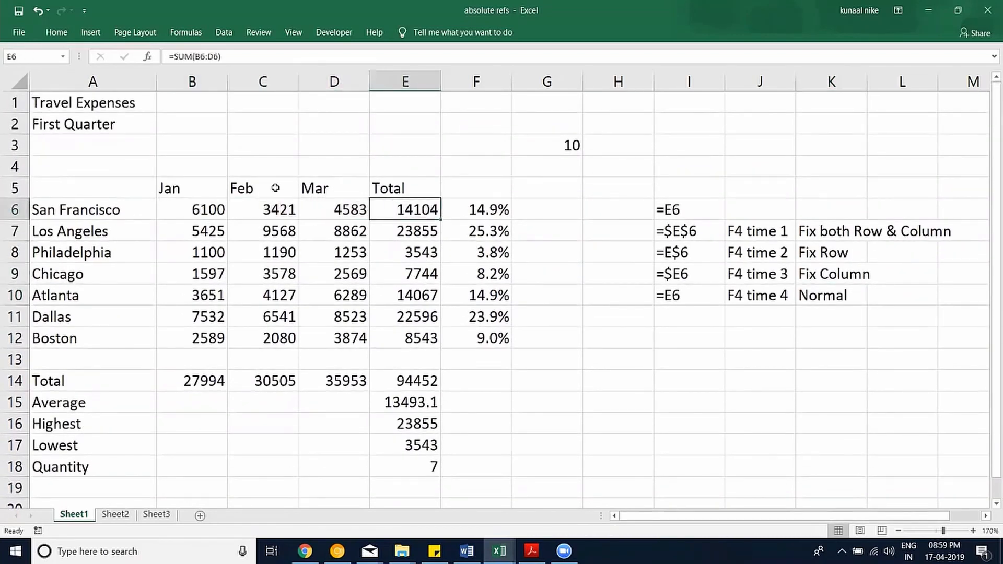
Enter =B6/$E$6 in B4 to get January's share of San Francisco's total.
click(209, 165)
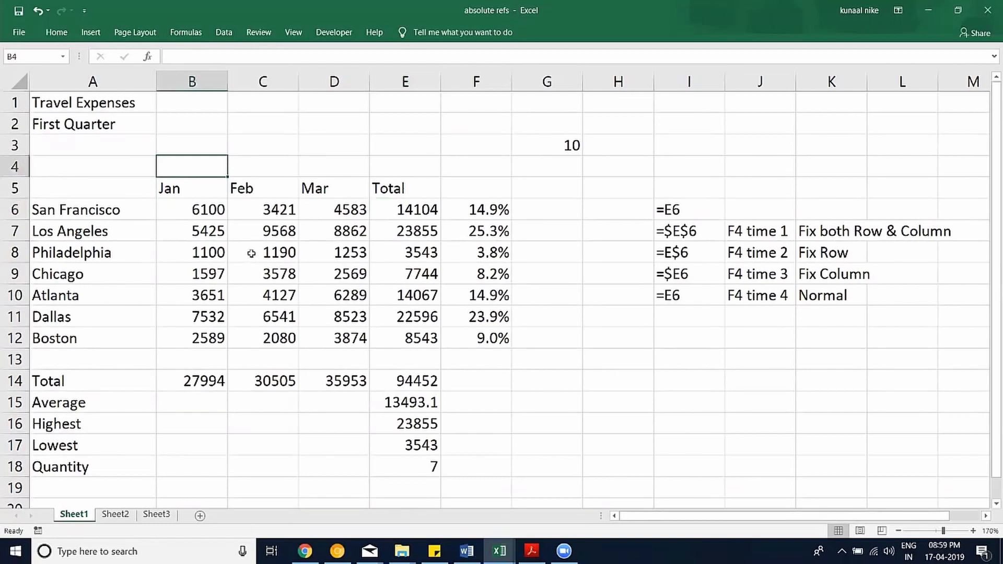
text(=)
key(Down)
key(Down)
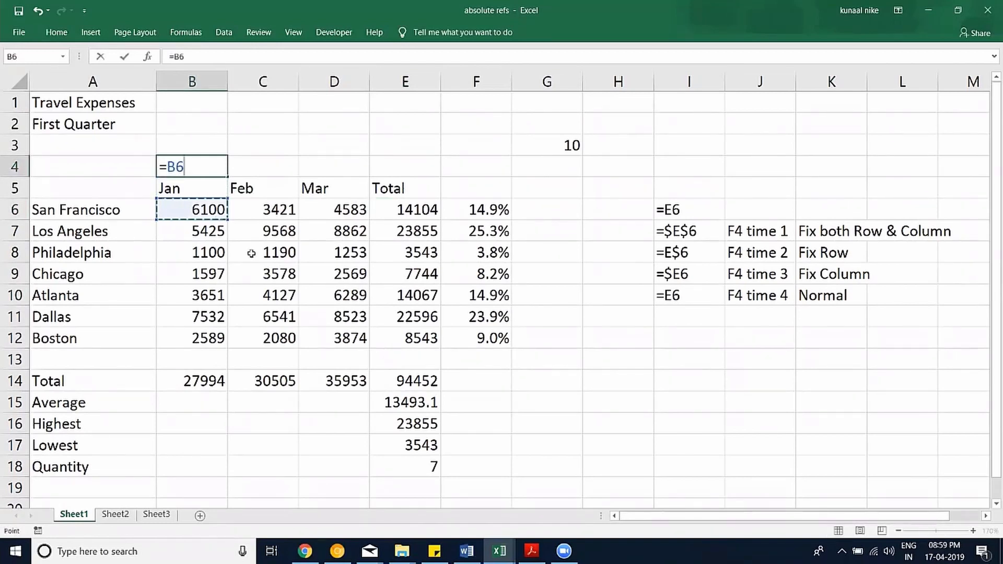
text(/)
click(485, 213)
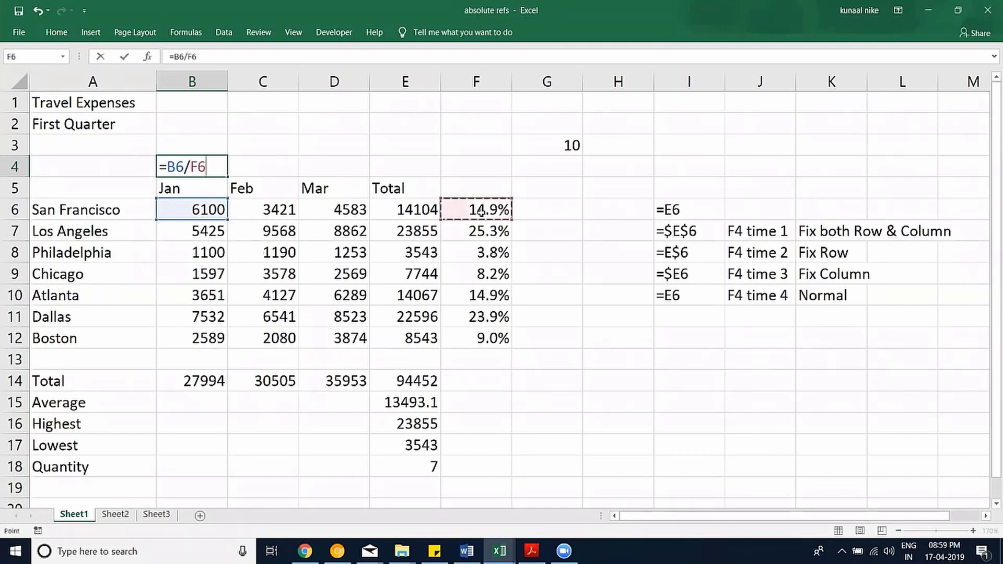
click(409, 217)
key(F4)
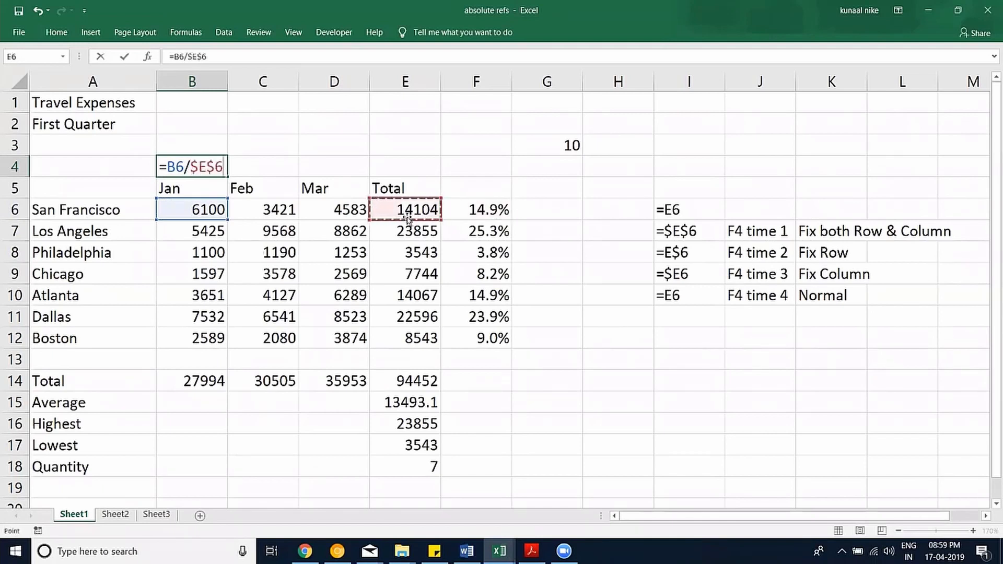
key(Return)
Format B4 as a percentage with one decimal and fill it across to D4.
click(214, 165)
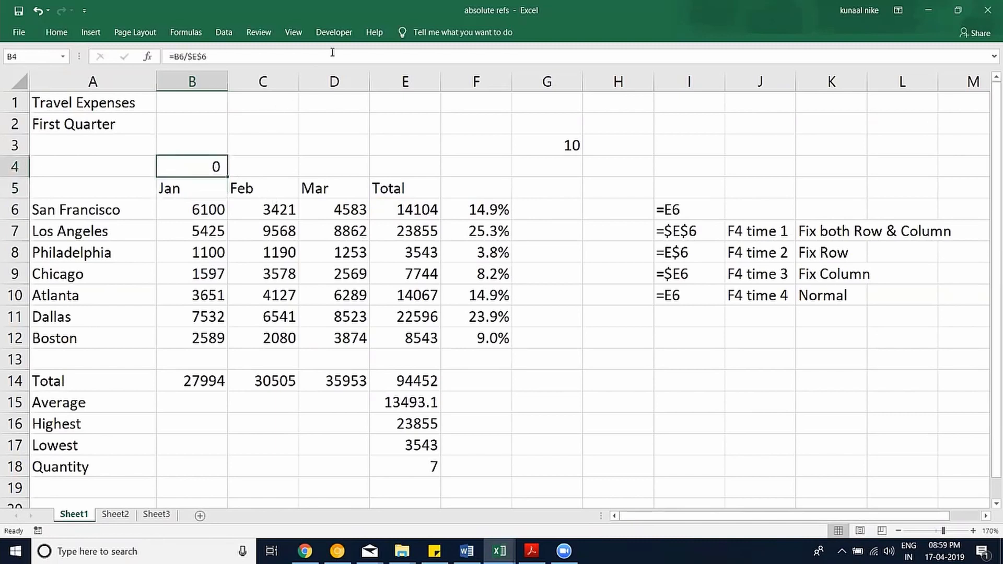
click(56, 33)
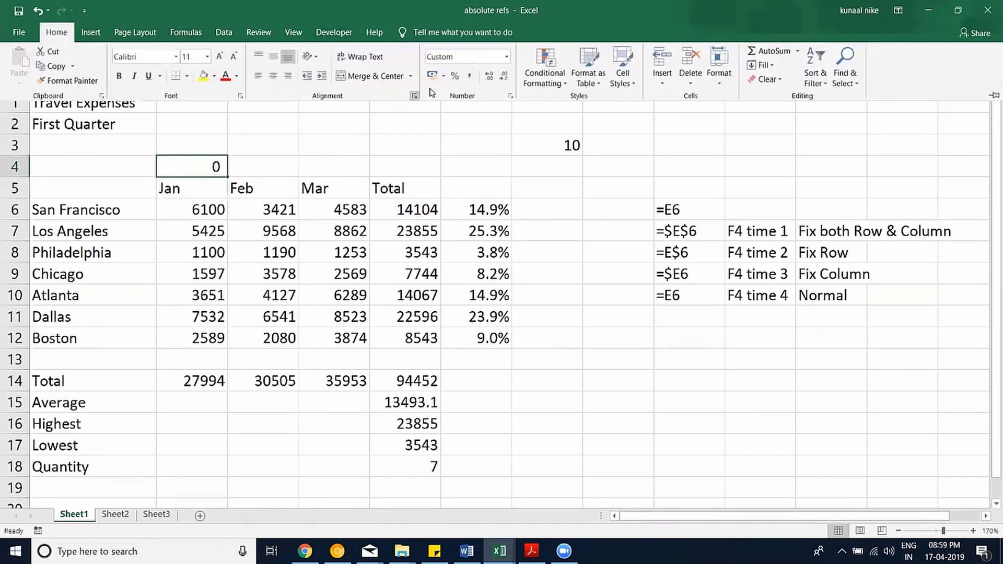
click(455, 75)
click(491, 77)
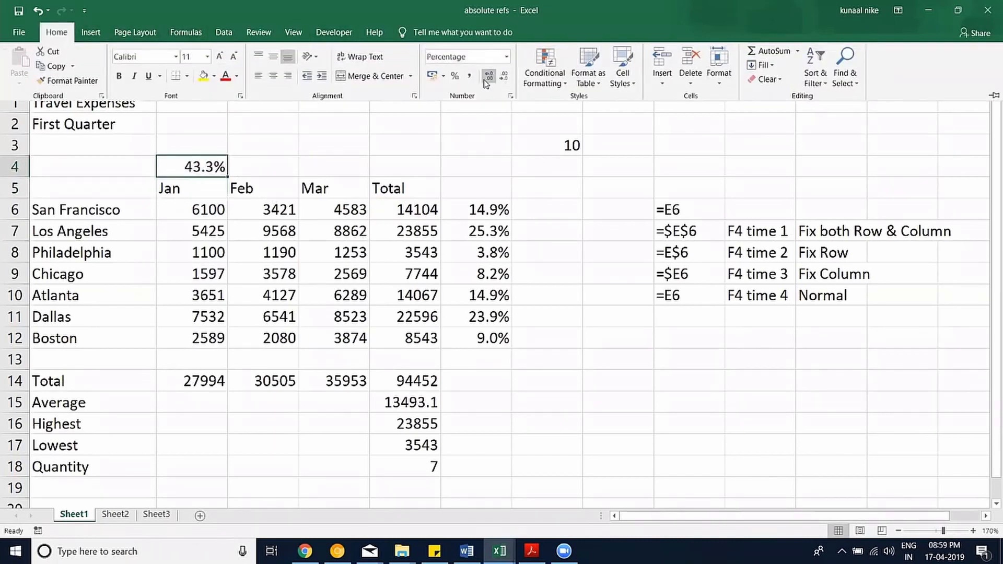
click(224, 174)
drag(229, 176, 366, 168)
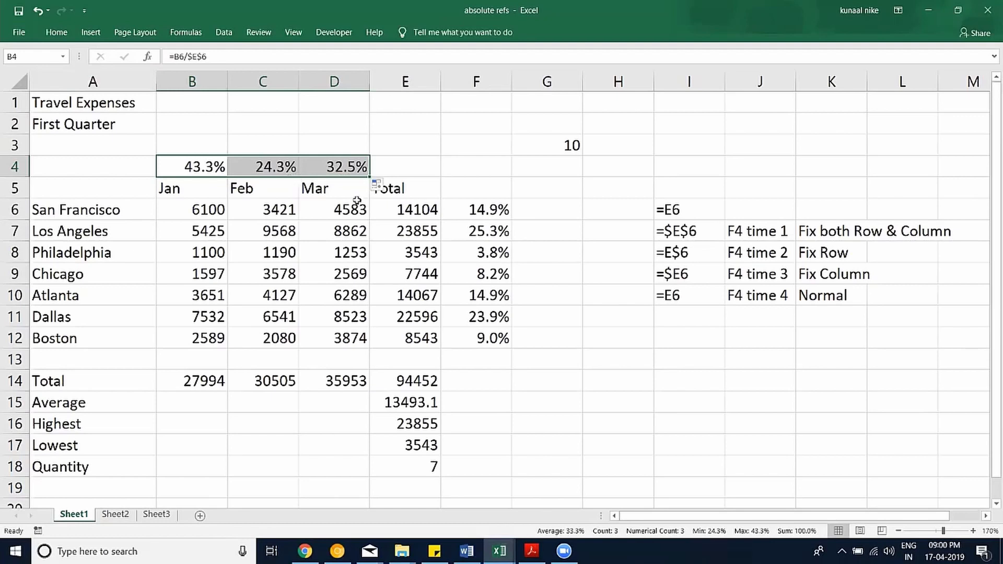
Pin the ribbon so the full command set stays permanently displayed.
click(71, 33)
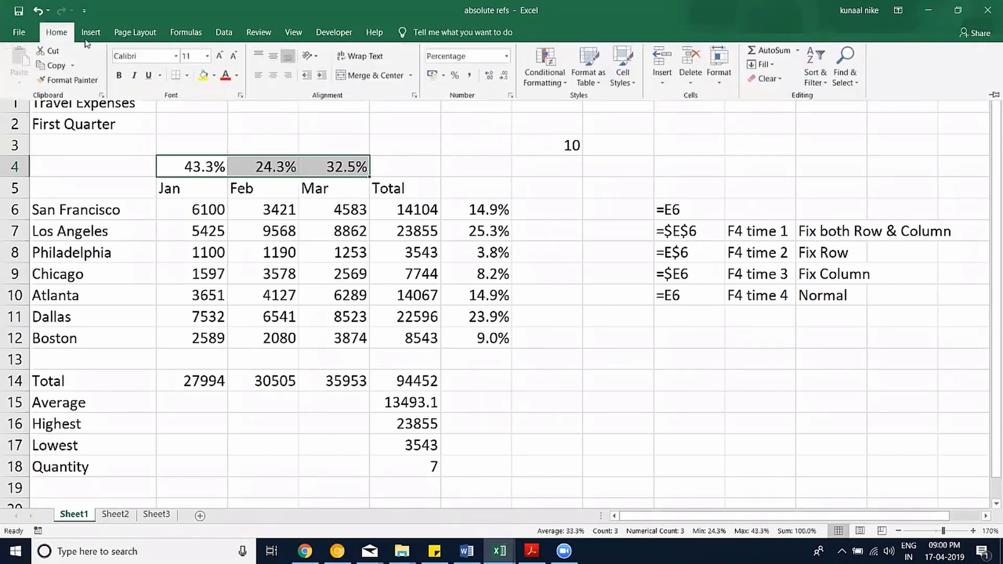
double_click(224, 32)
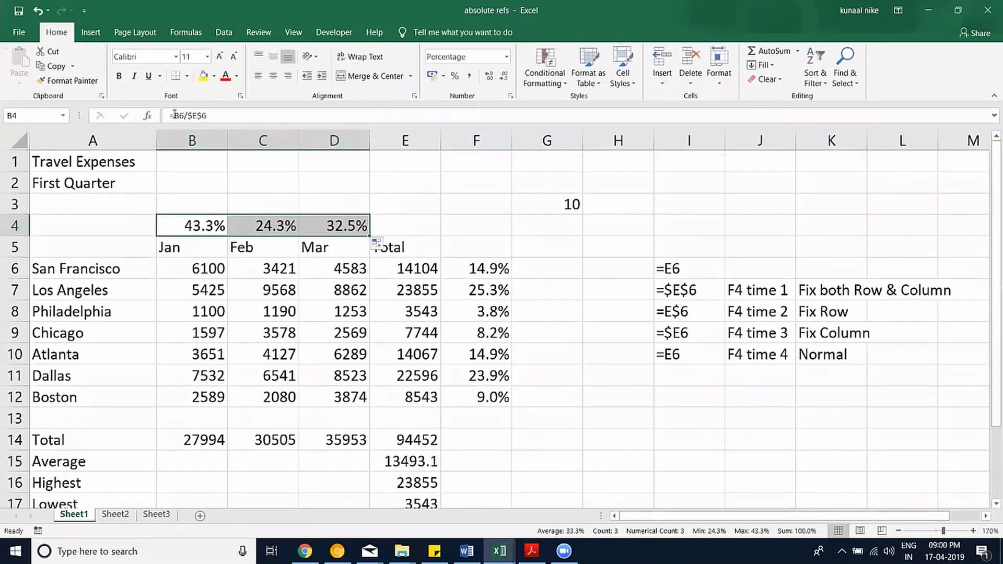
click(223, 33)
Browse the Formulas, Review, View, Insert and Page Layout tabs, then switch to Sheet3.
click(202, 36)
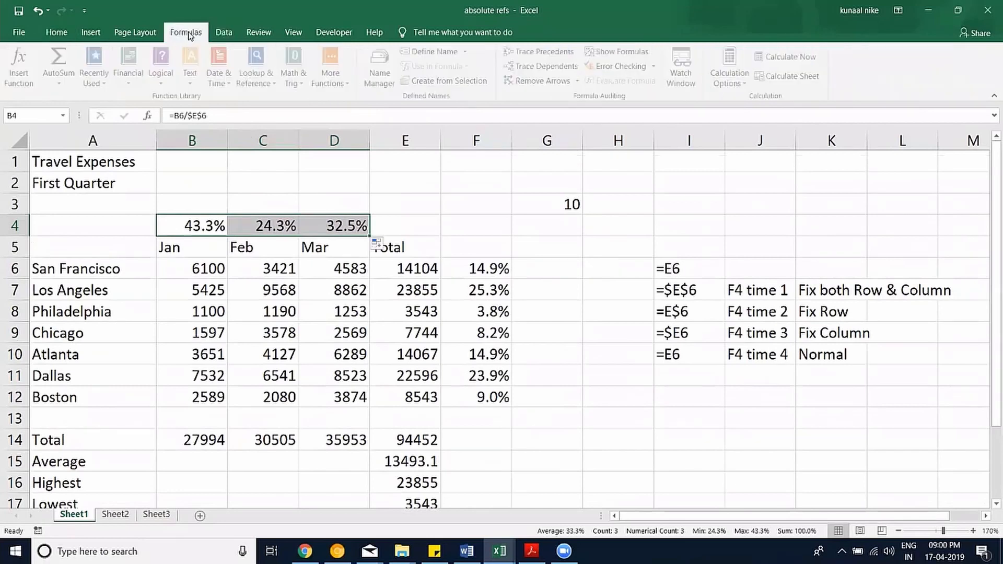
click(258, 32)
click(294, 32)
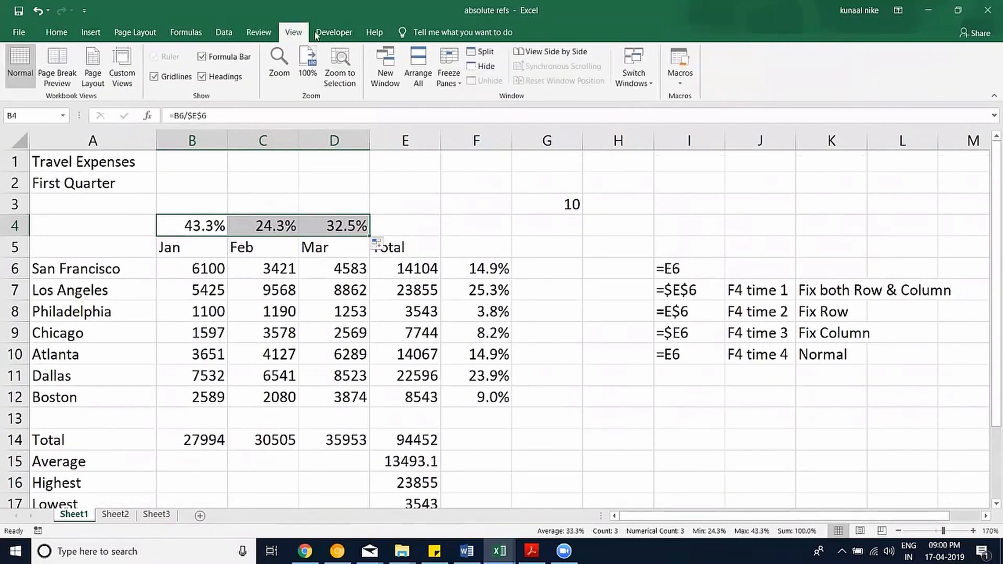
click(90, 32)
click(127, 34)
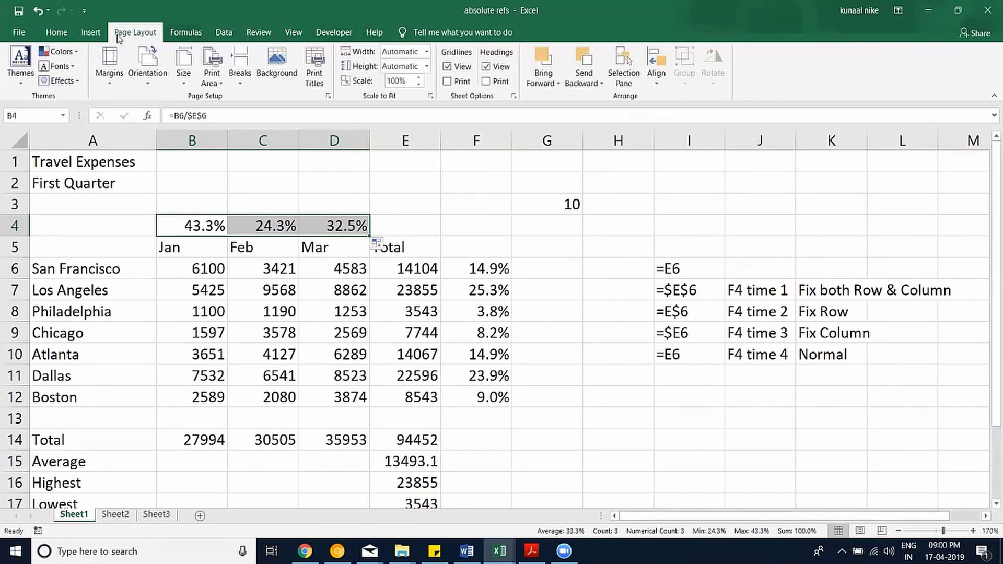
click(92, 34)
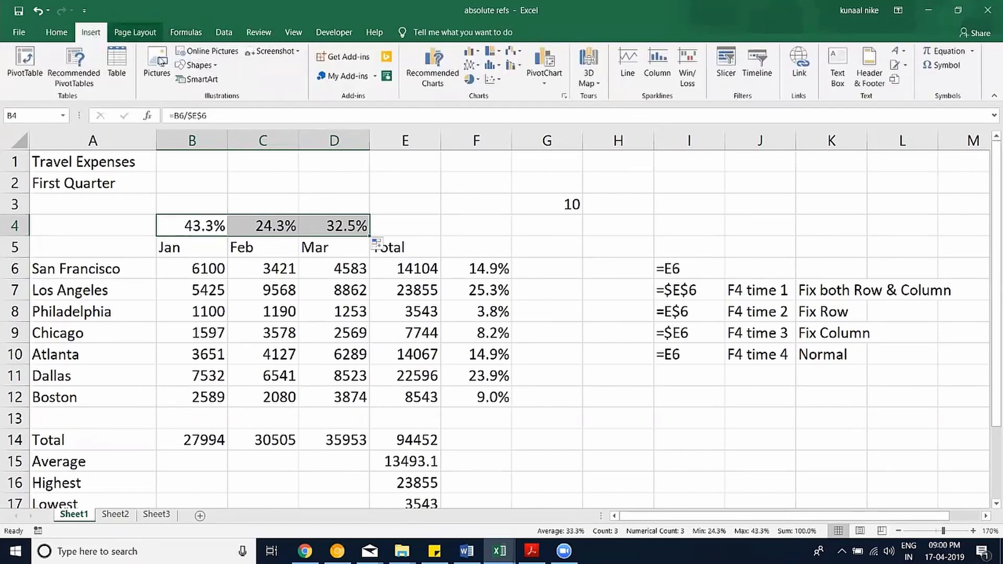
click(155, 519)
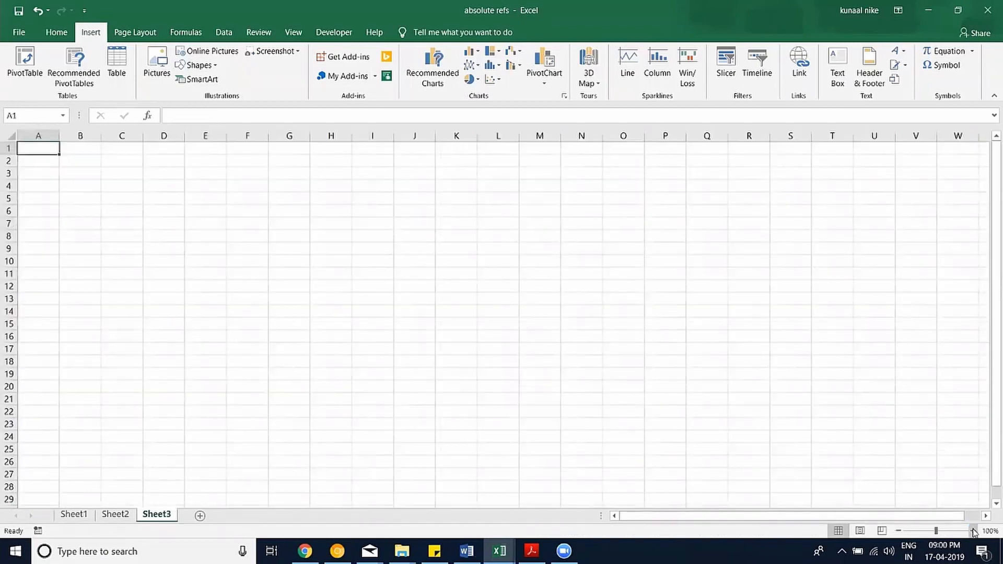
Zoom in and draw double-arrow lines from Shapes down column F and along row 11.
click(973, 531)
click(973, 531)
click(973, 531)
click(973, 531)
click(973, 531)
click(246, 252)
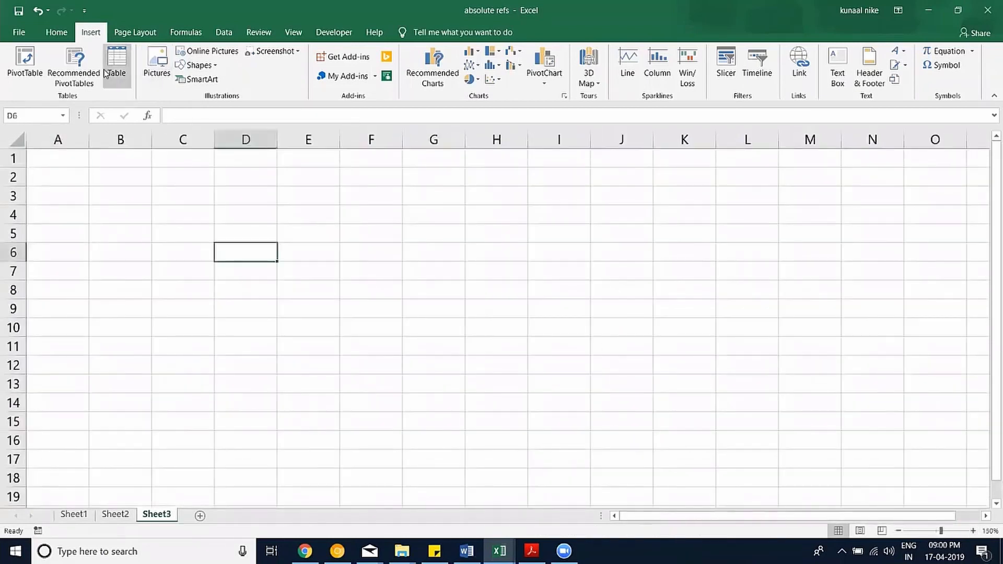
click(201, 65)
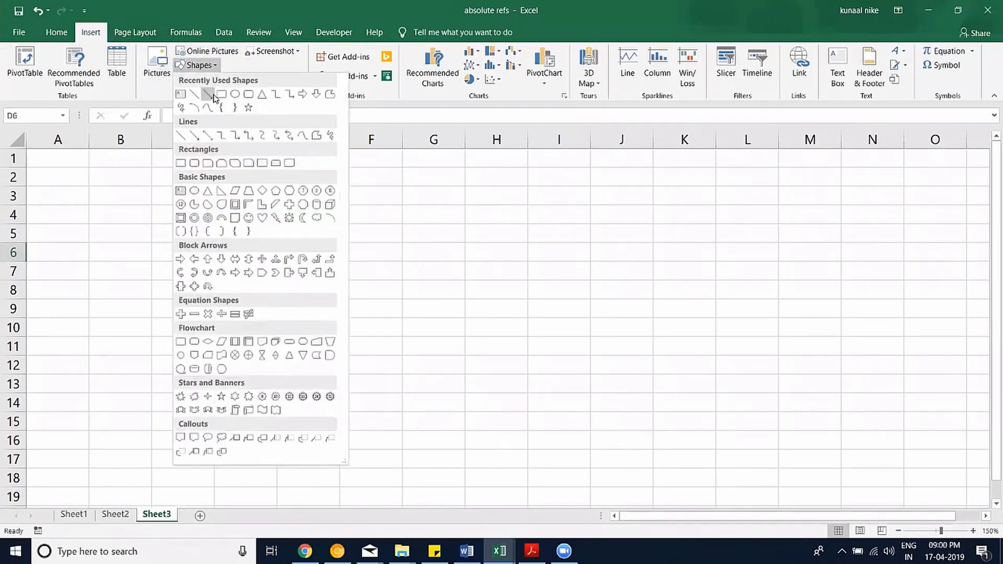
click(208, 135)
drag(358, 215, 361, 479)
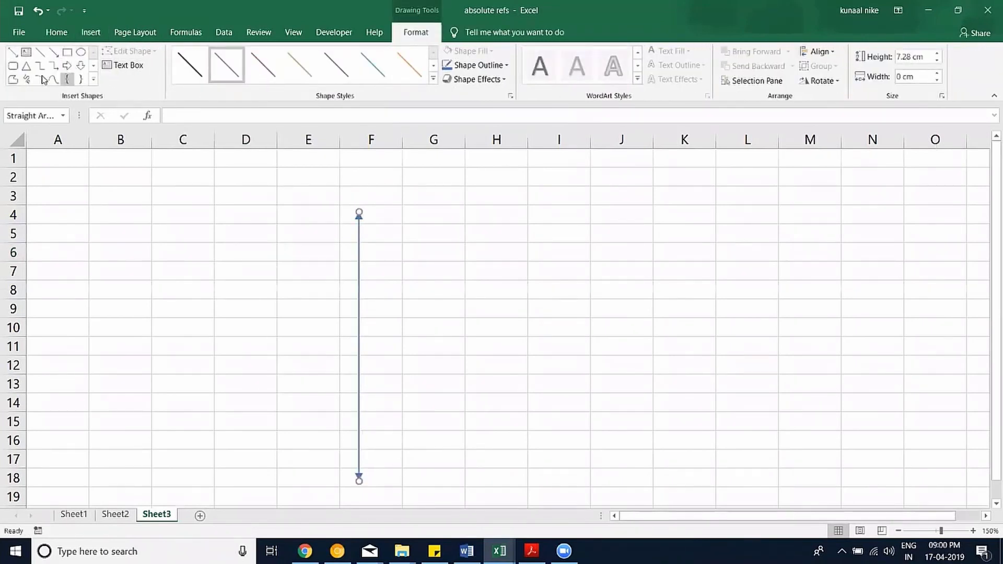
click(26, 67)
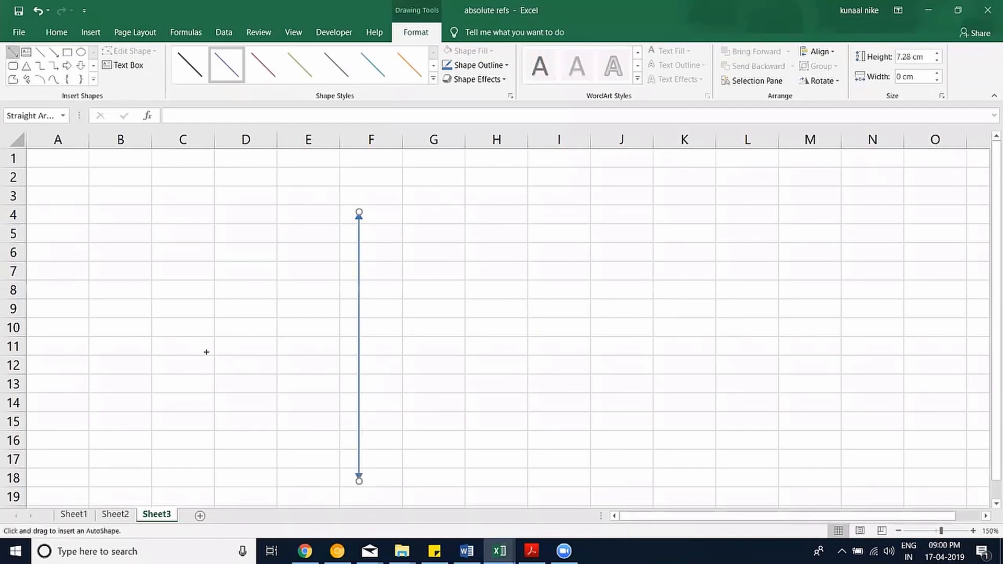
drag(198, 348, 563, 348)
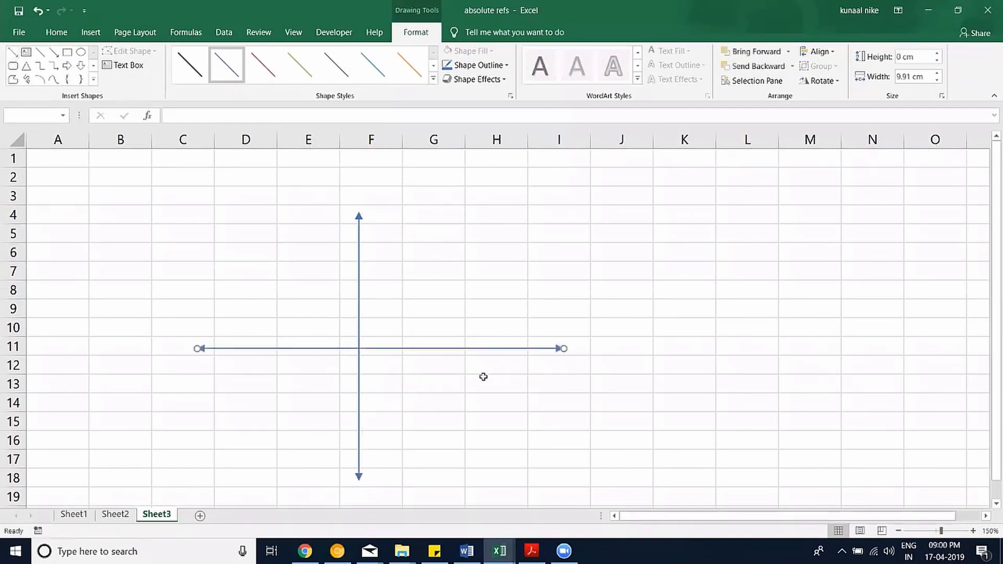
click(409, 378)
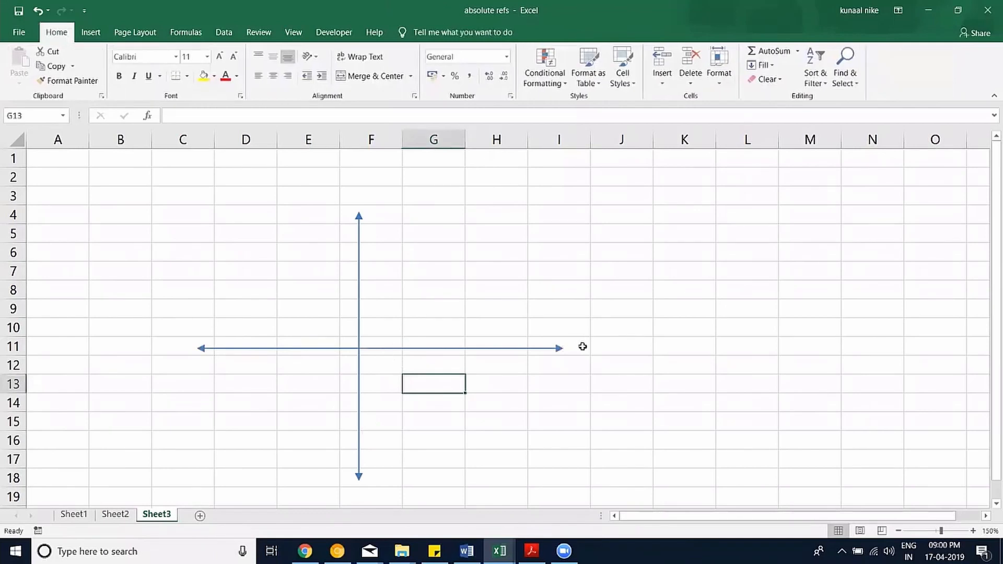
Enter '+X as a text label in J11, replacing the mistaken entry.
click(619, 349)
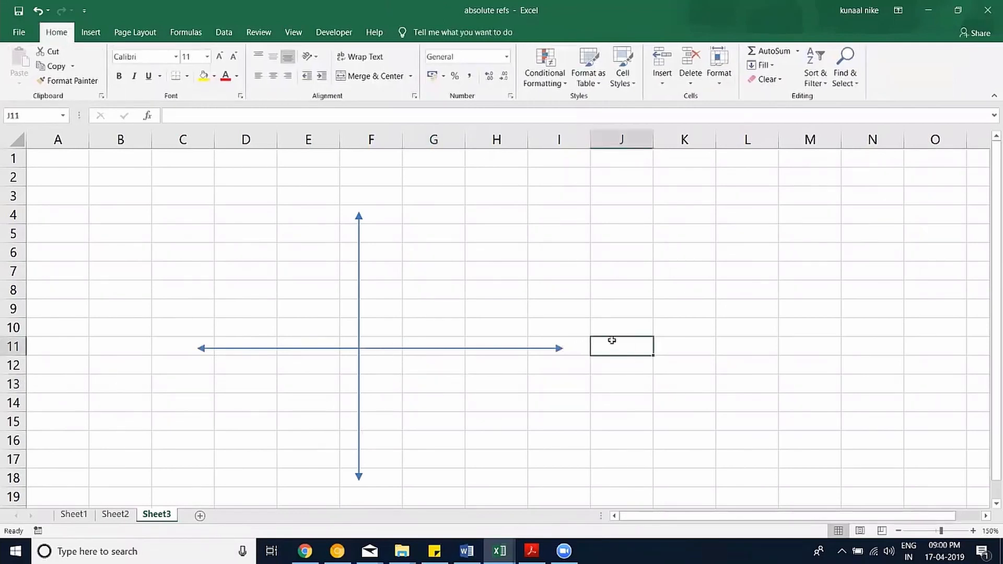
text(+x)
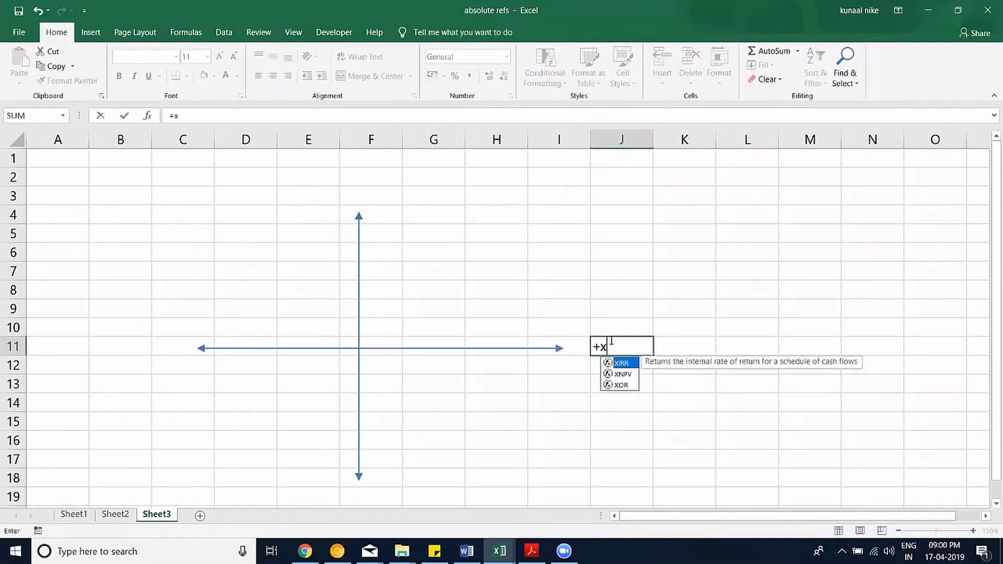
key(BackSpace)
key(BackSpace)
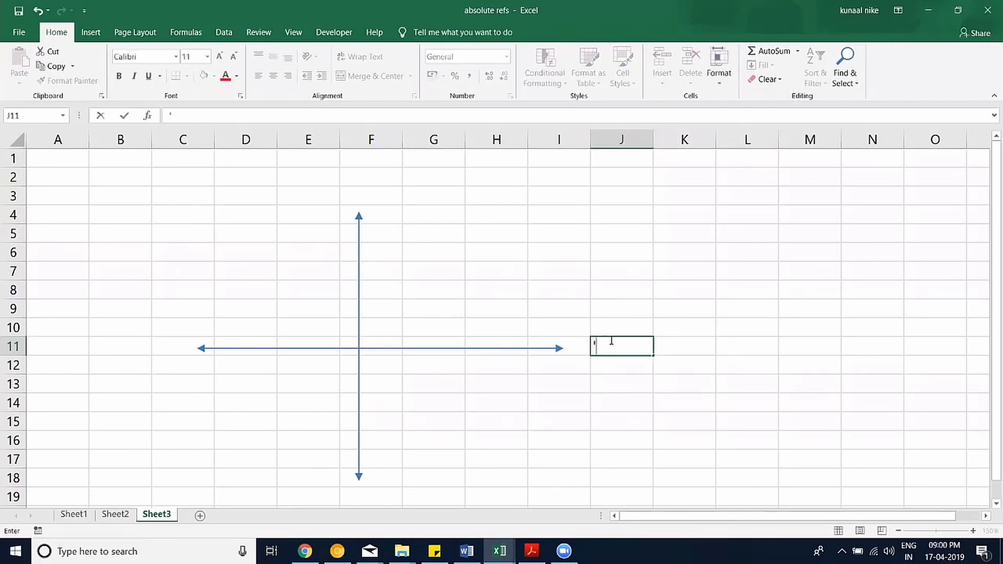
text('+X)
key(Return)
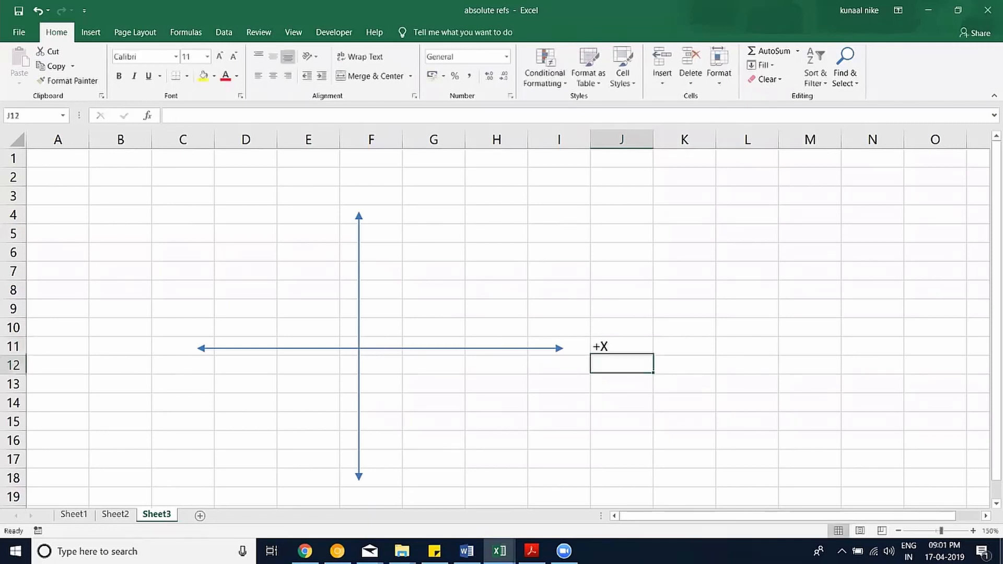
Label B11 as -X, F3 as +Y and F19 as -Y.
click(127, 350)
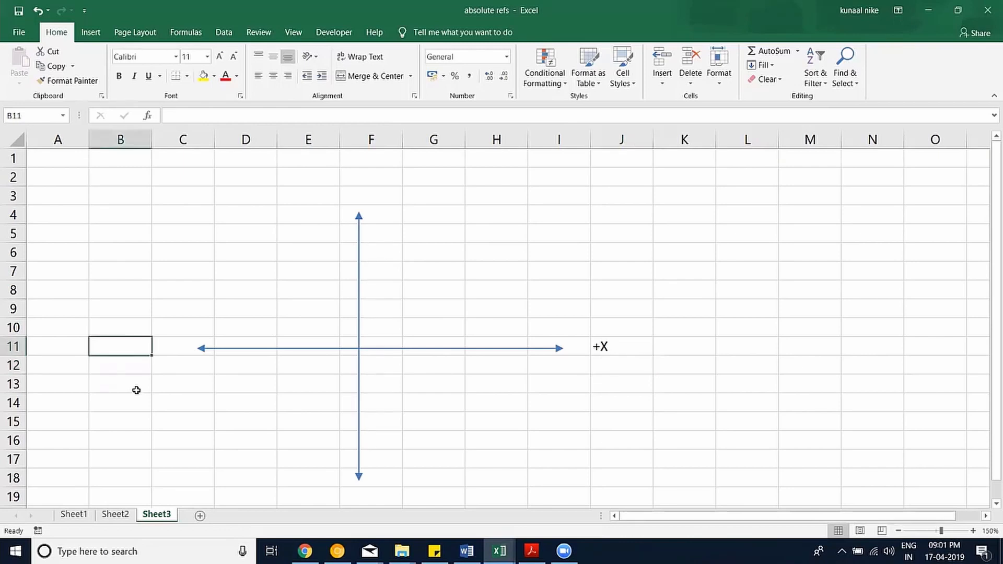
text('-)
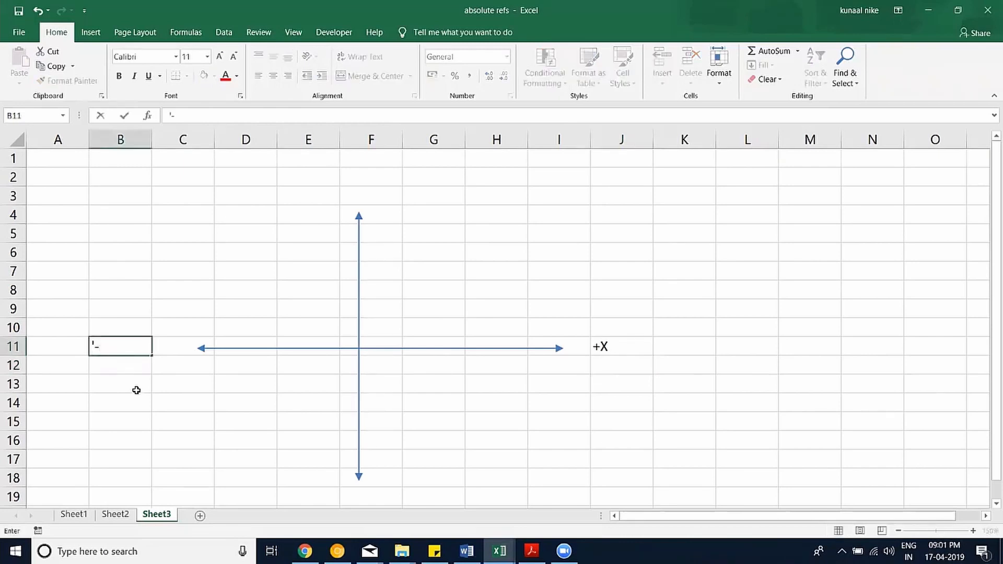
text(X)
click(371, 194)
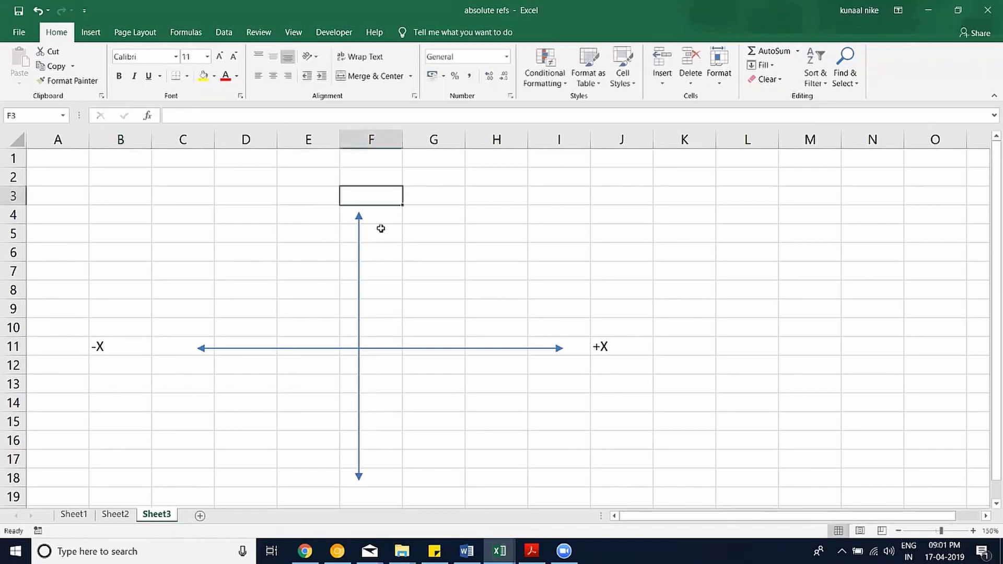
text('+Y)
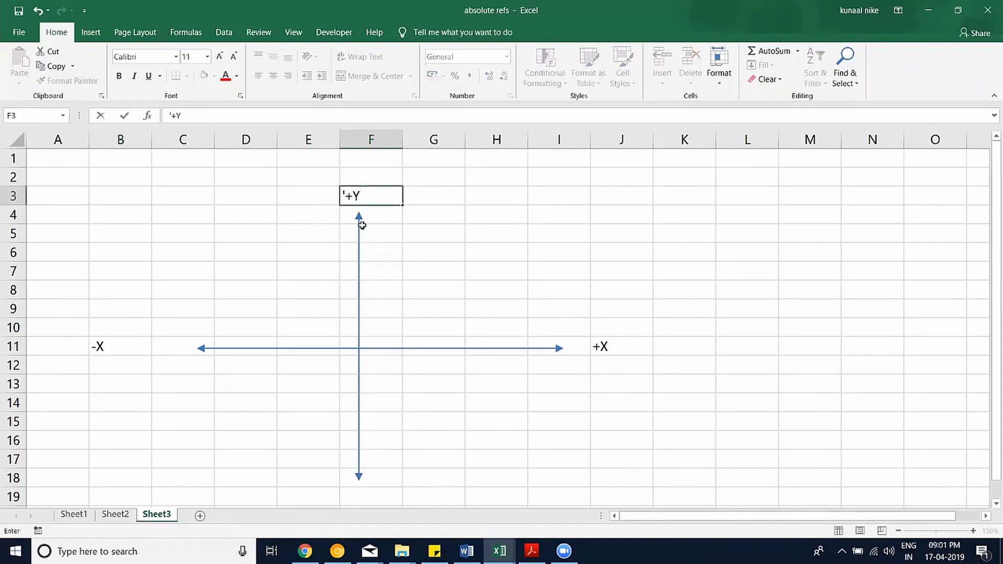
click(379, 494)
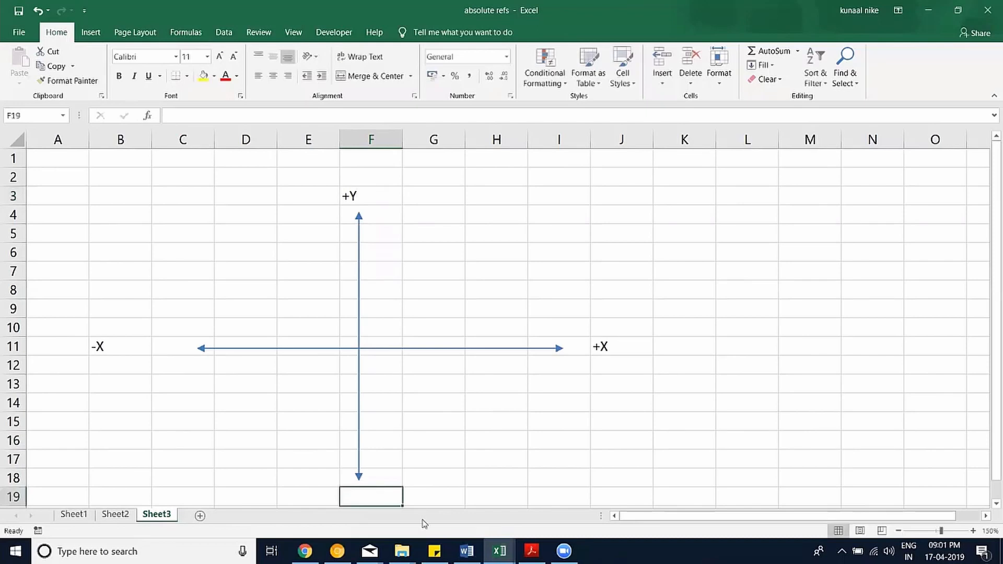
text('-Y)
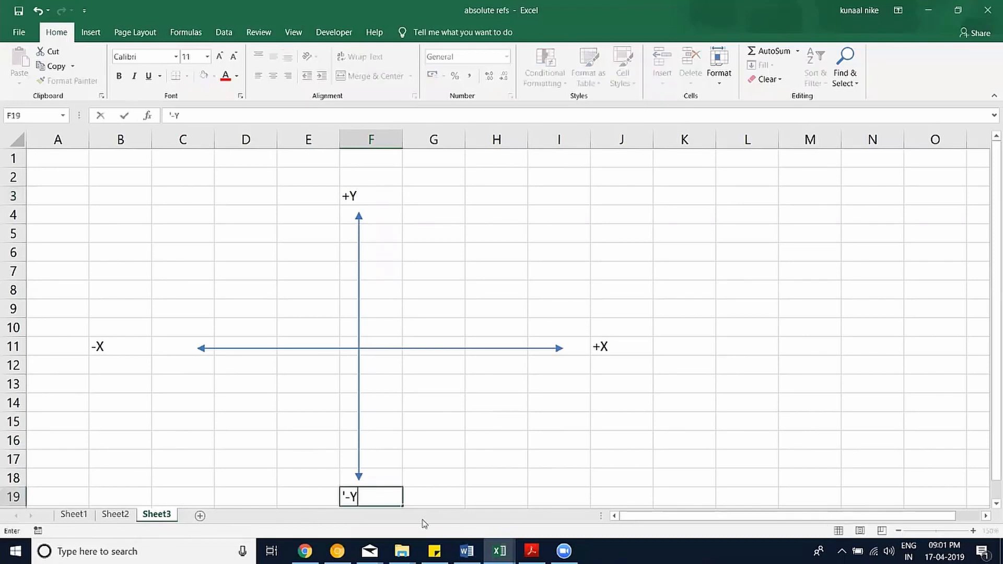
key(Return)
scroll(396, 405, up, 1)
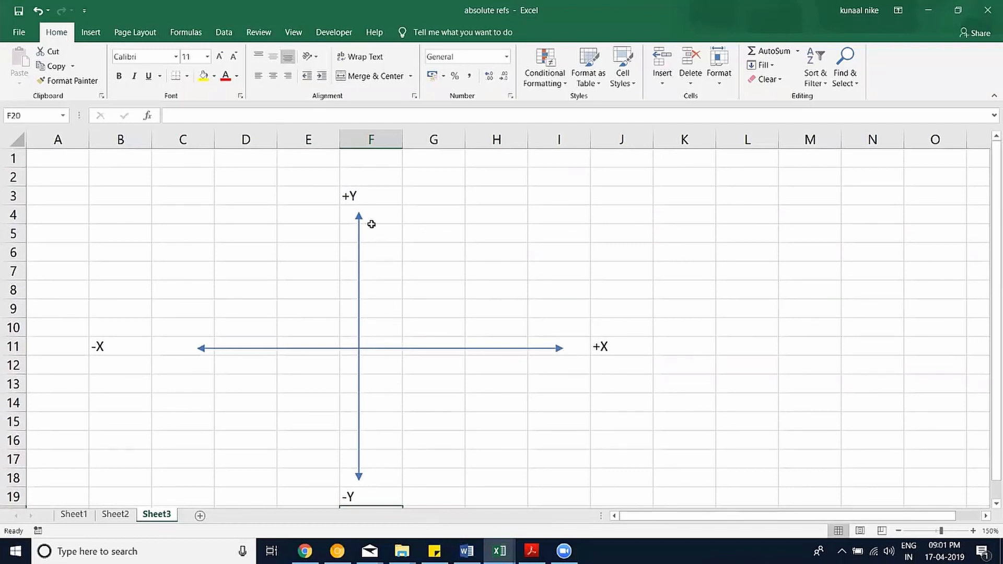
Enter 1,1 in G8 and -1,1 in E8, prefixing E8 with an apostrophe to keep it text.
click(459, 289)
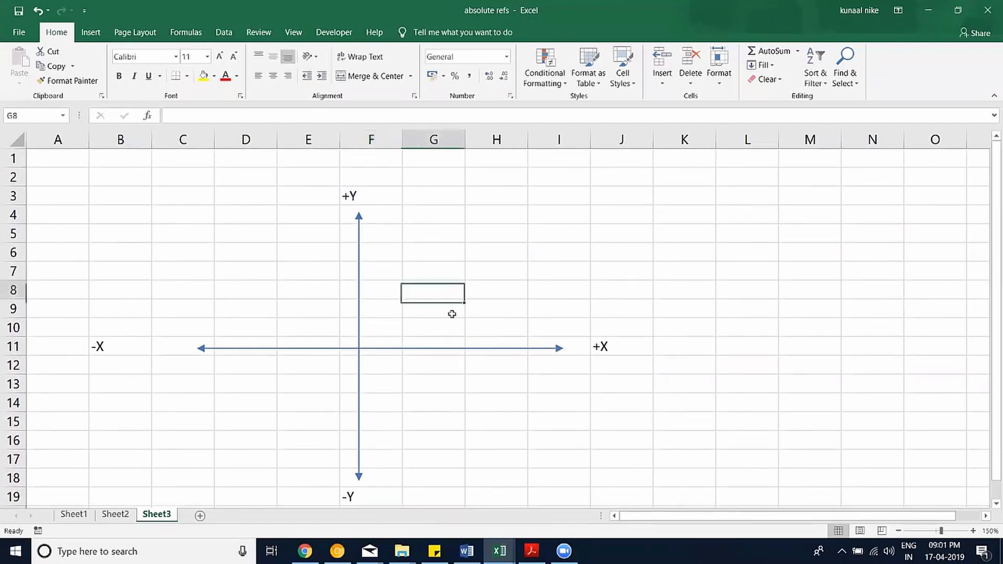
text(1,)
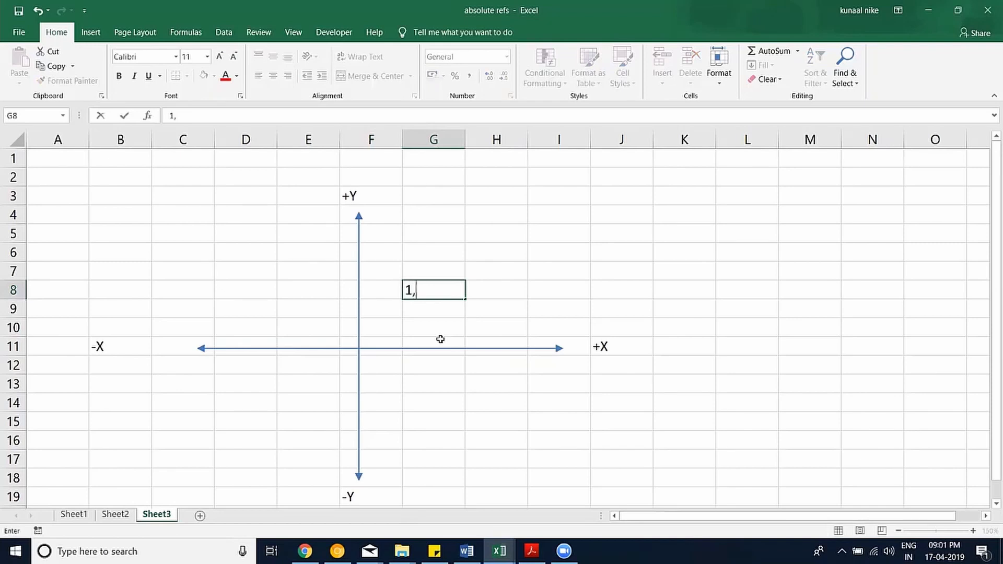
text(1)
click(280, 296)
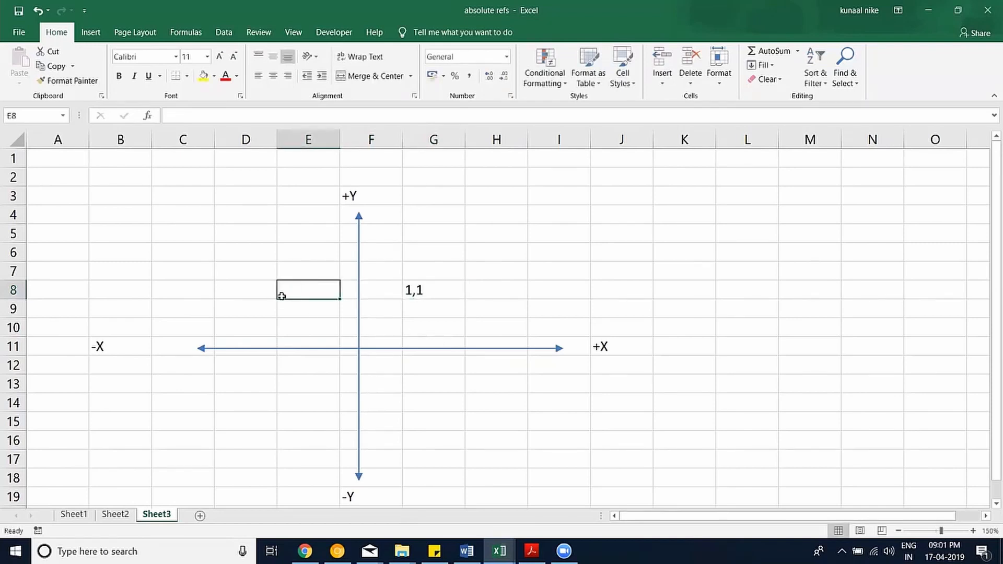
text(-)
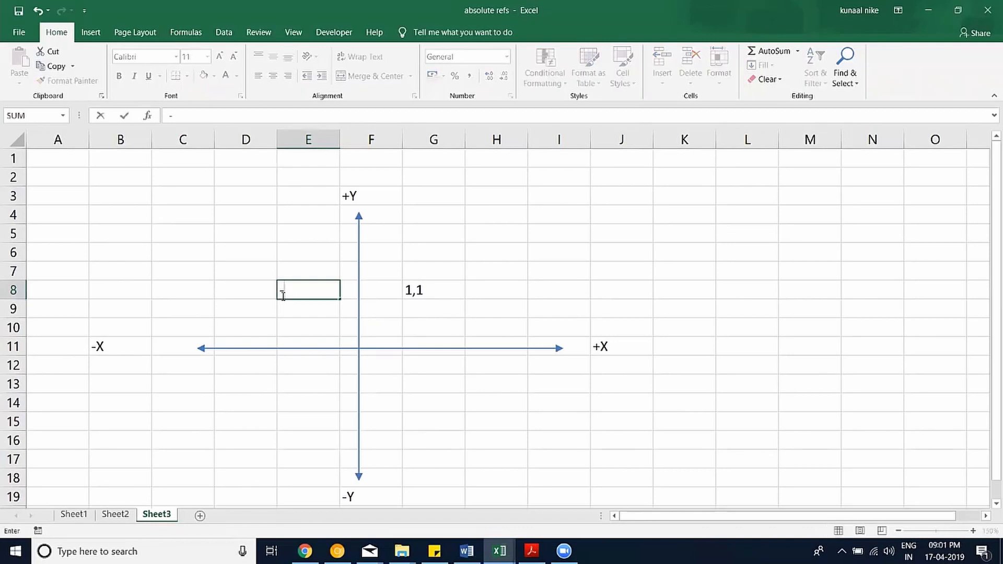
text(1,1)
key(Return)
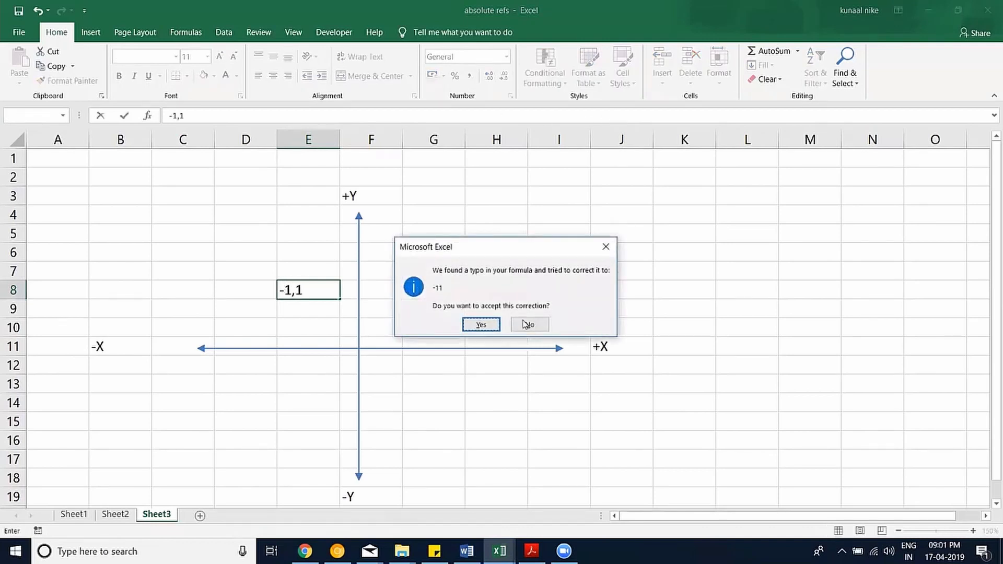
click(527, 324)
click(470, 347)
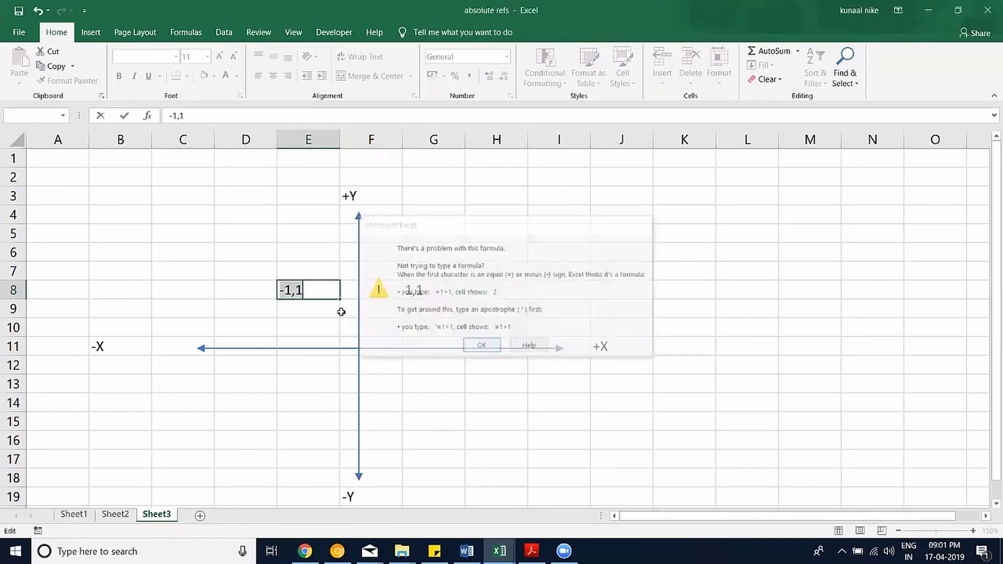
key(Home)
text(')
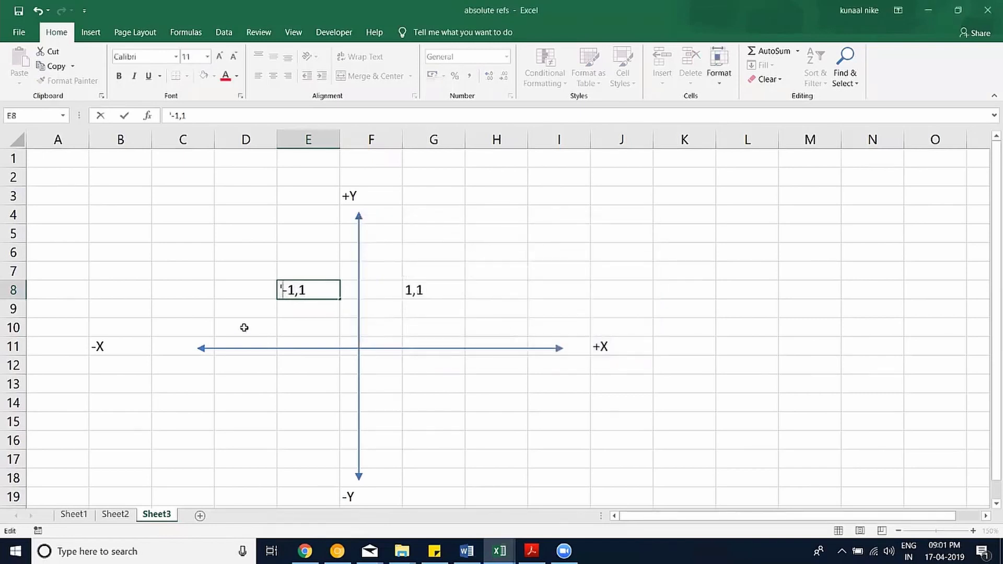
key(Return)
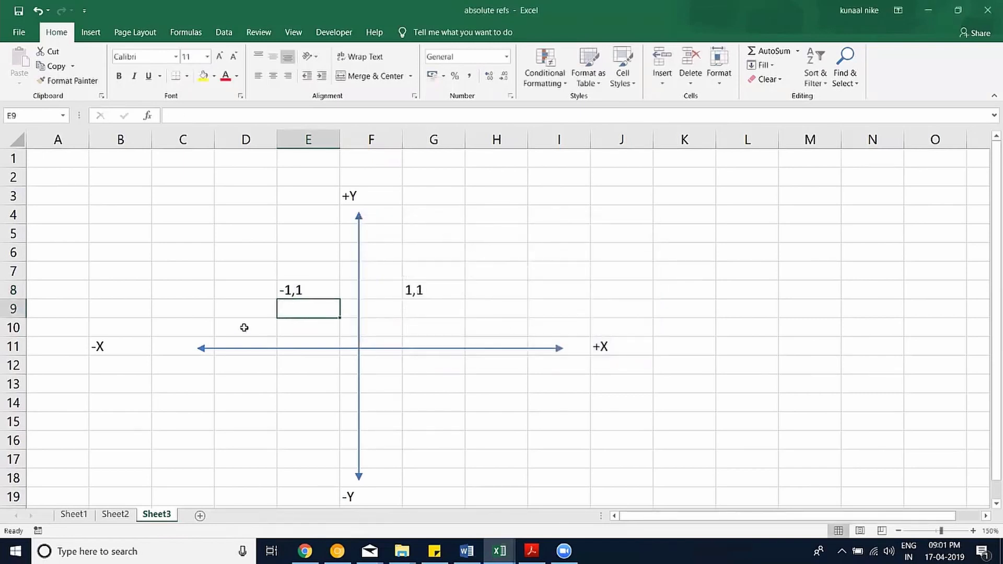
Enter 1,-1 in G13 and '-1,-1 in D14.
click(445, 390)
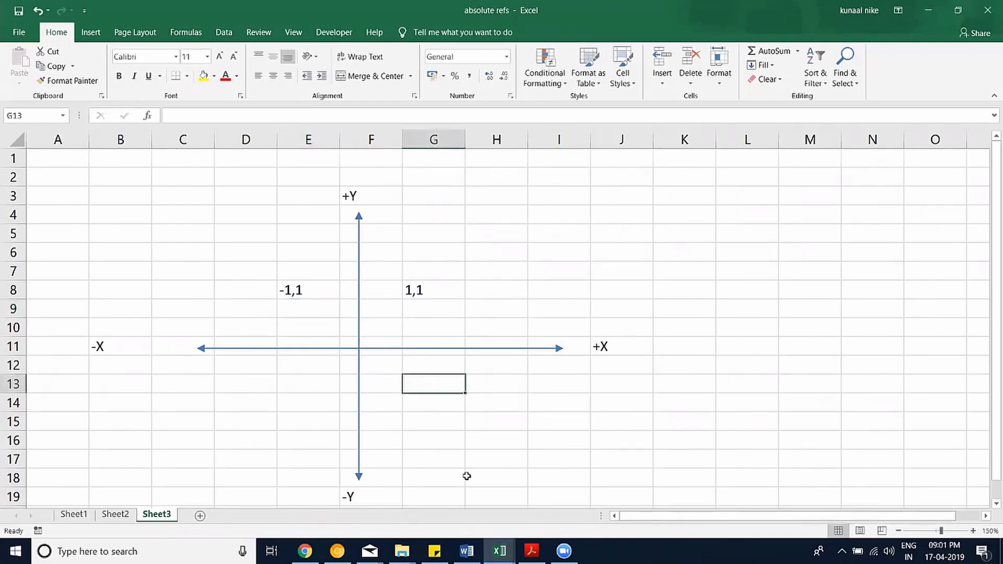
text(1,)
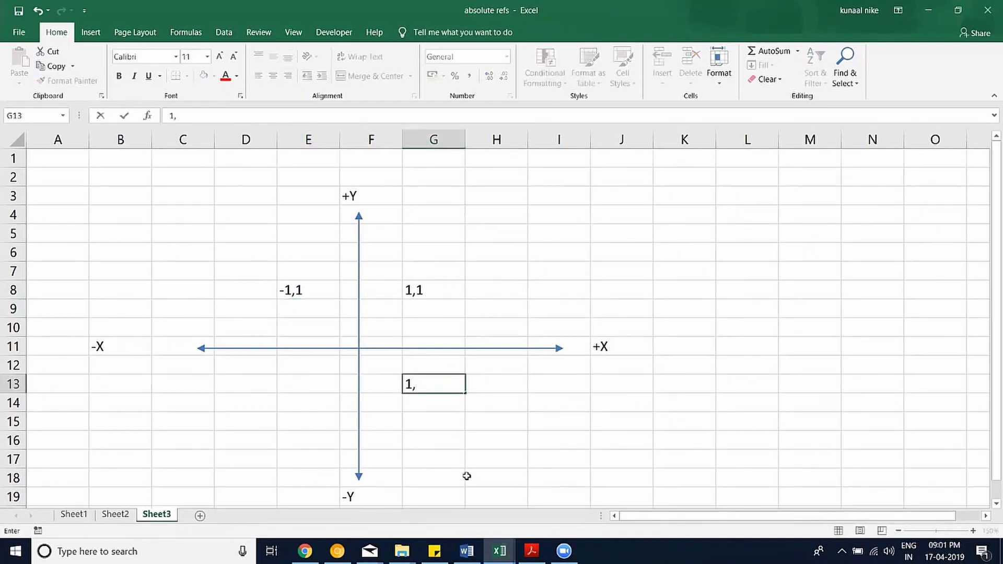
text(,-)
text(-1)
key(Return)
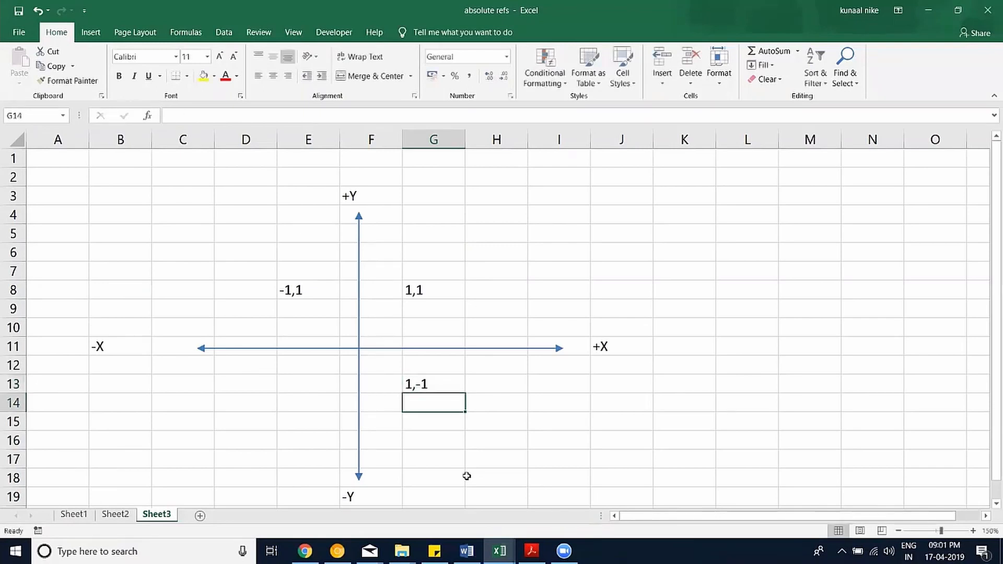
click(269, 407)
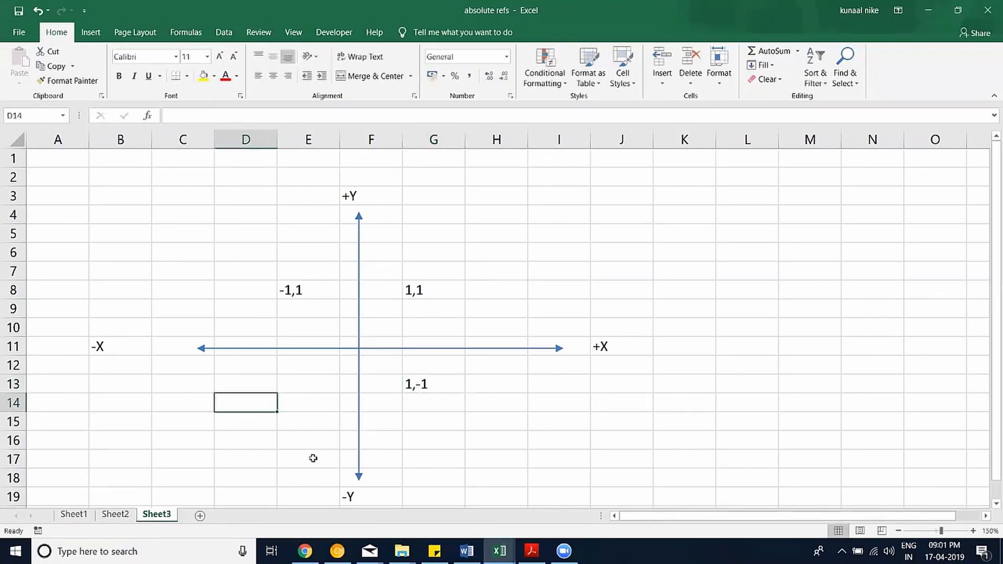
text('-1,)
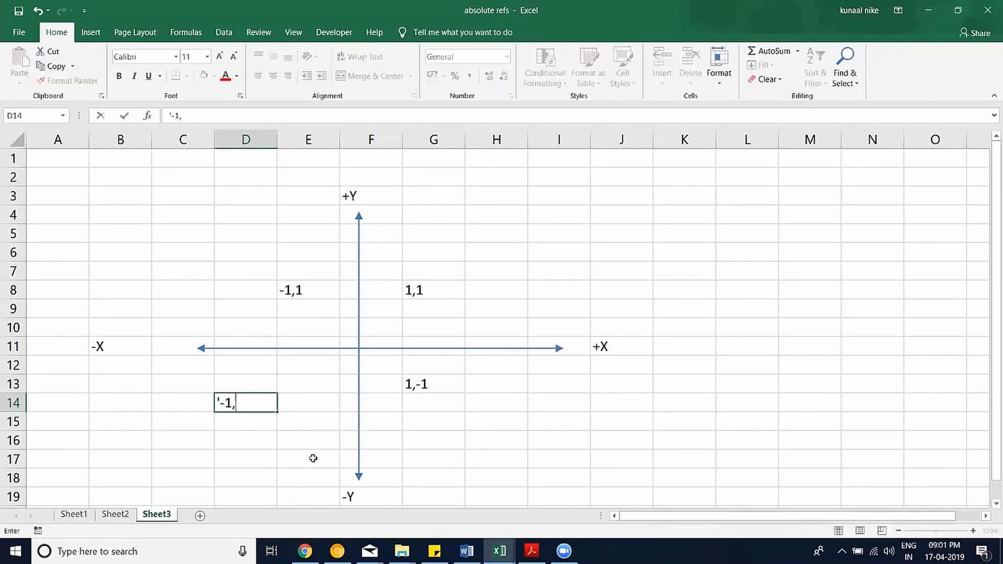
text(-1)
key(Return)
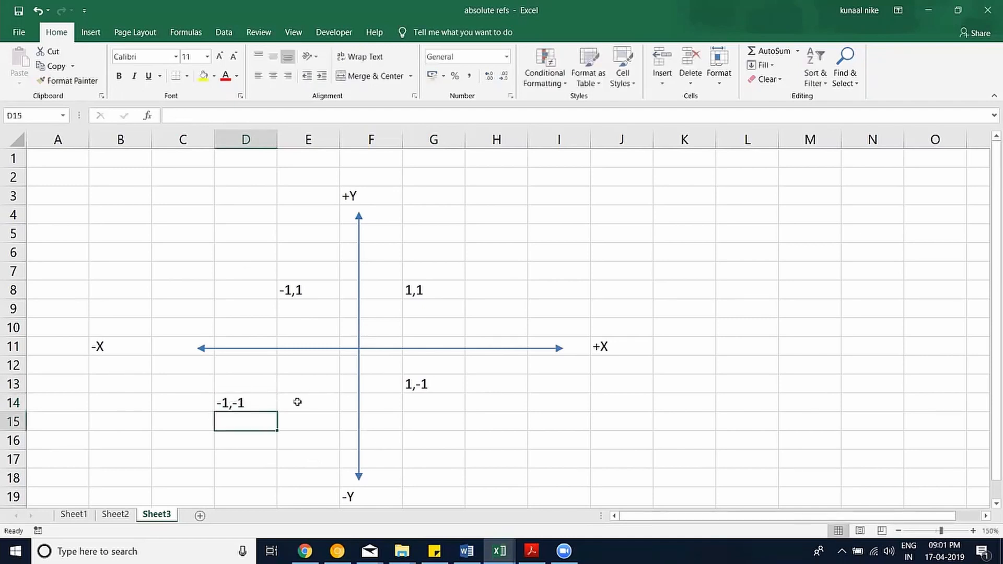
click(264, 400)
Move the -1,-1 label to E13 and shift the vertical arrow onto the E/F border.
drag(278, 403, 295, 393)
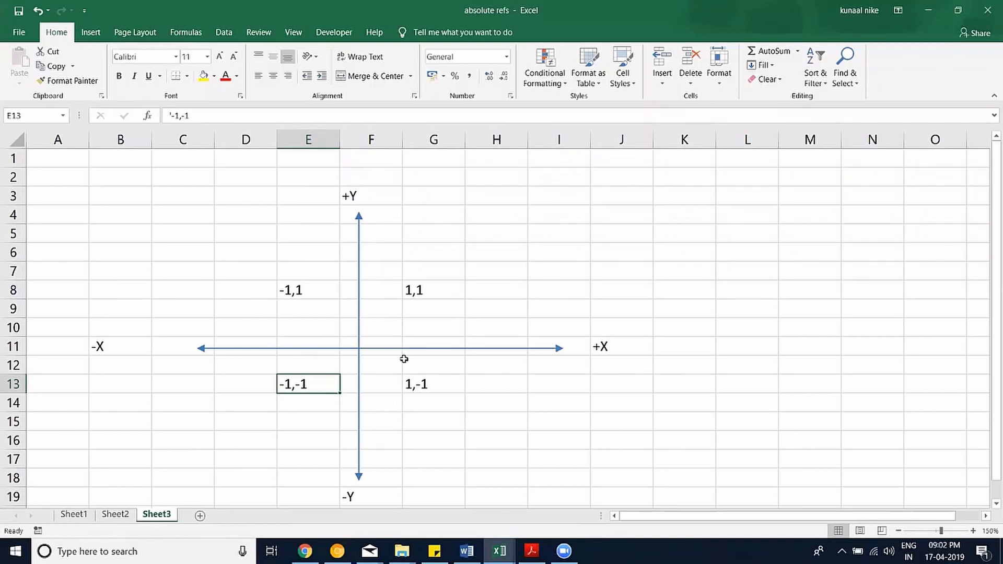
click(359, 361)
mouse_move(359, 361)
mouse_down()
mouse_move(340, 362)
mouse_move(470, 415)
mouse_move(520, 453)
mouse_up()
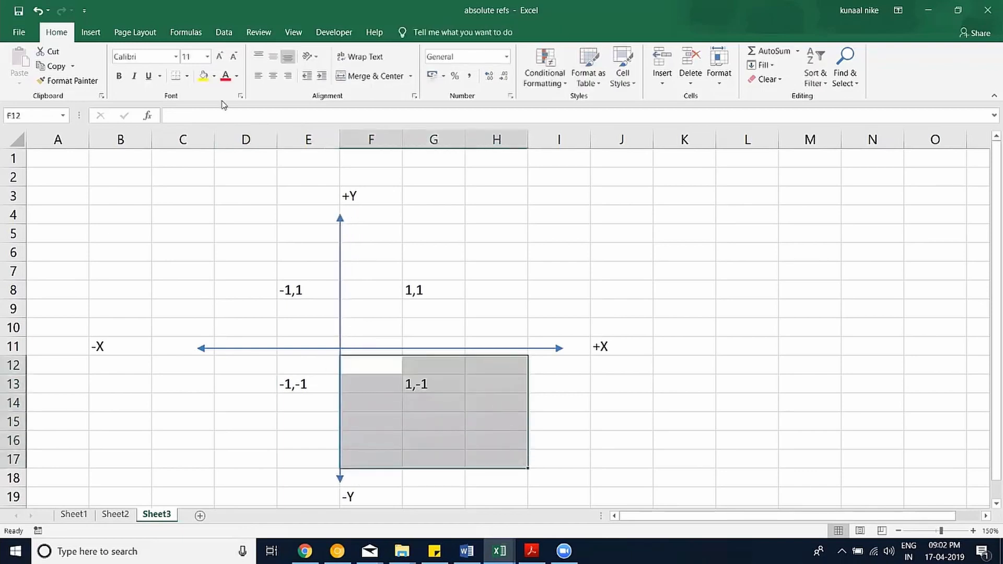
Fill F12:H17 yellow and change the F19 label from -Y to +Y.
click(203, 75)
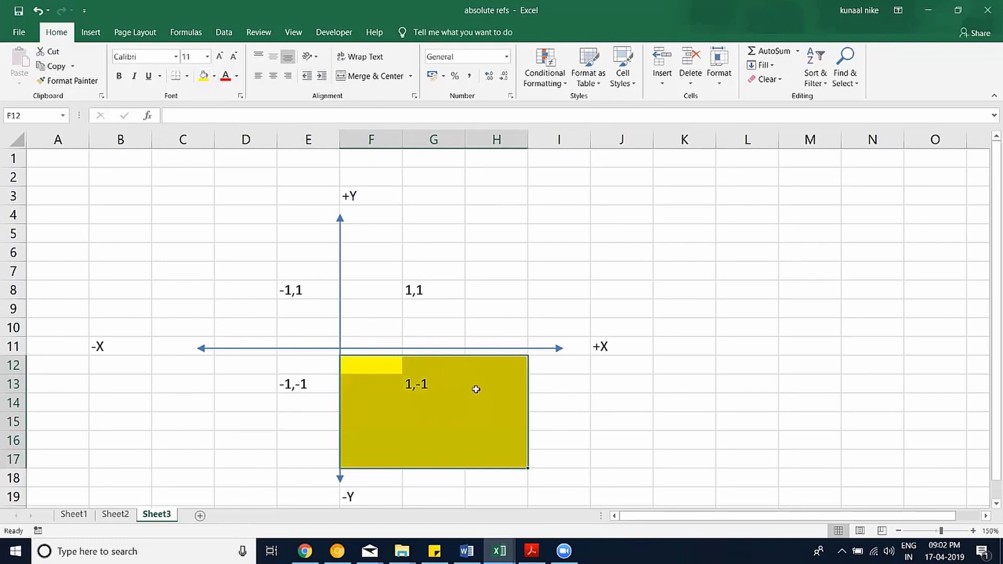
scroll(338, 339, down, 1)
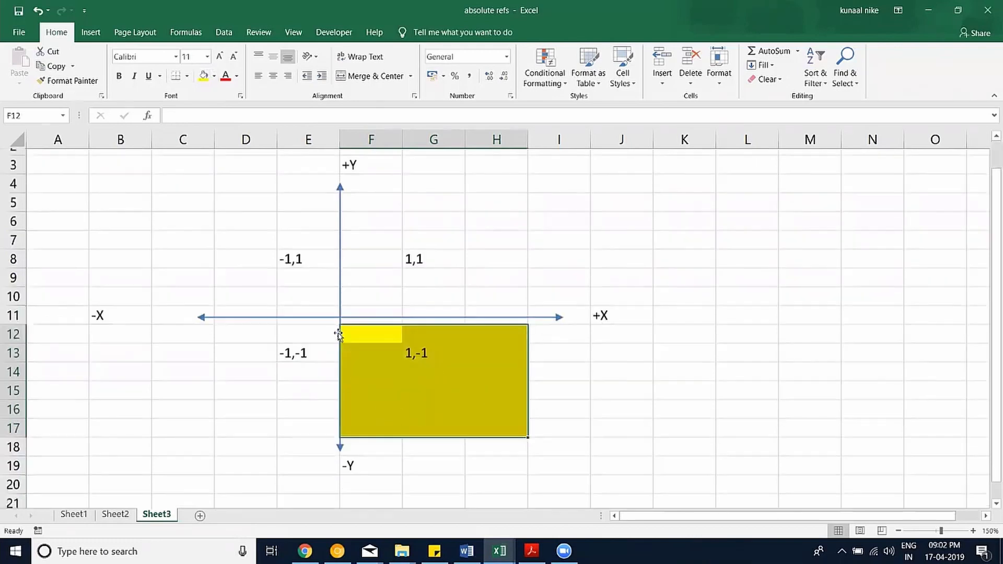
click(355, 441)
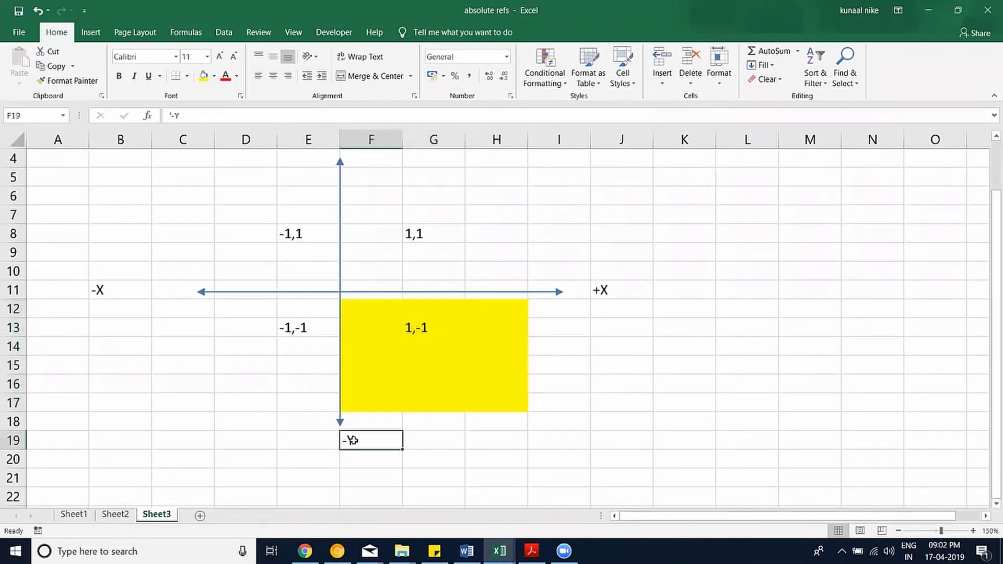
double_click(348, 441)
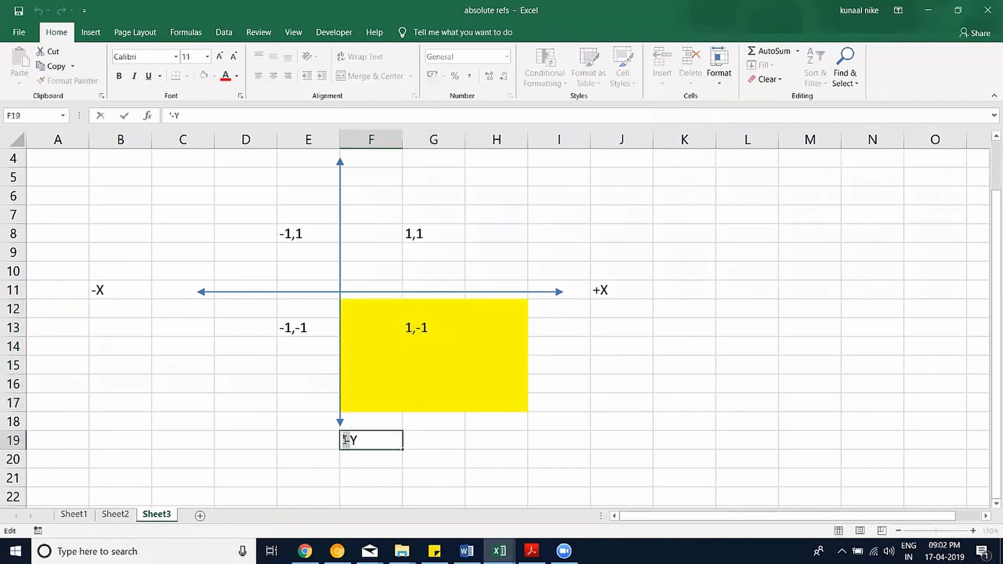
drag(345, 441, 349, 440)
text(+)
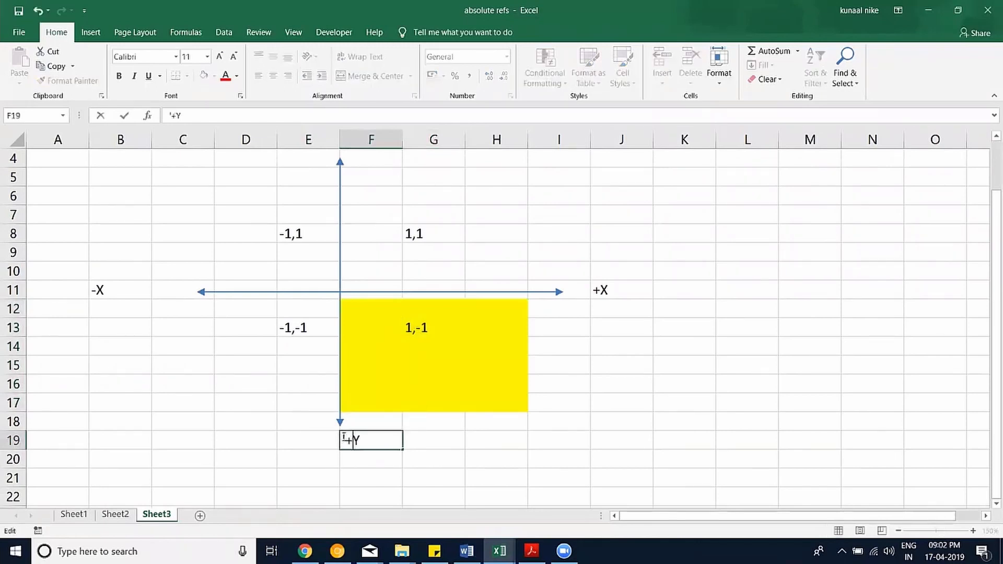
click(458, 466)
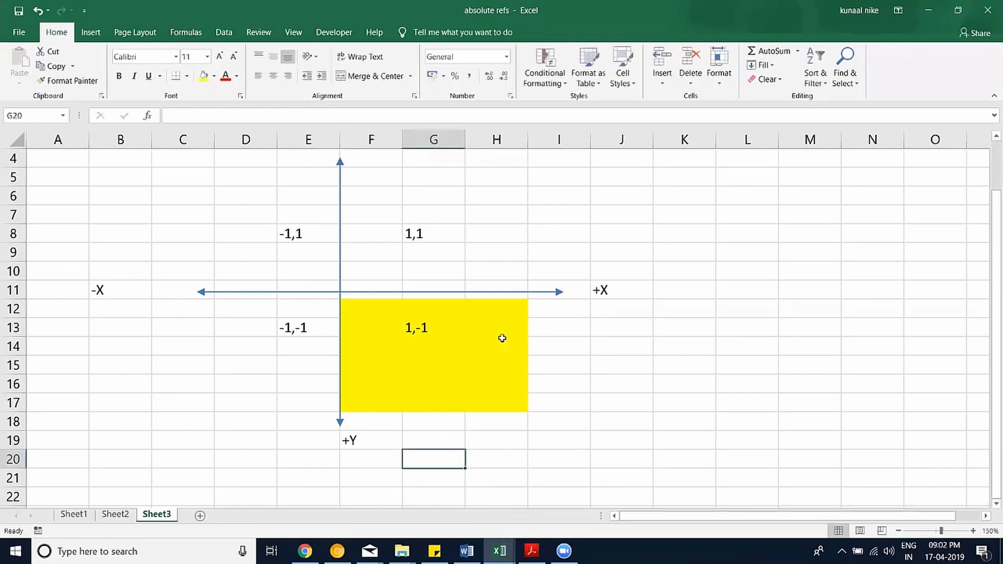
Undo the label back to -Y and enter Columns in K11 beside +X.
key(ctrl+z)
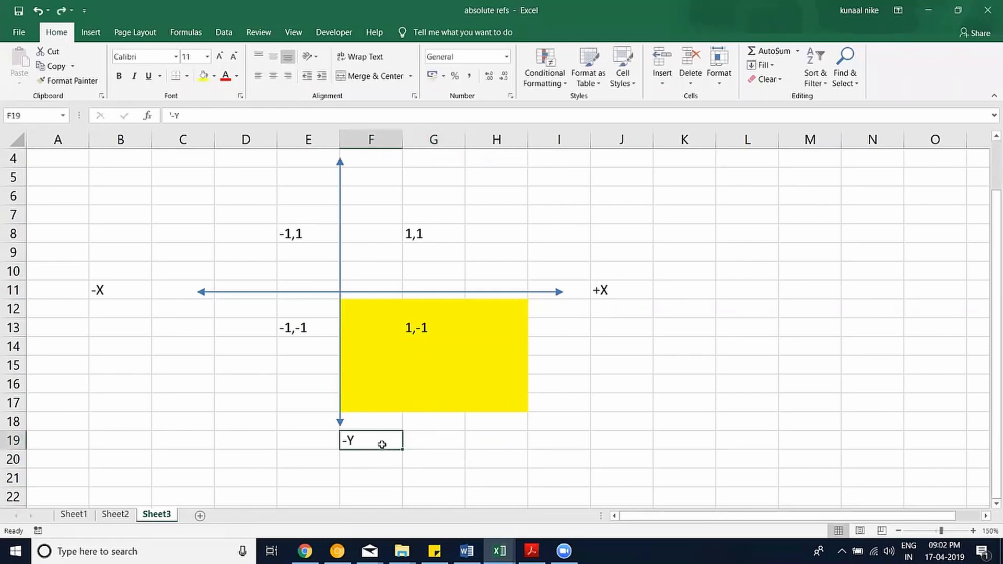
click(669, 293)
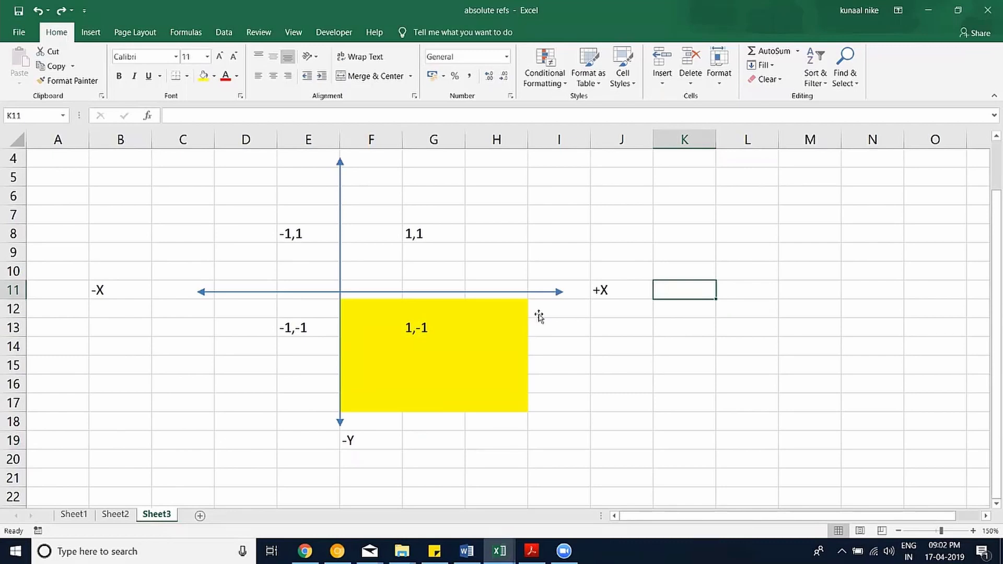
text(+C)
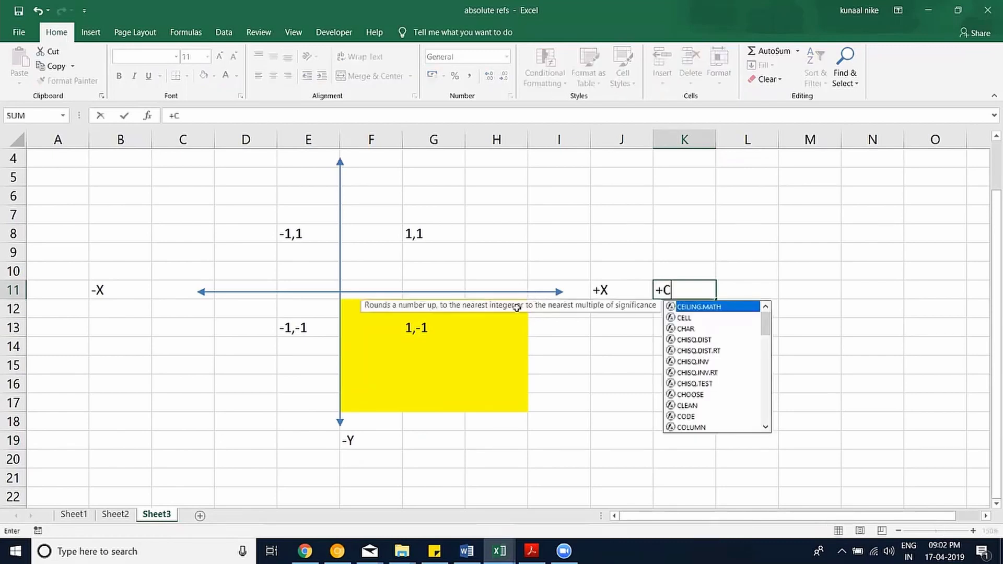
key(BackSpace)
key(BackSpace)
text(')
key(BackSpace)
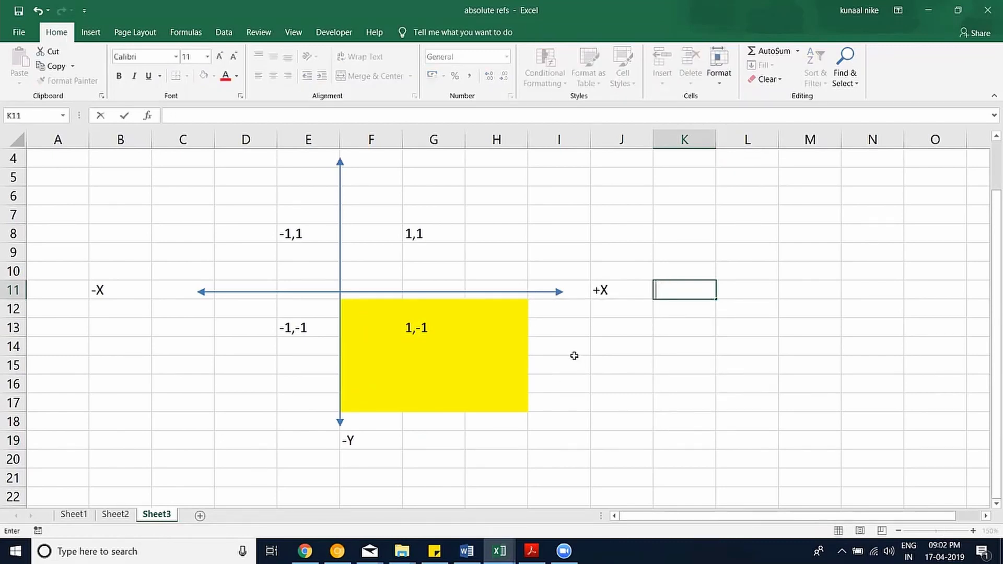
text(Columns=)
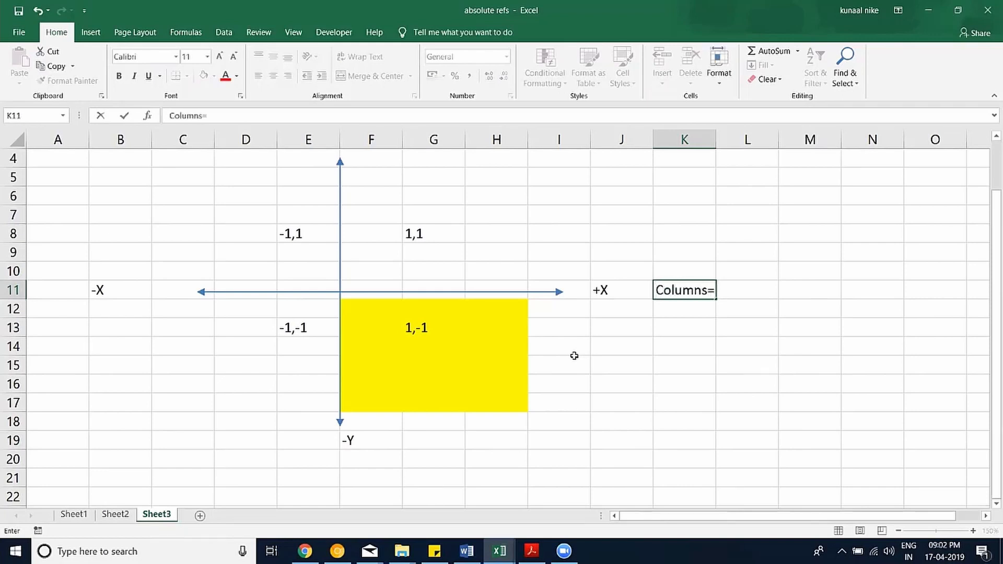
key(BackSpace)
key(Return)
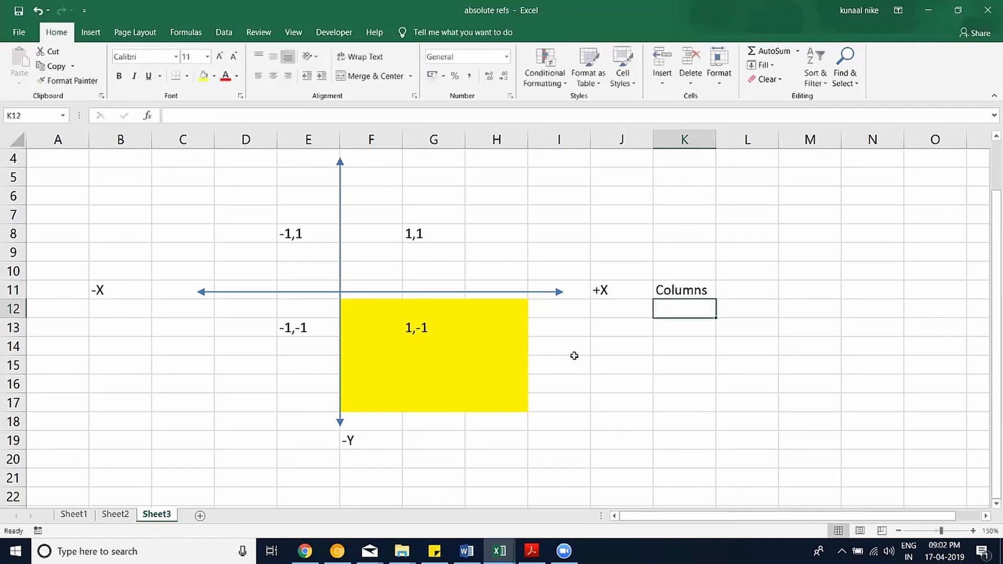
Enter Rows in G19 beside the -Y label.
click(424, 453)
text(Rows)
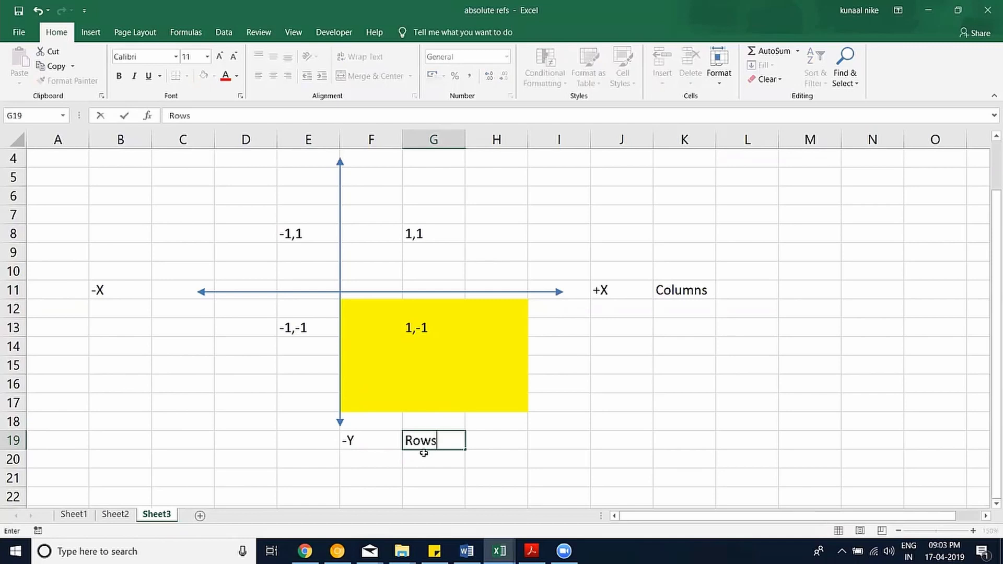
key(Return)
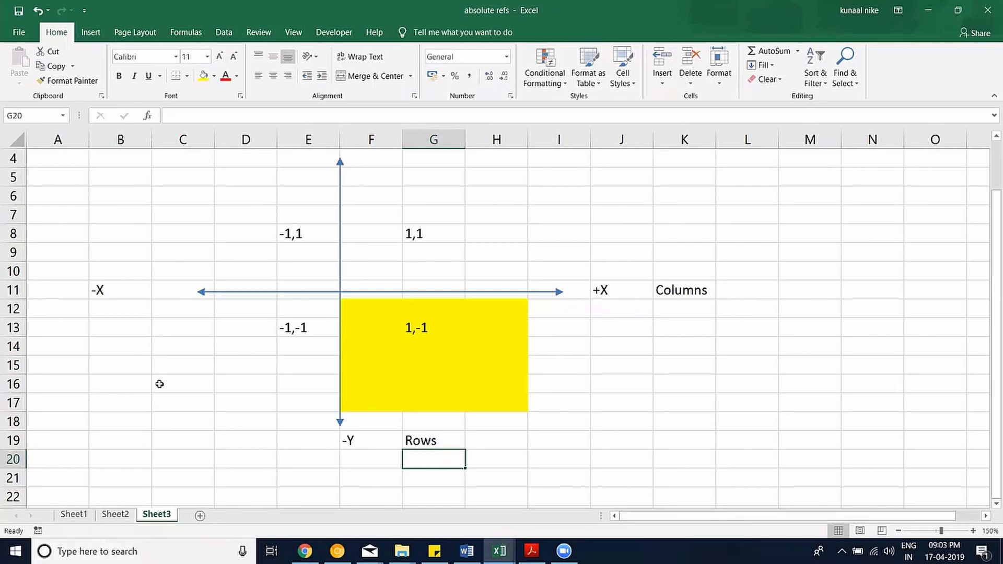
scroll(190, 352, up, 1)
scroll(359, 334, down, 1)
scroll(434, 330, up, 1)
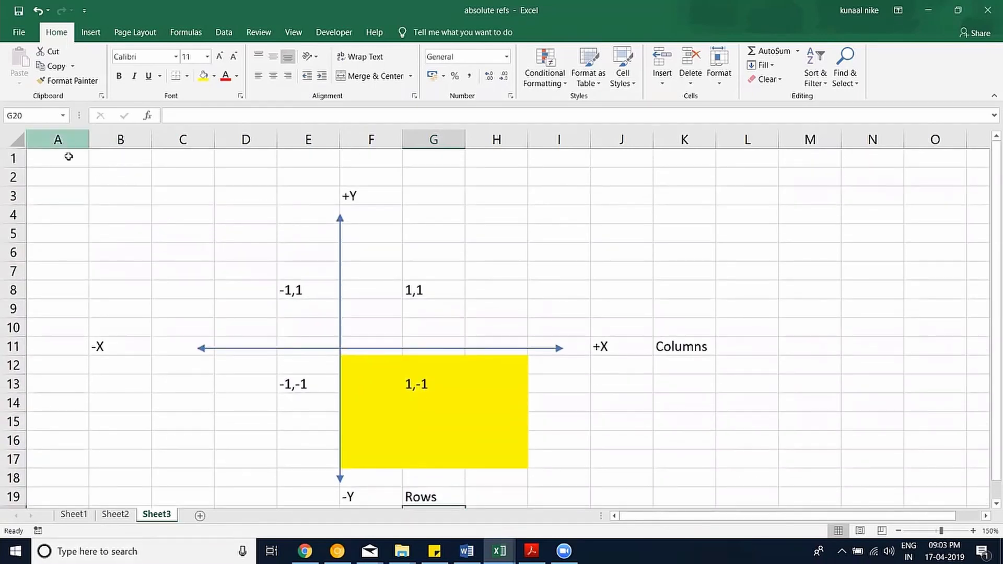
click(68, 156)
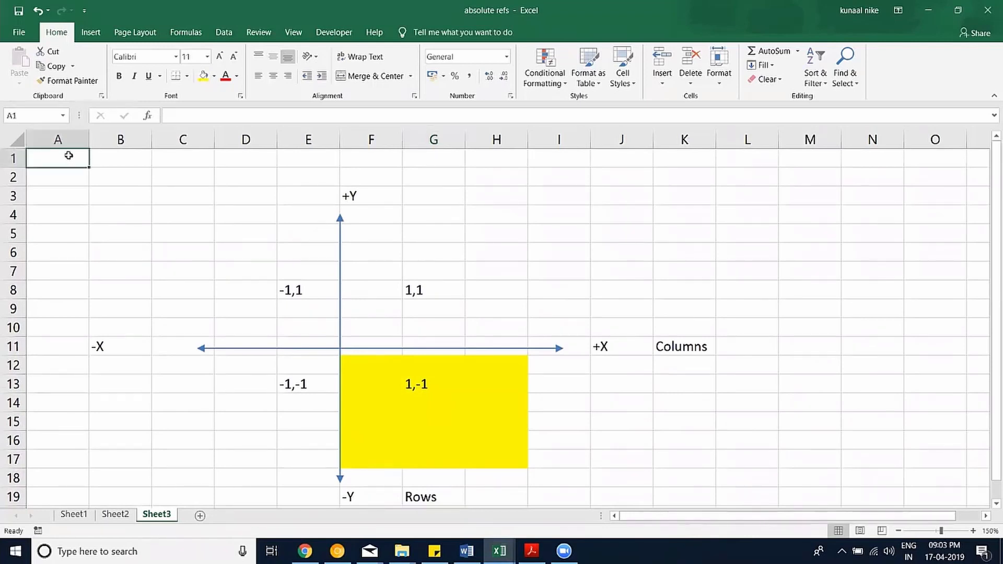
click(99, 177)
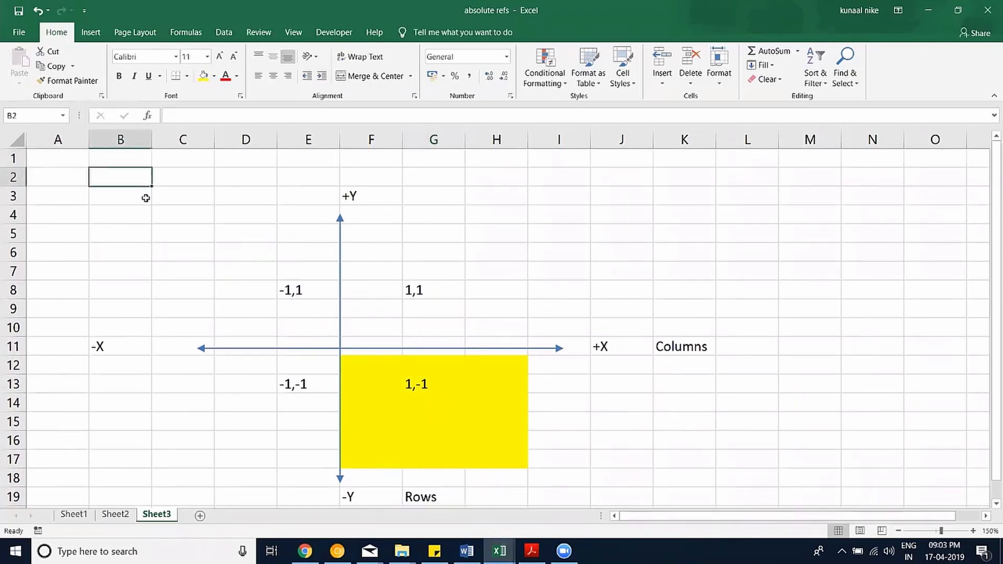
click(177, 198)
click(234, 220)
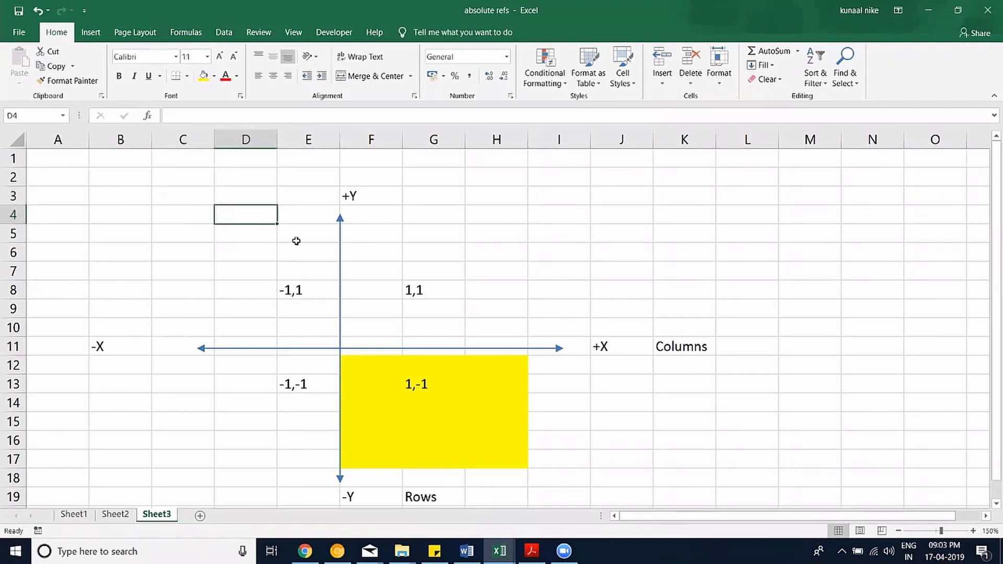
click(133, 162)
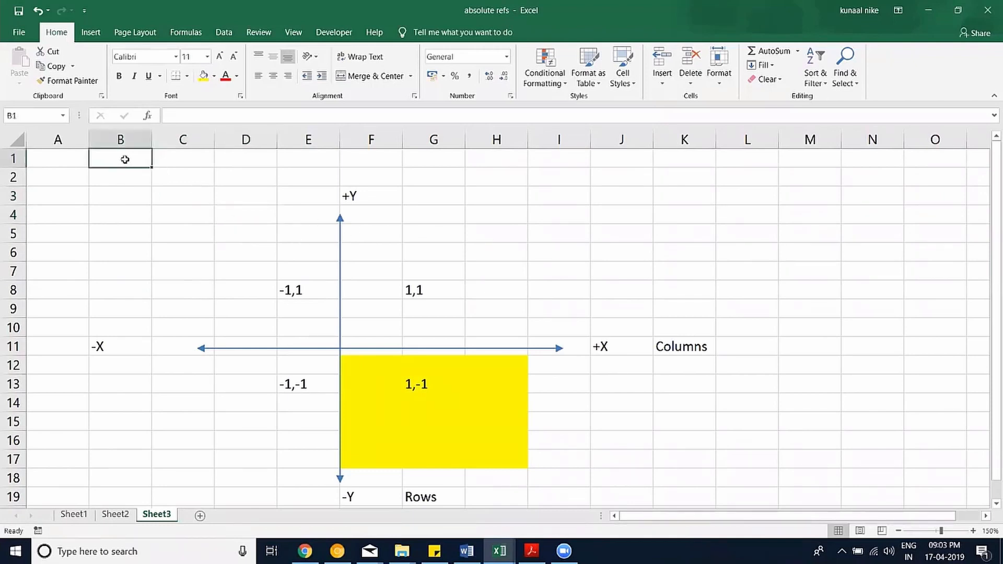
click(178, 157)
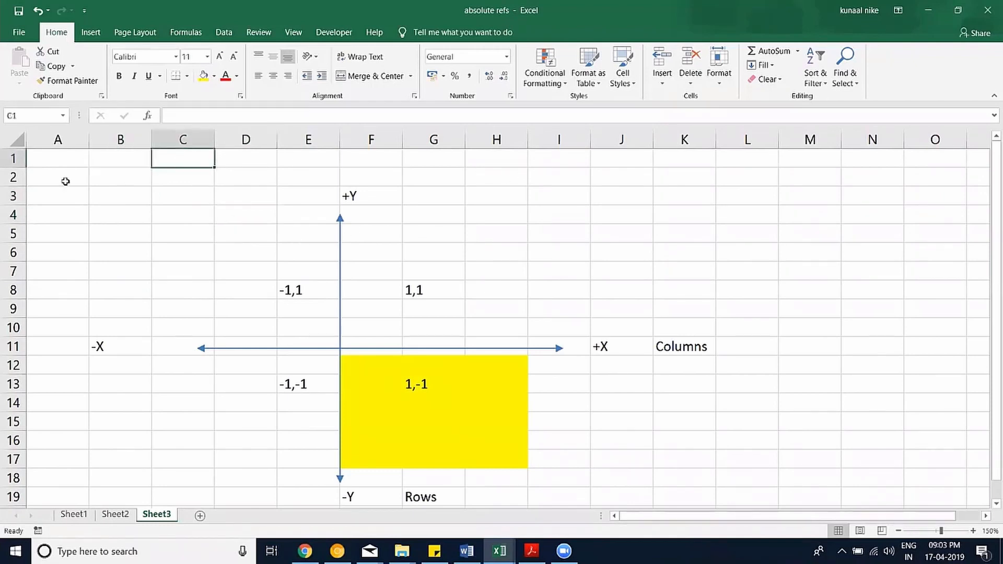
click(67, 157)
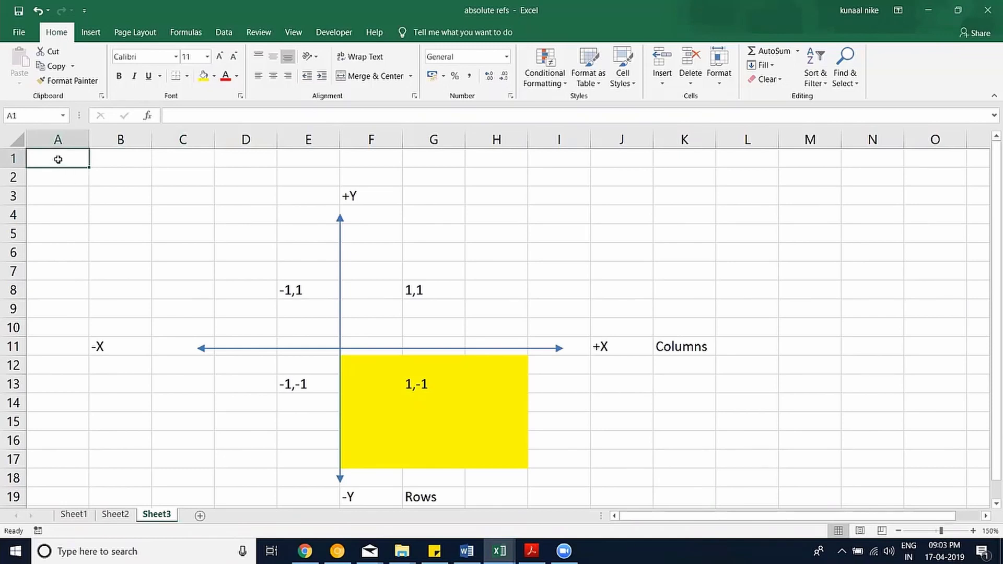
click(60, 182)
click(58, 196)
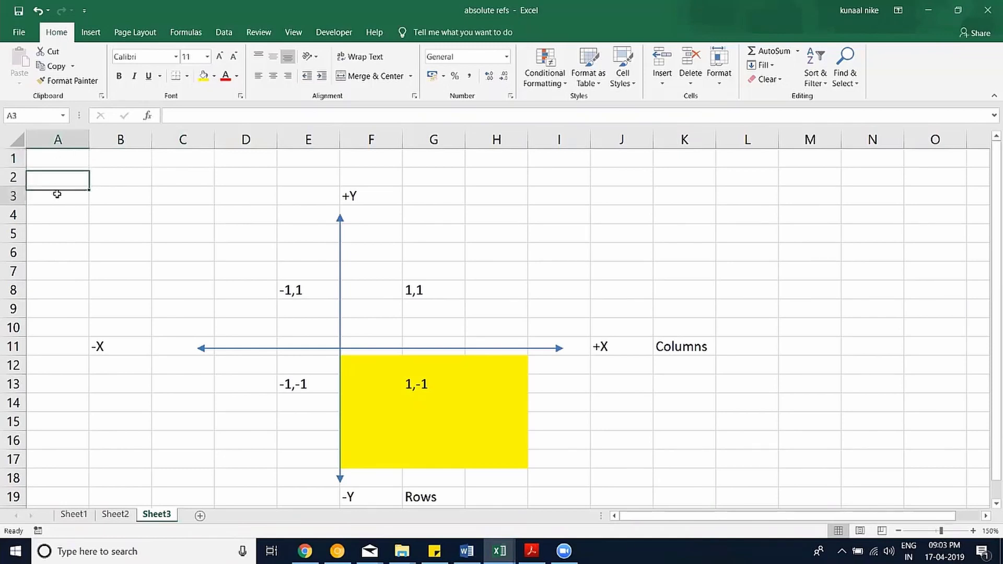
click(61, 221)
drag(58, 271, 57, 290)
drag(58, 365, 57, 422)
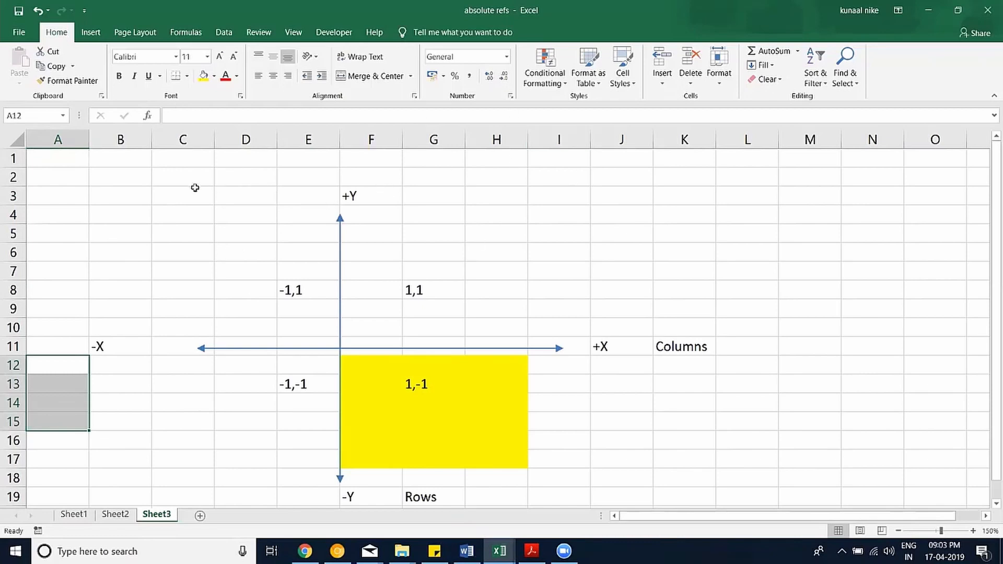
click(67, 156)
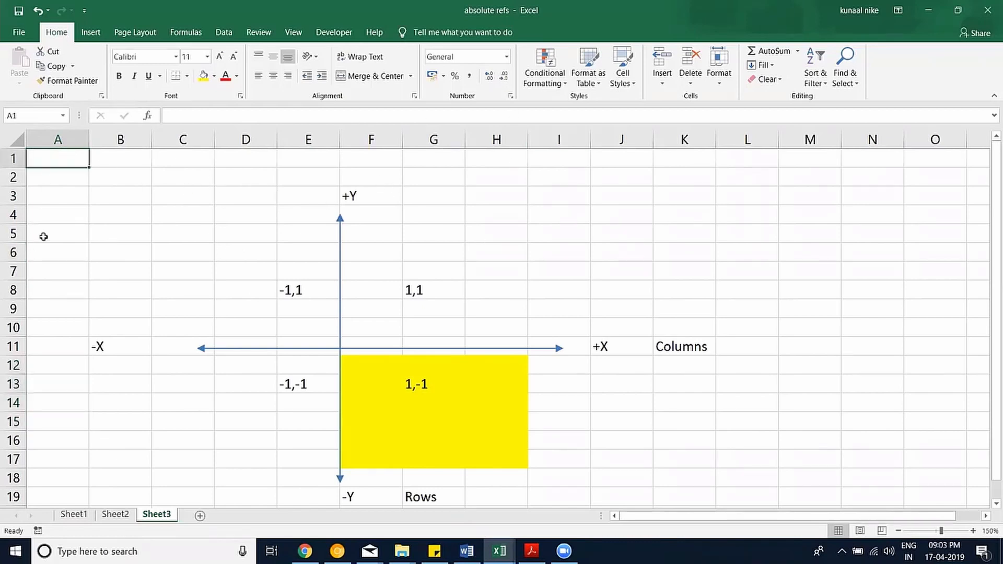
Enter the formula =ROW()&","&COLUMN() in A1.
text(=ro)
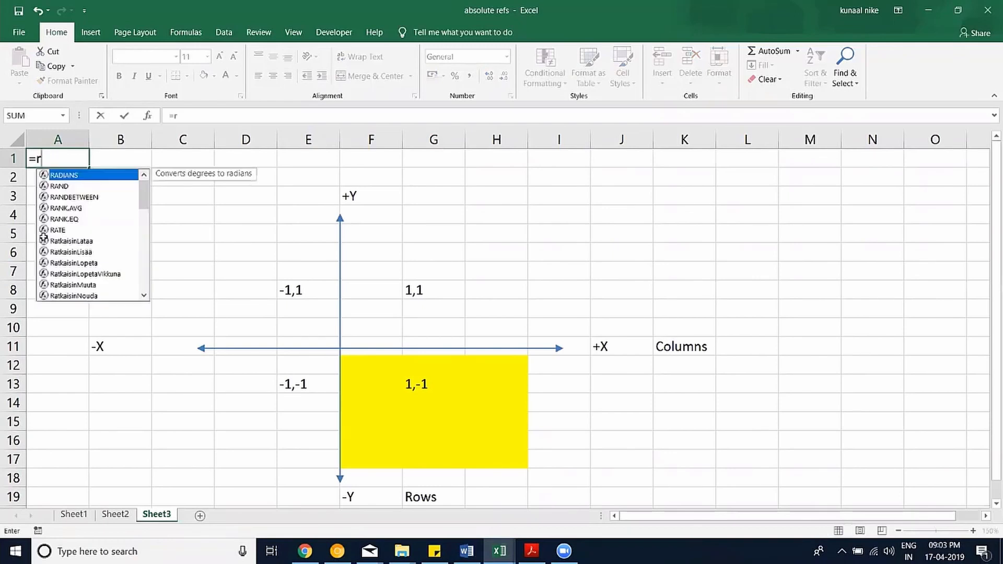
key(Down)
key(Down)
key(Down)
key(Down)
key(Tab)
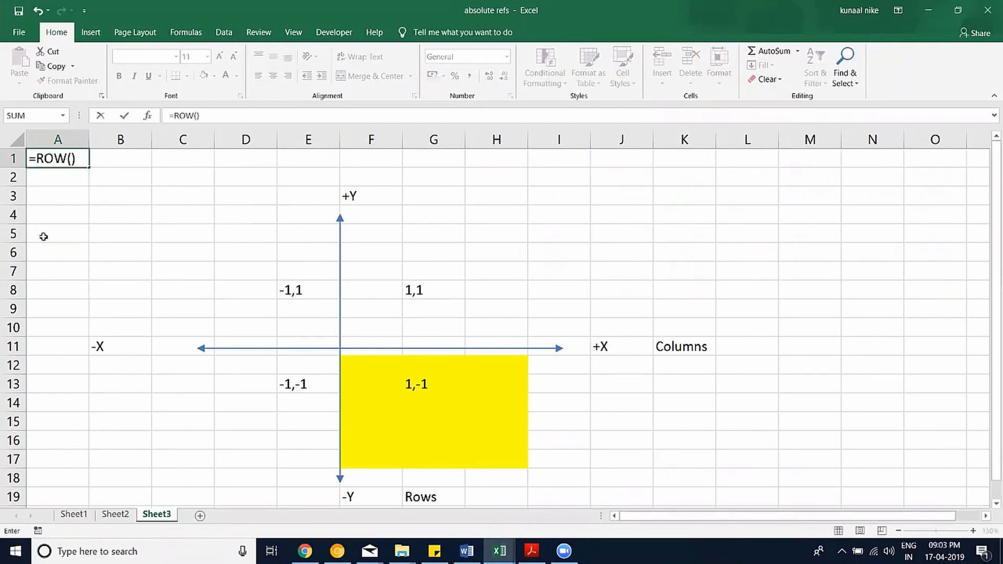
text()&","&cp)
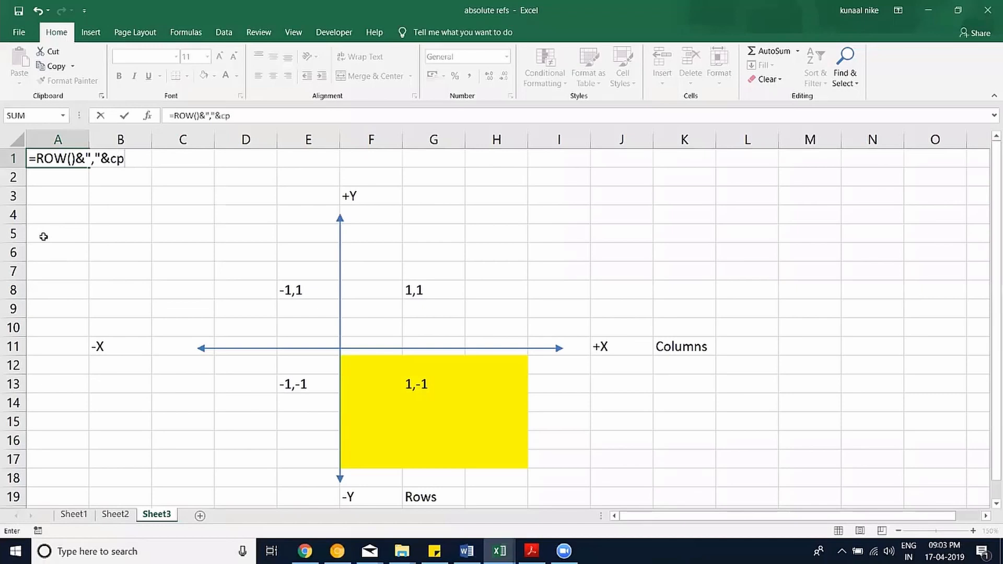
key(BackSpace)
text(ol)
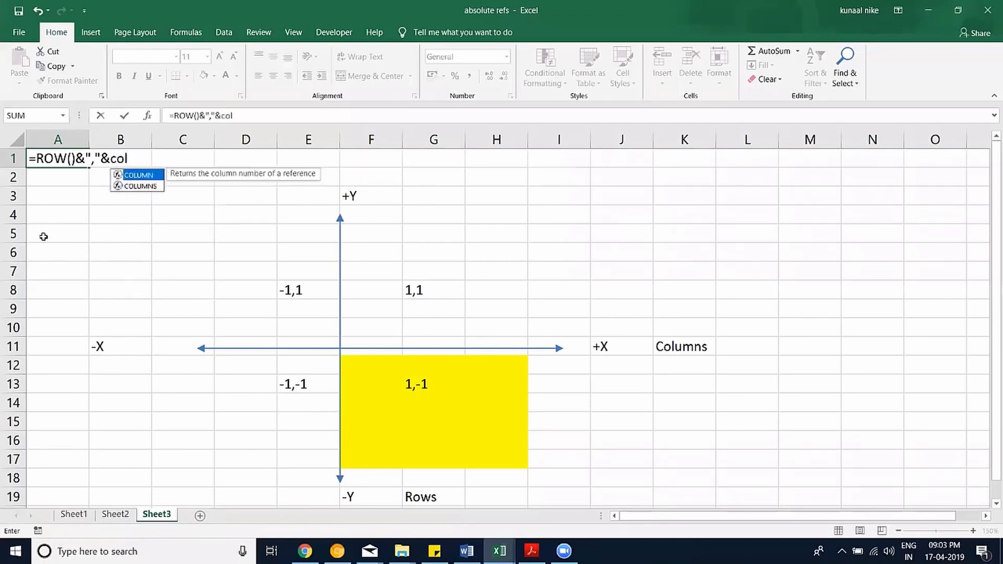
key(Tab)
text())
key(Return)
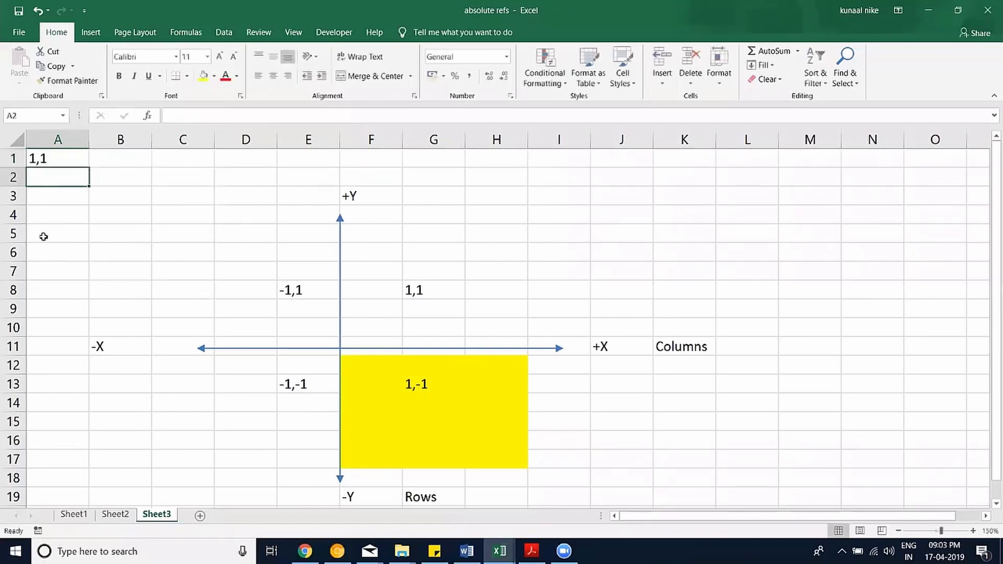
Copy the A1 formula across A1:C9, clearing the extra copies in D1:H1.
click(71, 165)
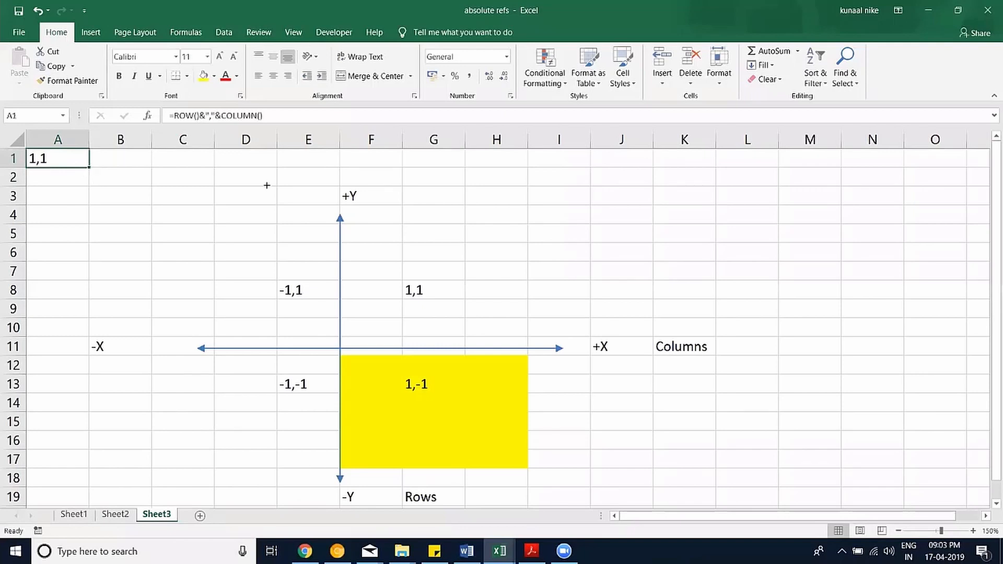
drag(267, 186, 523, 174)
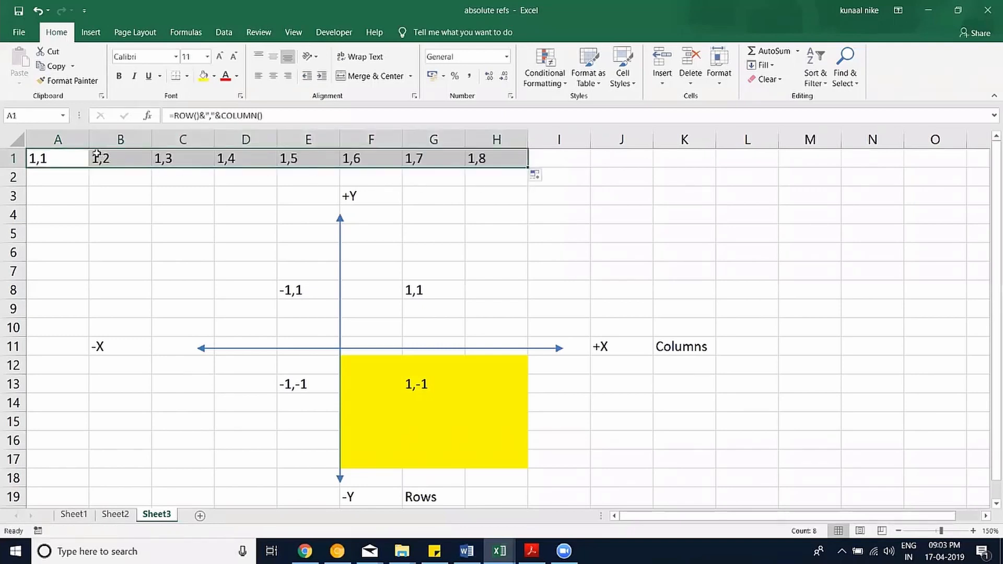
drag(326, 167, 343, 159)
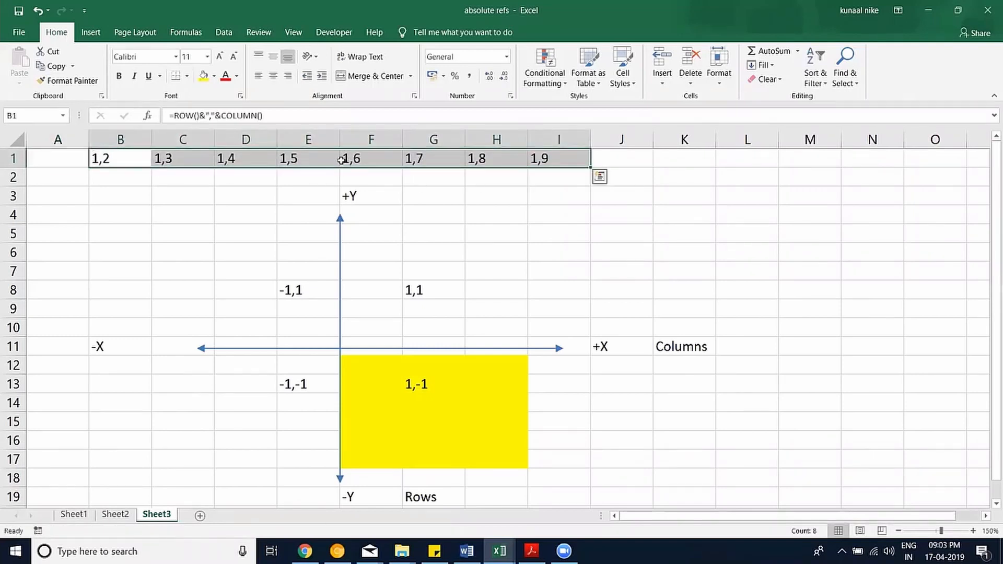
key(ctrl+z)
drag(237, 159, 477, 158)
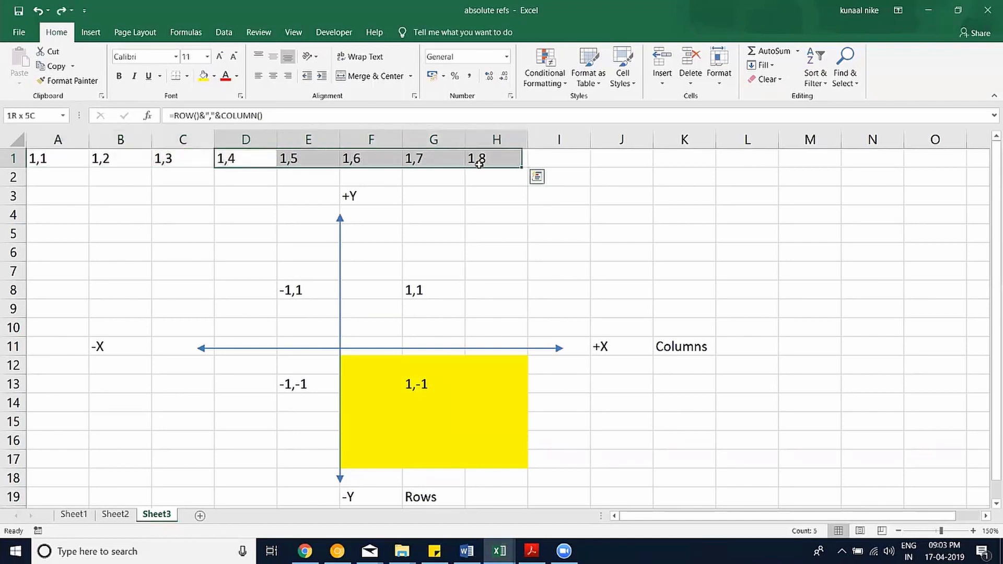
key(Delete)
drag(78, 158, 170, 298)
key(ctrl+d)
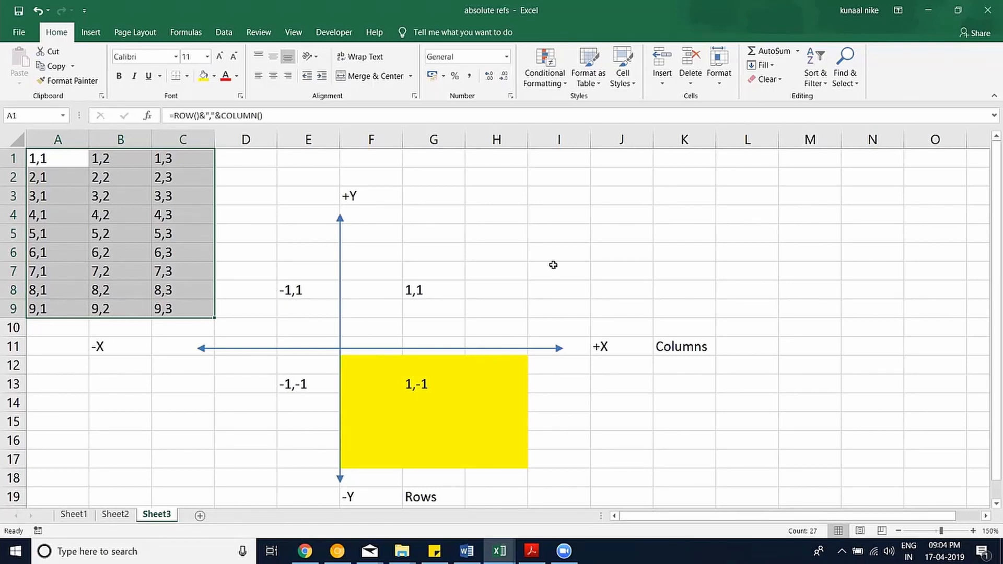
click(400, 255)
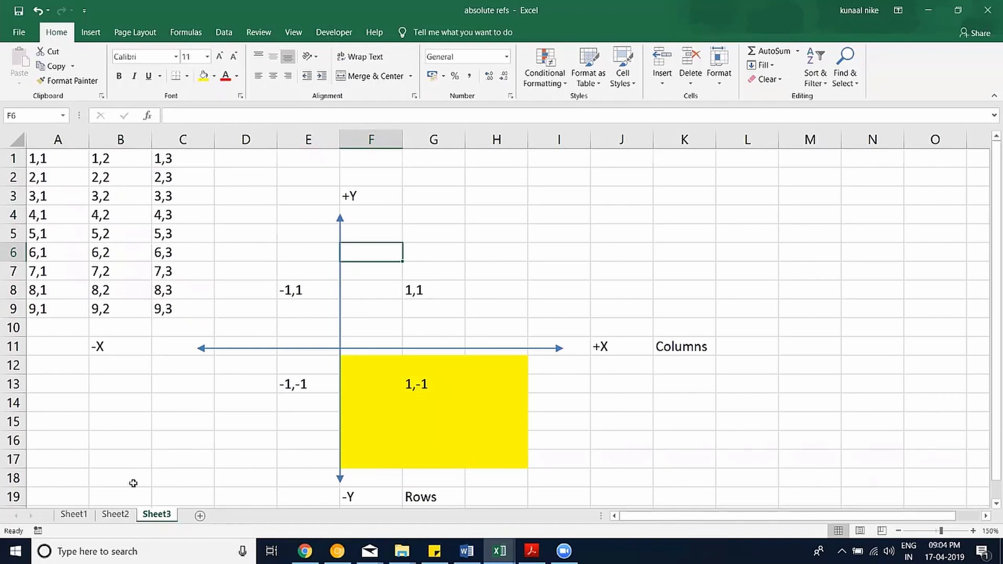
click(125, 515)
click(72, 517)
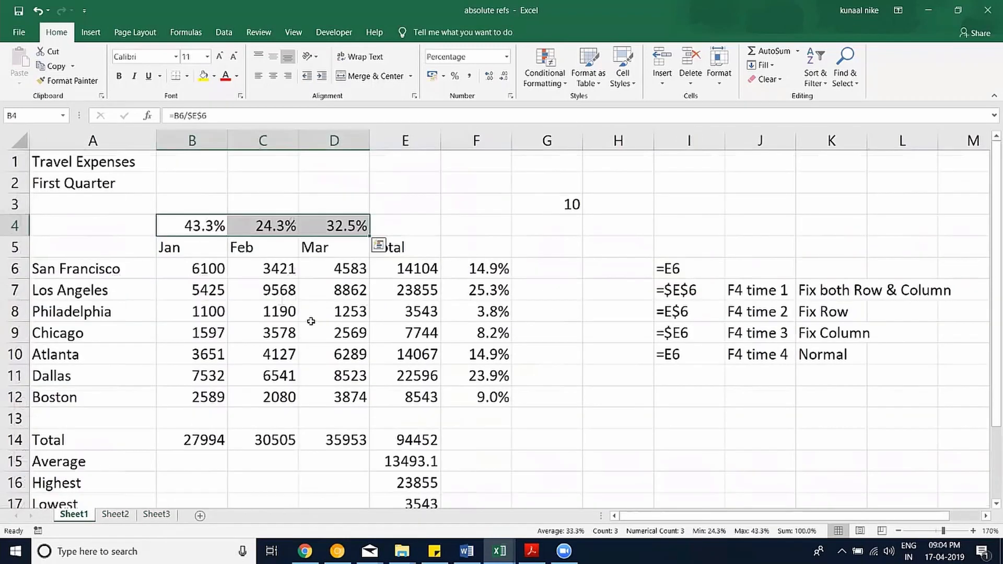
scroll(209, 374, down, 1)
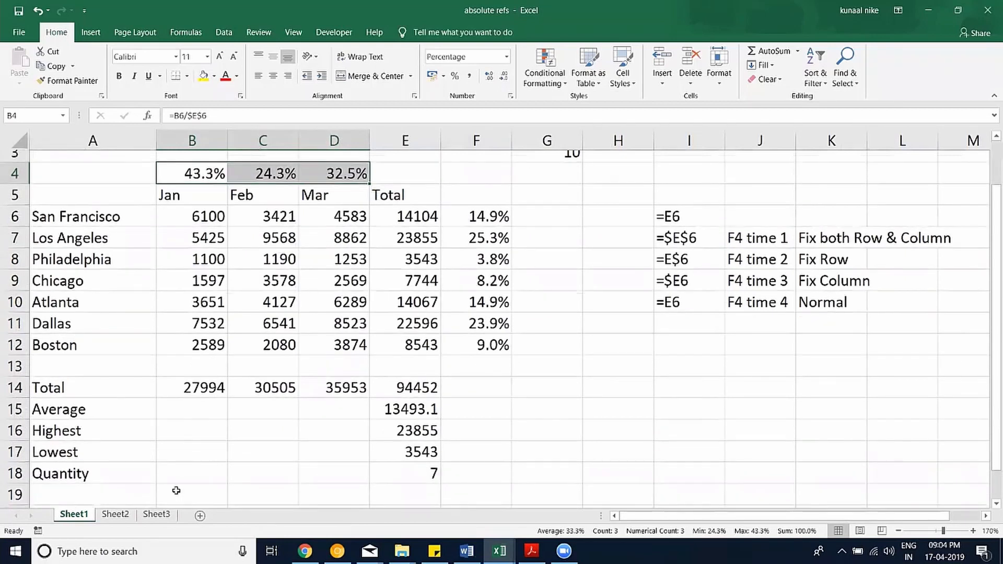
click(156, 514)
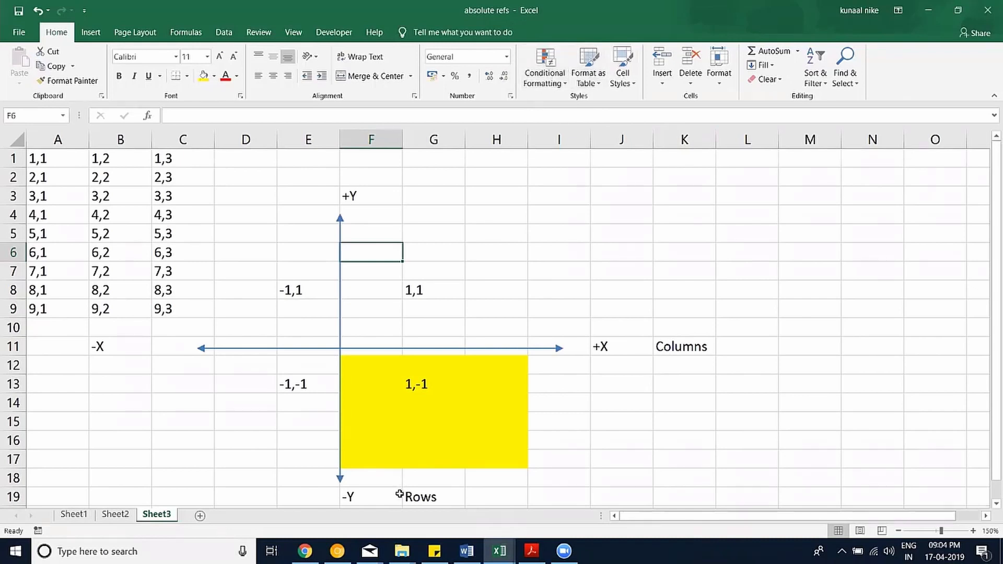
mouse_move(402, 551)
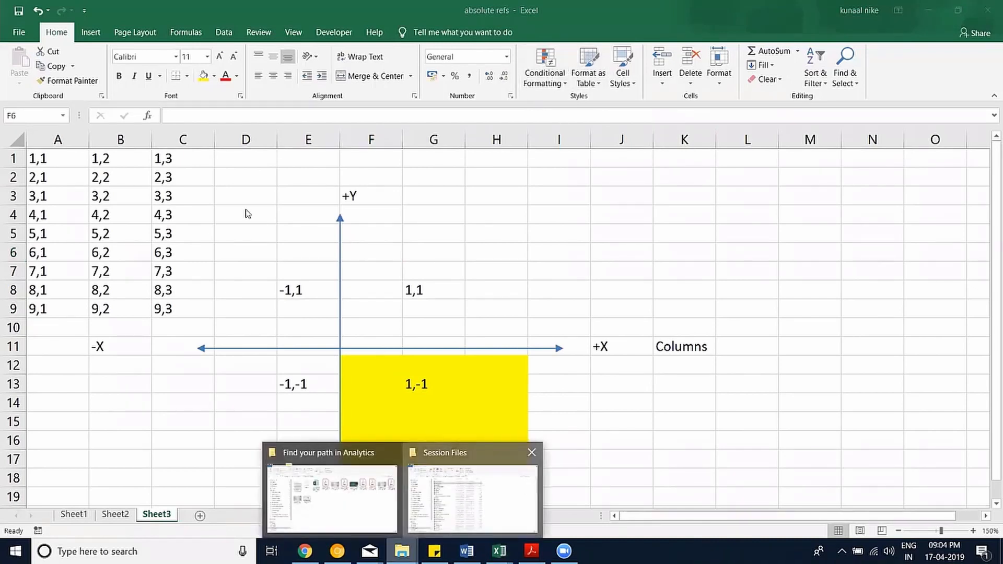
Open the formatting numbers workbook from Session Files and close it without saving.
click(494, 494)
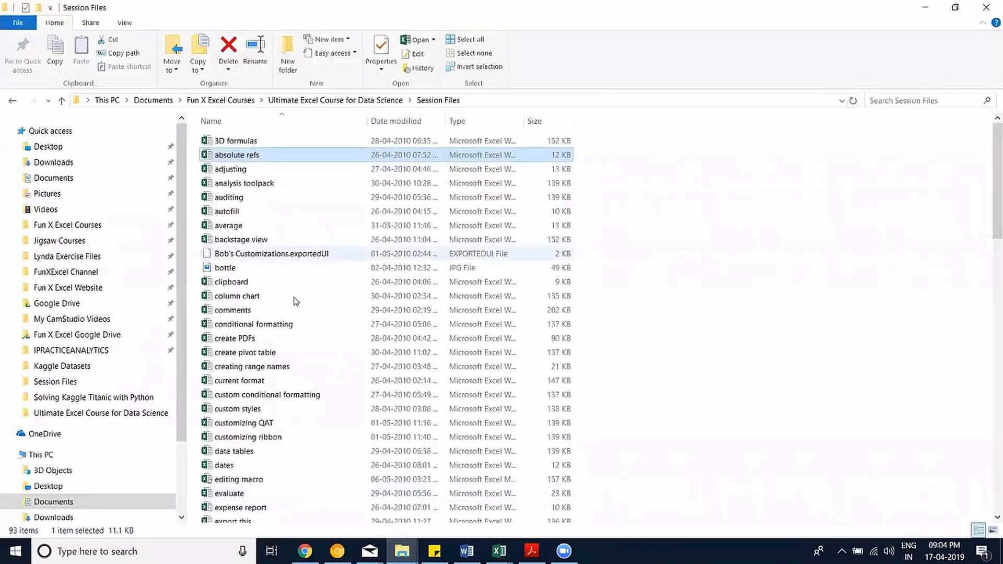
scroll(309, 269, down, 2)
scroll(308, 270, down, 1)
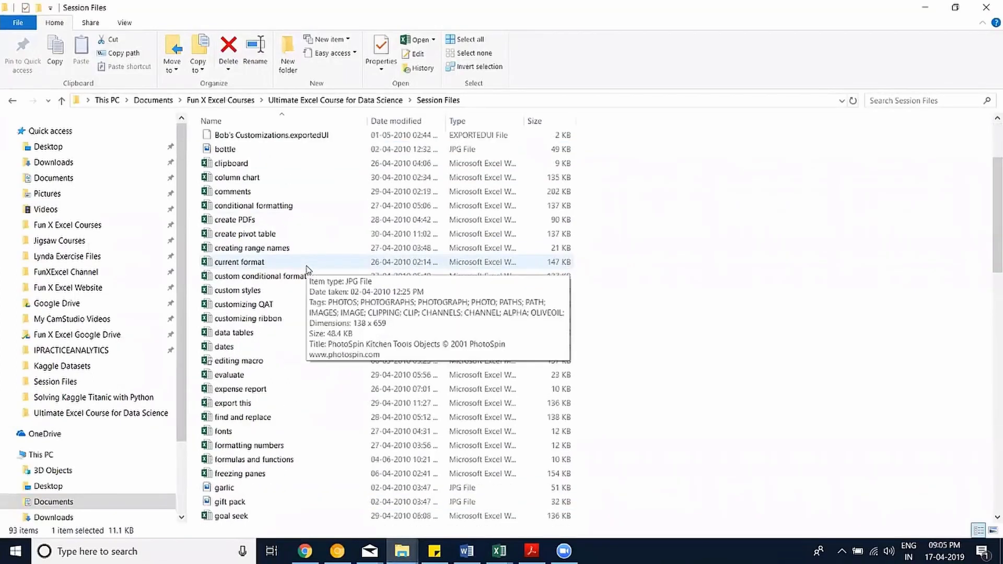
scroll(303, 282, down, 2)
scroll(302, 287, down, 2)
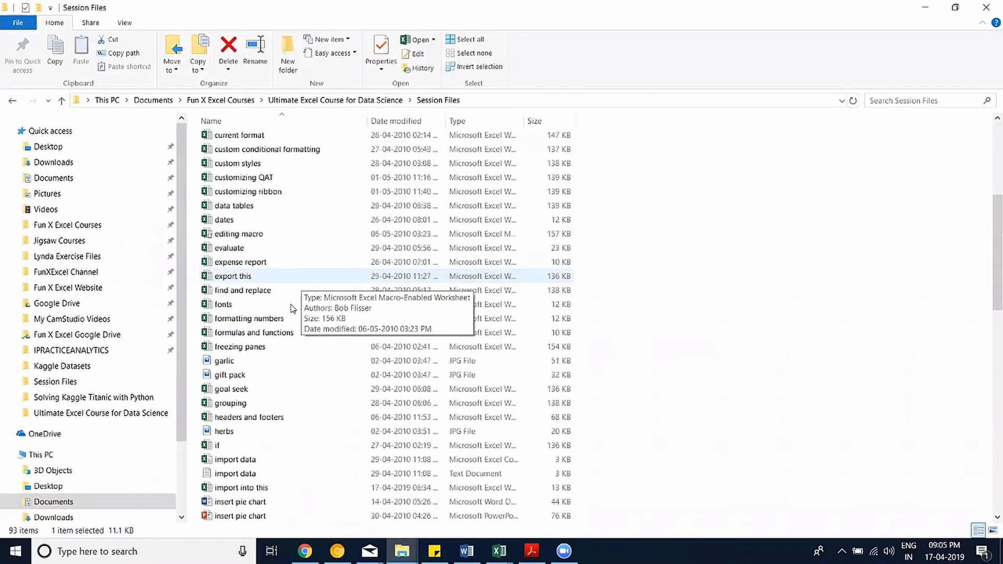
double_click(291, 280)
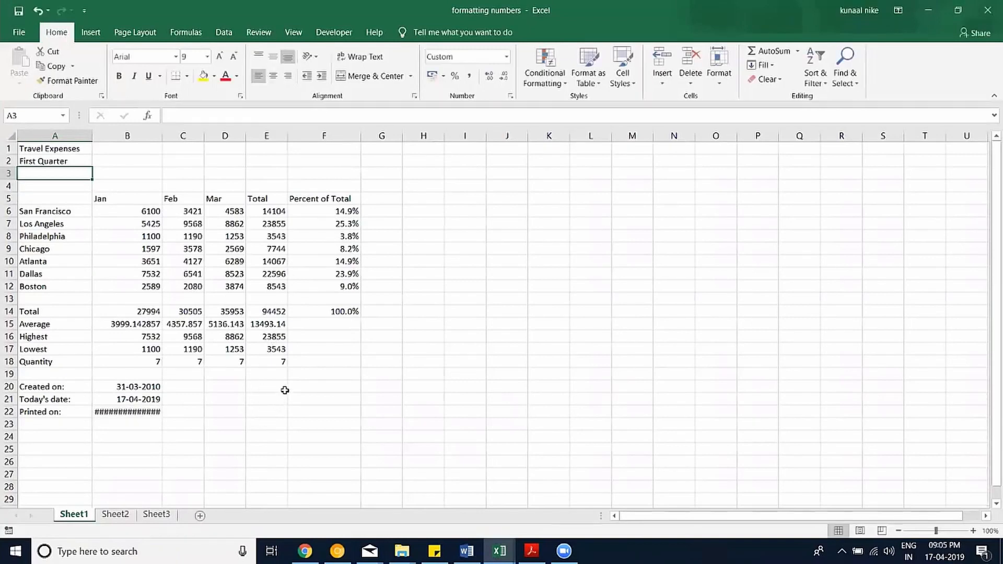
click(987, 13)
click(500, 291)
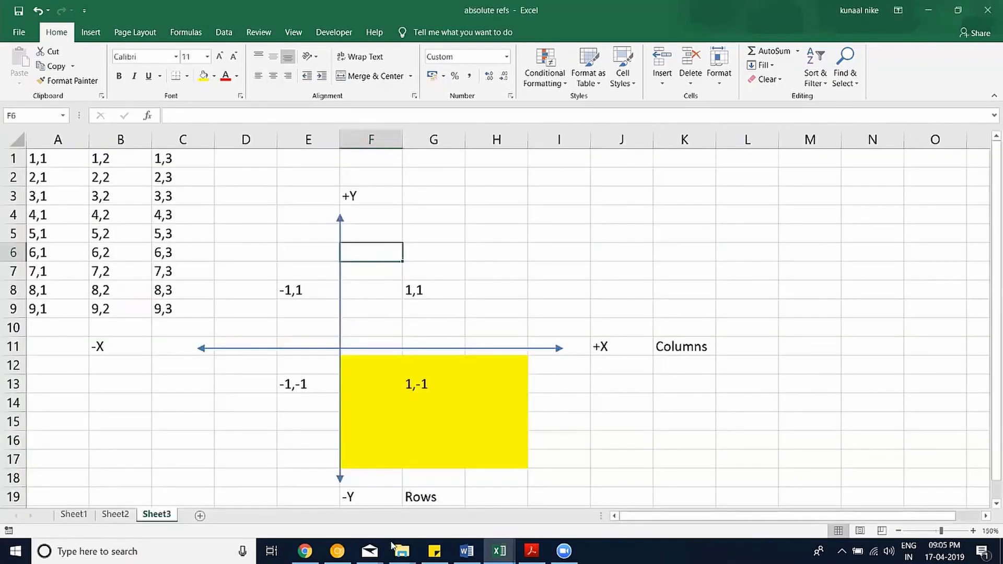
Open and close the expense report workbook, then select the conditional formatting file.
click(400, 550)
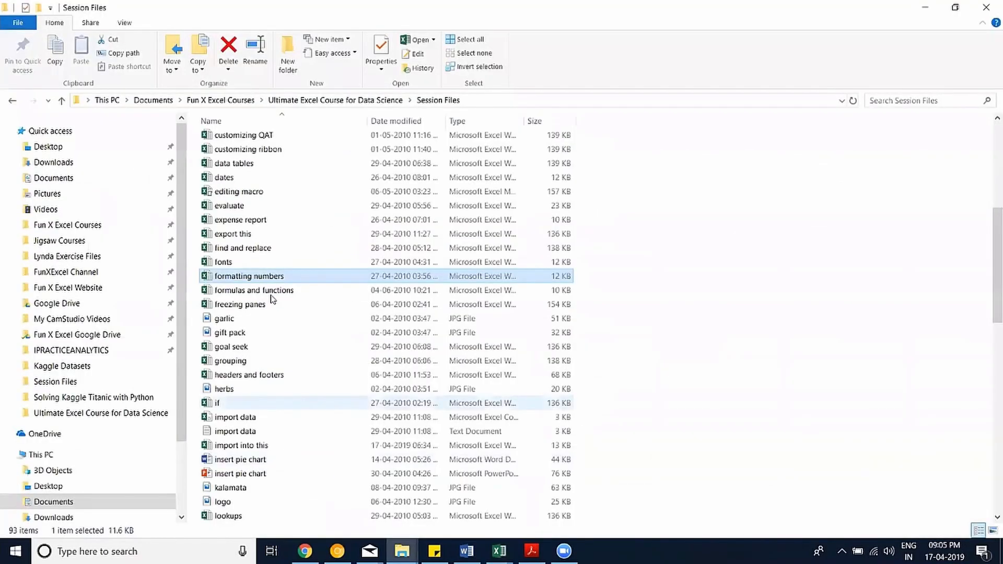
scroll(271, 296, up, 2)
double_click(270, 294)
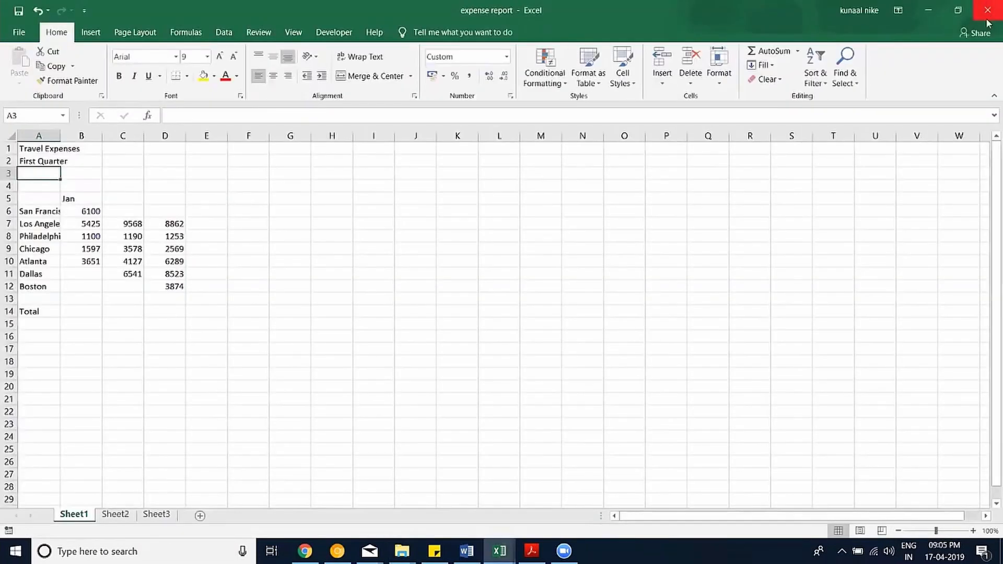
click(988, 10)
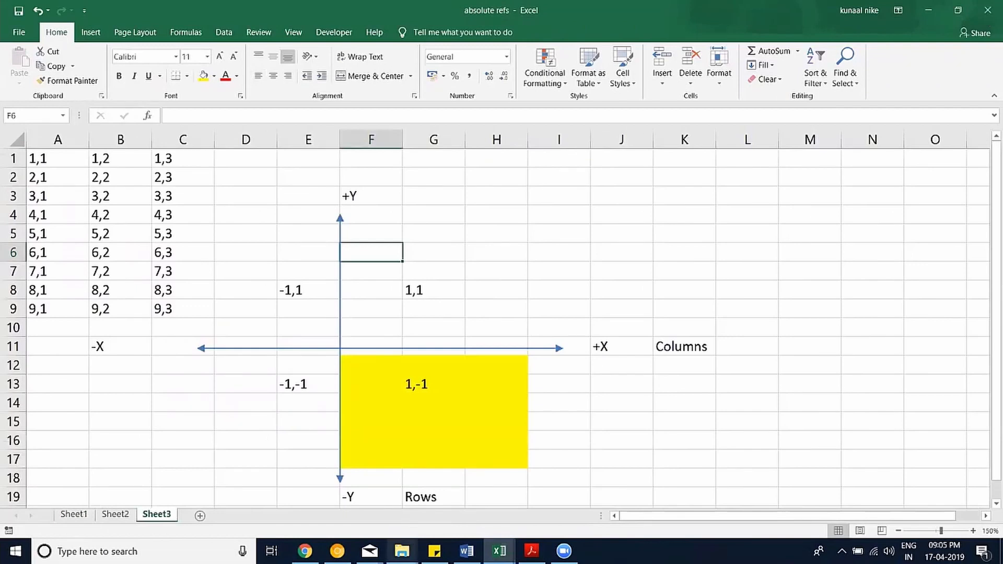
mouse_move(401, 551)
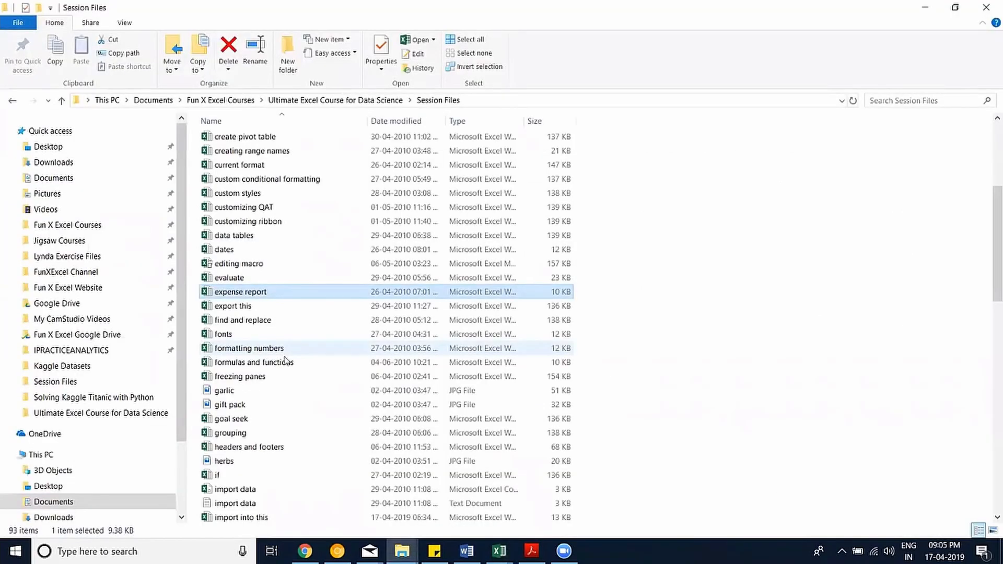
scroll(263, 210, up, 1)
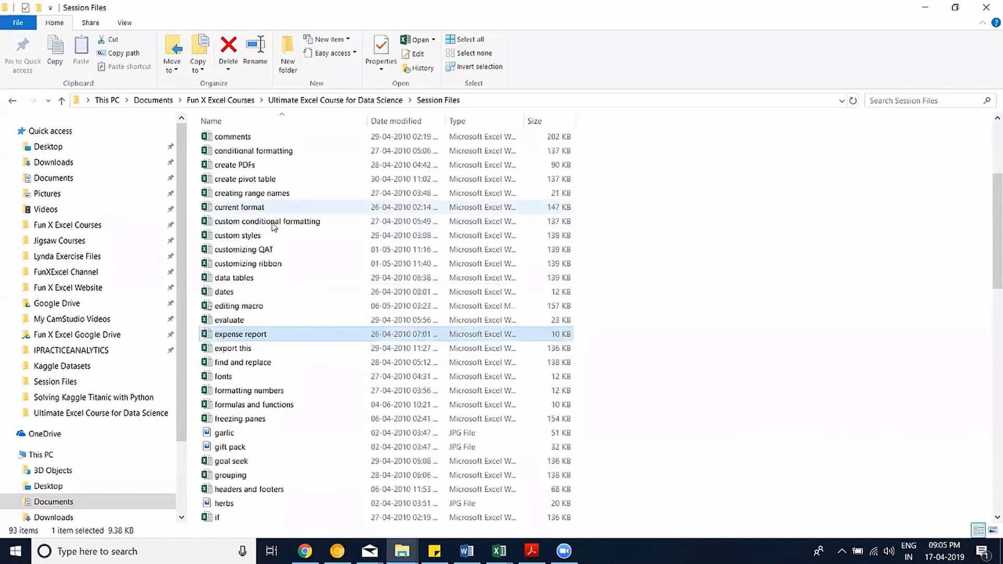
click(287, 152)
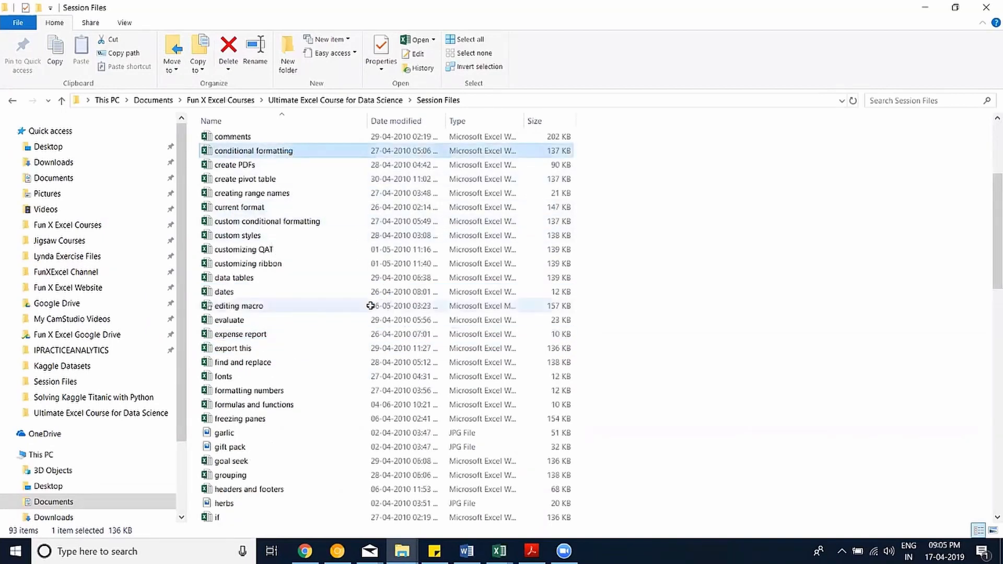
Open the conditional formatting workbook and select its top three title rows.
key(Return)
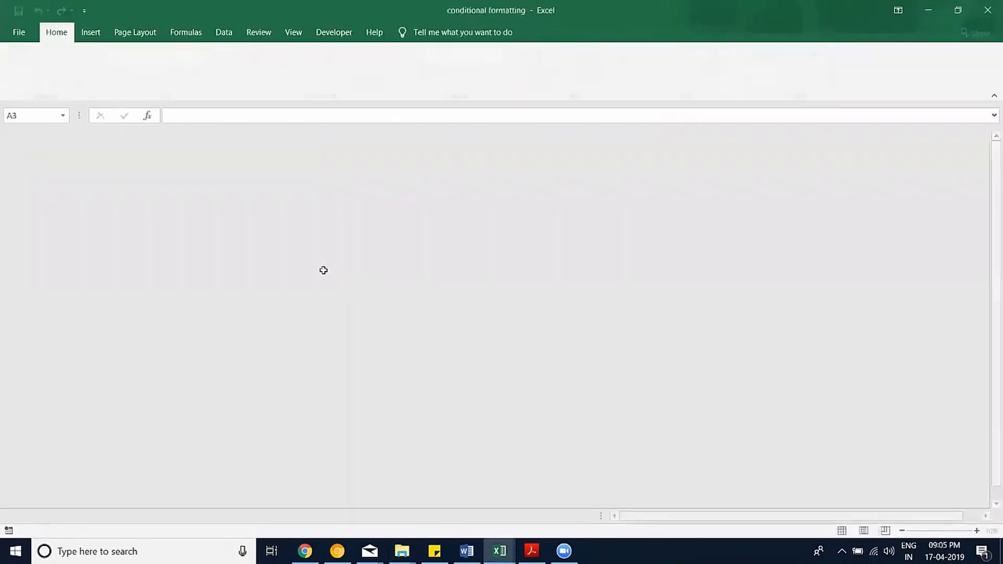
scroll(415, 217, down, 1)
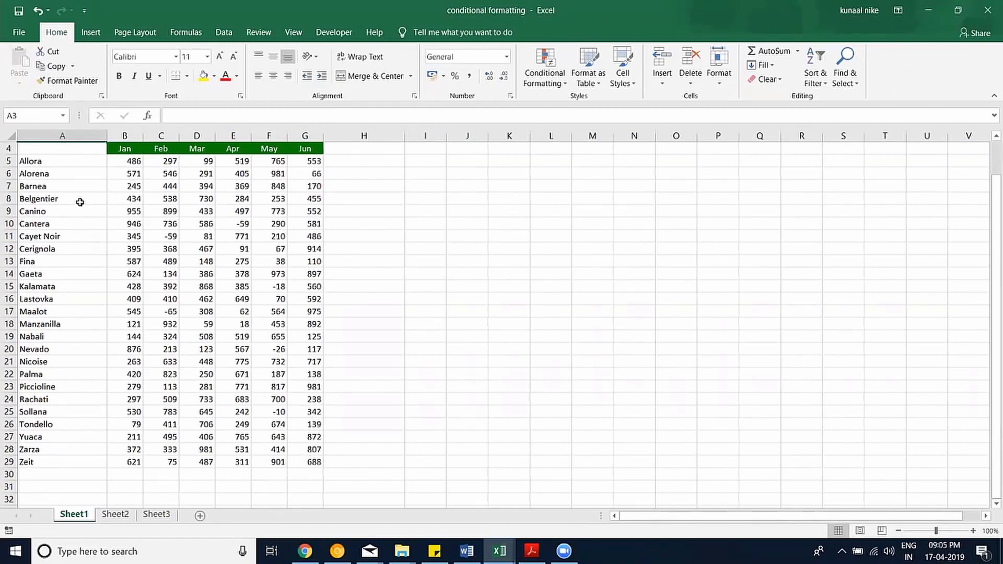
scroll(9, 208, up, 1)
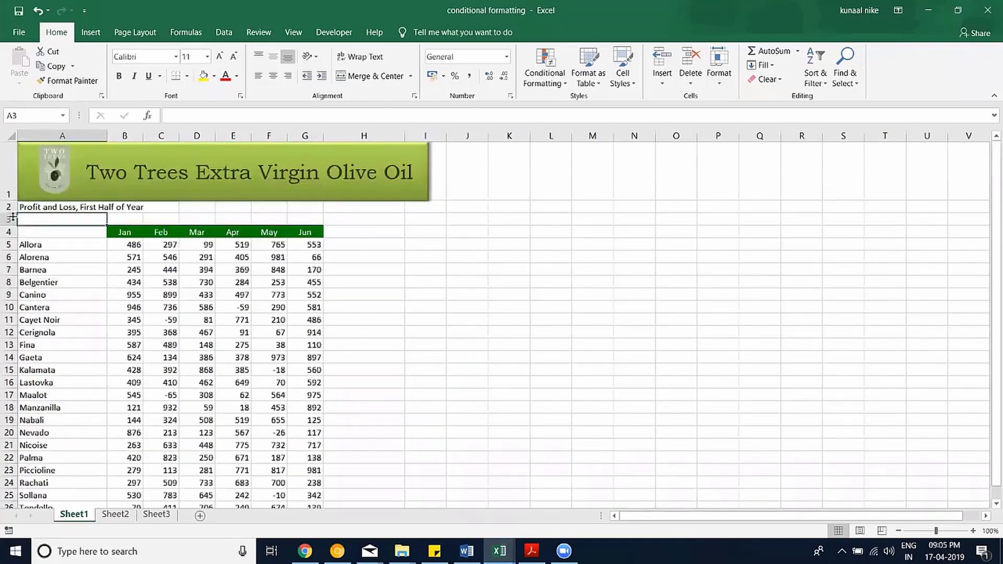
drag(9, 219, 8, 174)
Delete the three title rows and the olive oil banner, and enter States in A1.
right_click(8, 174)
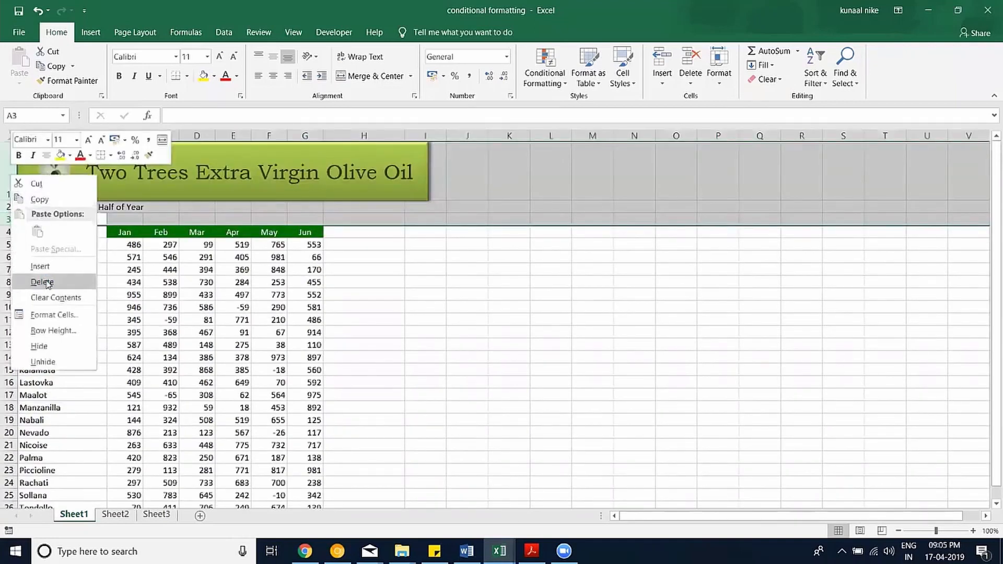
click(31, 282)
click(424, 151)
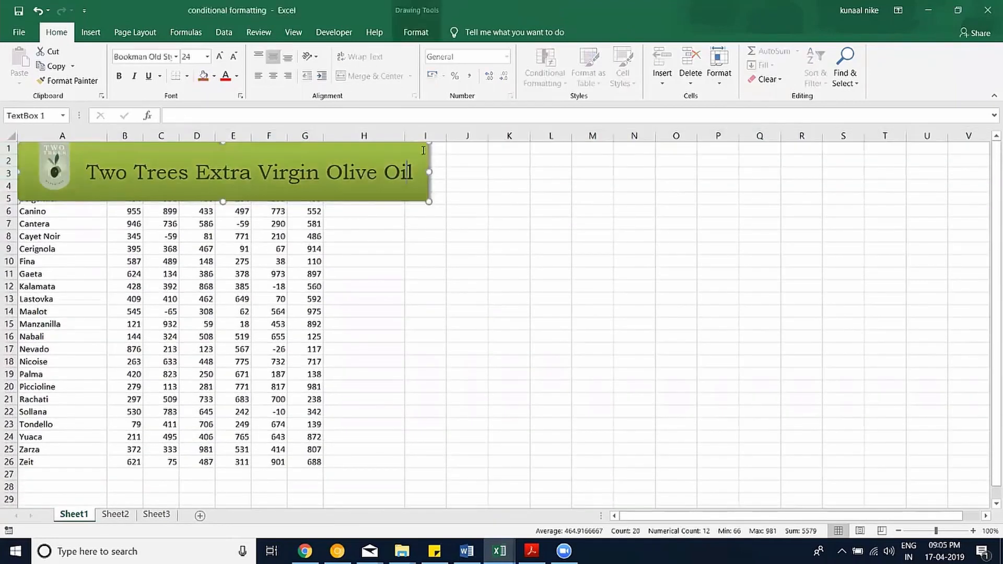
key(Delete)
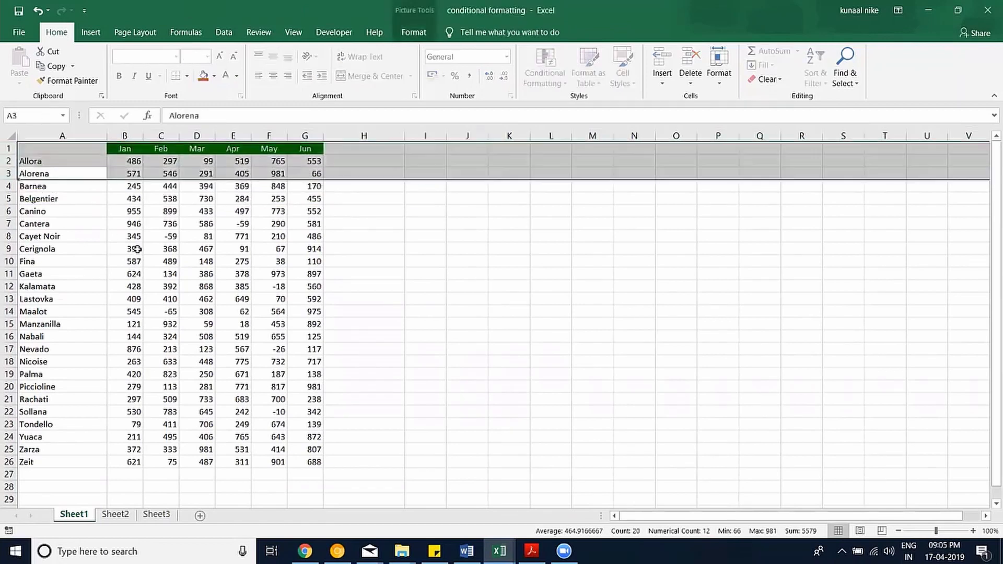
drag(74, 161, 67, 150)
click(66, 149)
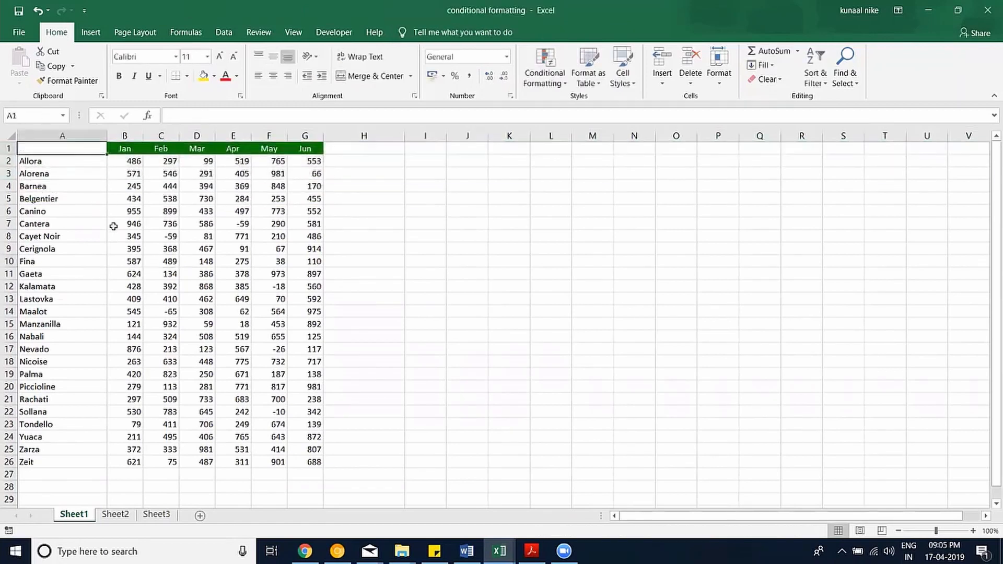
text(States)
key(Return)
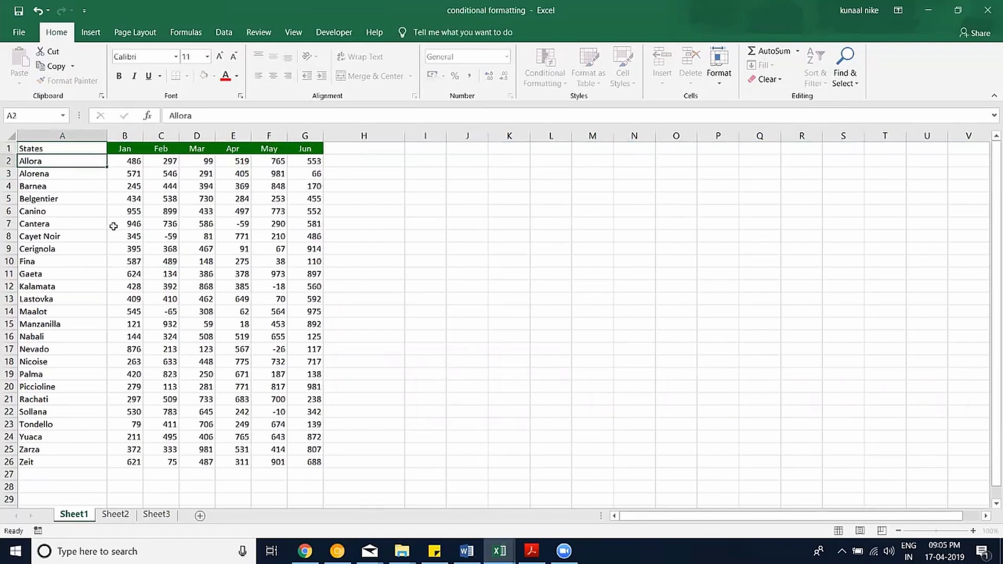
Clear all formatting from A1:G26 and narrow column H.
drag(305, 462, 31, 149)
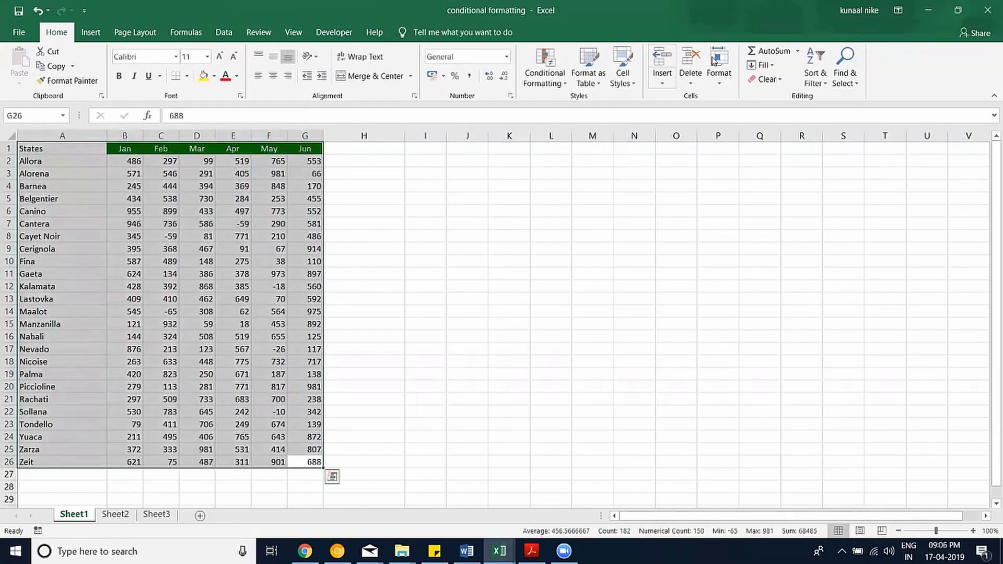
click(768, 79)
click(788, 111)
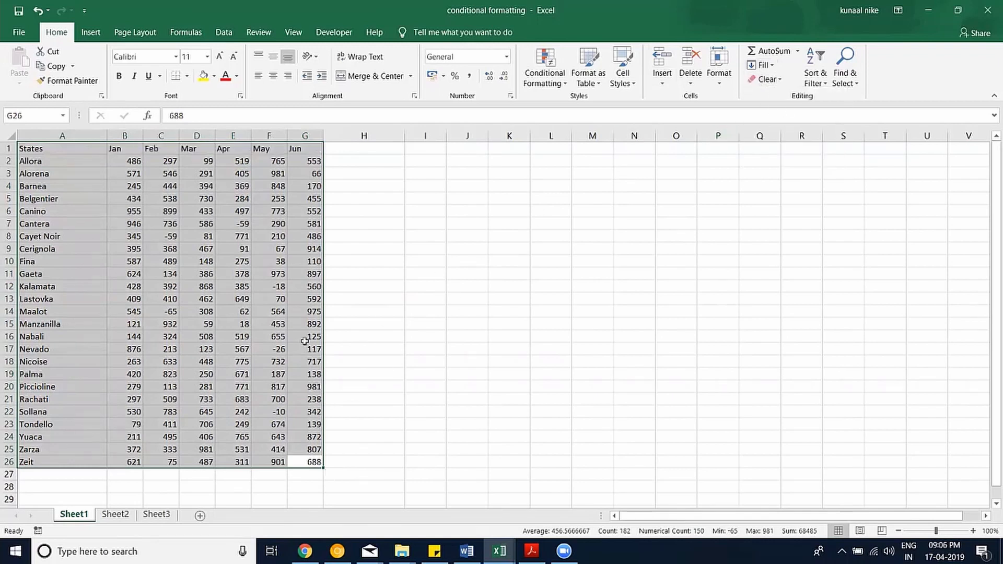
click(242, 313)
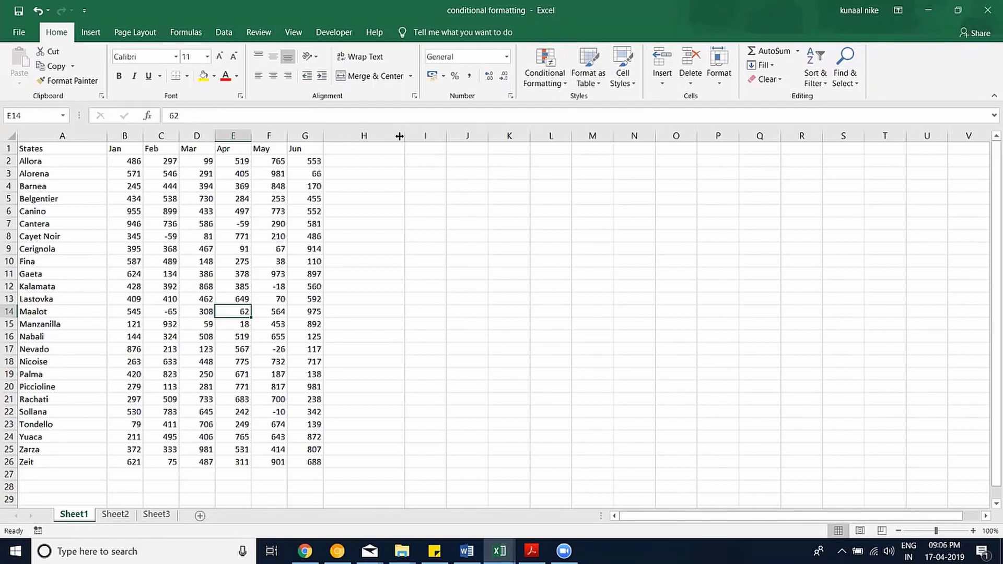
drag(399, 136, 383, 137)
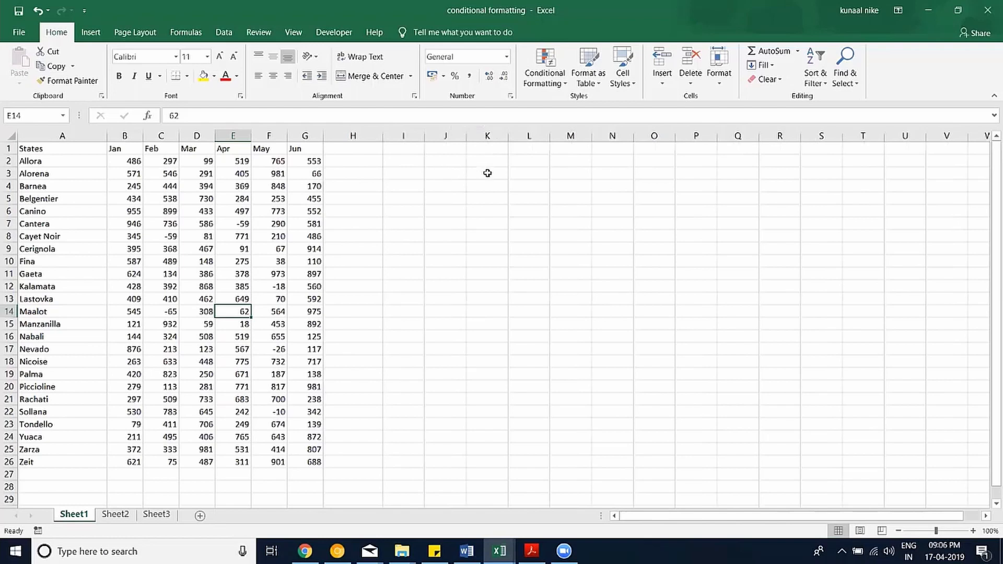
Enter =SUM(G2:G26) in J3 to total the Jun column, giving 12967.
click(975, 531)
scroll(625, 314, up, 1)
scroll(590, 194, up, 2)
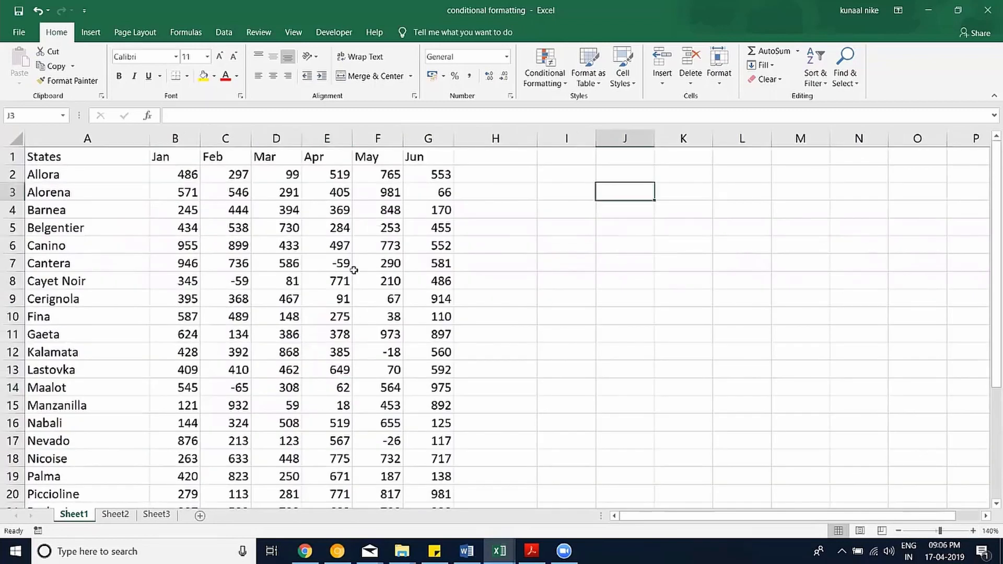
text(=sum()
key(Left)
key(Left)
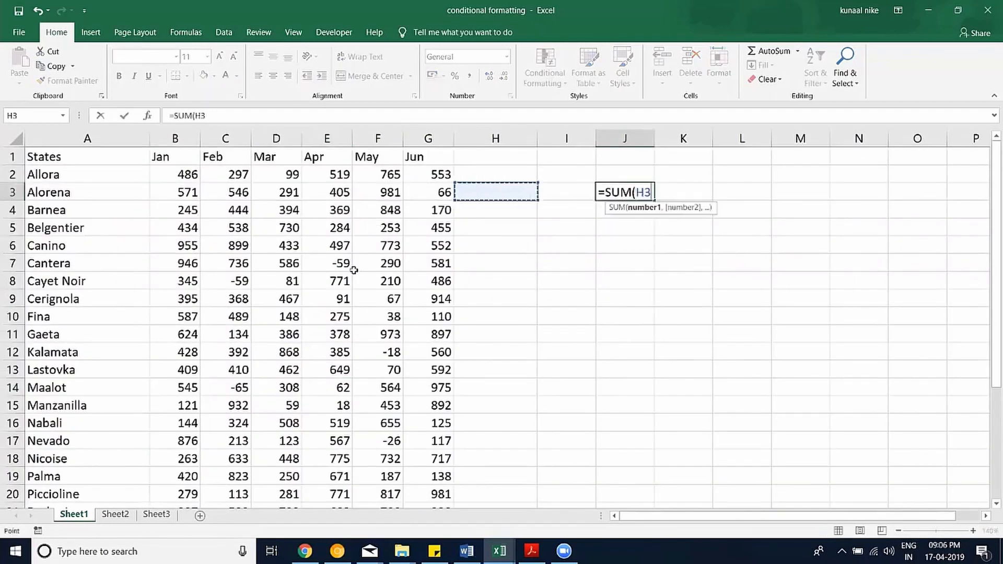
key(Left)
key(Up)
key(ctrl+shift+Down)
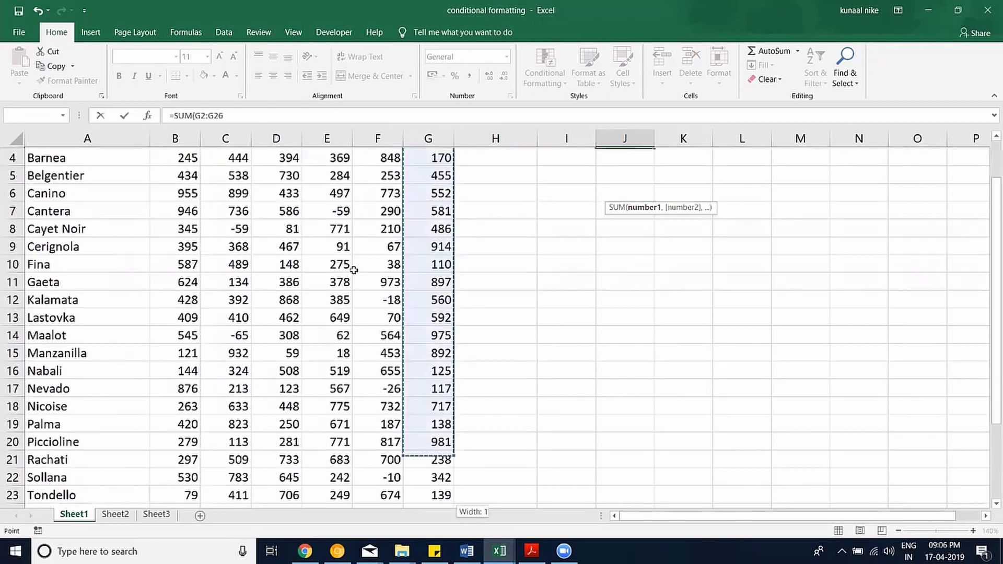
key(Return)
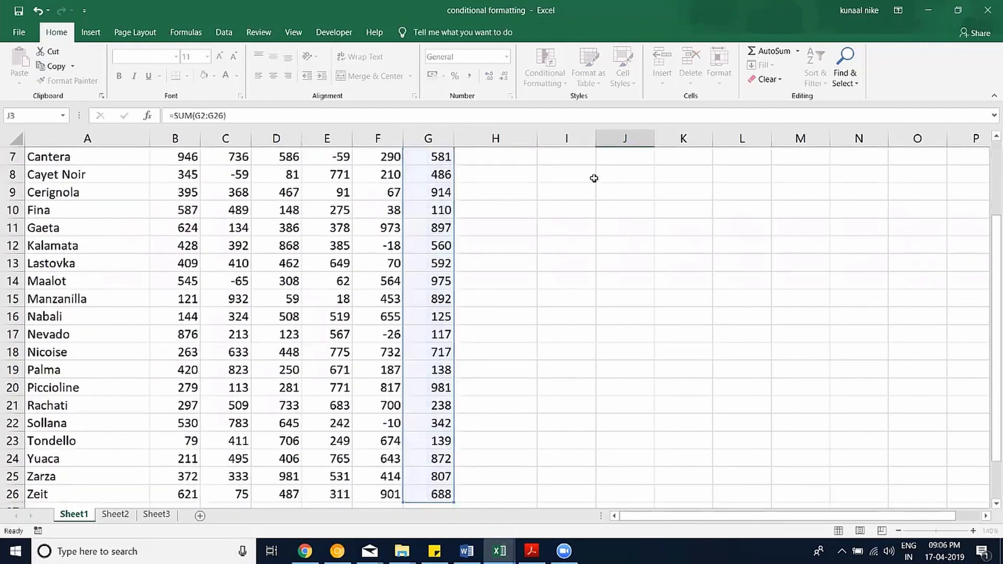
Reopen the J3 formula to verify it and leave it unchanged.
scroll(641, 186, up, 2)
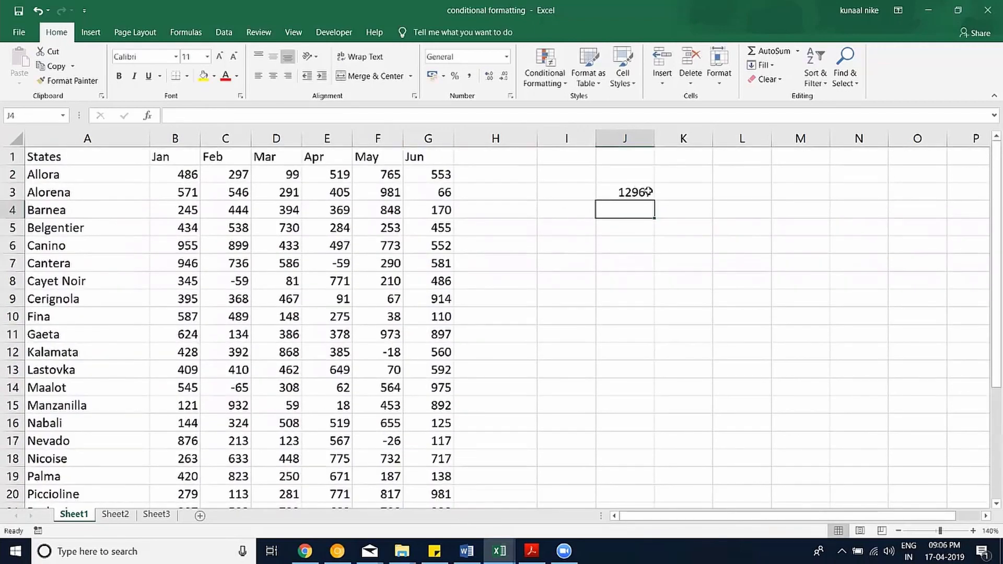
double_click(638, 191)
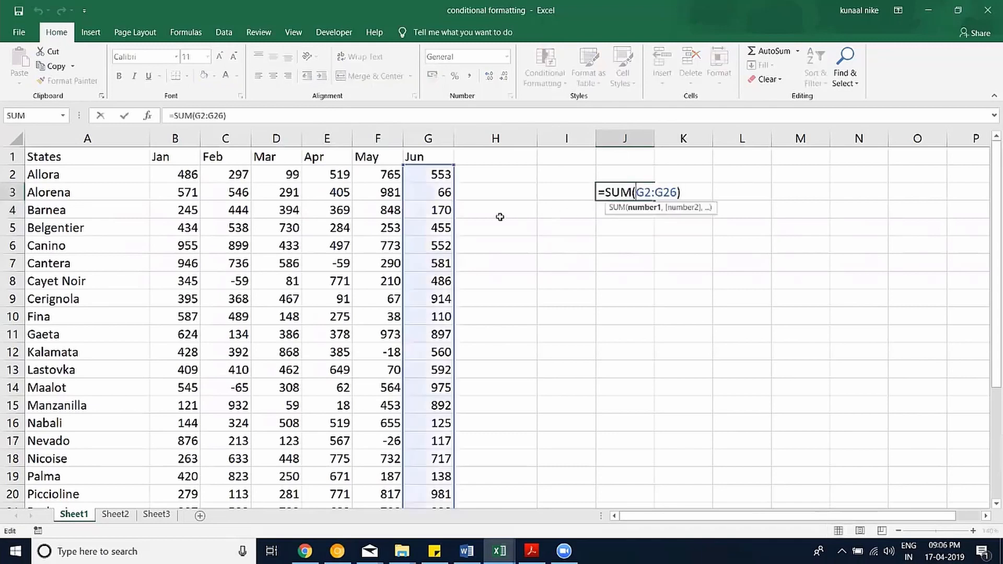
key(Escape)
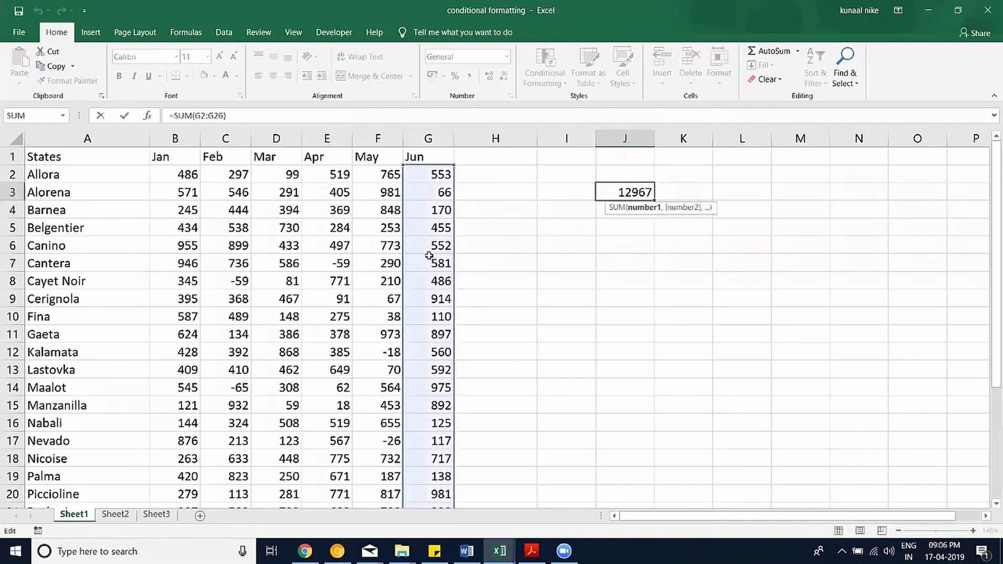
scroll(427, 255, down, 5)
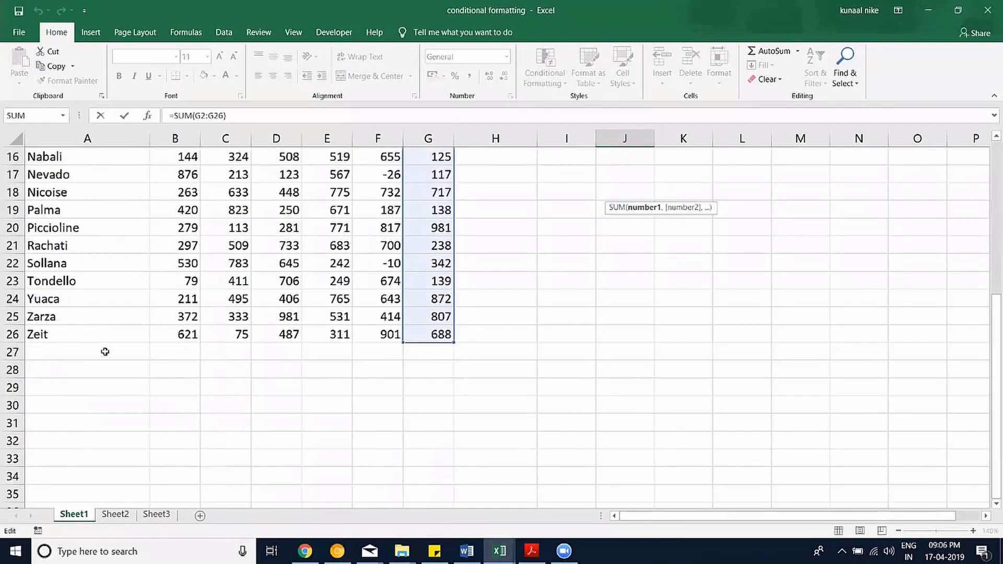
scroll(114, 354, up, 2)
scroll(114, 354, down, 1)
Copy the last four data rows to A27 and label them State1 through State4.
drag(52, 352, 444, 405)
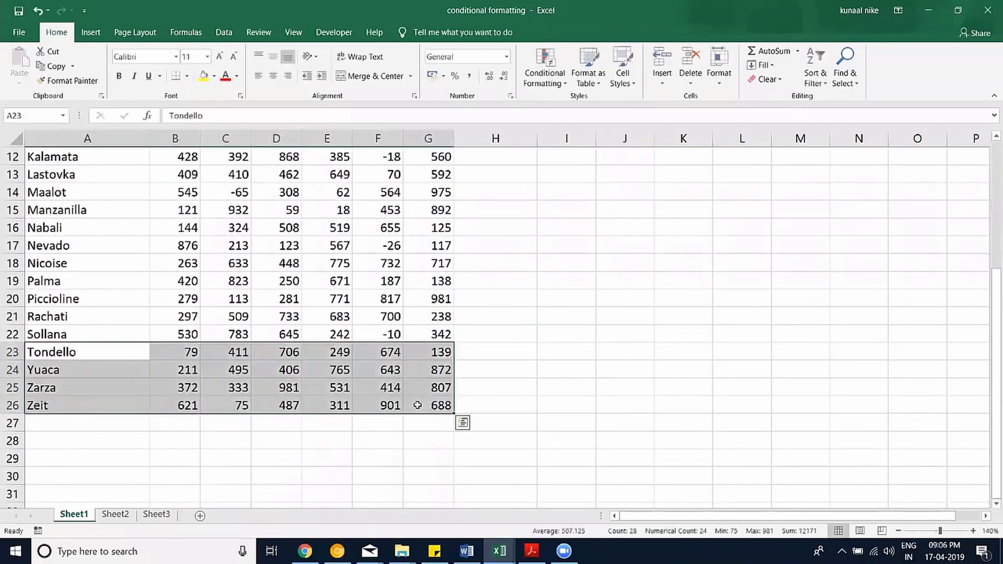
key(ctrl+c)
click(97, 423)
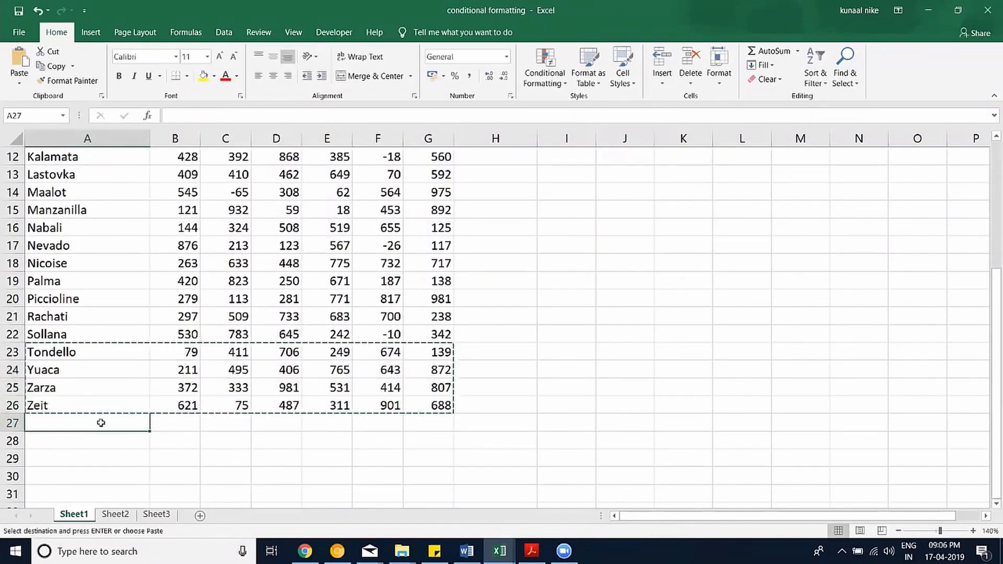
key(ctrl+v)
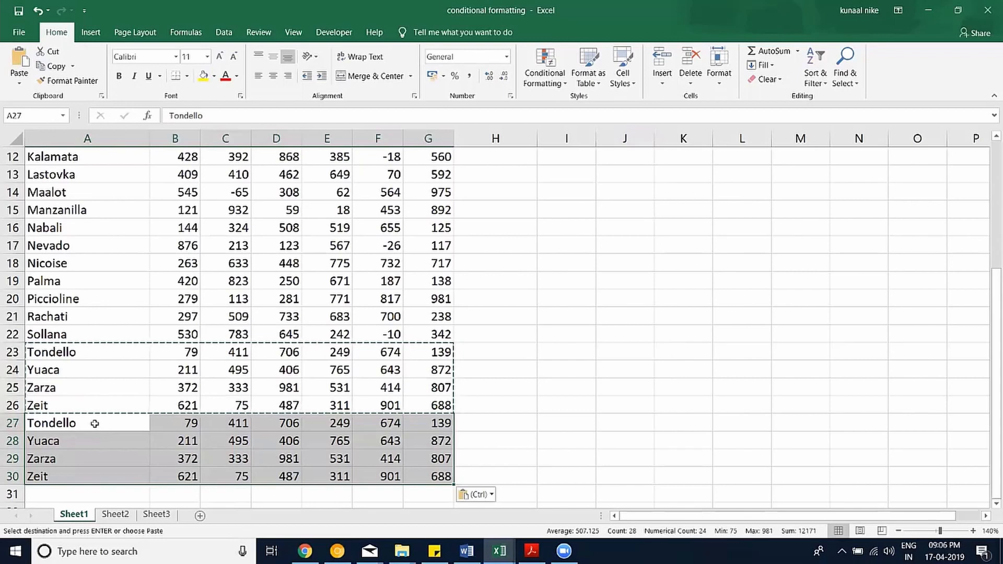
click(92, 421)
text(State)
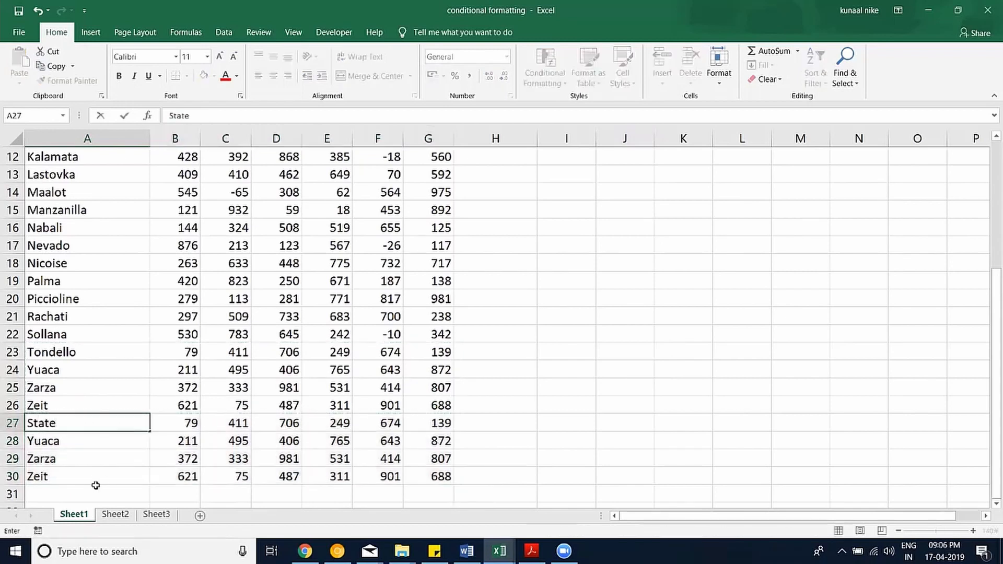
text(1)
double_click(136, 433)
click(147, 430)
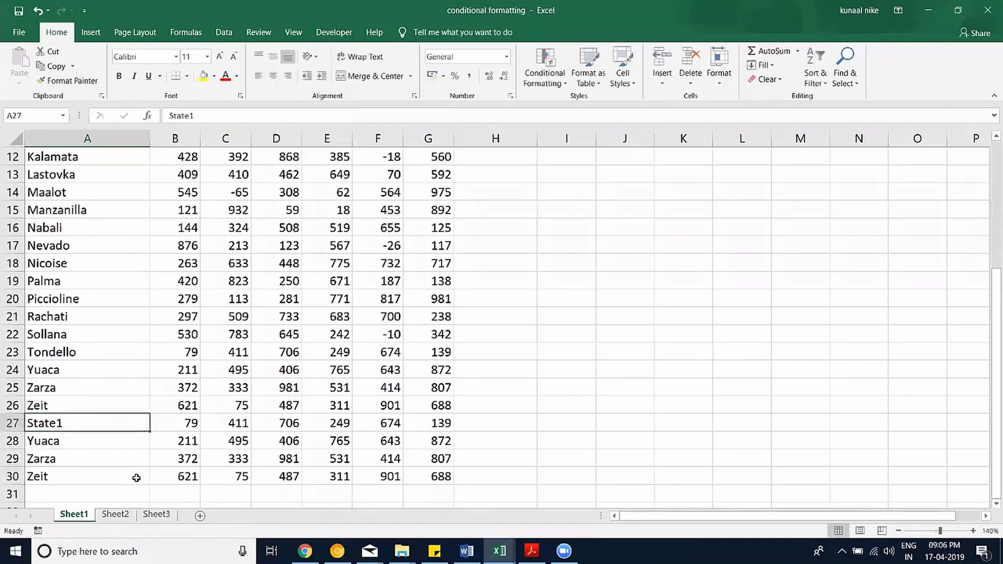
double_click(150, 432)
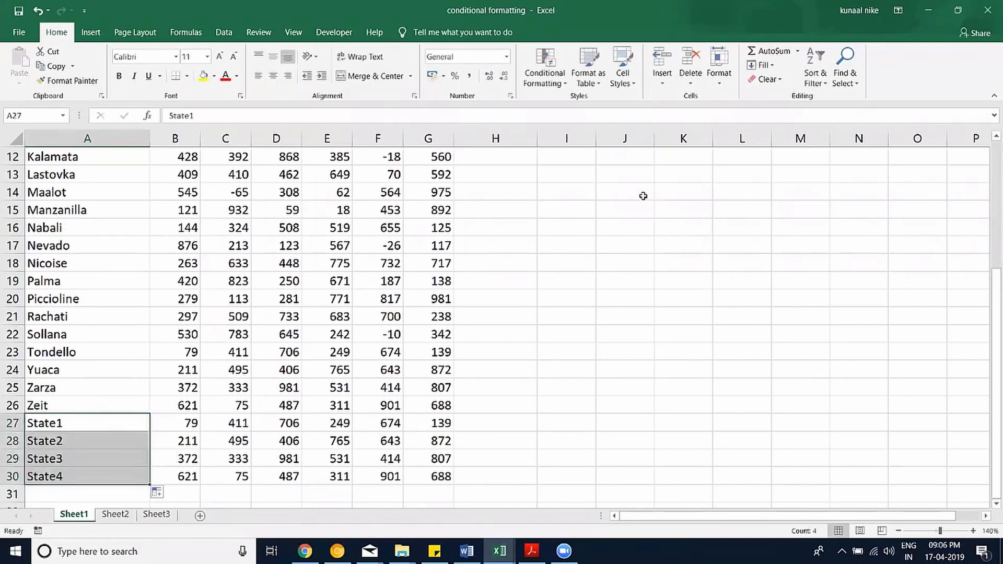
scroll(643, 196, up, 1)
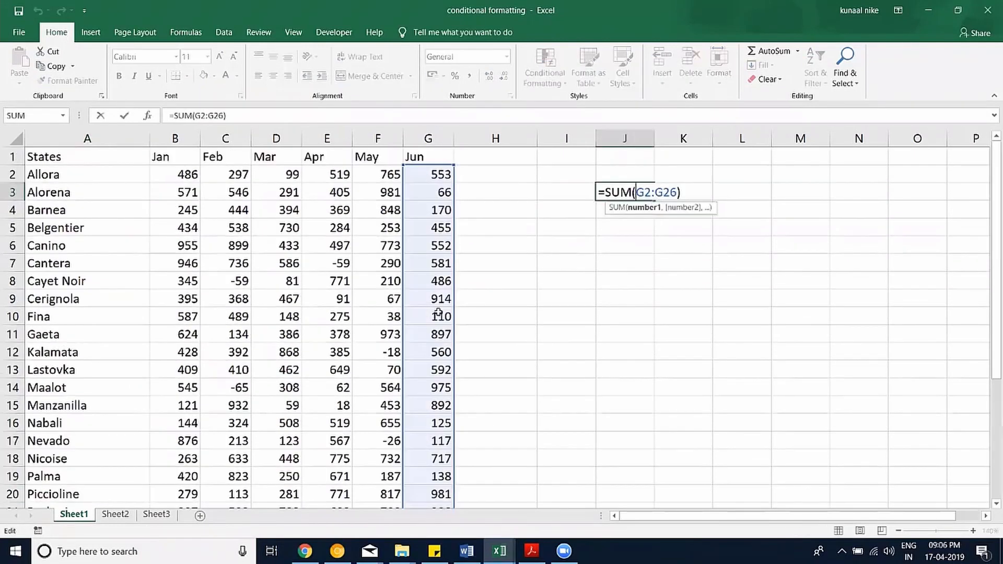
scroll(434, 416, down, 4)
Reselect the Jun range for the J3 total and confirm the formula.
drag(439, 312, 434, 417)
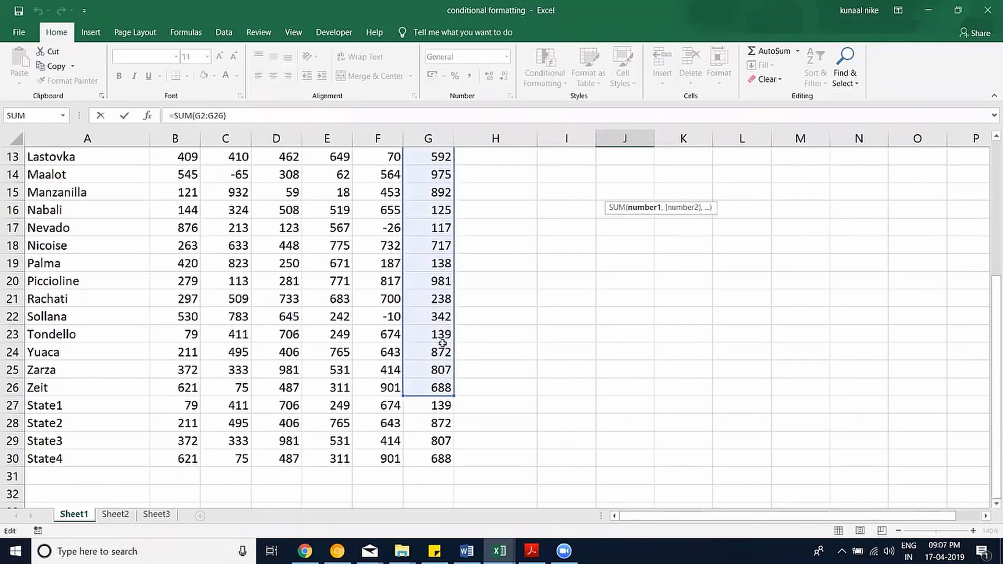
scroll(492, 313, up, 4)
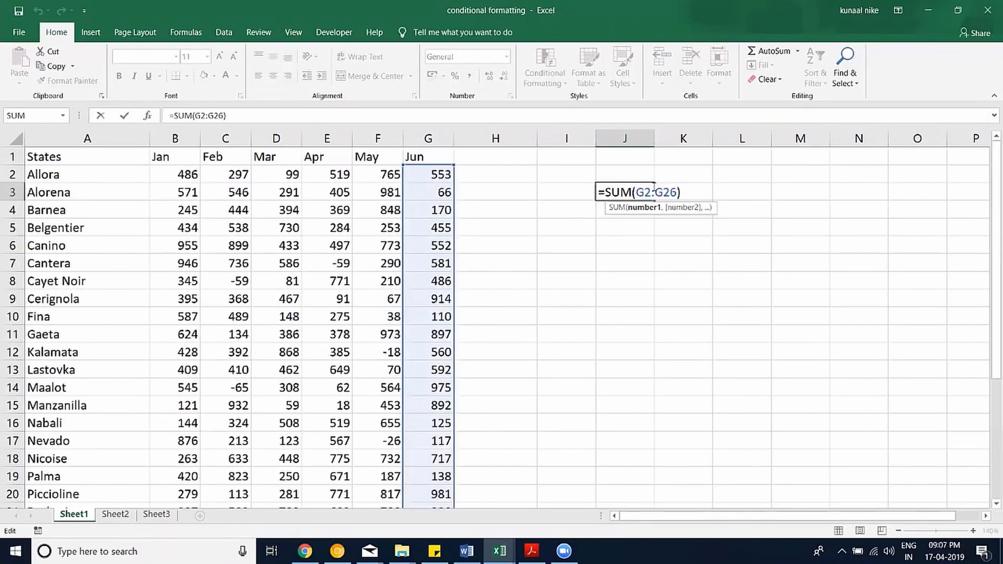
scroll(596, 226, down, 3)
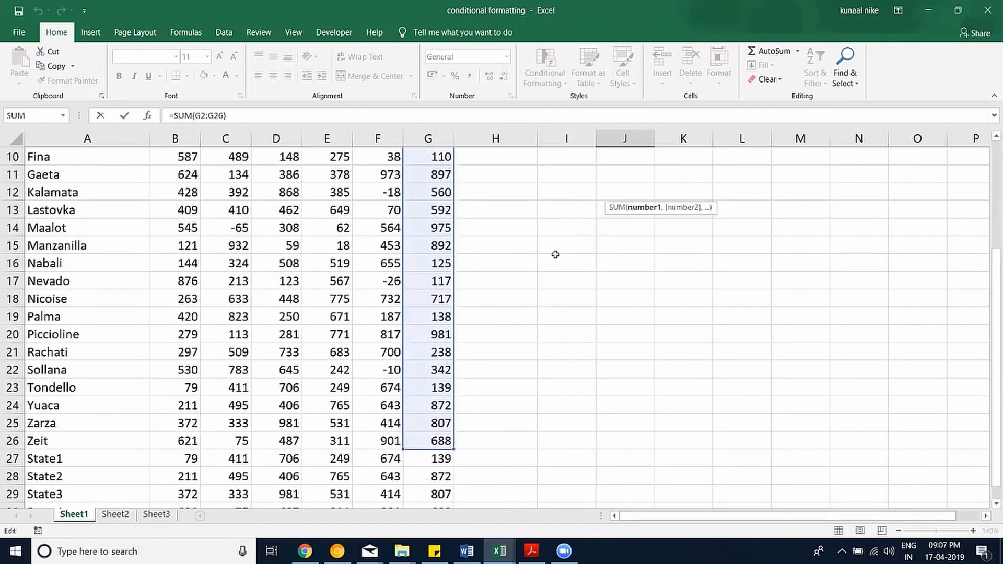
scroll(503, 327, down, 2)
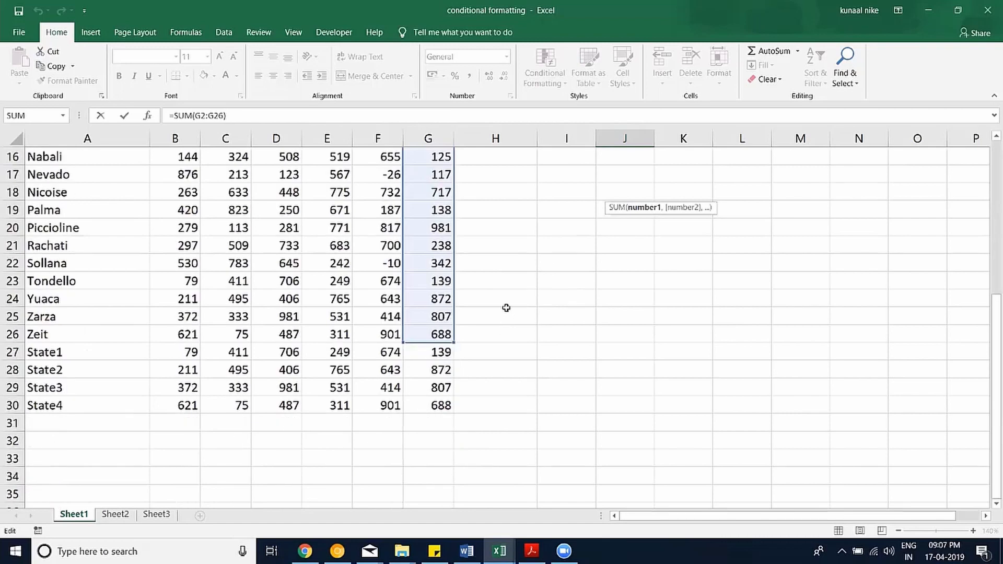
scroll(504, 291, up, 5)
key(ctrl+Return)
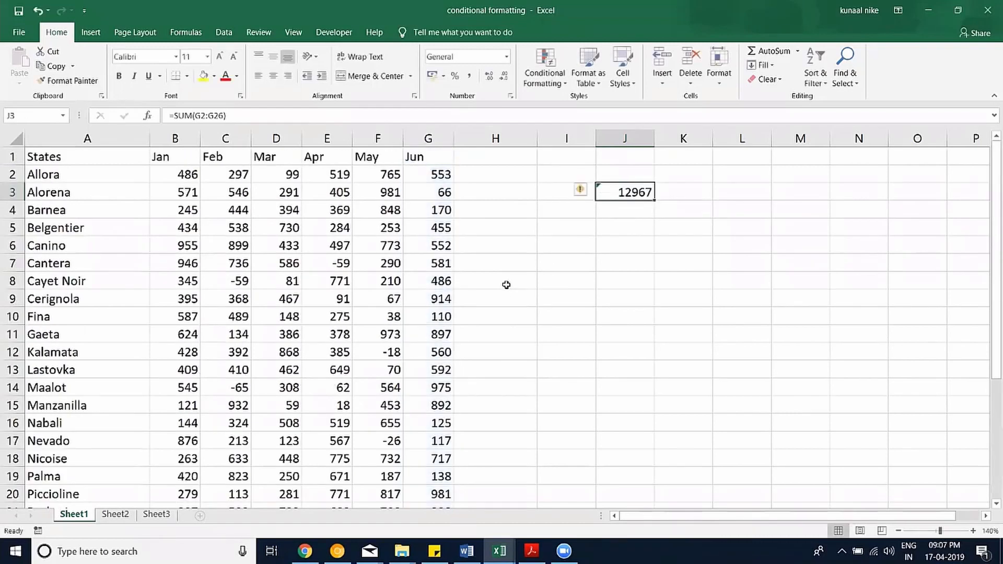
Undo the pasted State rows and the June total in J3.
key(ctrl+z)
key(ctrl+z)
key(ctrl+z)
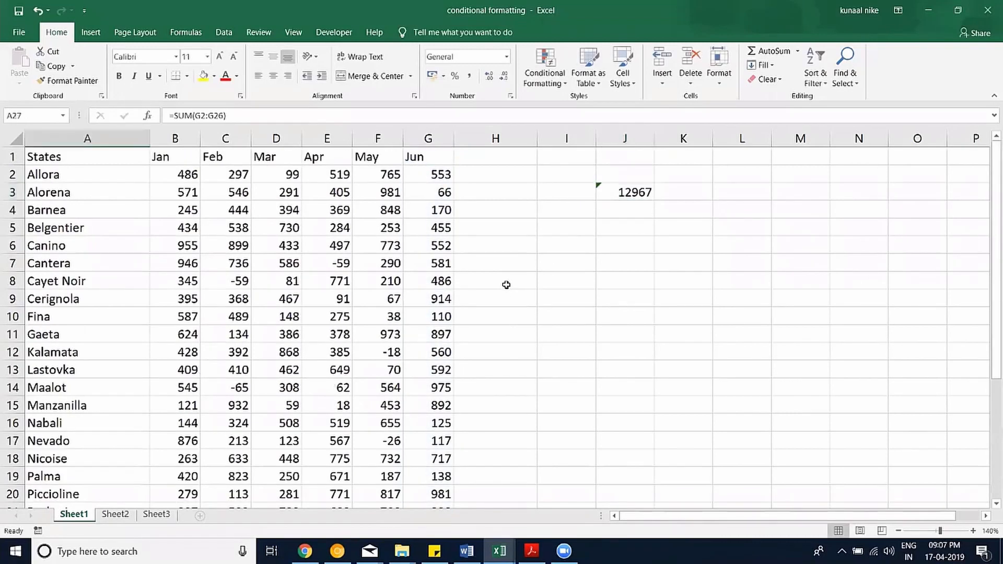
key(ctrl+z)
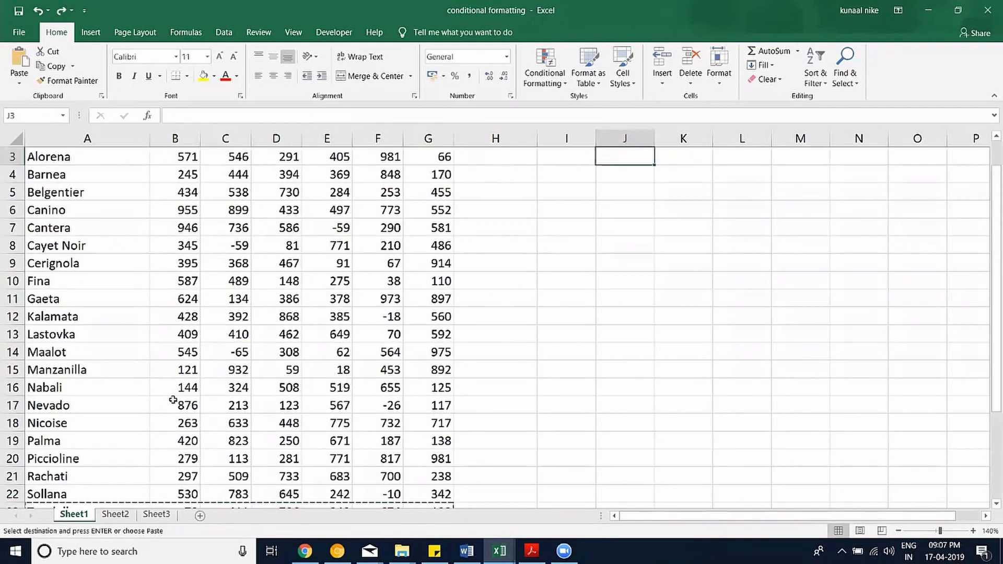
scroll(103, 278, down, 6)
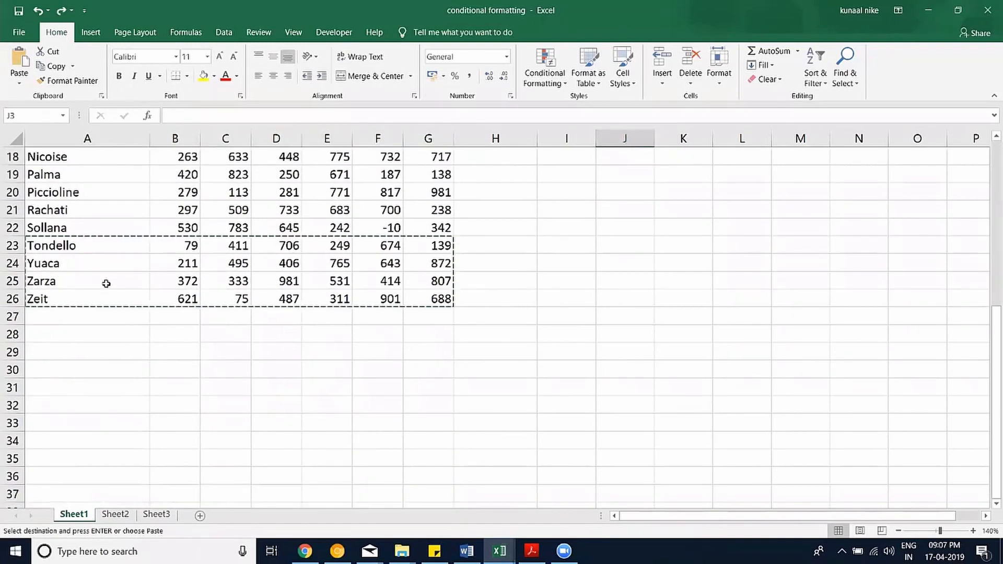
key(ctrl+z)
scroll(108, 288, down, 1)
scroll(108, 288, down, 2)
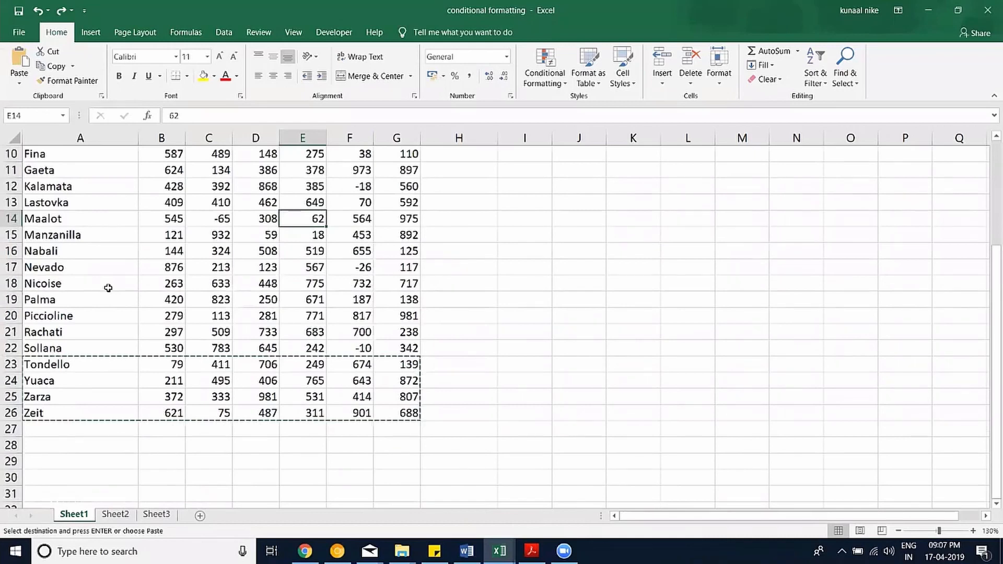
ctrl+scroll(108, 288, down, 2)
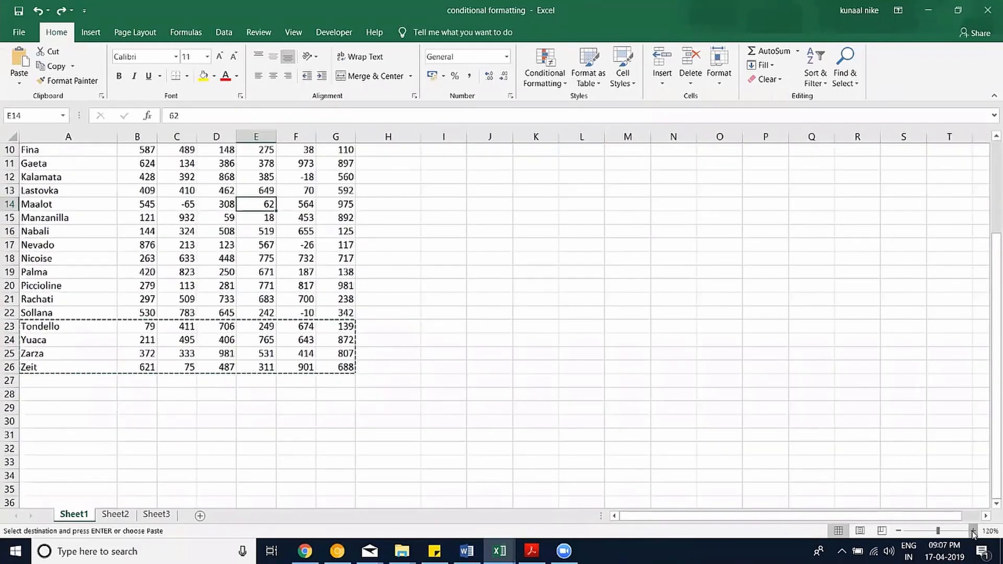
ctrl+scroll(348, 360, up, 1)
scroll(626, 273, up, 1)
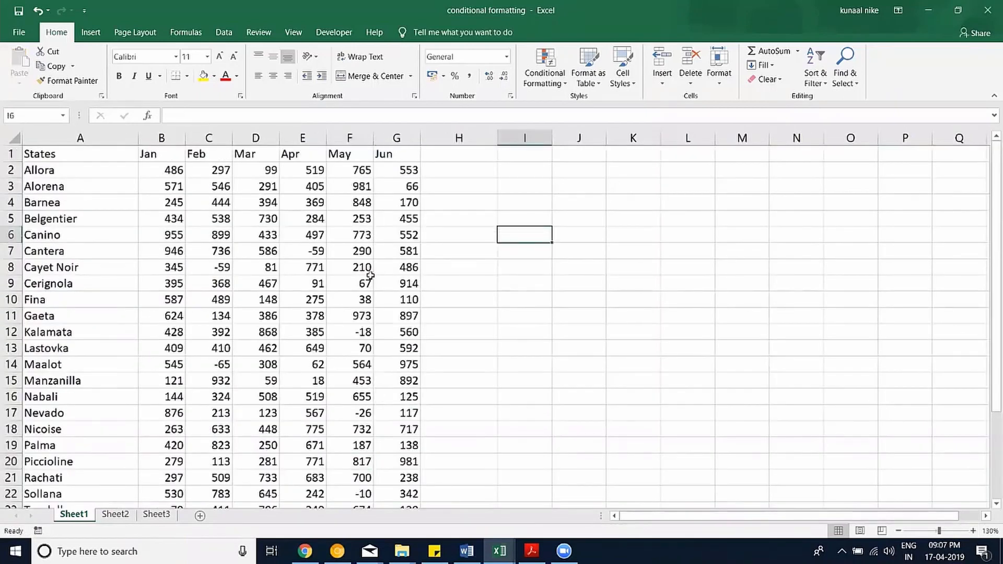
scroll(381, 293, down, 1)
scroll(330, 265, up, 1)
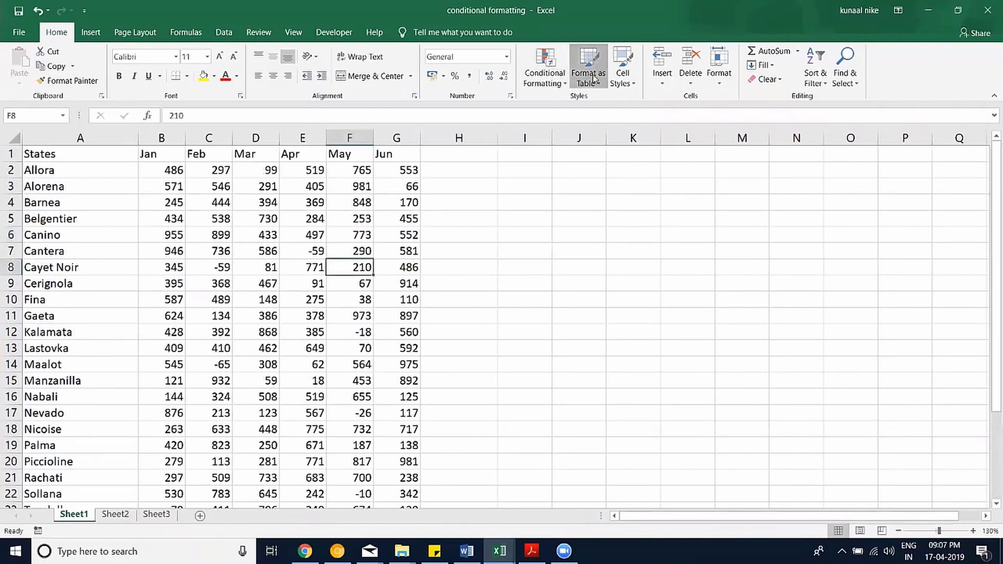
Format A1:G26 as a table with a light gray style and headers.
click(595, 78)
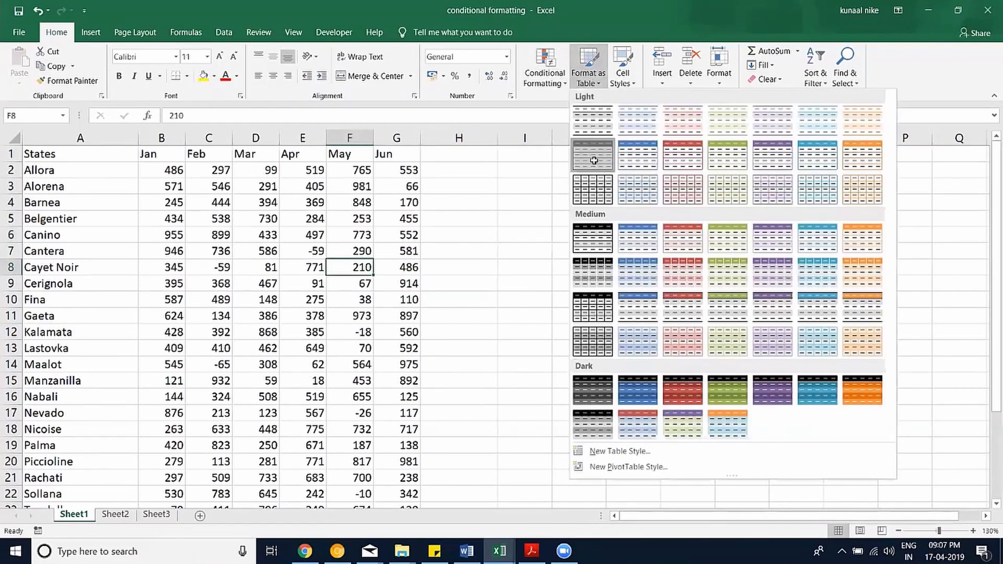
click(594, 157)
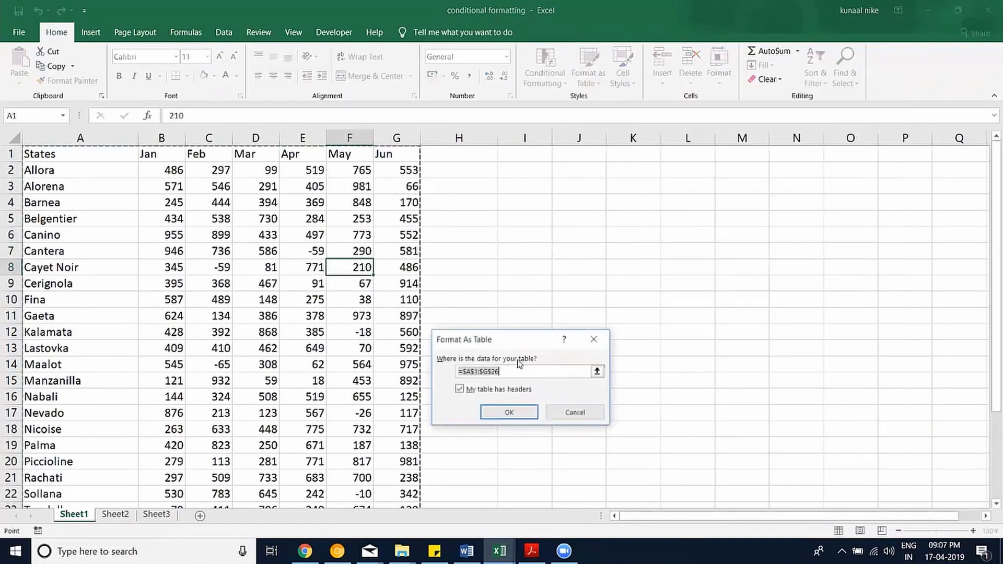
click(527, 412)
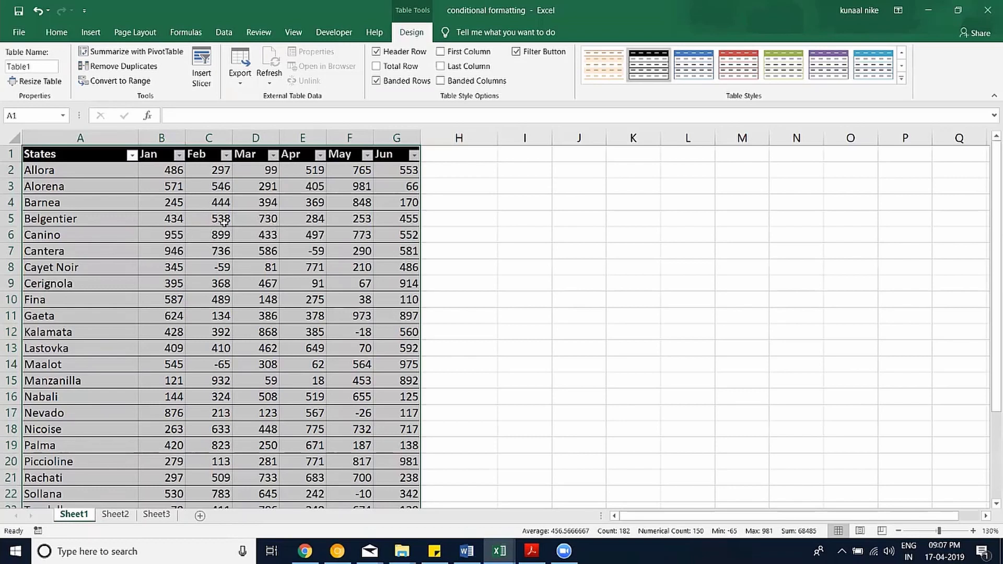
click(265, 251)
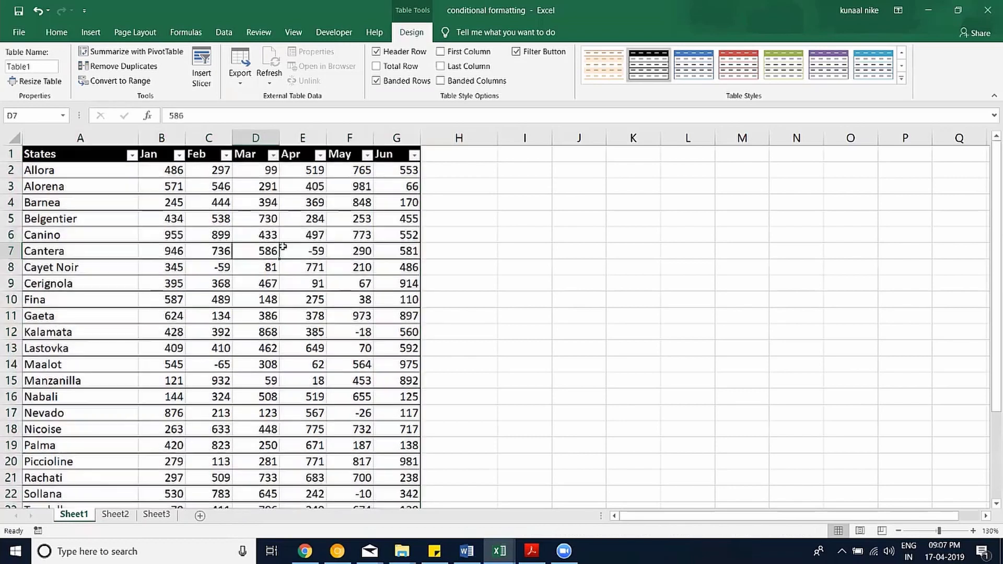
Name the table SalesData and select it through the Name Box.
click(35, 66)
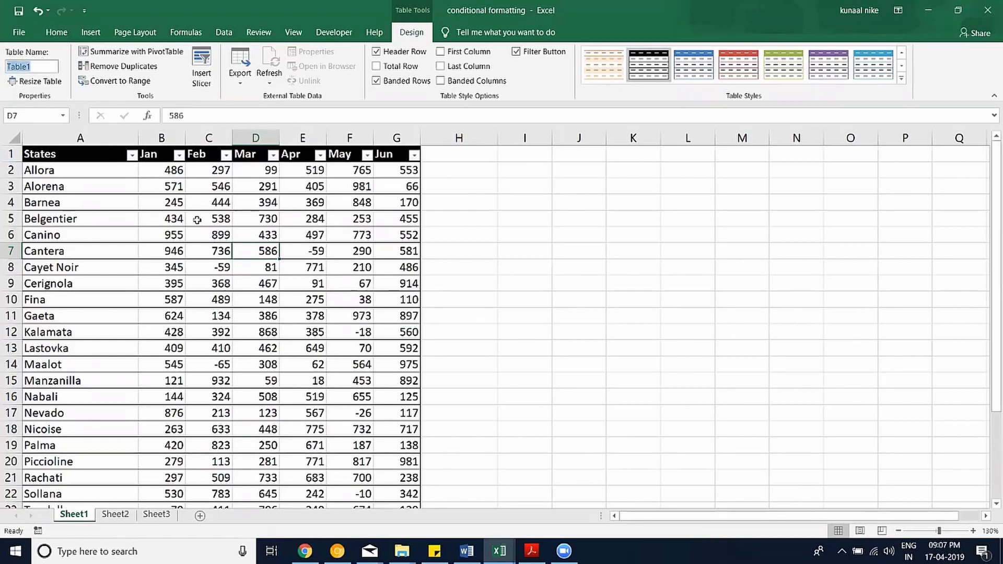
text(SalesDa)
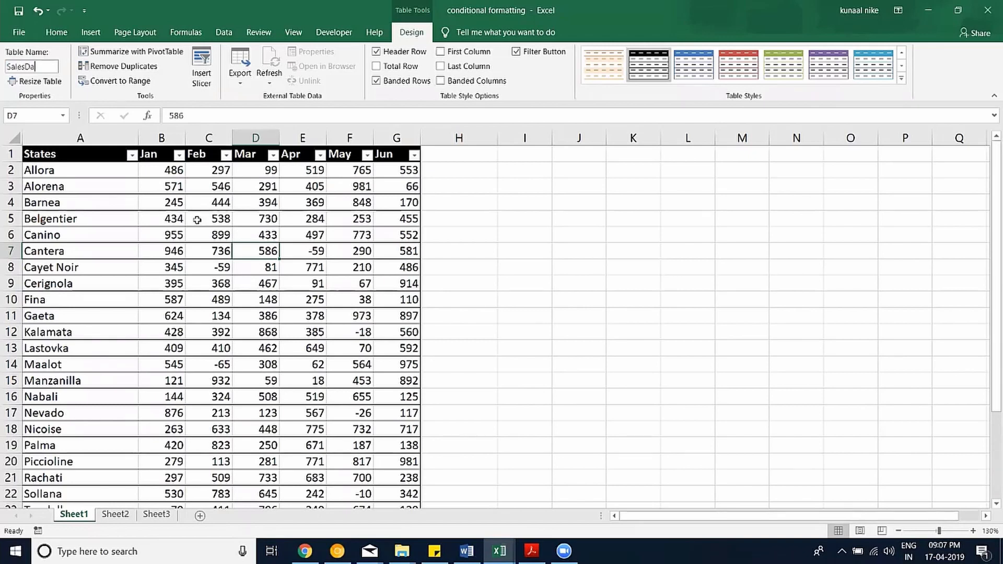
text(ta)
click(197, 220)
click(63, 117)
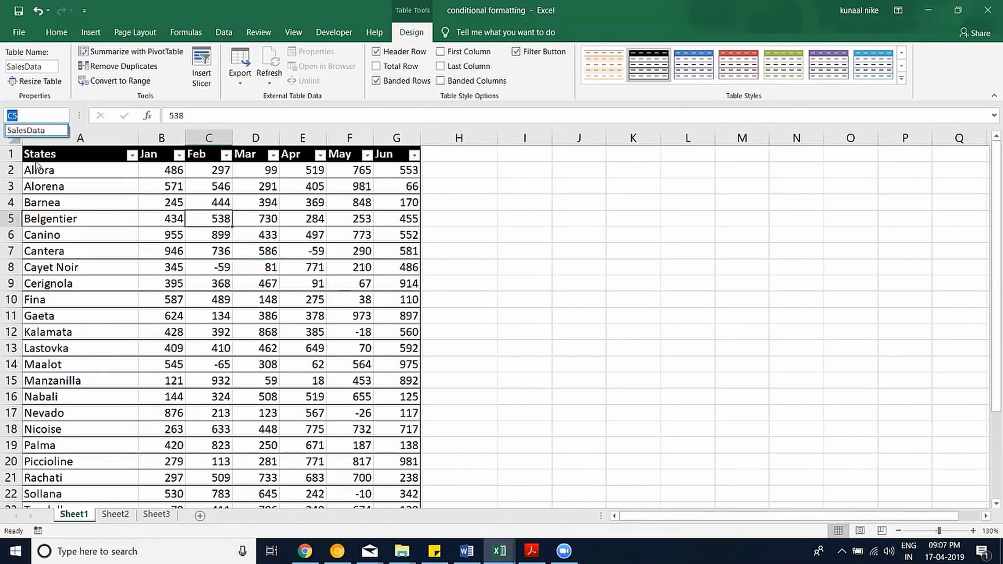
click(50, 135)
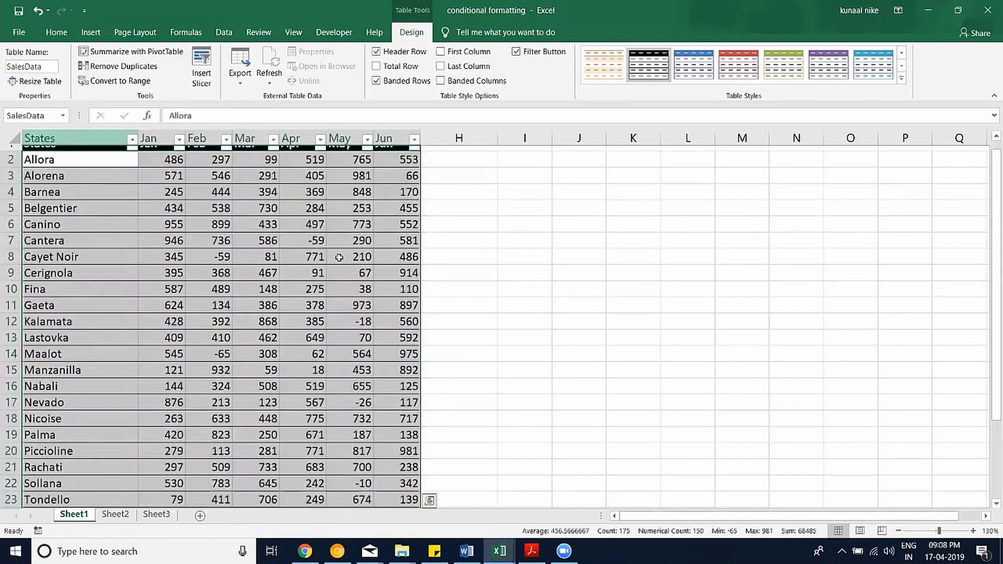
scroll(335, 284, down, 3)
scroll(350, 285, up, 4)
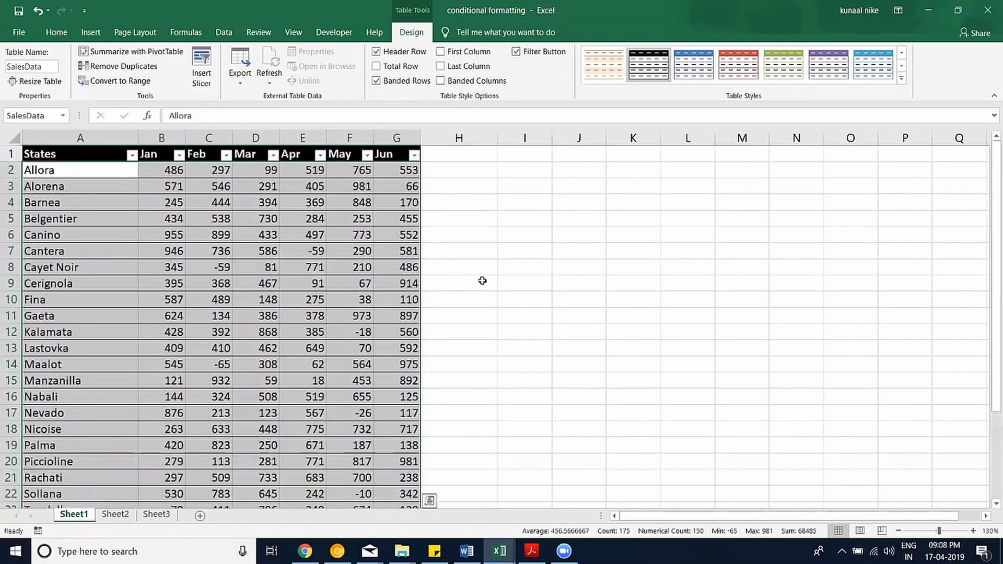
click(449, 281)
click(523, 185)
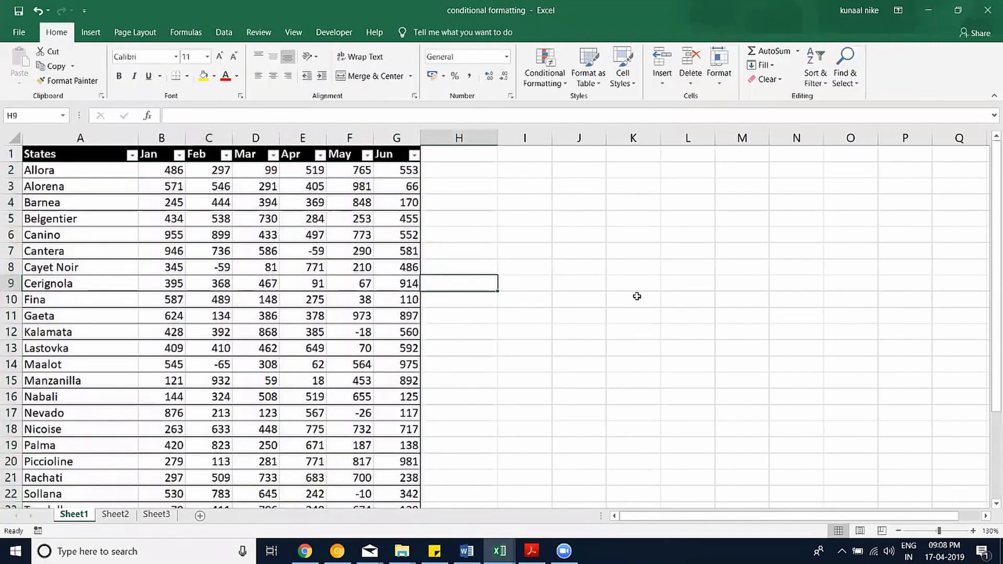
Enter a SUM of the Jun column G2:G26 in cell I3.
text(=SUM()
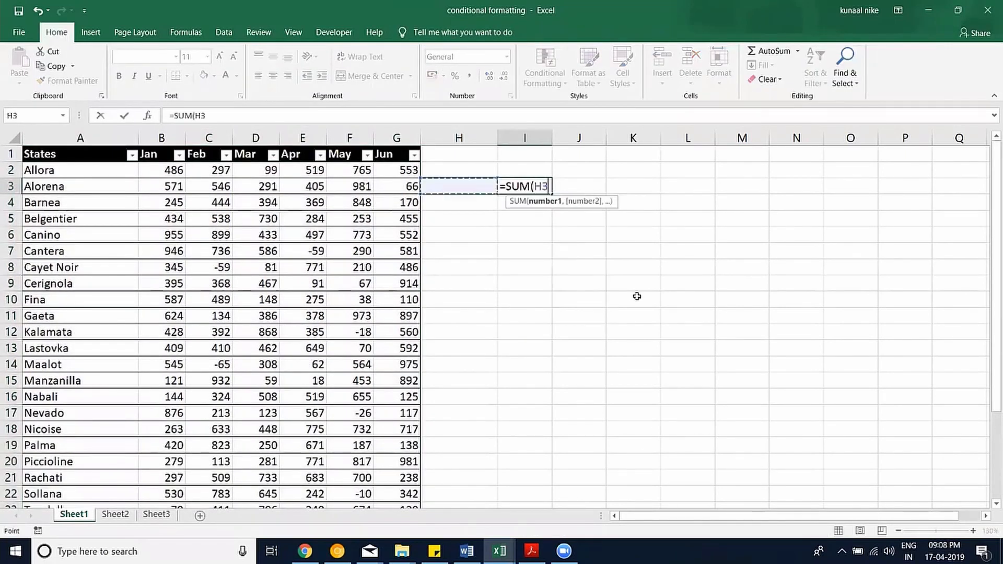
key(Left)
key(Left)
key(Up)
key(ctrl+shift+Down)
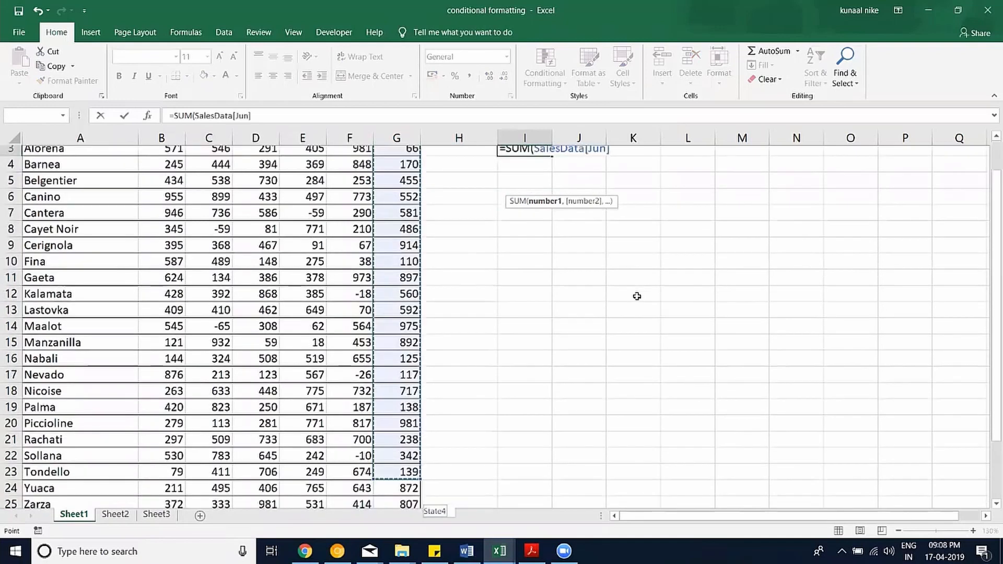
key(ctrl+Return)
key(Return)
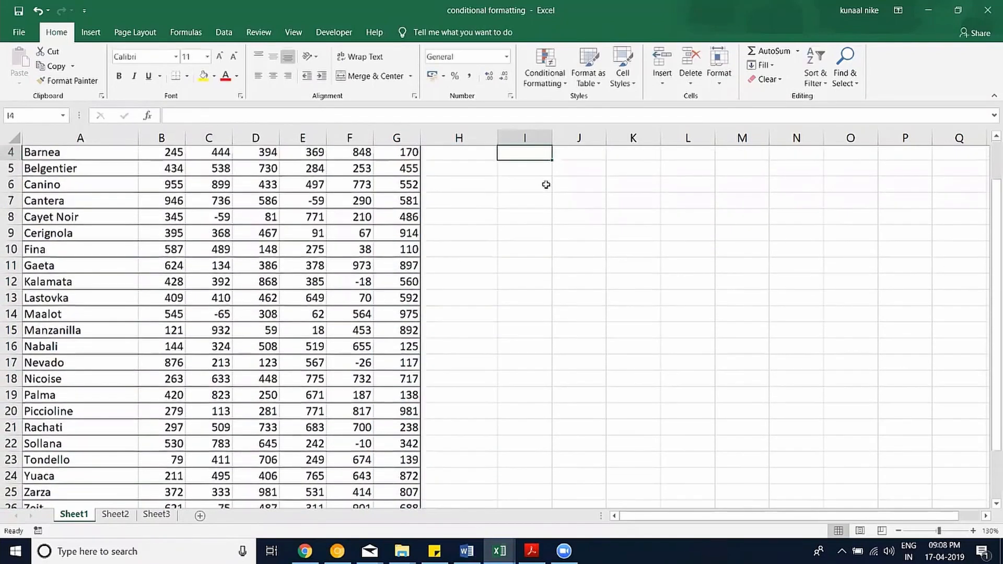
scroll(554, 185, up, 1)
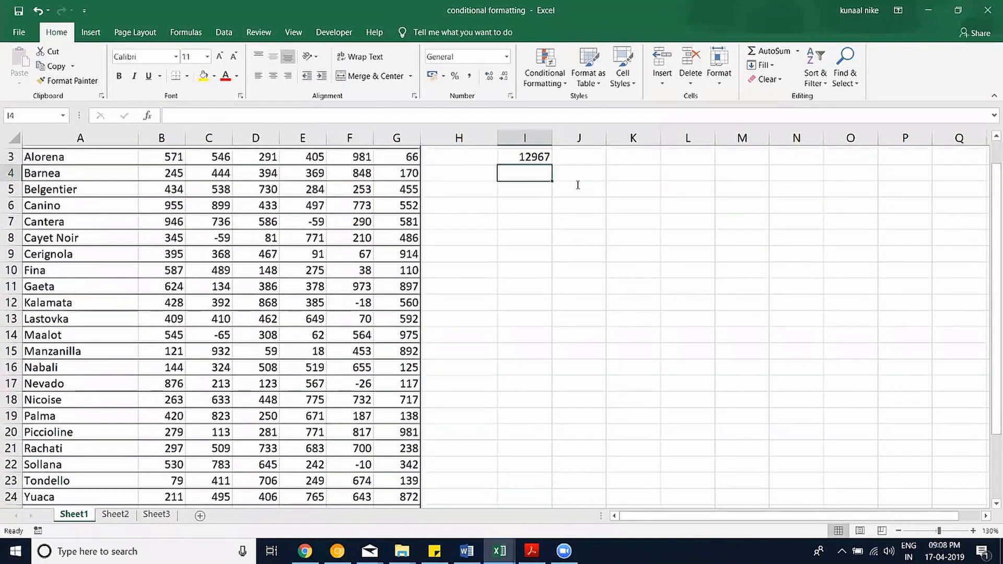
scroll(583, 185, up, 2)
Change the I3 formula's column reference to Feb, making =SUM(SalesData[Feb]).
double_click(537, 189)
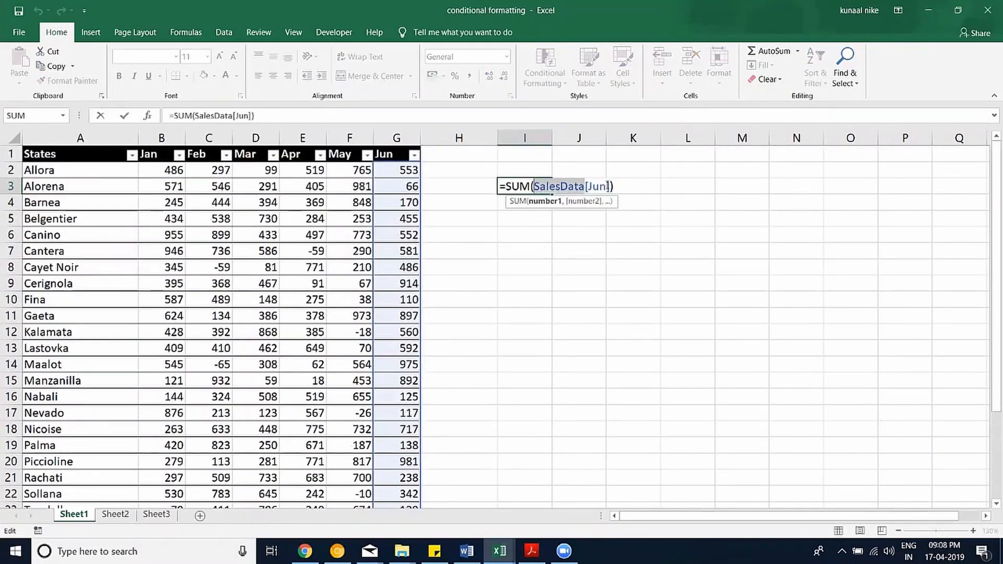
double_click(594, 186)
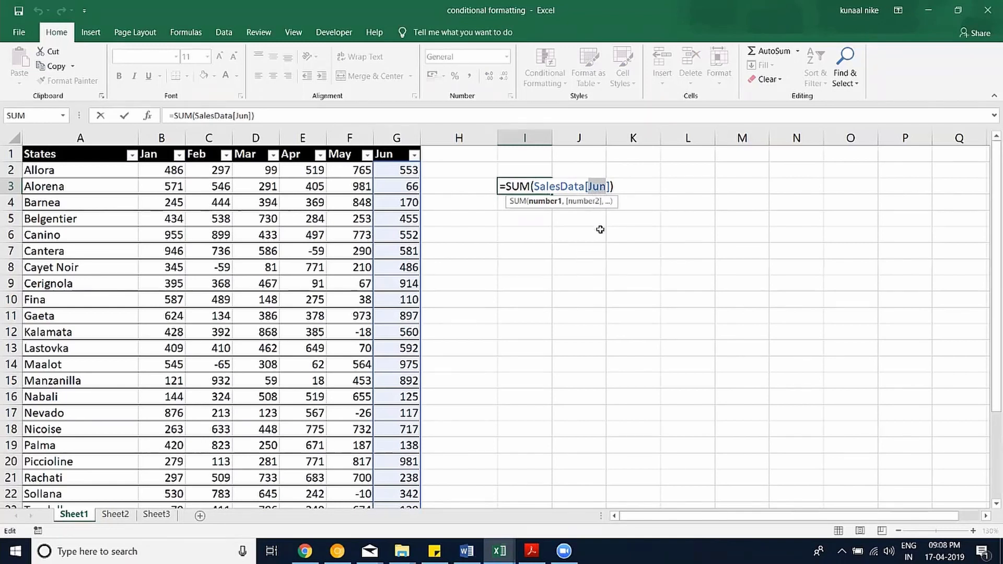
text(May)
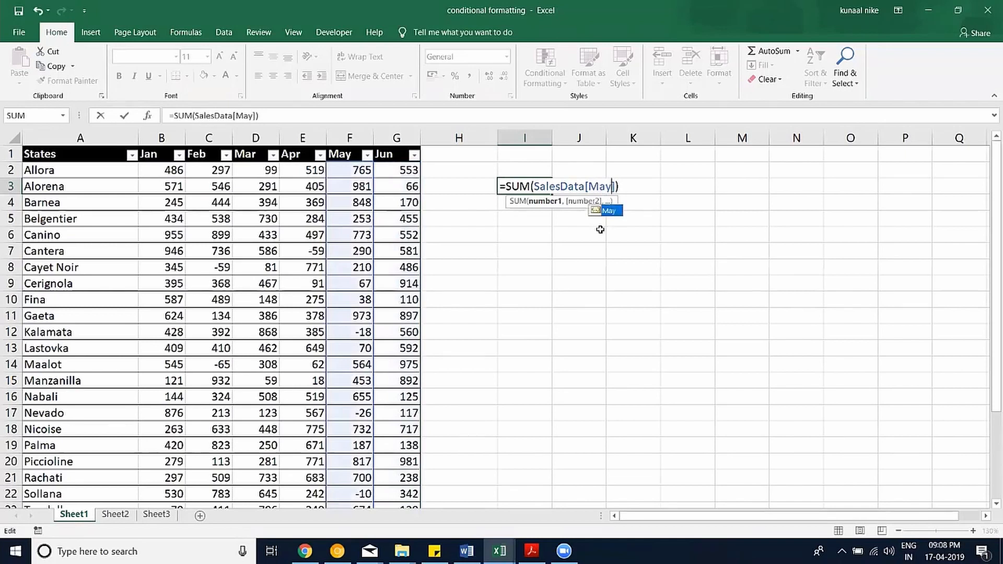
key(BackSpace)
key(BackSpace)
key(BackSpace)
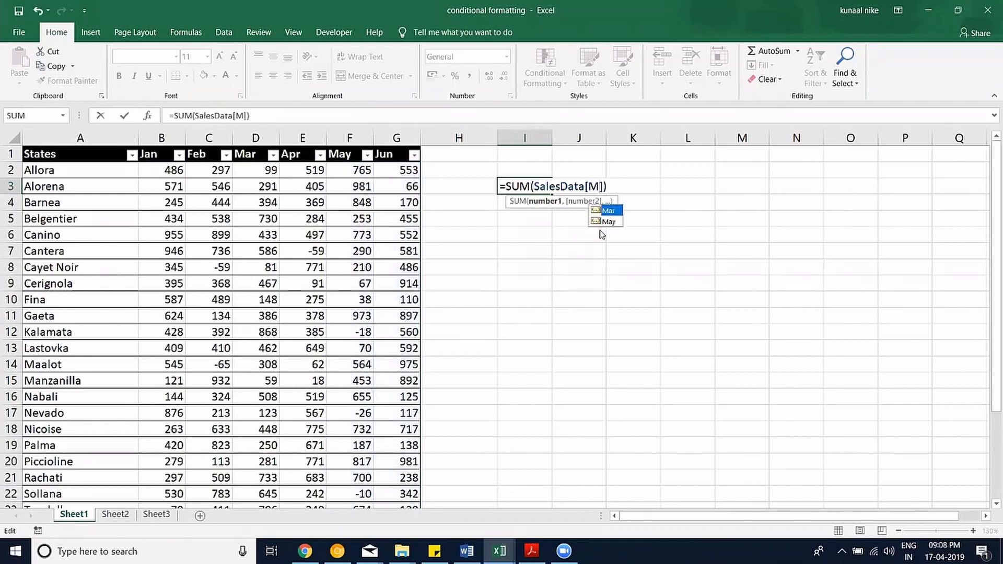
text(Feb)
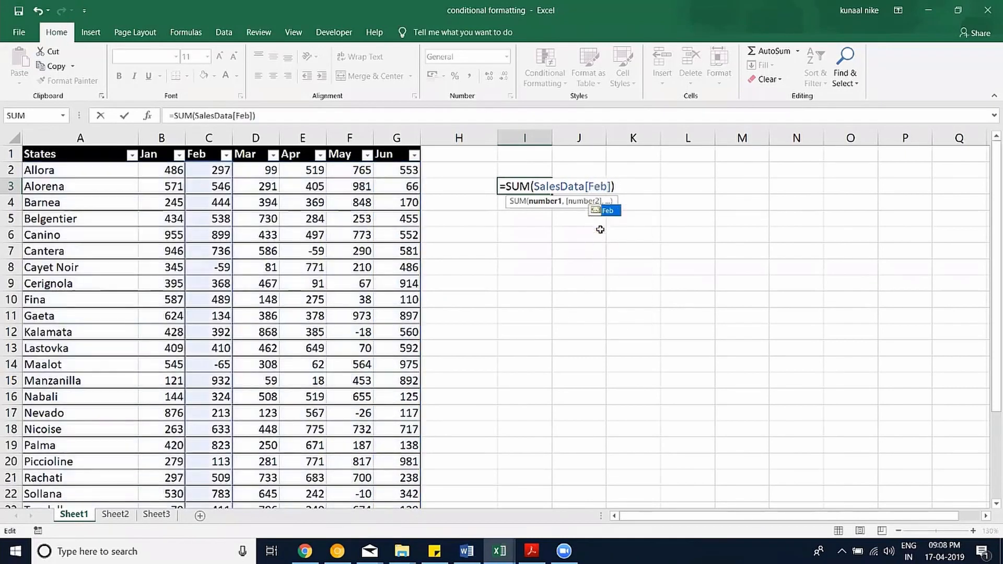
key(Return)
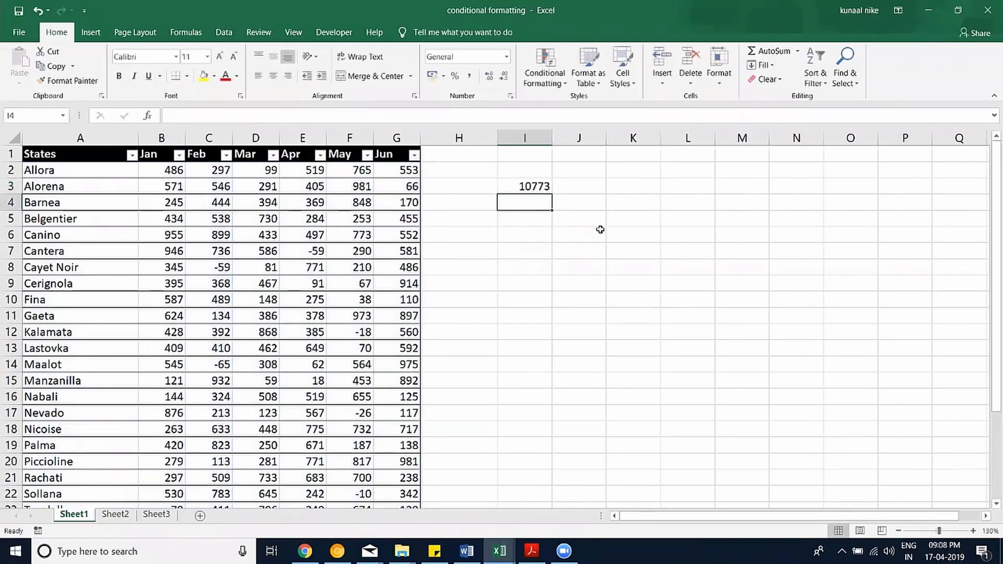
Recheck the Feb total formula, which returns 10773.
double_click(526, 187)
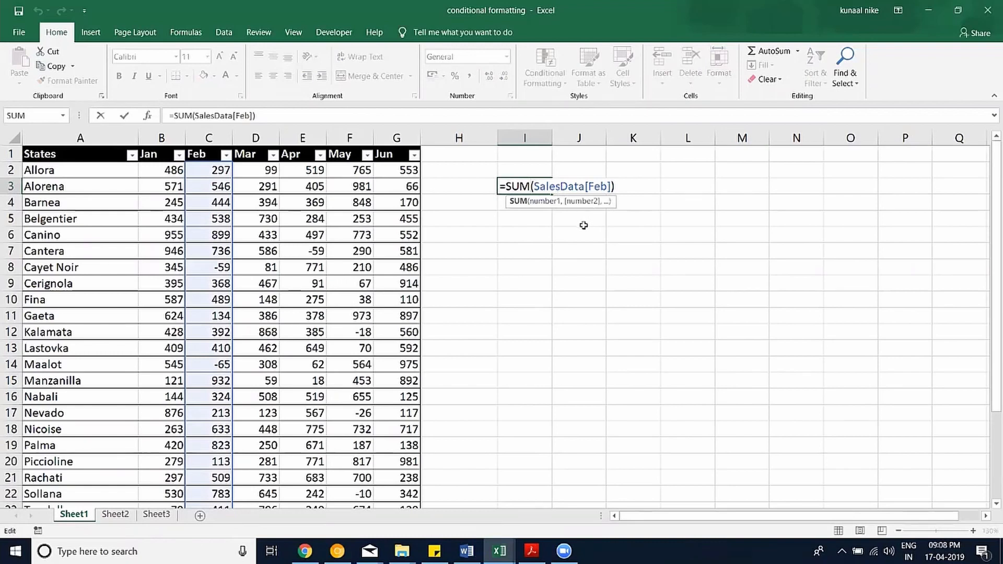
key(ctrl+Return)
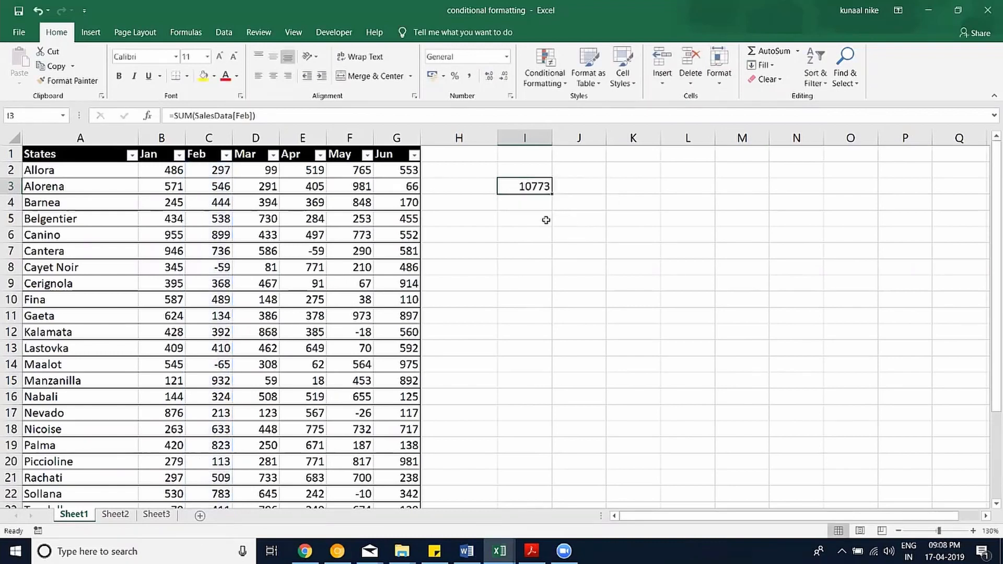
double_click(509, 186)
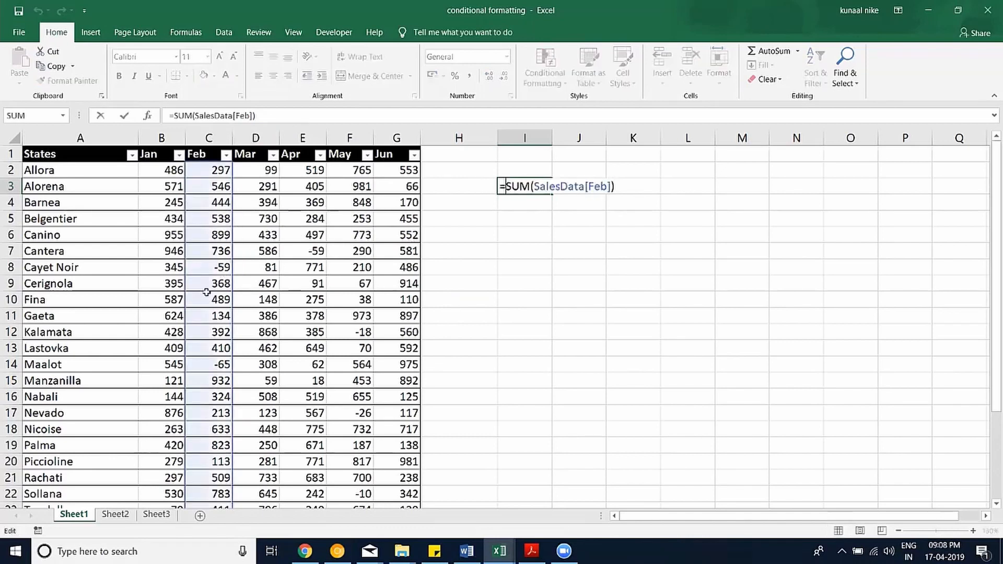
scroll(206, 261, down, 1)
scroll(510, 213, up, 1)
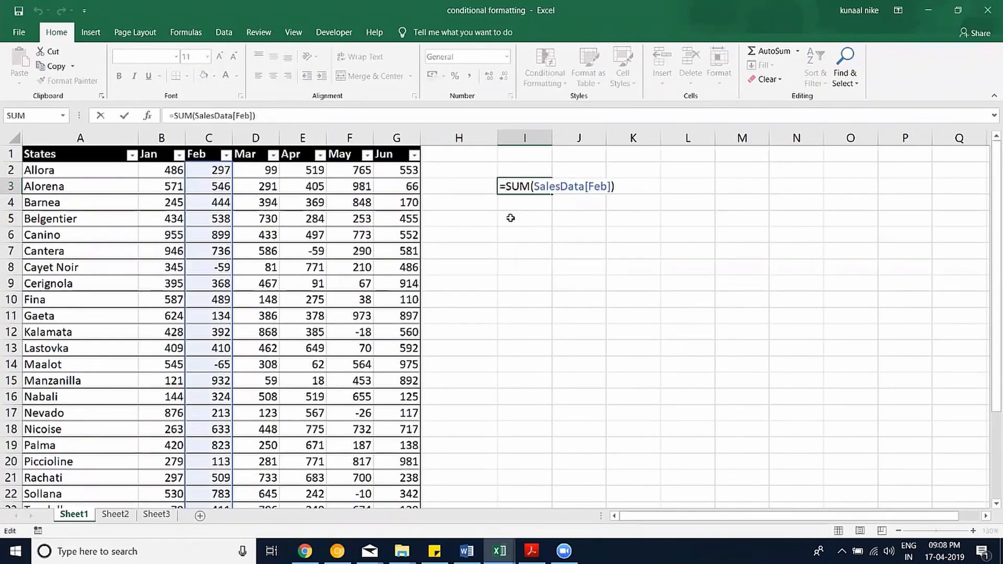
key(ctrl+Return)
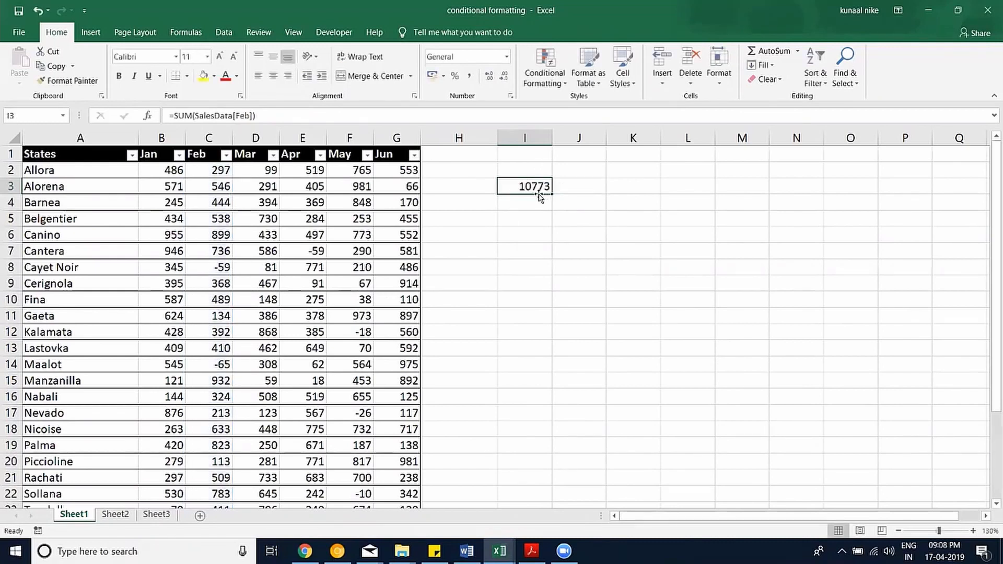
Move the Feb total to I20 and paste copies of rows 23–26 at A27.
drag(539, 196, 538, 471)
scroll(563, 265, down, 4)
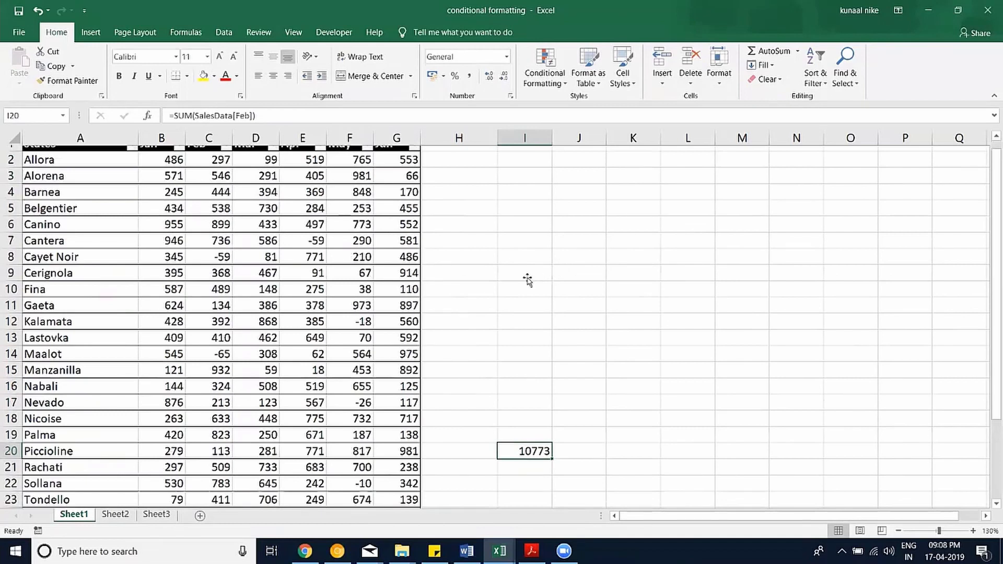
drag(74, 316, 393, 362)
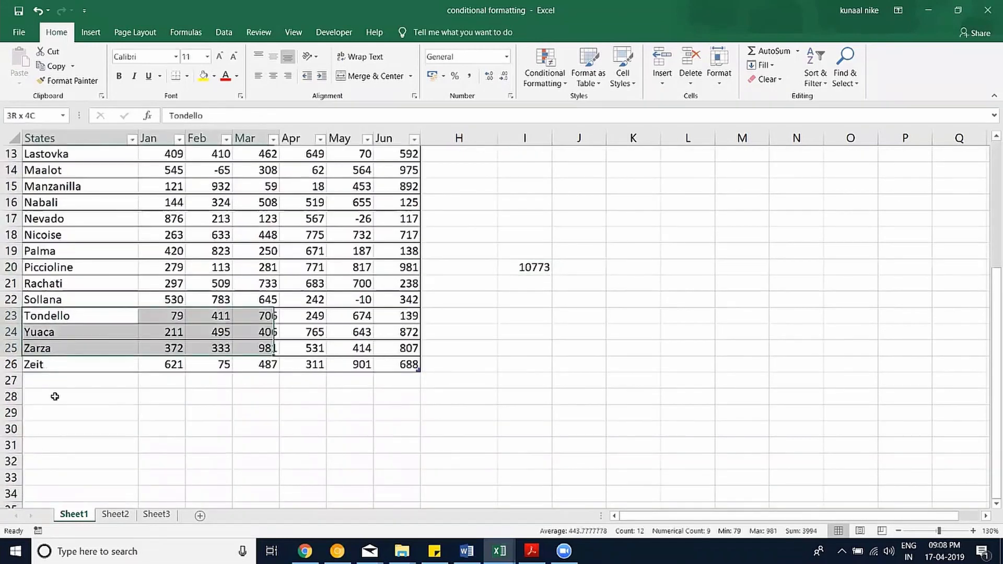
key(ctrl+c)
click(60, 379)
key(ctrl+v)
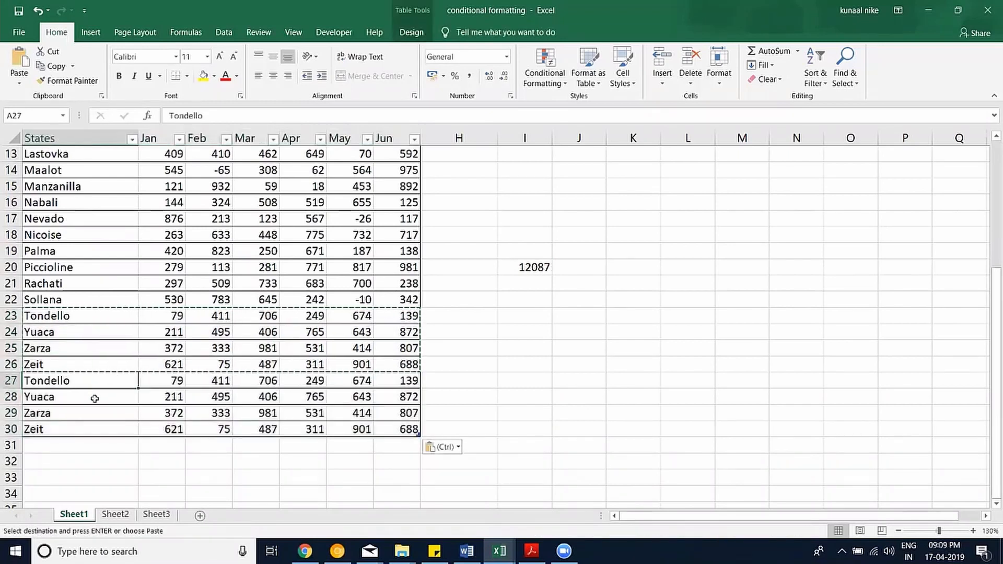
Label the new rows State1 through State4 using the fill handle.
text(State1)
key(Return)
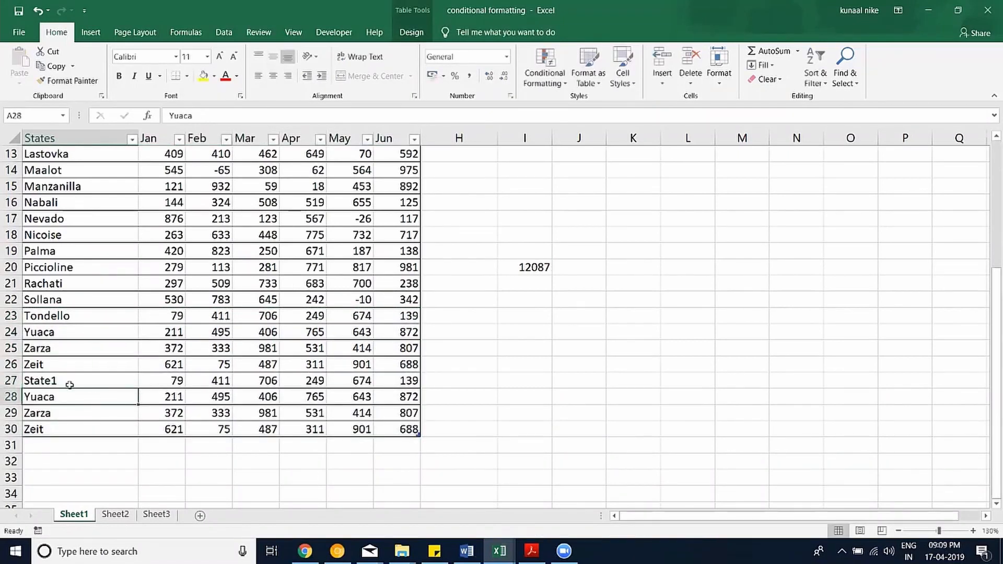
click(60, 380)
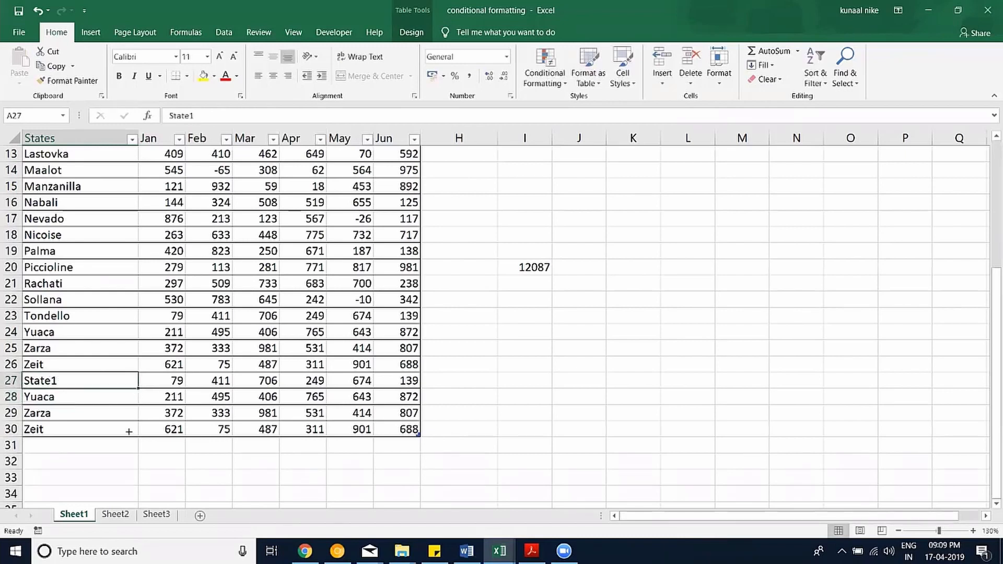
drag(129, 431, 138, 439)
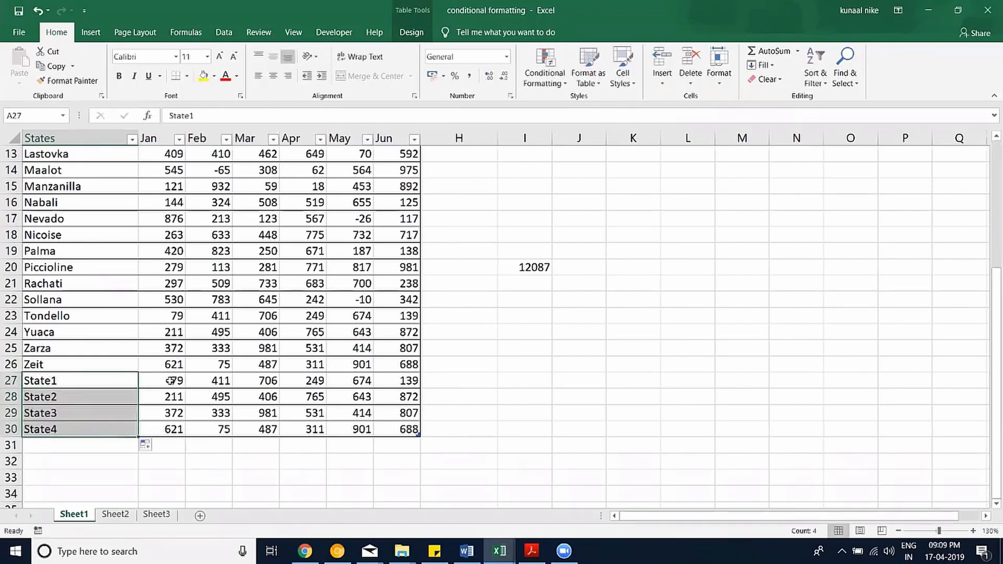
Confirm the Feb total now reads 12087 and move it to I7.
click(538, 267)
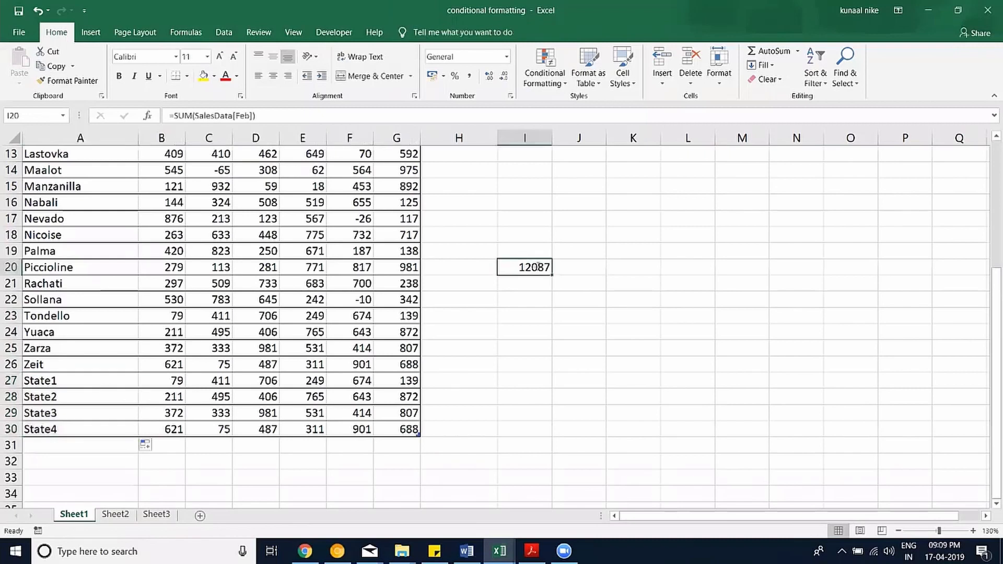
key(F2)
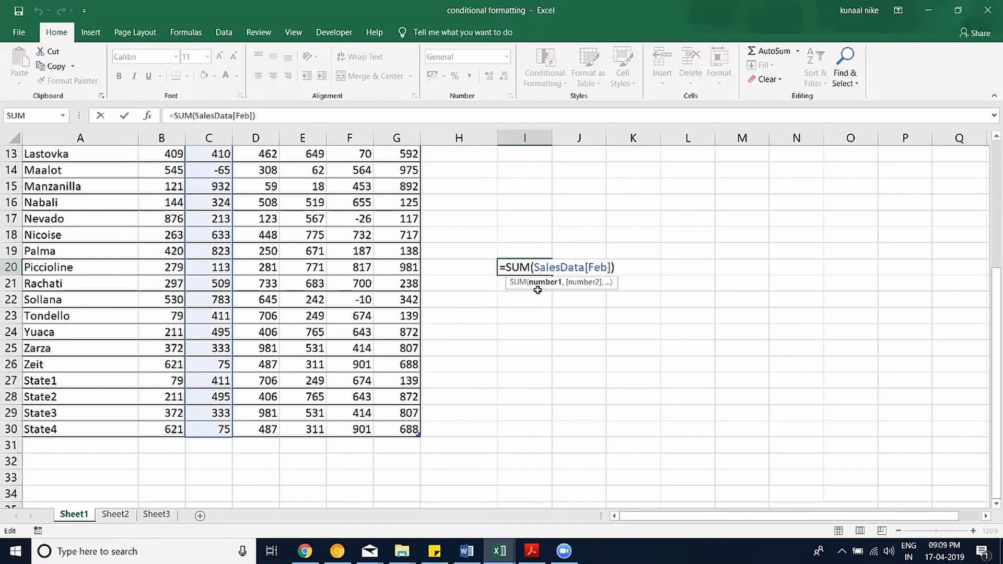
key(ctrl+Return)
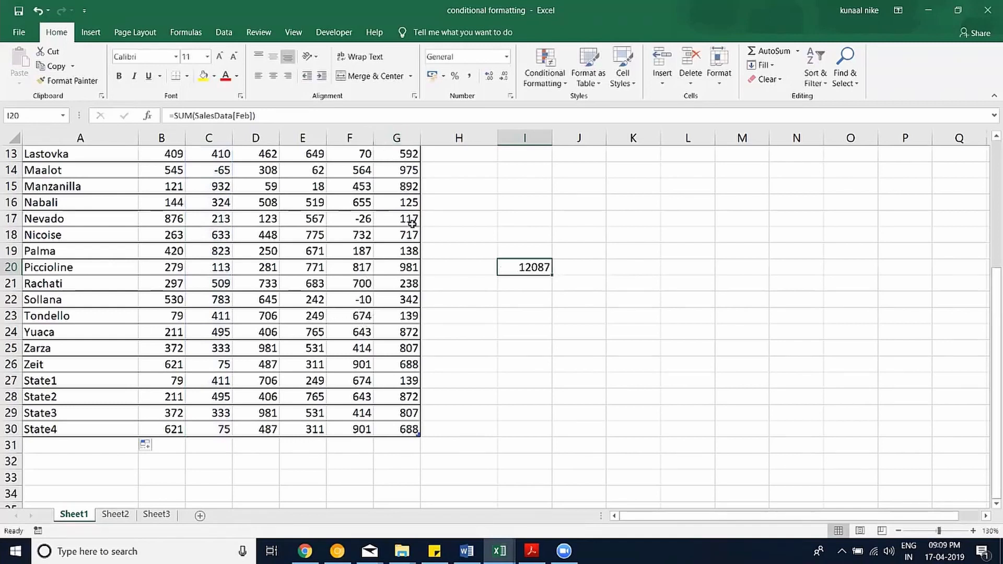
scroll(381, 283, up, 3)
scroll(531, 456, up, 1)
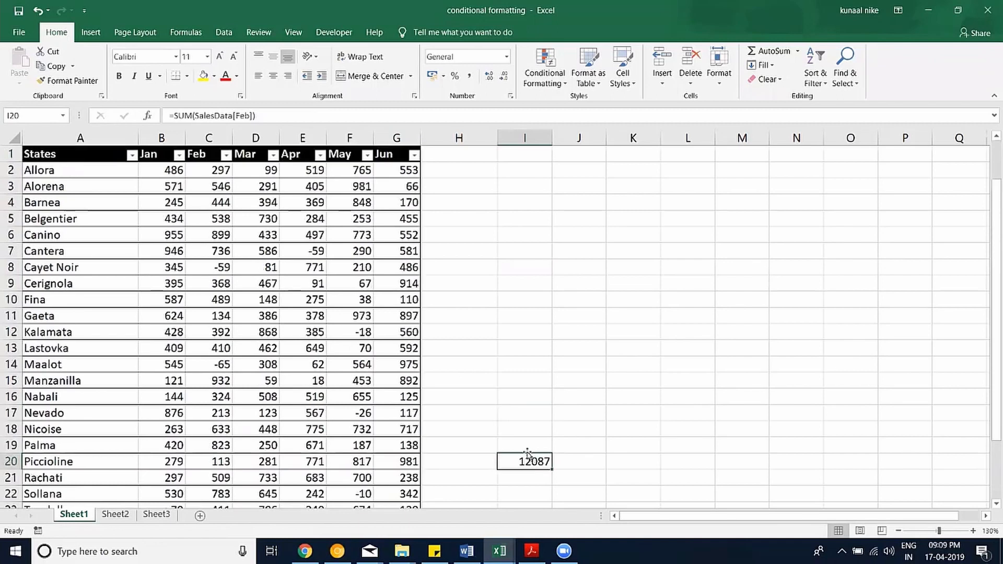
mouse_move(527, 256)
mouse_down()
mouse_move(531, 315)
mouse_move(525, 252)
mouse_up()
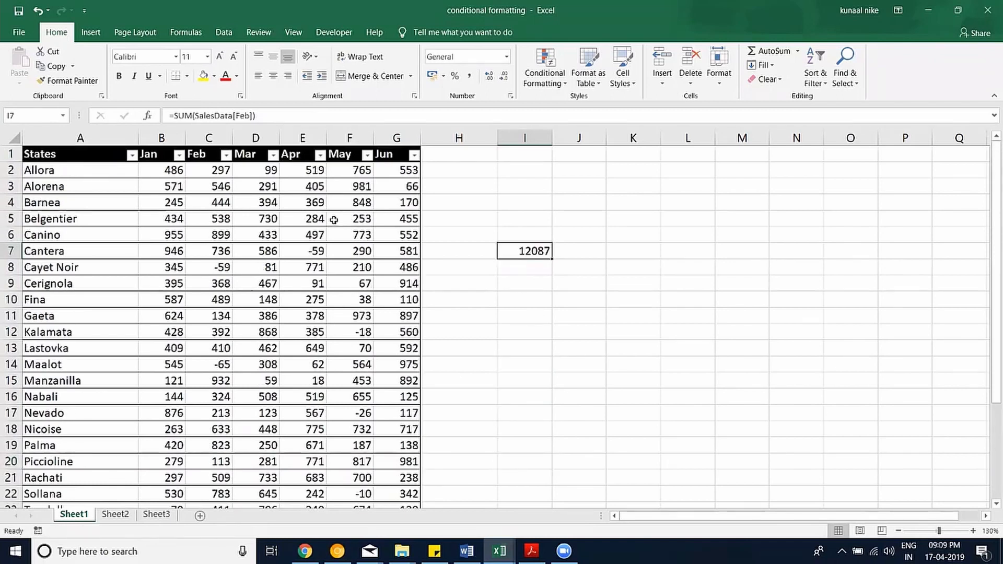
Convert the sales table back to a normal range.
click(299, 234)
click(412, 32)
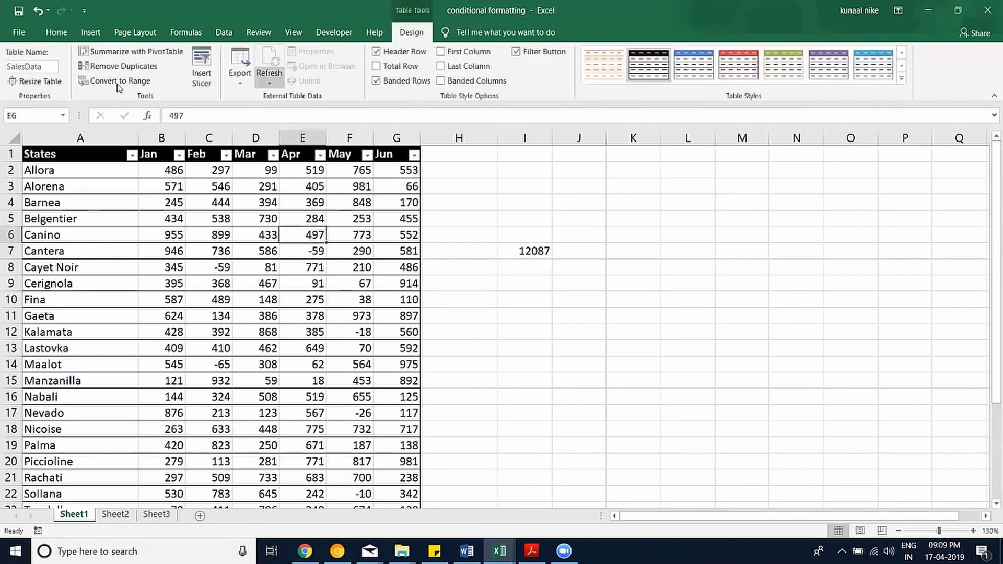
click(120, 84)
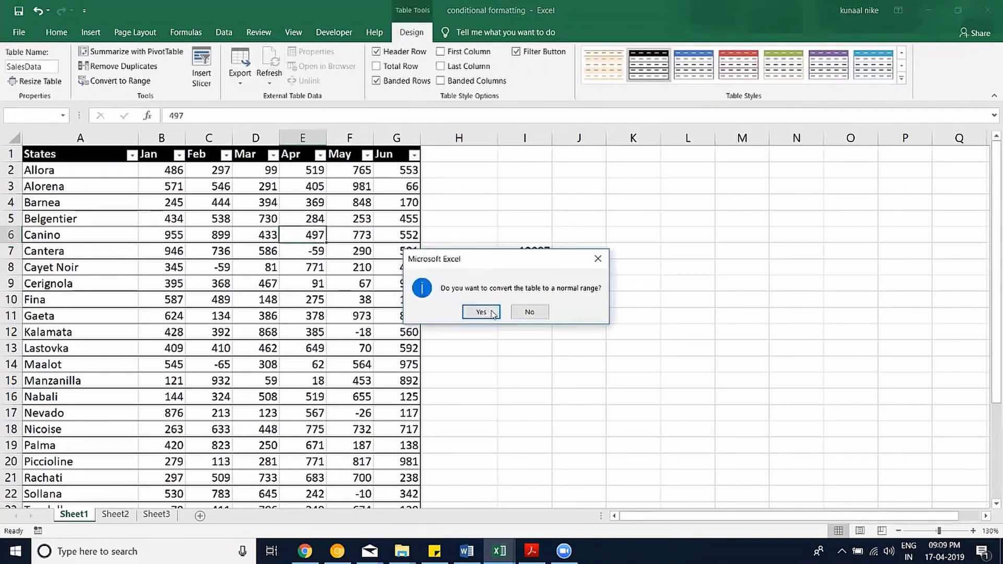
click(486, 311)
click(474, 297)
Check that I7 now reads =SUM(Sheet1!$C$2:$C$30), still 12087.
click(517, 250)
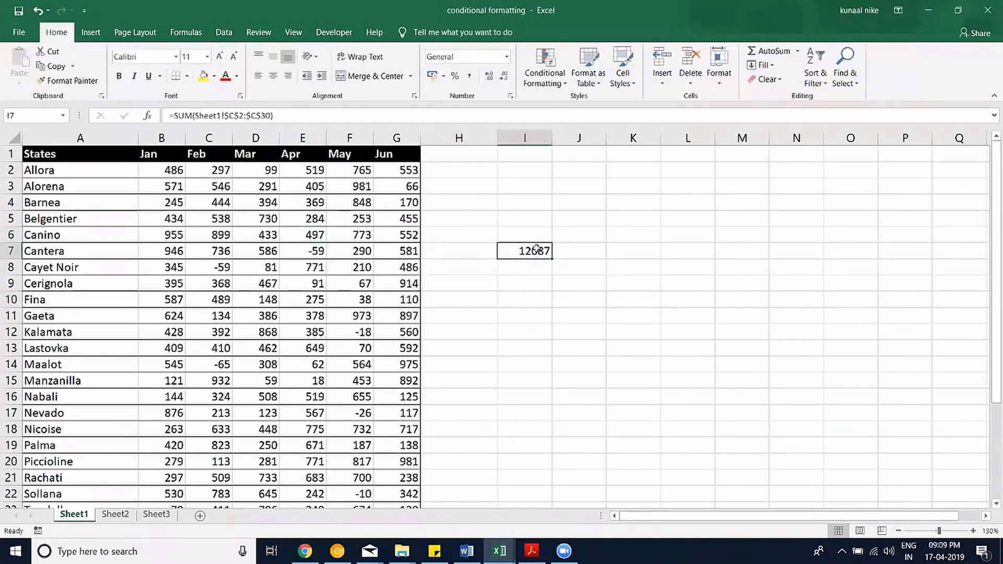
double_click(537, 249)
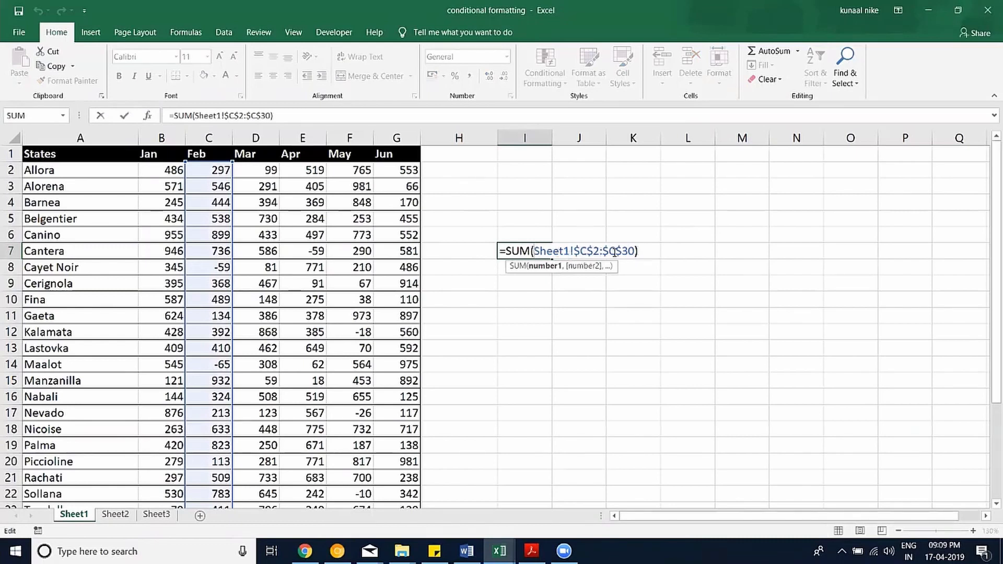
key(Escape)
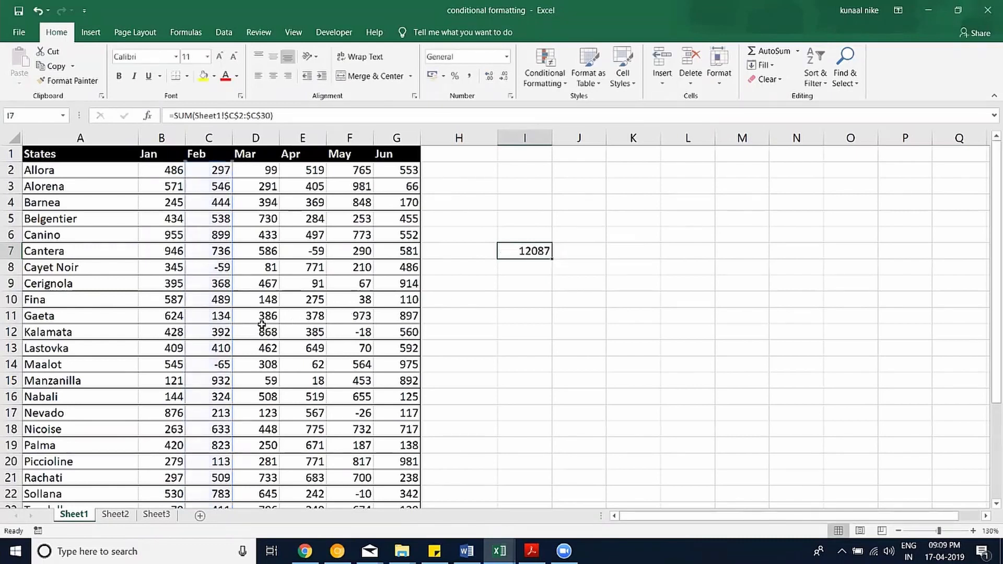
scroll(239, 341, down, 5)
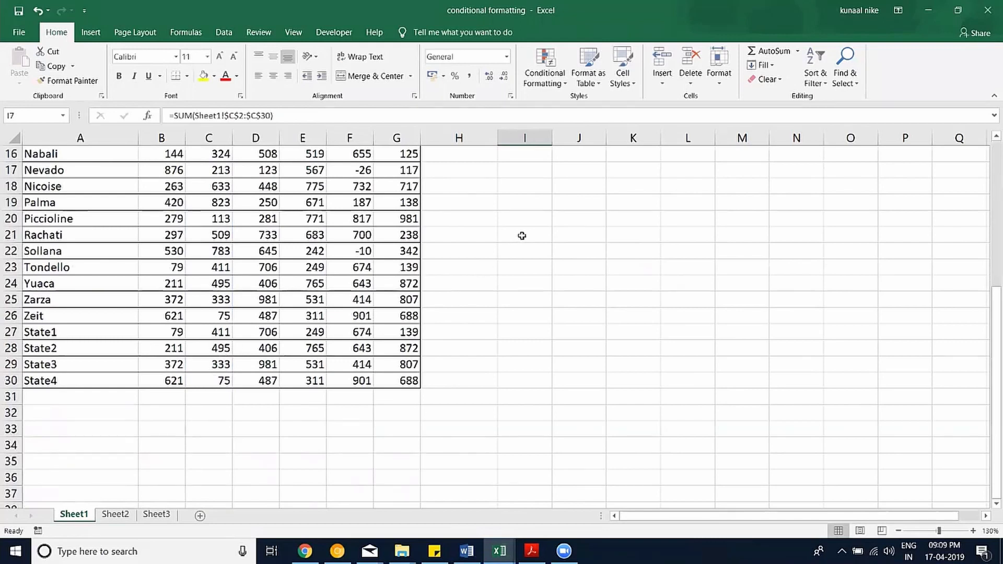
scroll(536, 253, up, 5)
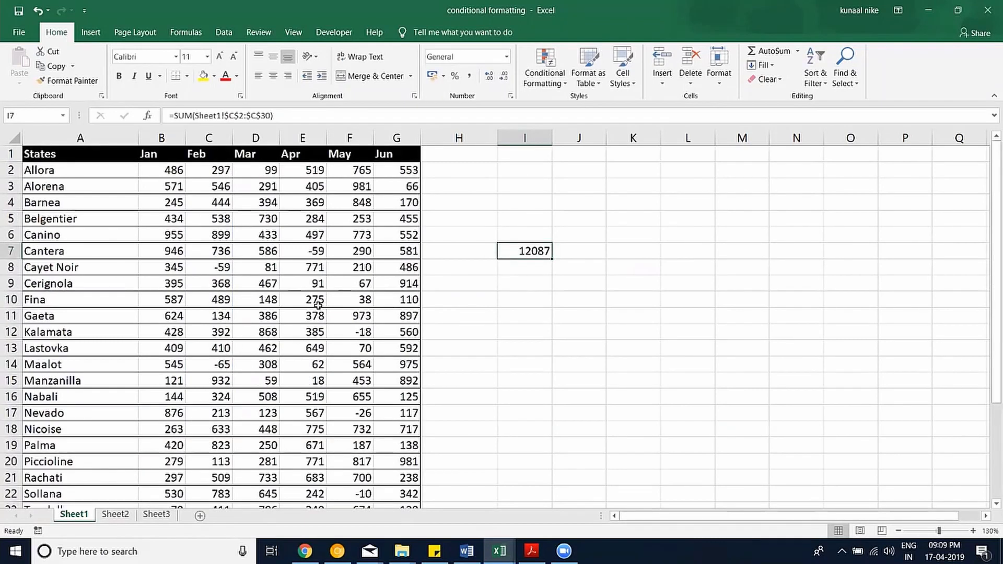
scroll(326, 319, down, 4)
scroll(320, 313, up, 4)
Format the sales data A1:G30 as a light-styled table again.
click(311, 217)
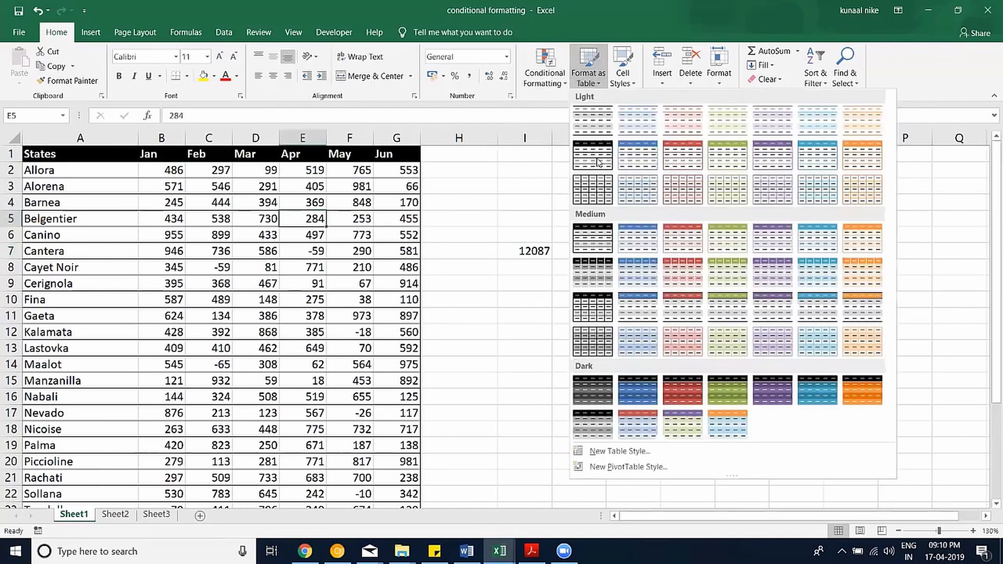
click(594, 161)
click(510, 412)
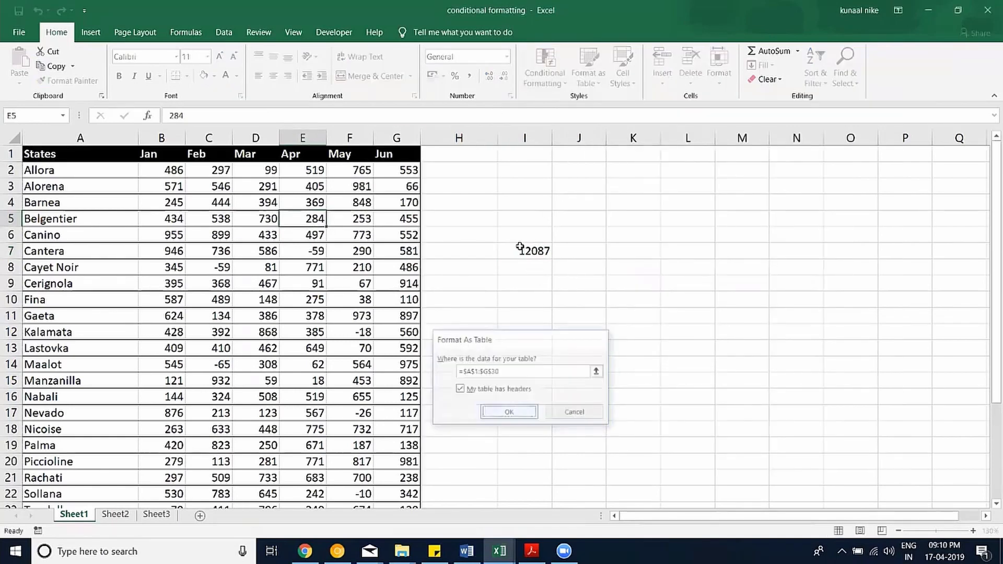
double_click(515, 251)
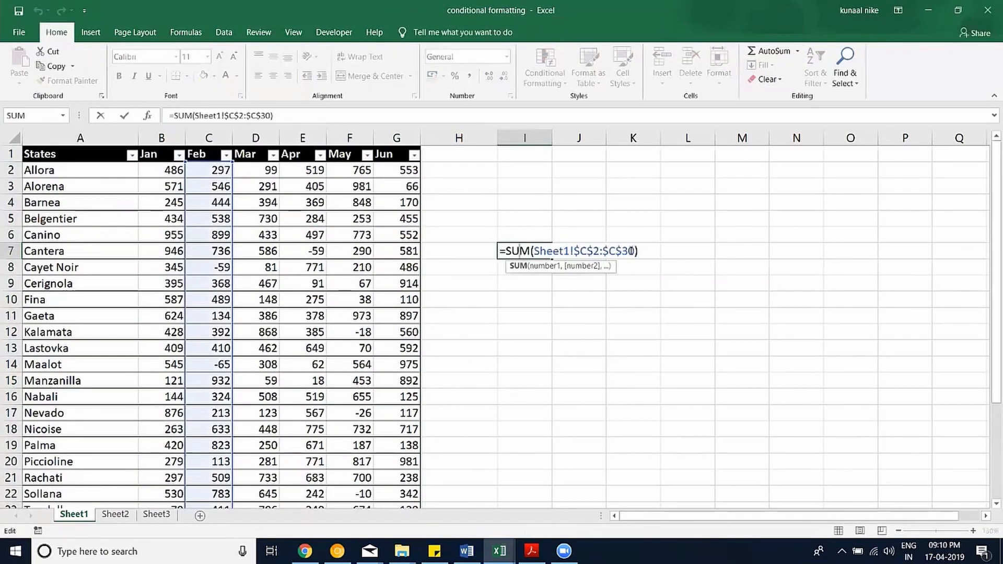
Replace I7's range reference so it reads =SUM(Table2[Feb]).
key(shift+Left)
key(shift+Left)
key(shift+Left)
key(shift+Left)
key(shift+Left)
key(shift+Left)
key(shift+Left)
key(shift+Left)
key(shift+Left)
key(shift+Left)
key(shift+Left)
key(shift+Left)
key(shift+Left)
key(shift+Left)
key(shift+Left)
key(shift+Left)
key(shift+Left)
key(BackSpace)
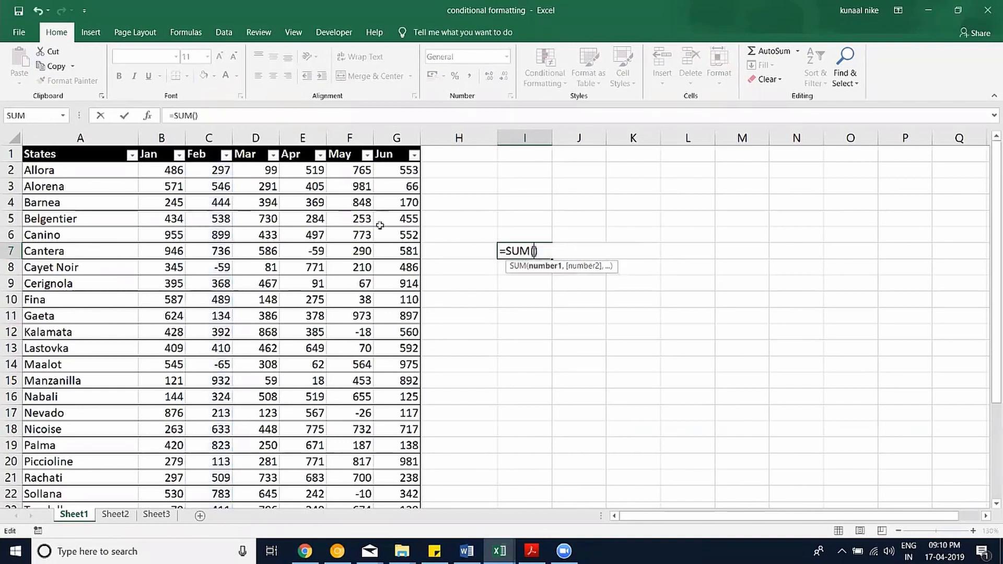
click(209, 169)
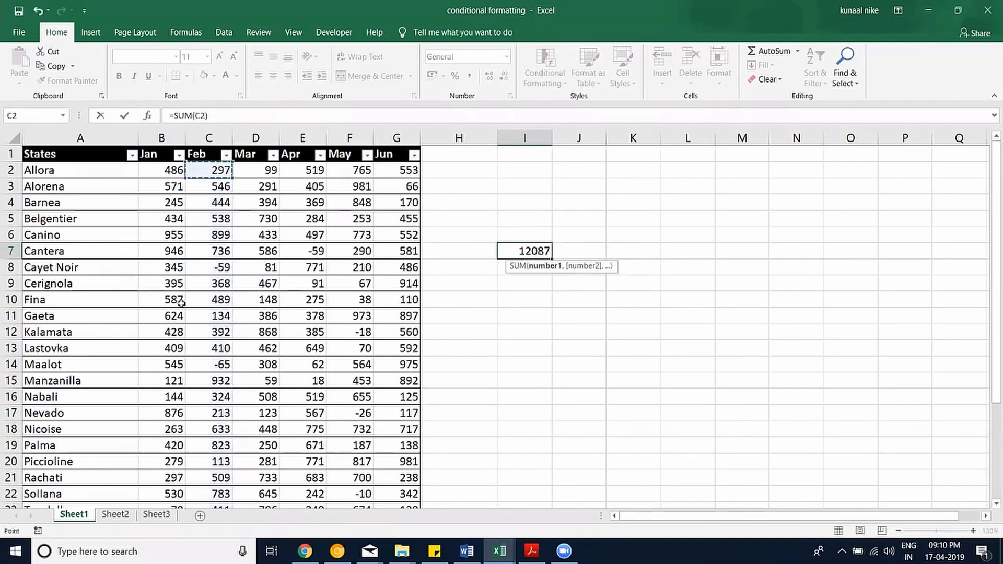
key(ctrl+shift+Down)
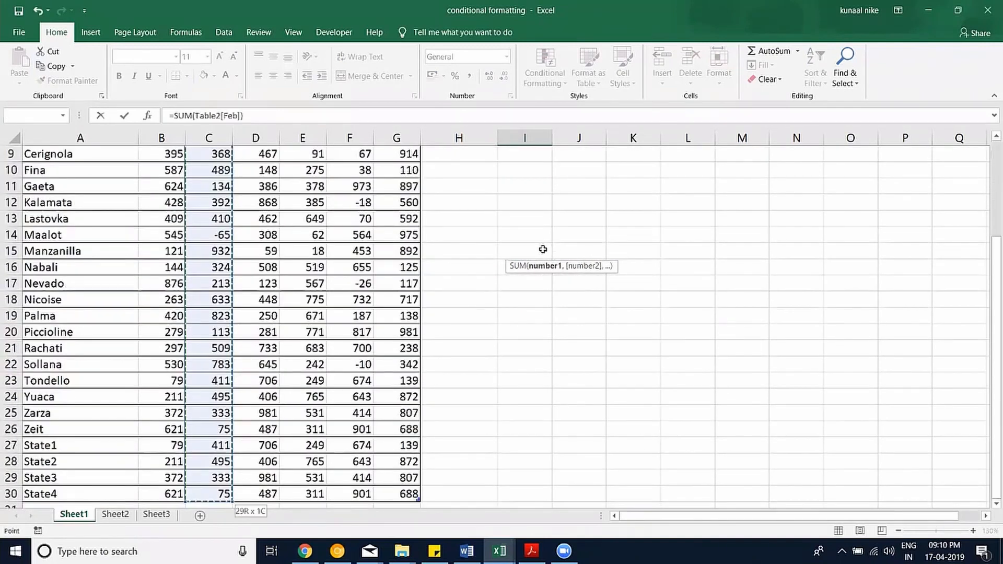
key(Return)
click(545, 250)
double_click(545, 250)
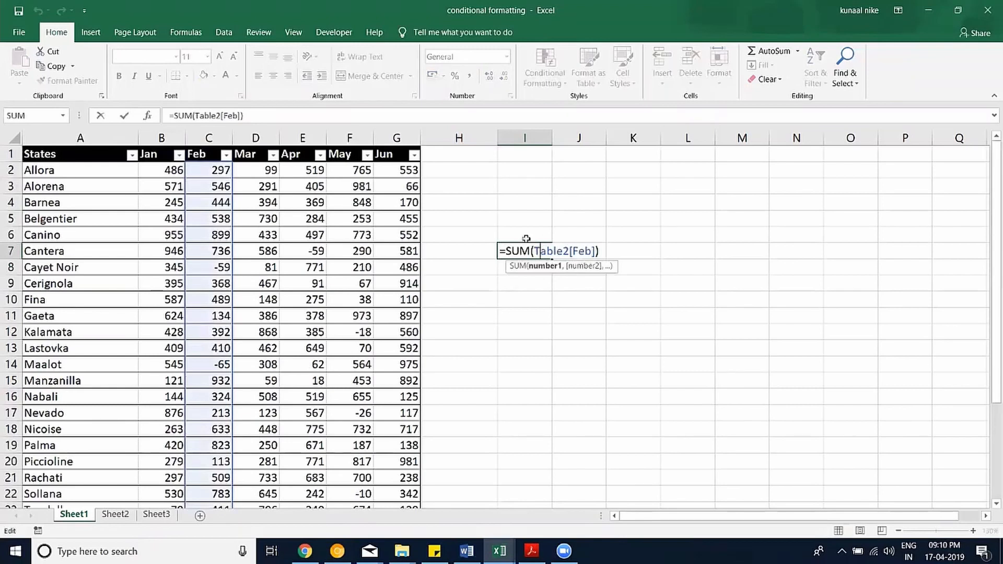
key(Escape)
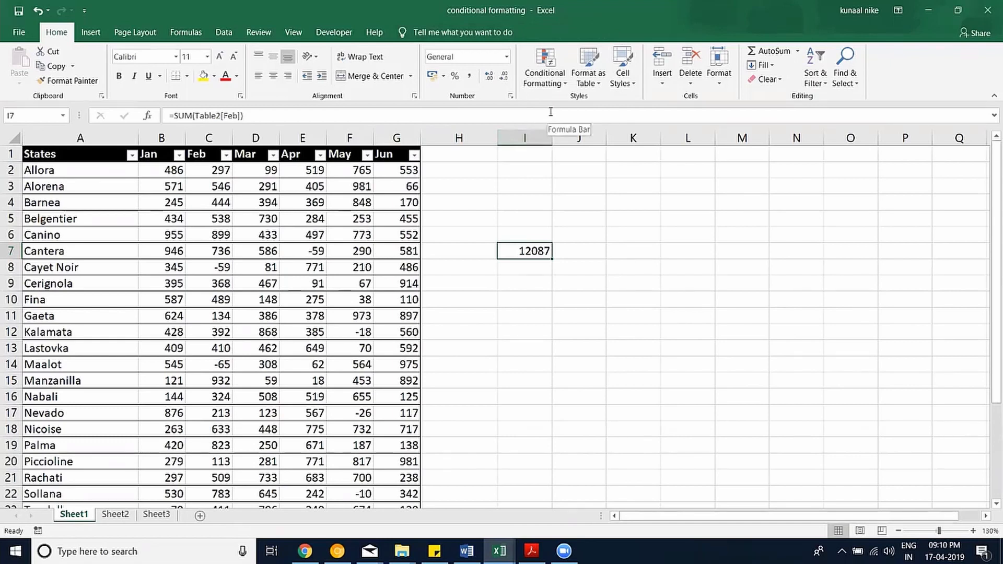
Turn on Total Row (15473 under Jun), First Column and Last Column for Table2.
click(320, 220)
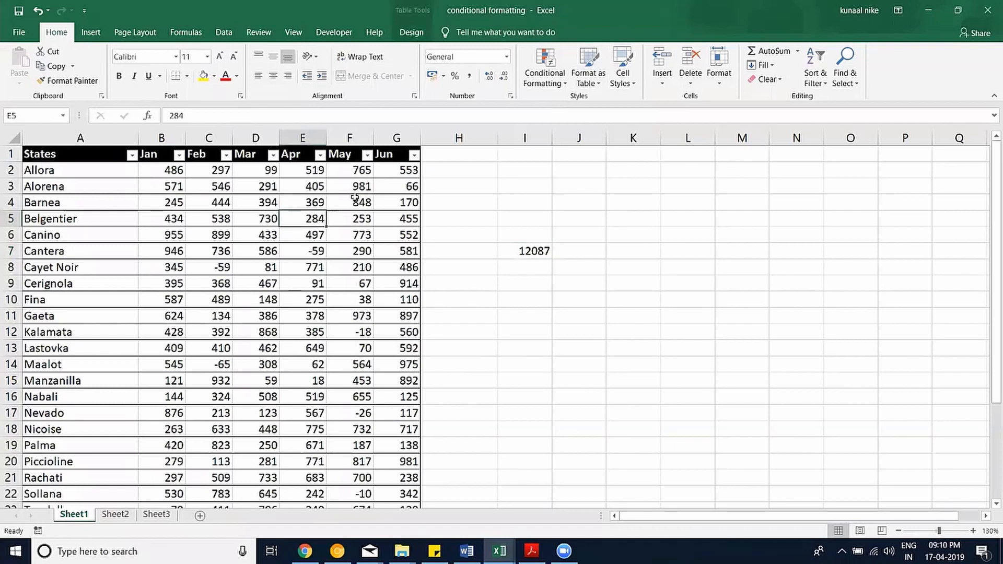
click(412, 33)
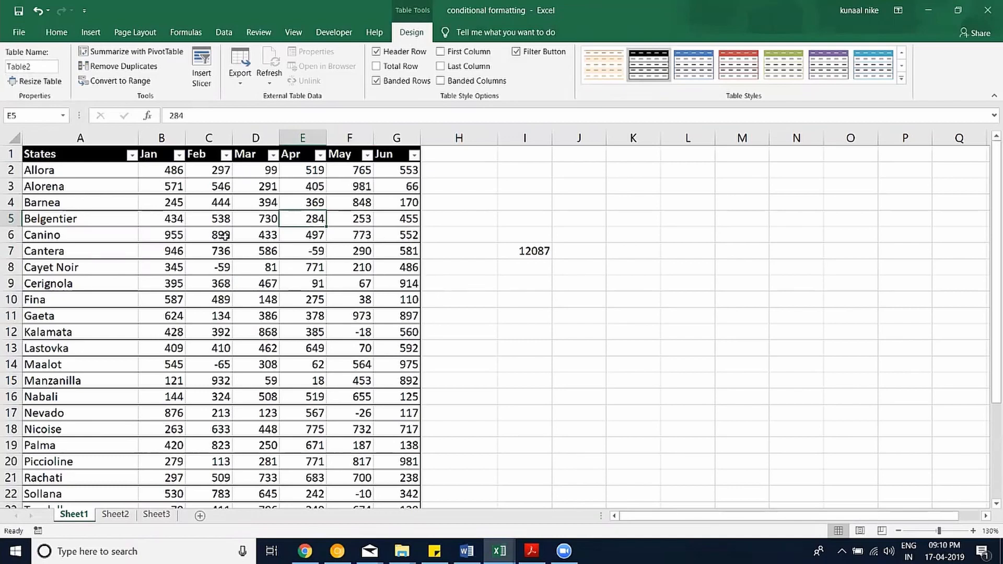
scroll(450, 185, down, 5)
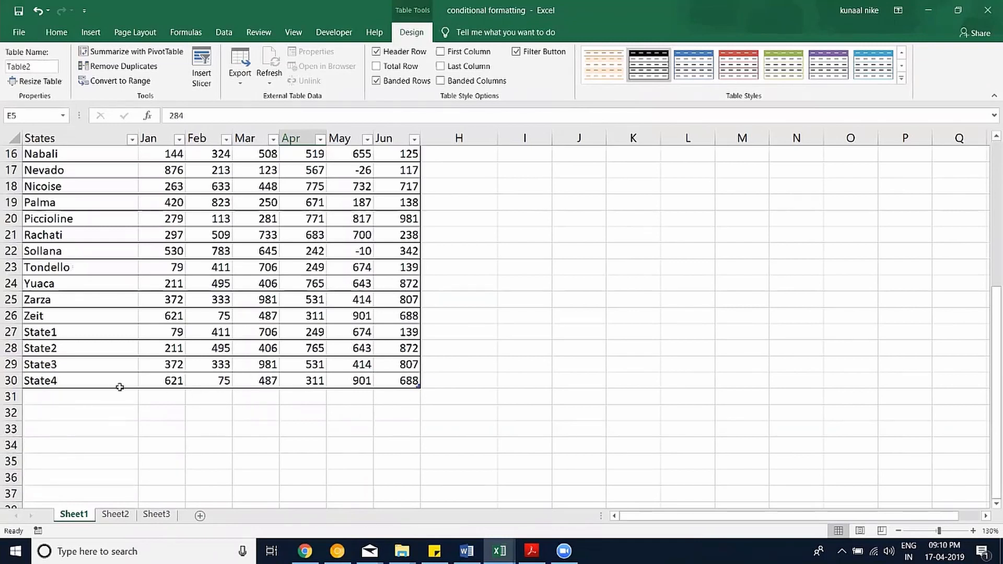
click(416, 70)
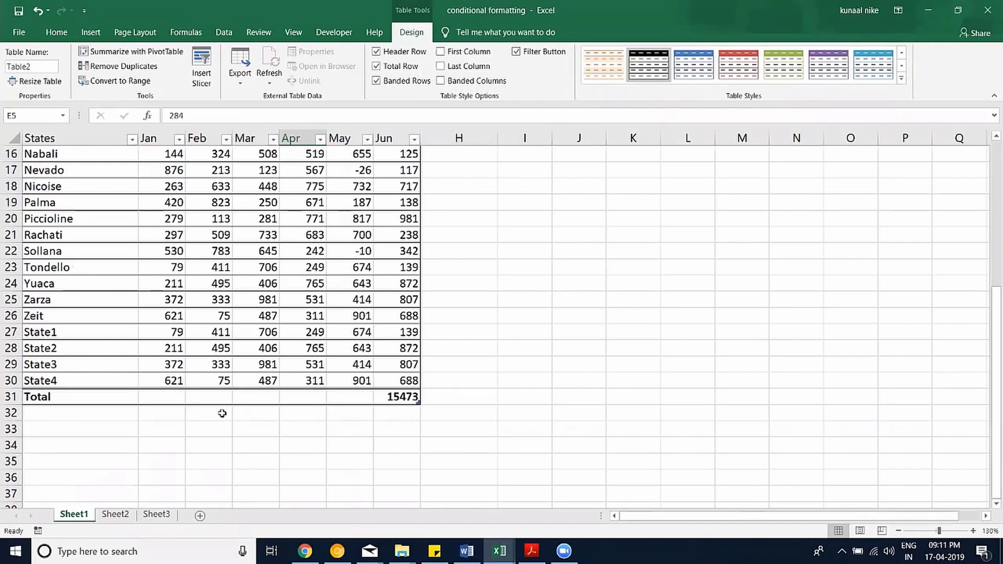
click(468, 56)
scroll(437, 209, up, 5)
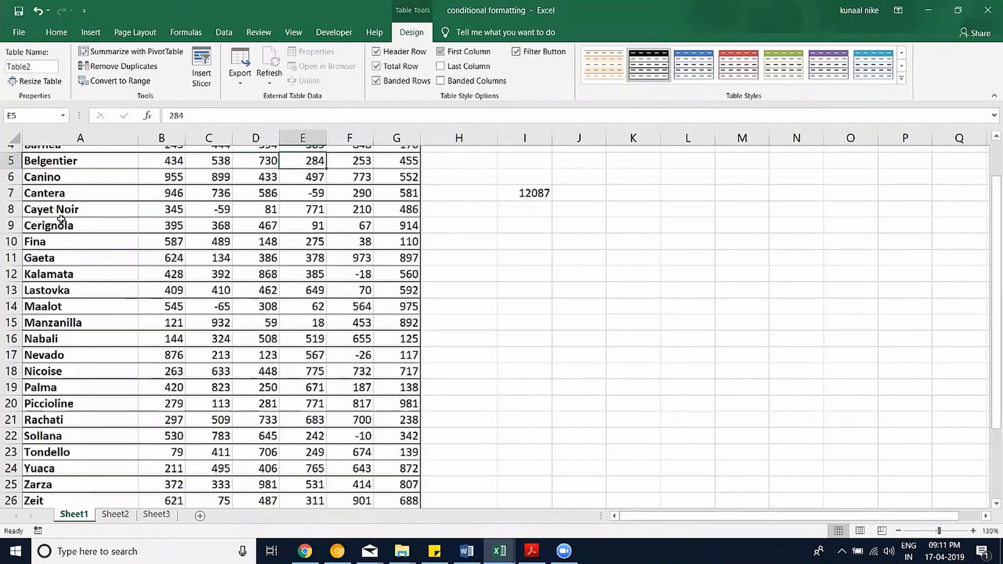
click(440, 66)
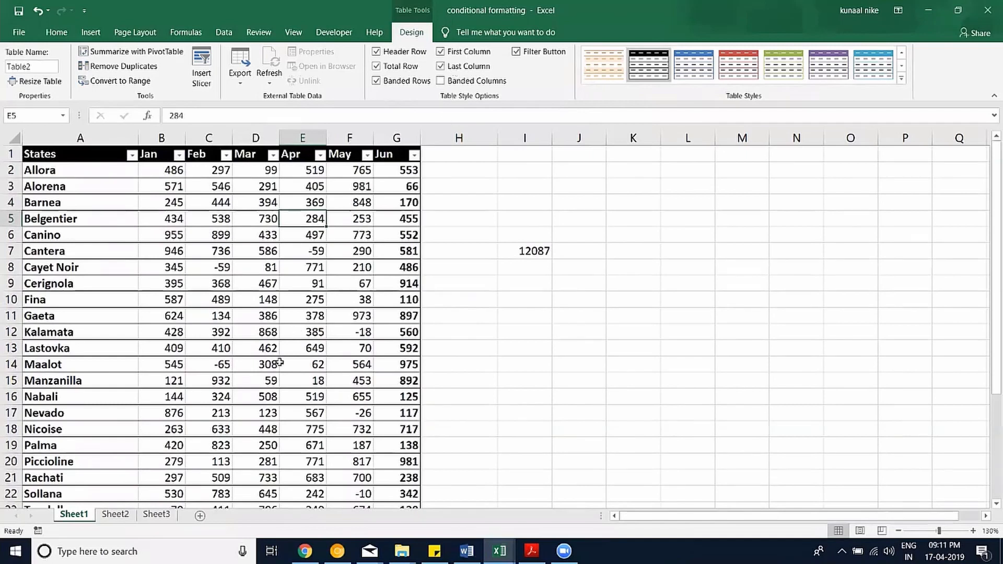
scroll(345, 319, down, 7)
scroll(351, 327, up, 7)
scroll(365, 268, down, 5)
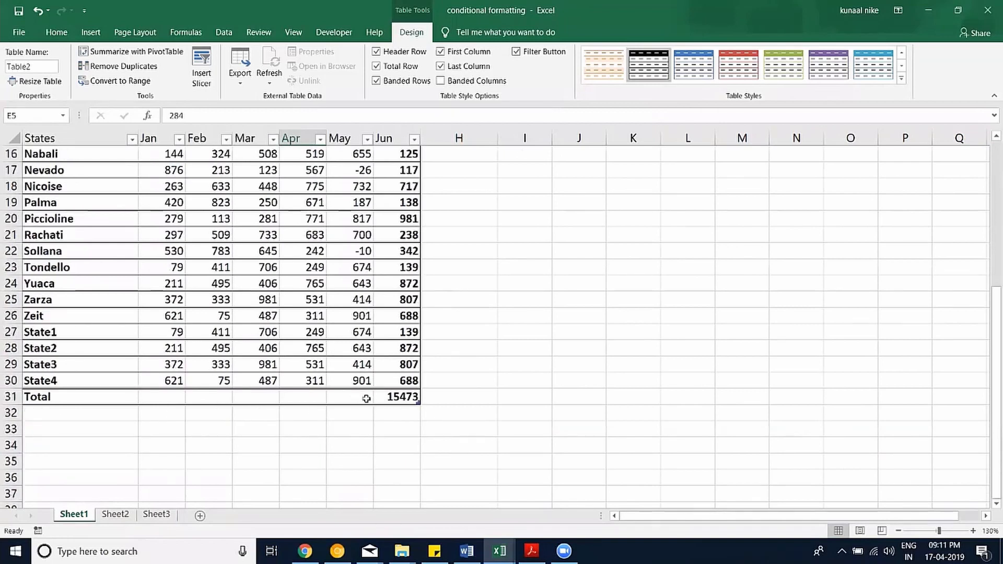
click(366, 398)
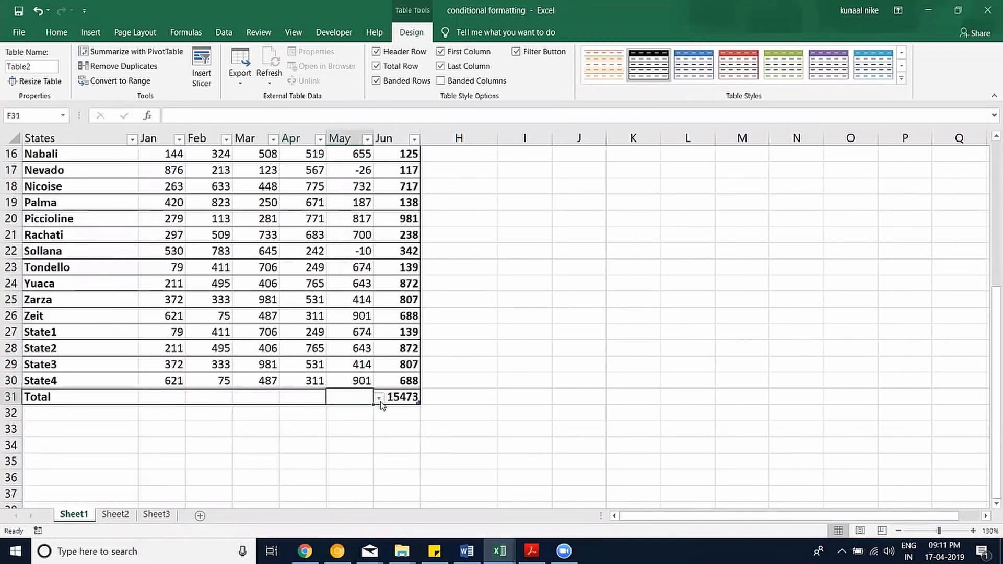
click(380, 399)
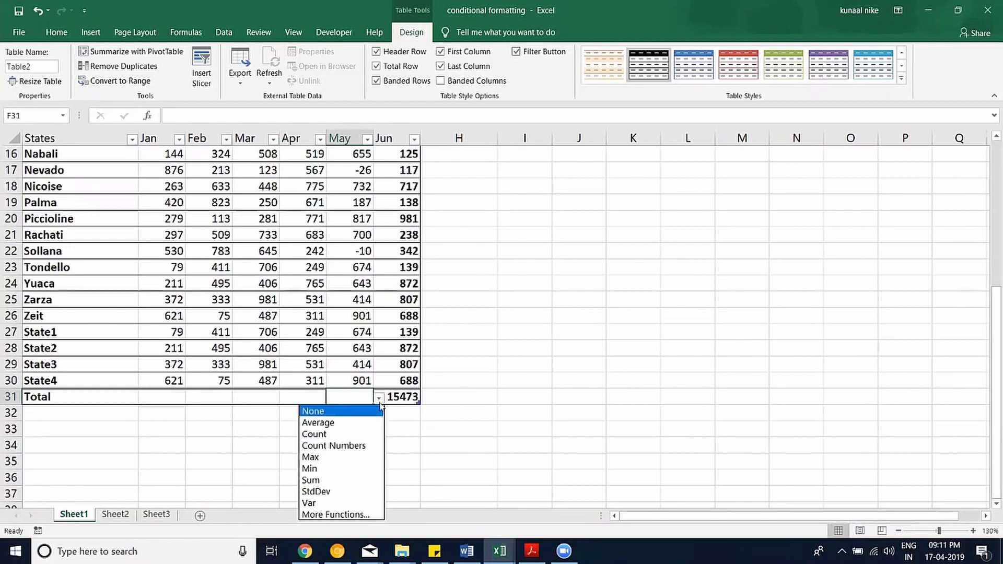
Set the May and Apr totals to show their maximums, 981 and 775.
click(398, 396)
click(427, 399)
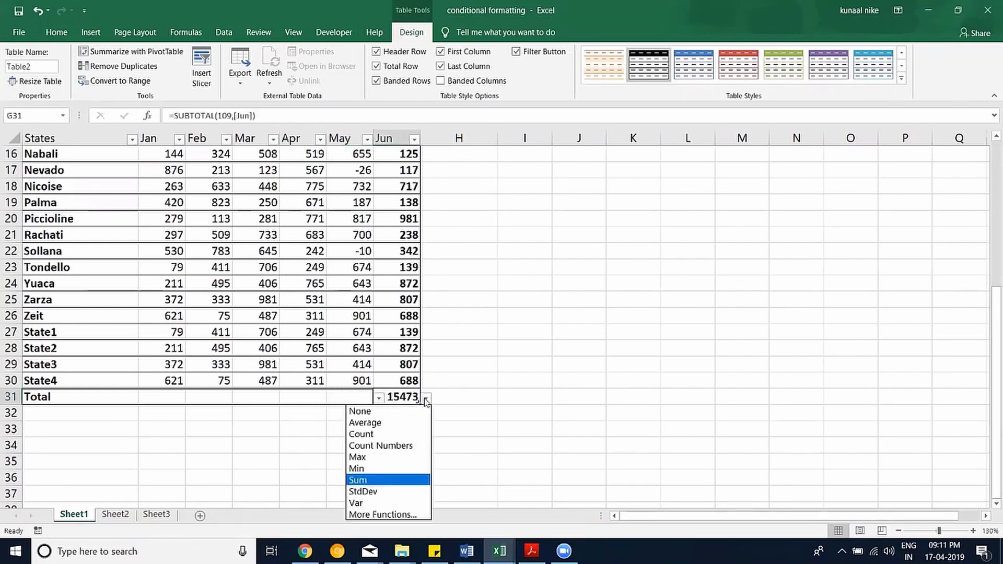
click(343, 409)
click(358, 398)
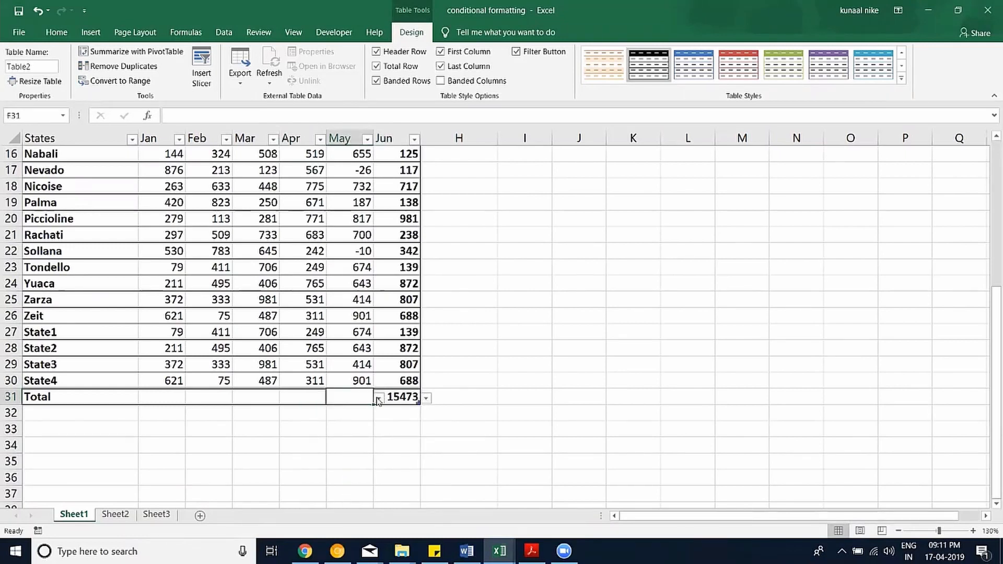
click(380, 398)
click(319, 458)
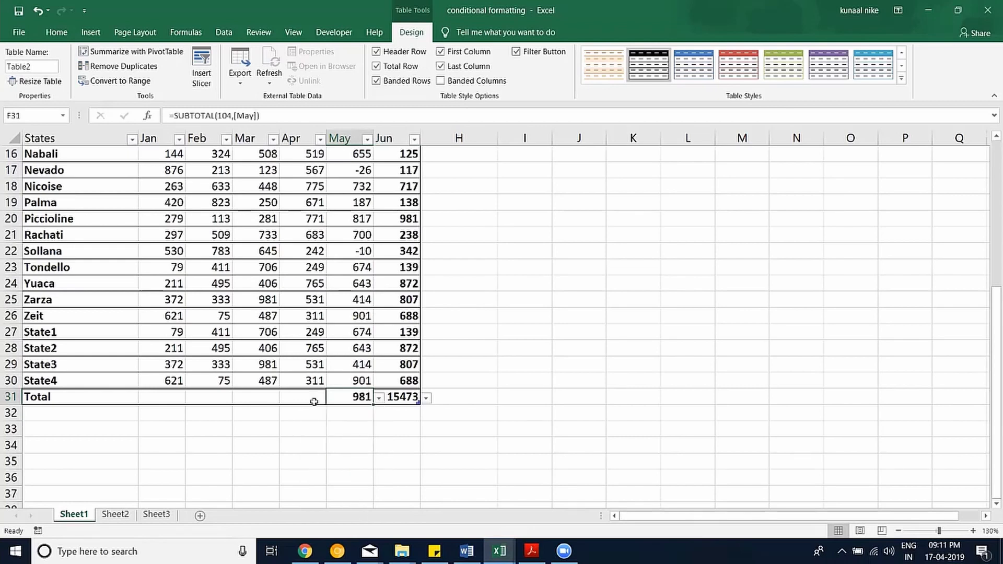
key(ctrl+a)
click(317, 395)
click(332, 398)
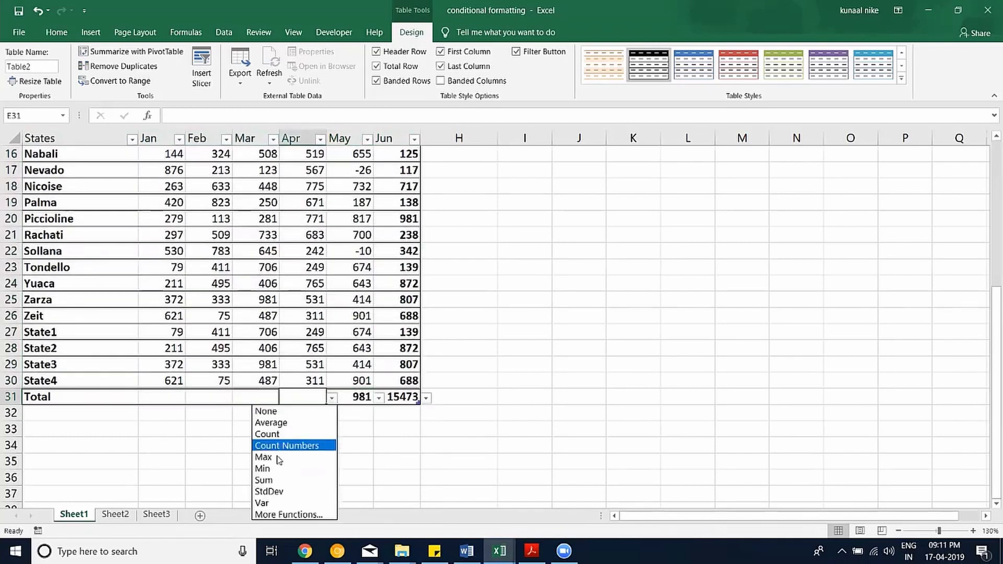
click(265, 460)
Show the minimum (59) under Mar and the count (29) under Feb.
click(264, 398)
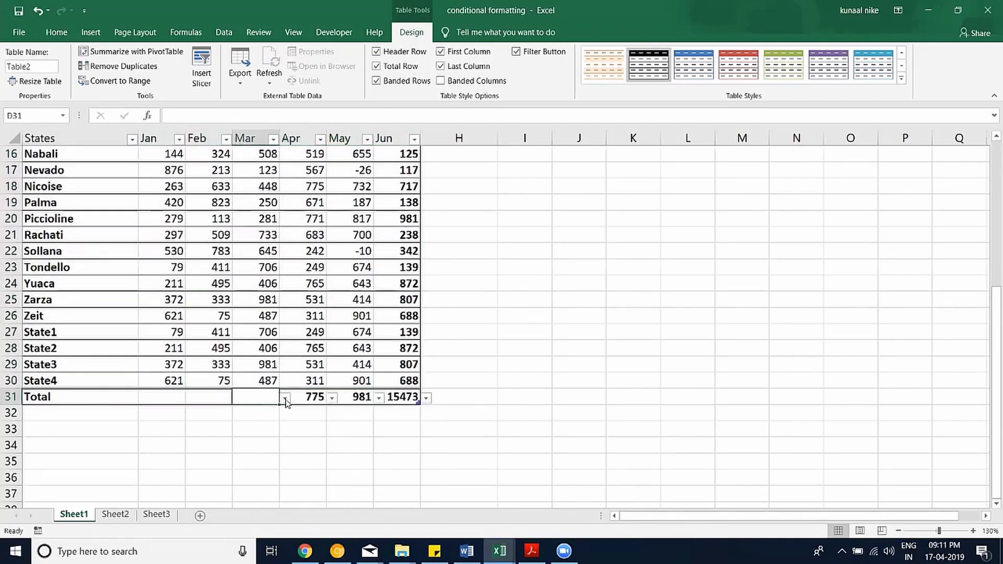
click(285, 398)
click(242, 469)
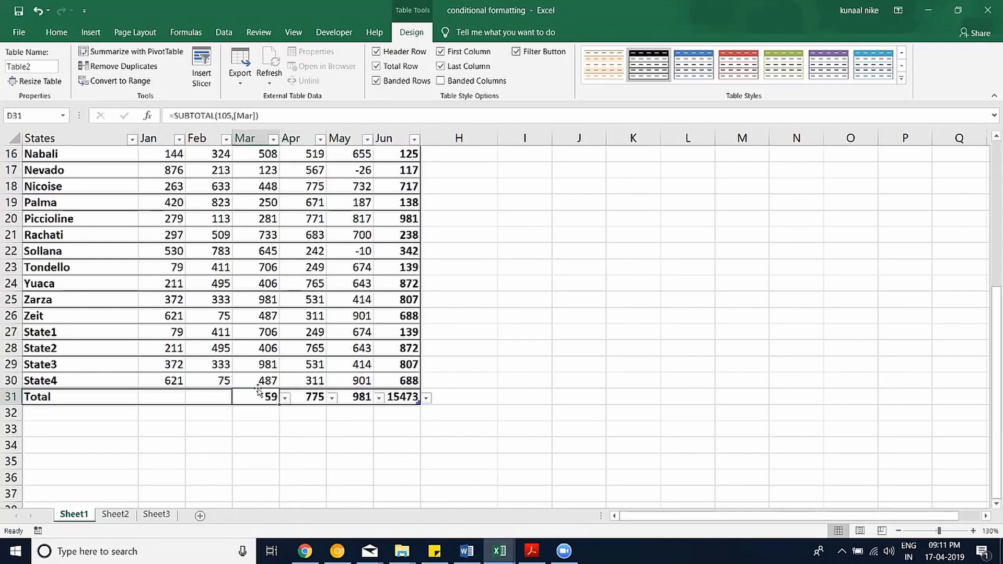
click(225, 395)
click(238, 398)
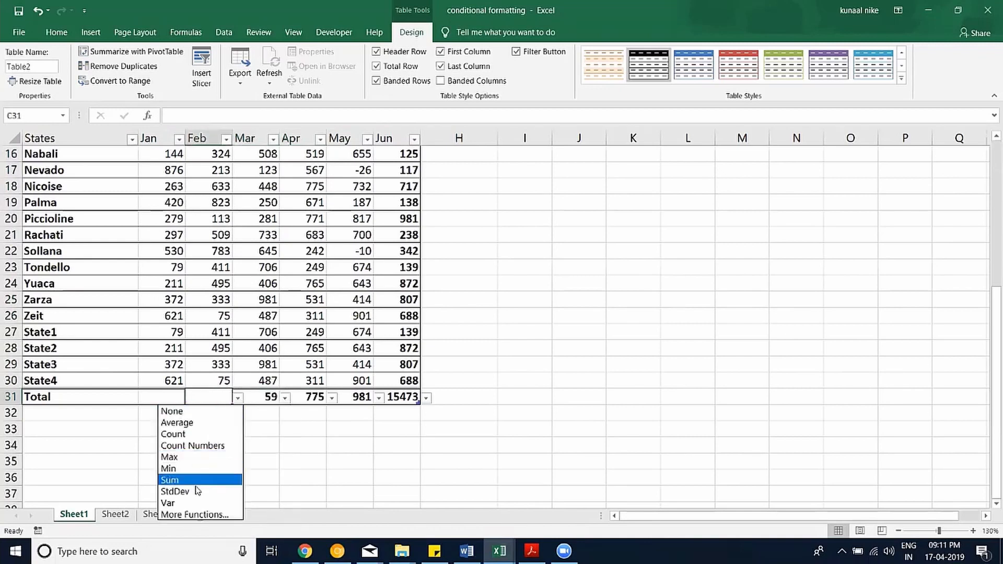
click(198, 434)
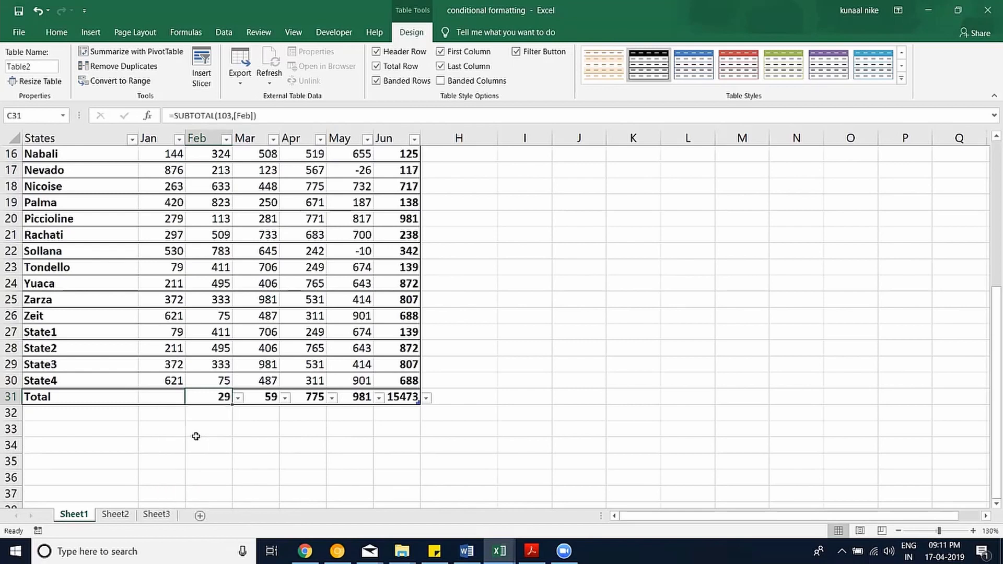
Show Jan's average (429.86) in the Total row and select the Jan–Jun totals.
click(178, 398)
click(191, 399)
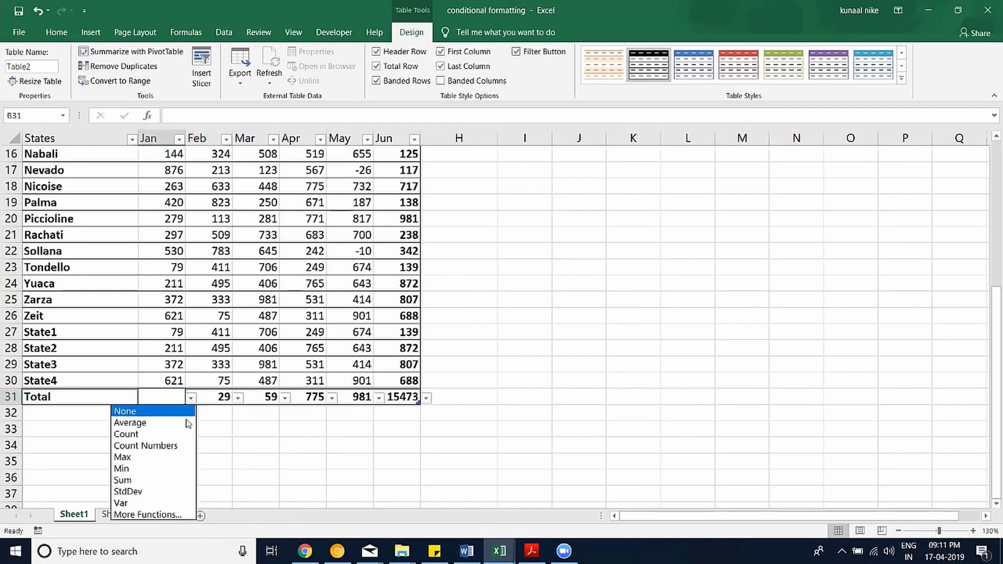
click(177, 424)
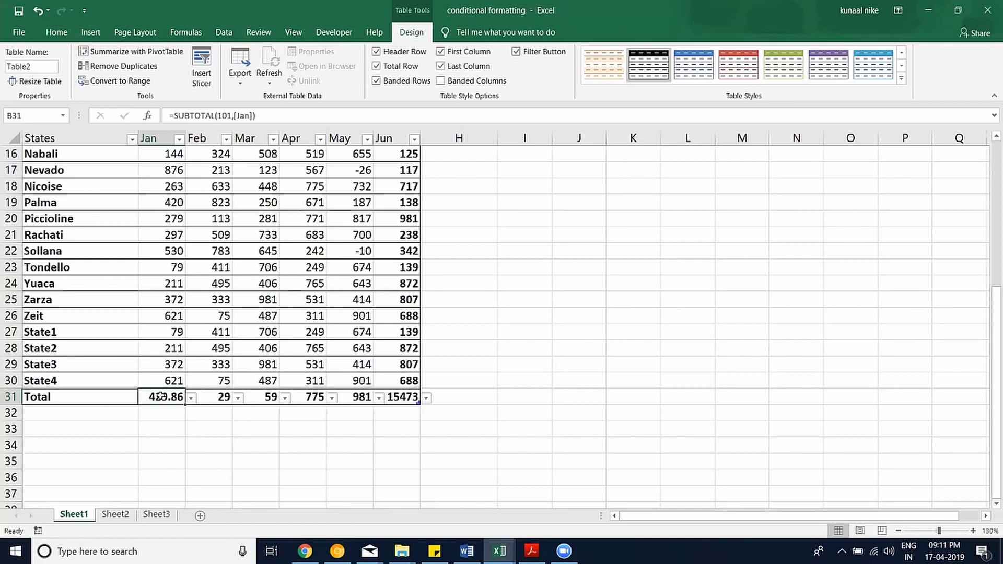
mouse_move(160, 396)
mouse_down()
mouse_move(471, 397)
mouse_move(178, 389)
mouse_up()
click(378, 447)
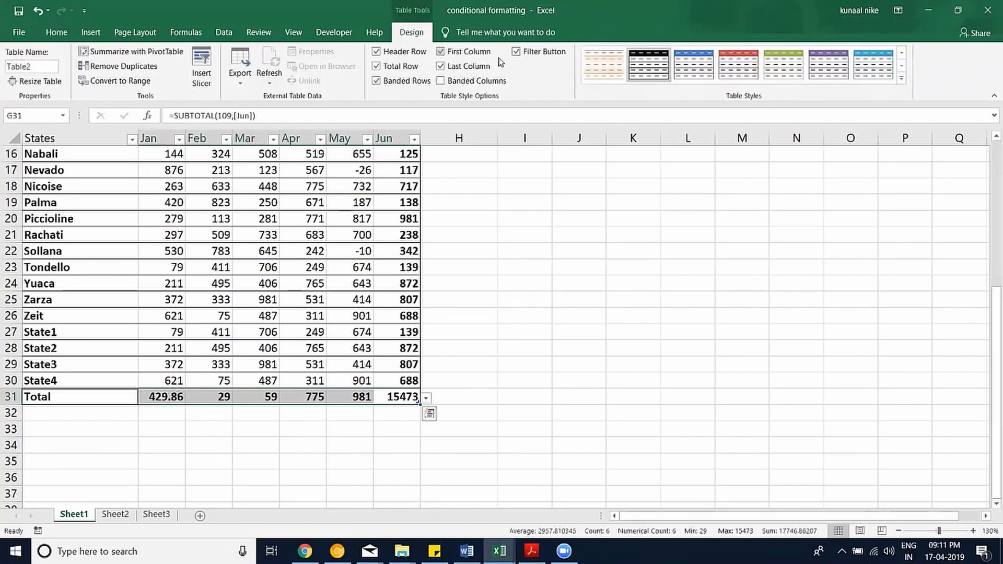
Turn off the table's Total Row, return to the Home tab, and zoom out to 110%.
click(393, 69)
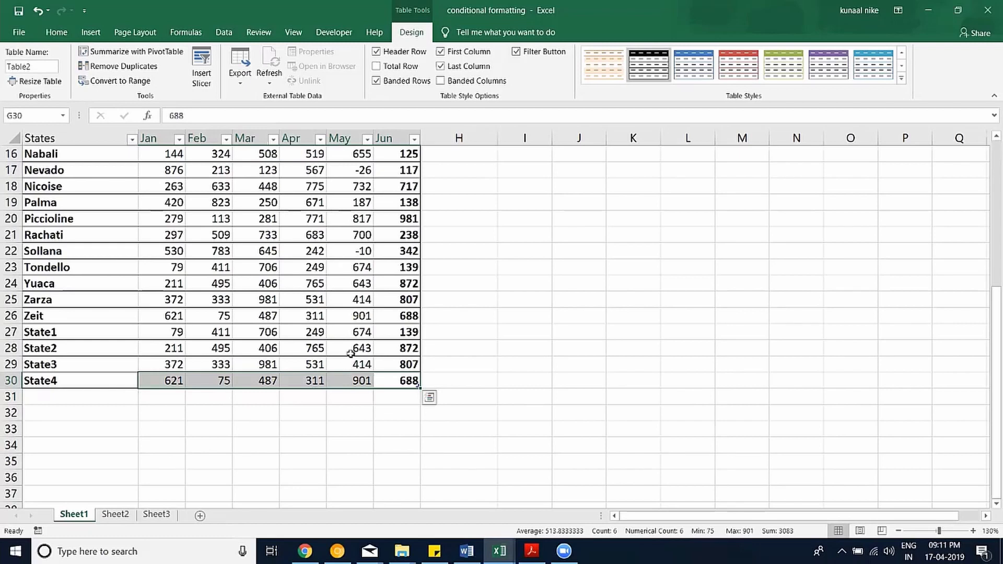
scroll(351, 354, up, 5)
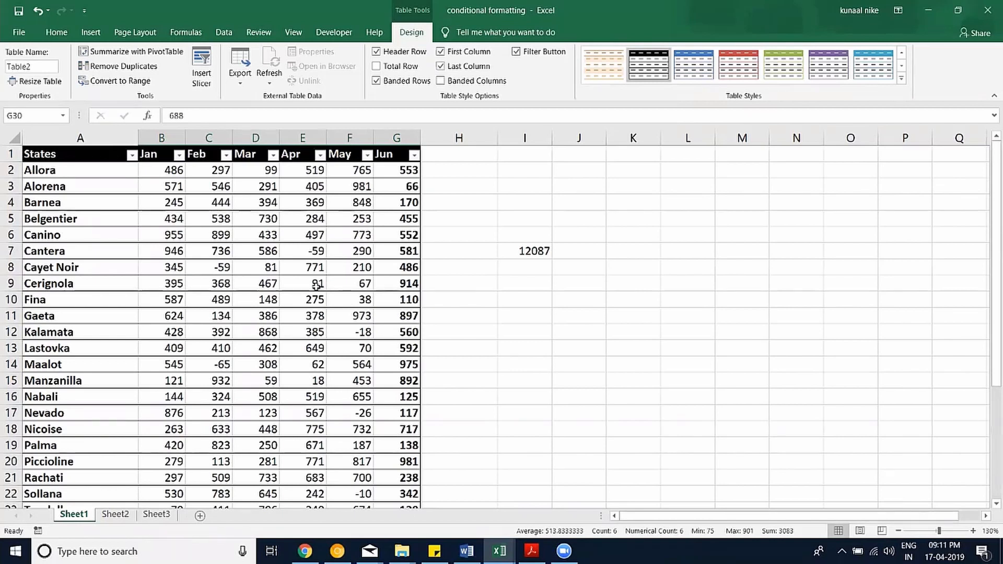
click(61, 32)
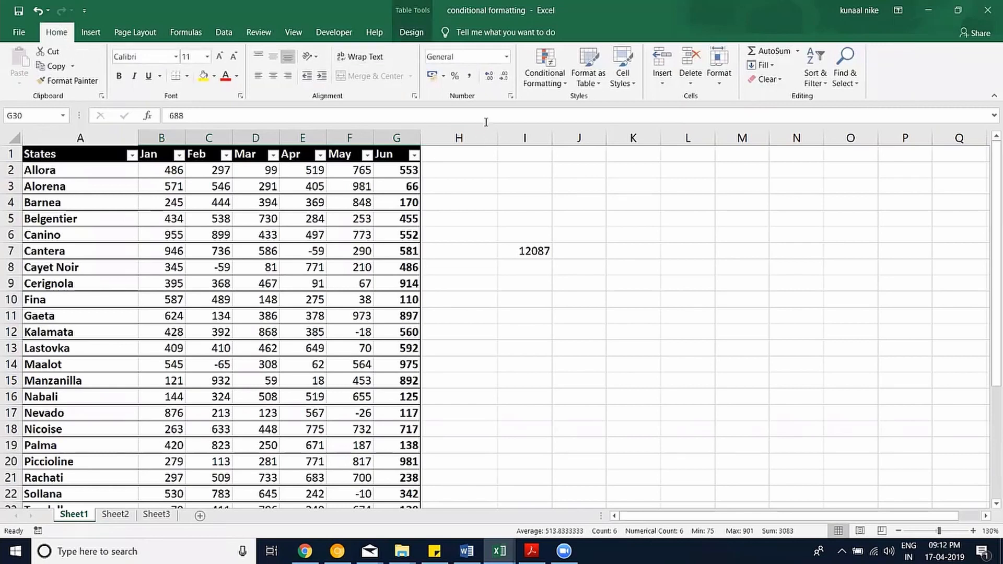
click(900, 532)
scroll(298, 258, down, 2)
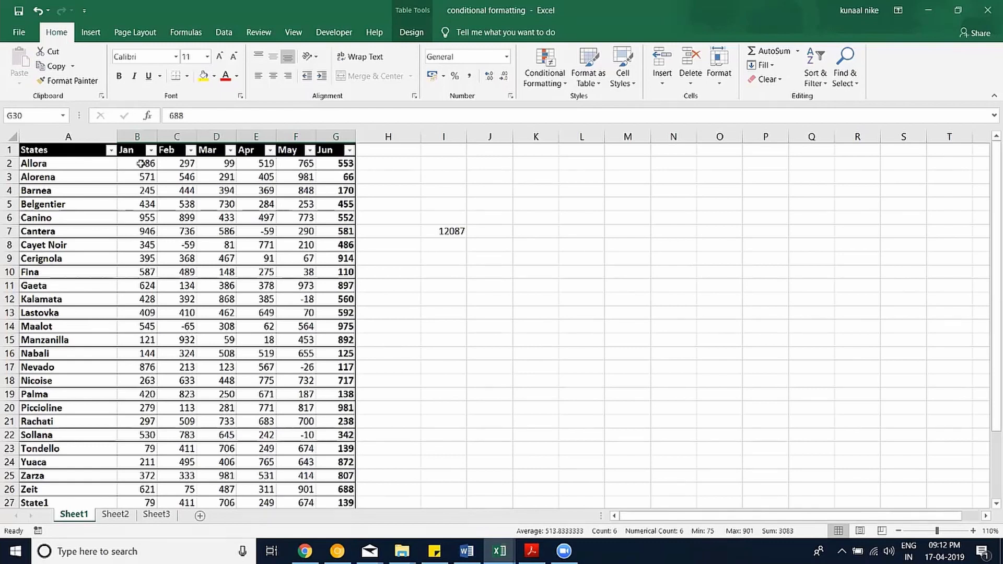
Apply a Less Than 200 rule with Light Red Fill and Dark Red Text to B2:B30.
drag(140, 164, 168, 341)
scroll(167, 341, up, 2)
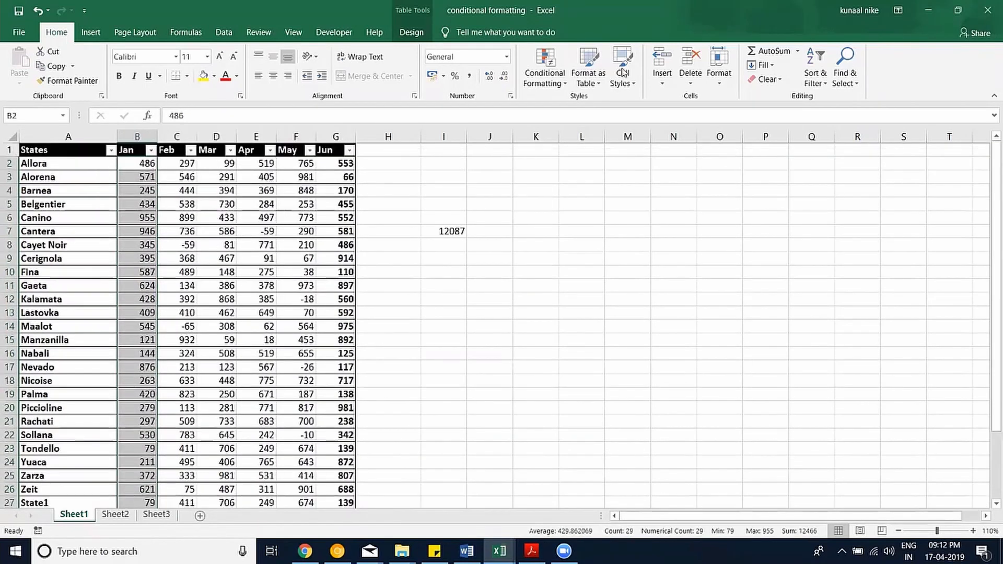
click(545, 73)
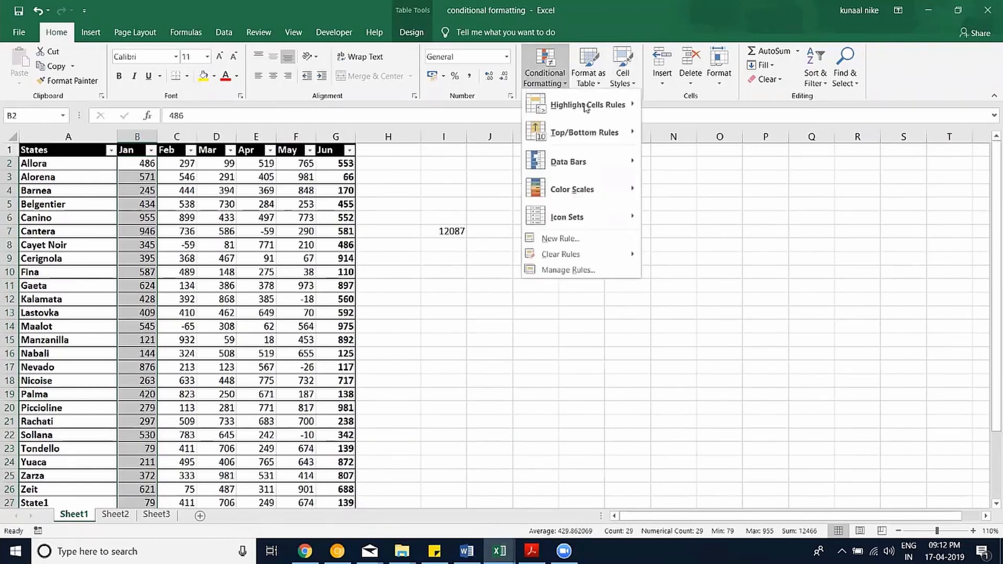
mouse_move(608, 107)
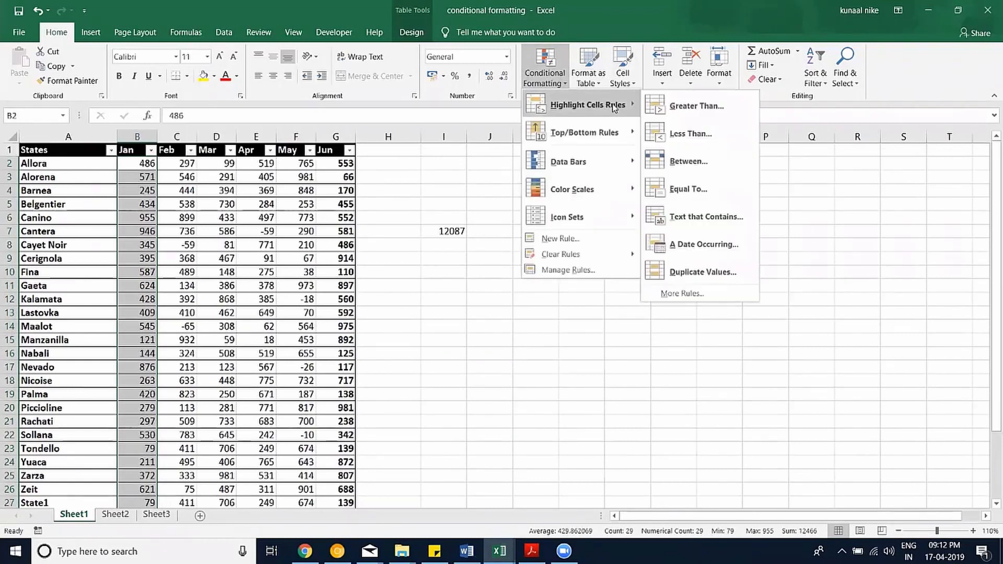
click(695, 136)
text(200)
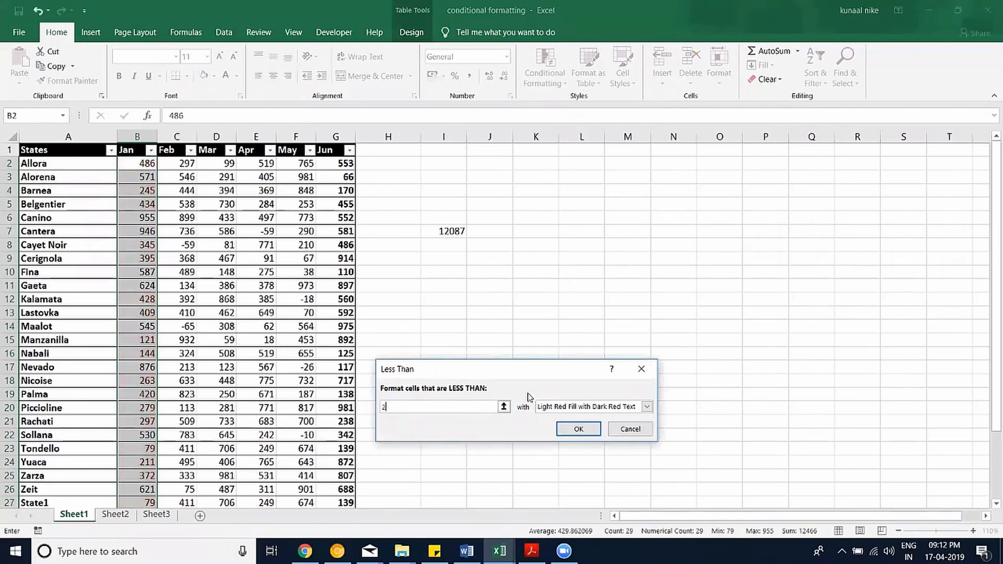
click(583, 437)
scroll(165, 478, down, 2)
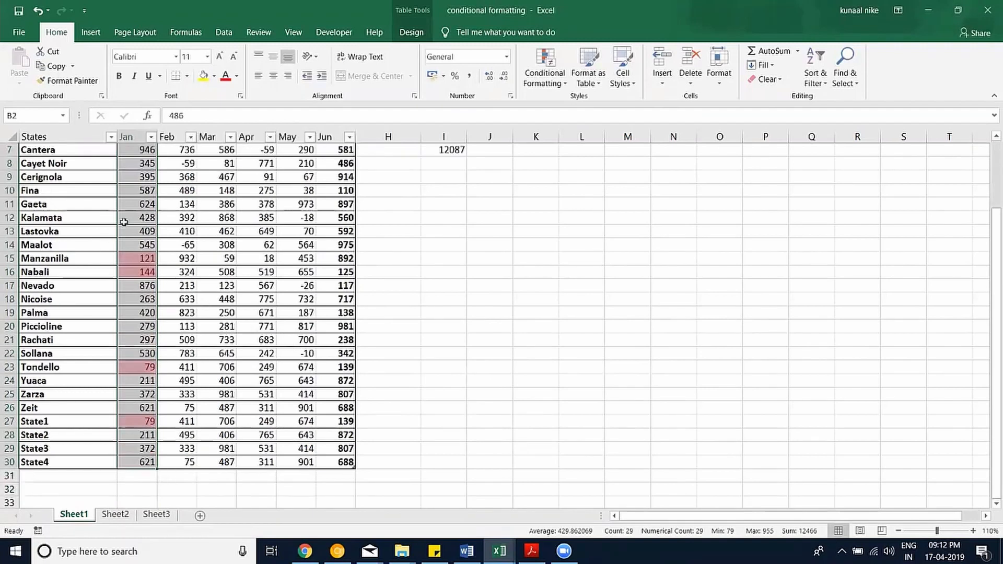
scroll(124, 222, up, 2)
click(137, 203)
click(151, 151)
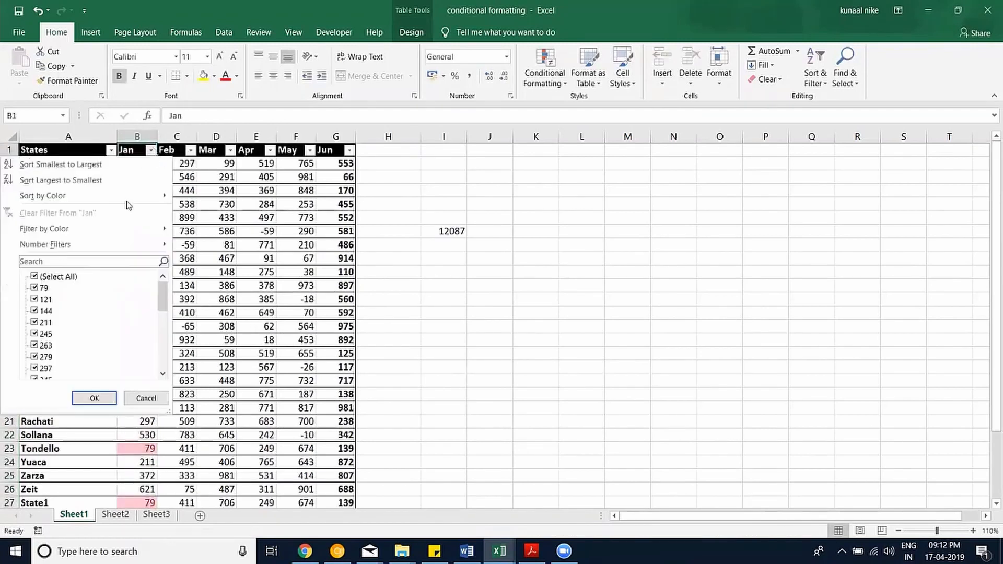
mouse_move(68, 246)
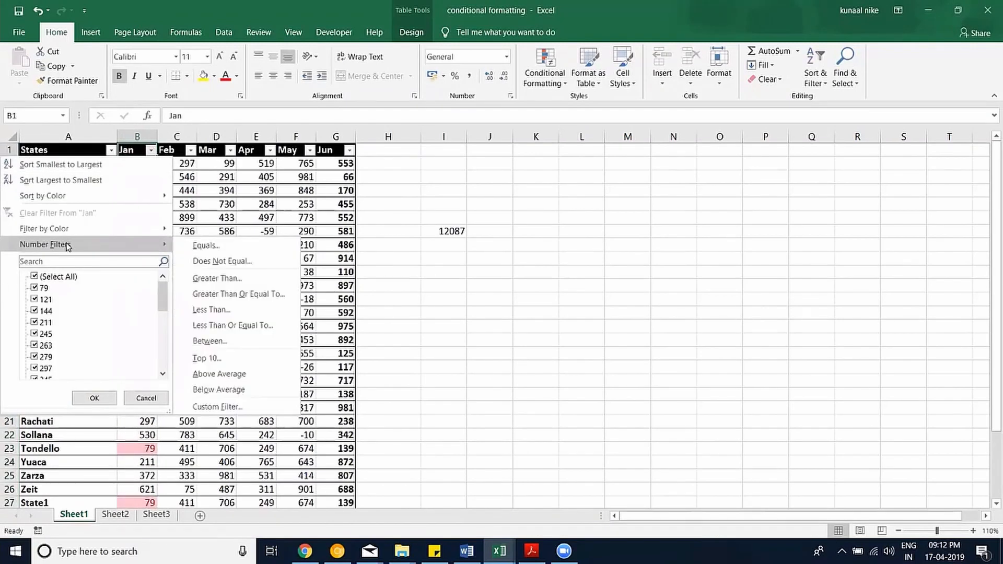
mouse_move(78, 229)
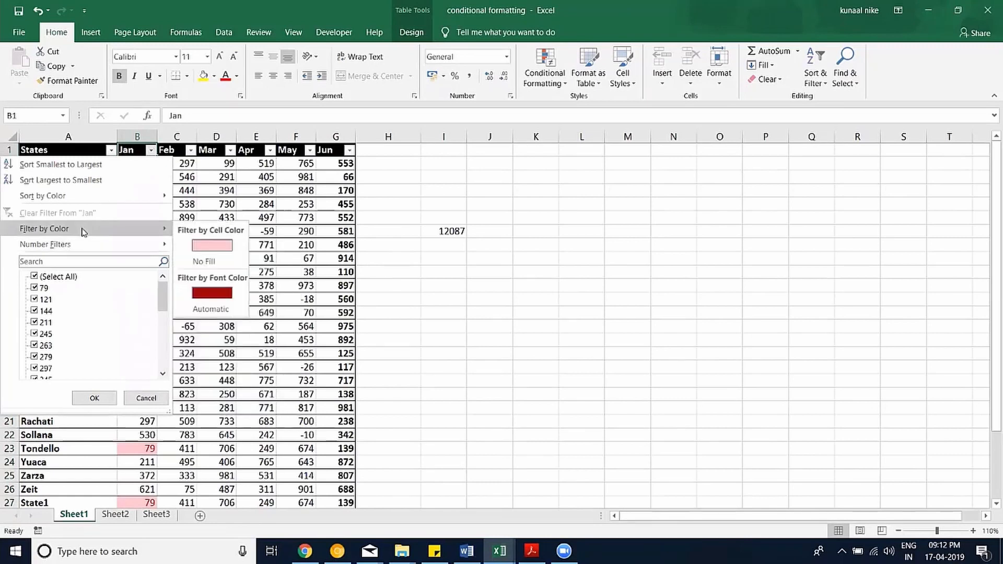
click(208, 248)
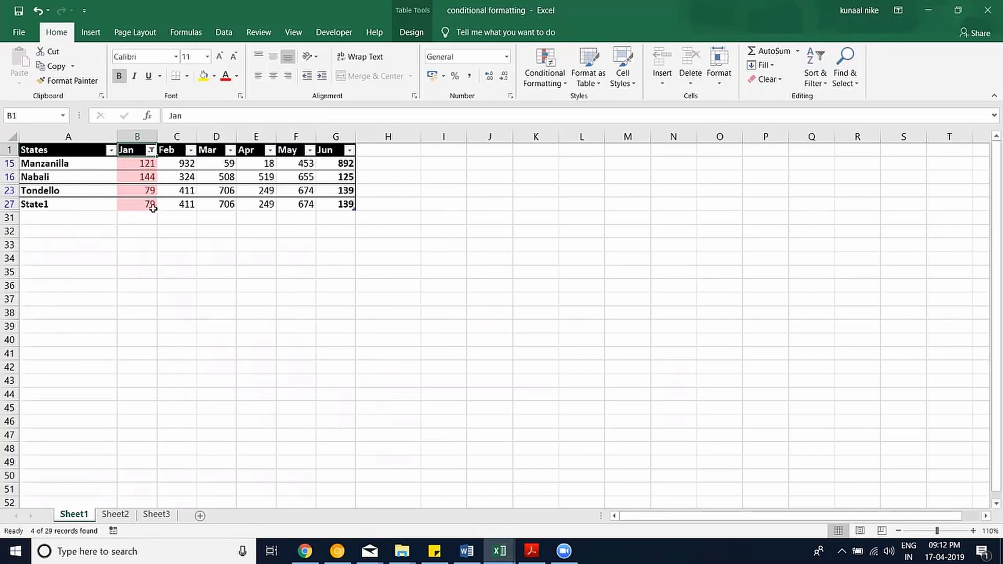
key(ctrl+z)
drag(145, 163, 143, 476)
Paint the Jan column's under-200 highlighting onto Feb and review the existing rules.
click(68, 81)
scroll(159, 182, up, 2)
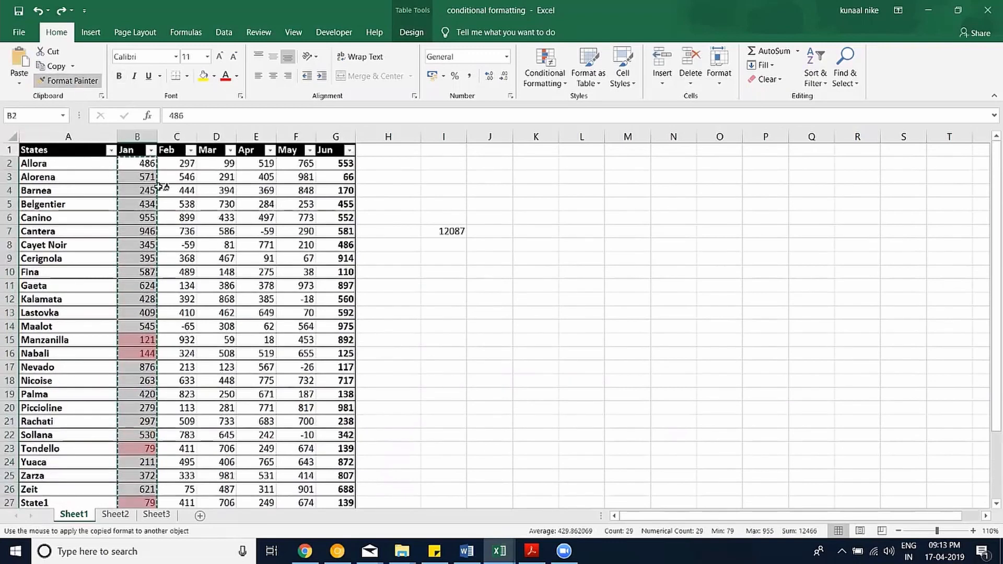
mouse_move(178, 163)
mouse_down()
mouse_move(180, 503)
mouse_move(188, 424)
mouse_up()
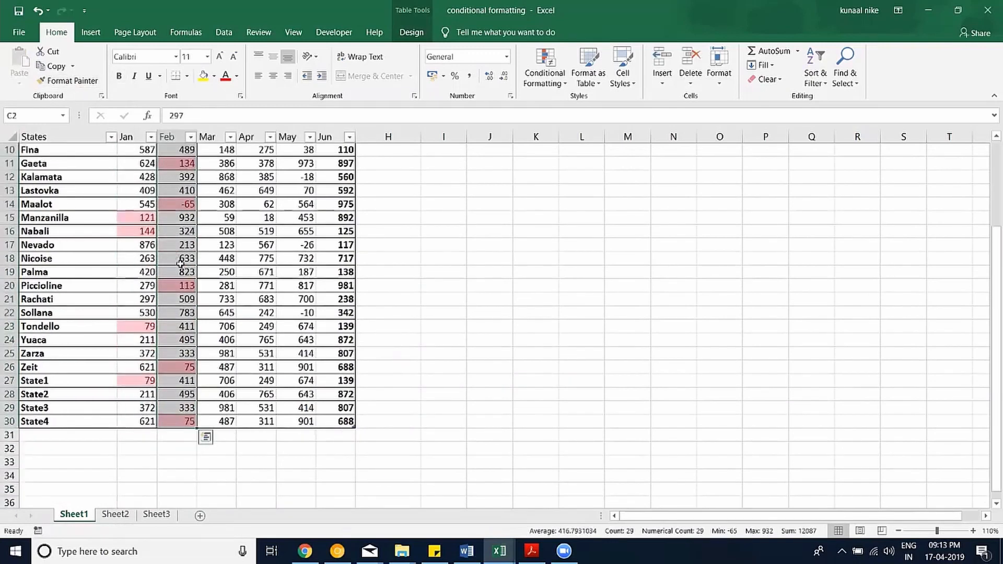
scroll(201, 335, up, 2)
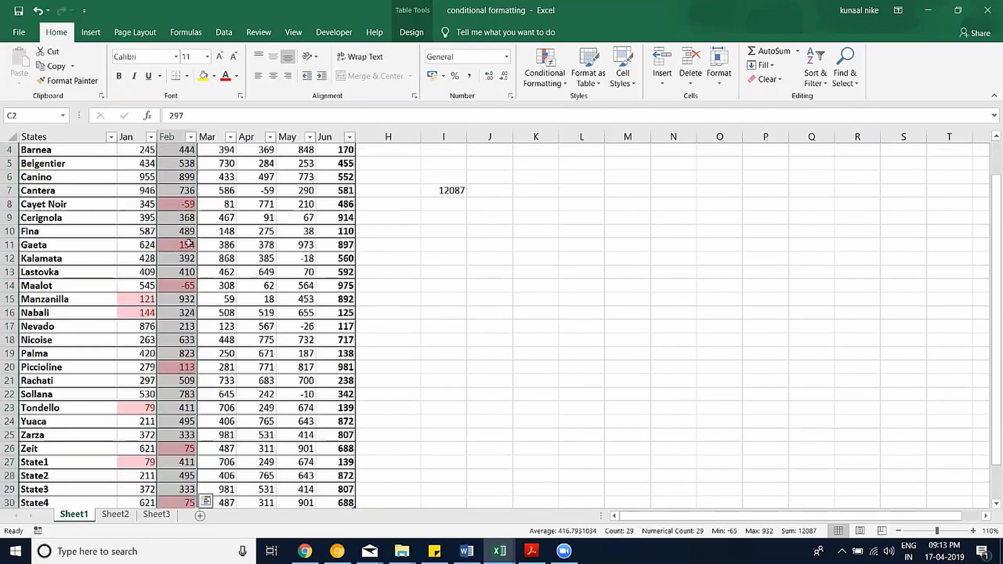
click(545, 73)
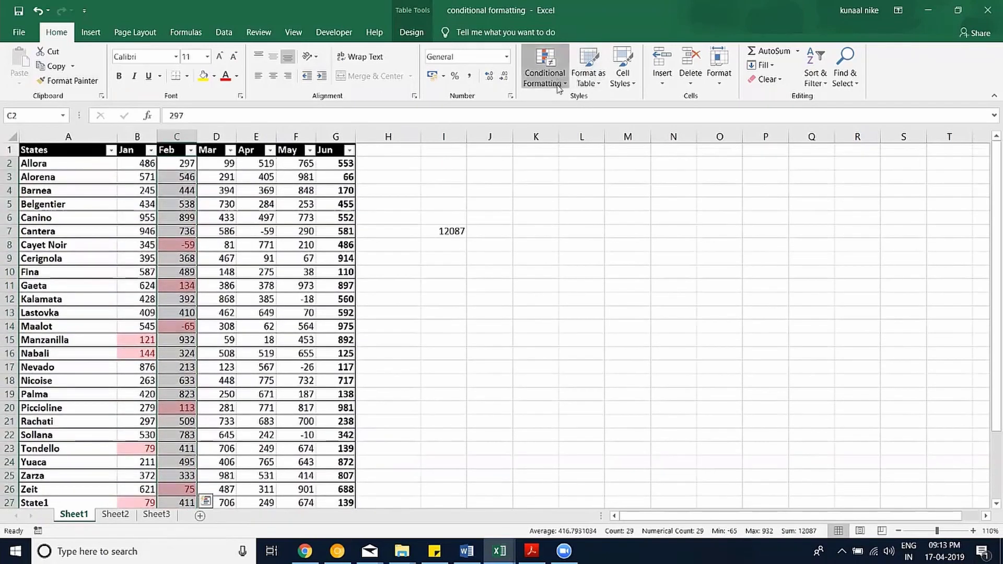
click(575, 270)
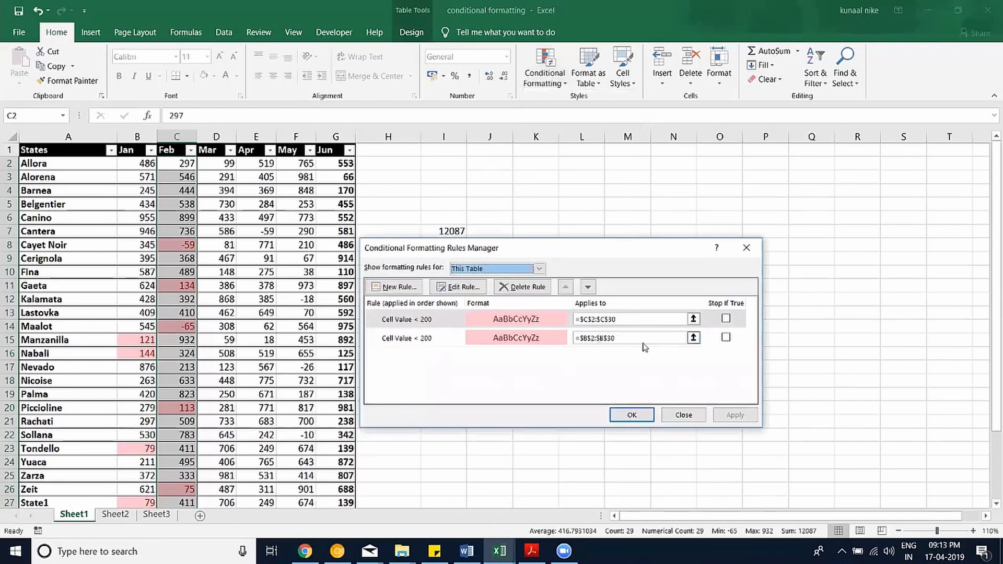
click(683, 415)
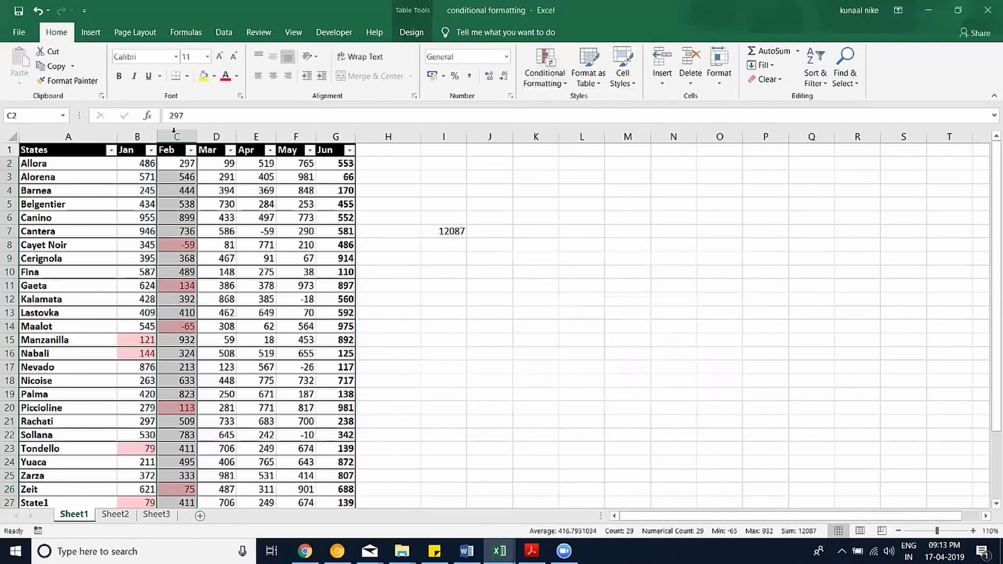
Copy the red highlighting across the Mar, Apr, May and Jun columns with Format Painter.
click(68, 80)
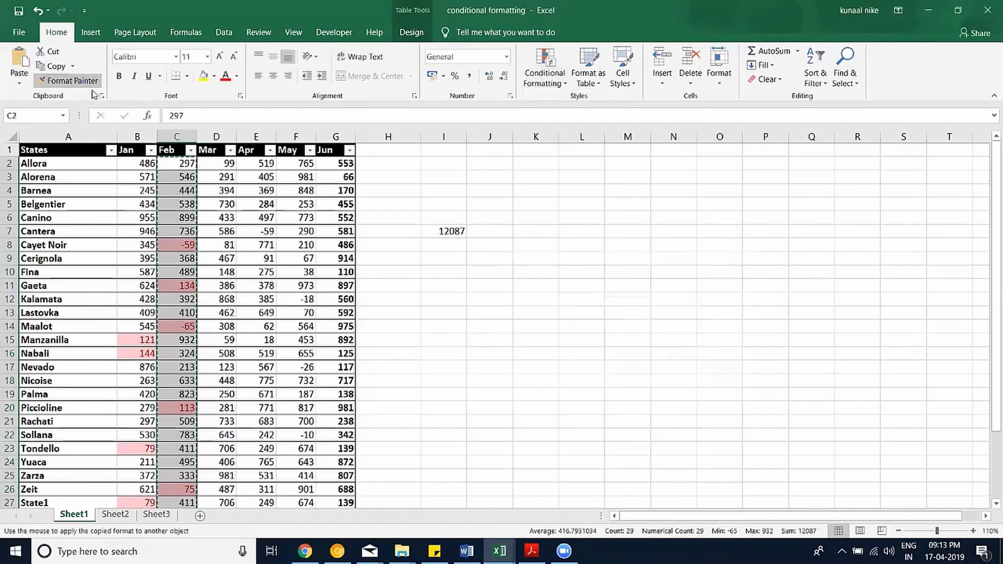
click(214, 166)
click(86, 82)
click(252, 168)
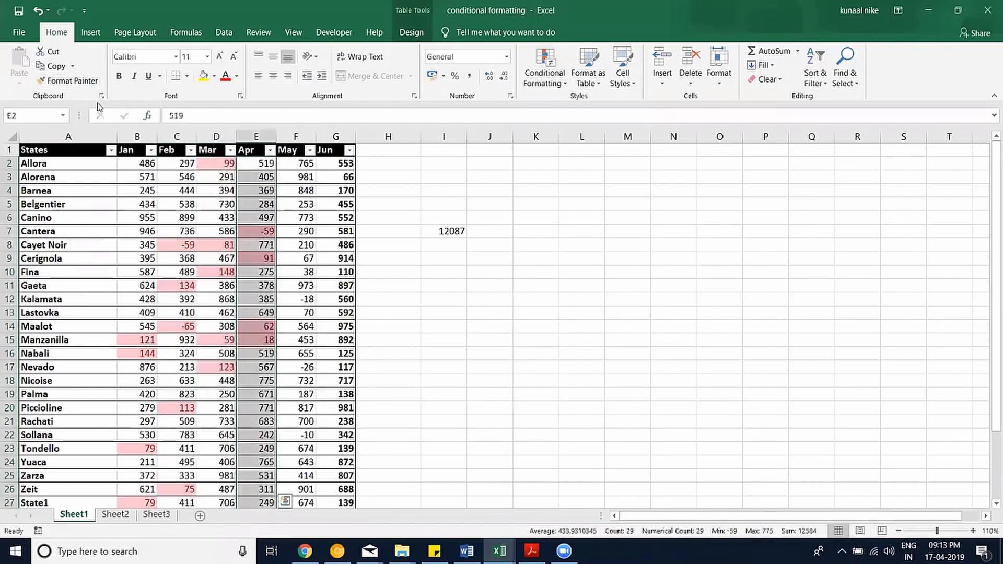
click(83, 81)
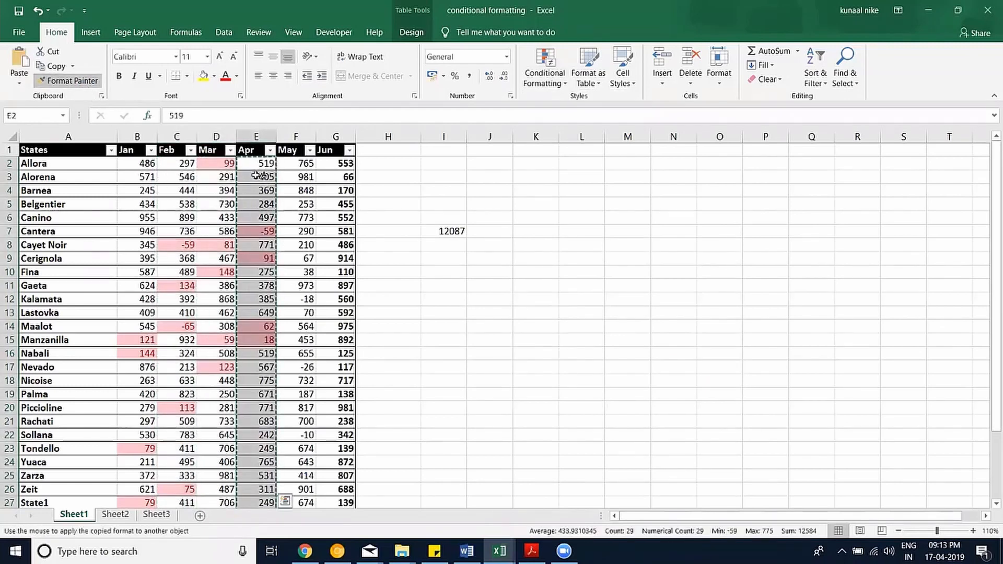
click(296, 164)
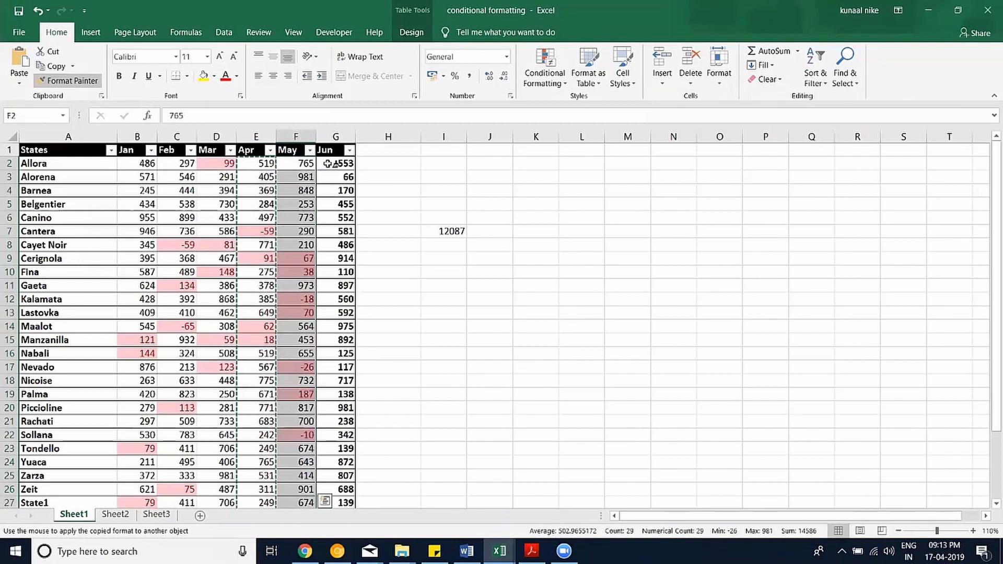
click(328, 164)
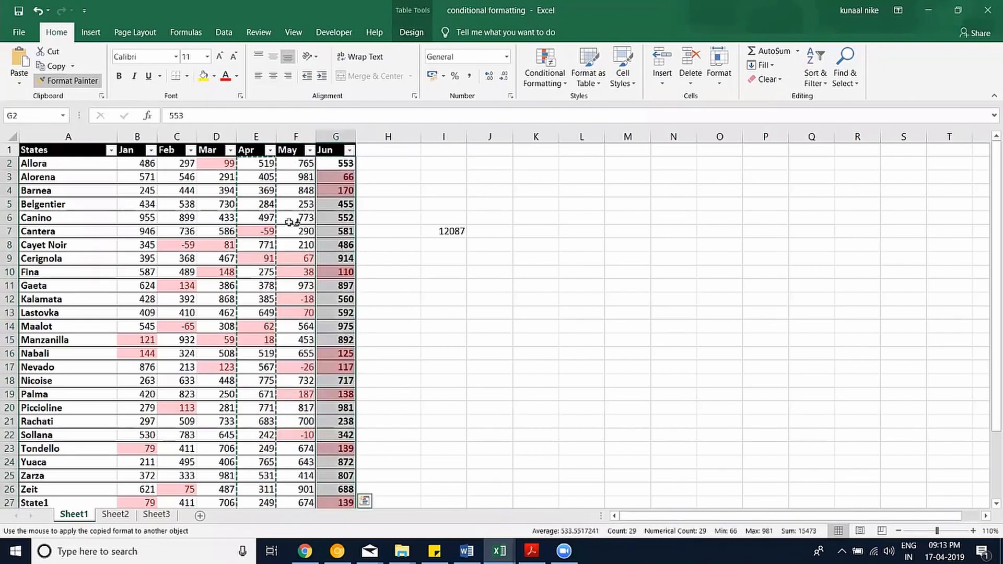
key(Escape)
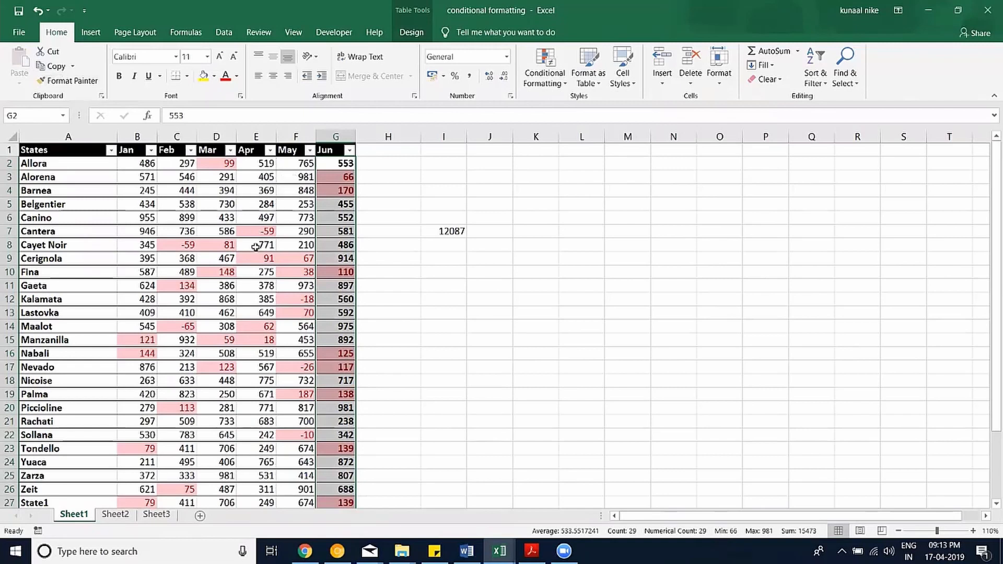
scroll(254, 272, down, 1)
scroll(256, 269, up, 1)
Apply the purple Accent4 cell style to the 12,087 total in I7.
click(636, 83)
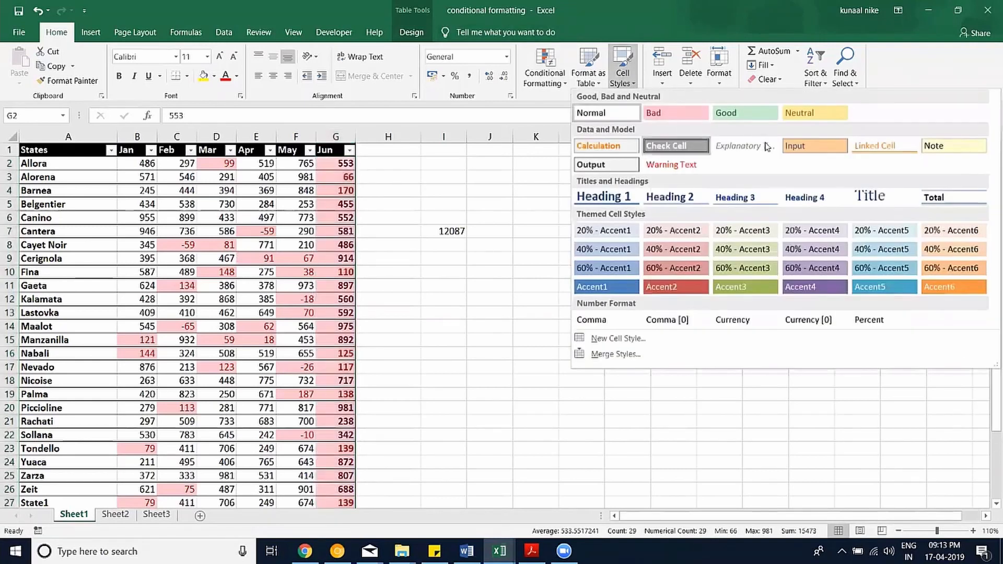
click(453, 232)
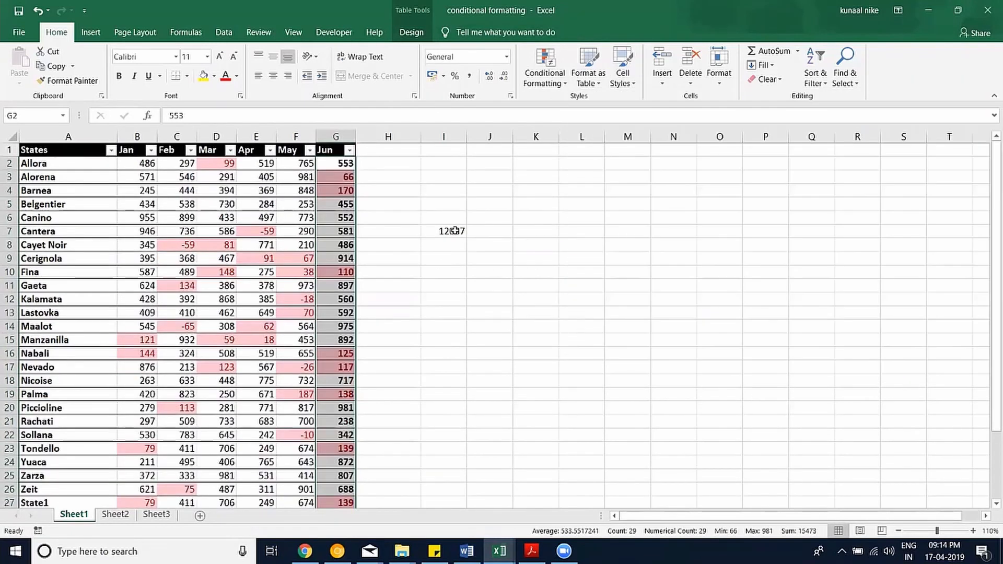
click(633, 83)
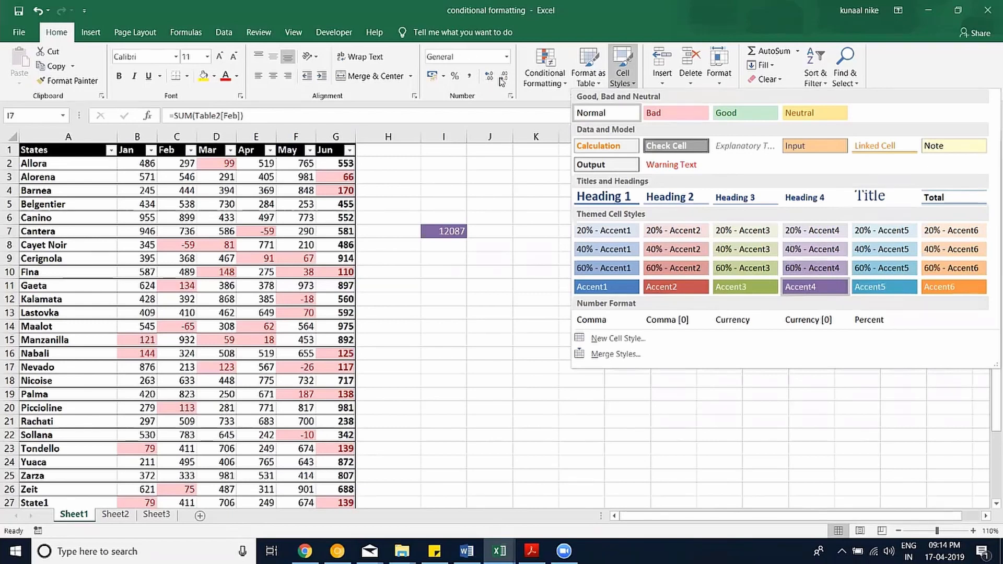
key(Escape)
Give I6 the 20% - Accent4 style and label it 'Total'.
click(462, 217)
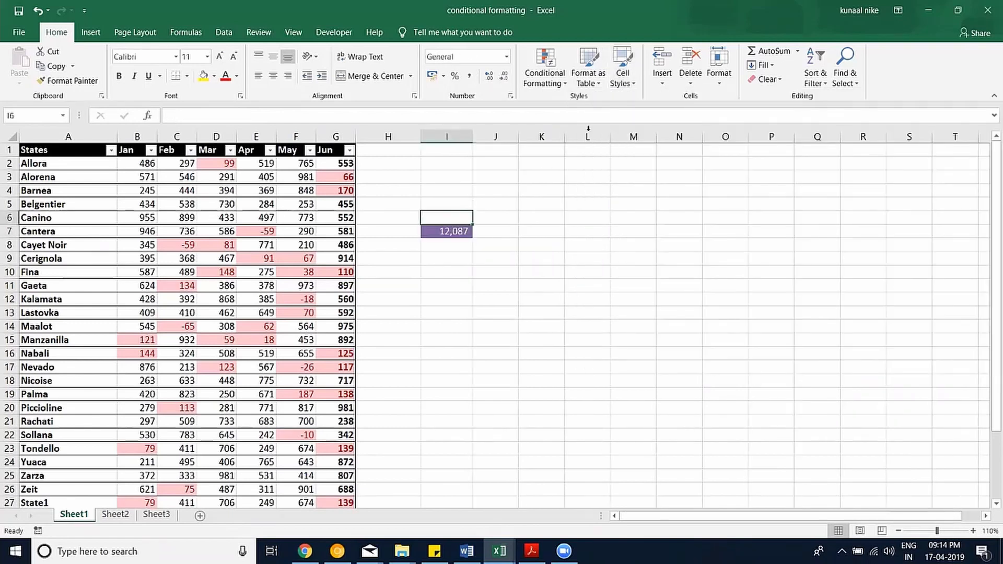
click(629, 84)
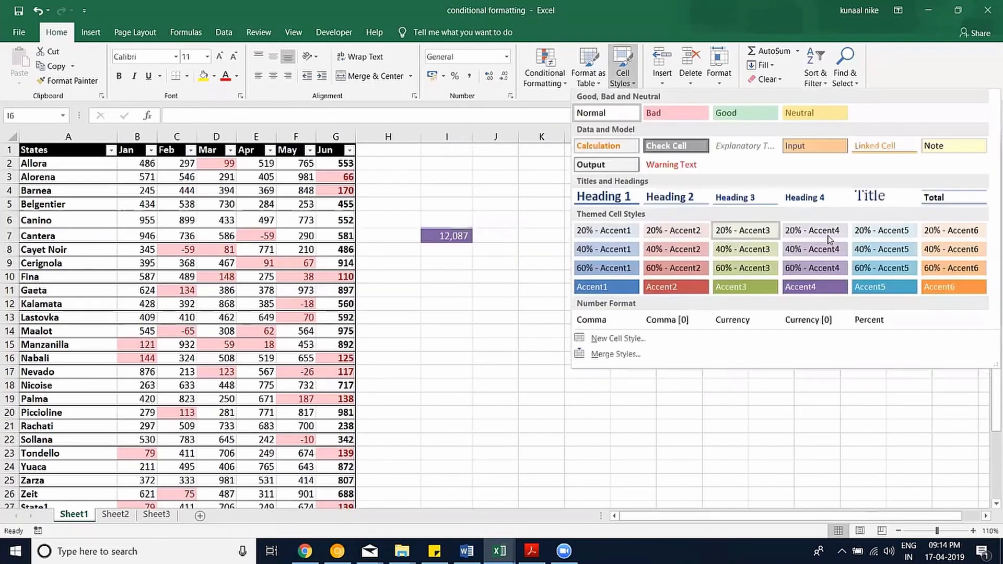
click(829, 240)
click(454, 231)
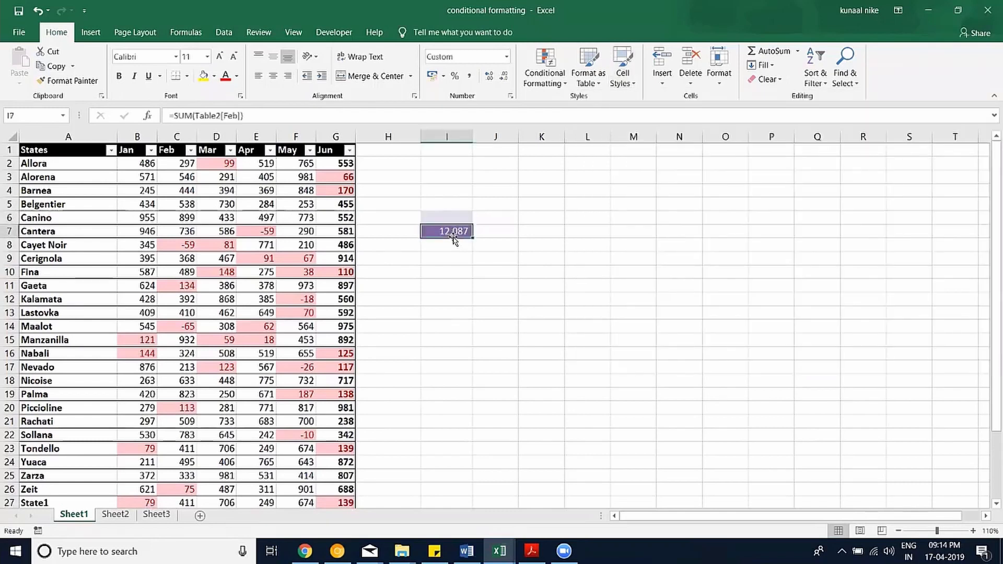
click(453, 219)
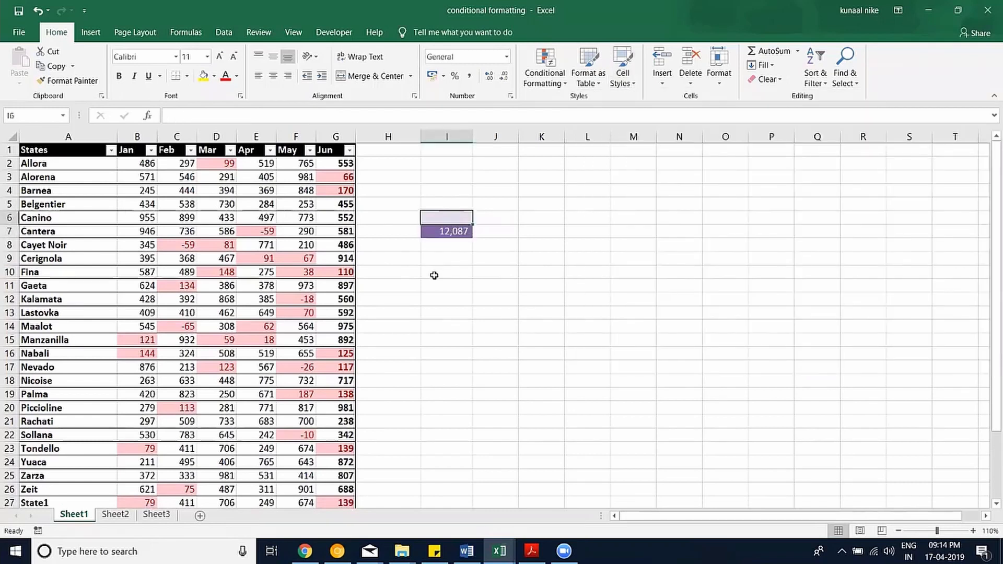
text(Total)
key(Return)
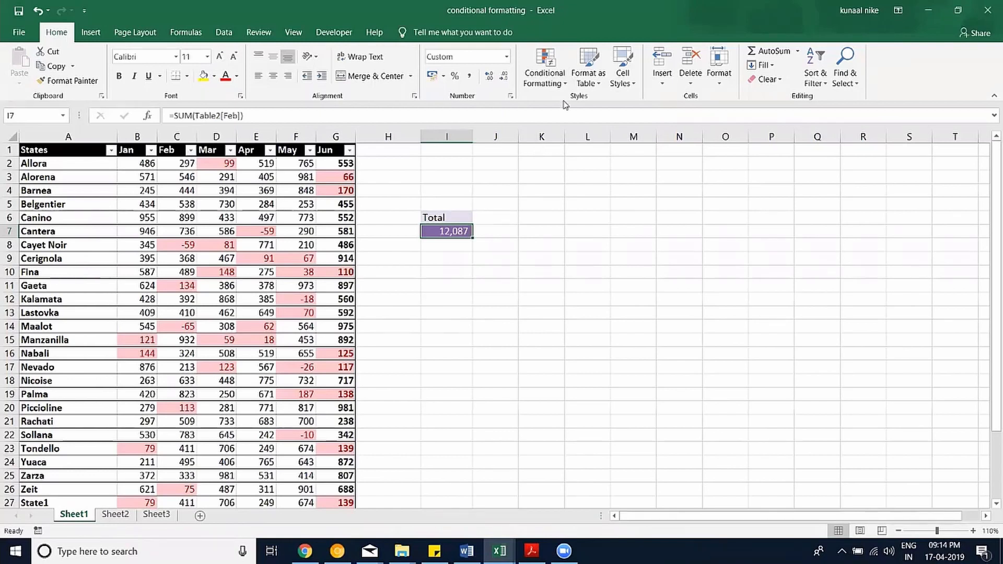
Look over the conditional formatting options without applying any.
click(557, 82)
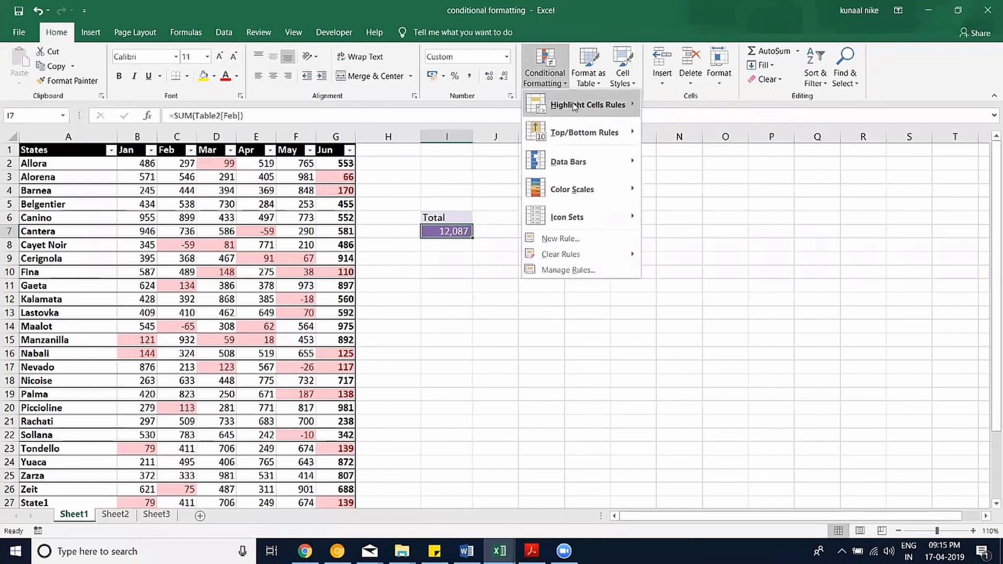
mouse_move(575, 104)
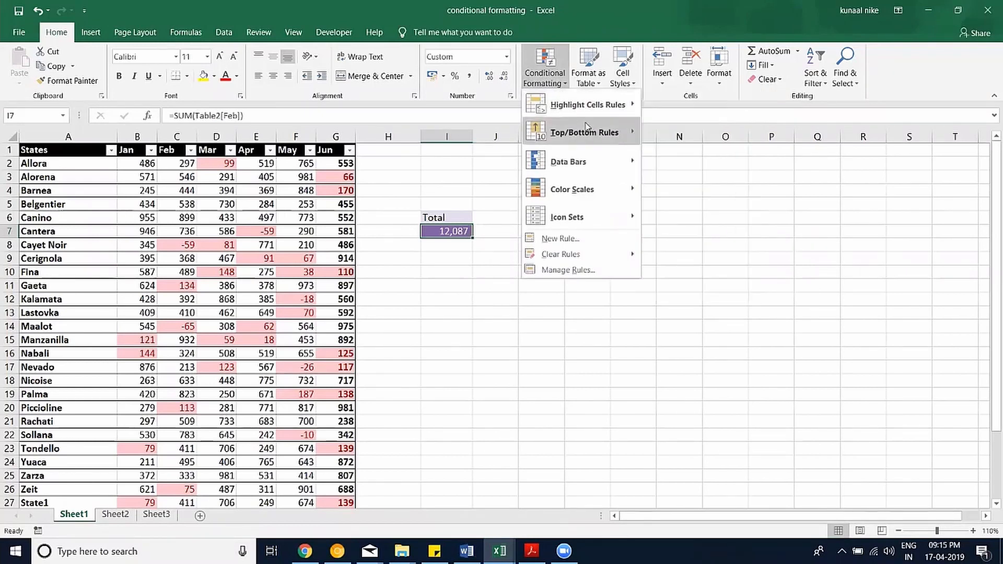
mouse_move(589, 126)
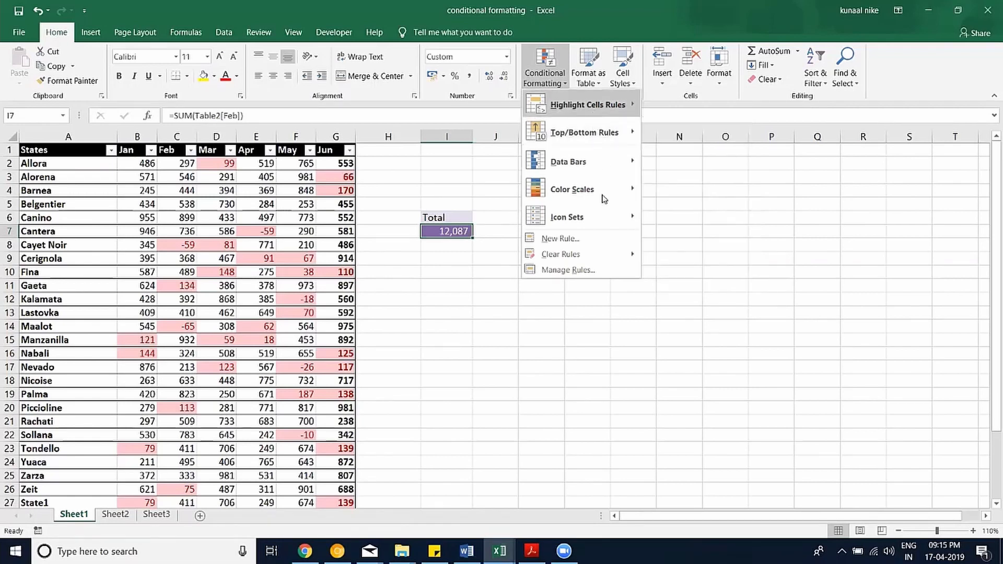
click(554, 79)
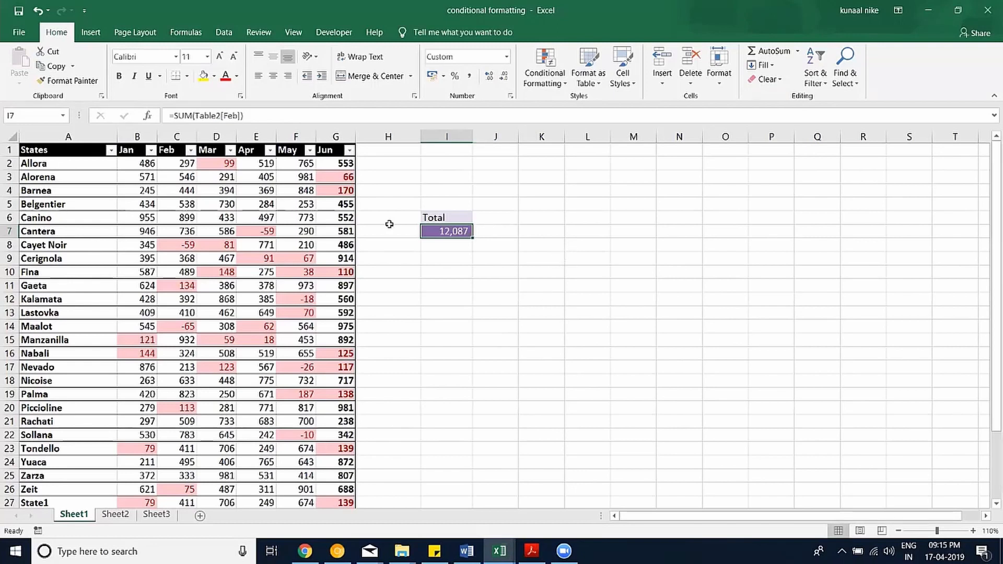
Select the Jan values B2:B30 in column B.
click(139, 162)
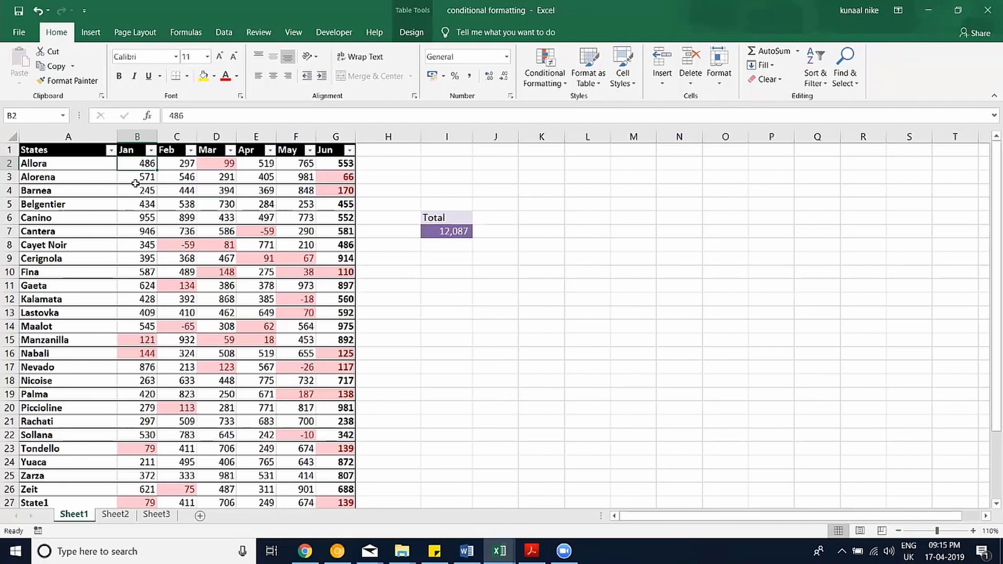
key(ctrl+shift+Down)
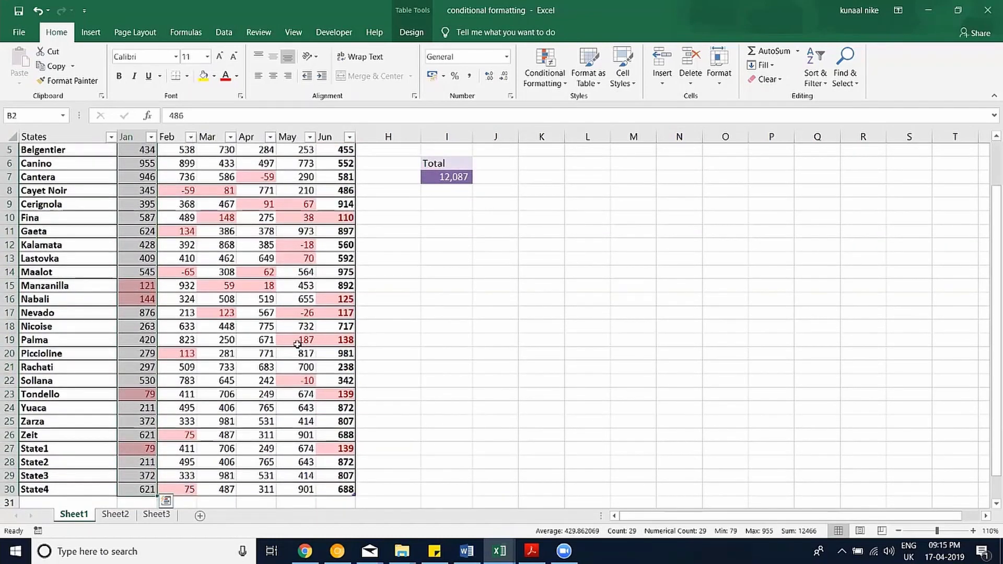
scroll(297, 344, up, 2)
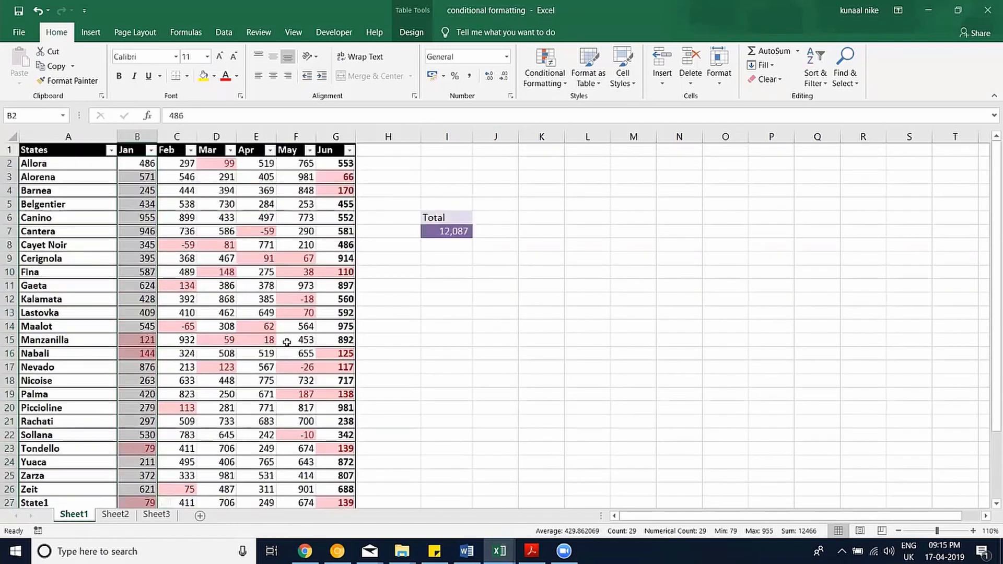
scroll(291, 343, down, 1)
scroll(189, 330, down, 3)
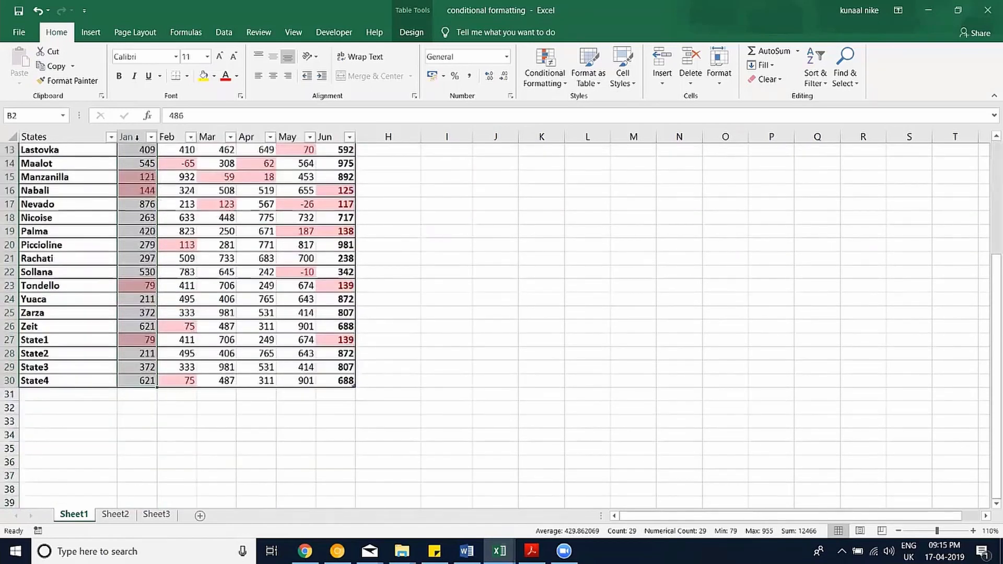
click(134, 137)
click(134, 137)
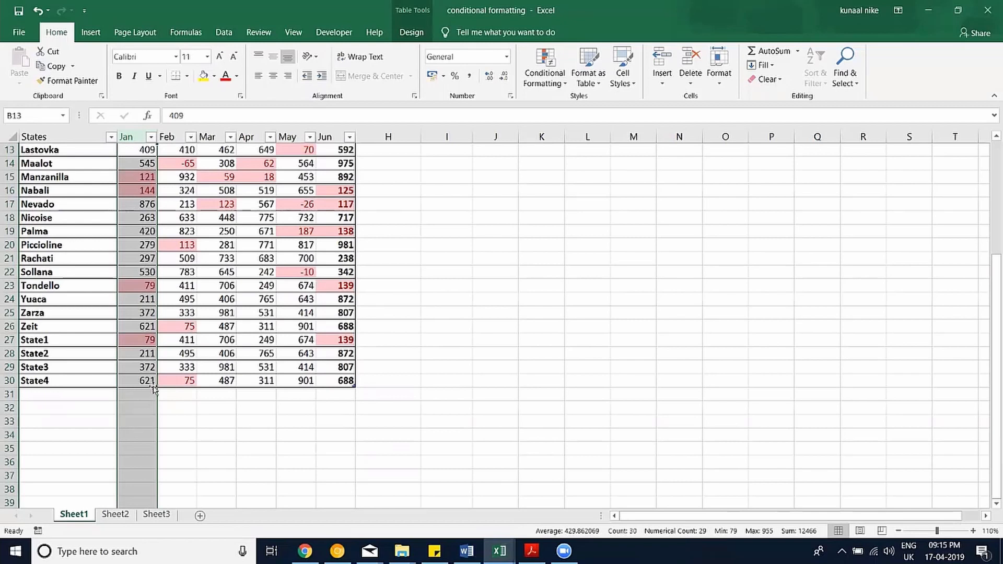
drag(142, 377, 147, 187)
scroll(115, 353, down, 4)
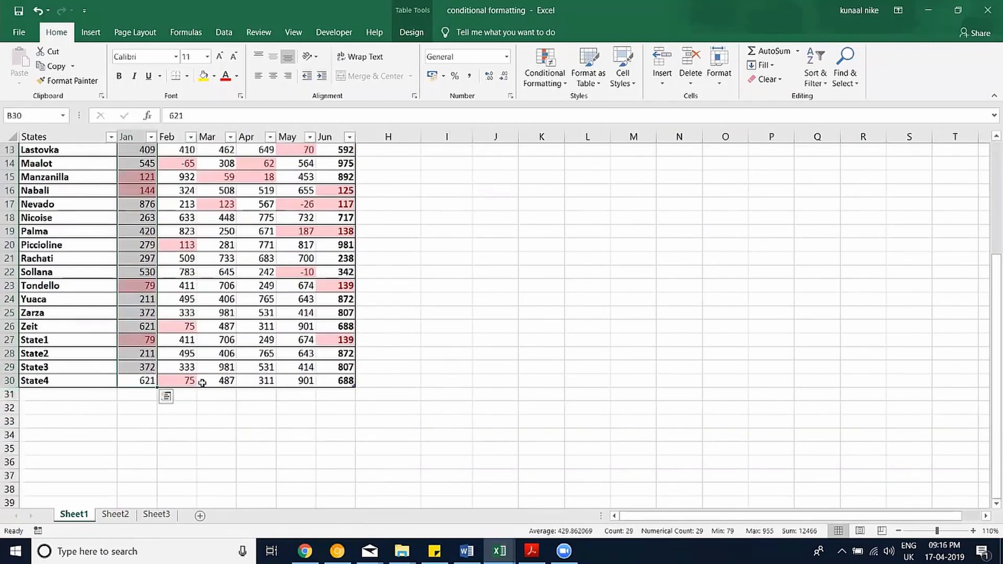
Enter 100 in the empty cell B34 below the table.
click(141, 437)
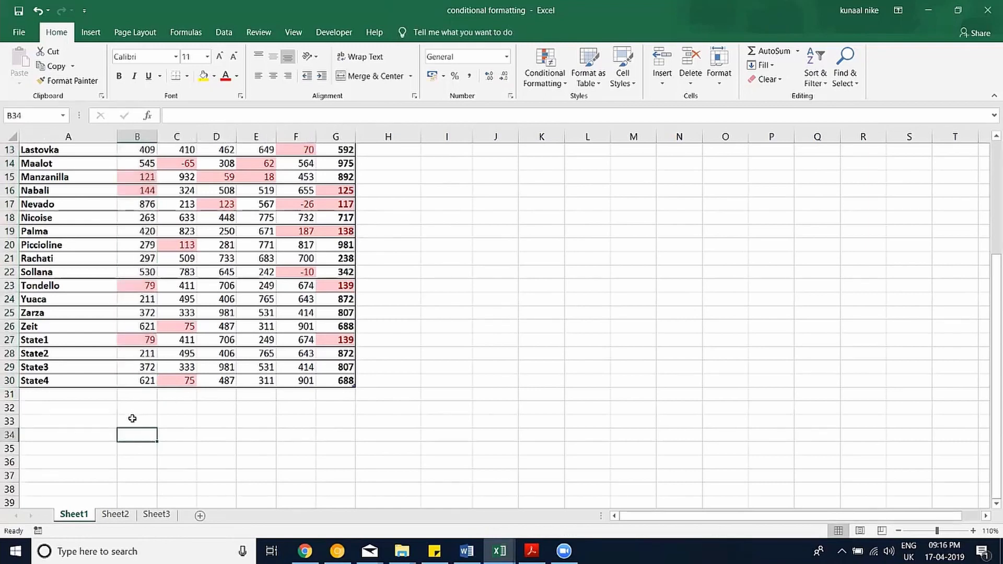
text(100)
key(Return)
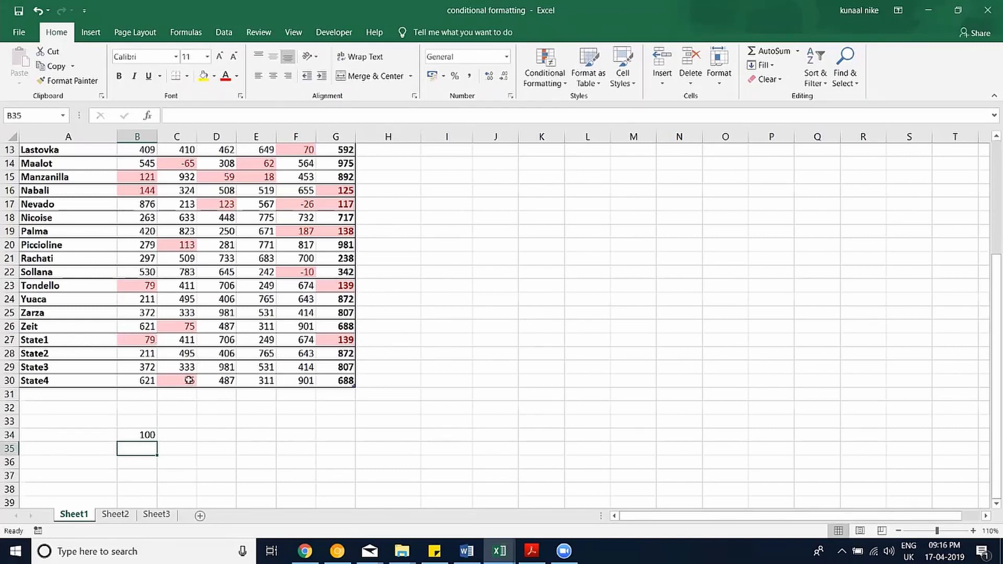
key(alt+Tab)
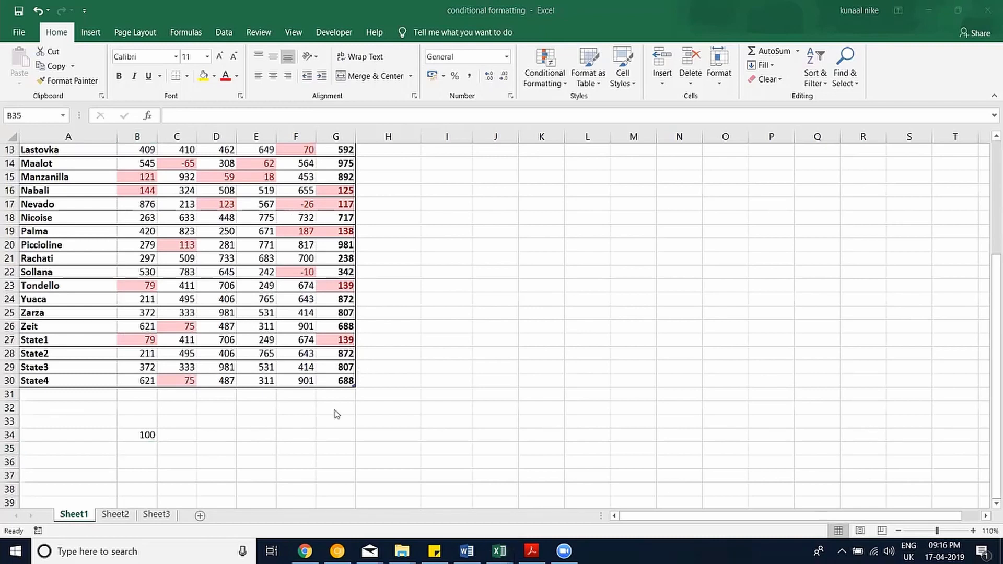
key(alt+Tab)
click(149, 434)
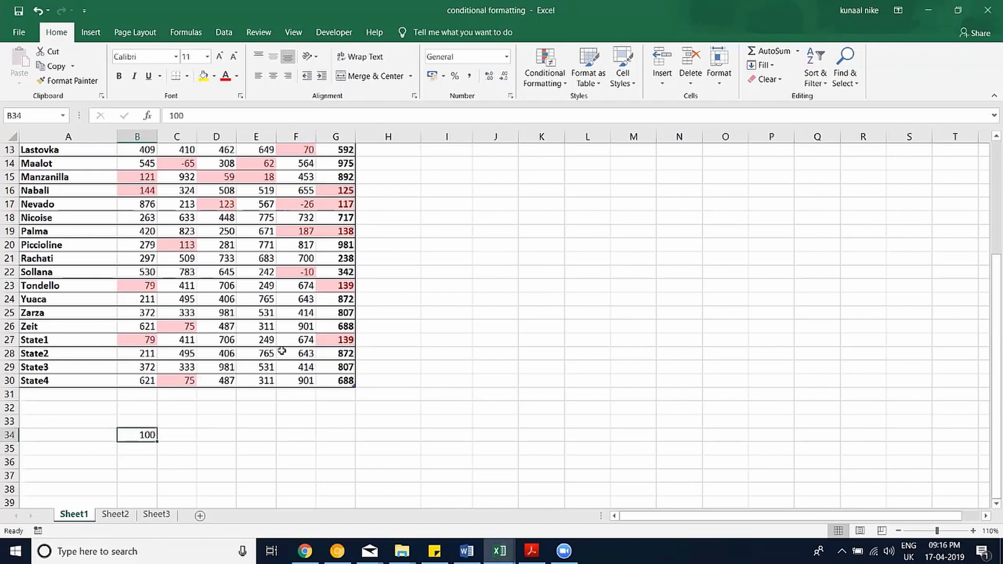
scroll(373, 308, up, 4)
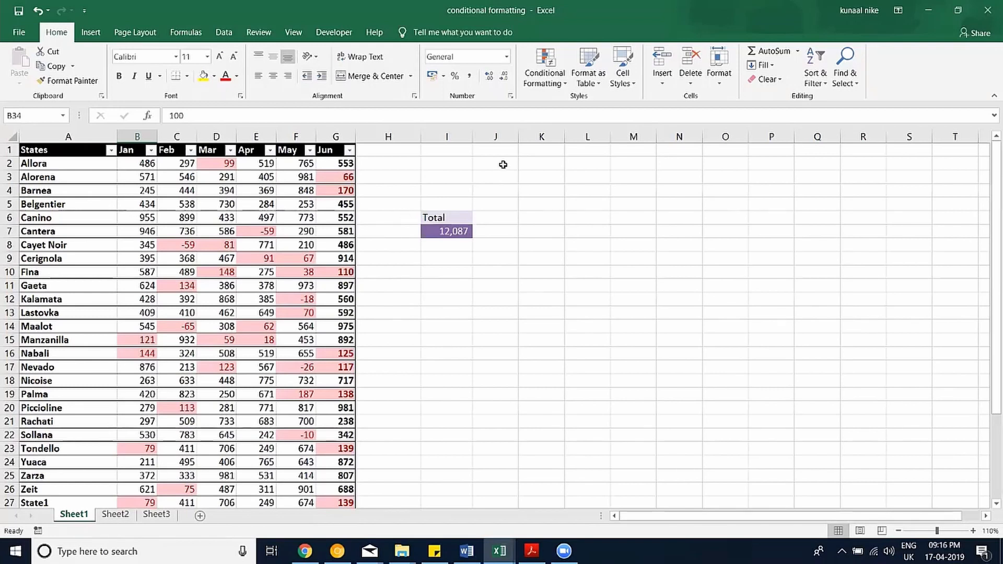
click(721, 79)
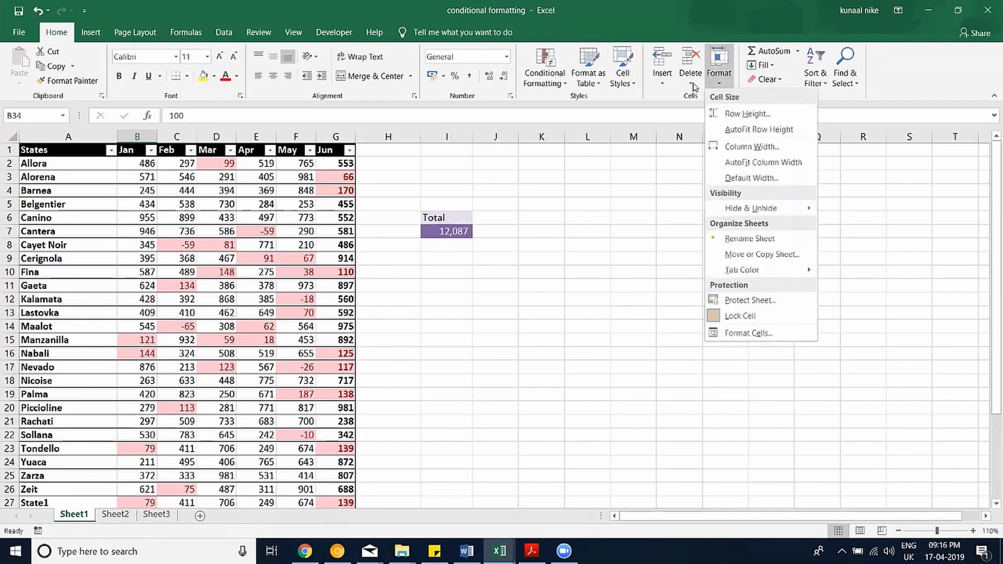
click(693, 84)
click(662, 84)
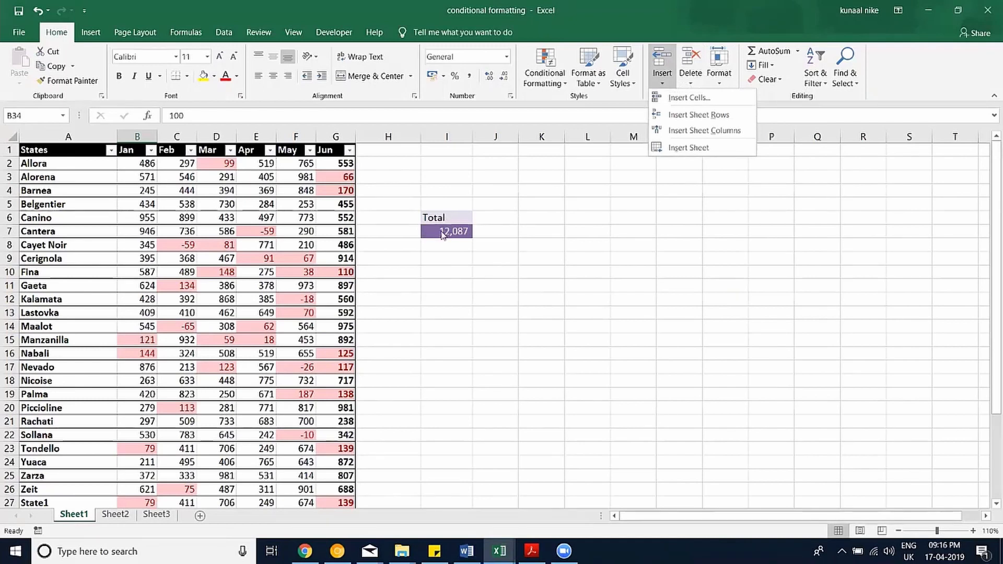
click(435, 251)
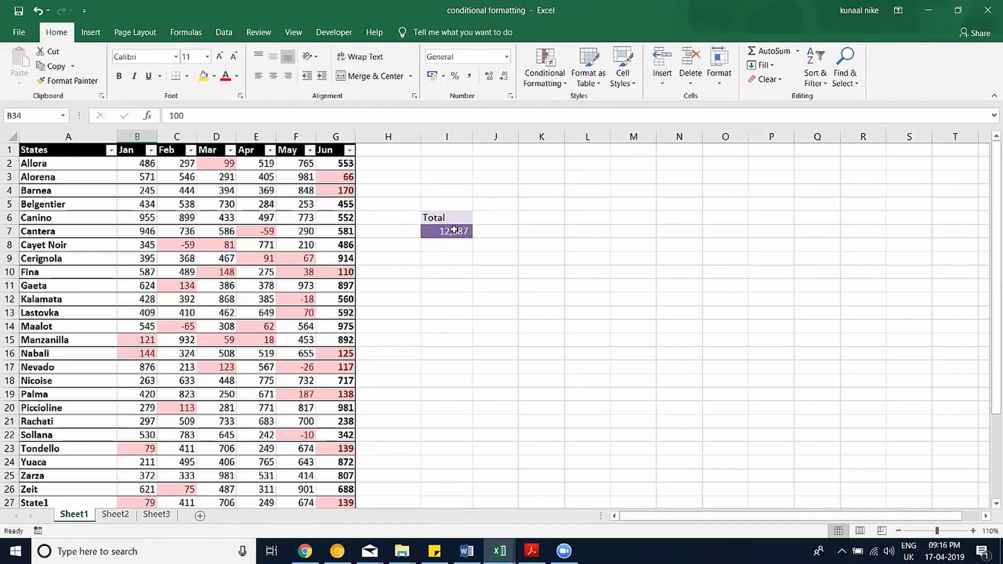
drag(456, 220, 455, 231)
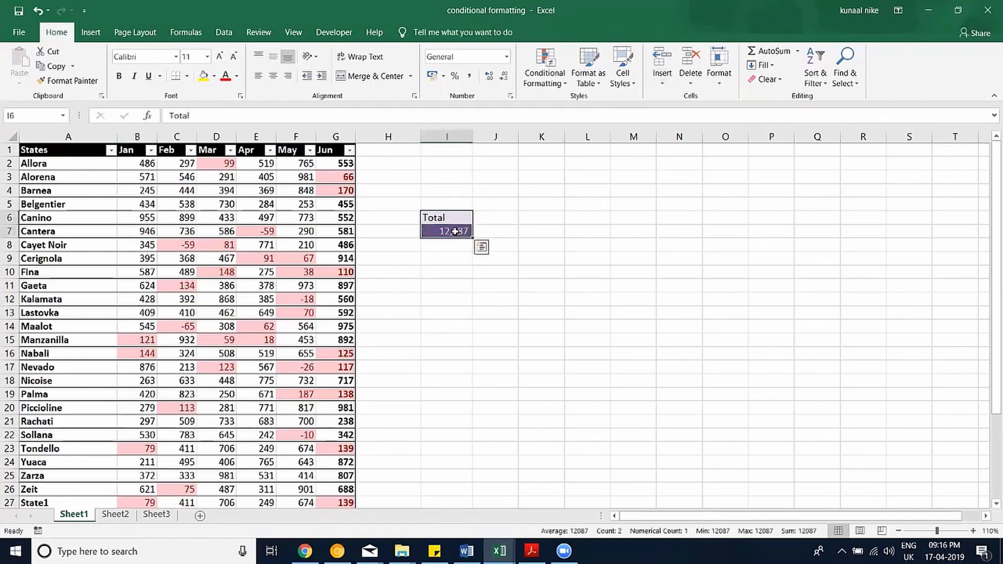
right_click(457, 233)
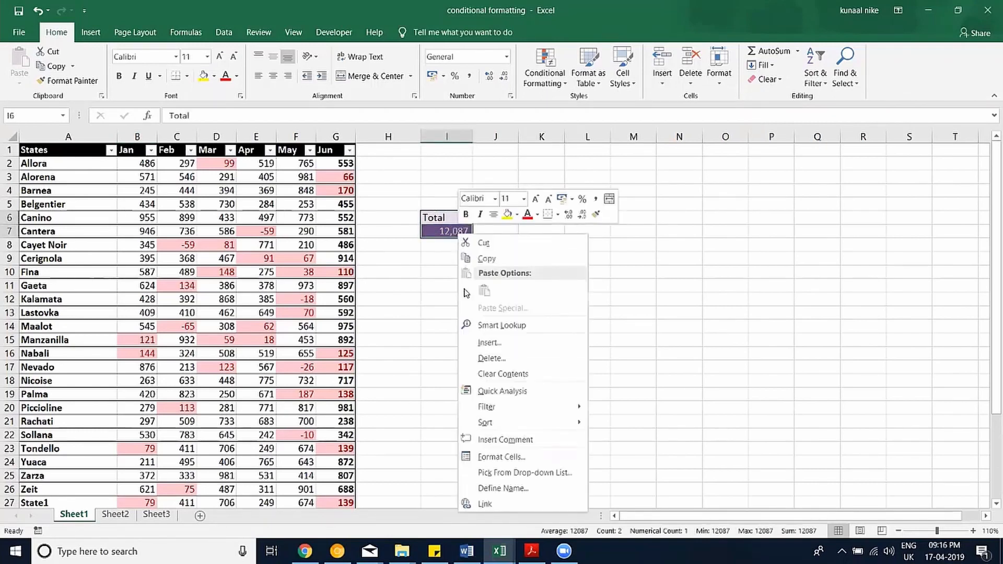
click(494, 359)
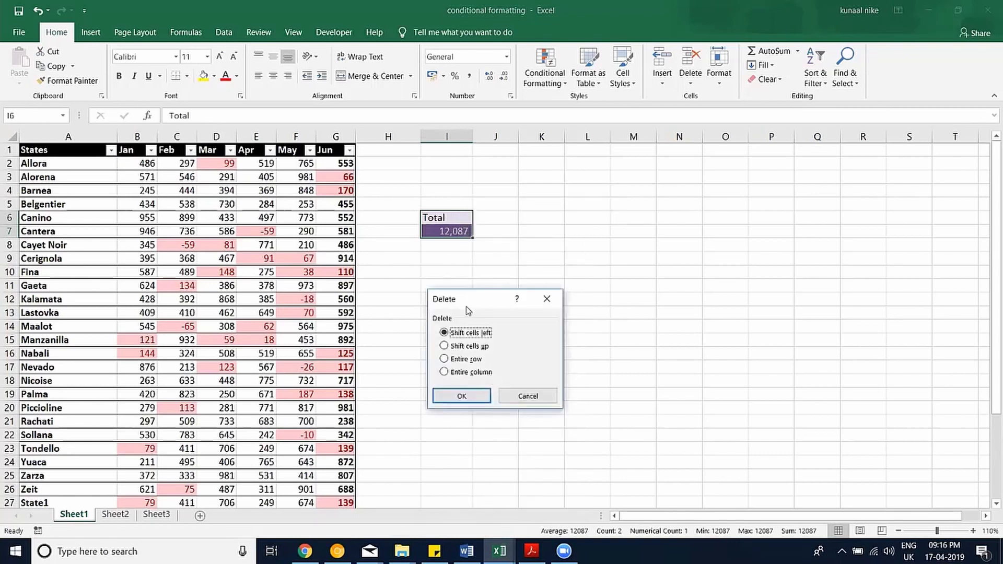
drag(470, 303, 528, 197)
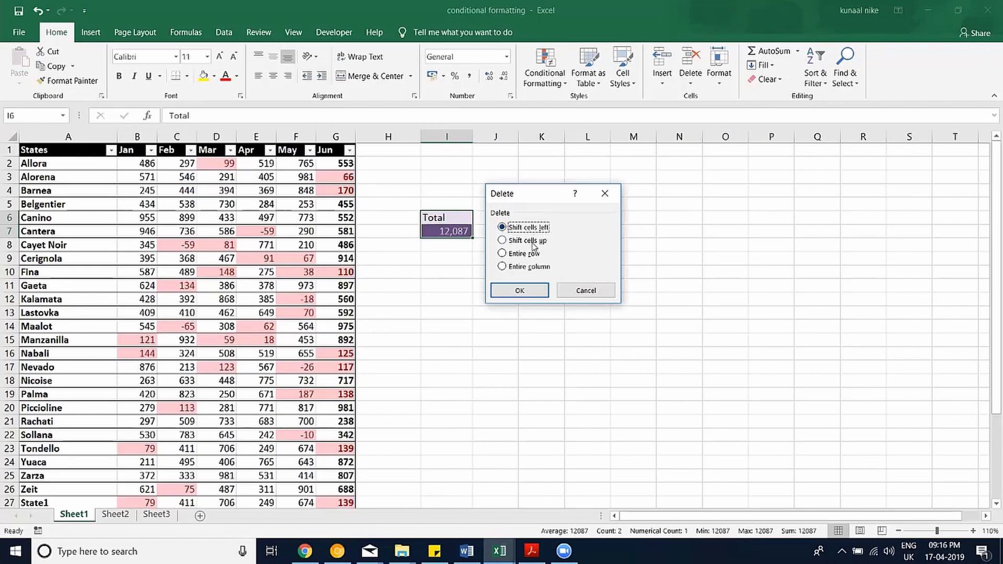
click(519, 255)
click(519, 290)
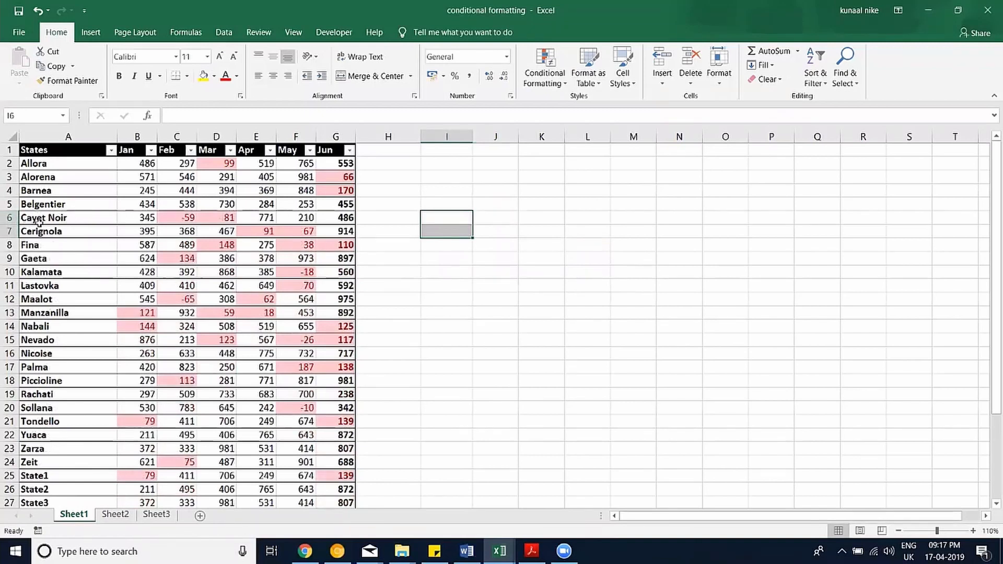
key(ctrl+z)
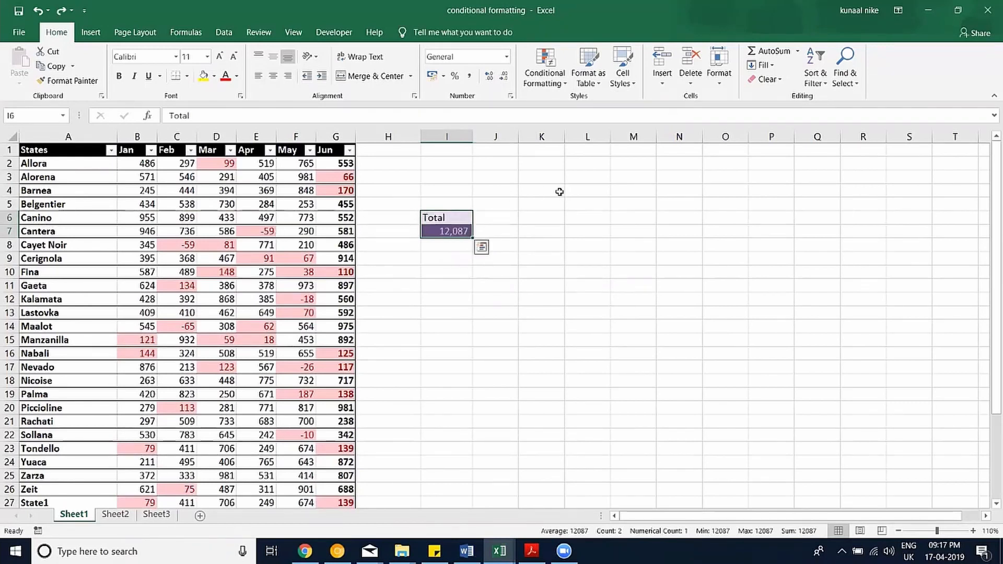
Delete the Total cells shifting neighbours left, then undo the deletion.
right_click(439, 228)
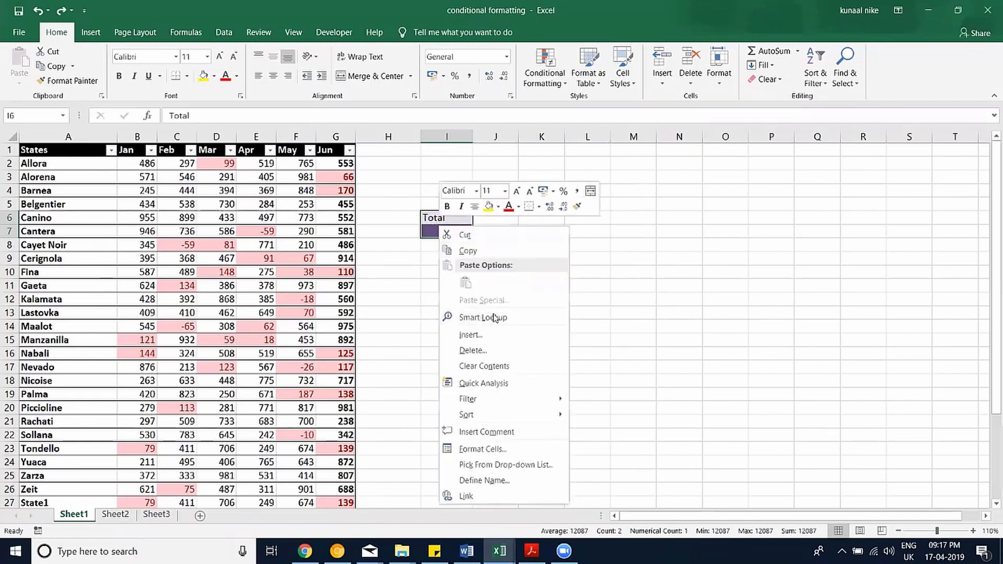
click(473, 351)
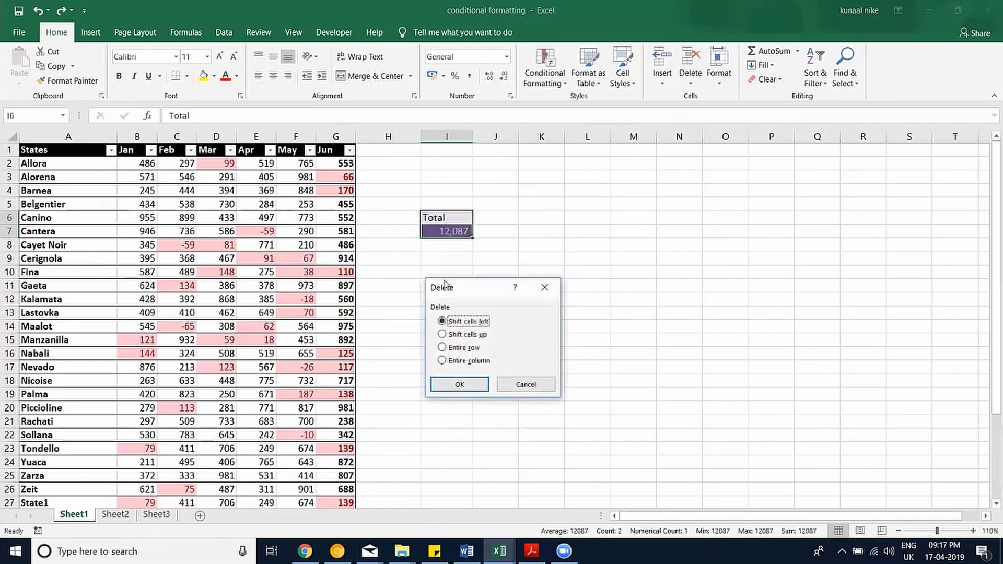
drag(452, 291, 522, 186)
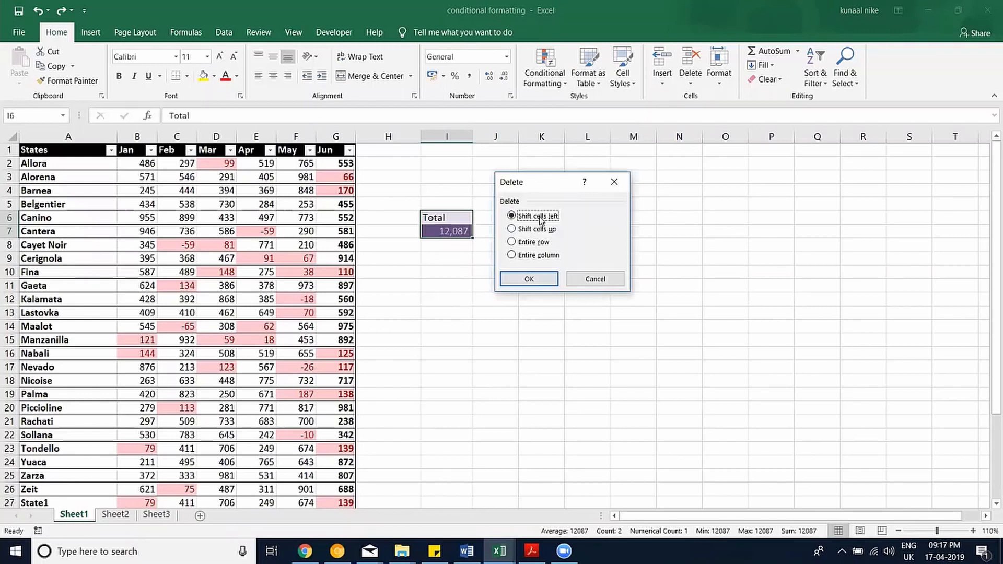
click(542, 283)
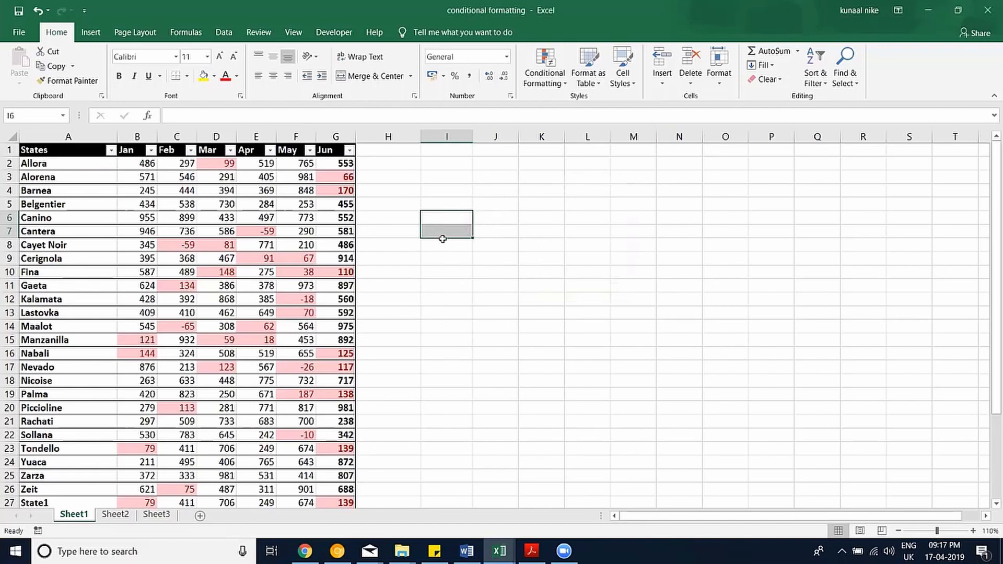
key(ctrl+z)
Enter 'UP' as a marker in cell I12.
click(453, 302)
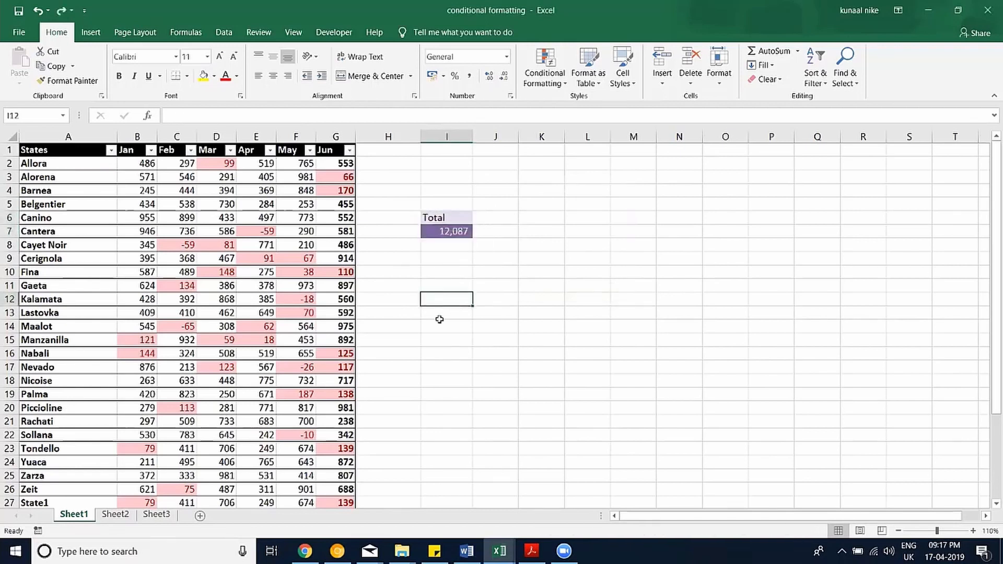
text(UP)
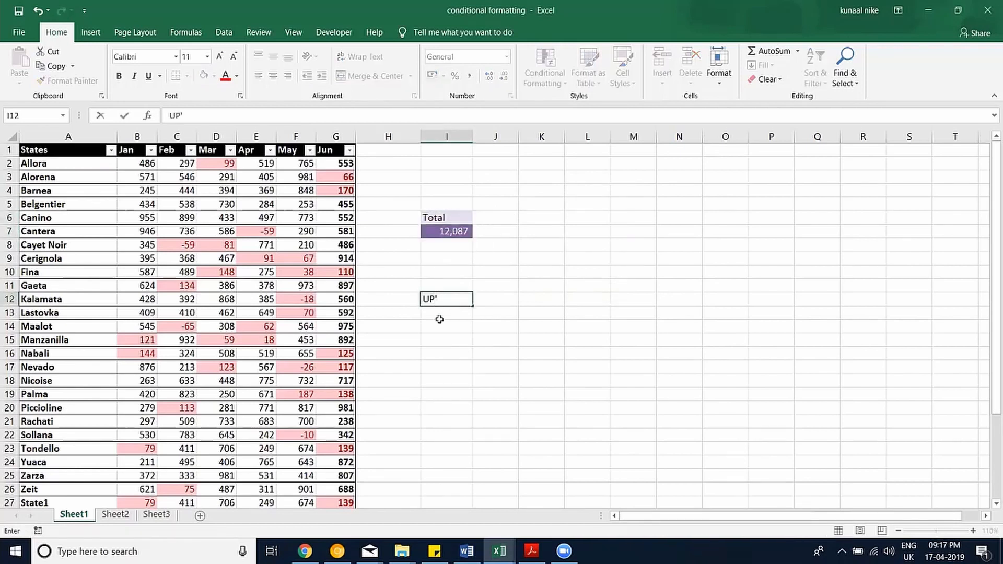
key(Return)
Delete the Total and 12,087 cells shifting cells up, then undo it.
drag(453, 218, 453, 231)
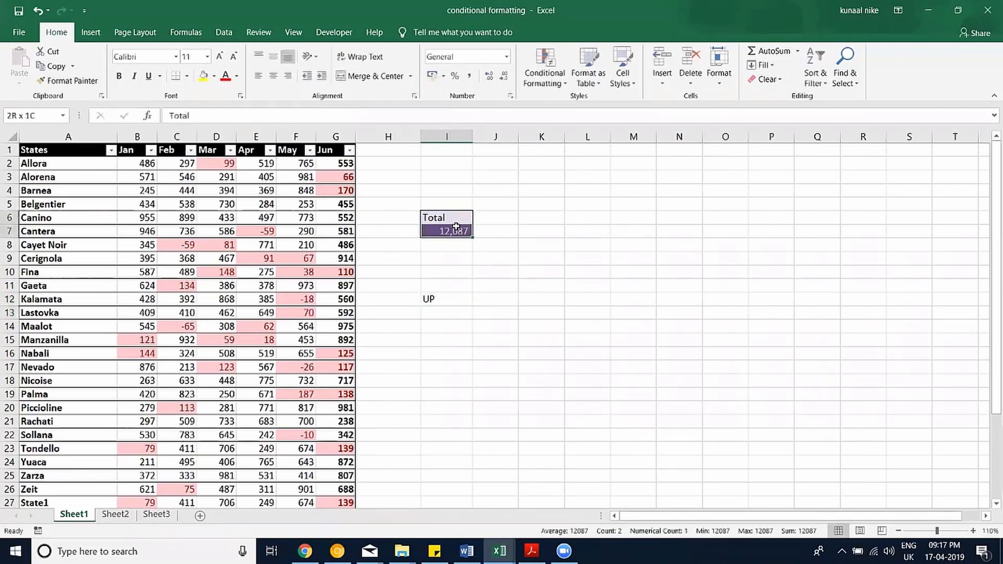
right_click(456, 228)
click(510, 354)
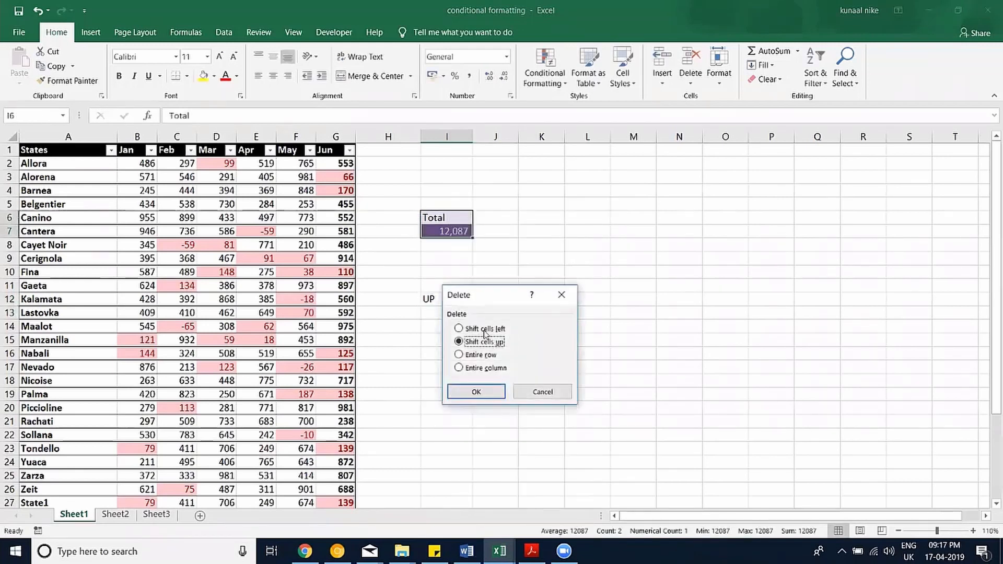
click(476, 392)
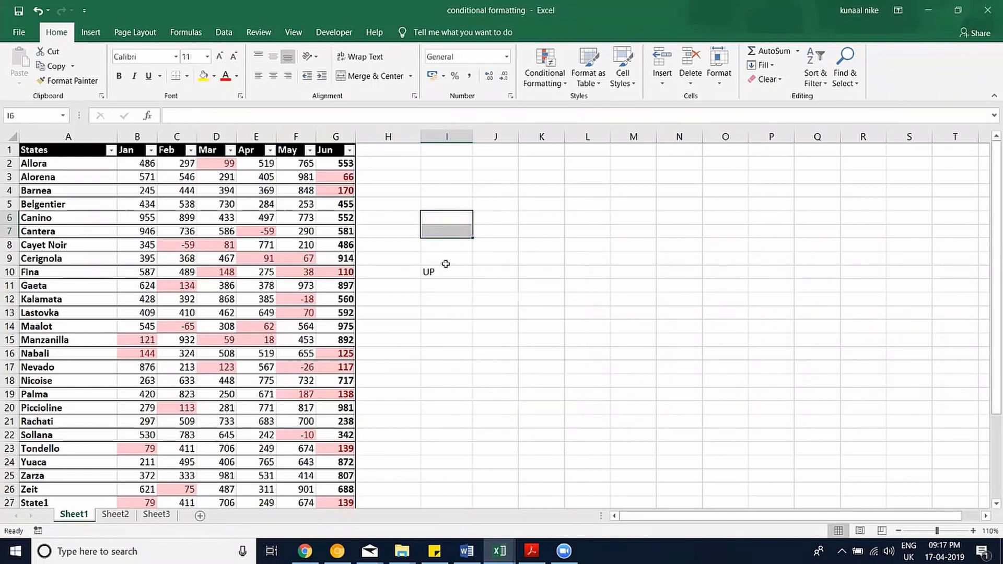
key(ctrl+z)
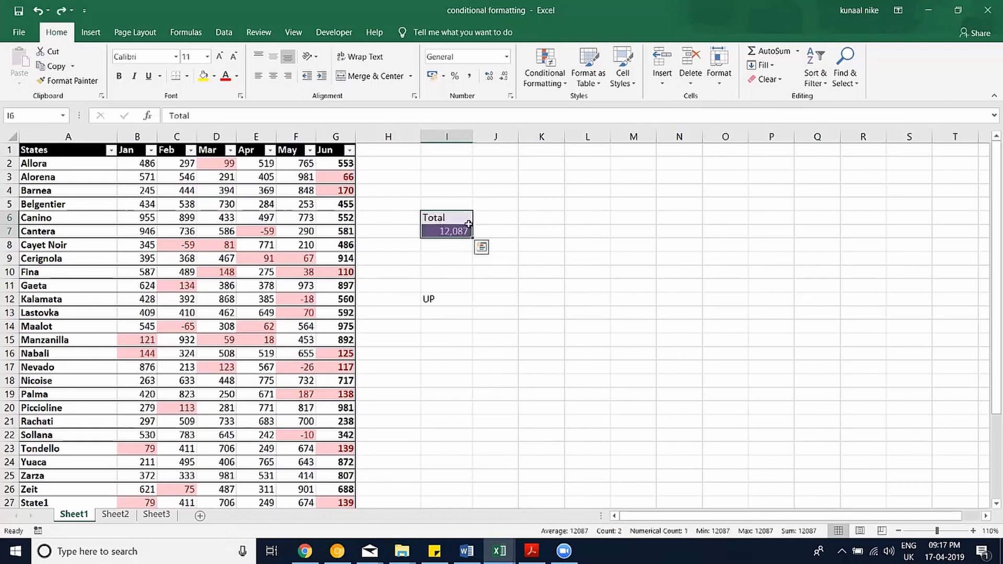
Enter 'left' as a marker in cell L6.
click(587, 217)
text(left)
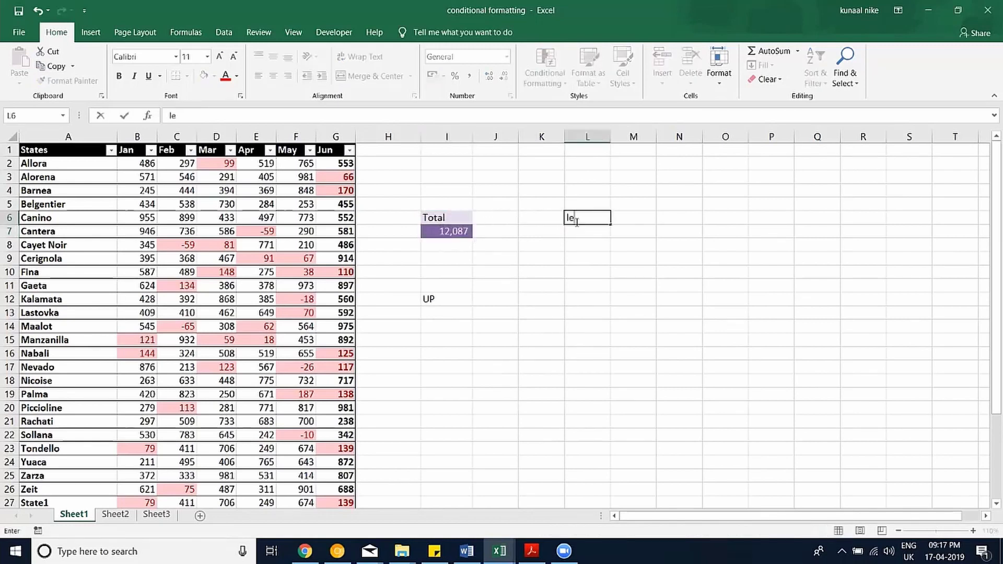
key(Return)
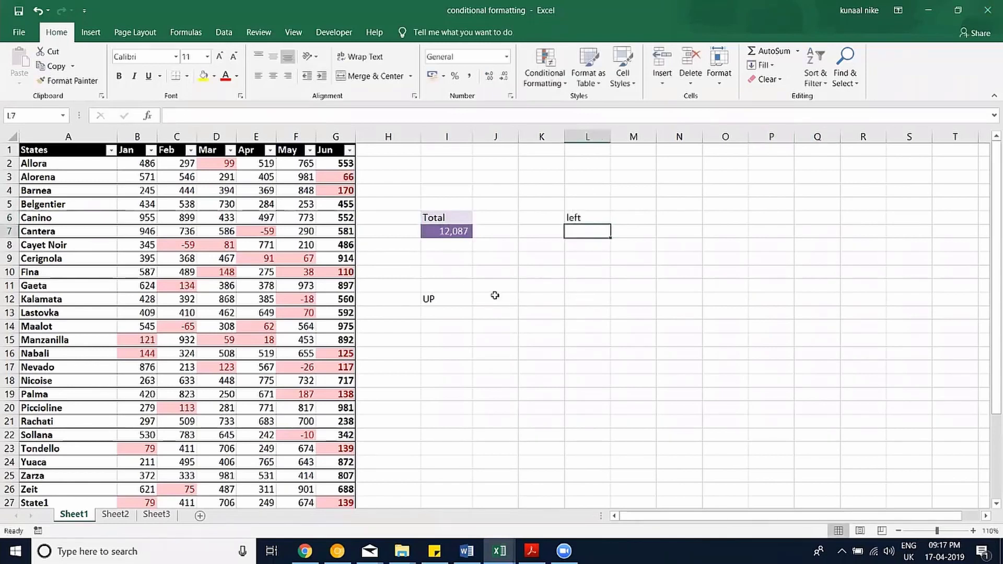
Delete I5:I7 shifting cells left, then undo to restore the Total block.
drag(453, 209, 450, 233)
right_click(445, 218)
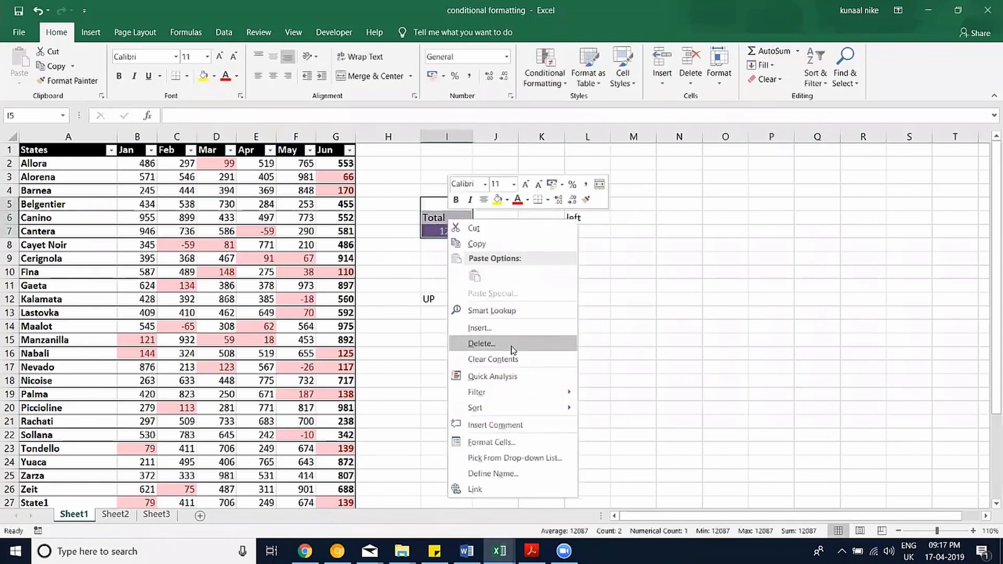
click(481, 343)
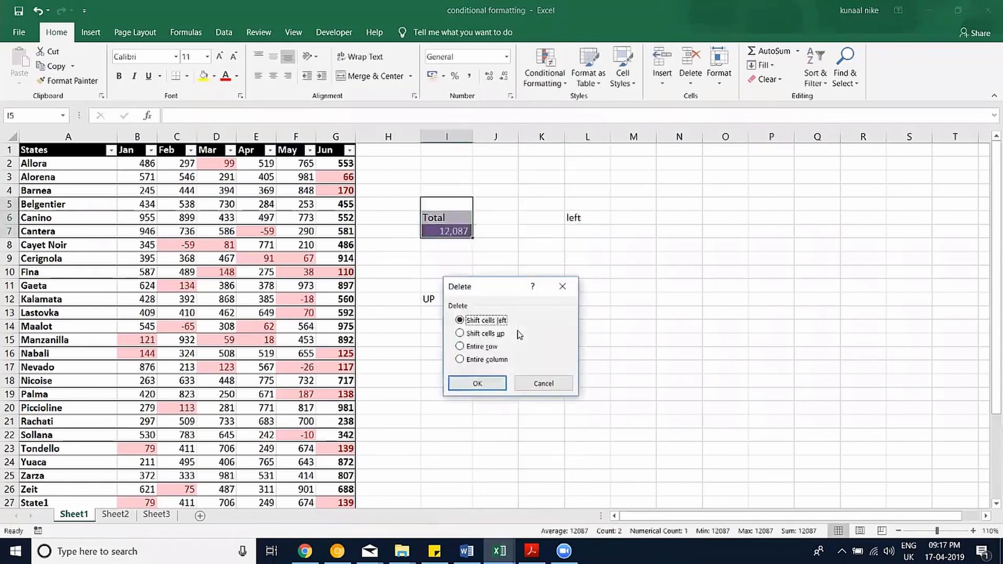
click(477, 384)
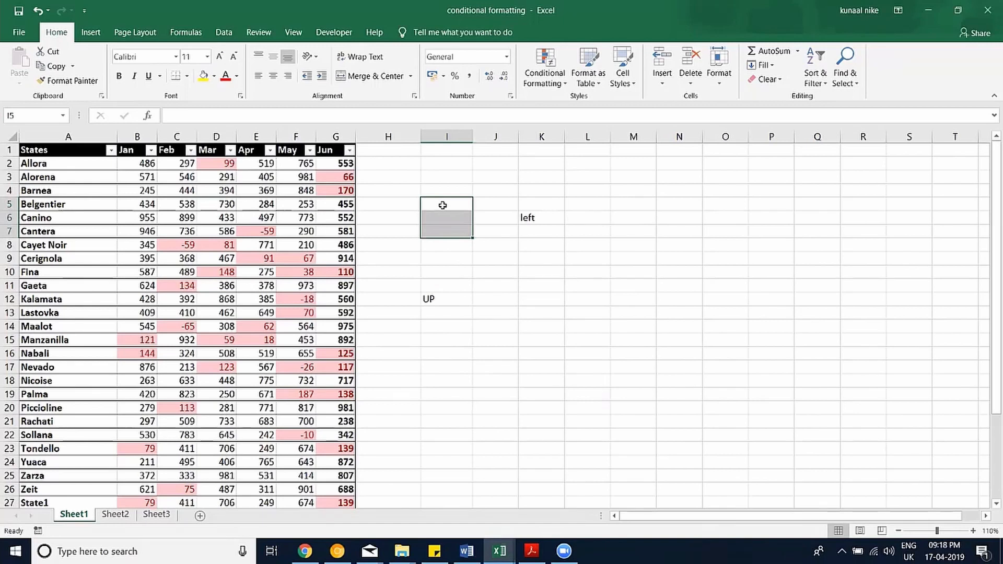
key(ctrl+z)
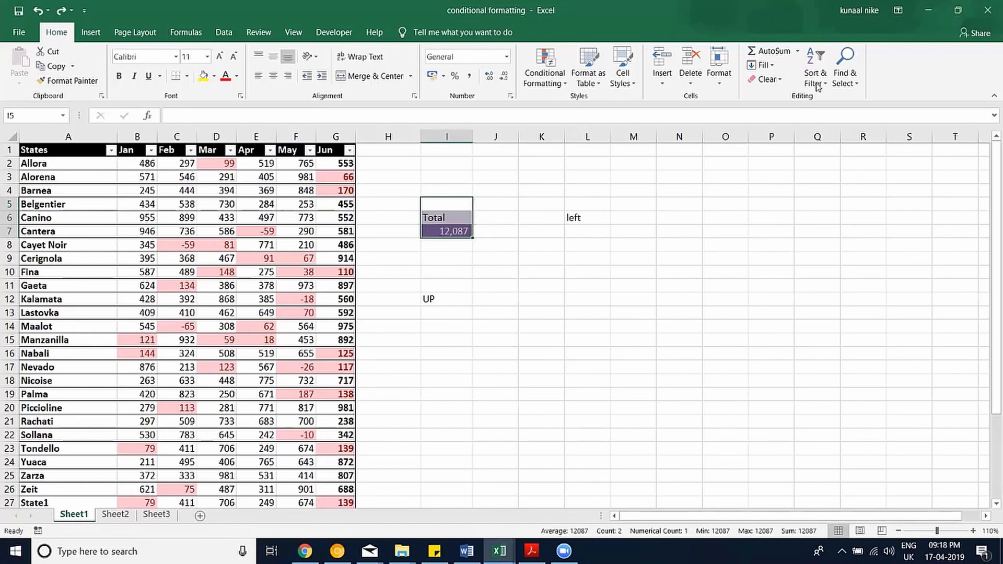
Clear All on the Total cells and delete the UP and left markers in I6:L18.
click(768, 79)
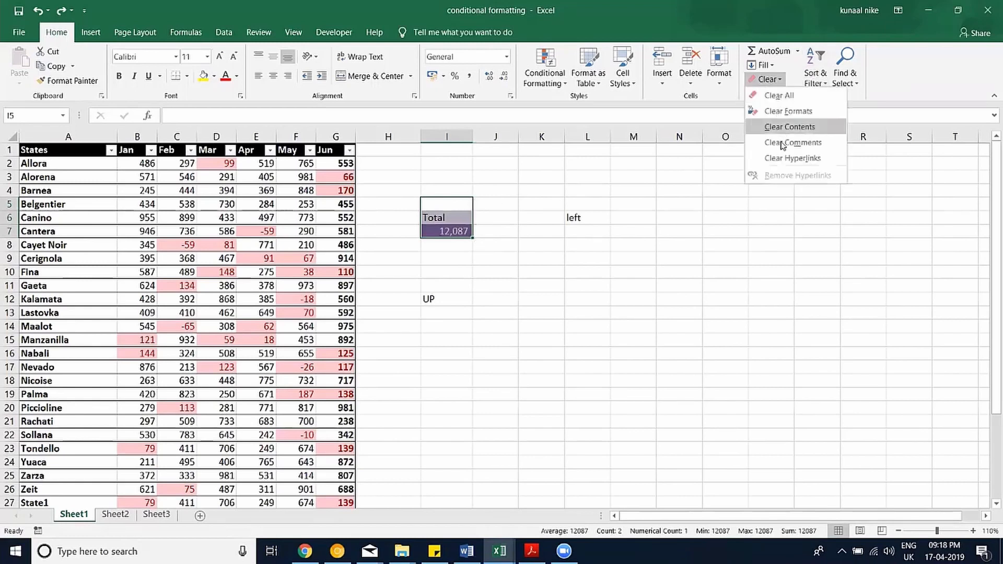
click(811, 99)
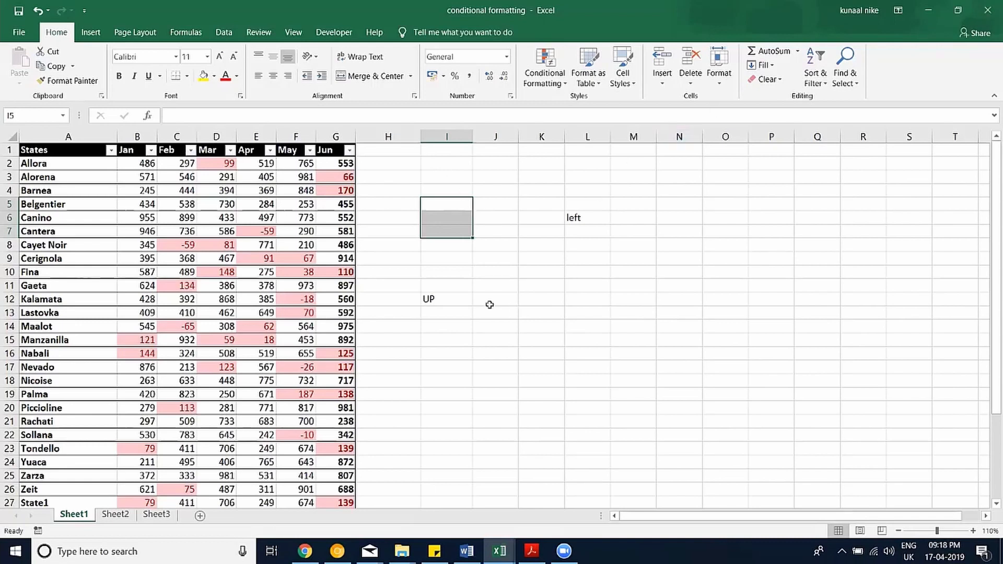
drag(438, 211, 573, 384)
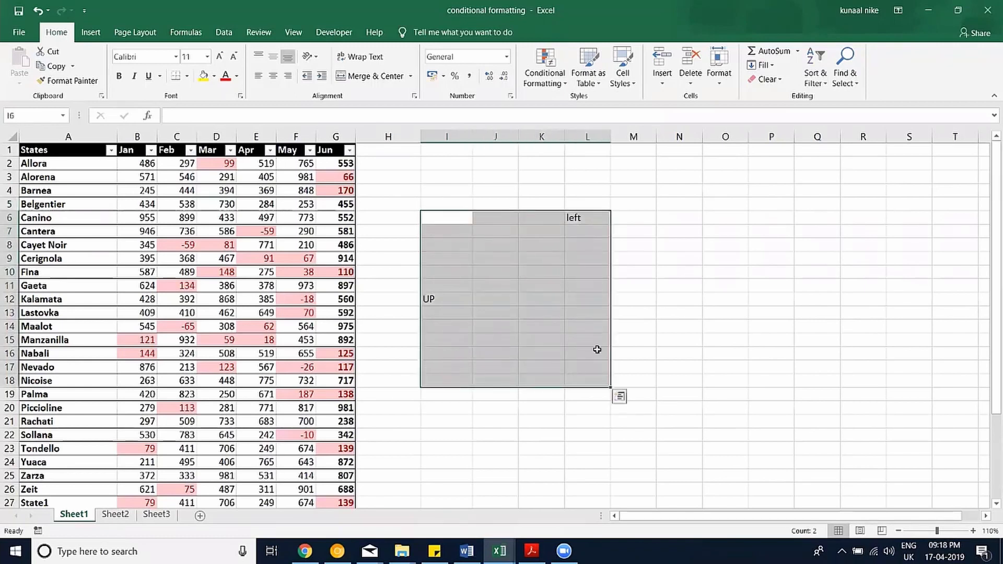
key(Delete)
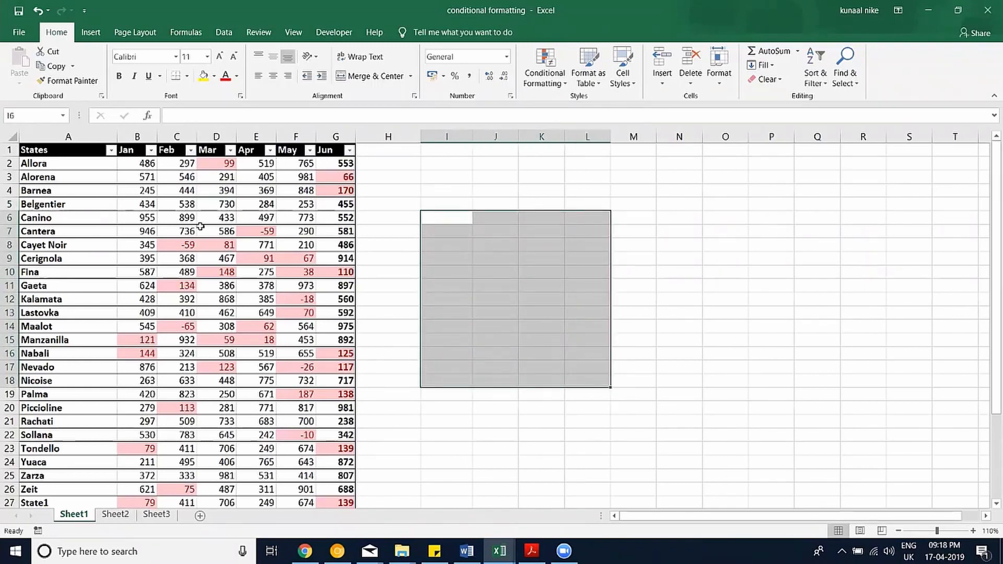
drag(200, 226, 679, 218)
drag(388, 151, 371, 381)
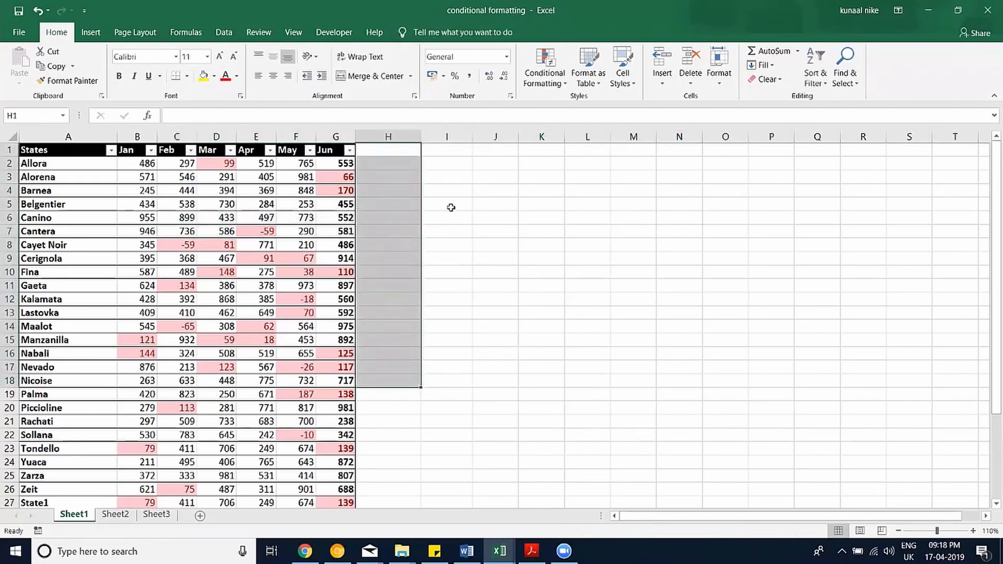
drag(450, 209, 435, 293)
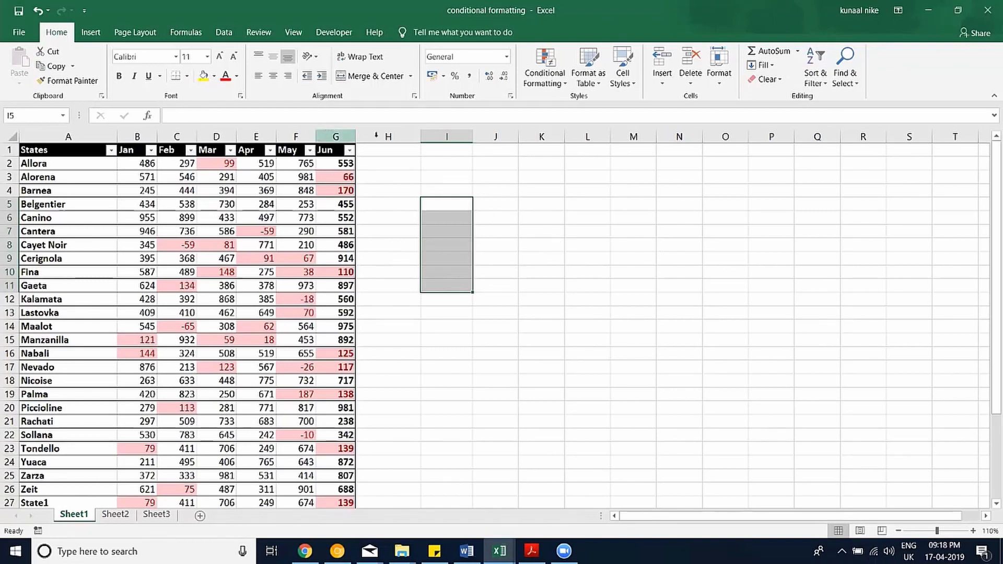
Insert a blank column at J, then add and remove an empty Apr2 column before May.
right_click(487, 136)
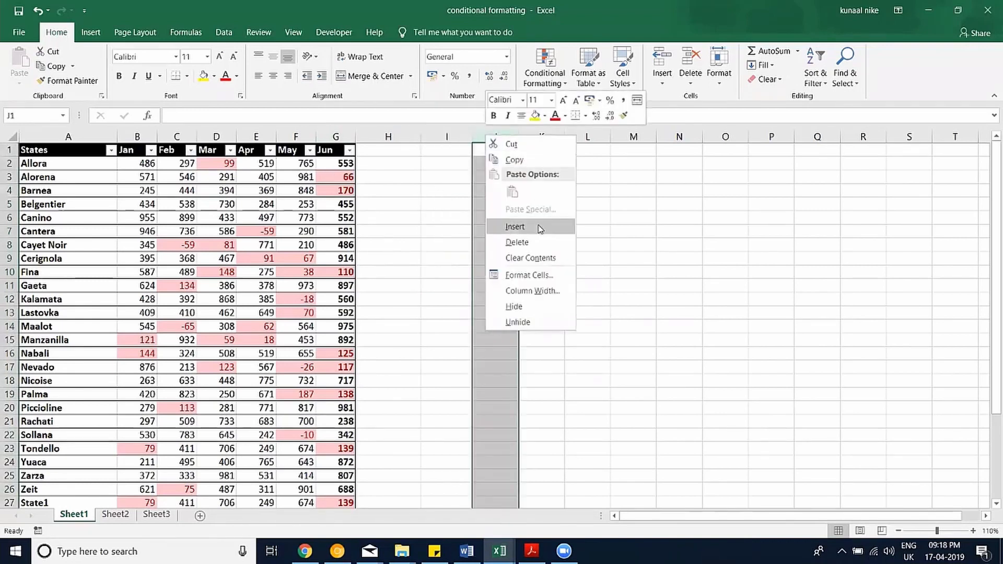
click(540, 229)
right_click(289, 139)
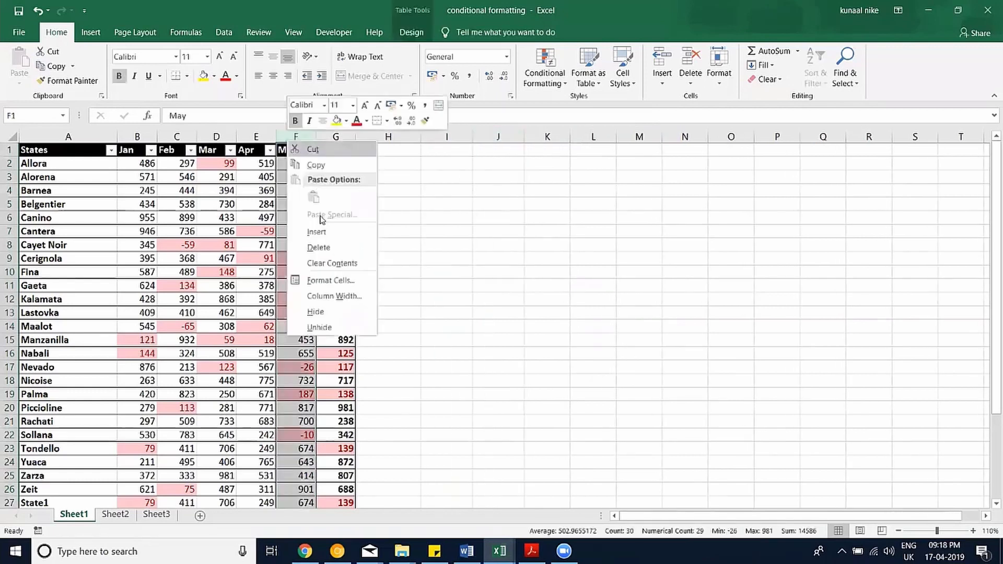
click(318, 231)
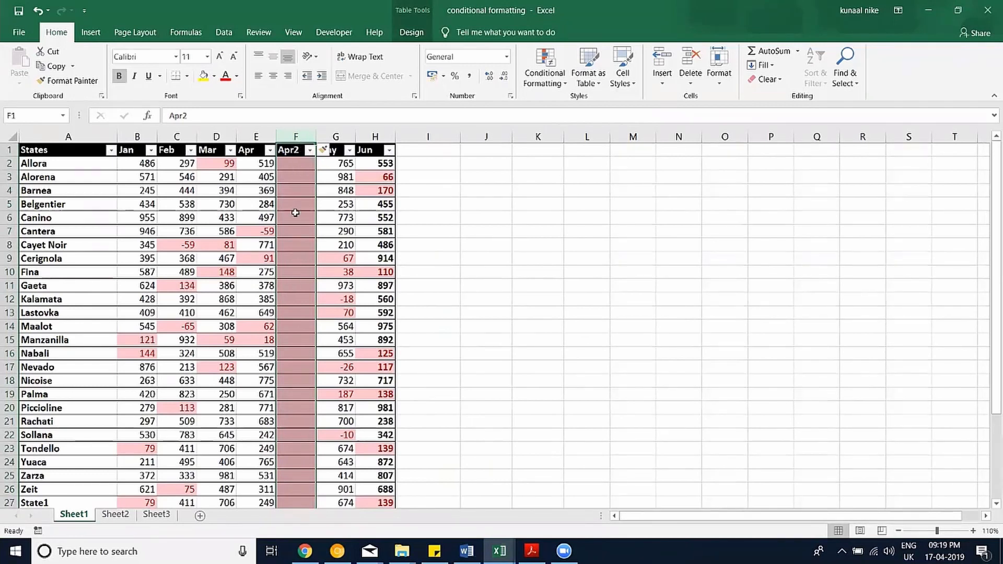
scroll(214, 248, down, 5)
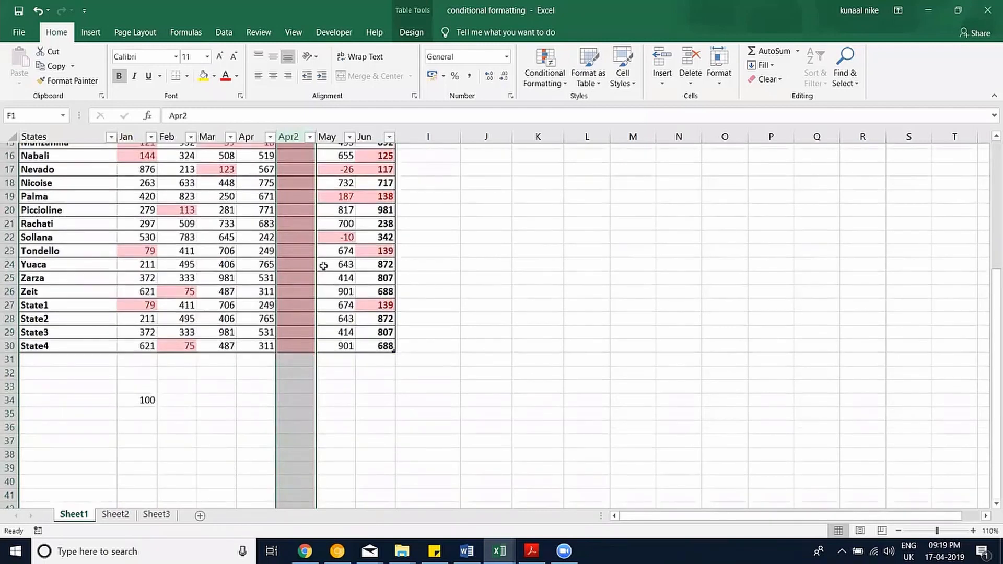
scroll(320, 263, up, 5)
key(ctrl+minus)
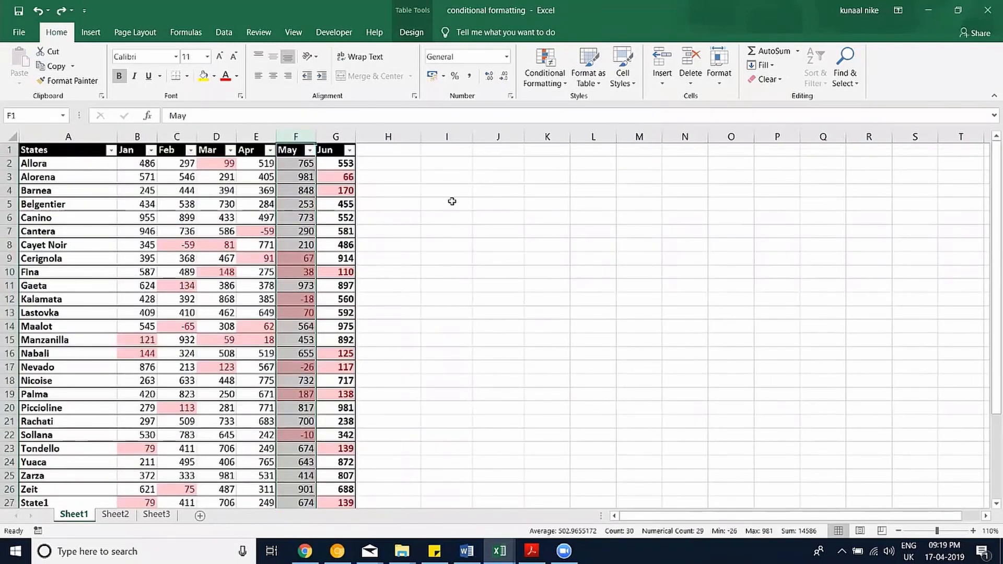
Select the empty cells I5:I8 and reach the Clear options via Alt, H, E.
drag(451, 202, 454, 240)
click(767, 83)
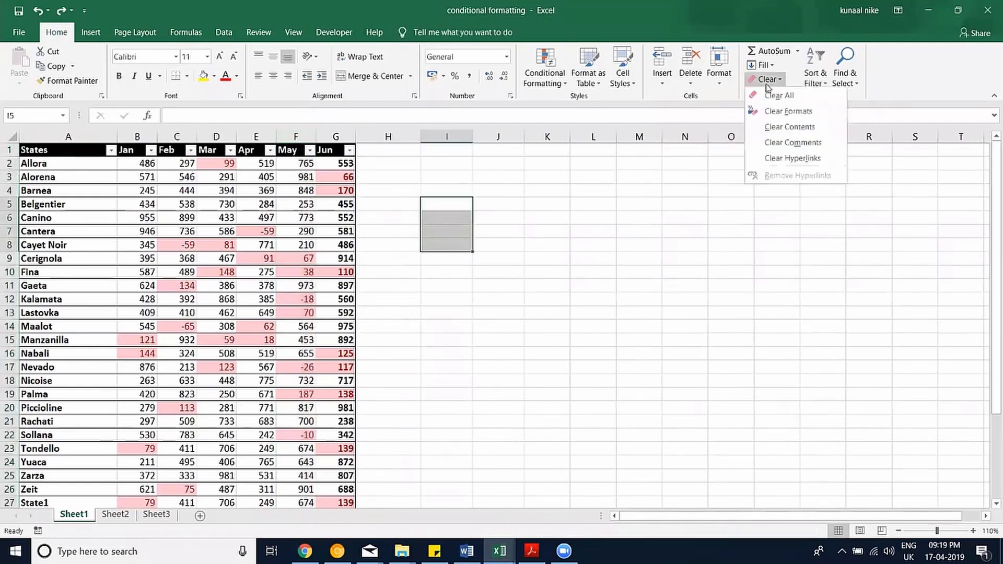
click(768, 83)
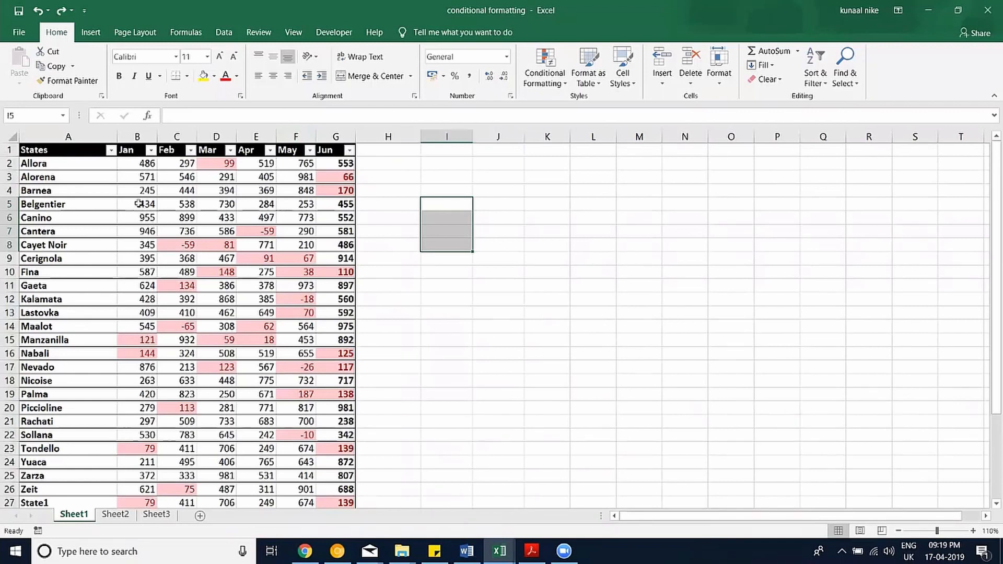
key(alt)
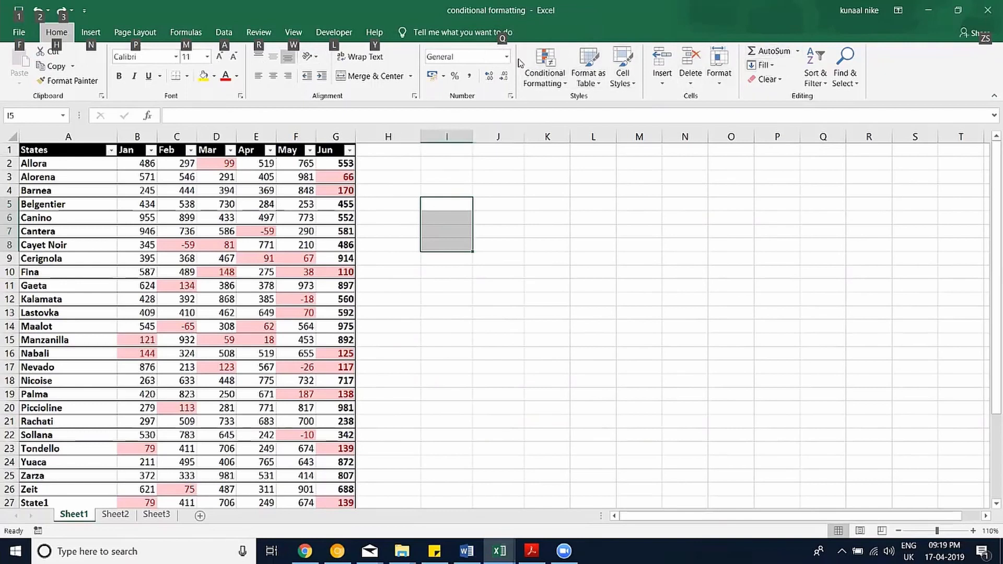
key(q)
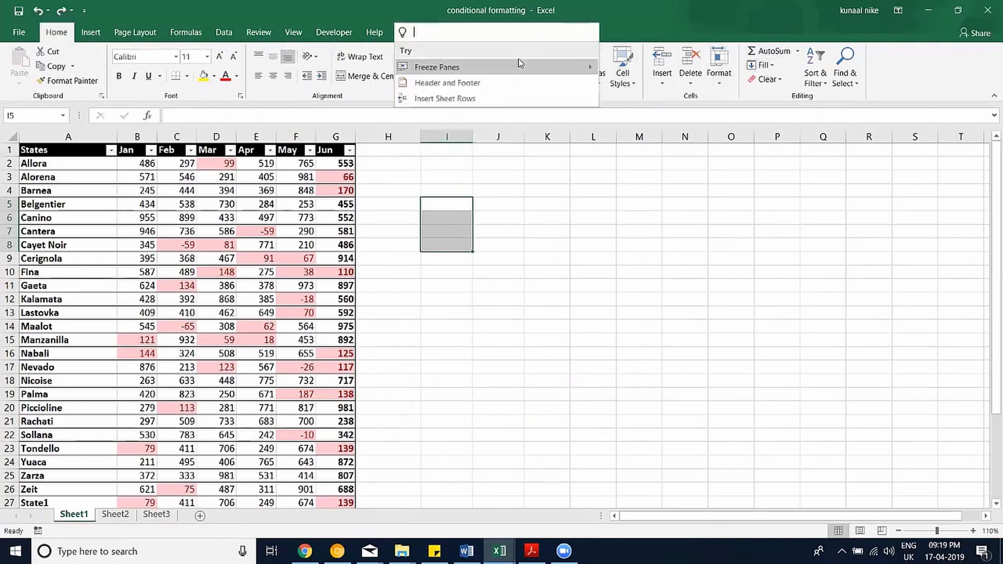
key(Escape)
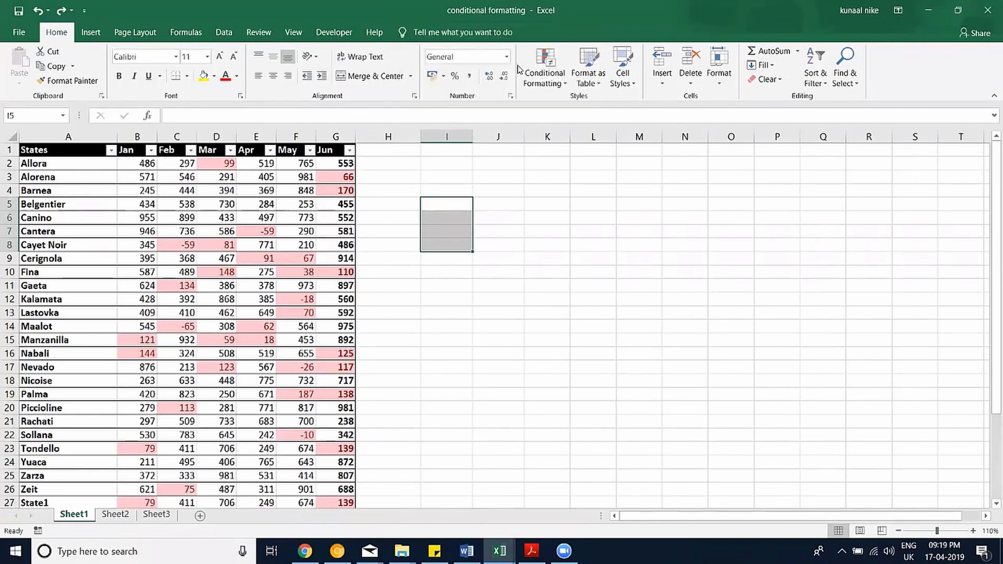
key(alt)
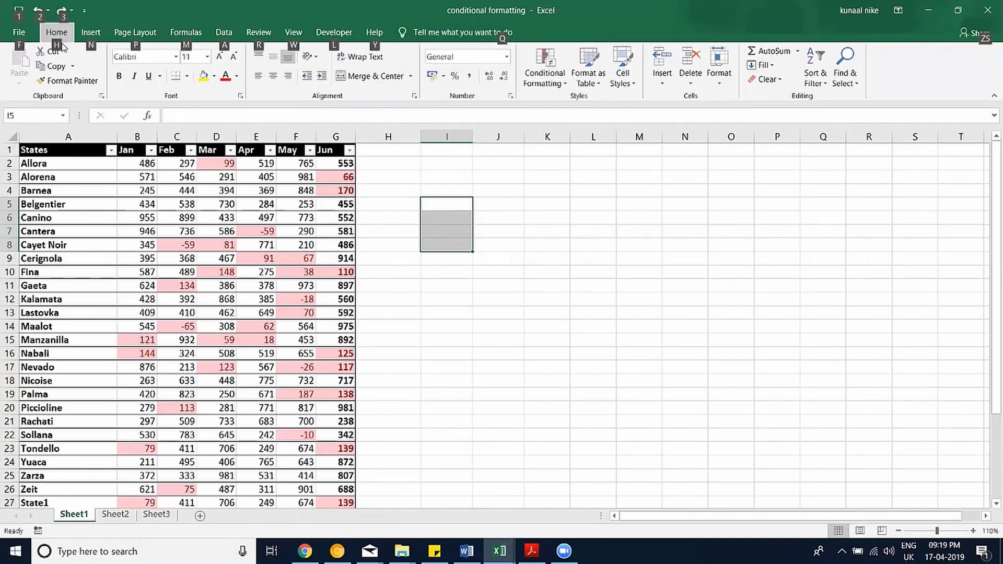
key(h)
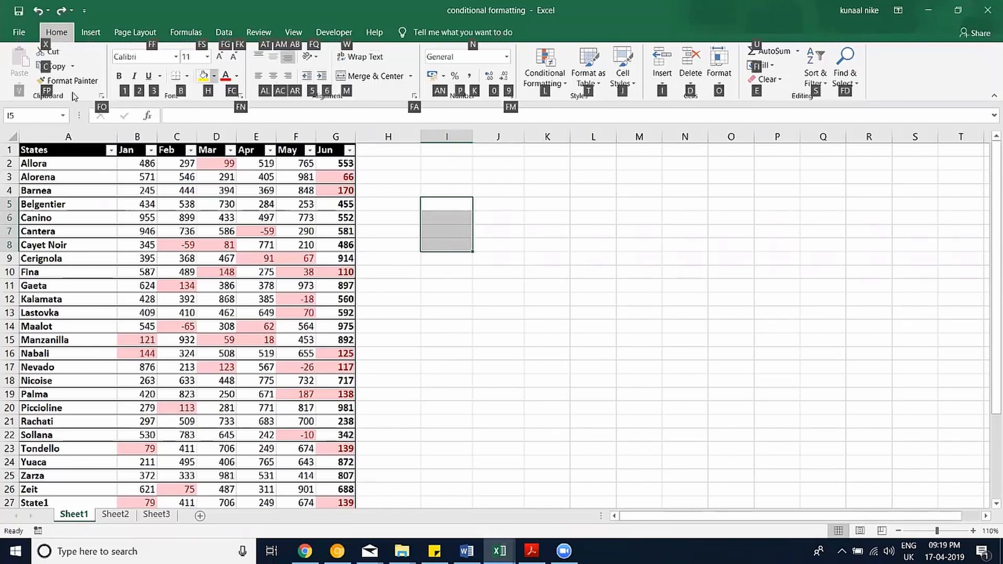
key(e)
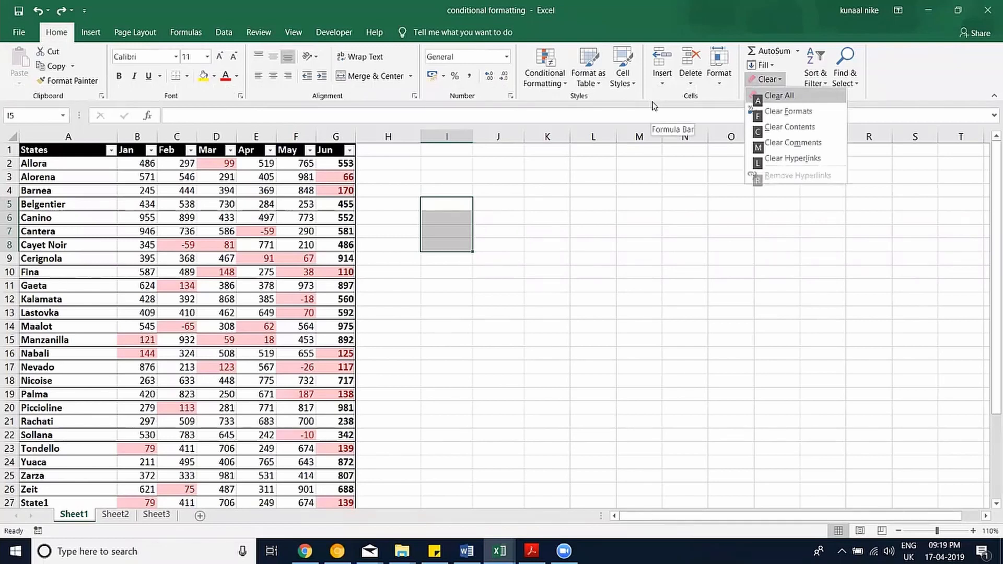
Clear I5:I8, then enter 'sdrg' in I5 and 'sdfg' in I7.
key(a)
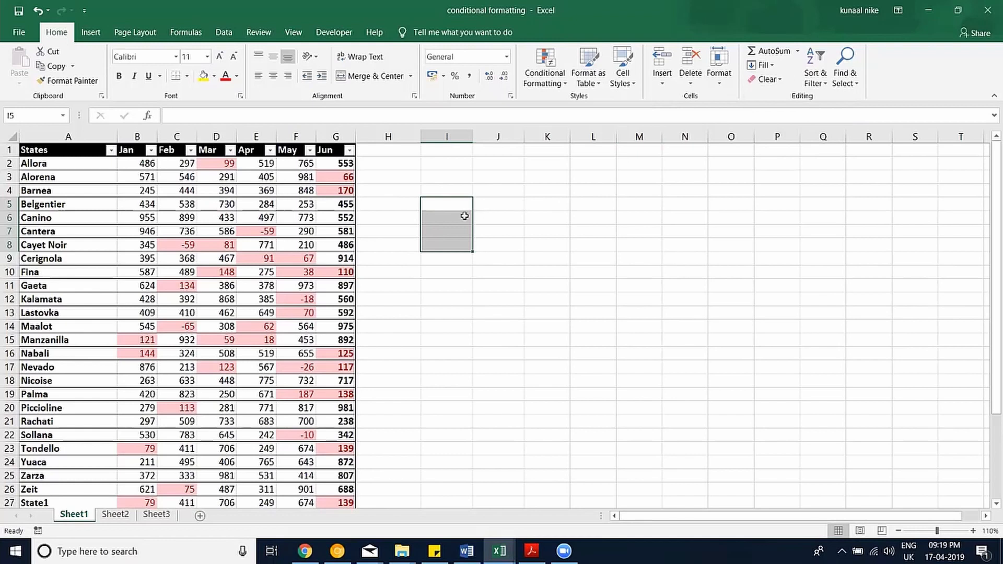
text(sdrg)
click(452, 232)
text(sdfg)
click(449, 217)
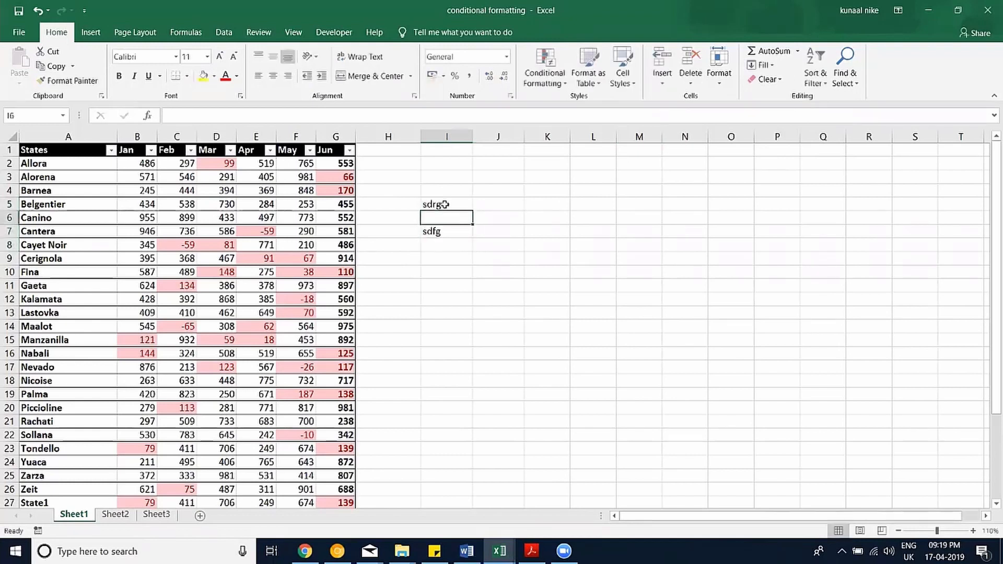
Fill I5:I8 yellow, then Clear All on it with Alt, H, E, A.
drag(448, 205, 443, 242)
click(204, 76)
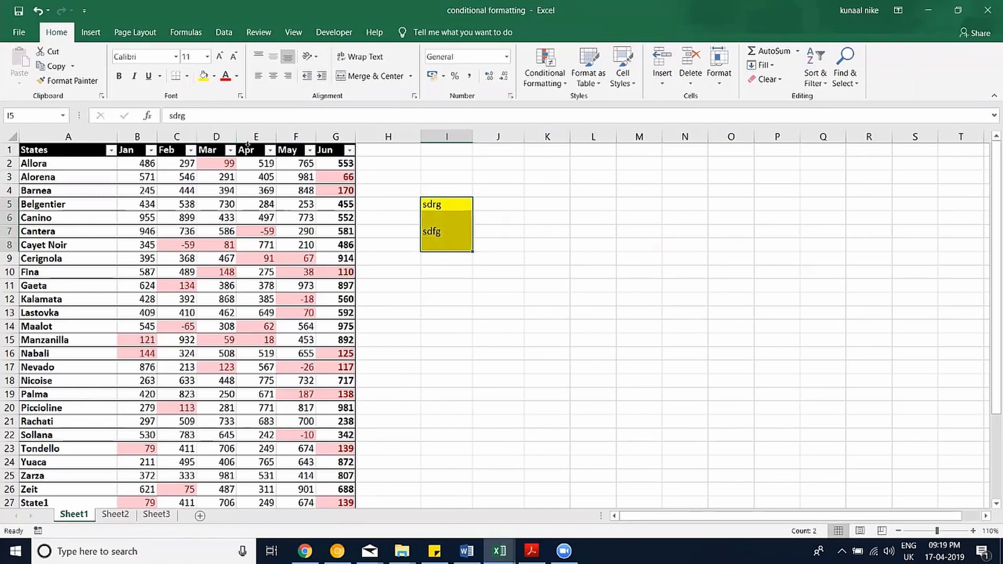
key(alt)
key(h)
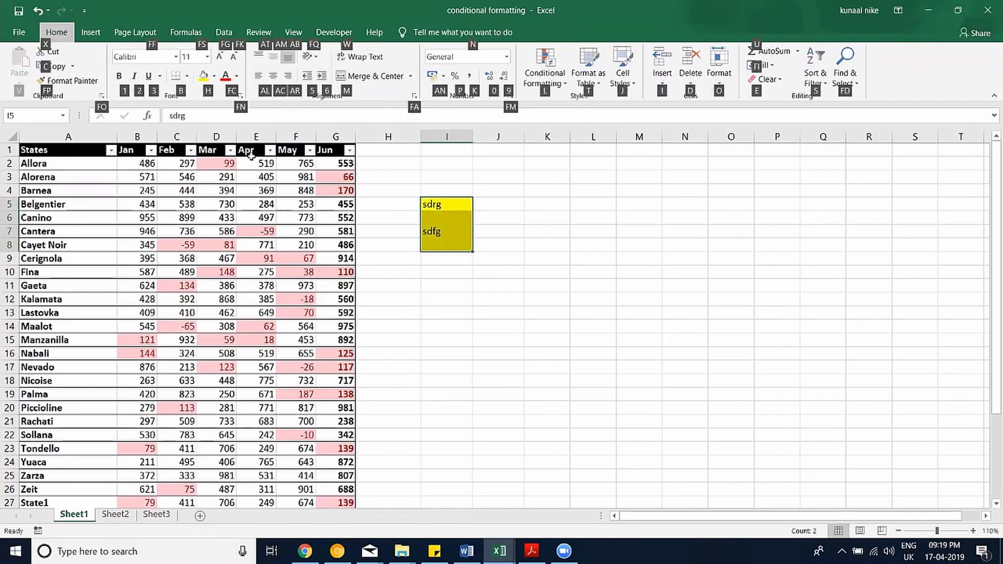
key(e)
key(a)
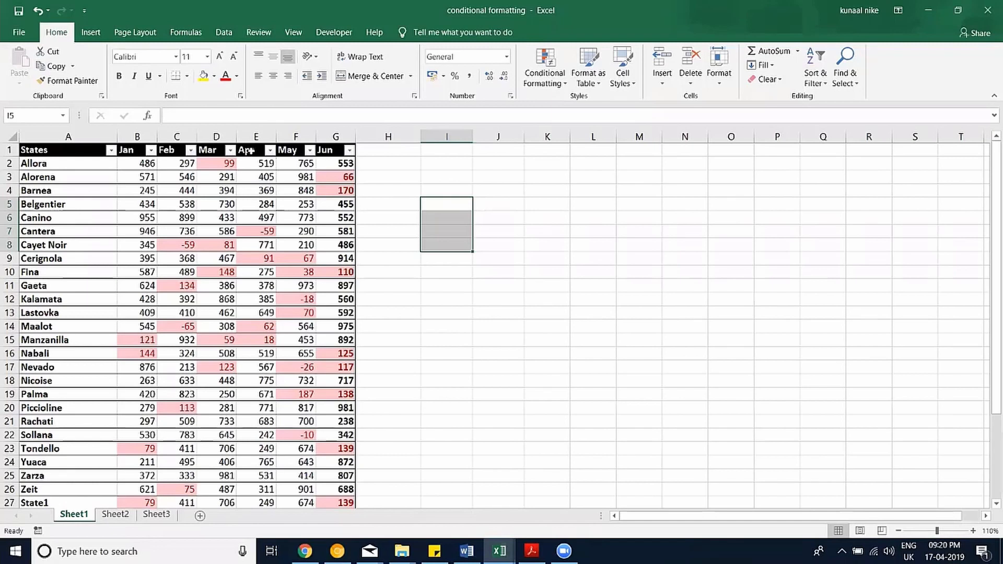
Undo and reapply Clear All on I5:I8 twice, ending with the cells empty.
key(ctrl+z)
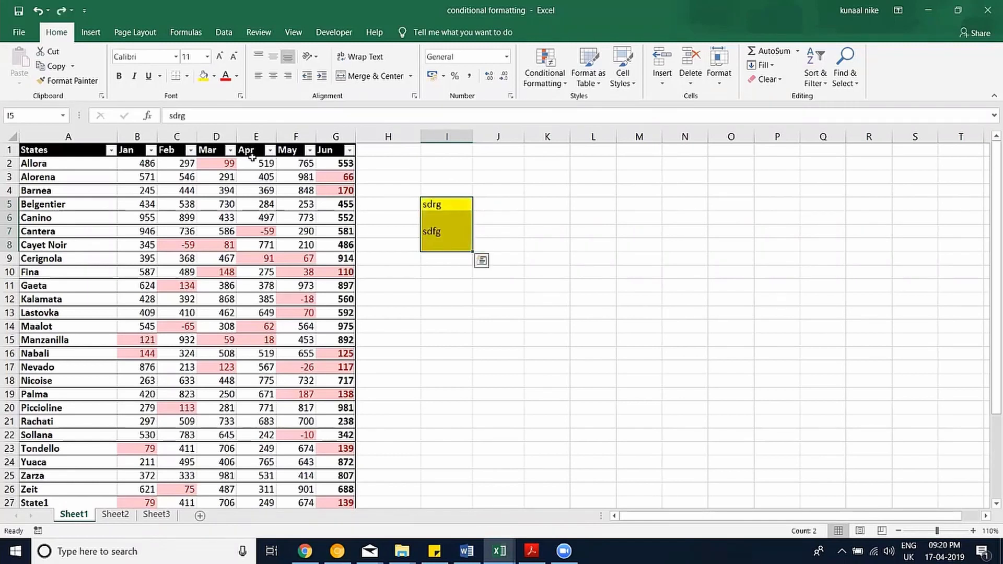
key(alt)
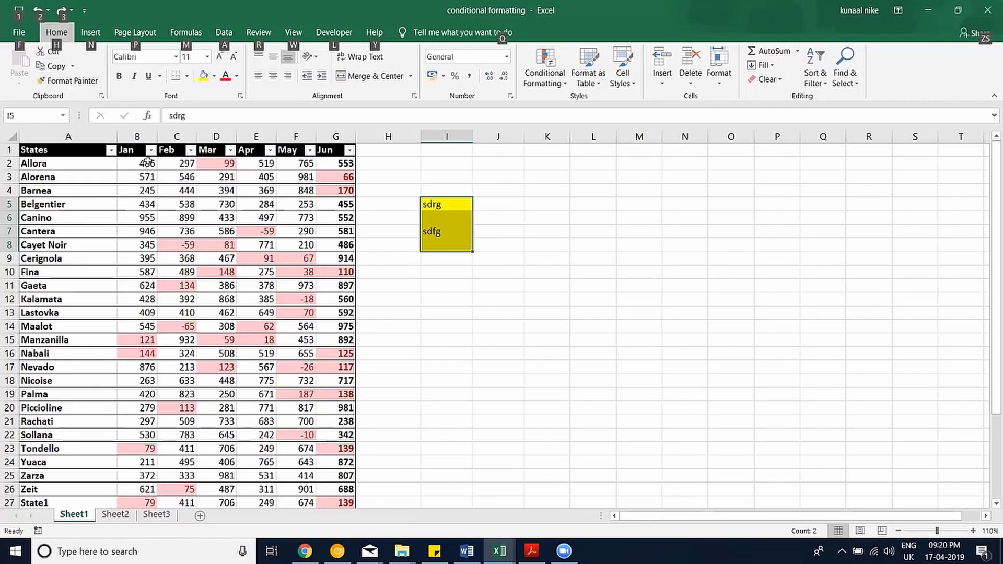
key(h)
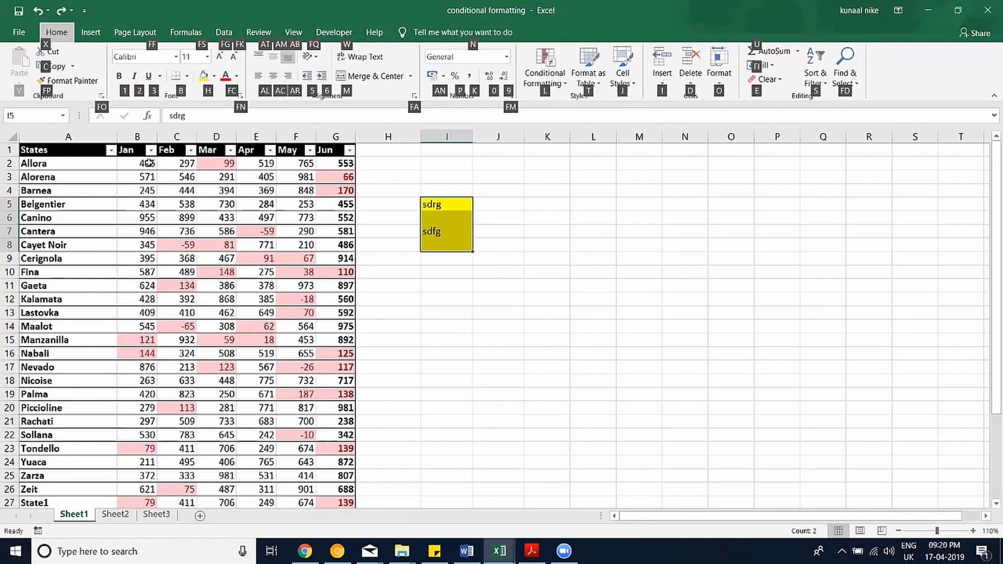
key(e)
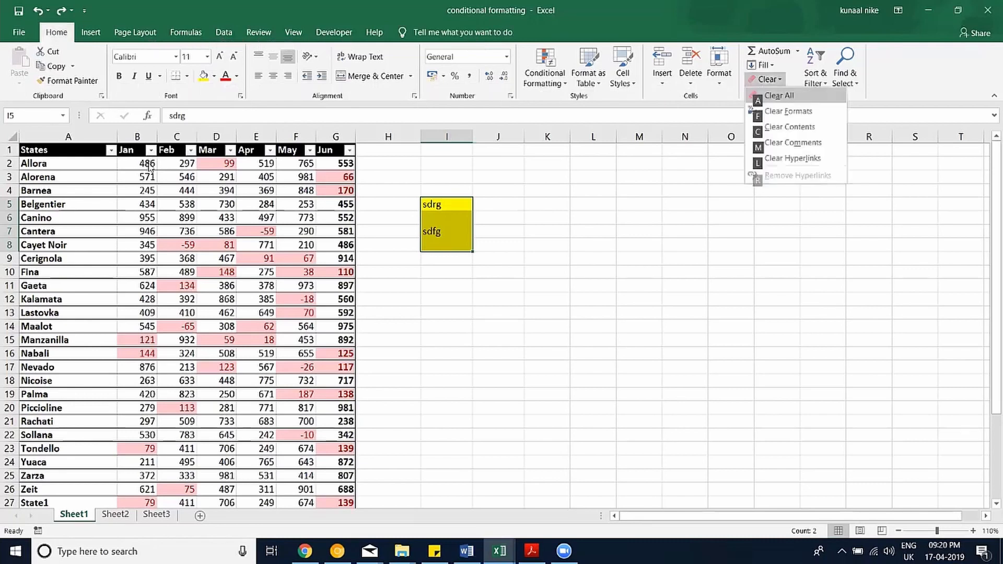
key(a)
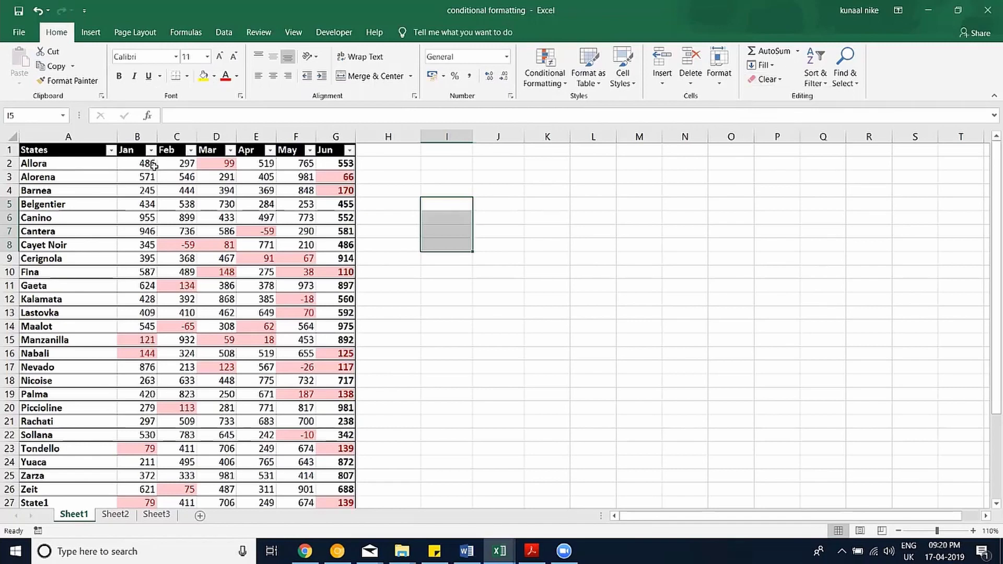
key(ctrl+z)
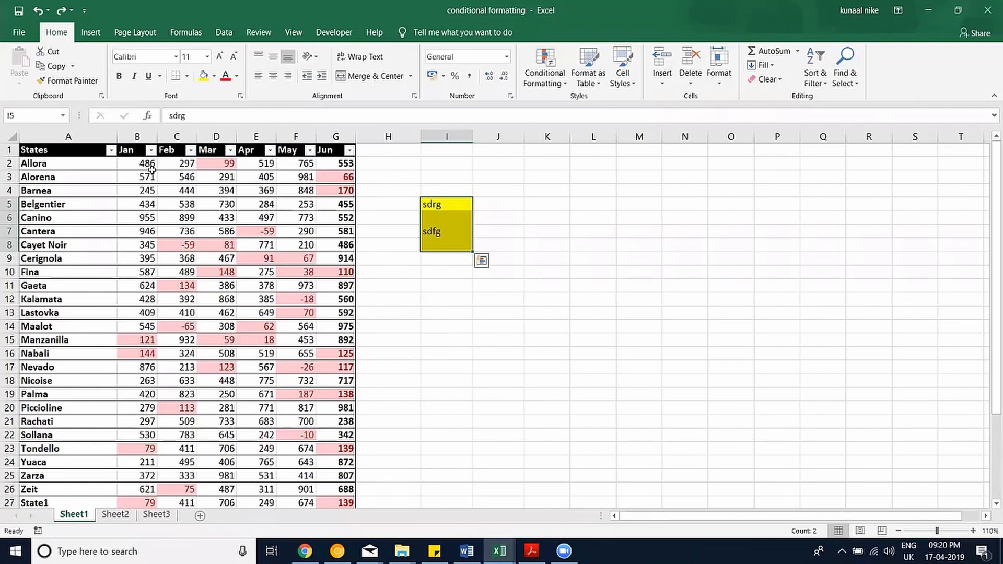
key(alt)
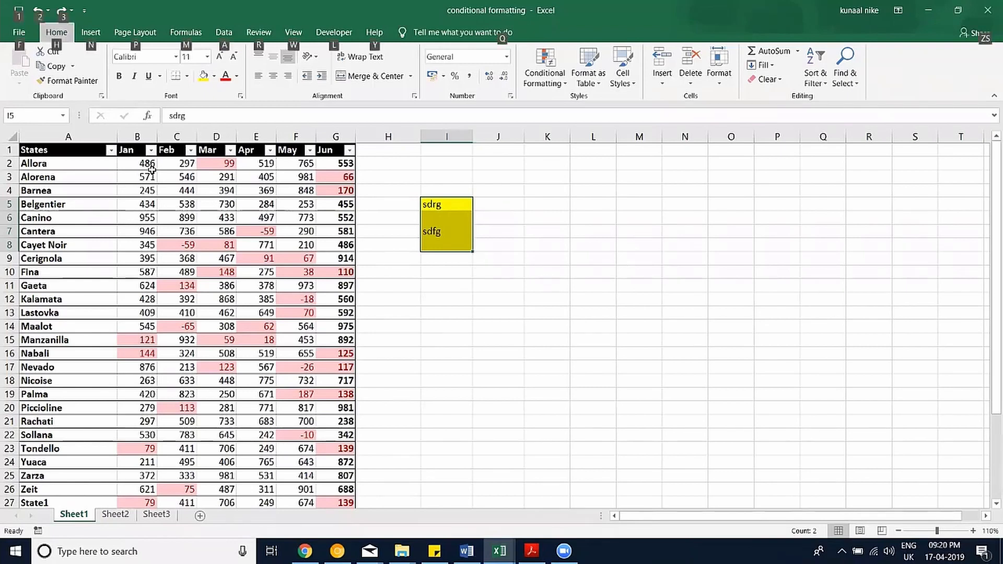
key(h)
key(e)
key(a)
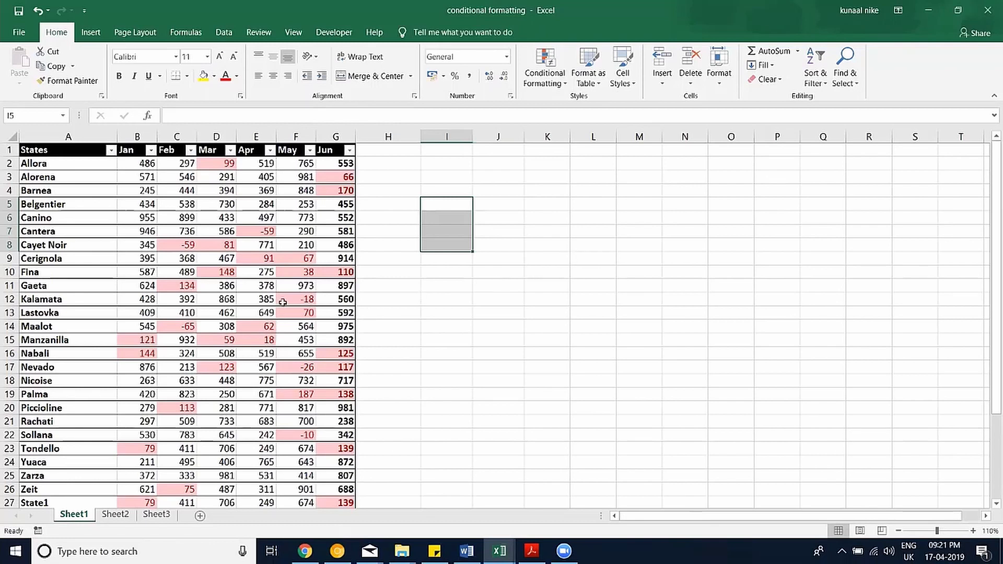
Delete the May values 253, 973, 453, -10 and 643 in F5, F11, F15, F22 and F24.
click(301, 205)
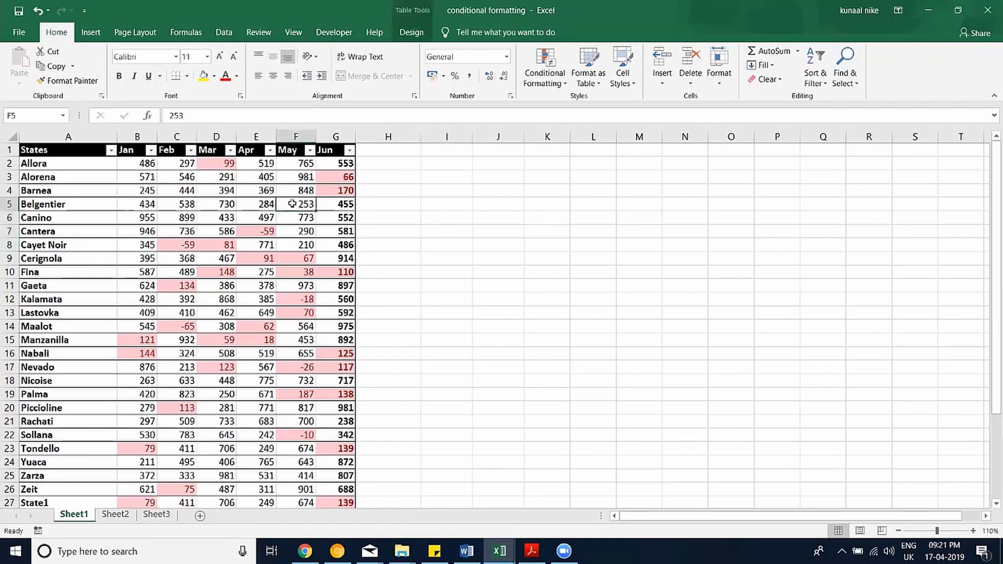
key(Delete)
click(298, 286)
key(Delete)
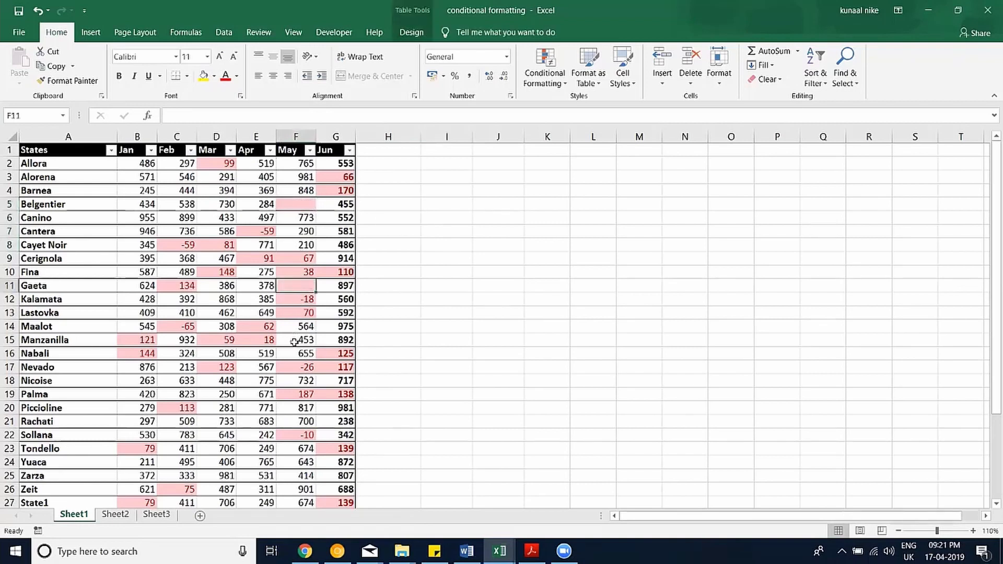
click(294, 341)
key(Delete)
click(291, 435)
key(Delete)
click(293, 463)
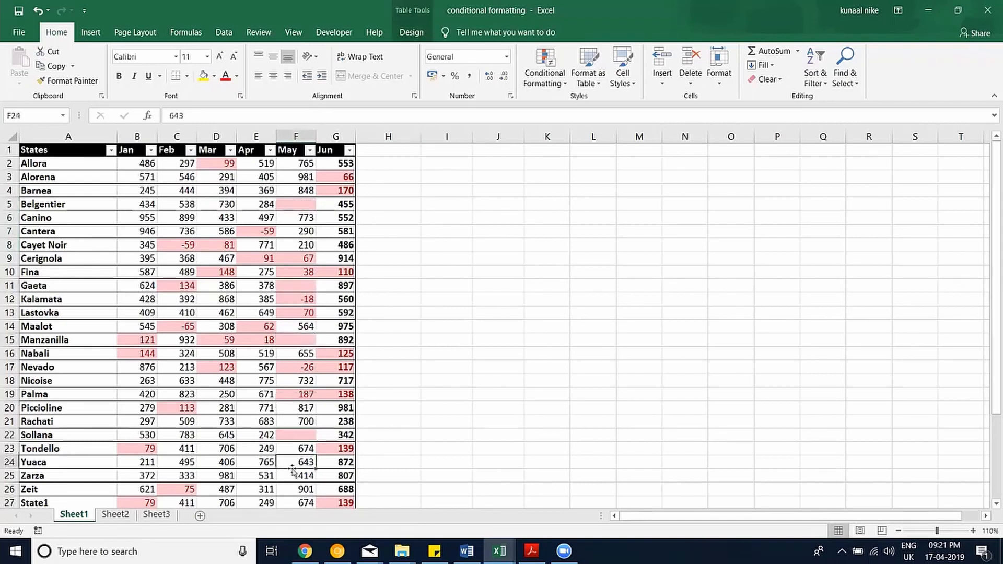
key(Delete)
scroll(301, 251, down, 1)
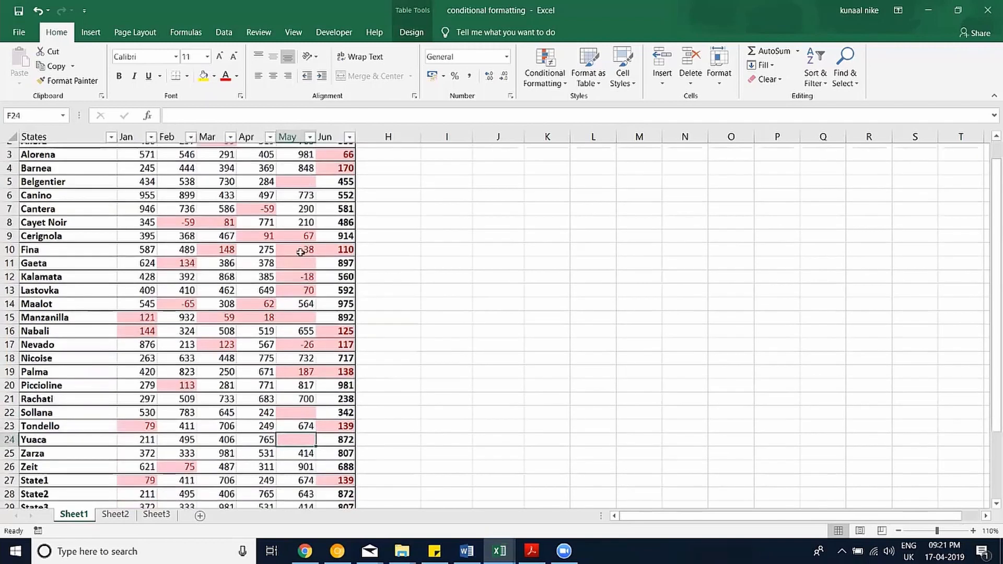
scroll(278, 248, up, 1)
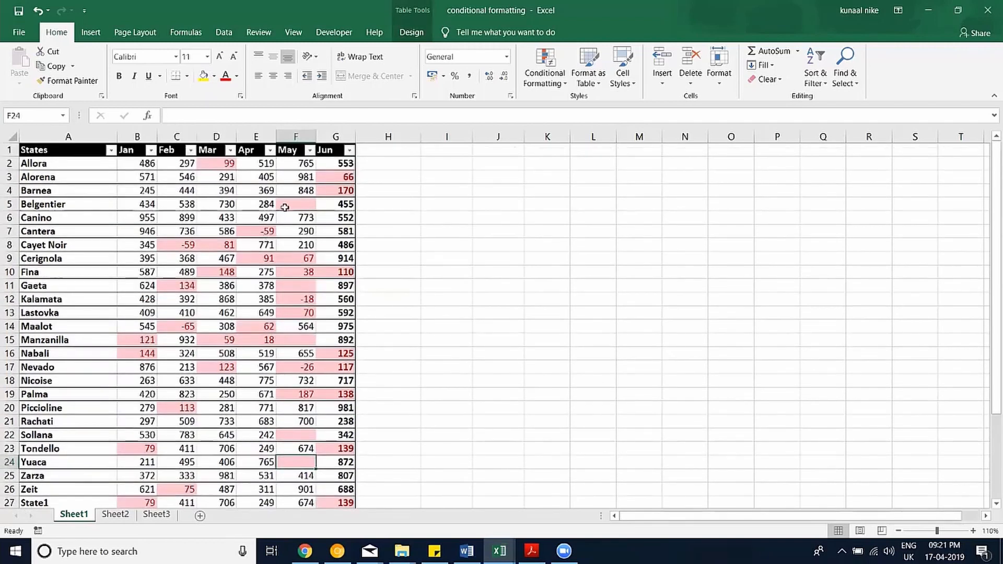
click(295, 136)
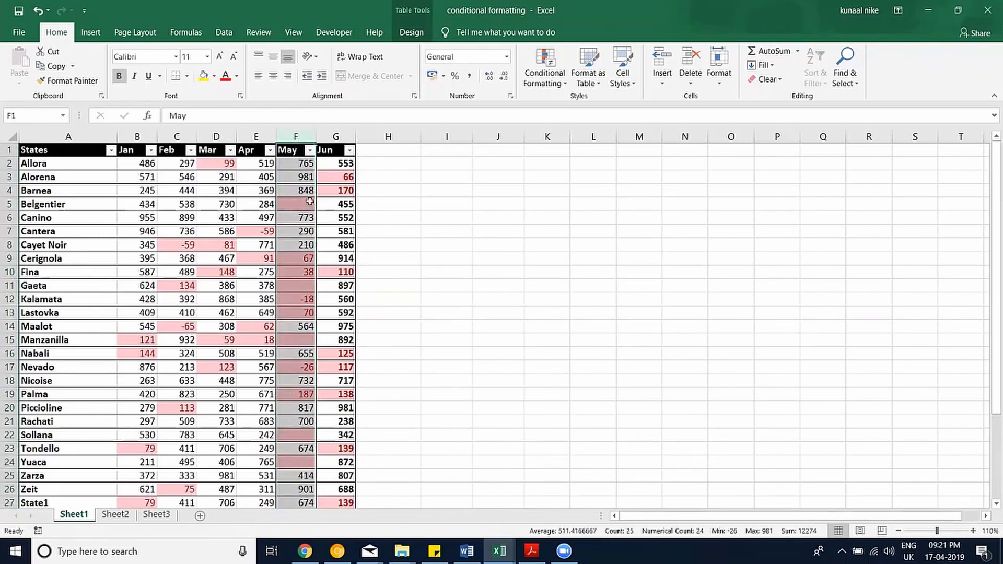
Filter May for blanks, delete those five rows, then undo and clear the filter.
click(297, 152)
click(309, 150)
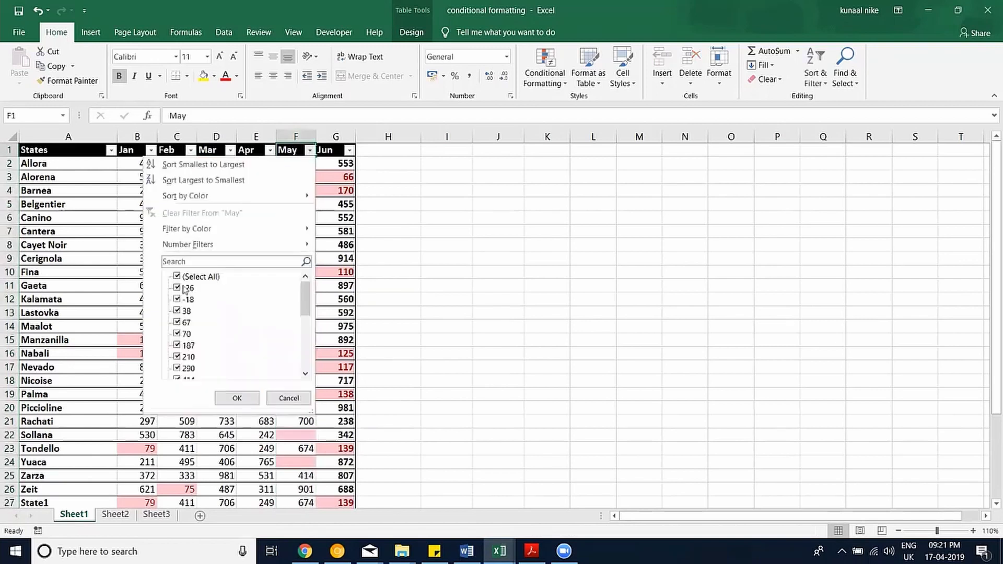
click(176, 277)
scroll(225, 348, down, 5)
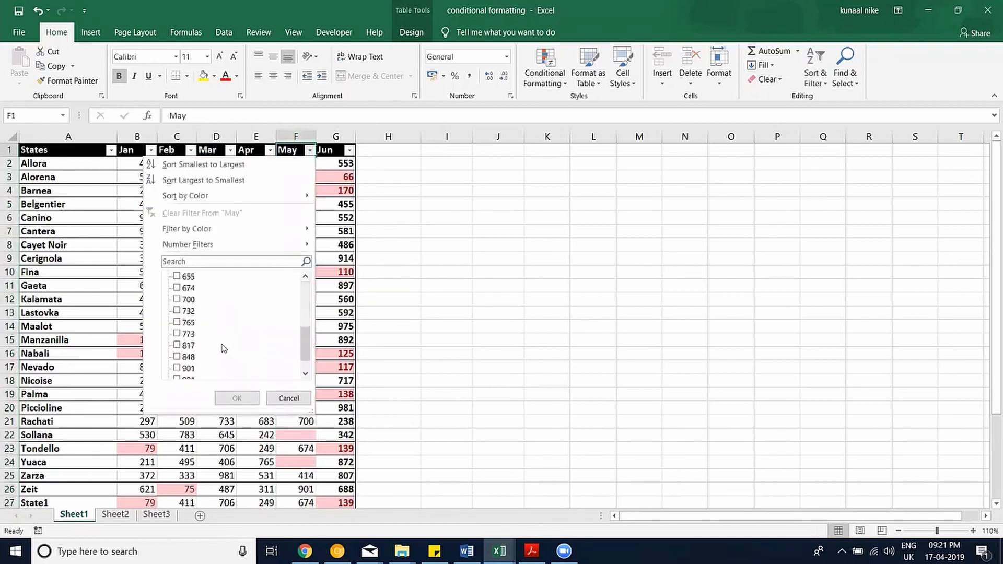
scroll(224, 349, down, 2)
click(189, 373)
click(235, 398)
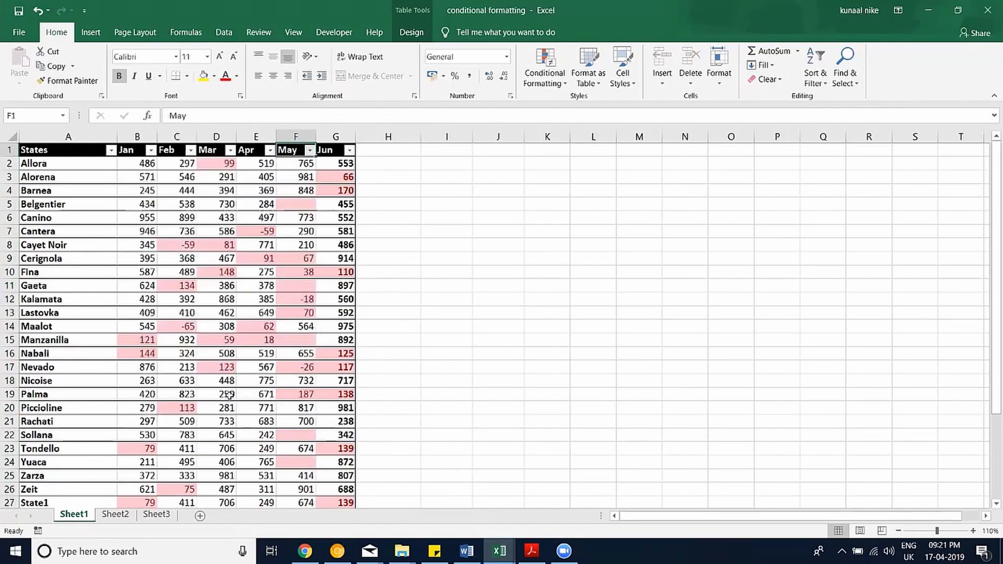
drag(9, 163, 9, 217)
right_click(62, 191)
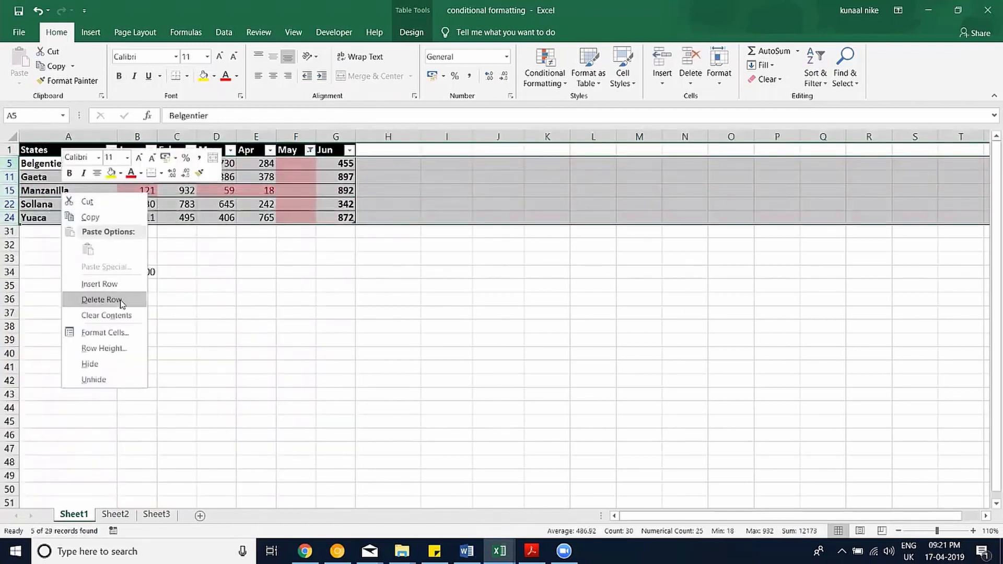
click(139, 302)
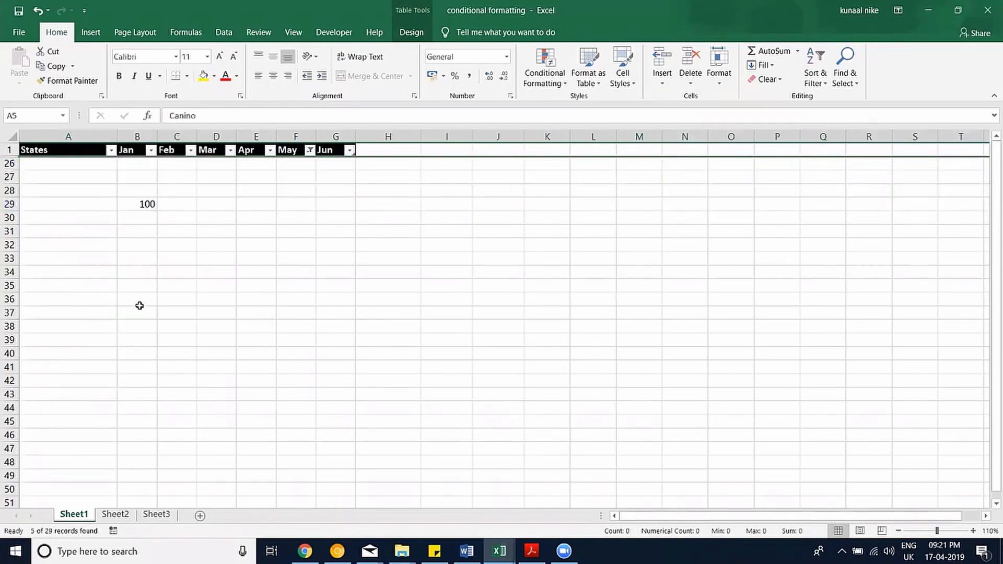
key(ctrl+z)
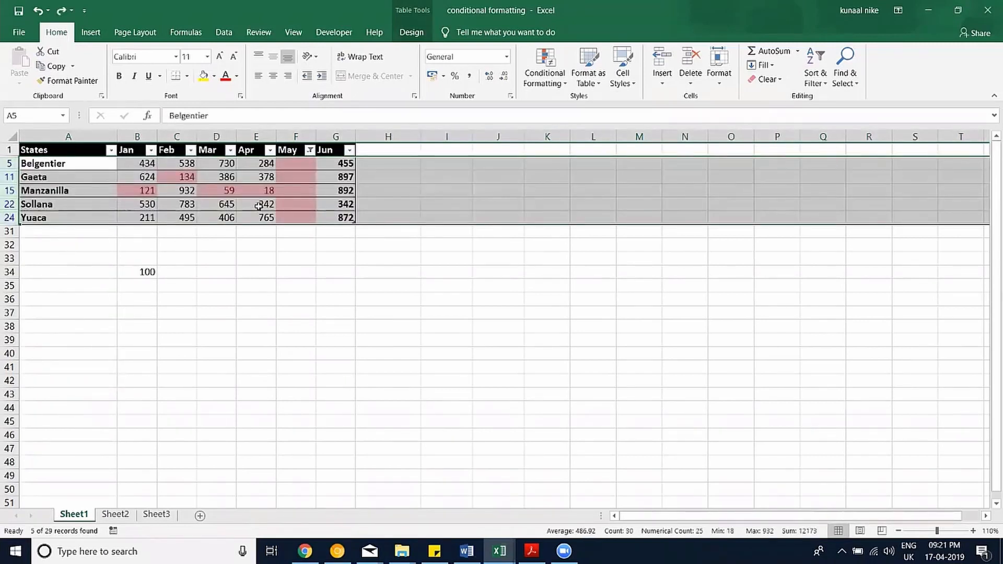
key(ctrl+z)
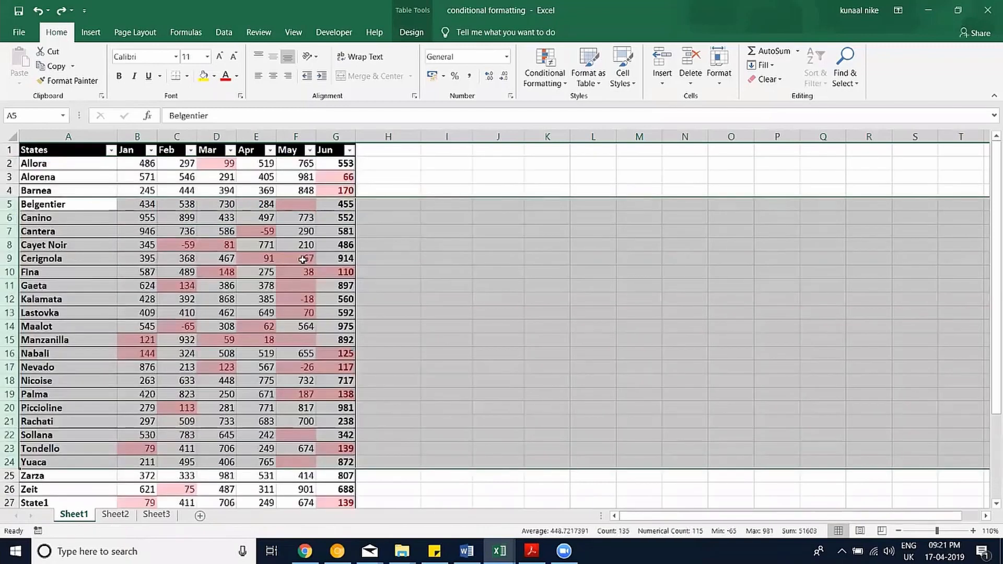
Select the May values from F2 to the column's end and open Go To Special.
click(296, 258)
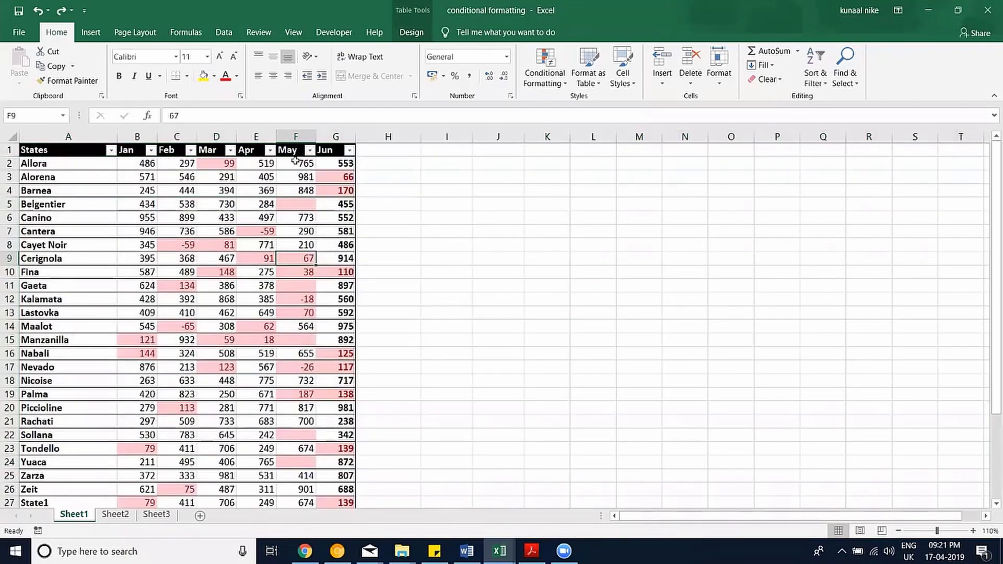
click(291, 135)
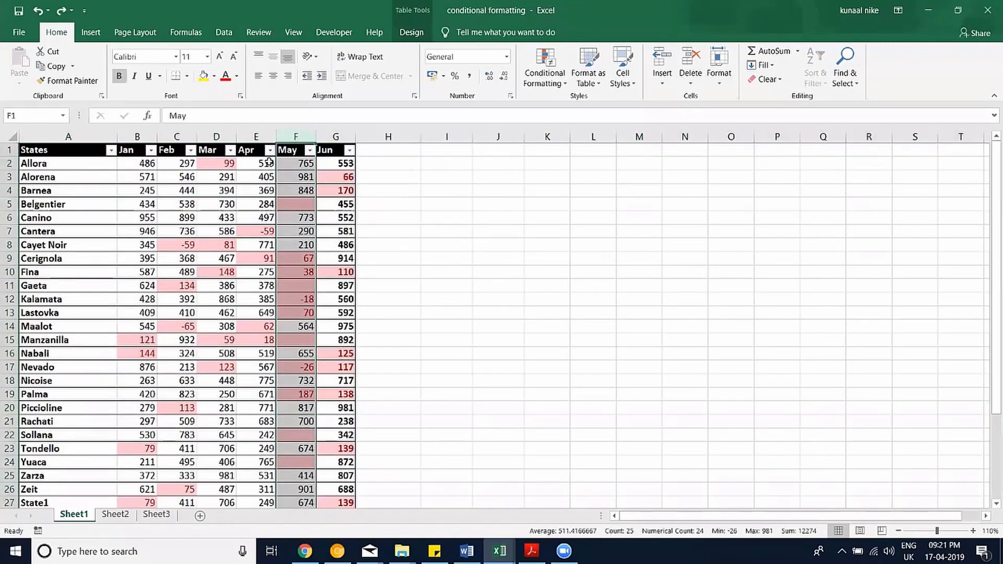
click(282, 163)
key(shift+Down)
key(shift+Down)
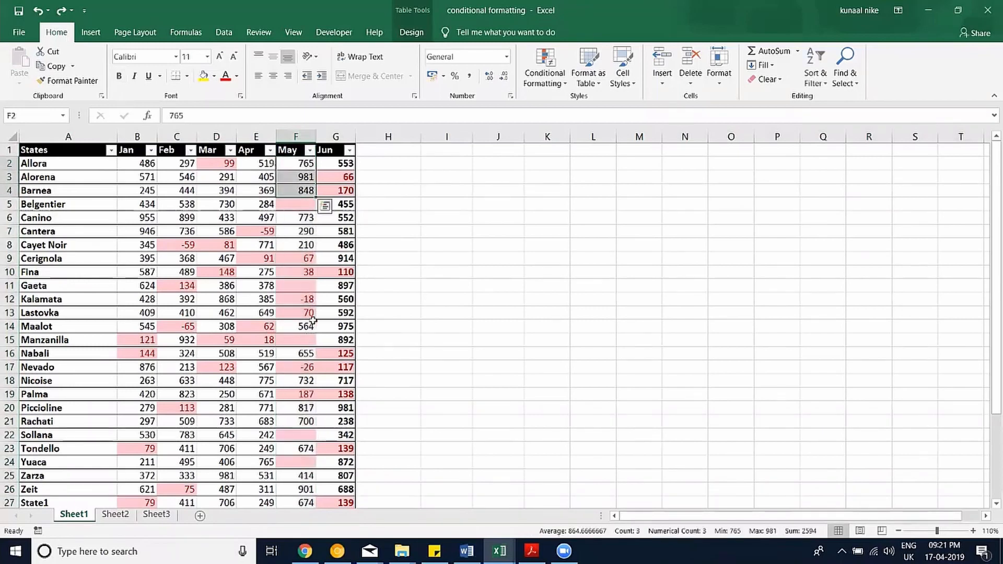
key(ctrl+shift+Down)
scroll(461, 202, up, 5)
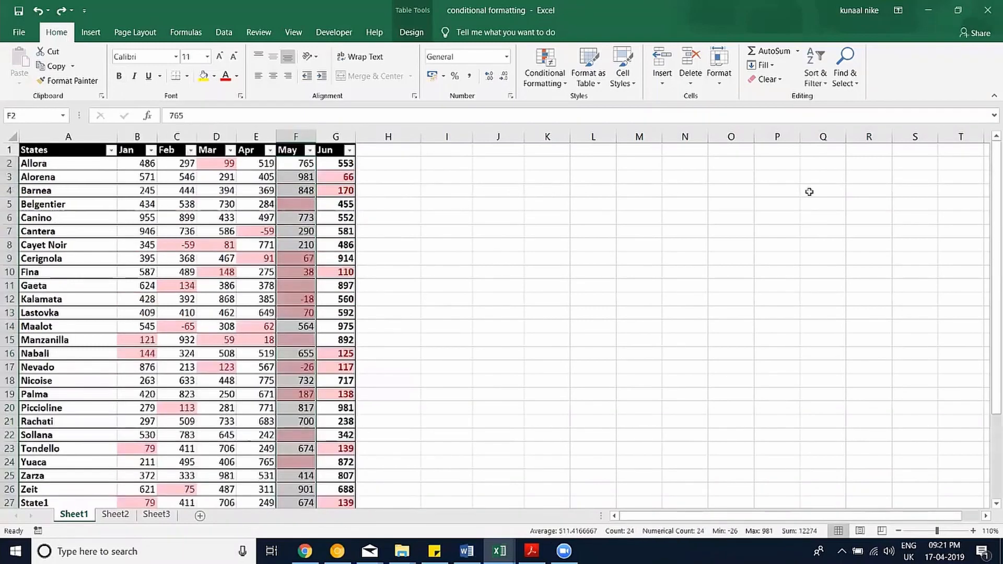
click(847, 84)
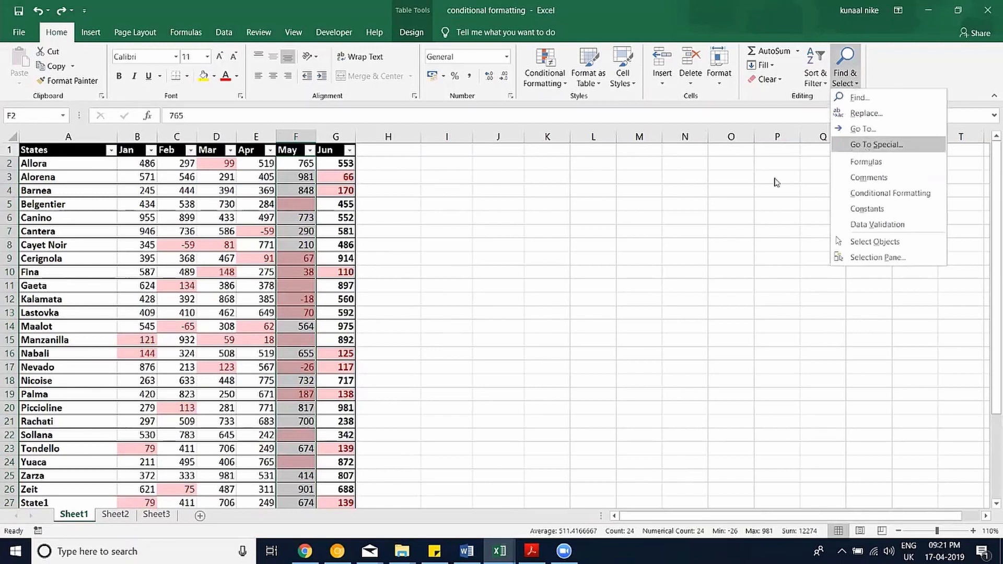
click(868, 145)
drag(527, 211, 538, 181)
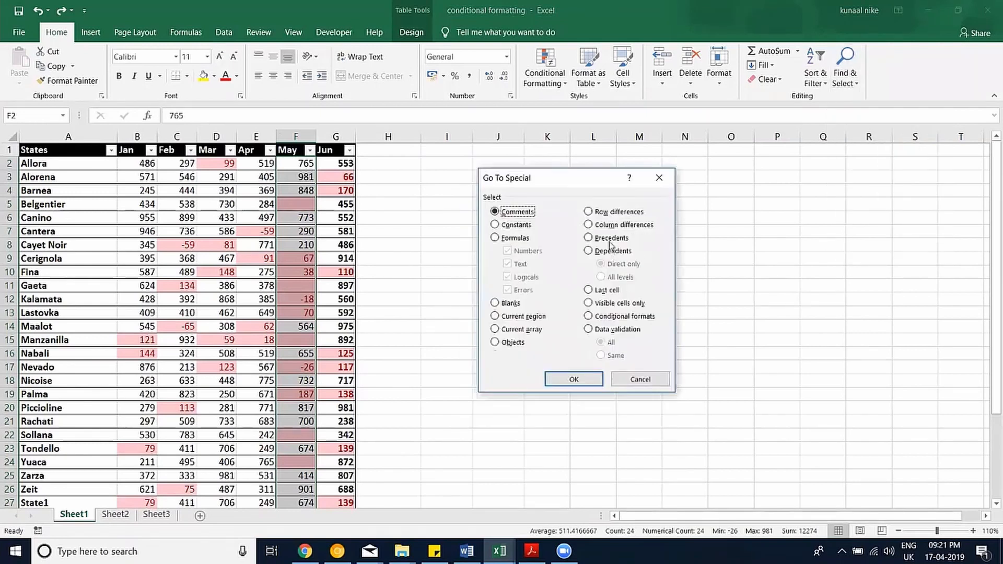
Select the blank May cells, delete their table rows, then undo the deletion.
click(506, 304)
click(572, 379)
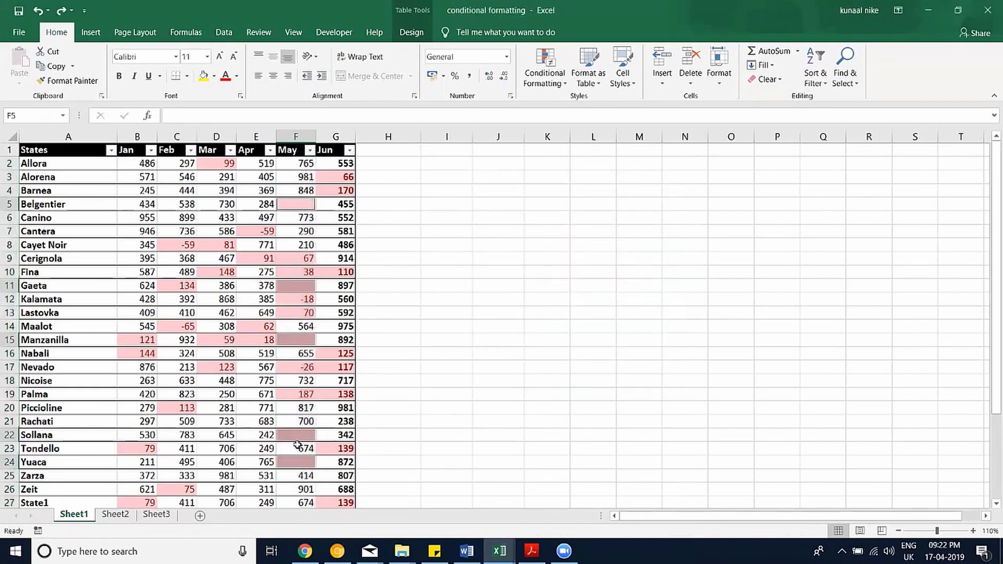
right_click(295, 202)
mouse_move(342, 344)
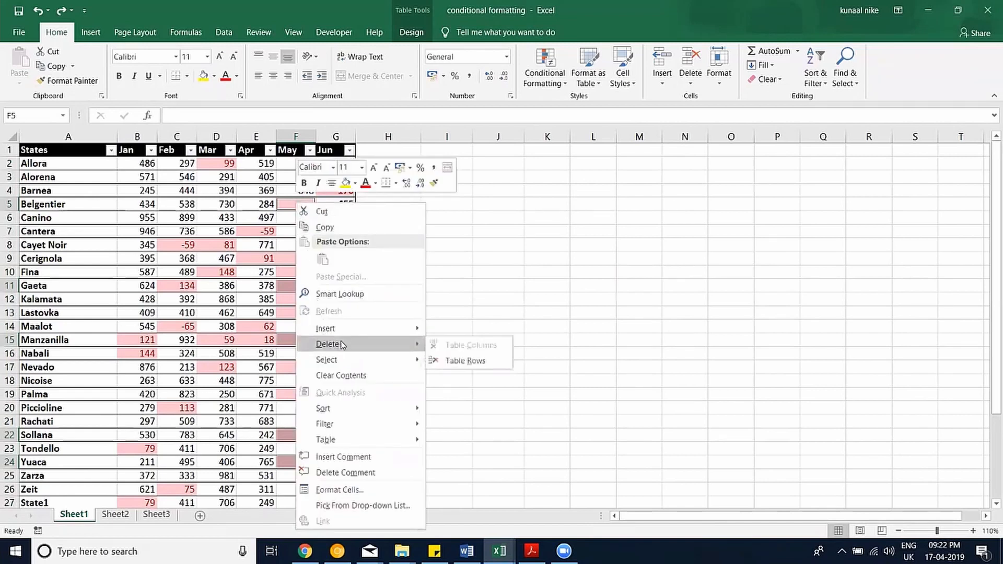
click(467, 361)
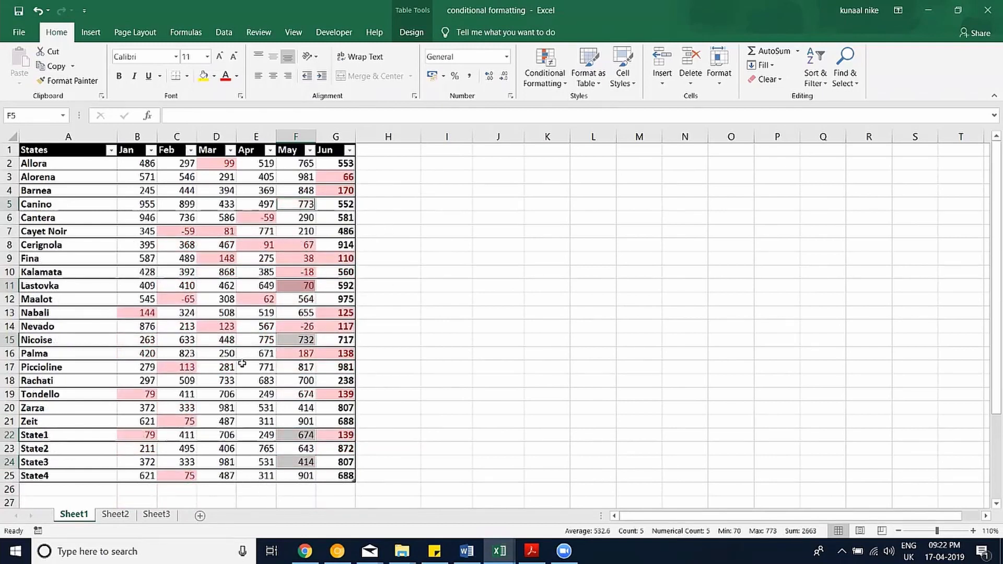
key(ctrl+z)
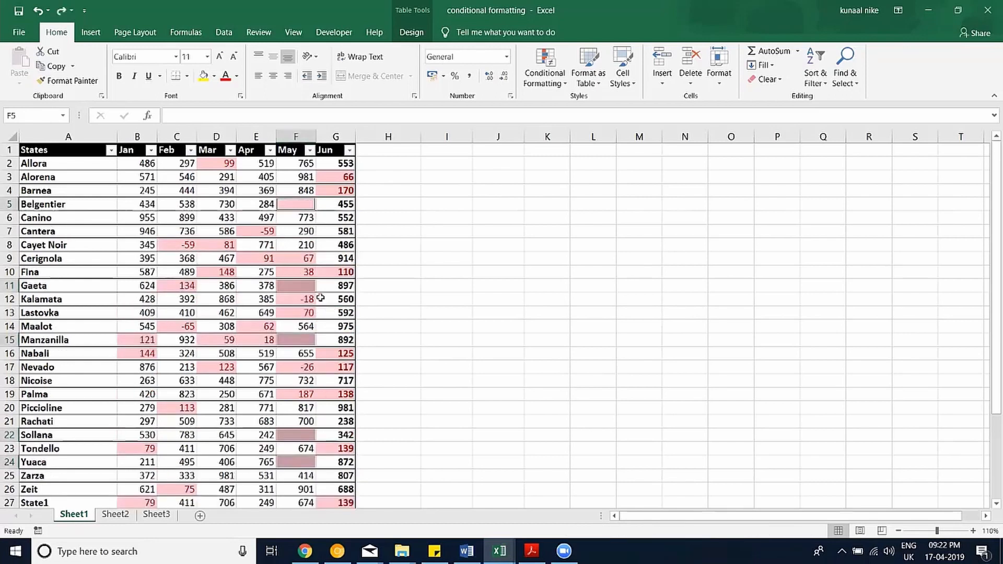
click(306, 287)
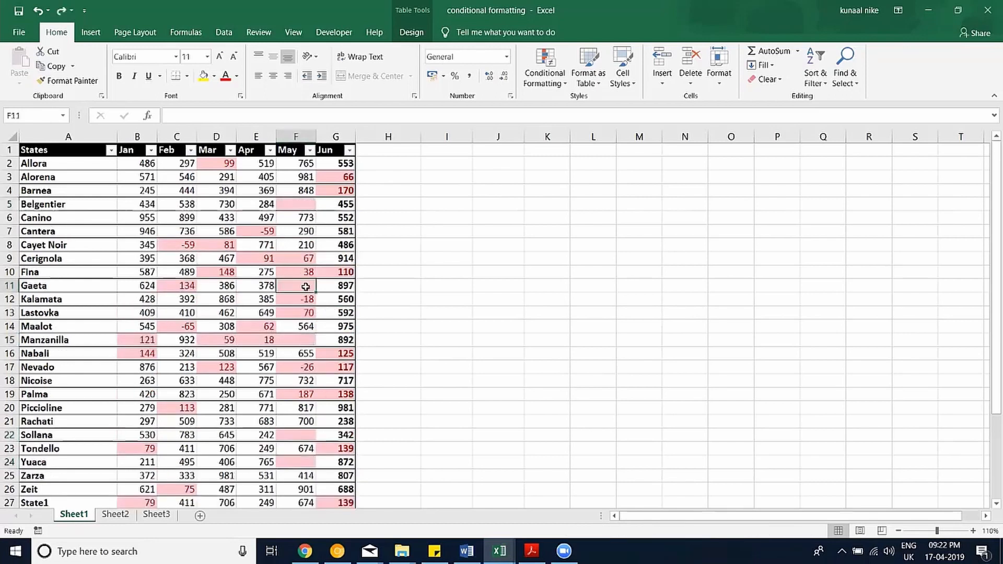
click(825, 79)
click(845, 74)
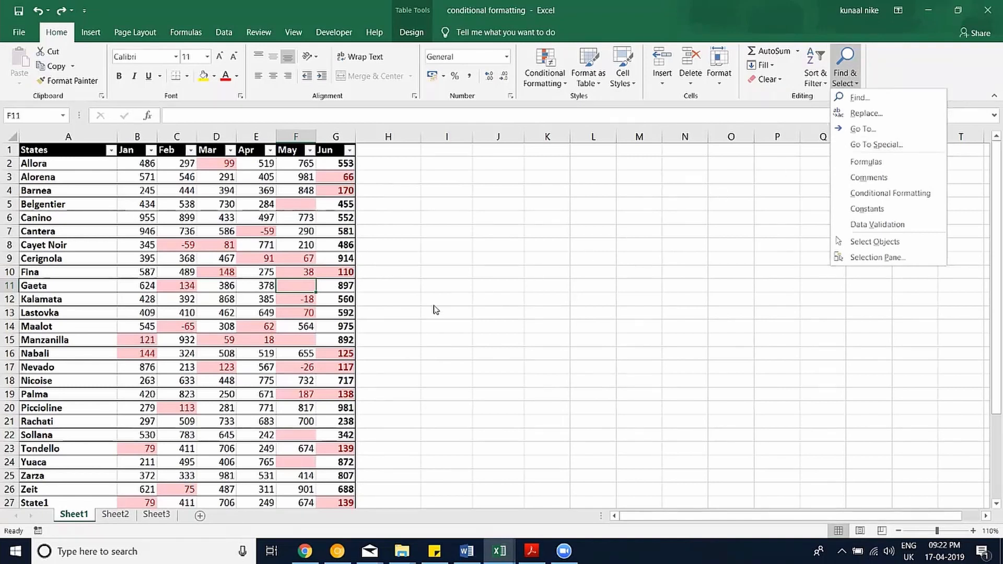
click(329, 329)
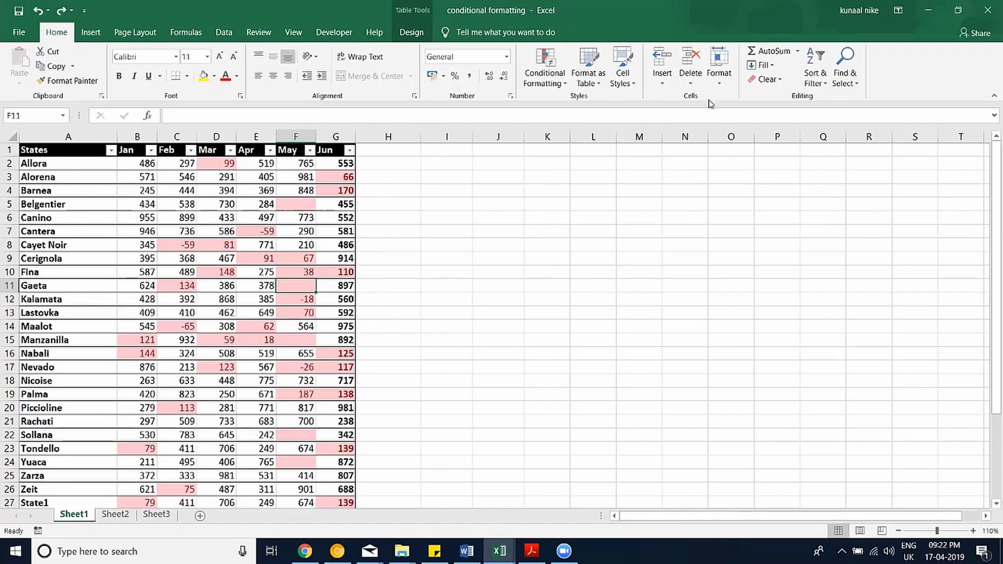
click(766, 66)
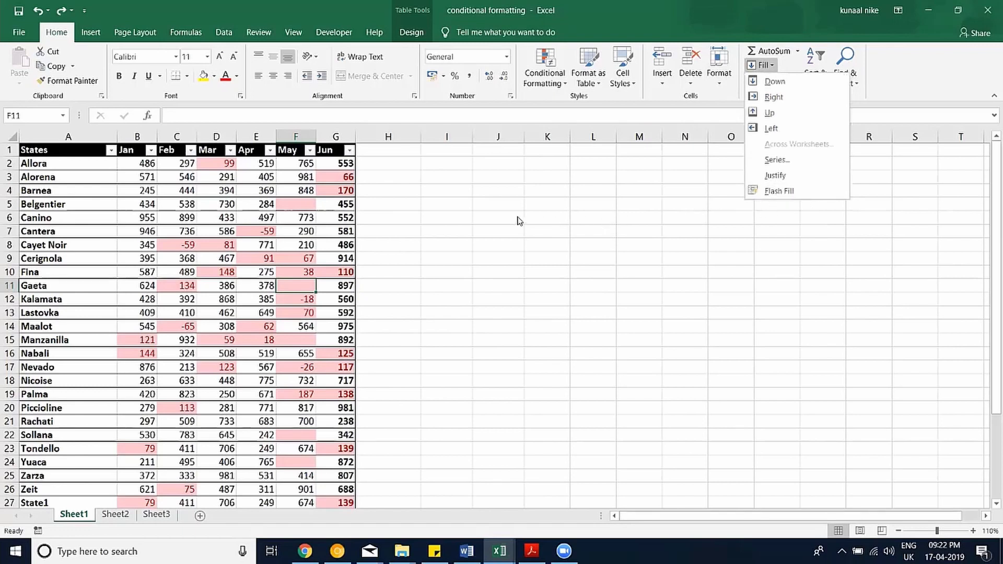
click(495, 199)
click(494, 201)
click(493, 186)
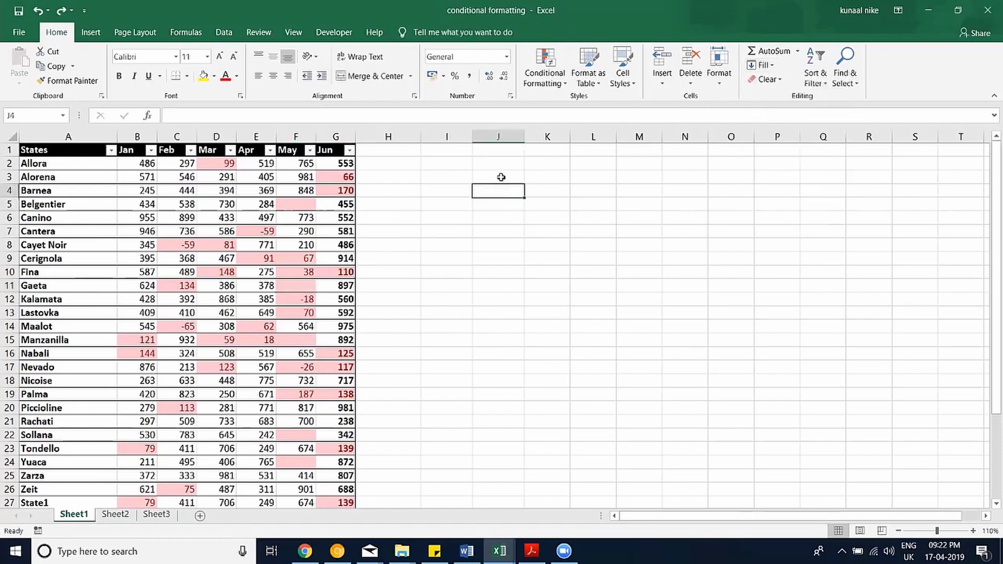
Enter the heading 'Full Name' in cell J1.
click(495, 164)
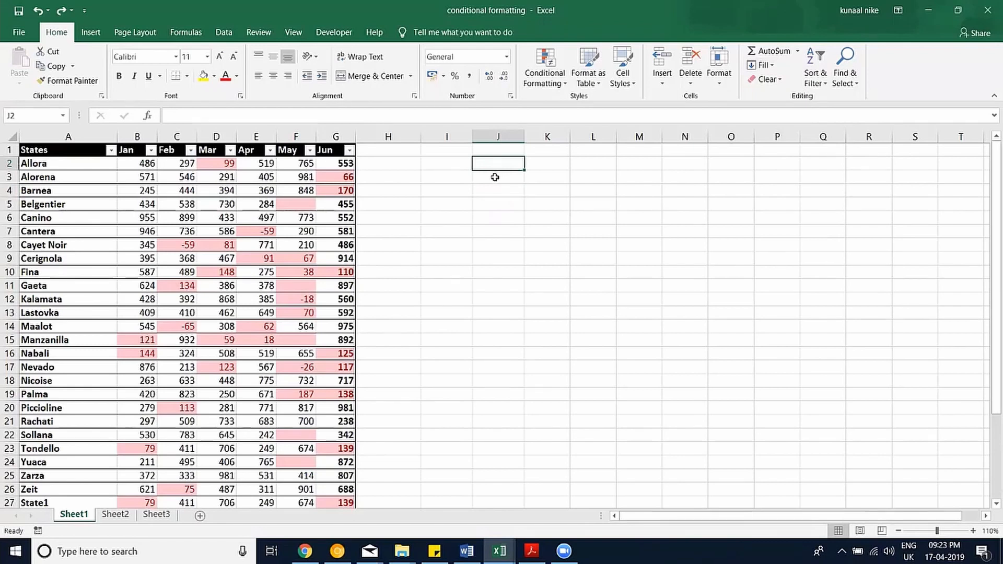
key(Up)
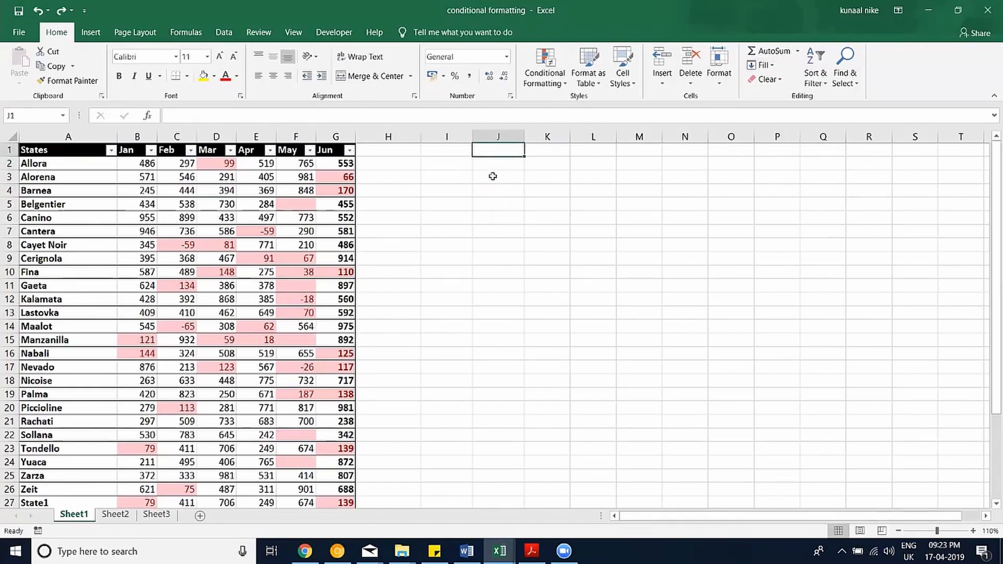
text(Full Name)
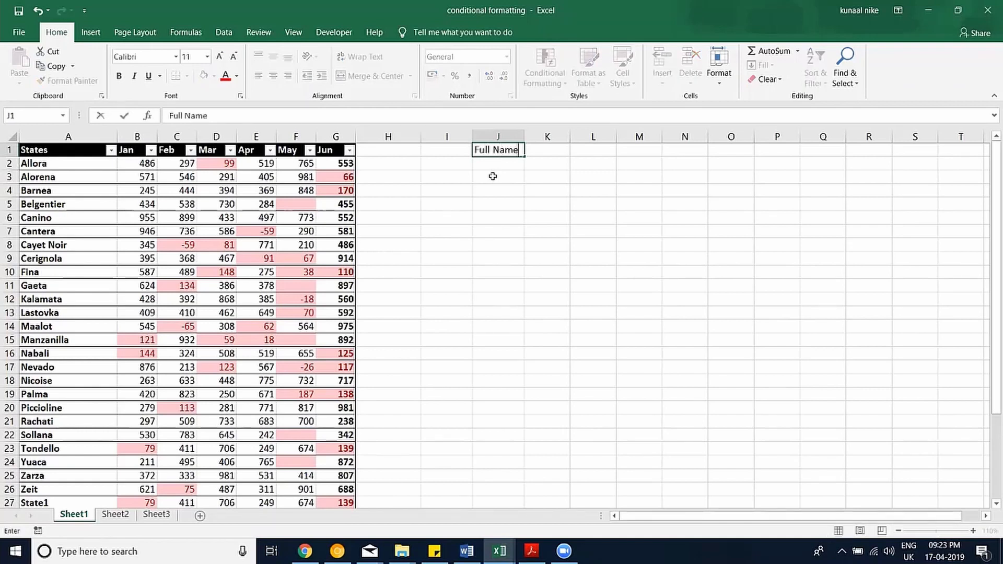
key(Return)
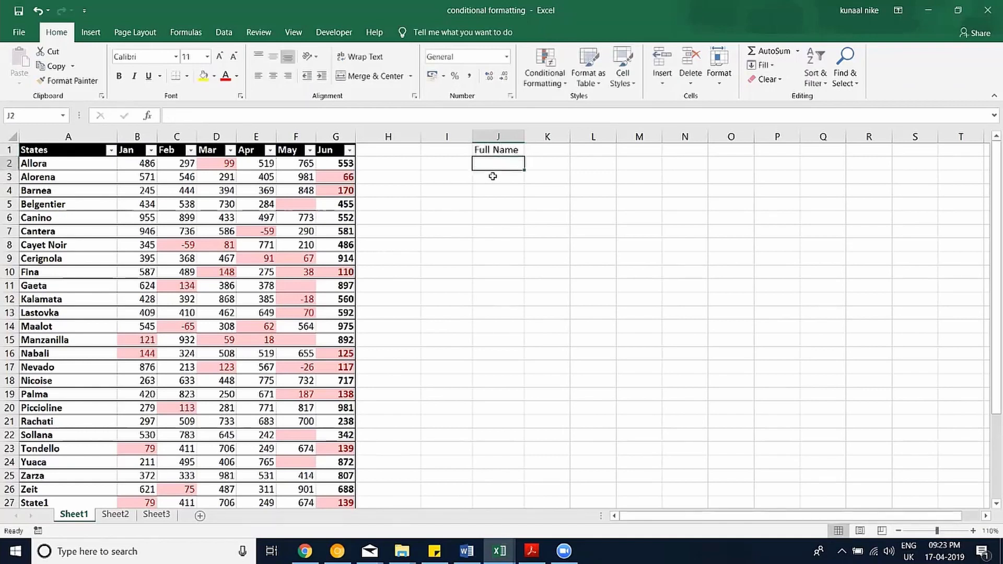
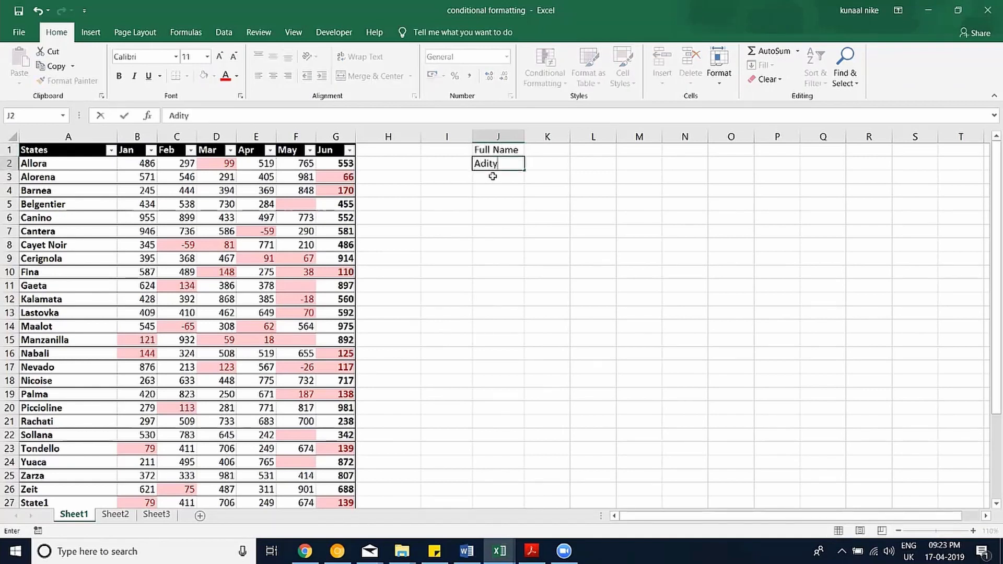
key(Return)
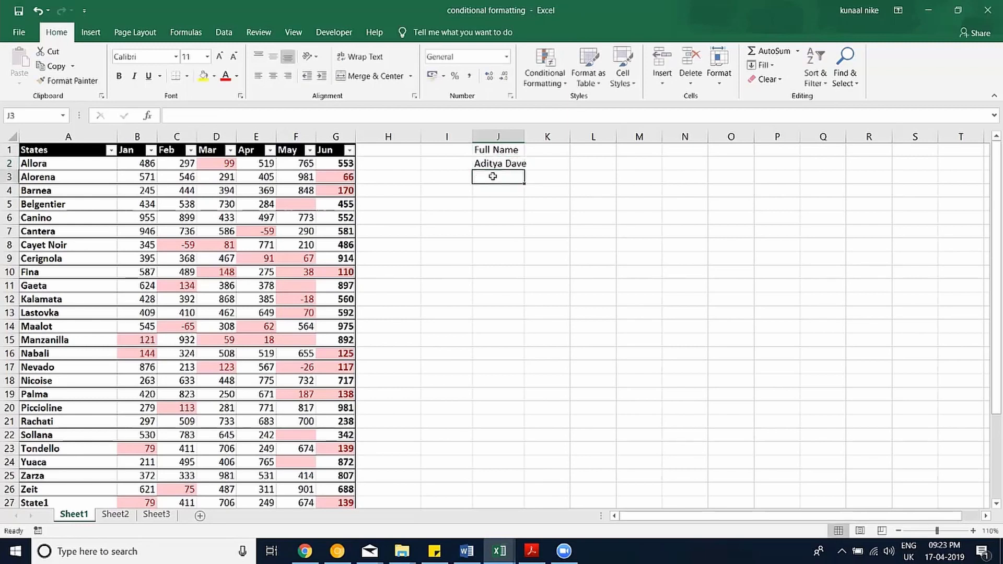
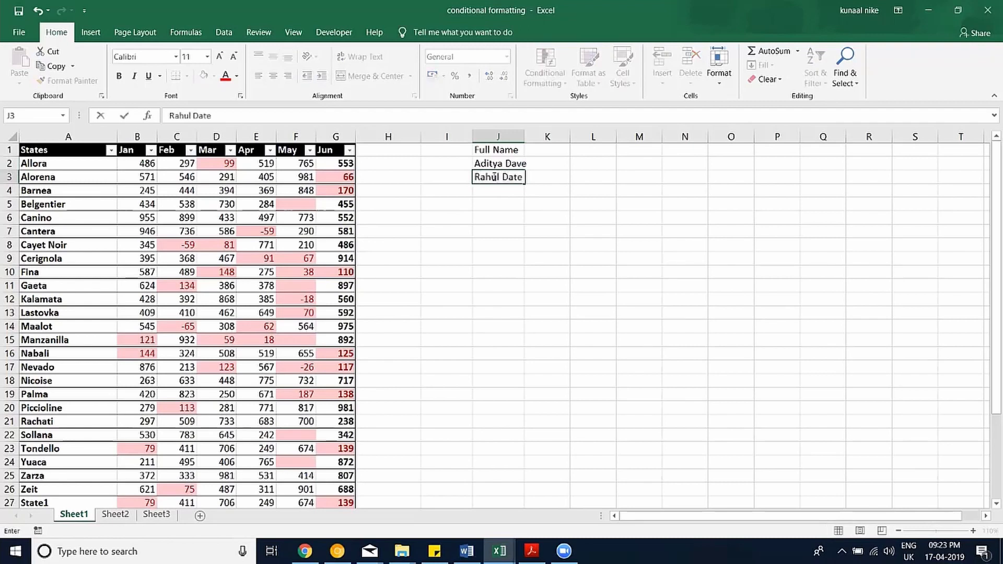
key(Return)
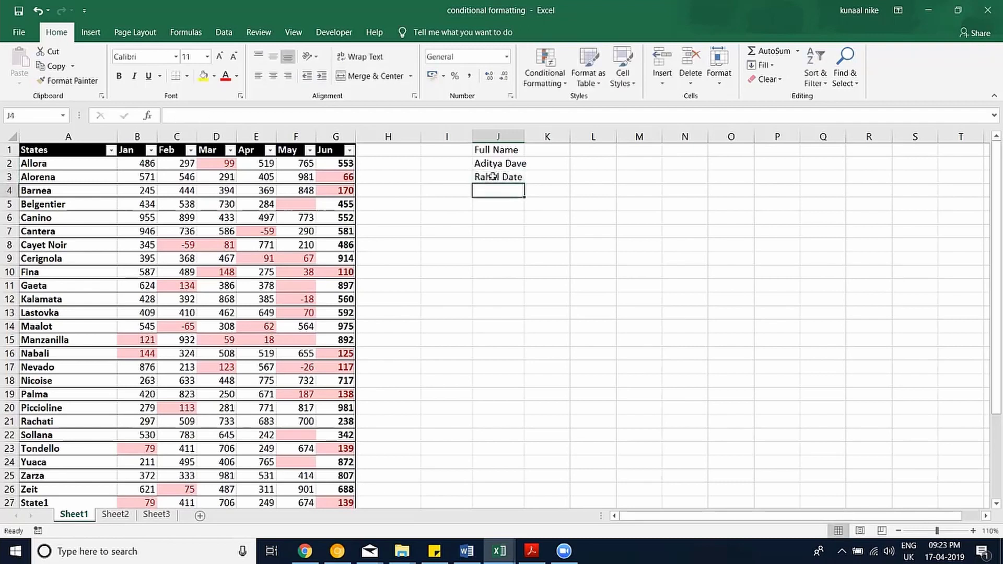
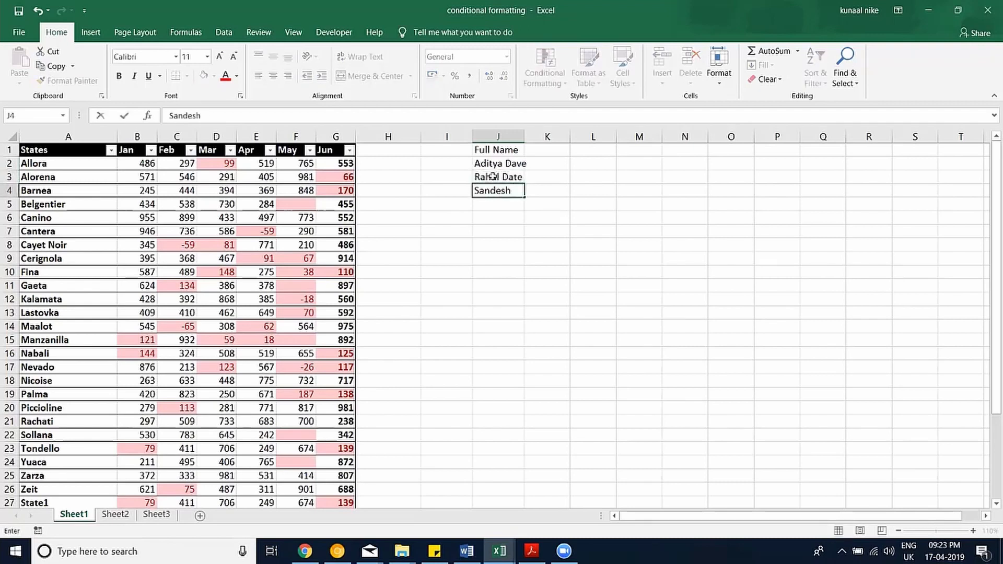
key(Return)
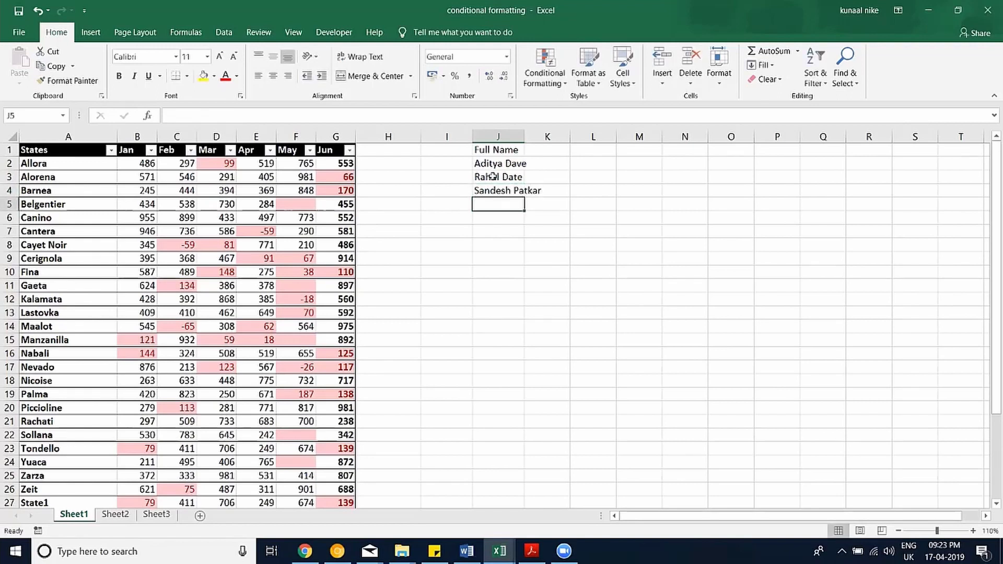
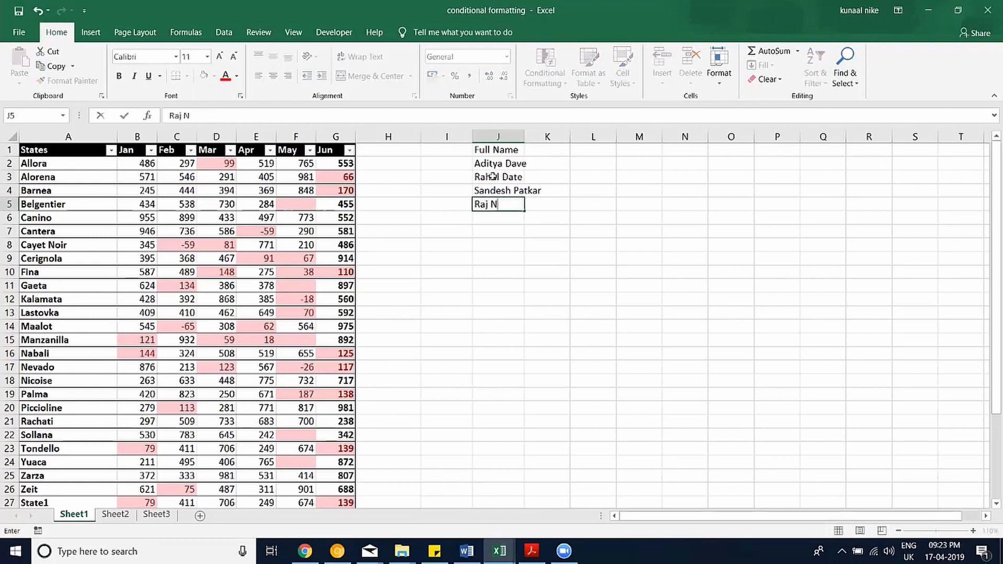
key(Return)
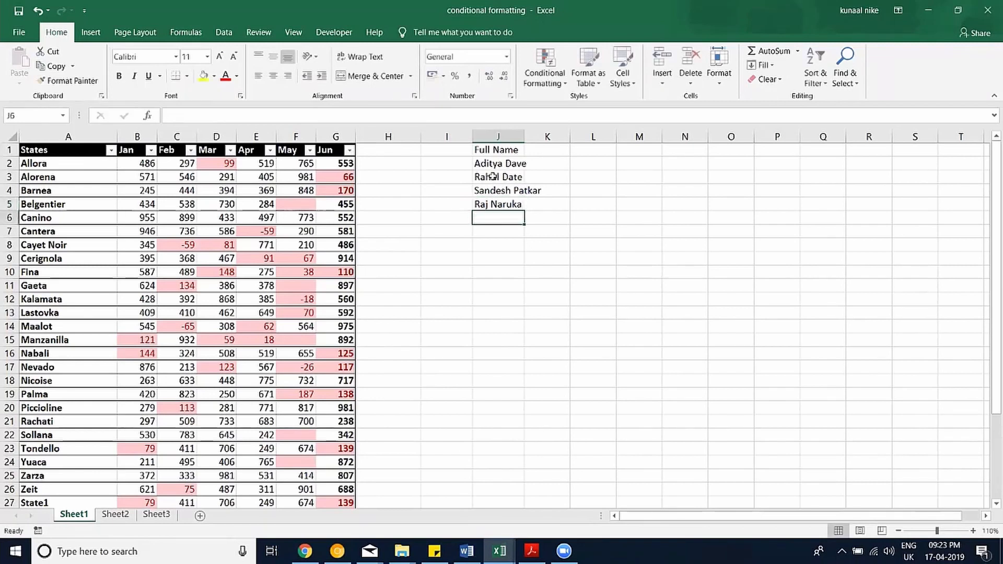
double_click(523, 140)
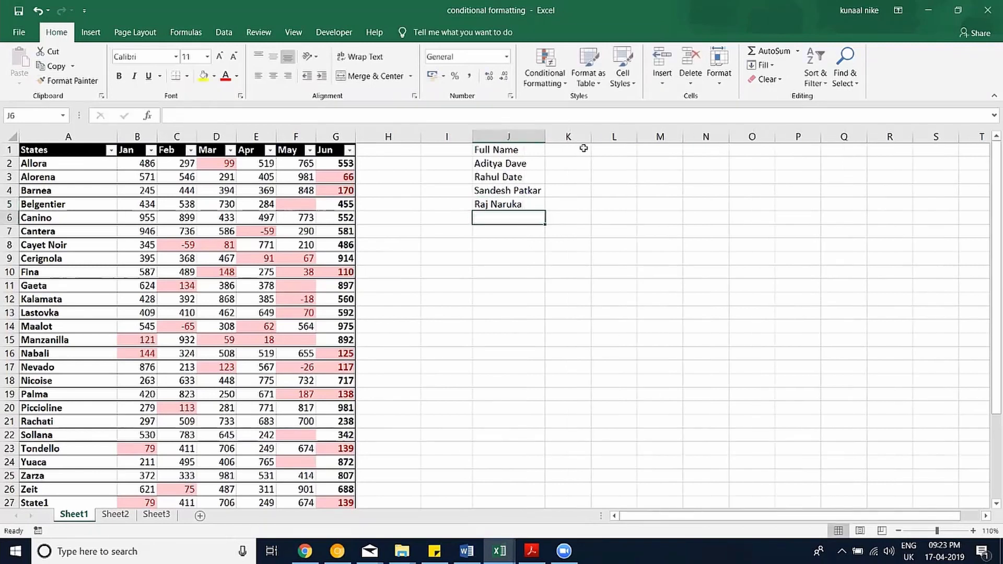
Add the headings 'First' in K1 and 'Last' in L1.
click(582, 149)
text(First)
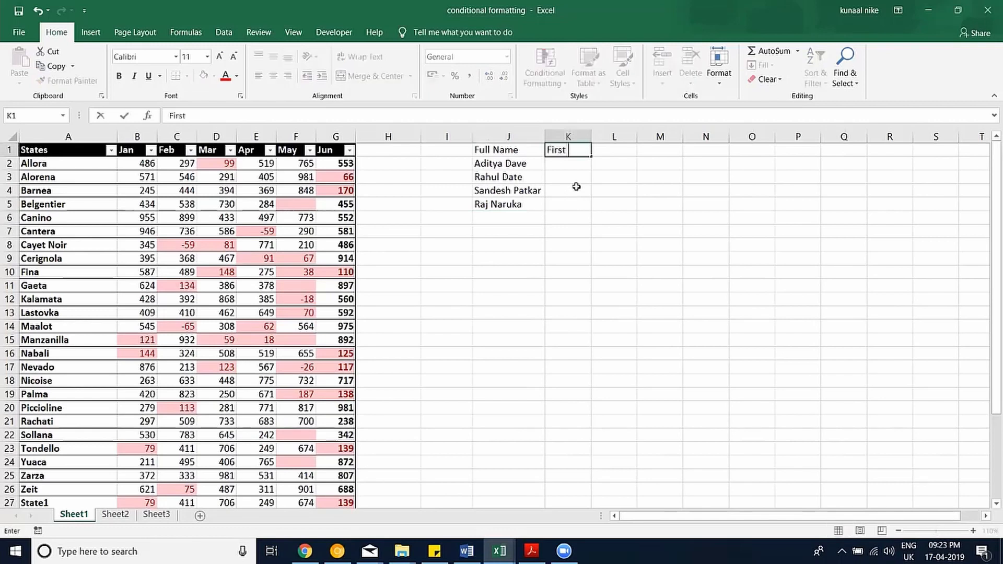
key(Tab)
text(Last)
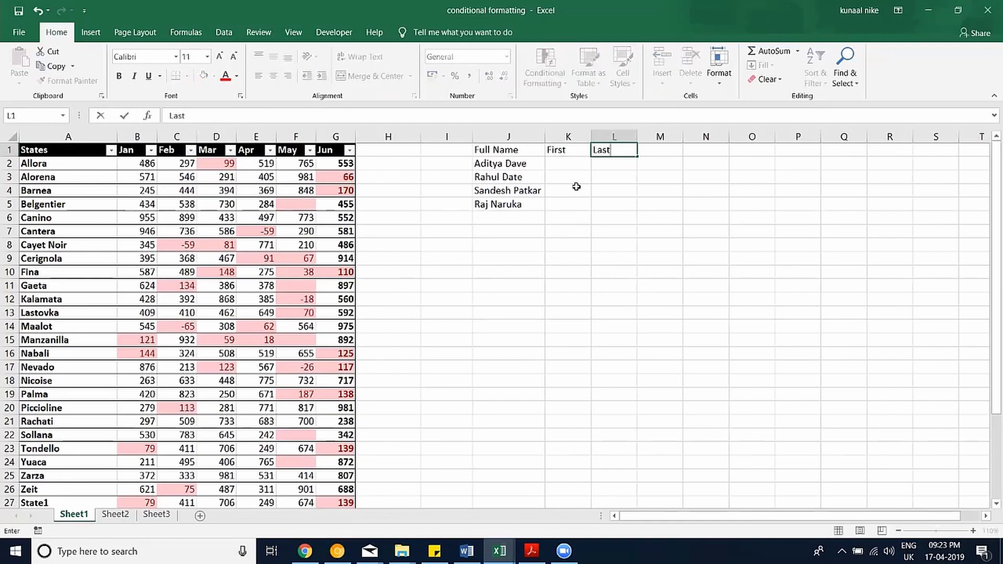
key(Return)
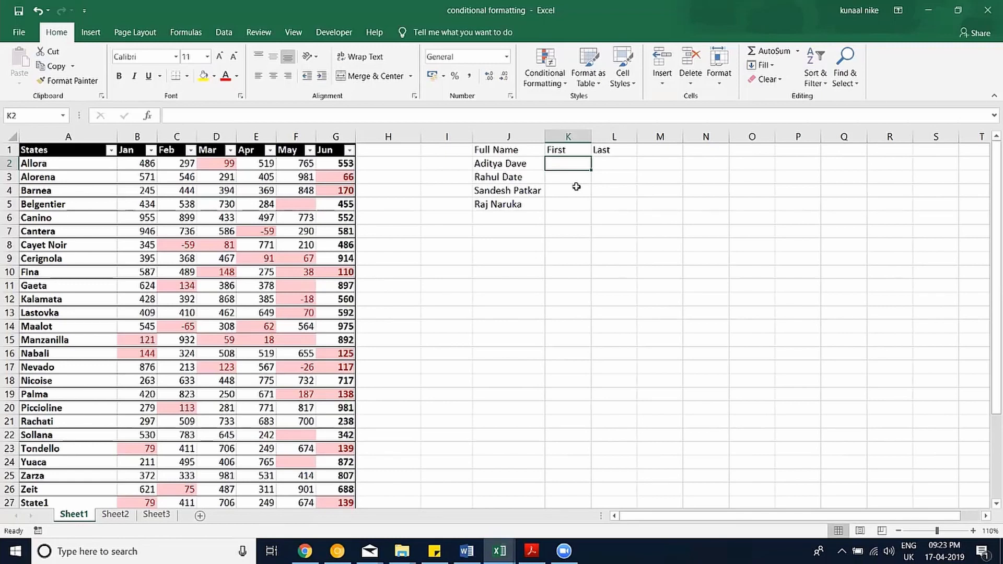
Add 'Sharma Ji' to the Full Name list in J6.
key(Left)
key(Down)
key(Down)
key(Down)
key(Down)
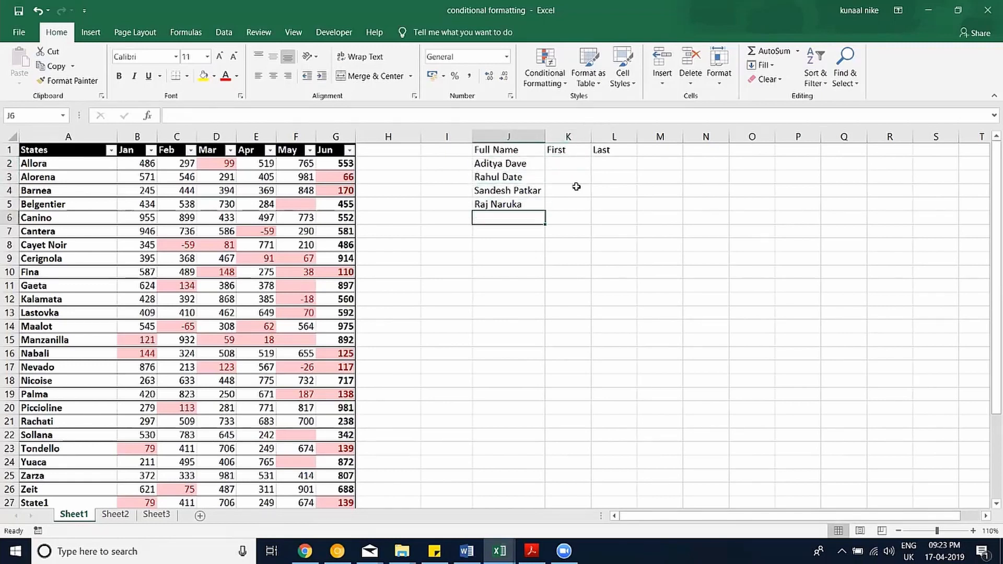
text(Sjar)
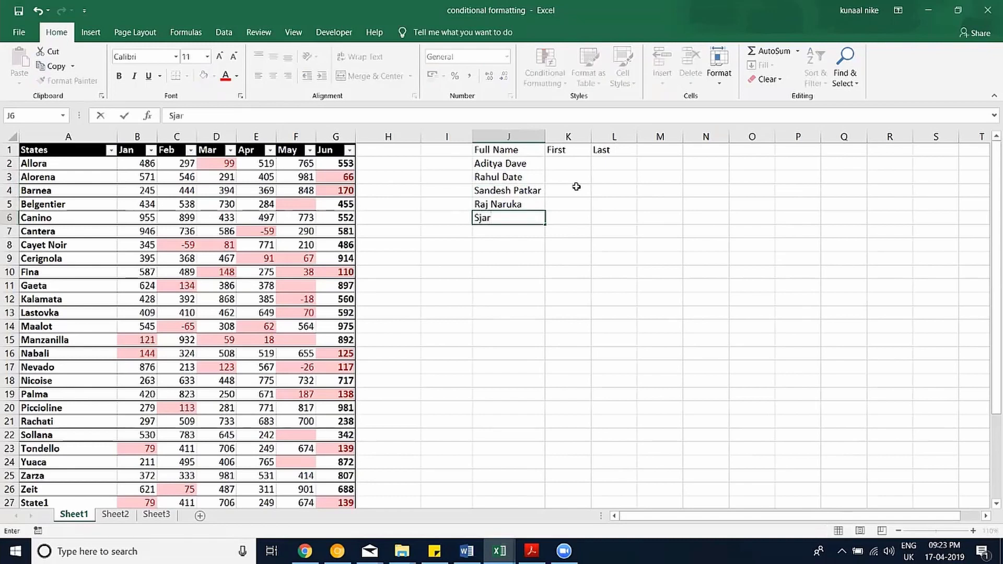
key(BackSpace)
key(BackSpace)
key(BackSpace)
text(harma Ji)
key(Return)
key(Right)
key(Up)
key(Up)
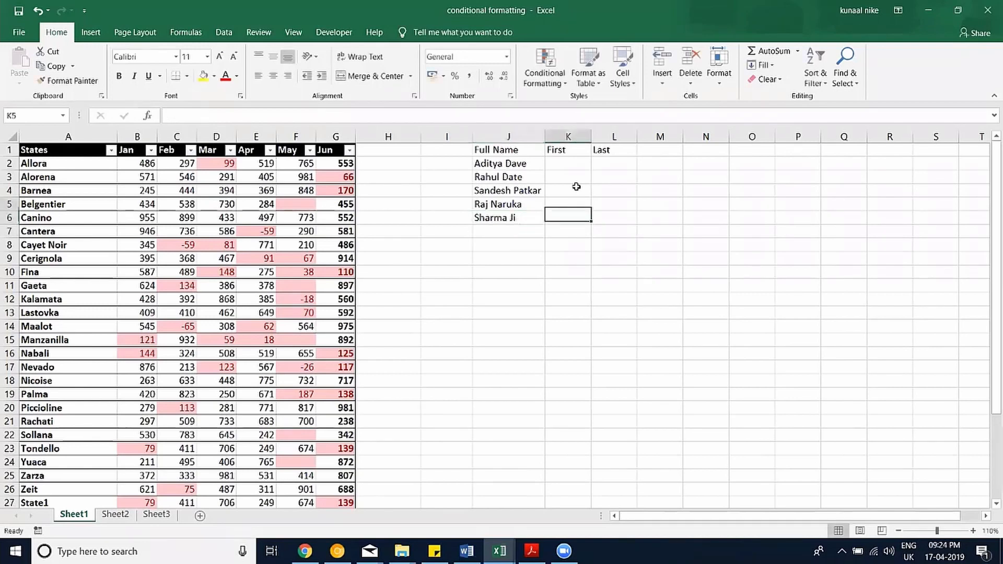
key(Up)
key(Left)
key(Down)
key(Down)
key(Down)
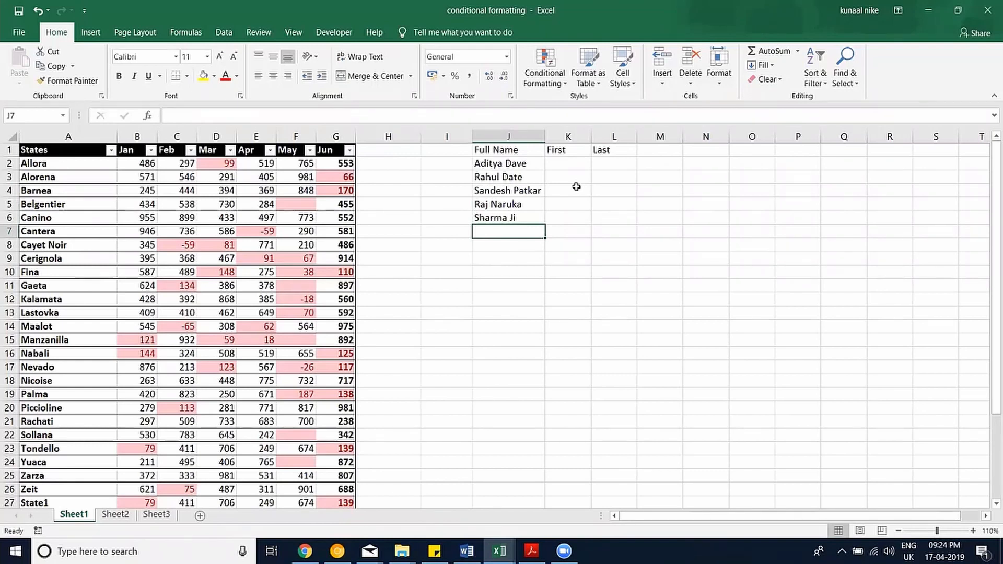
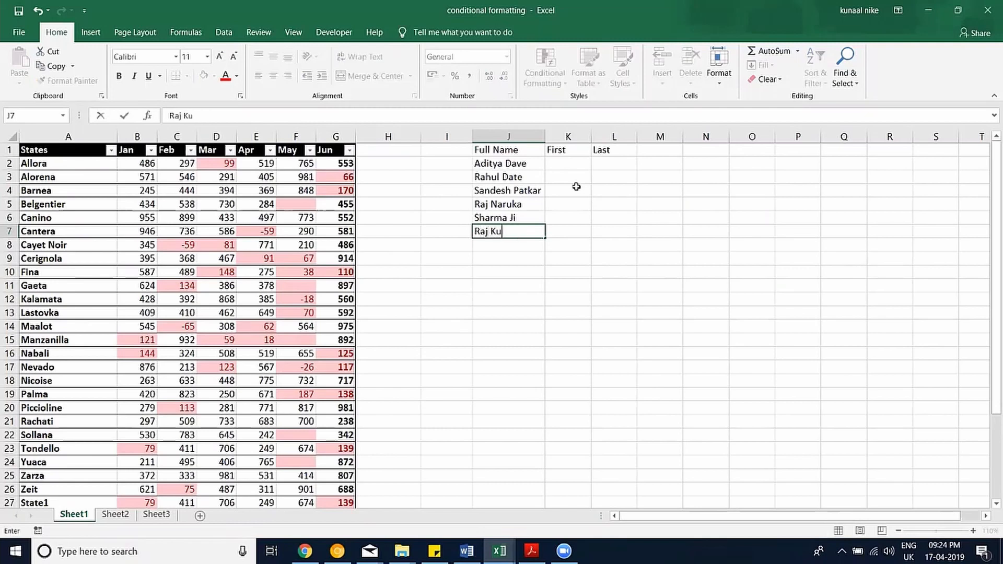
key(Return)
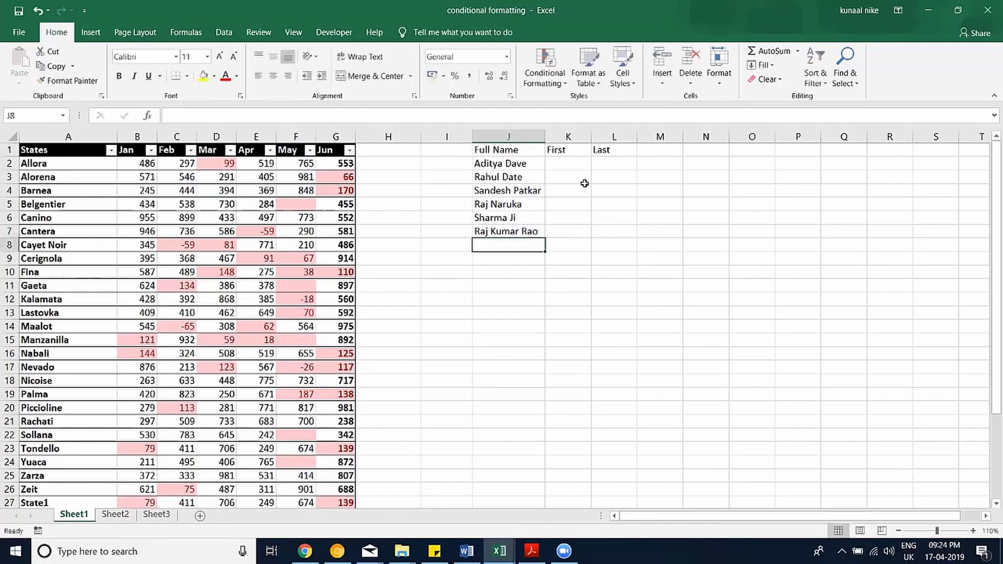
text(Aman)
key(Return)
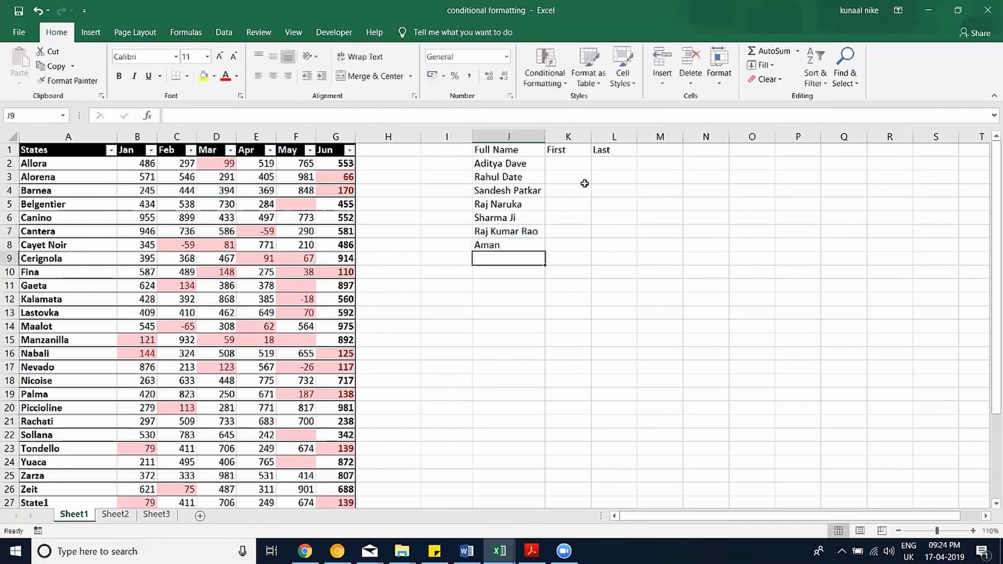
click(574, 164)
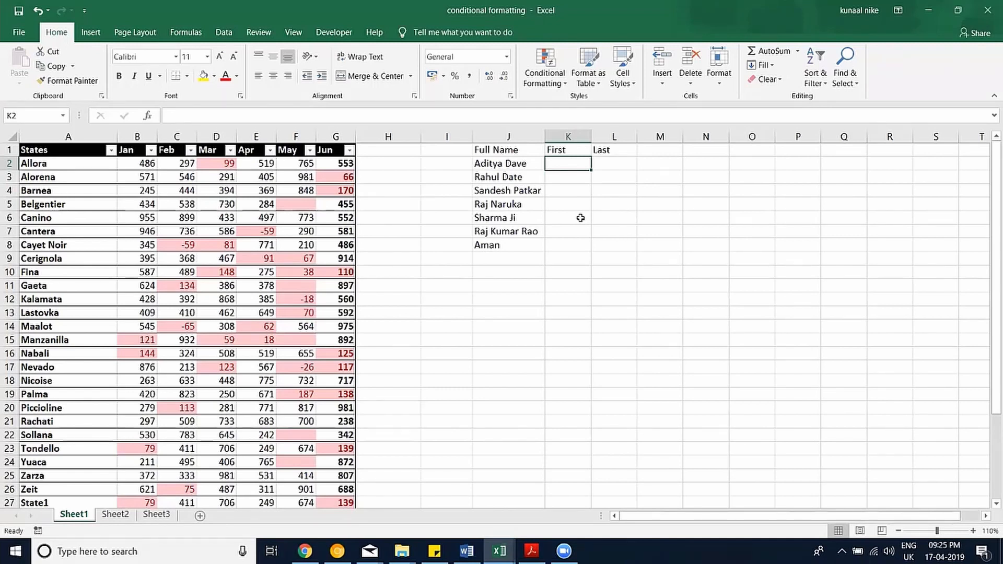
Type Aditya in K2 and Rahul in K3, accepting Flash Fill's first names for K4:K8.
text(Adiy)
key(BackSpace)
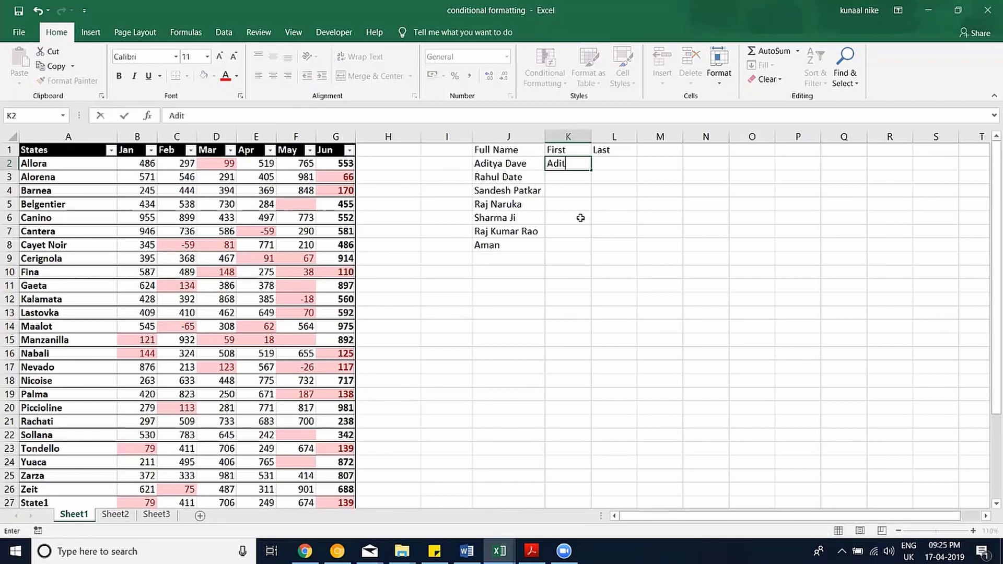
text(tya)
key(ctrl+Return)
key(Down)
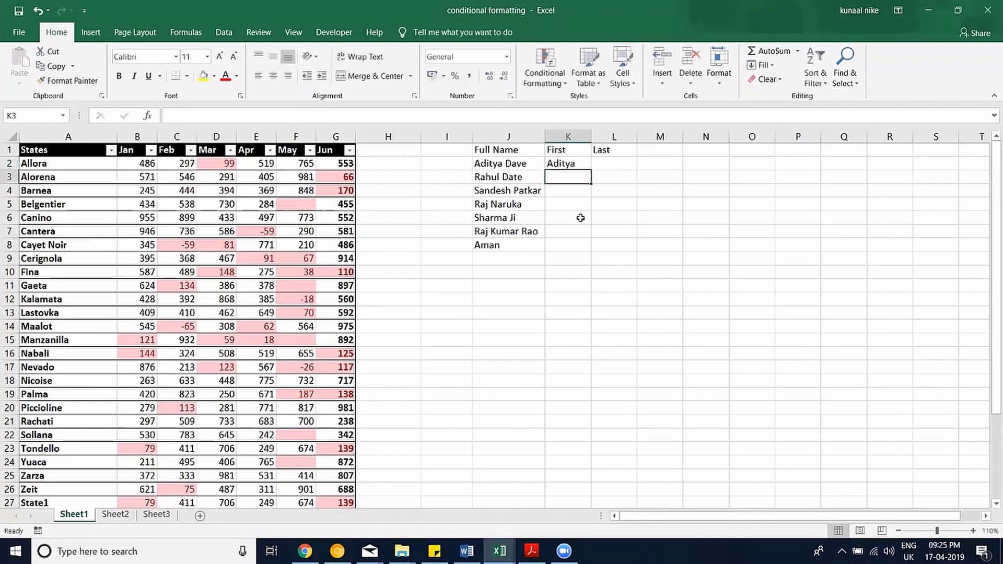
text(Rahul)
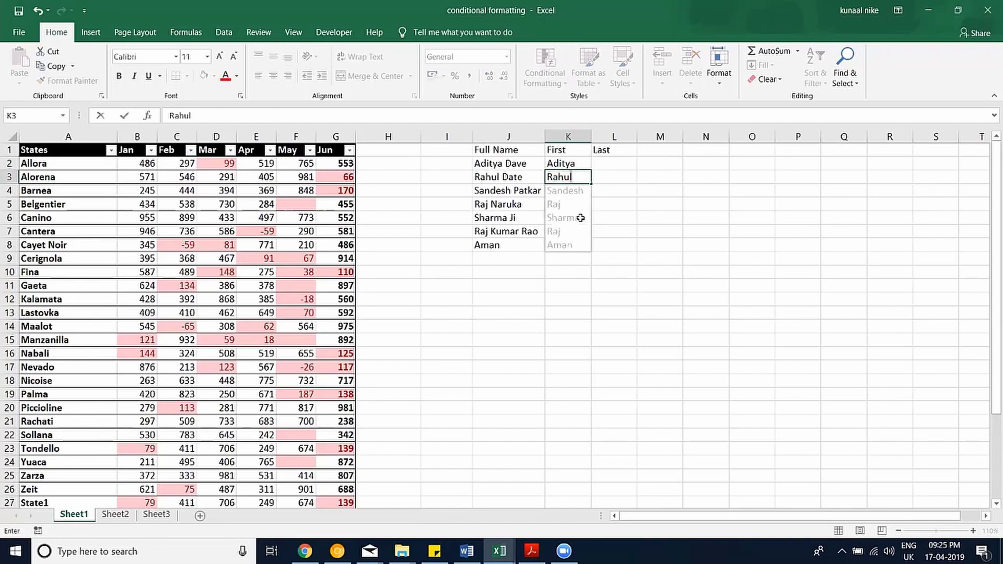
key(Return)
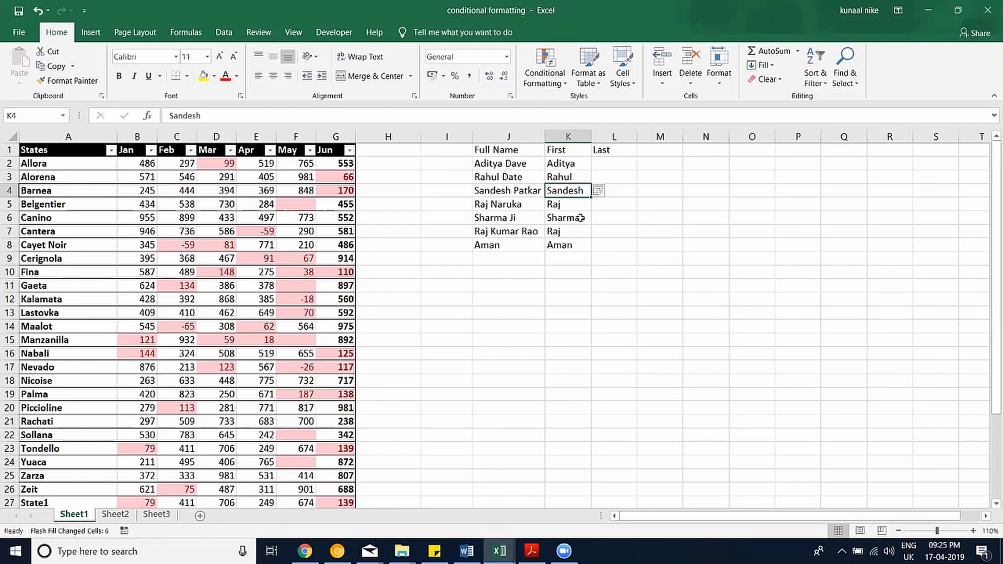
key(Right)
key(Up)
key(Up)
key(Up)
key(Down)
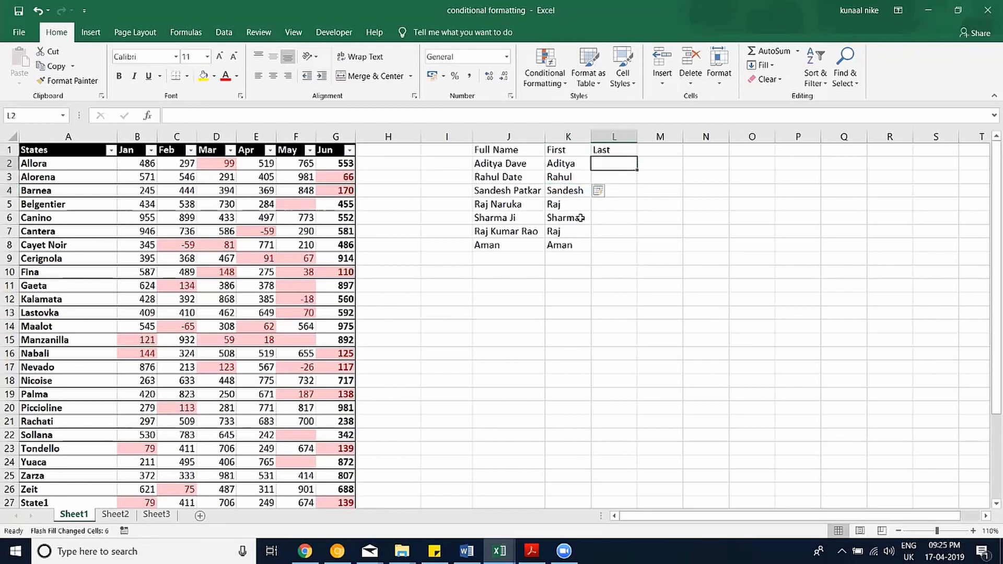
Type surnames Dave and Date in L2:L3, then try Flash Fill and dismiss its warning.
key(Return)
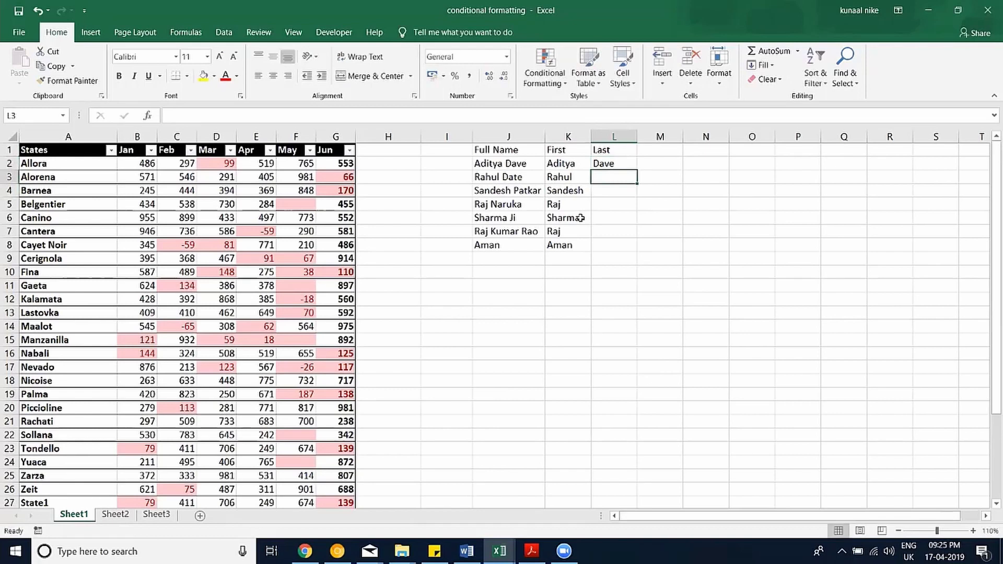
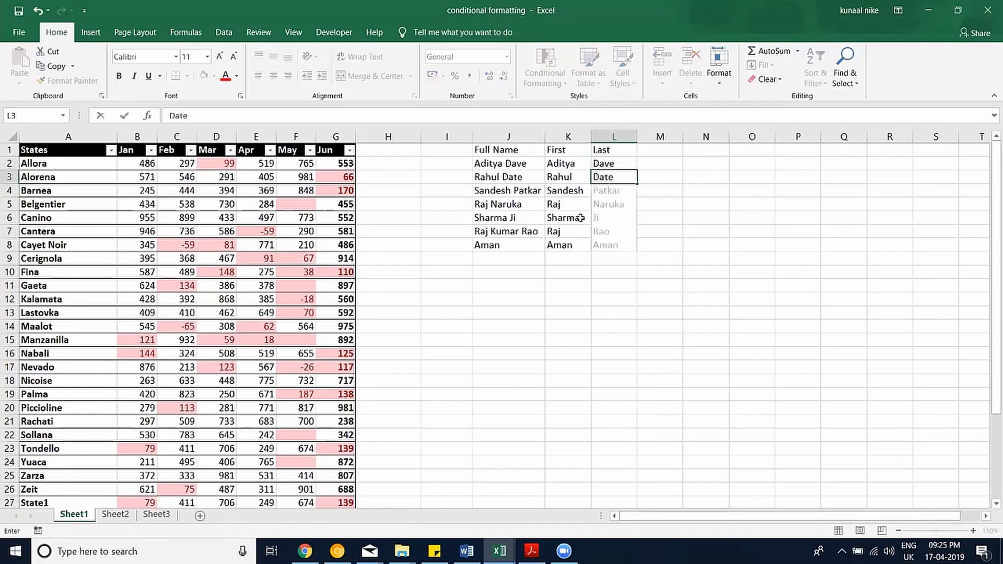
key(Down)
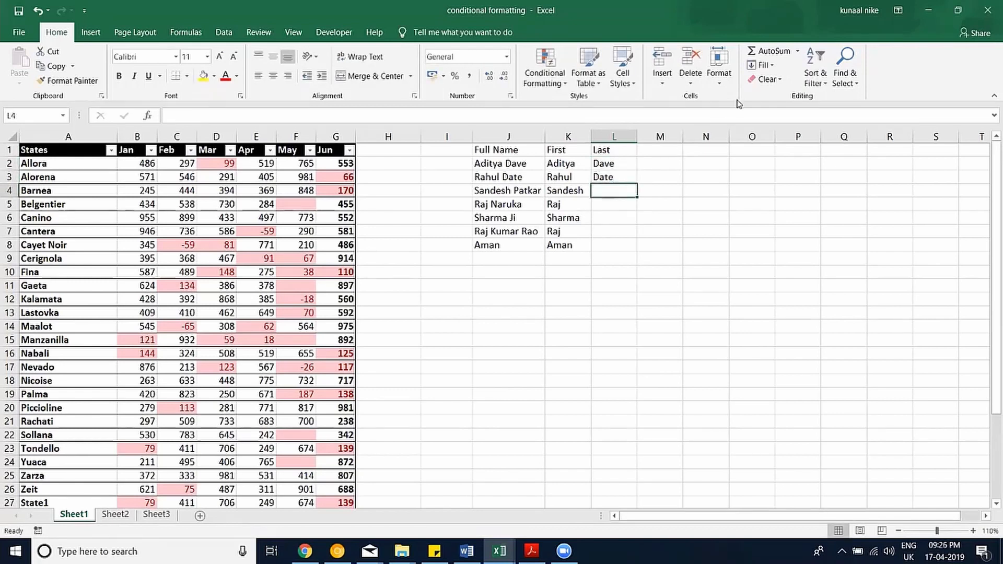
click(763, 65)
click(805, 192)
click(506, 315)
Flash Fill the selected L2:L8 with surnames and check the Aman row.
drag(617, 163, 614, 245)
click(764, 65)
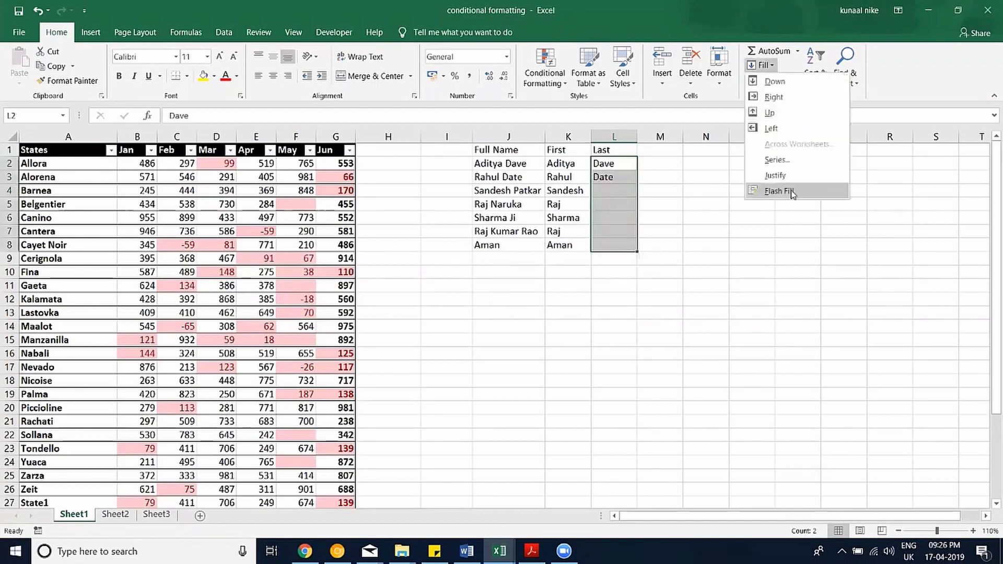
click(787, 190)
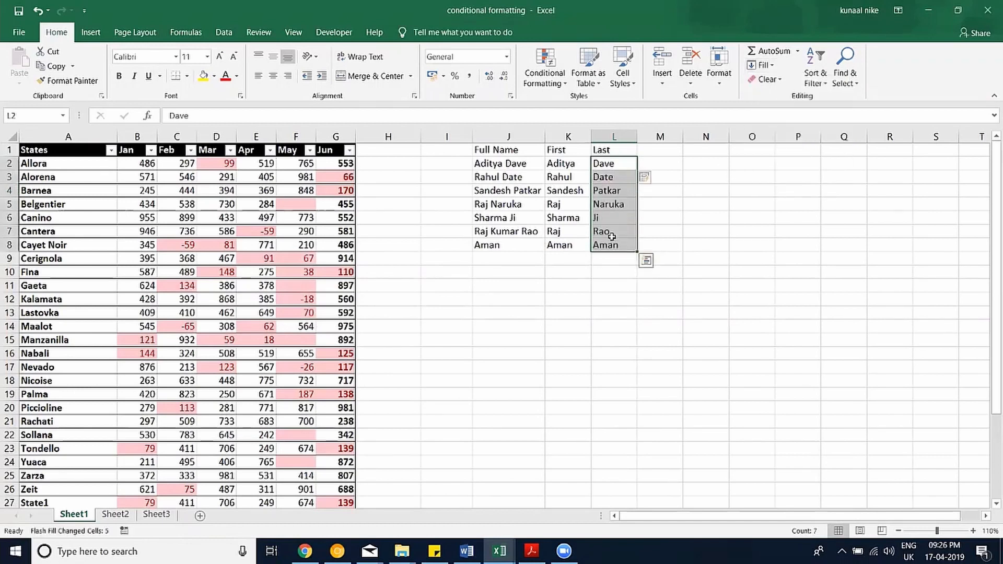
click(603, 287)
click(612, 248)
shift+click(487, 246)
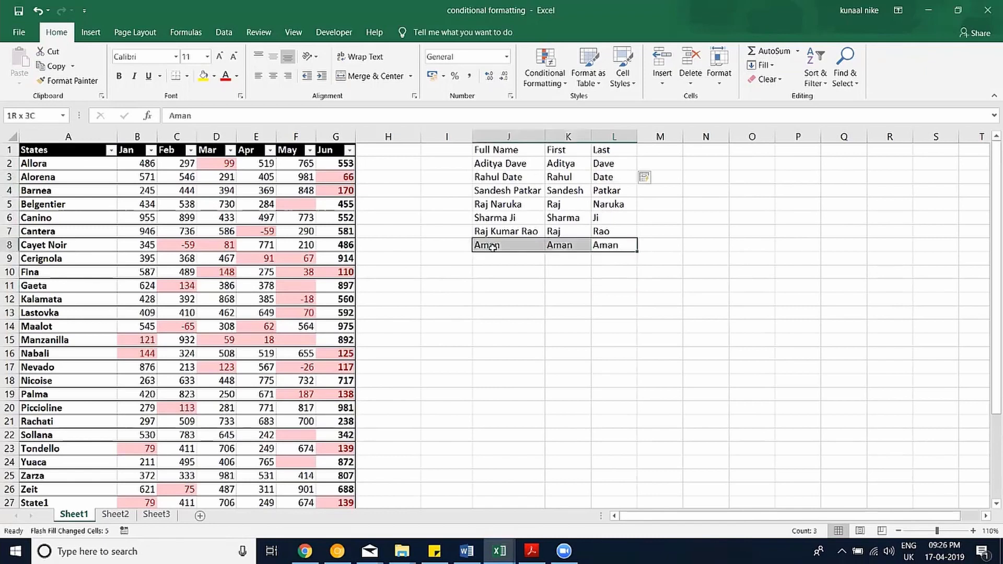
click(617, 245)
Clear the surnames in L2:L8 and the first names in K2:K8.
key(Delete)
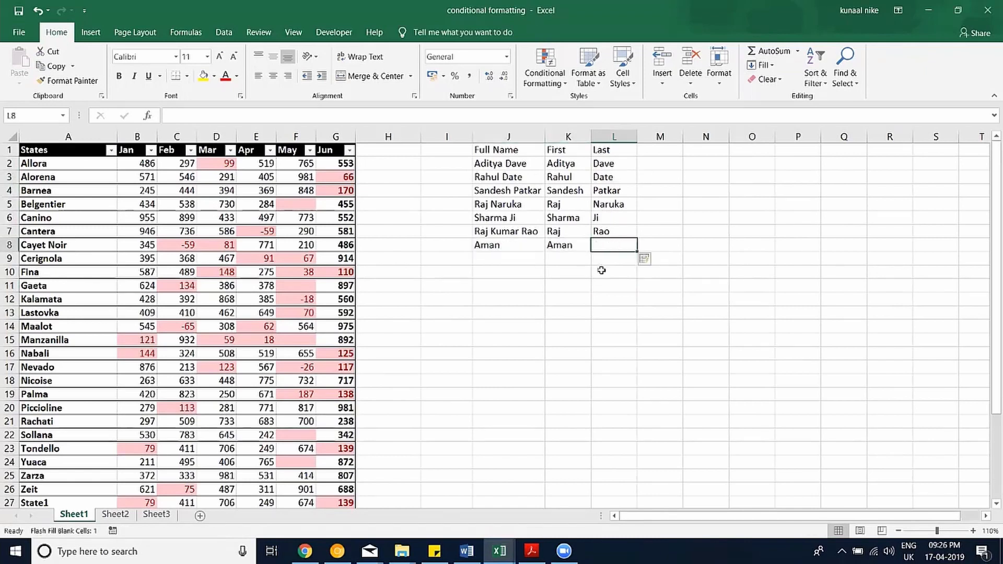
click(602, 270)
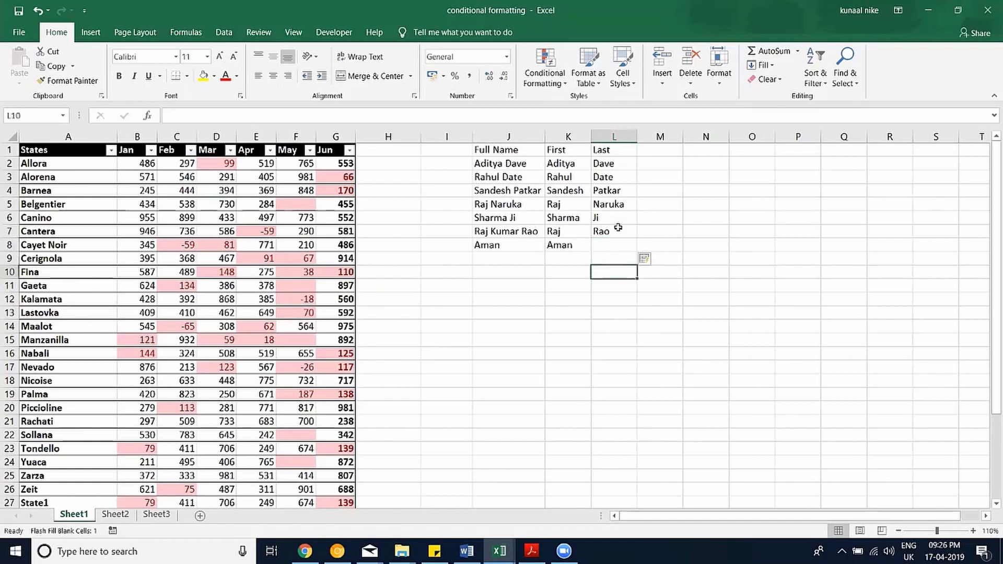
drag(608, 163, 611, 231)
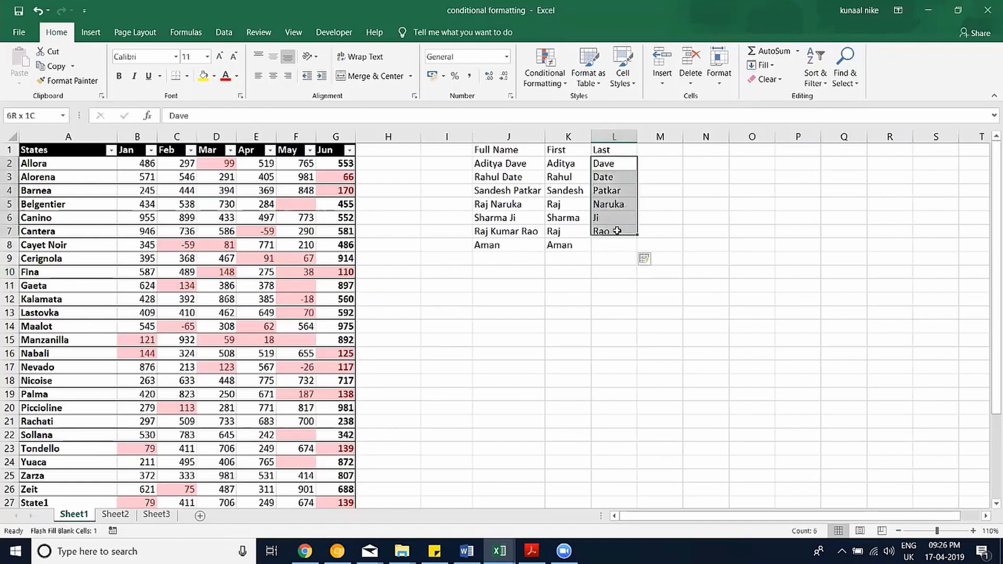
key(Delete)
drag(566, 162, 564, 243)
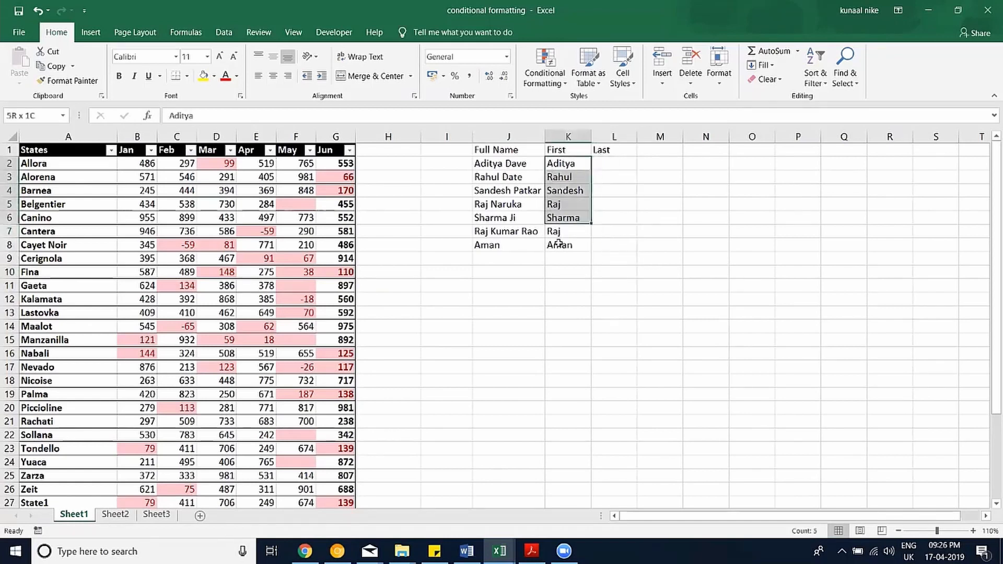
key(Delete)
Retype Aditya in K2 and Rahul in K3, accepting the suggested first names for K4:K8.
click(569, 166)
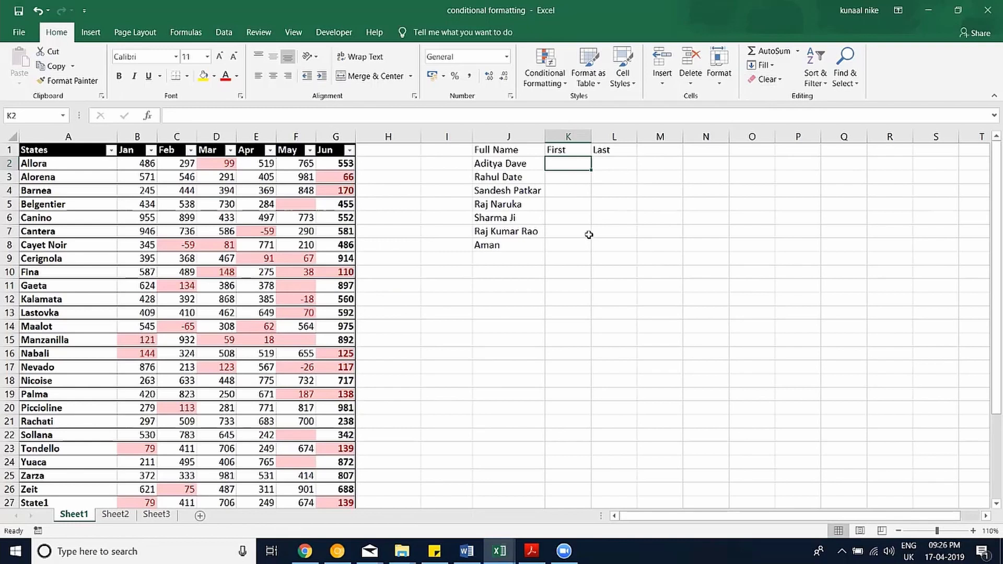
text(Adi)
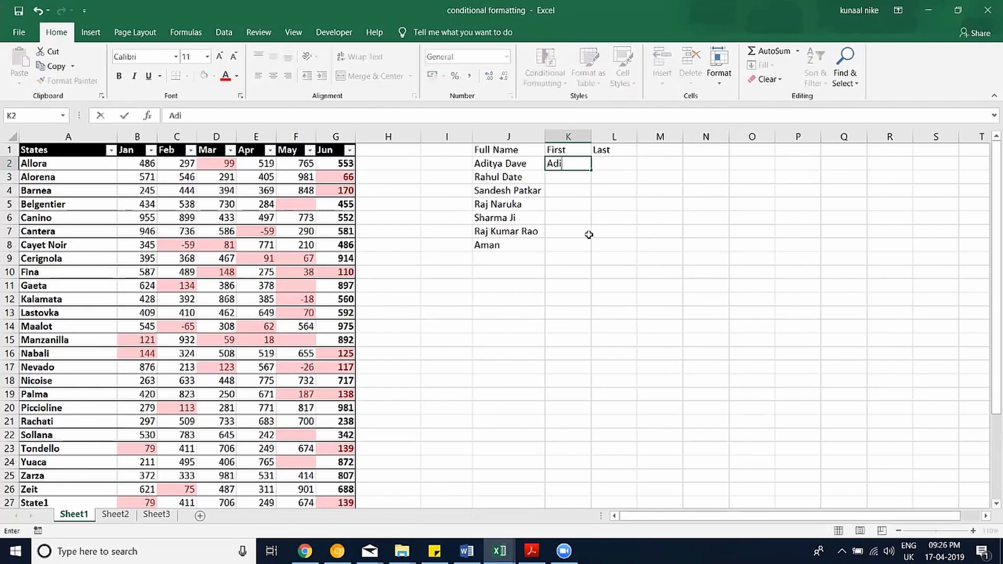
text(tya)
key(BackSpace)
key(Return)
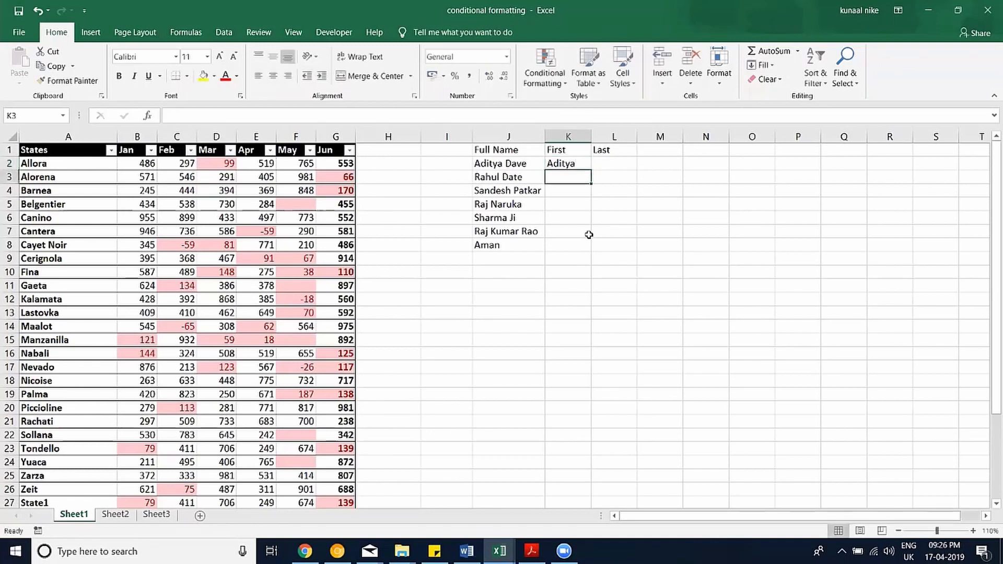
text(Rahul)
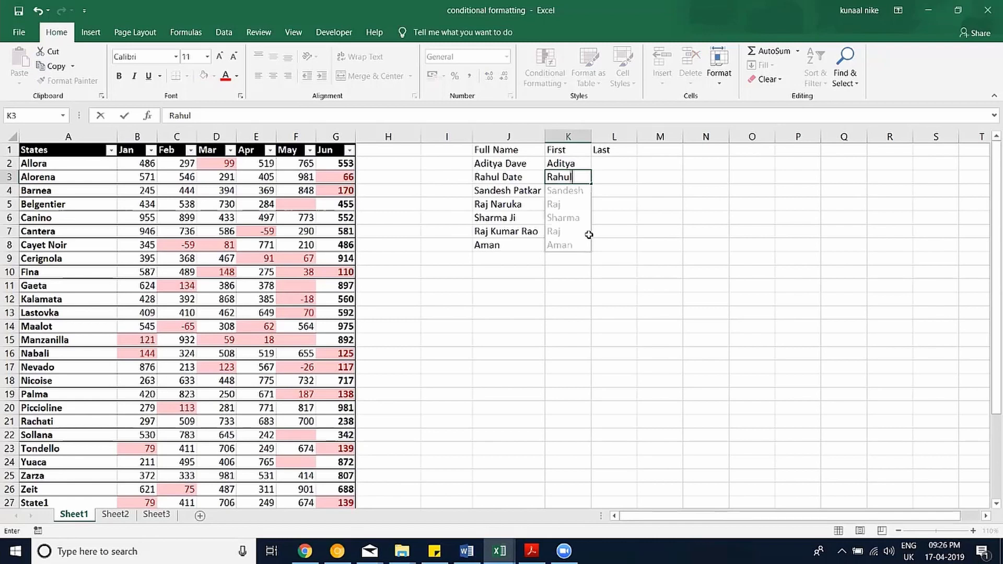
key(Return)
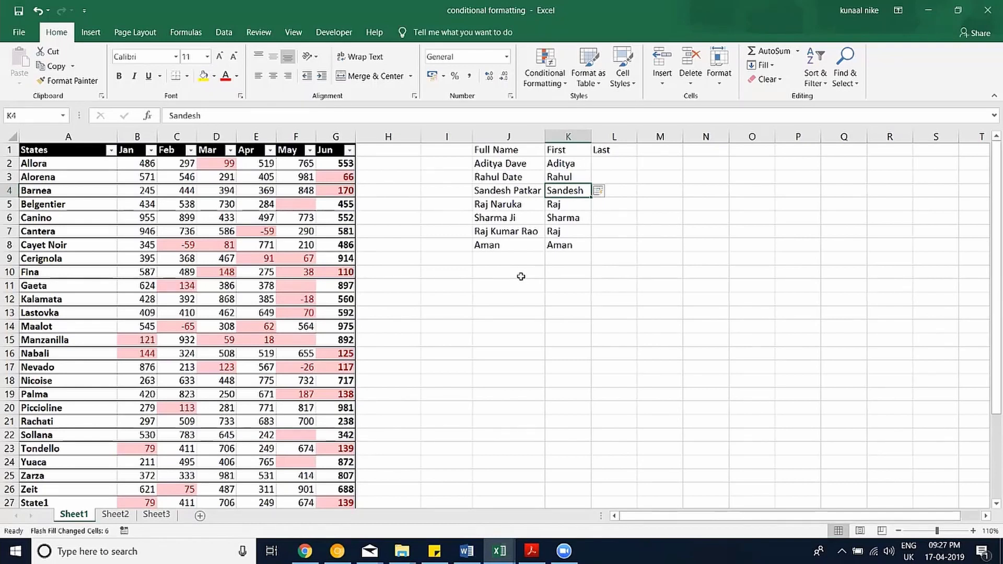
click(516, 275)
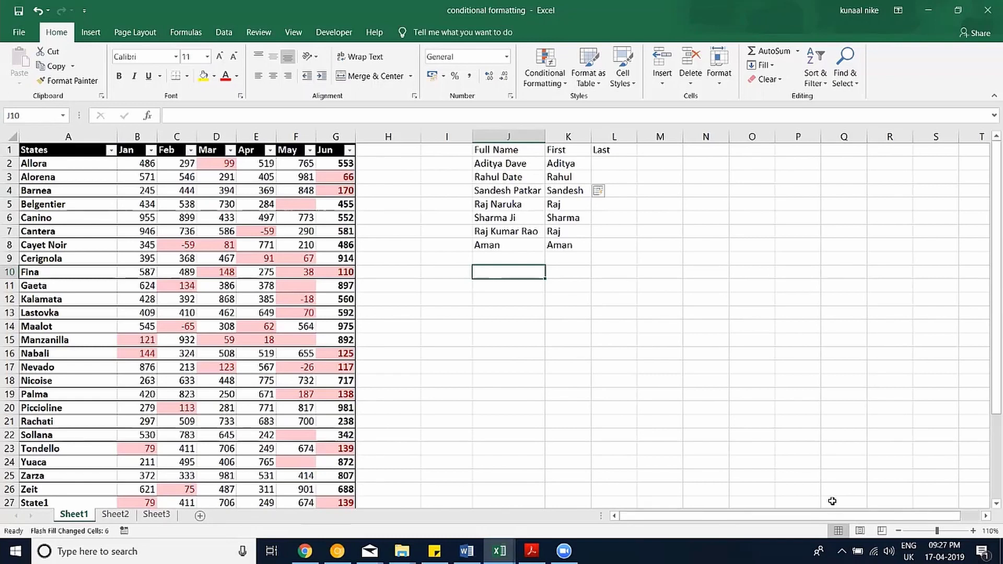
Enter test strings 'aaa bbb ccc', 'fff ggg hhhsdf' and 'ASSAs fg dfgdf' in J10:J12.
text(aaa bbb ccc)
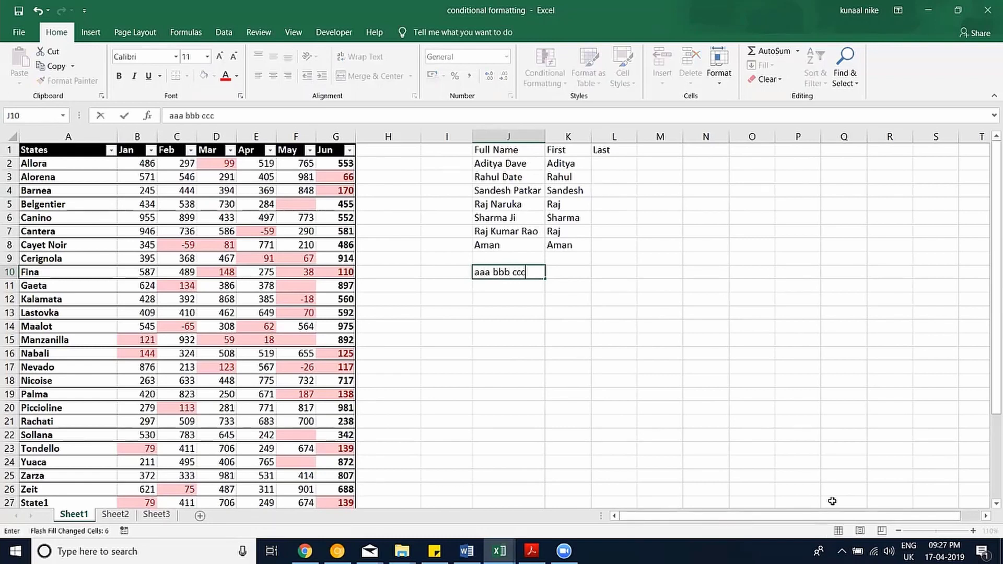
key(Return)
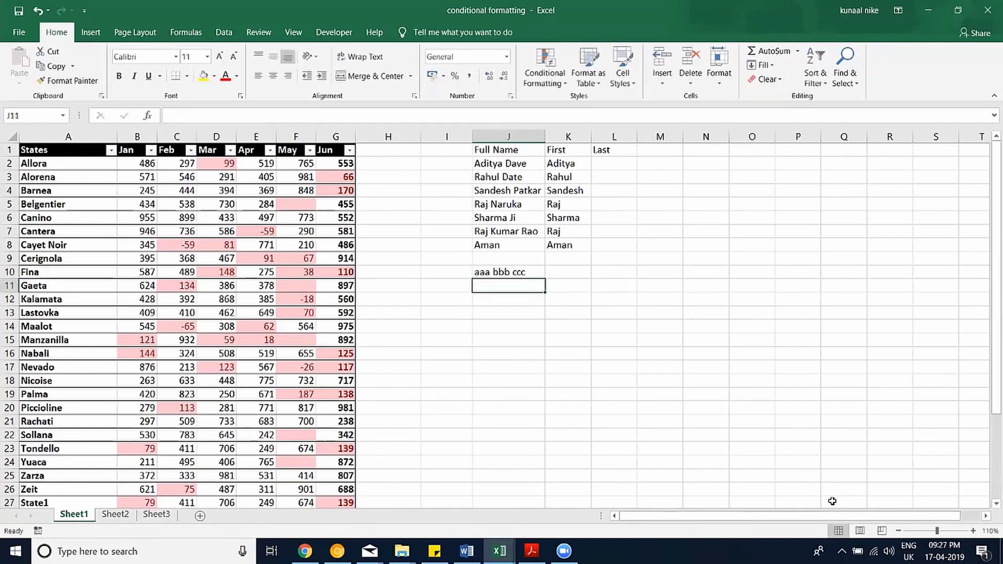
text(fff)
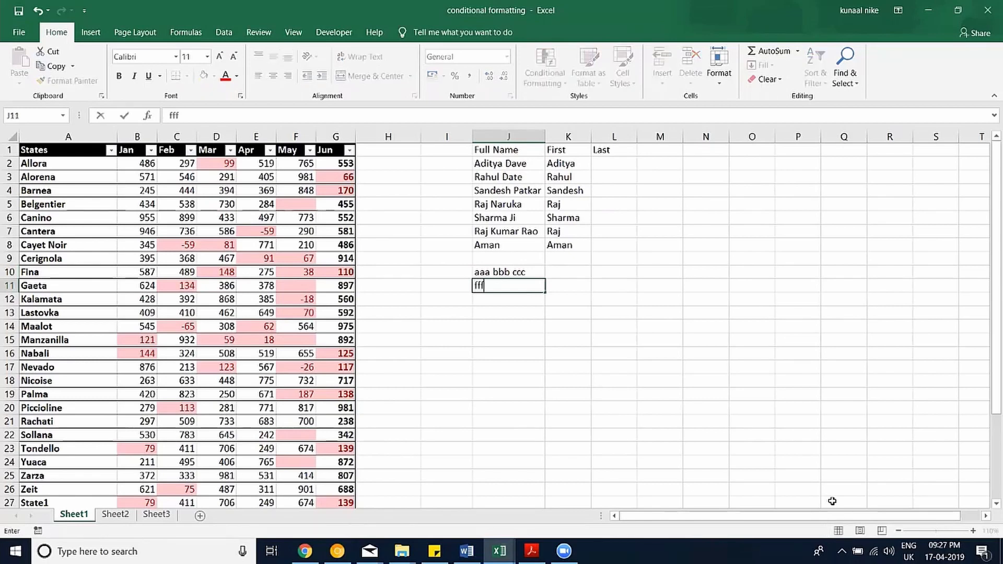
text( ggg hhhsdf)
key(Return)
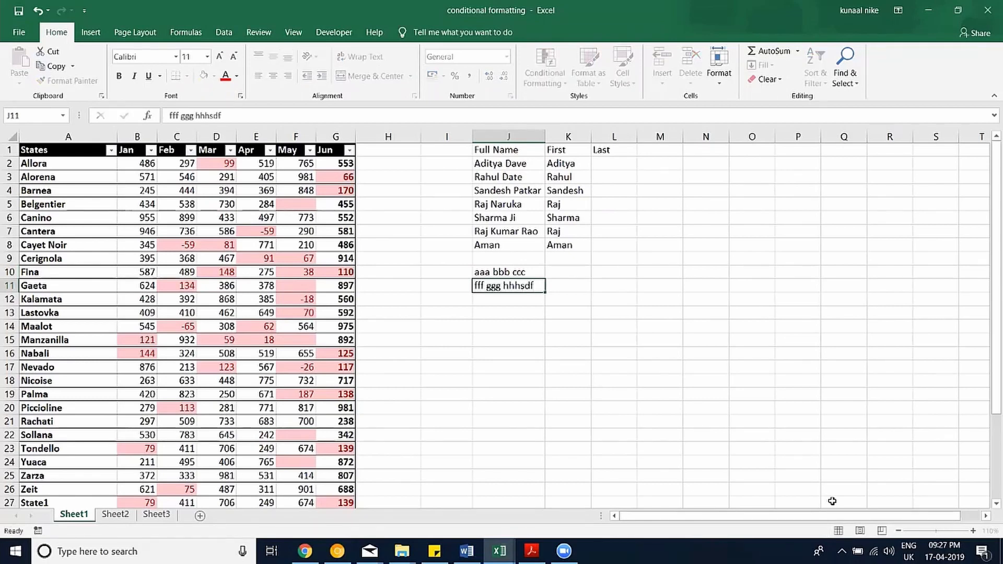
text(A)
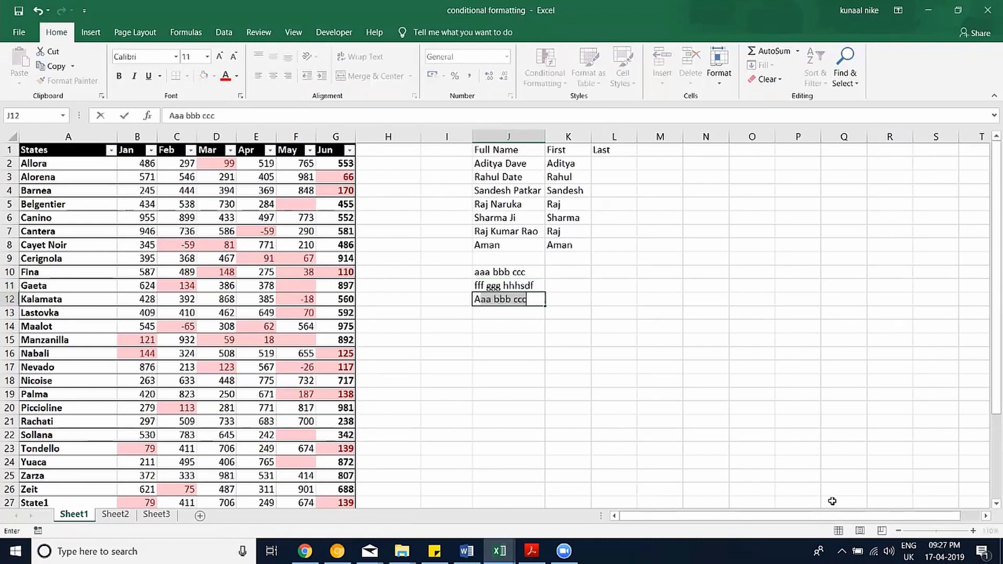
text(SSAs fg)
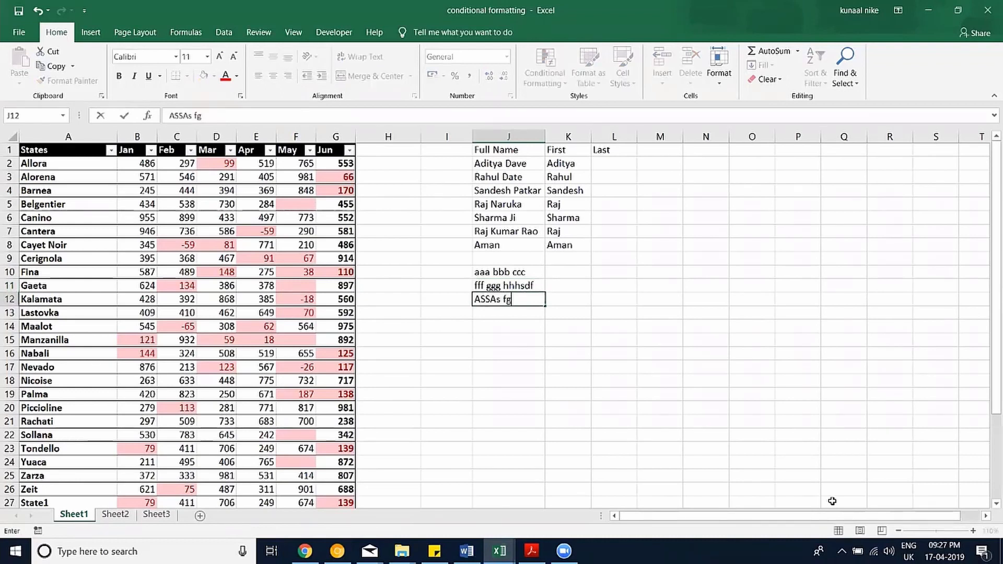
text( dfgdf)
key(Return)
Type the middle words 'bbb' in K10 and 'ggg' in K11.
key(Up)
key(Up)
key(Right)
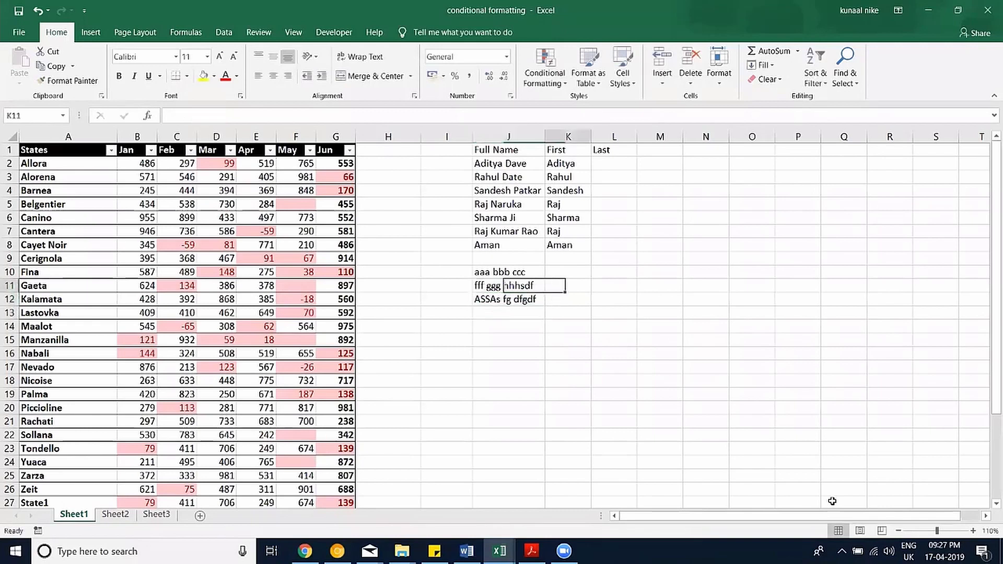
key(Up)
text(bbb)
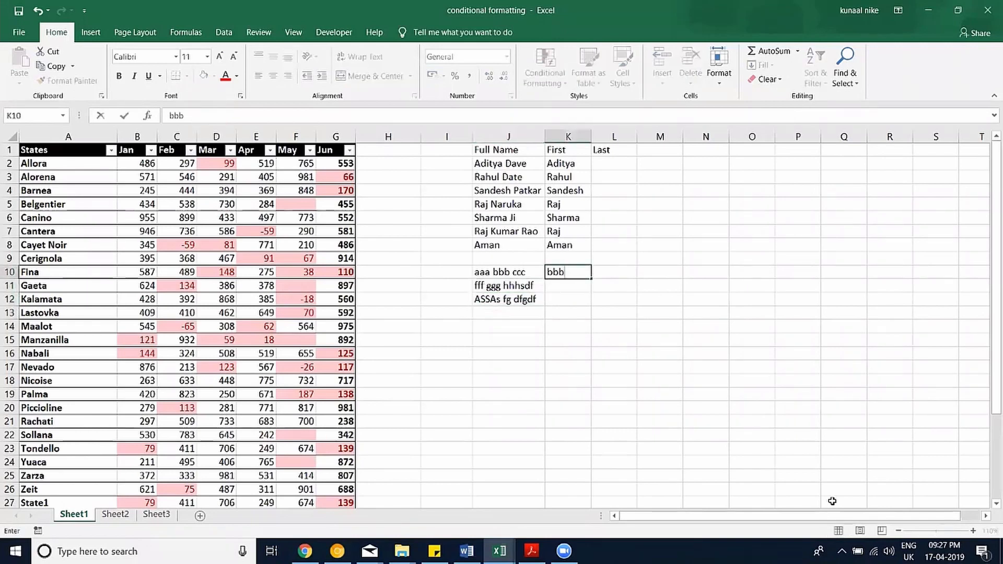
key(Return)
text(ggg)
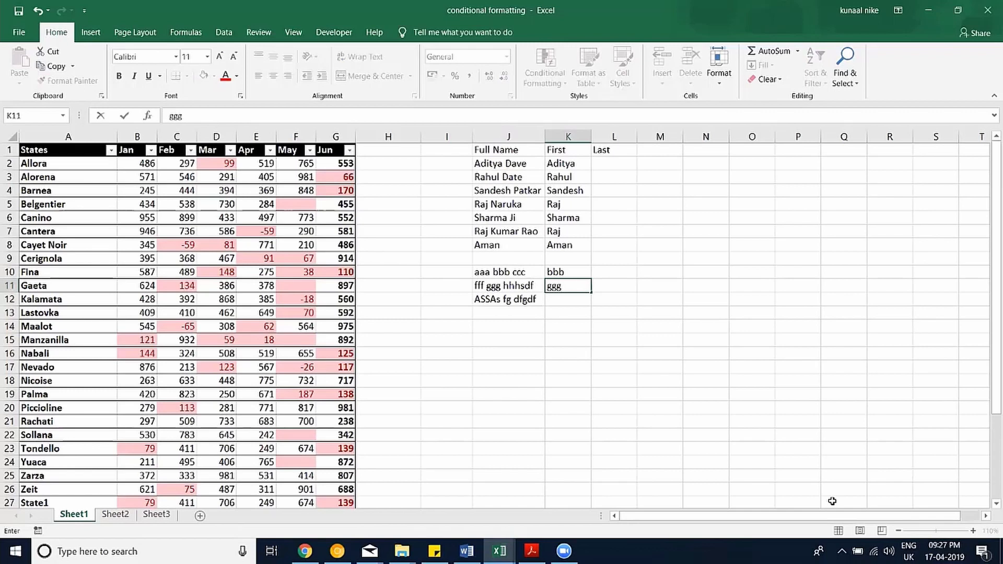
key(Return)
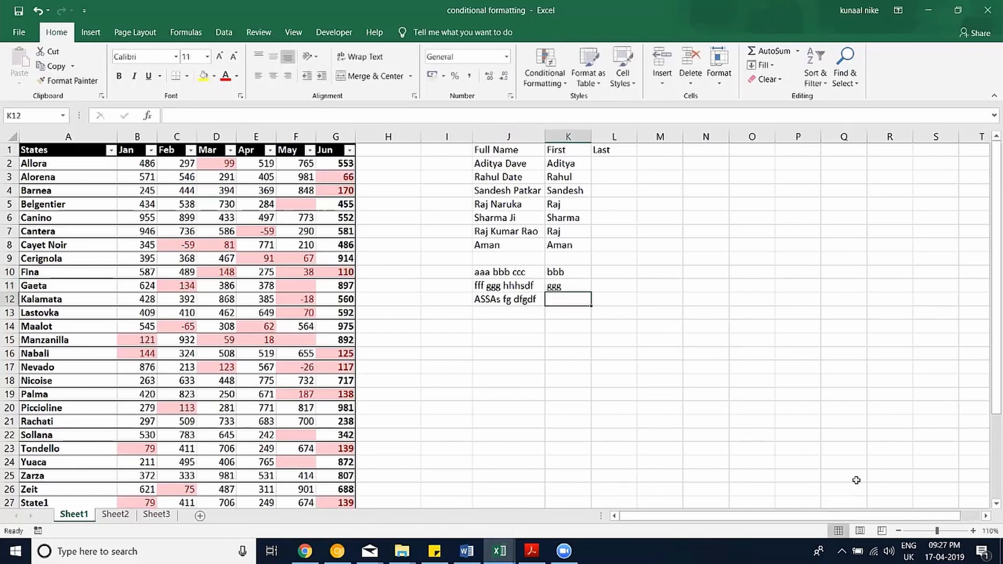
Flash Fill 'fg' into K12, then select the Full Name list J1:J12.
click(760, 66)
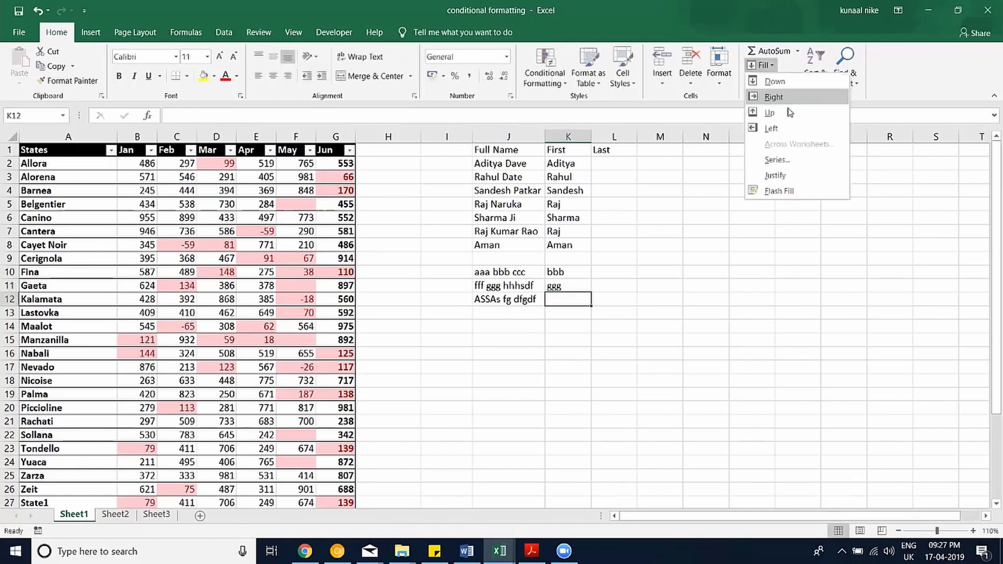
click(779, 191)
drag(577, 273, 577, 299)
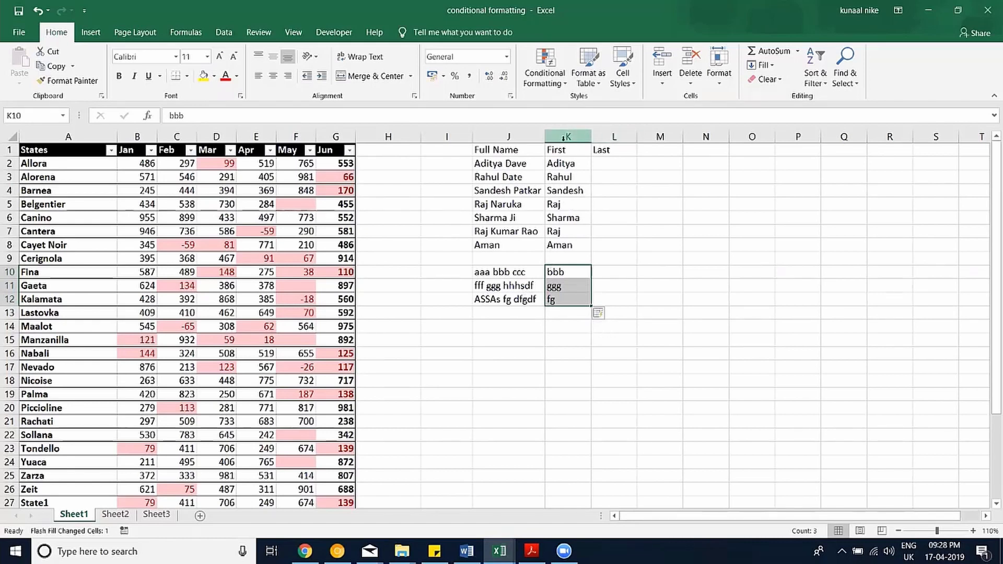
drag(509, 149, 474, 300)
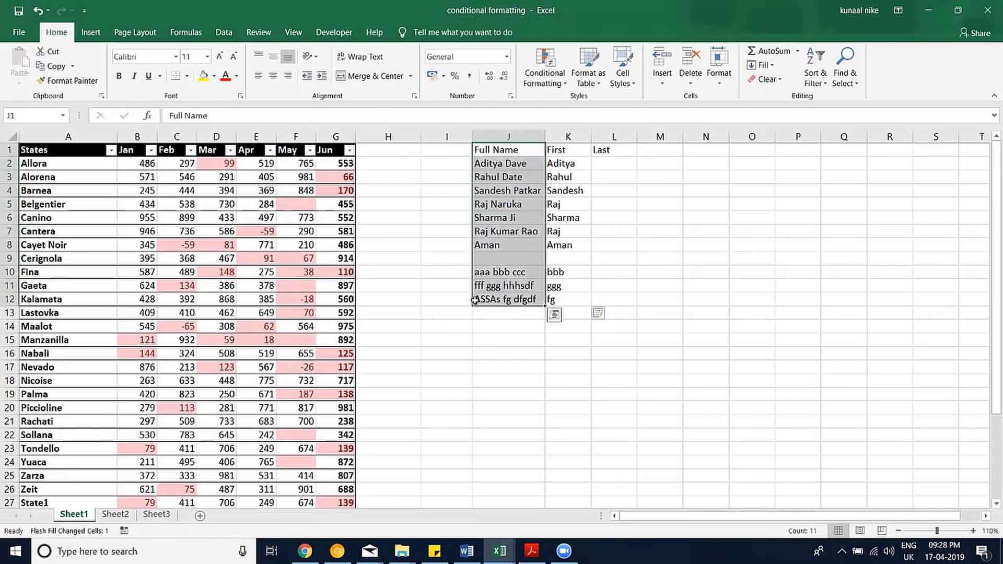
Copy the Full Name list and paste it at A1 of a new Sheet4.
key(ctrl+c)
key(ctrl+q)
click(448, 296)
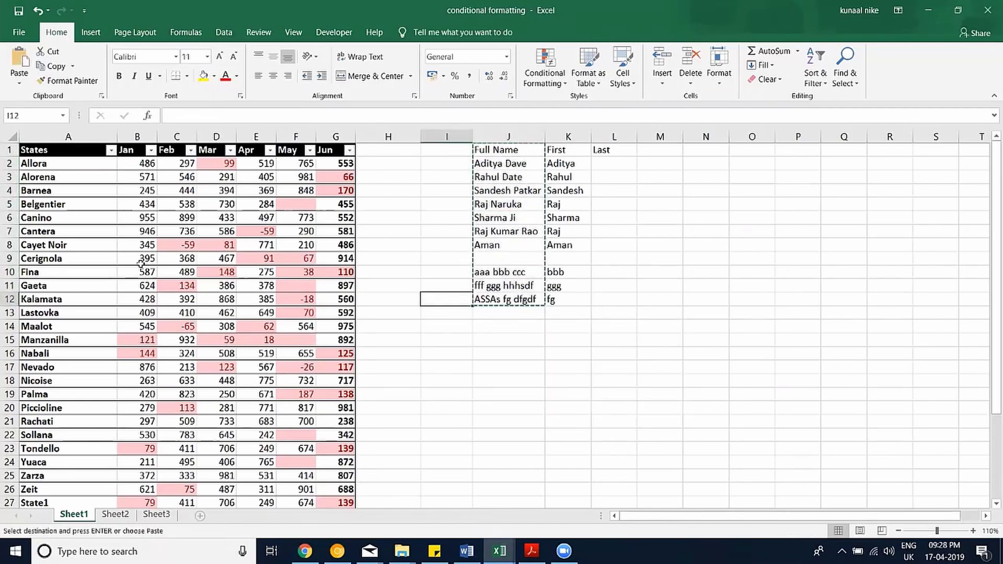
click(45, 158)
click(44, 149)
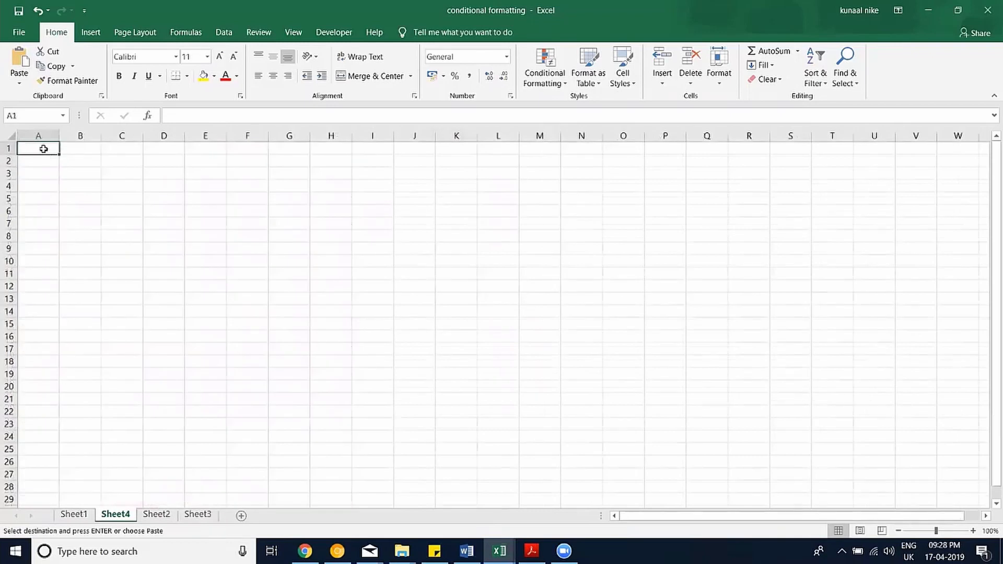
key(ctrl+v)
click(116, 235)
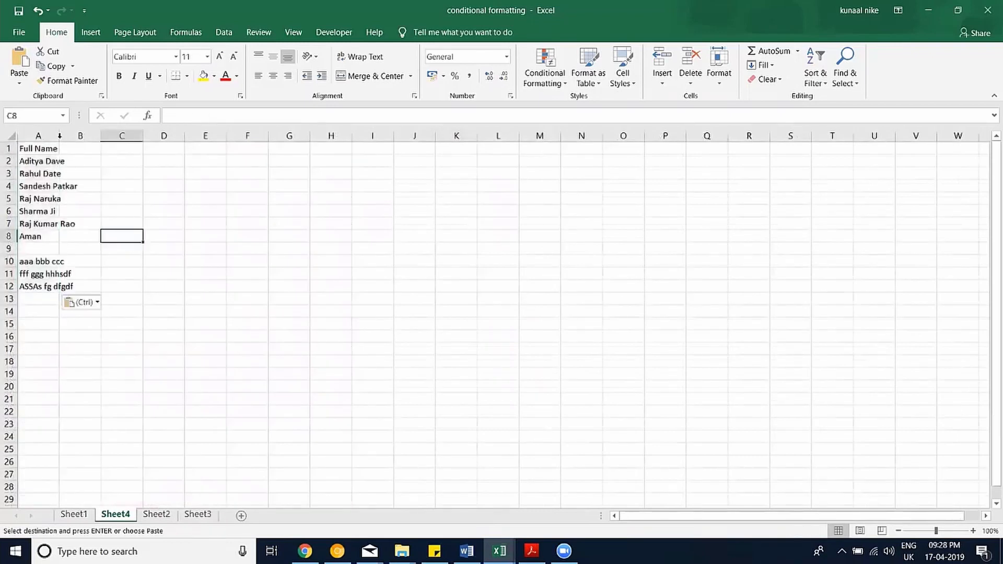
Autofit column A, delete the three sample entries, and zoom in on the sheet.
double_click(59, 135)
drag(50, 249, 37, 305)
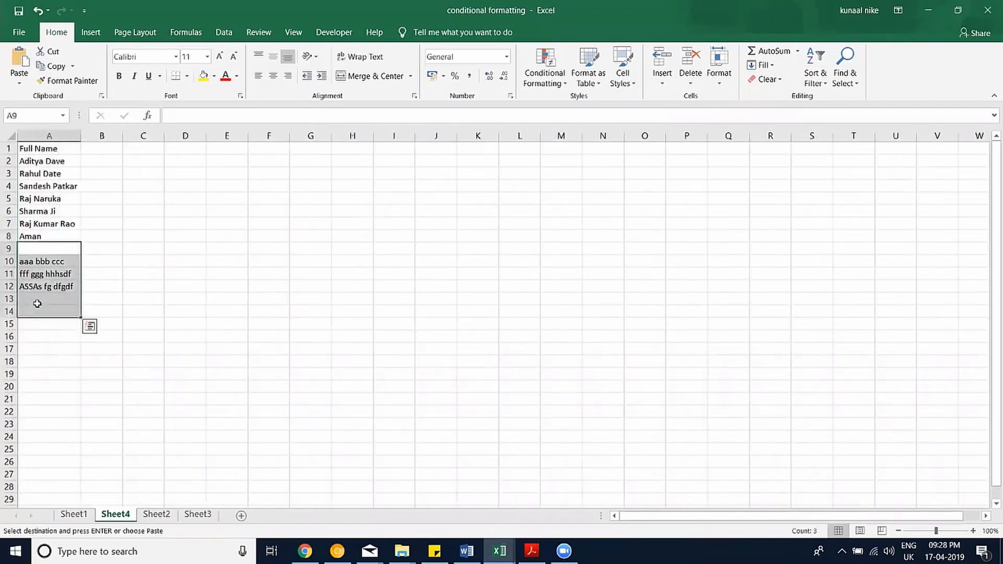
key(Delete)
click(91, 325)
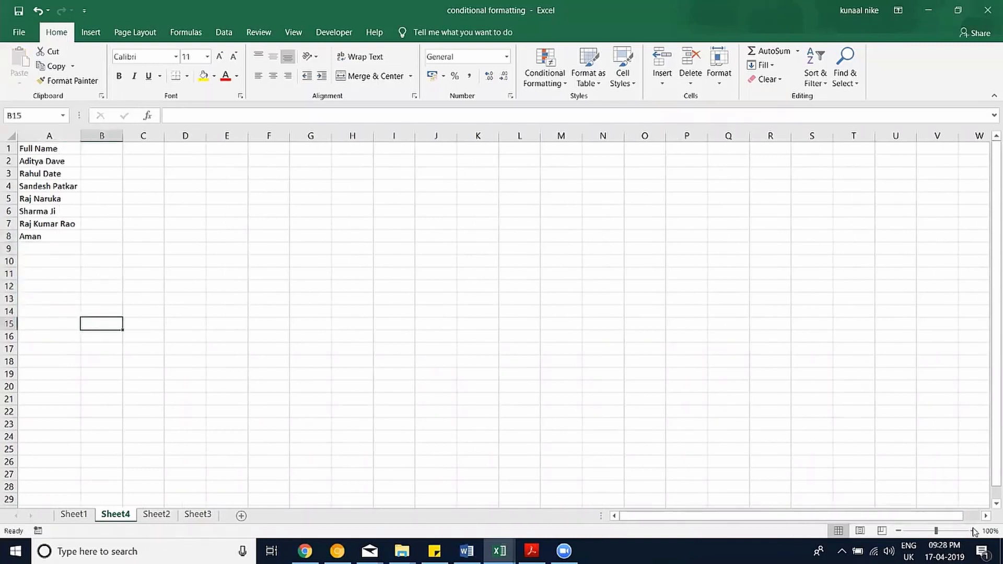
click(973, 530)
click(974, 530)
scroll(536, 361, up, 5)
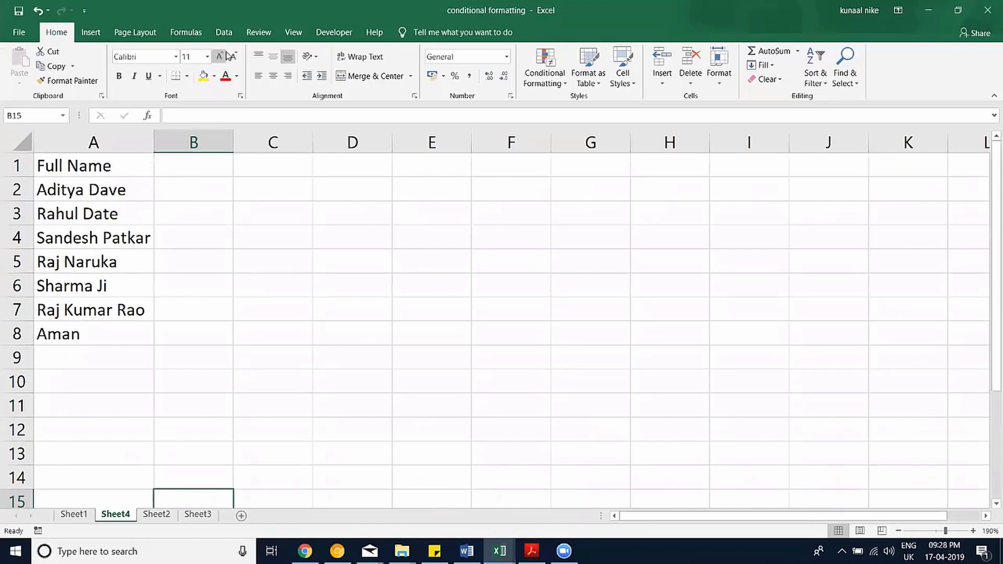
Split column A's names at spaces with Text to Columns, then undo the split.
click(224, 32)
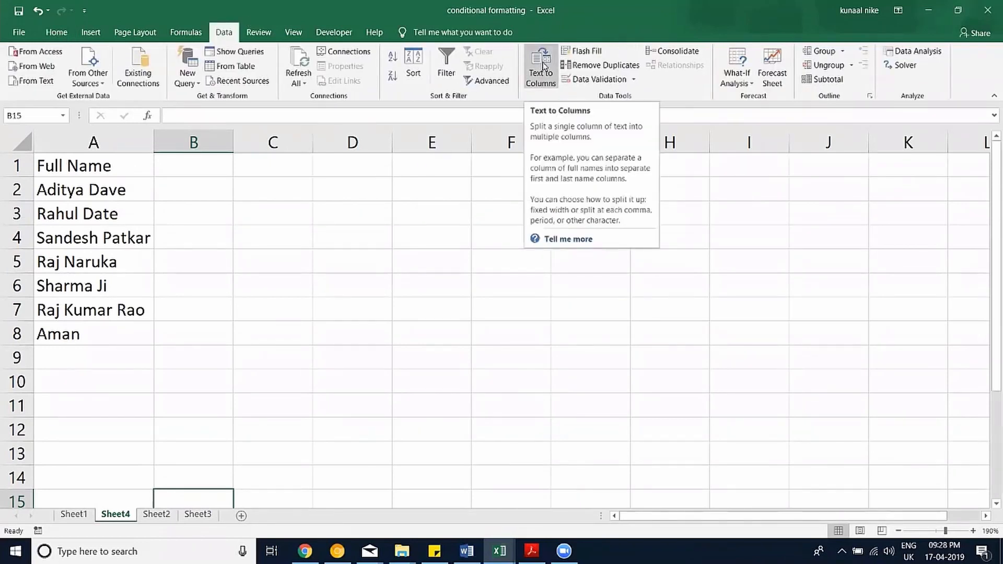
click(94, 214)
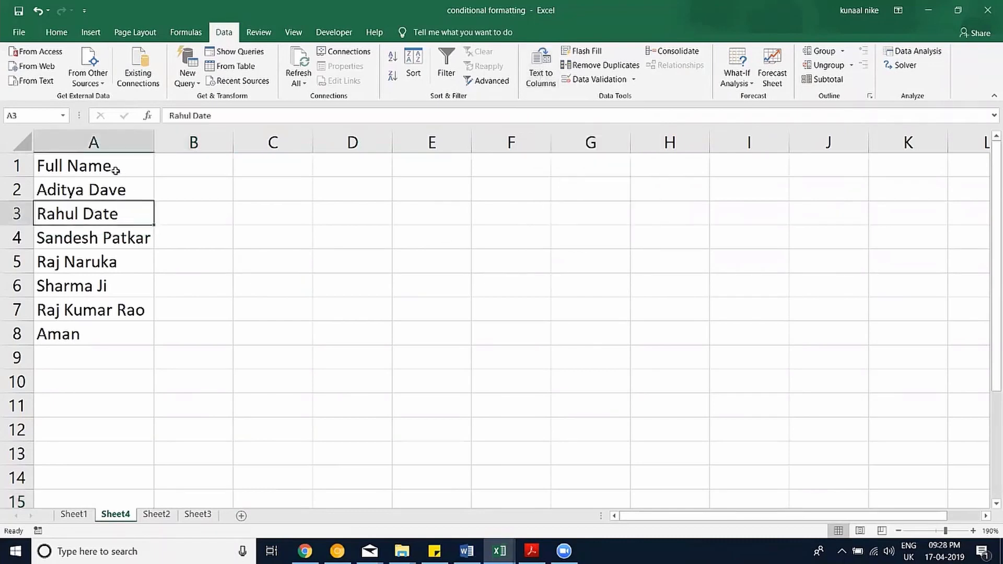
drag(114, 166, 89, 328)
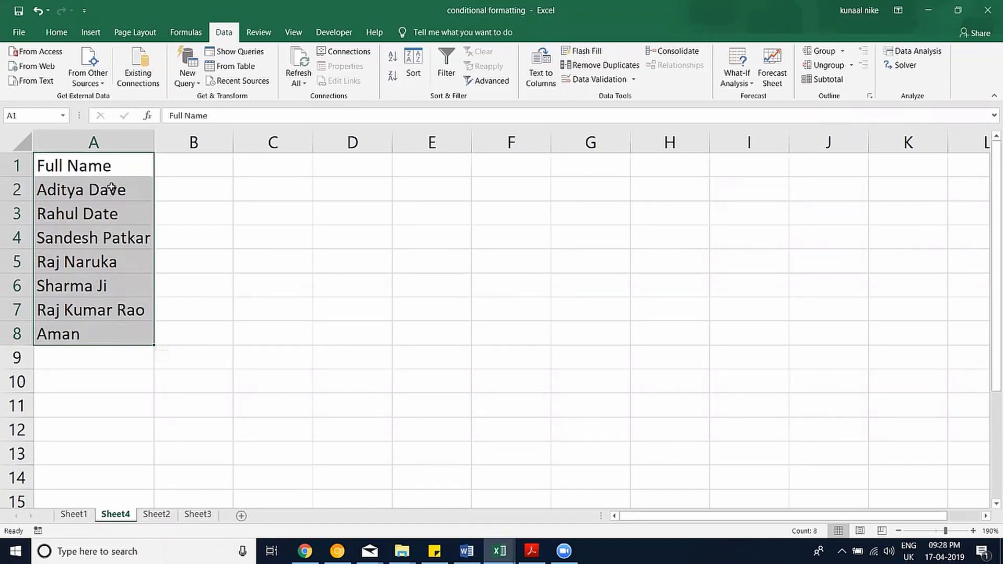
click(541, 77)
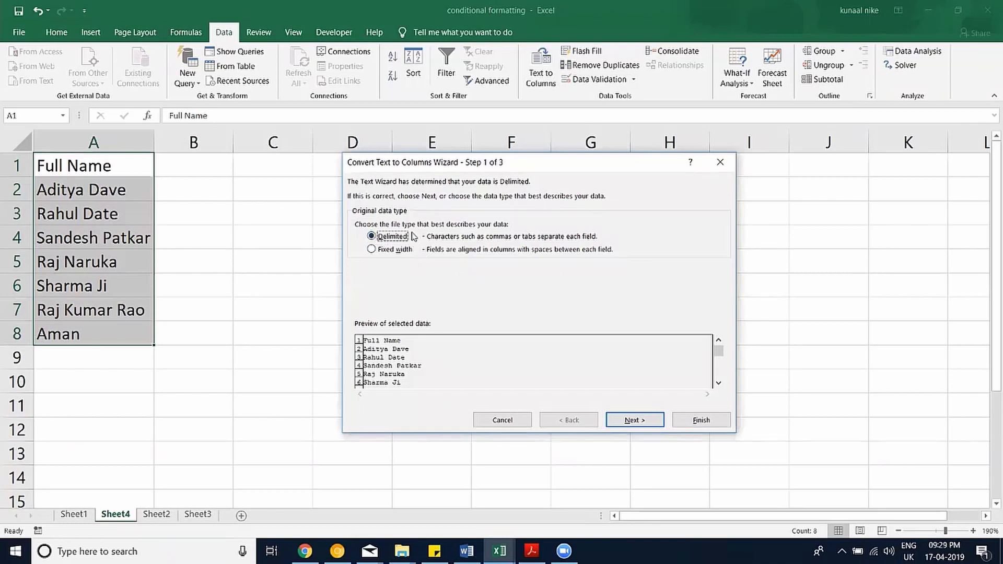
click(653, 413)
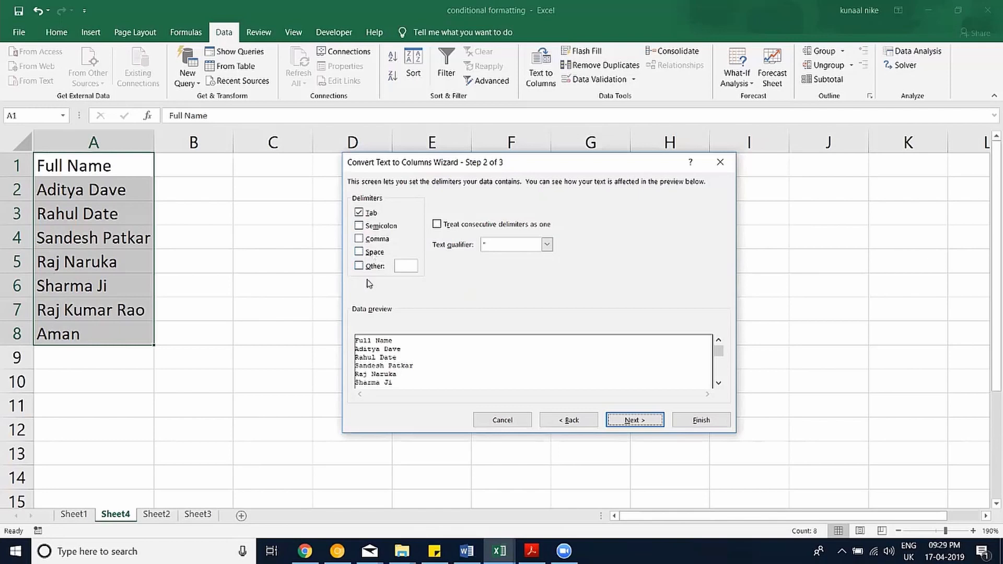
click(374, 252)
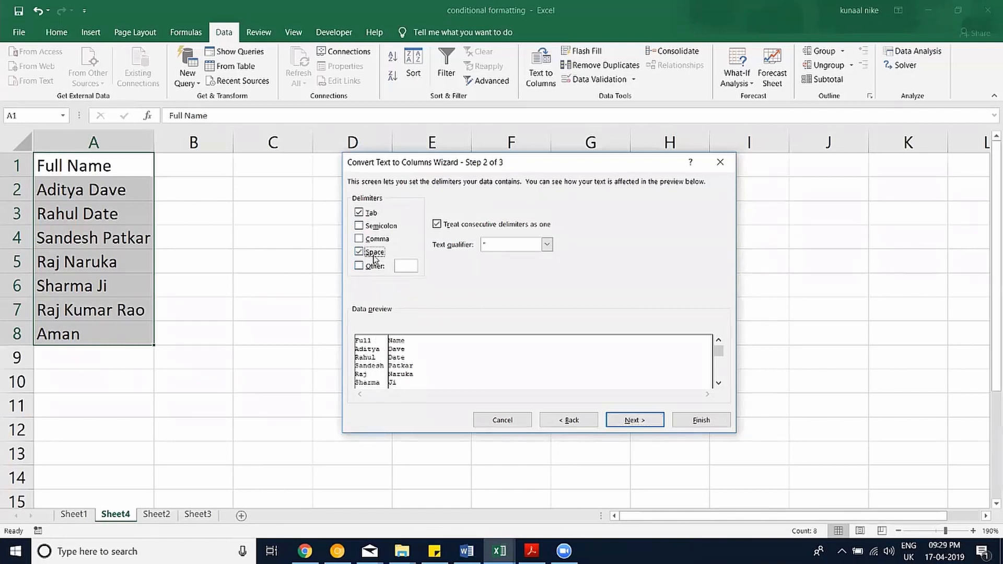
click(649, 424)
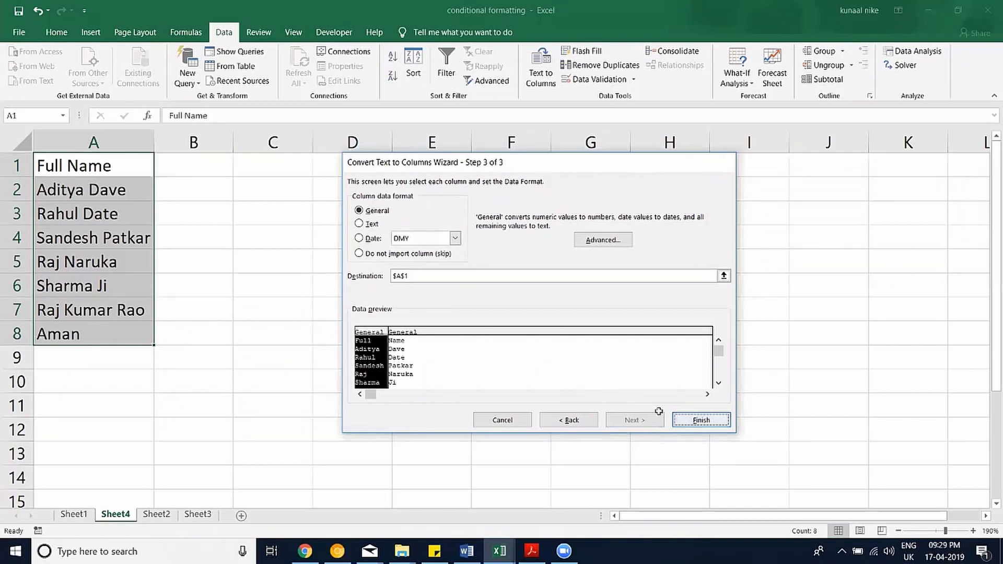
click(701, 420)
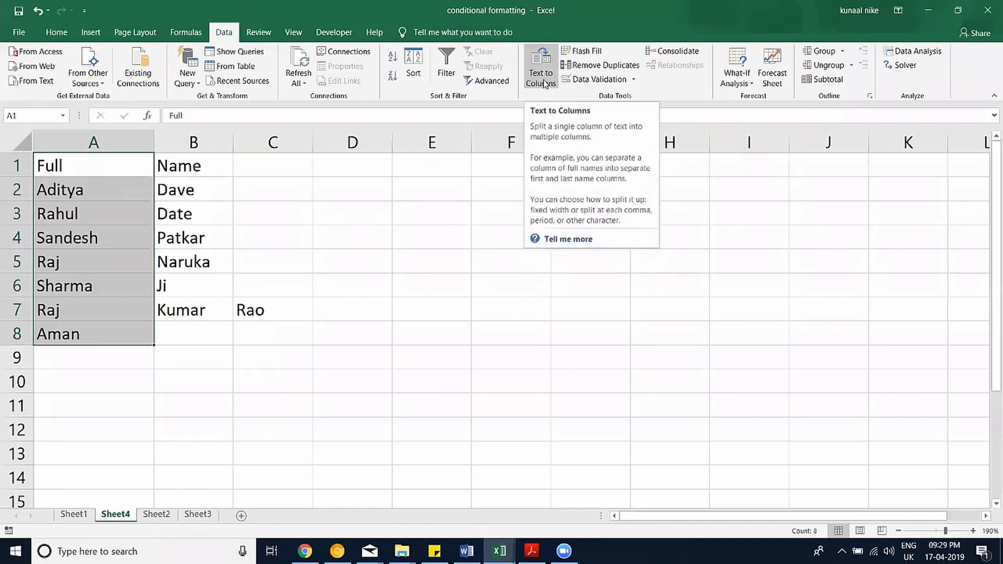
key(ctrl+z)
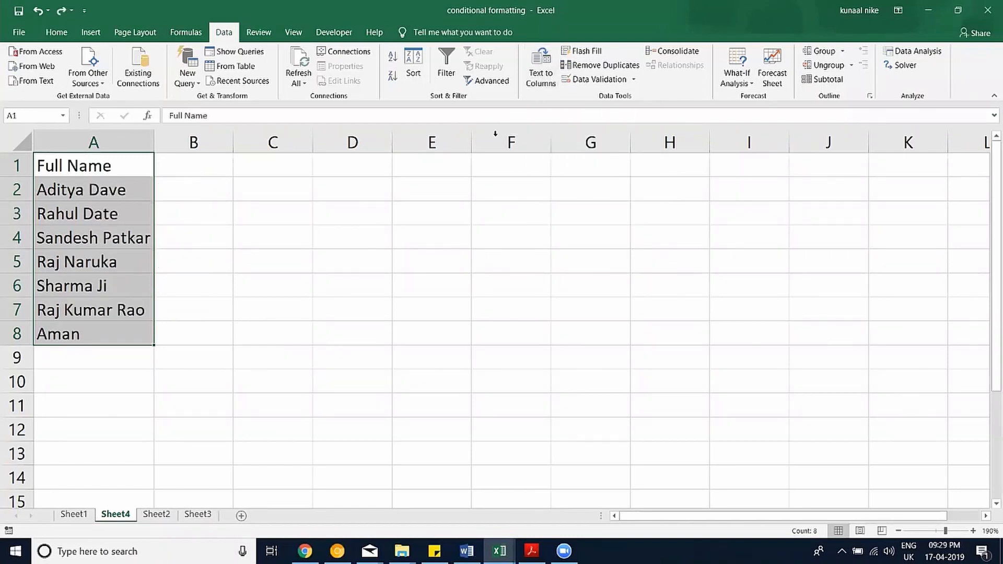
click(356, 161)
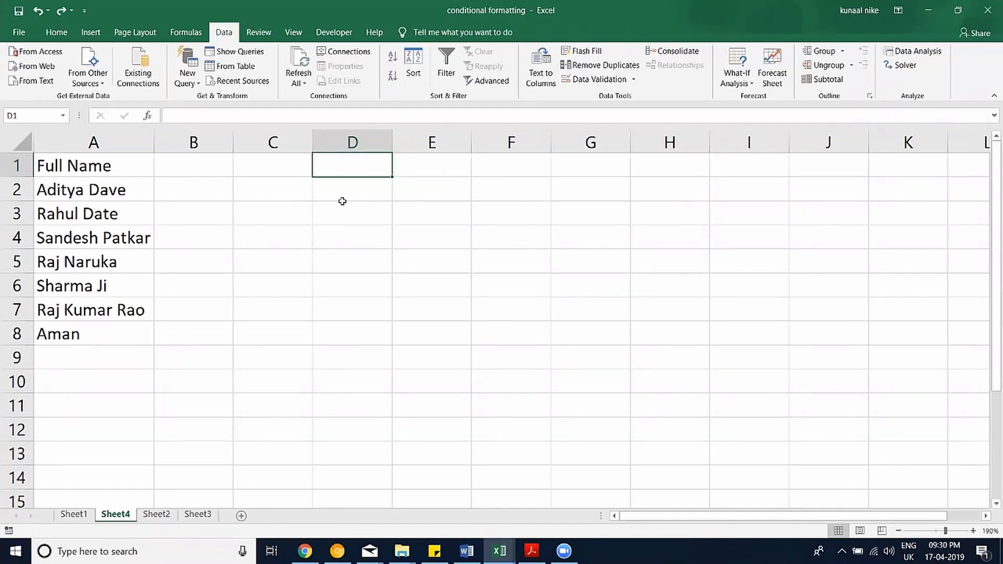
Enter =RANDBETWEEN(40000,50000) in D1 and fill it down to D8.
text(=ran)
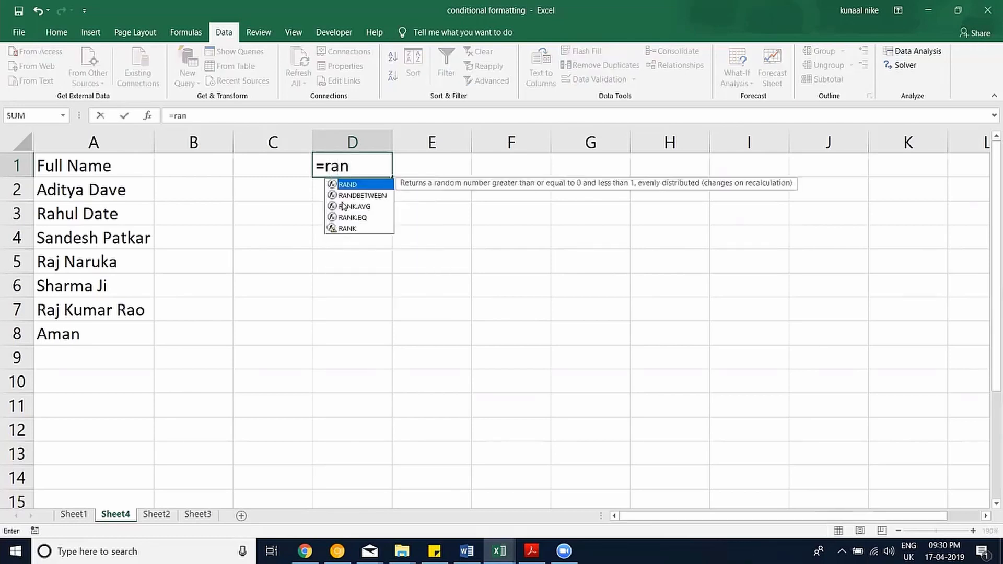
key(Down)
key(Tab)
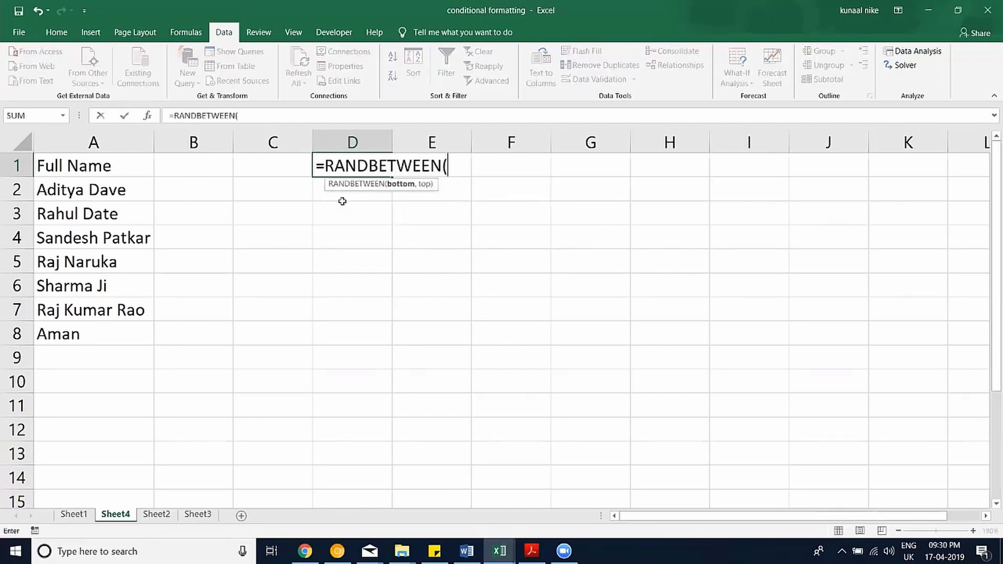
text(40000,5)
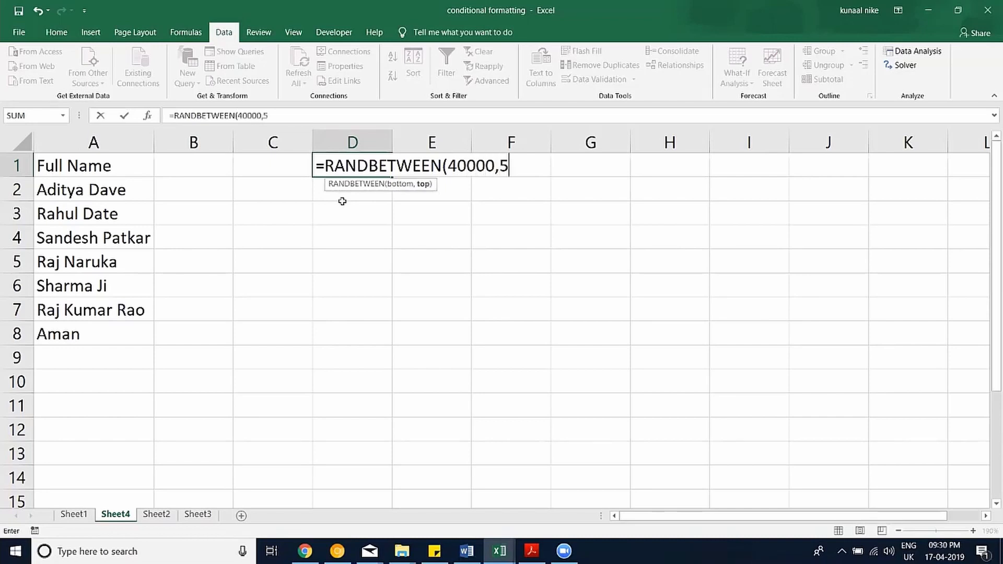
text(0000))
key(Return)
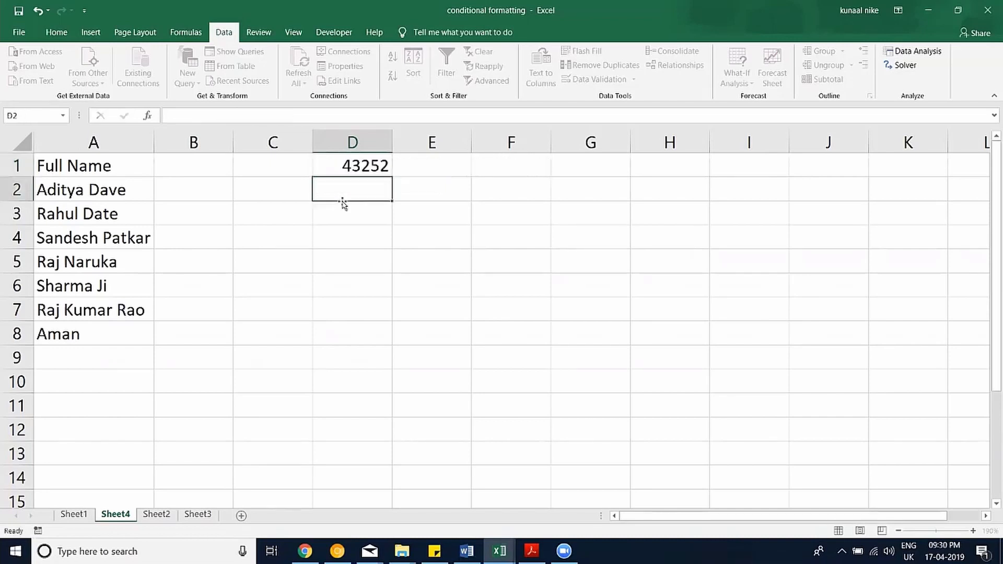
drag(361, 167, 362, 322)
key(ctrl+d)
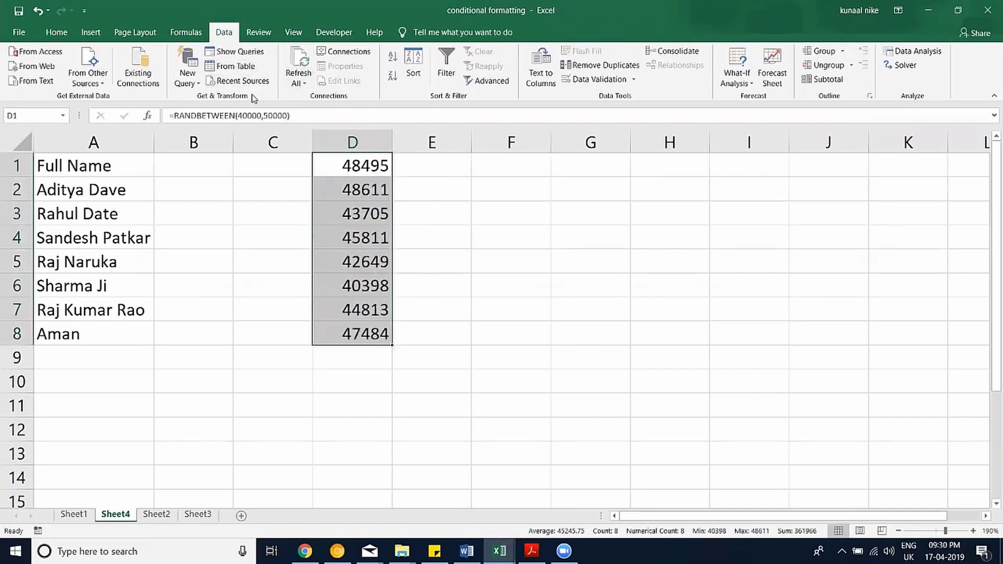
Format D1:D8 with the long Date format showing the month name.
key(ctrl+1)
click(392, 233)
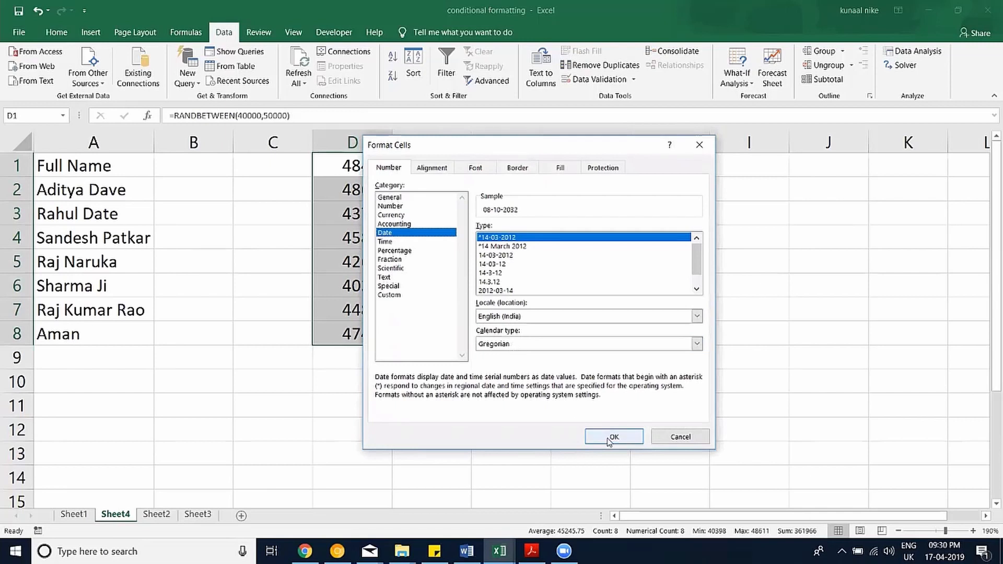
click(525, 246)
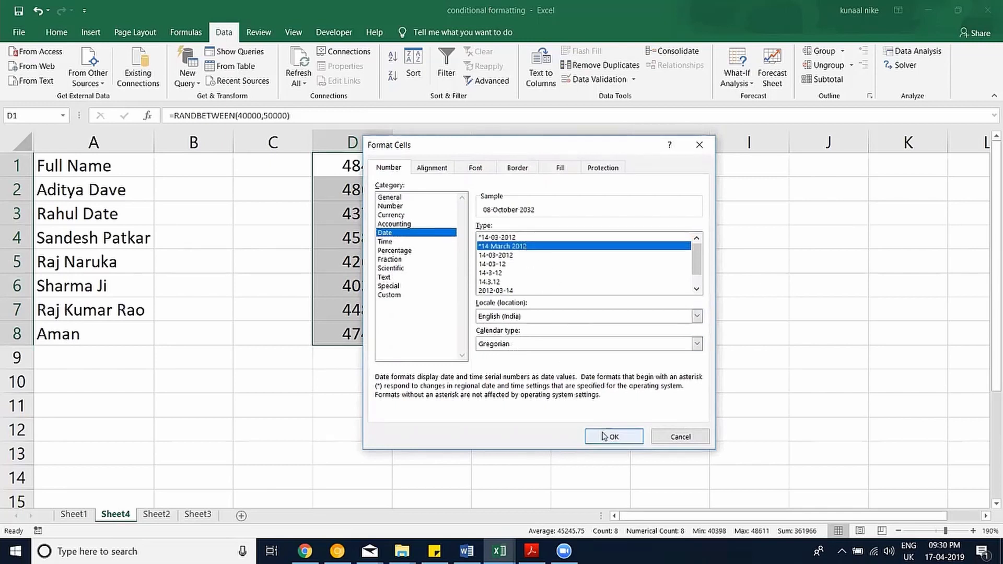
click(611, 436)
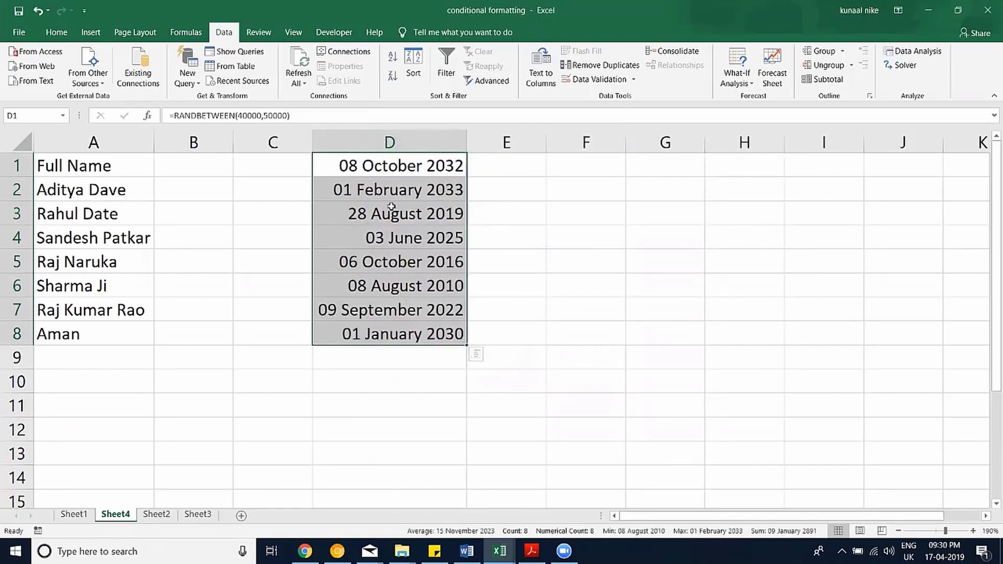
Edit the custom date format code to shorten the month portion.
key(ctrl+1)
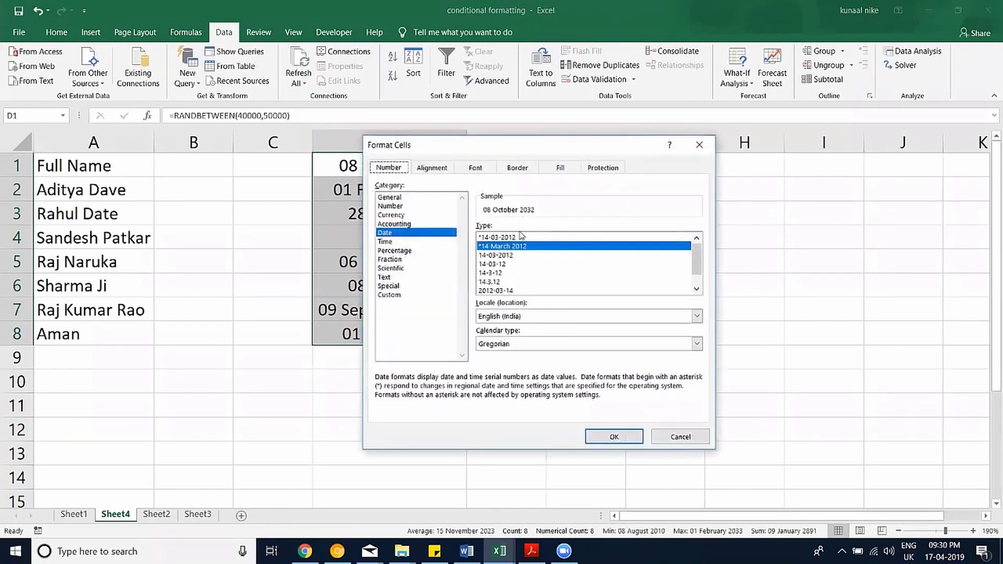
click(395, 296)
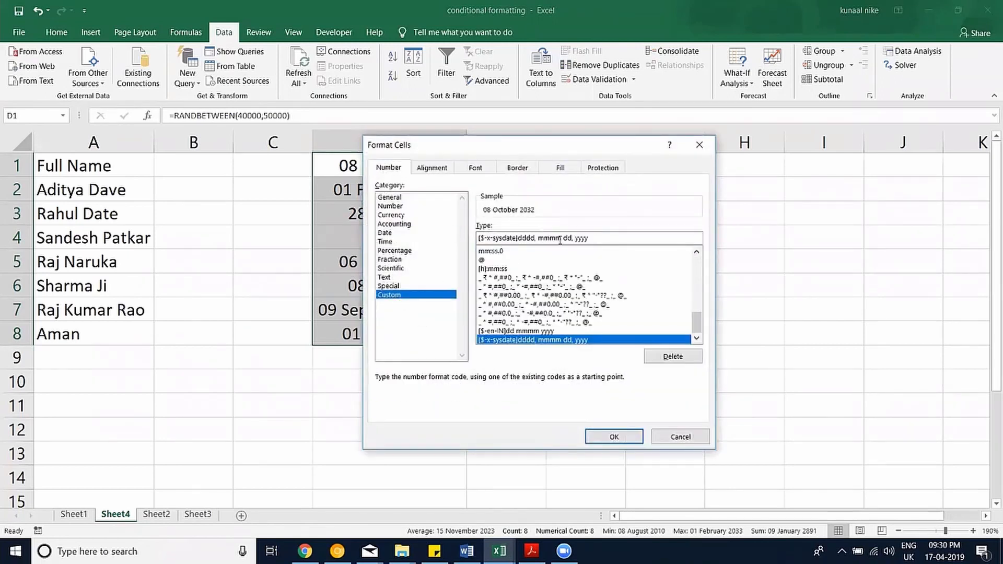
drag(560, 242, 552, 241)
key(BackSpace)
click(614, 437)
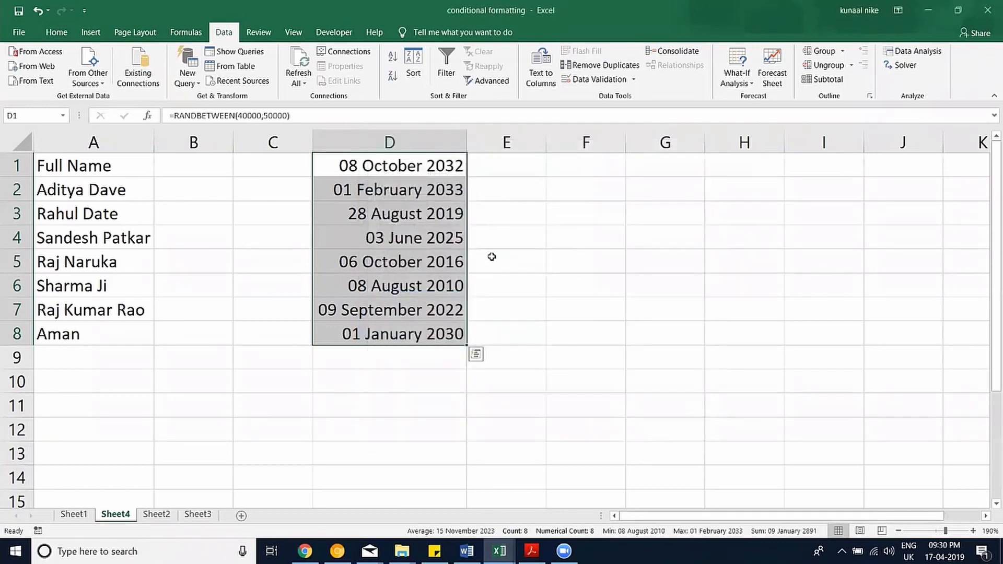
key(ctrl+1)
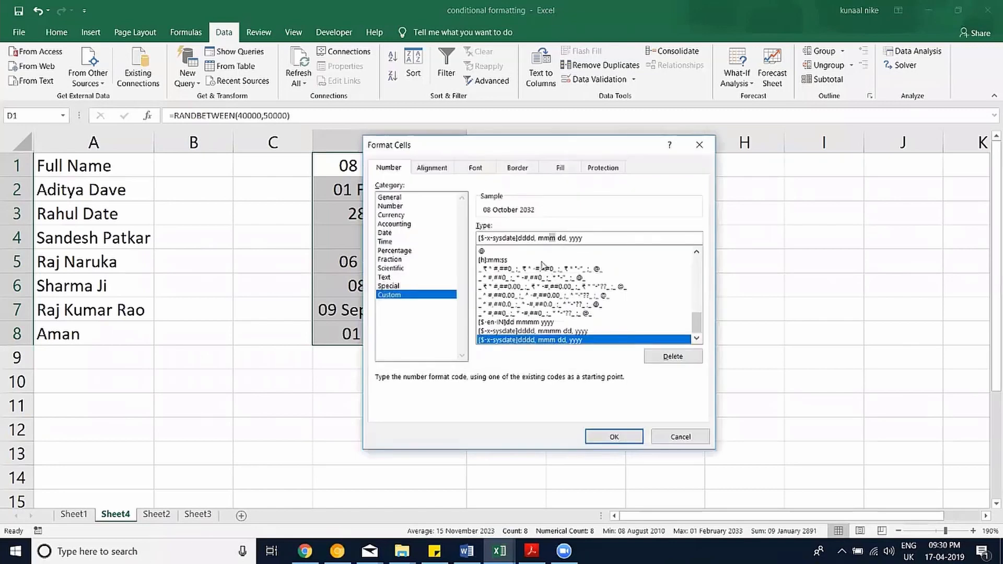
key(BackSpace)
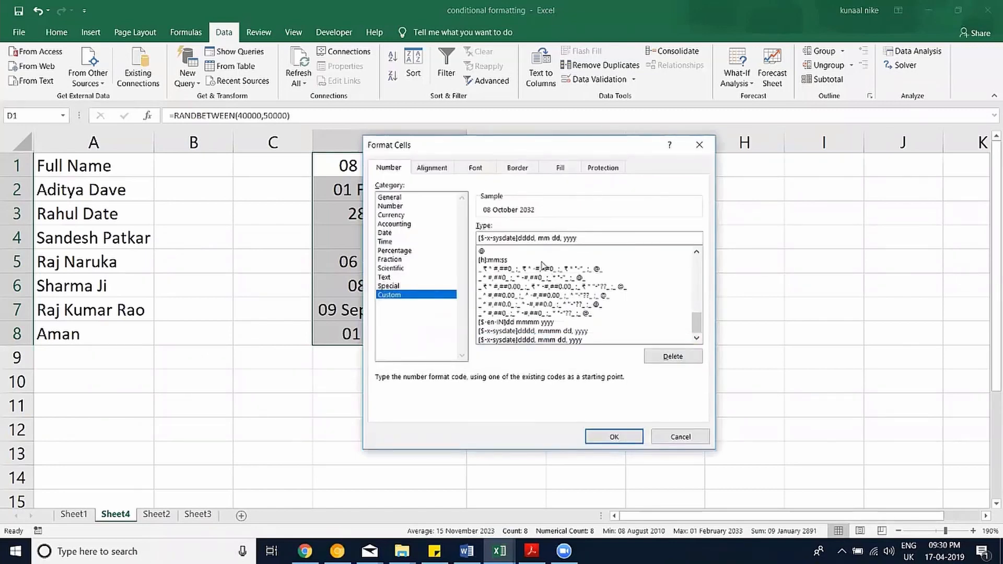
key(Return)
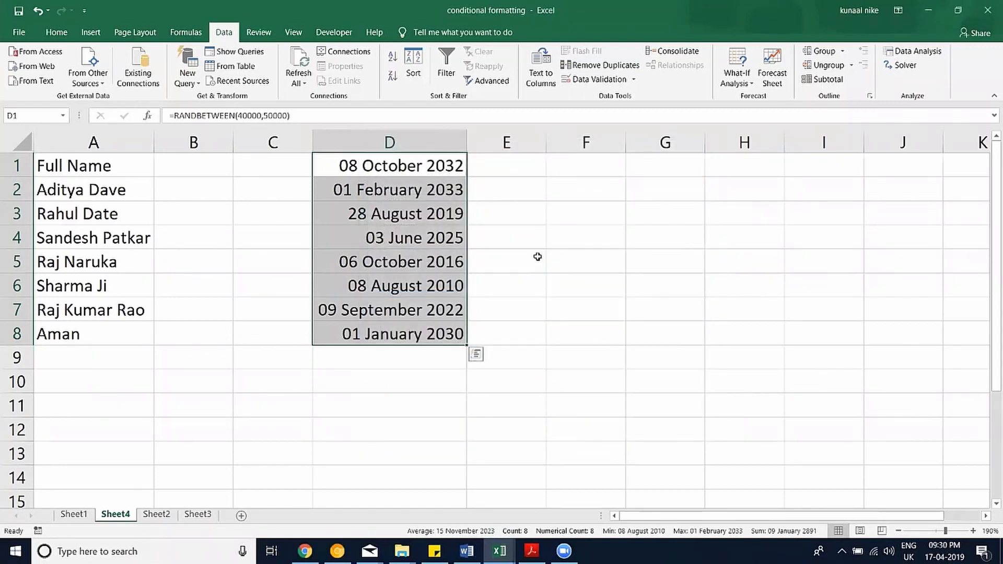
Revert D1:D8 to short dates like 08-Oct-32 and copy the range.
key(ctrl+1)
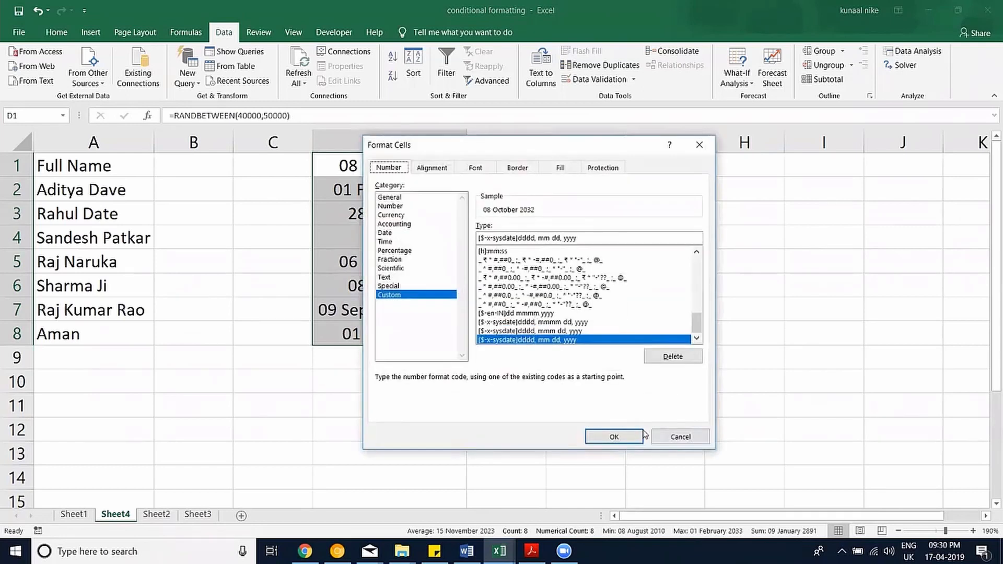
click(673, 437)
key(ctrl+z)
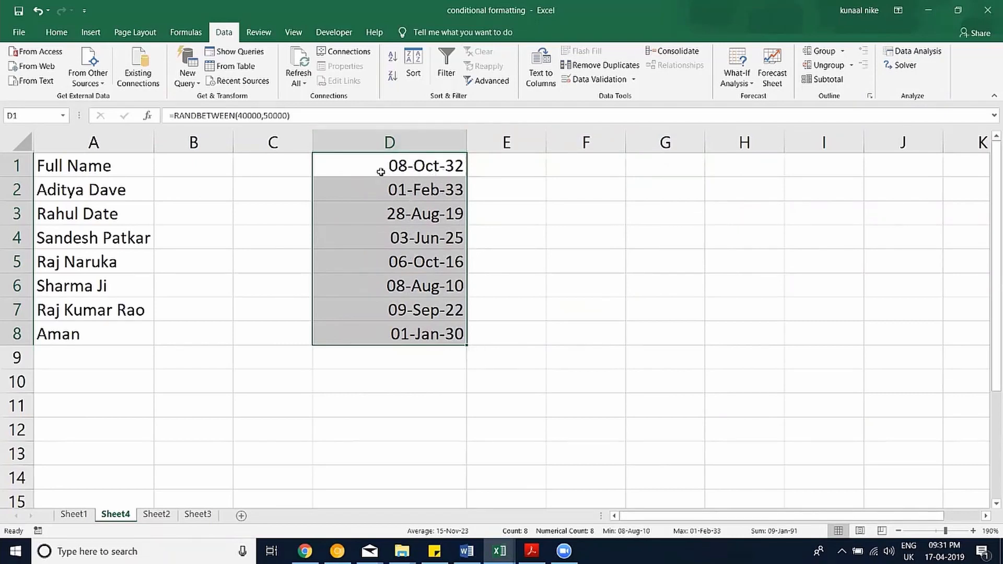
key(ctrl+c)
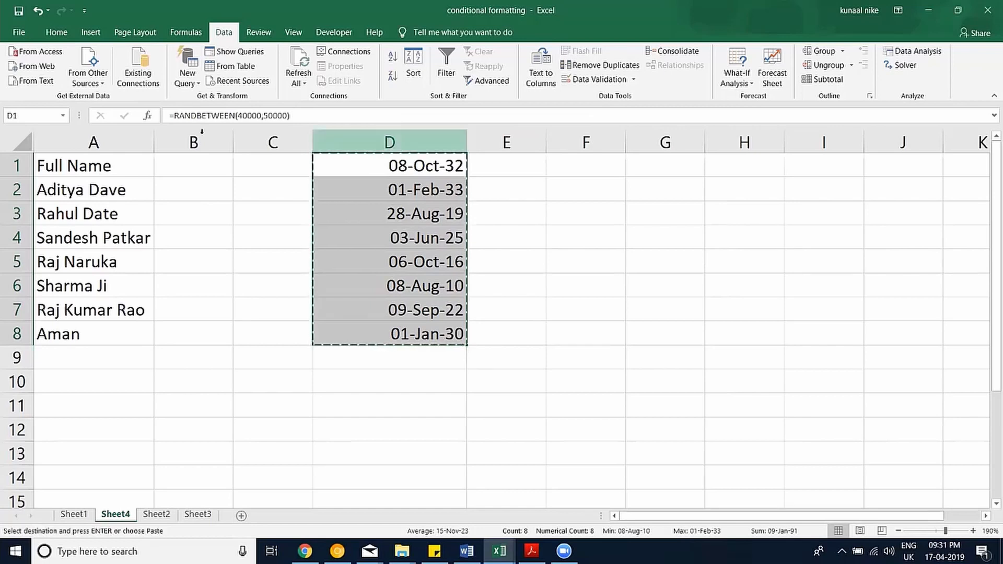
Re-copy D1:D8 and paste it over itself with Paste Values, fixing dates like 07-Apr-24.
click(56, 32)
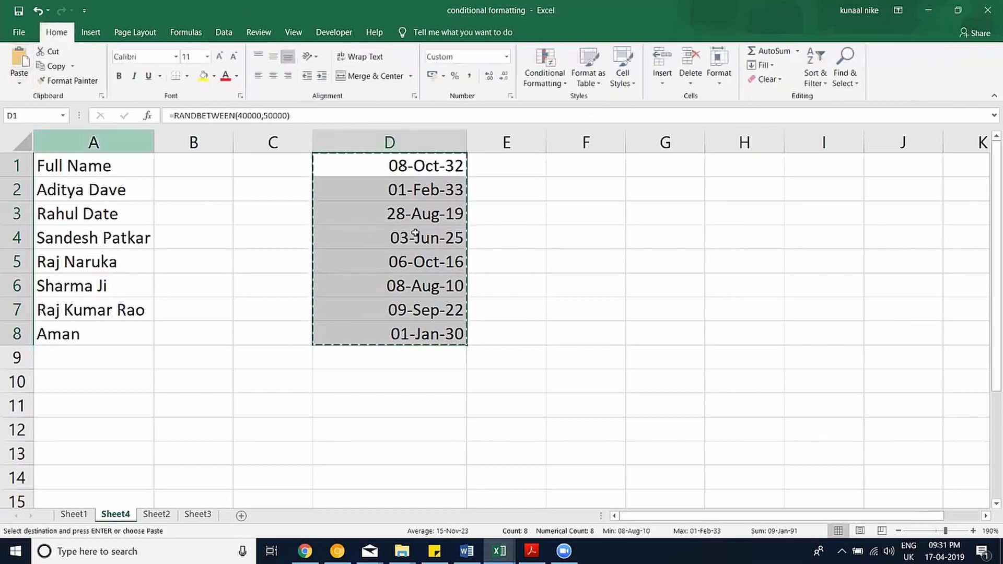
key(Escape)
click(398, 164)
click(396, 212)
click(394, 267)
key(Down)
key(Down)
key(Down)
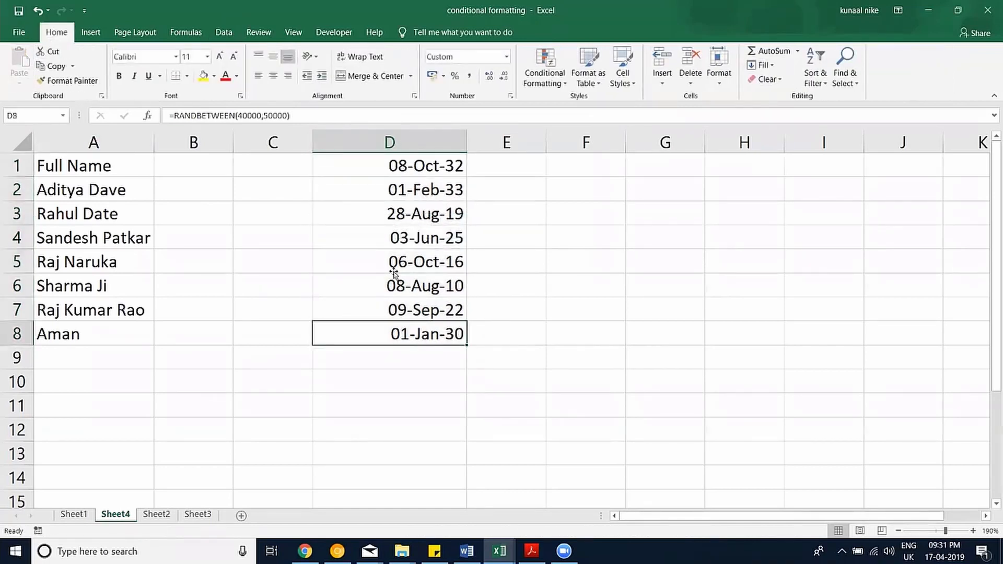
drag(386, 167, 385, 331)
key(ctrl+c)
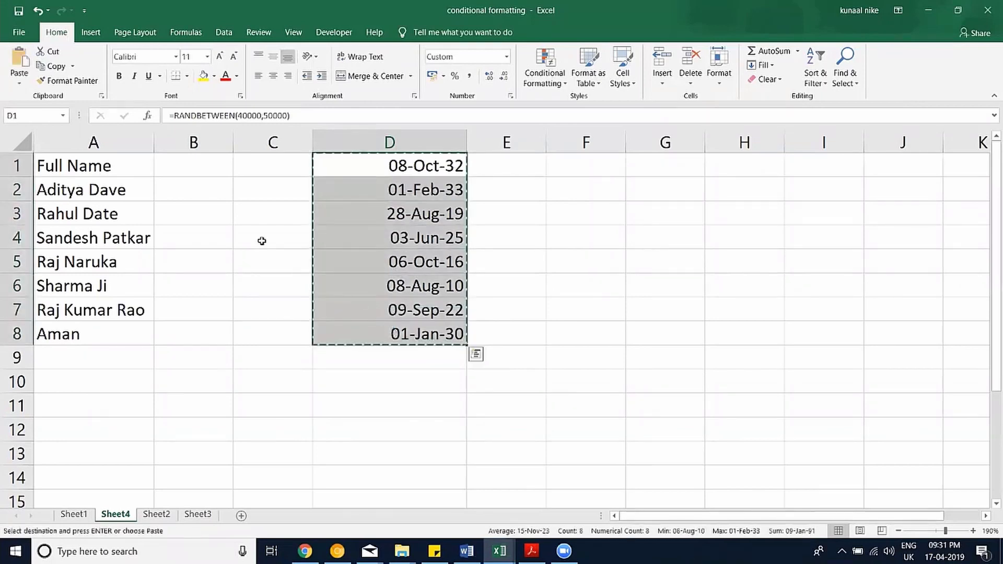
click(21, 82)
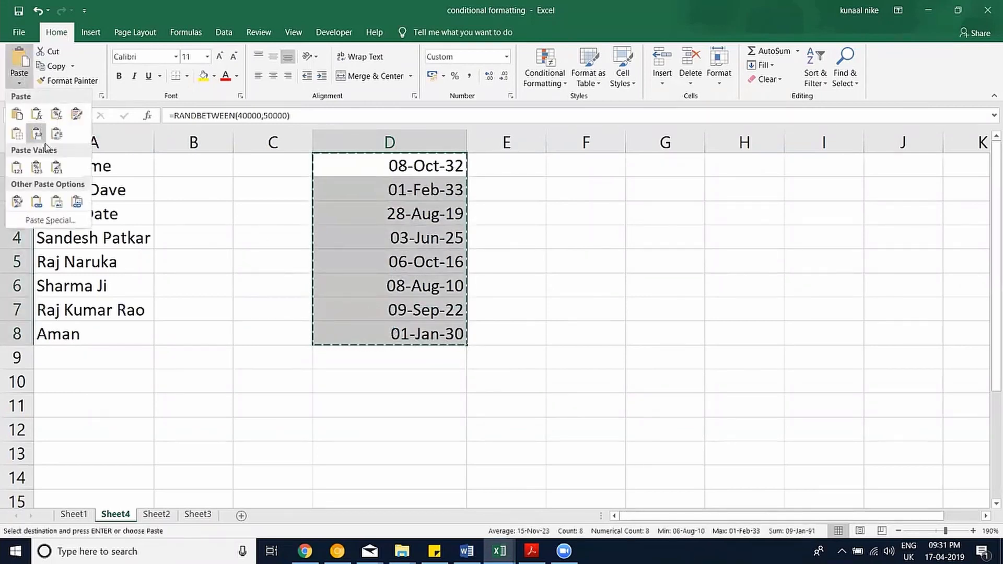
click(16, 170)
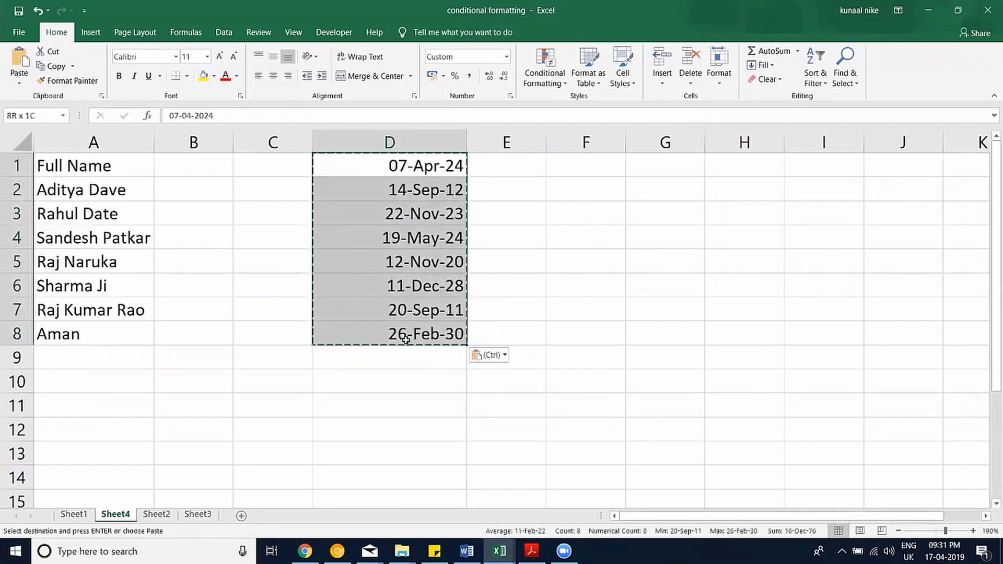
key(Escape)
click(387, 378)
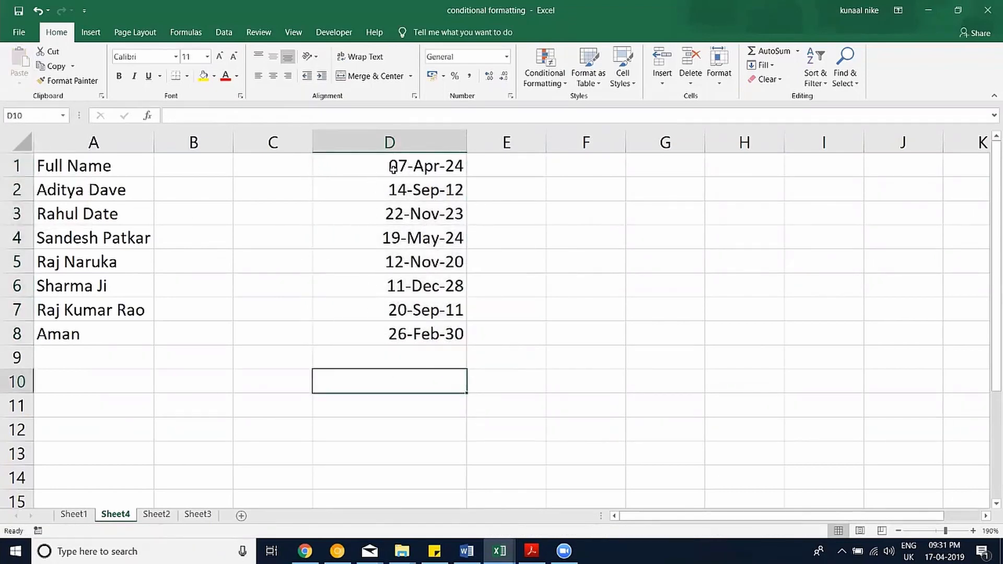
Prefix the dates in D1, D2 and D3 with an apostrophe to store them as text.
drag(402, 164, 402, 327)
double_click(387, 165)
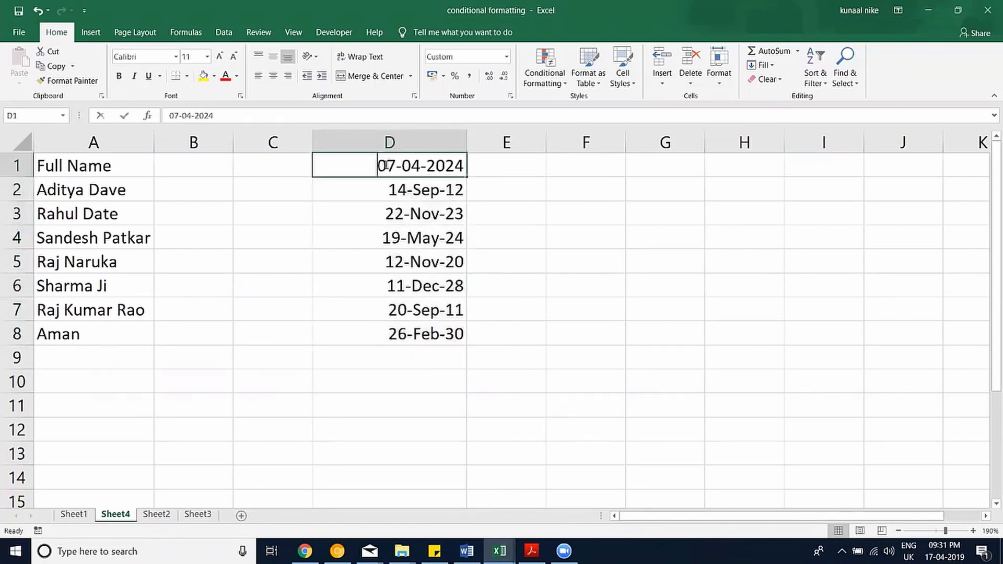
key(Home)
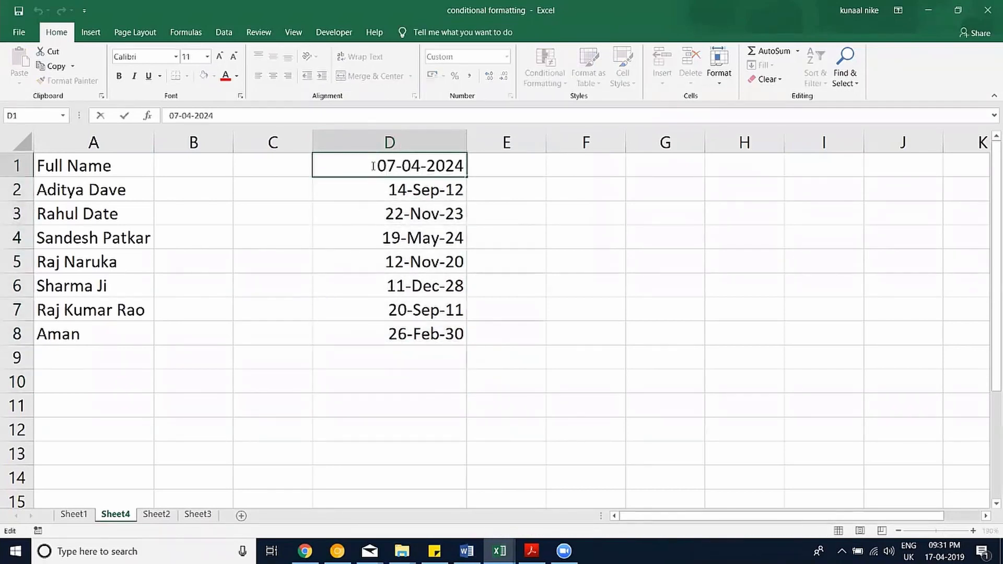
text(')
double_click(375, 197)
text(')
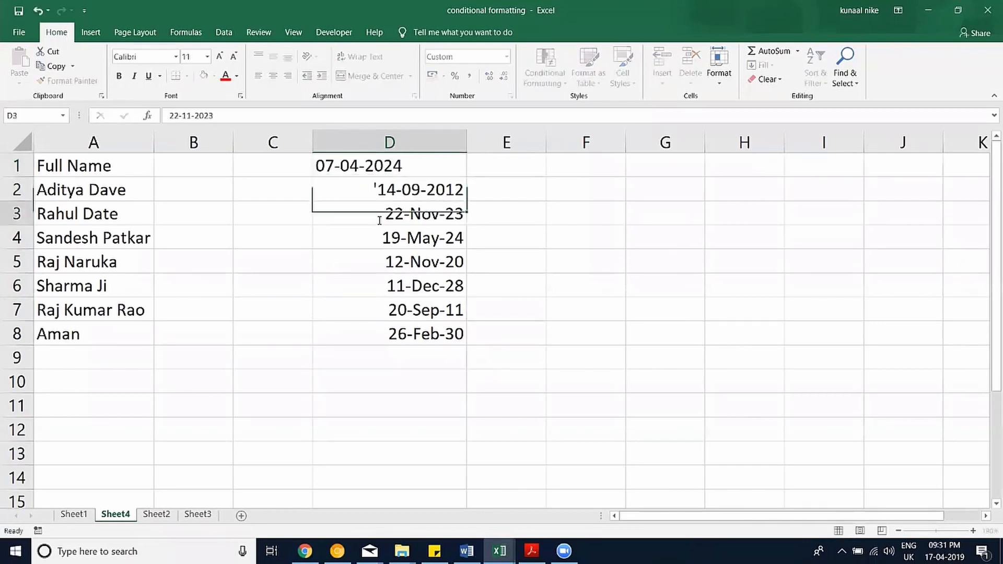
double_click(376, 218)
text(')
Add a leading apostrophe to D4 through D8, then select D1:D8.
double_click(377, 237)
text(')
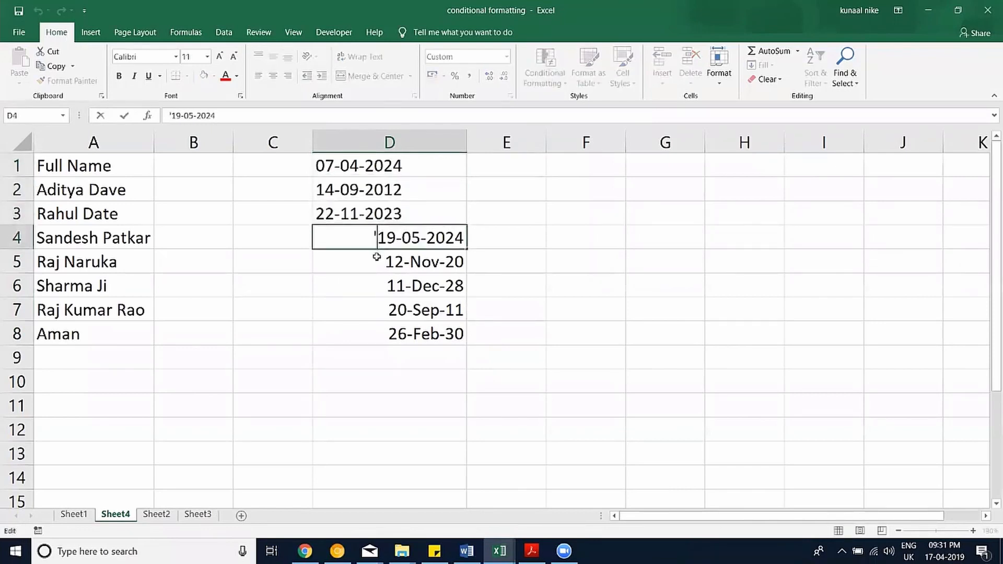
double_click(377, 260)
text(')
double_click(377, 286)
text(')
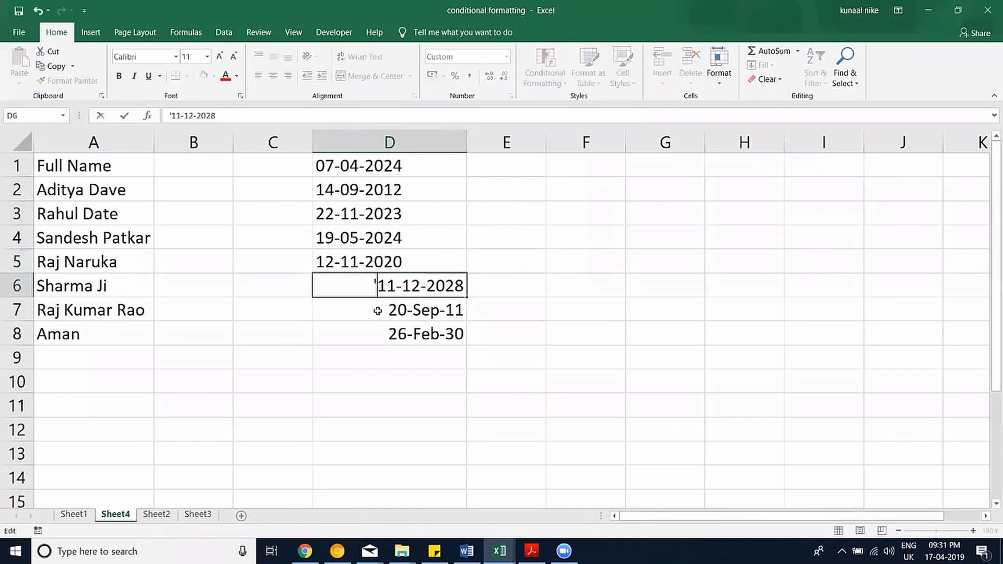
double_click(377, 310)
text(')
double_click(378, 334)
text(')
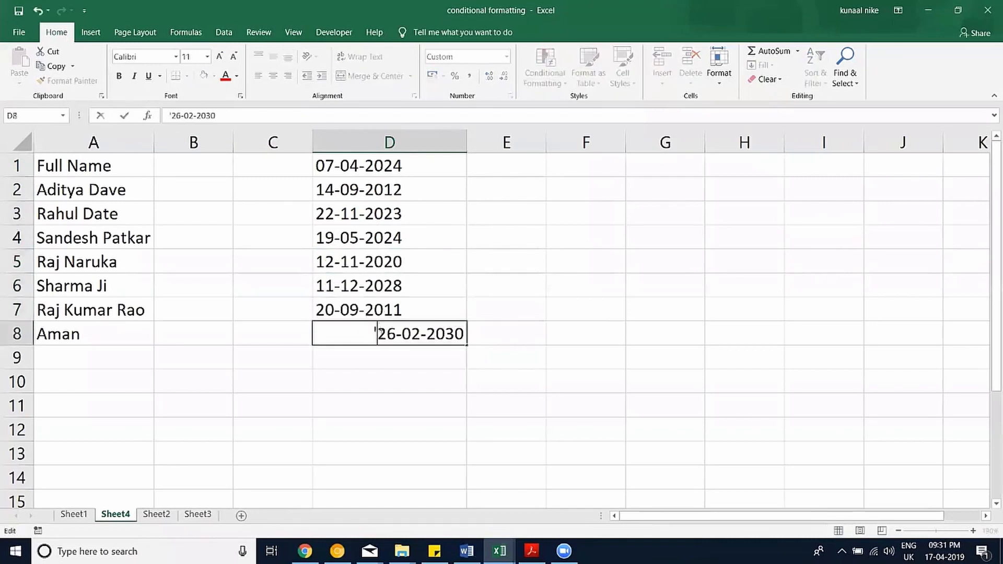
click(384, 374)
drag(406, 168, 415, 325)
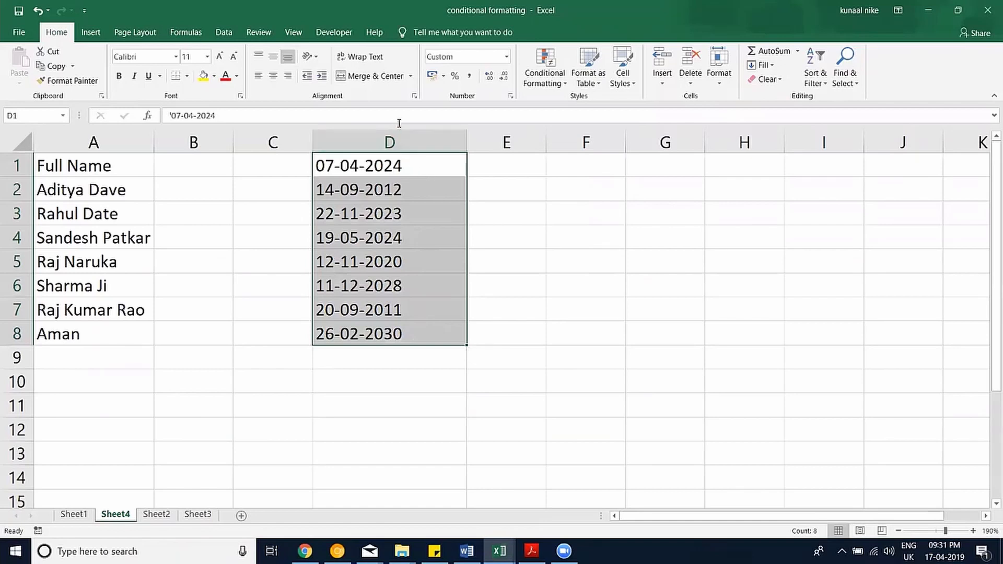
click(219, 28)
click(538, 81)
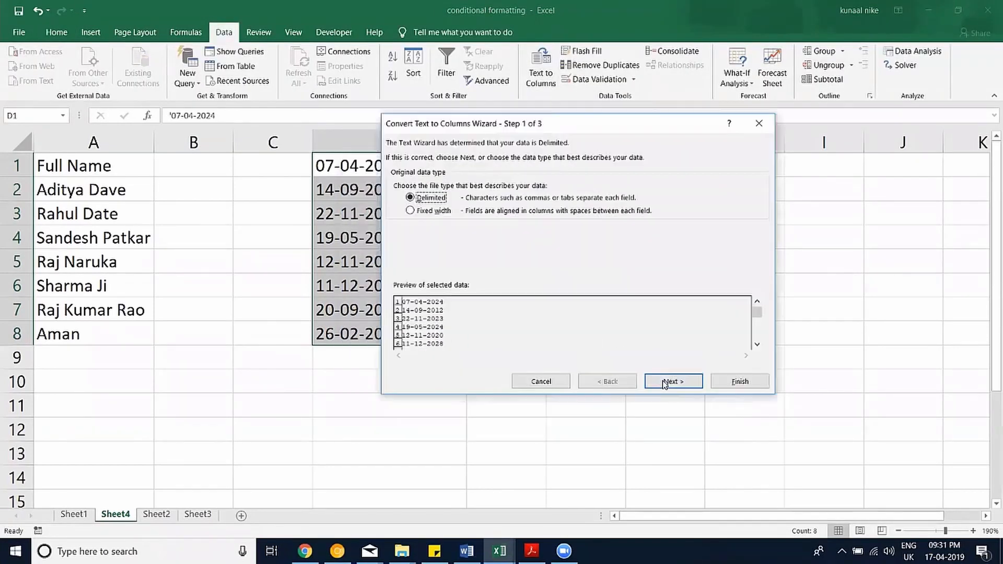
click(665, 386)
click(667, 383)
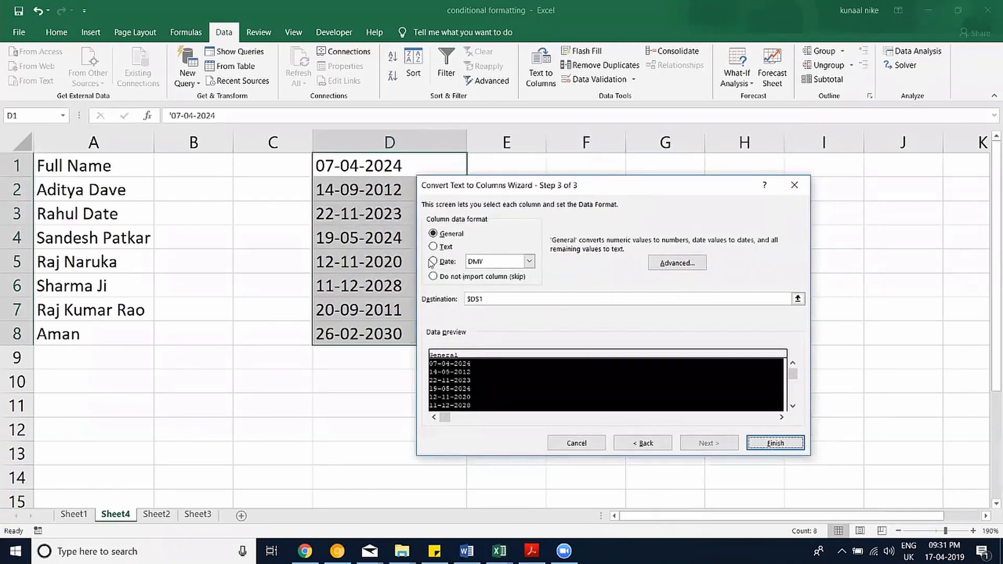
click(444, 262)
click(529, 261)
click(483, 264)
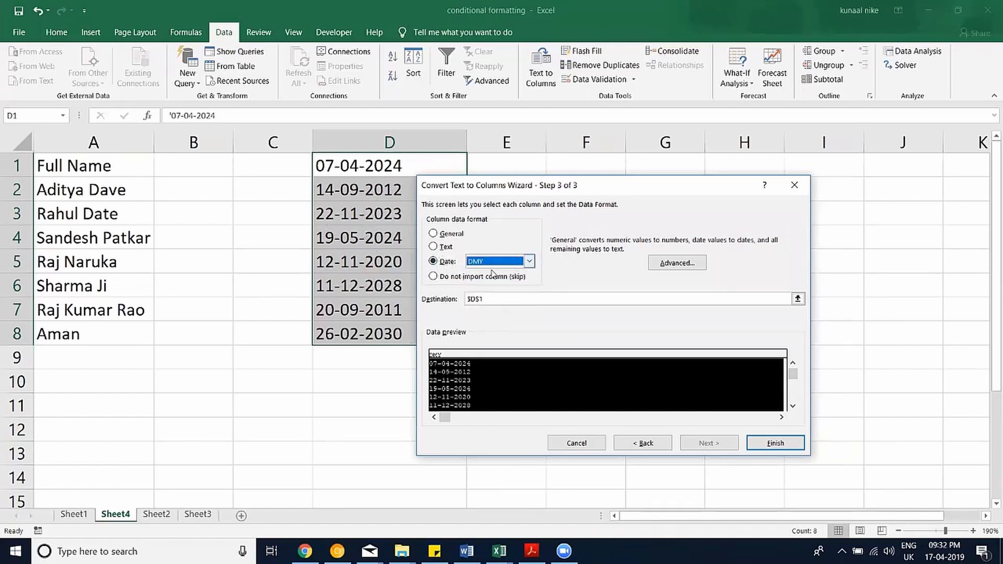
click(770, 445)
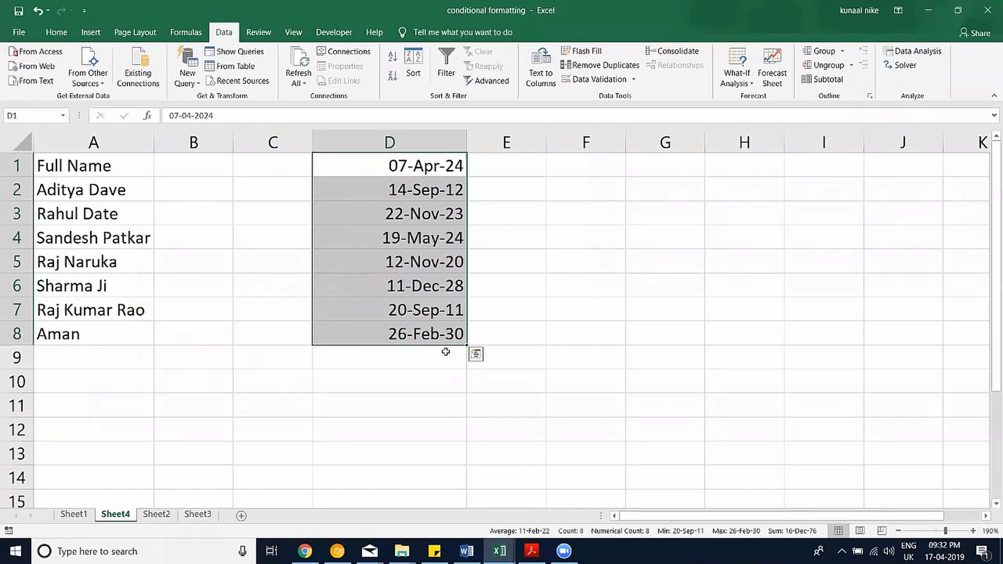
key(ctrl+z)
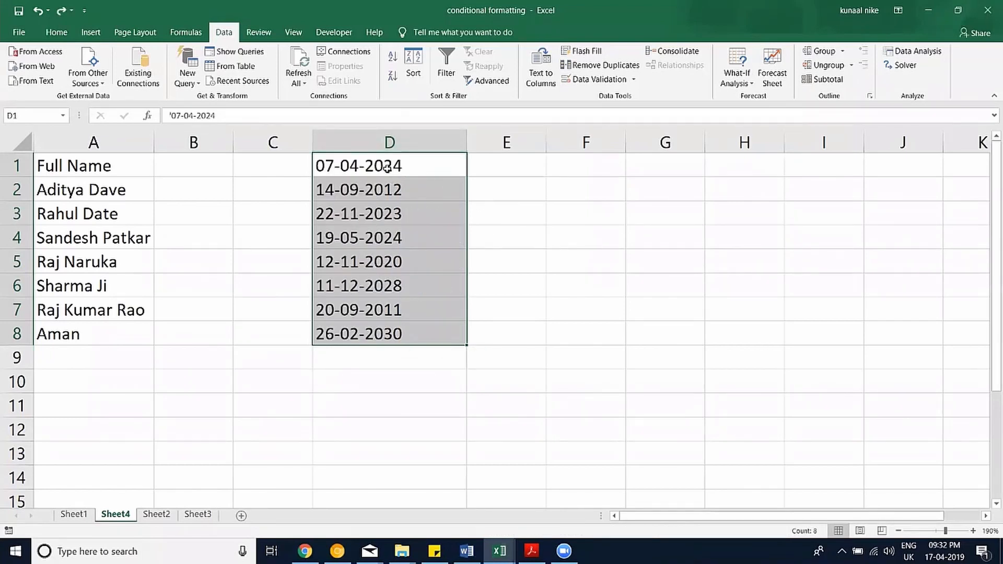
key(ctrl+1)
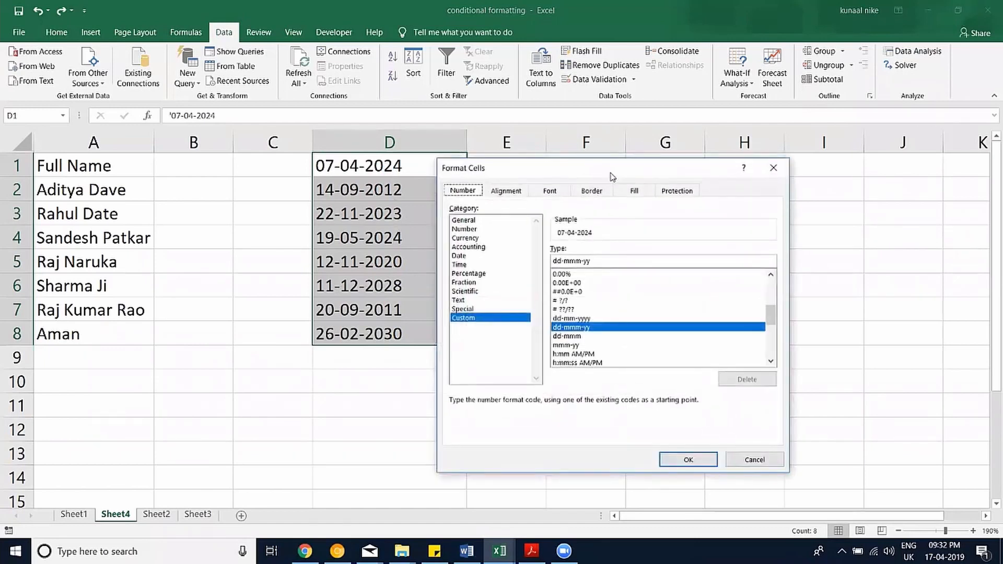
click(774, 168)
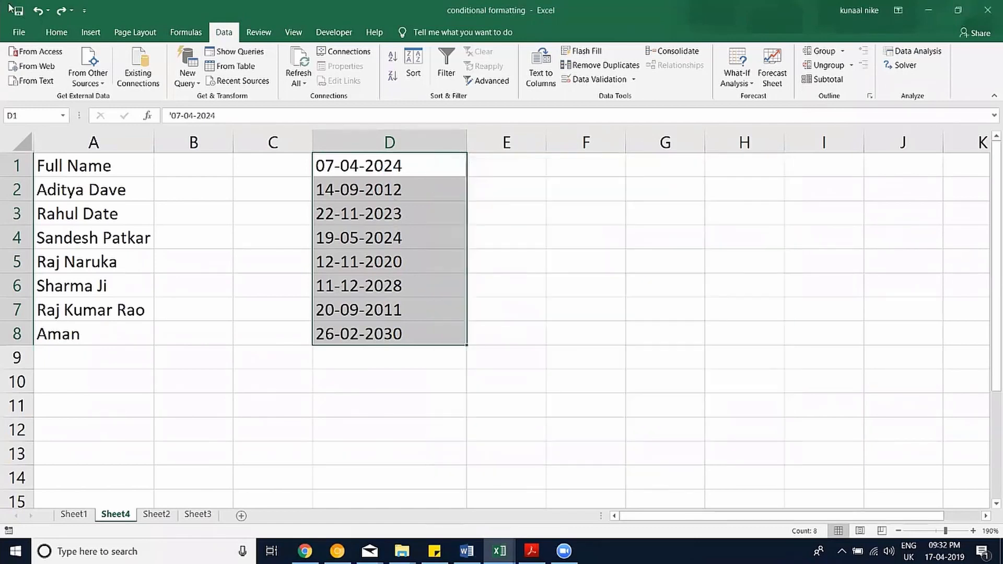
click(72, 37)
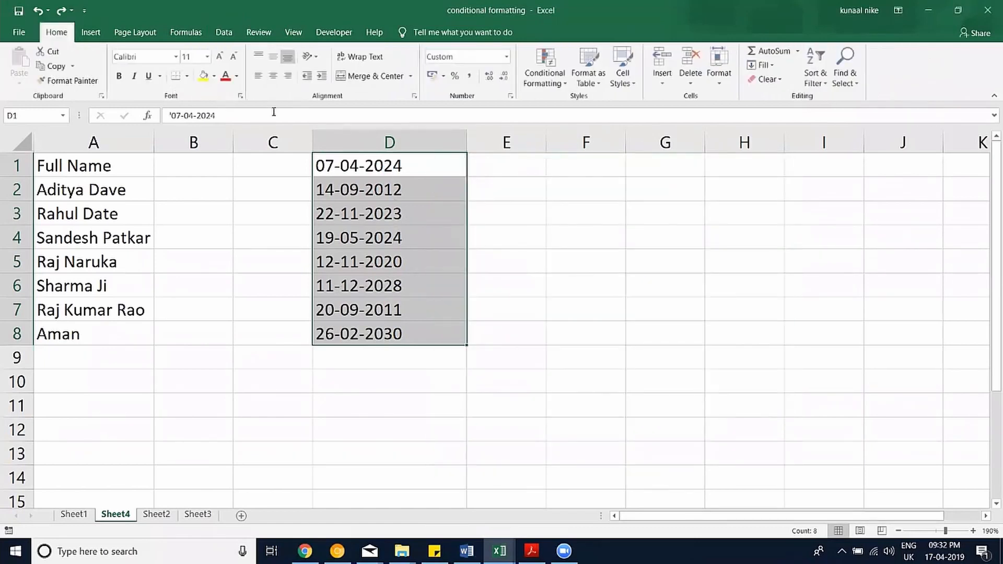
click(511, 97)
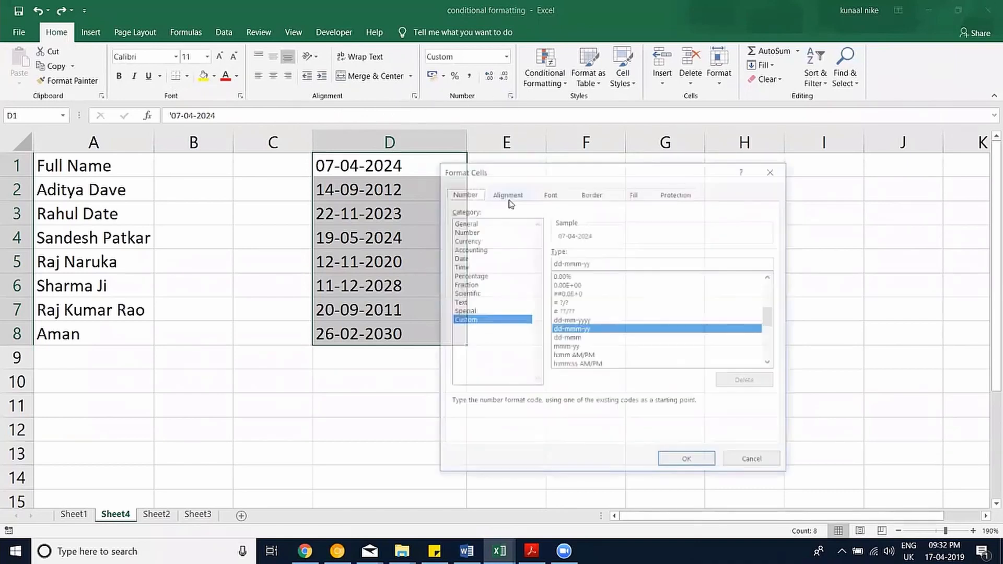
drag(532, 177, 525, 195)
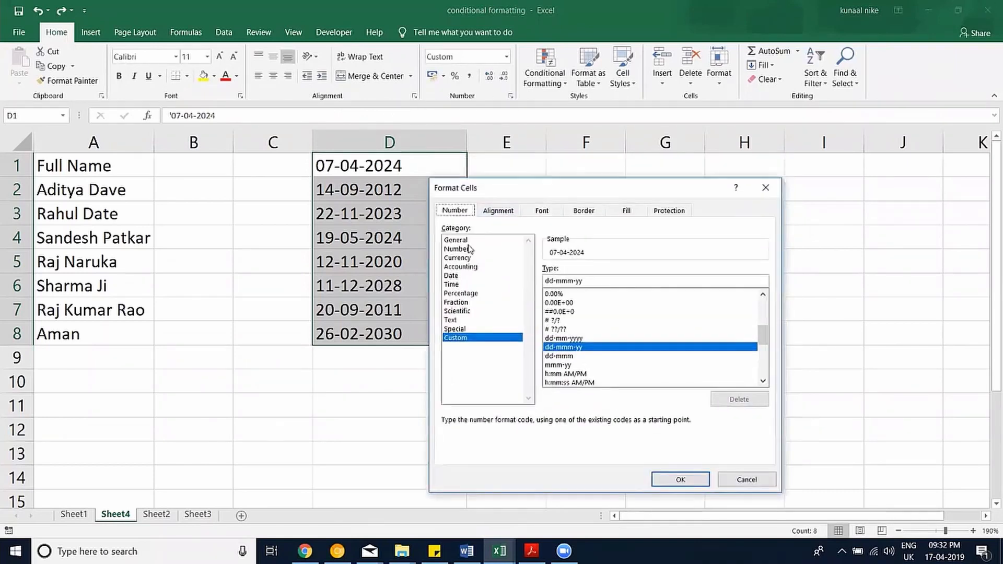
click(467, 241)
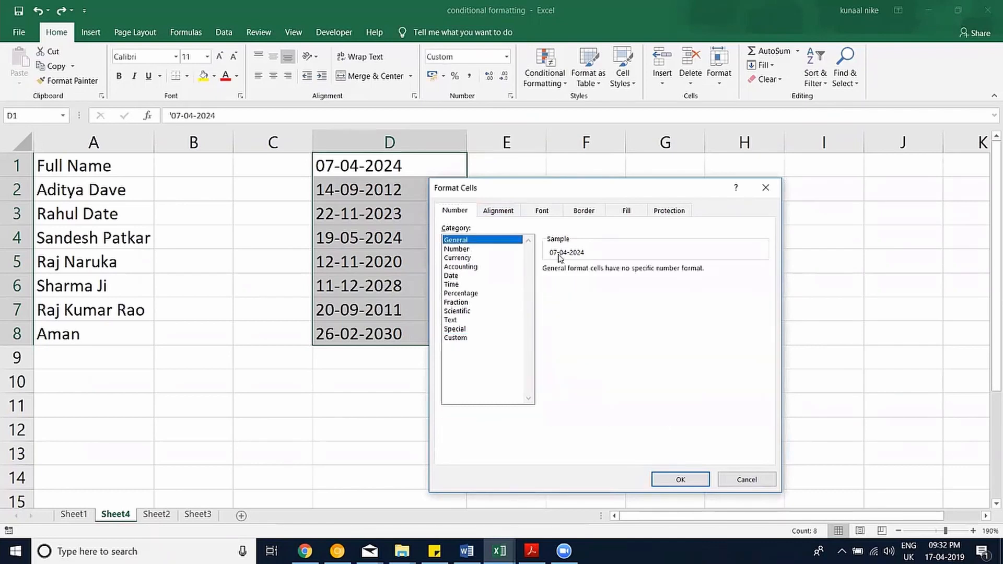
click(481, 250)
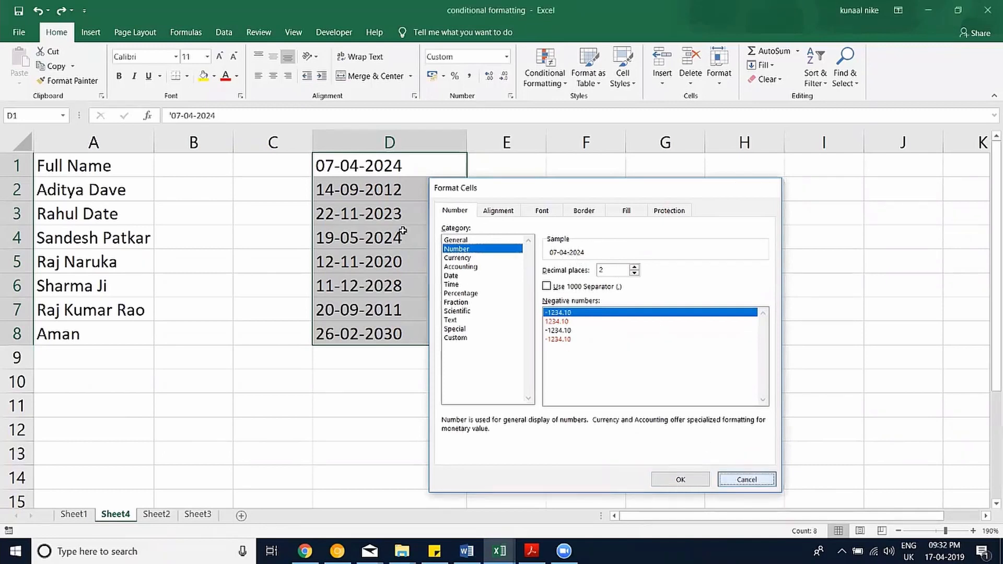
click(745, 478)
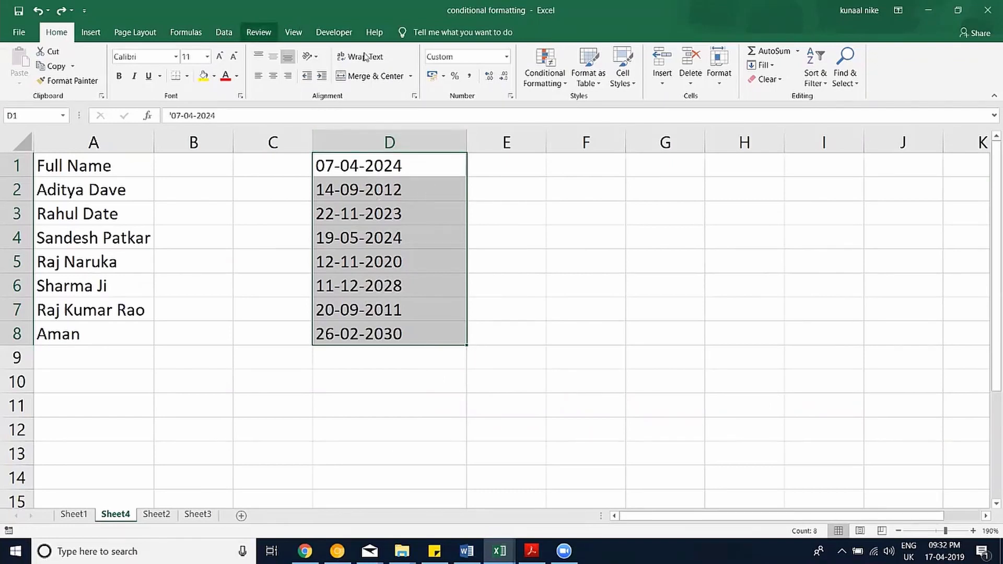
click(221, 32)
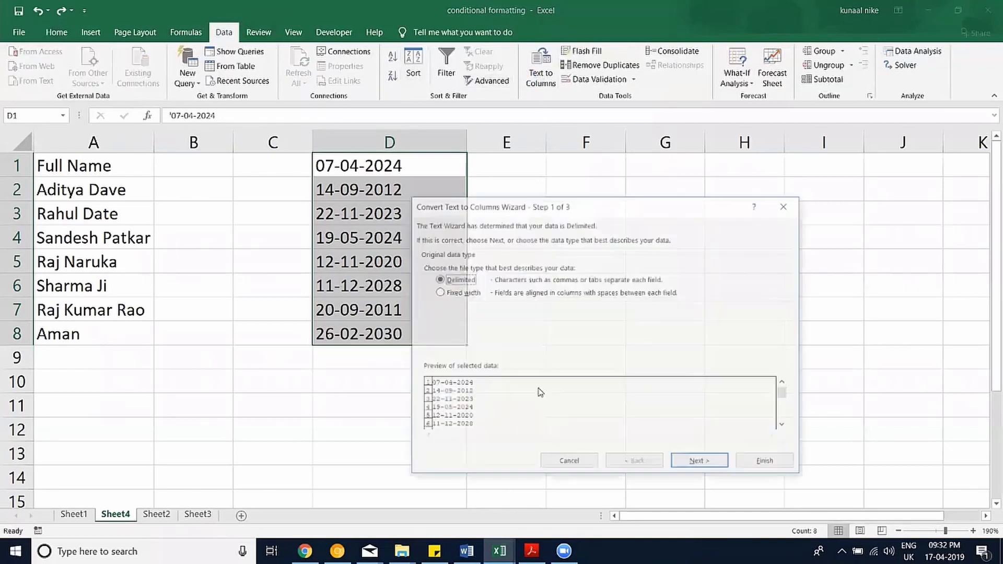
Run Text to Columns on D1:D8 with the DMY date column format.
click(703, 463)
click(705, 463)
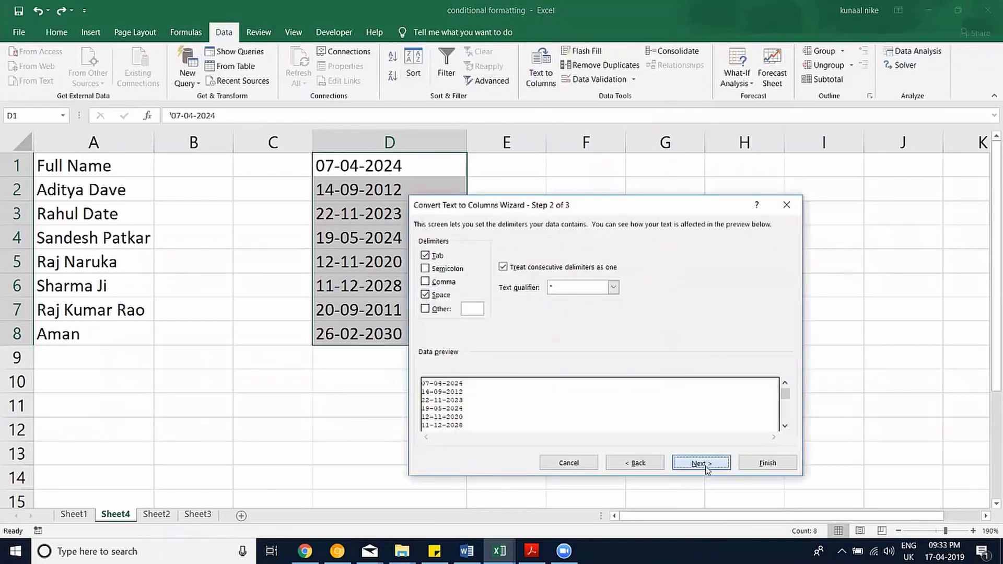
click(434, 281)
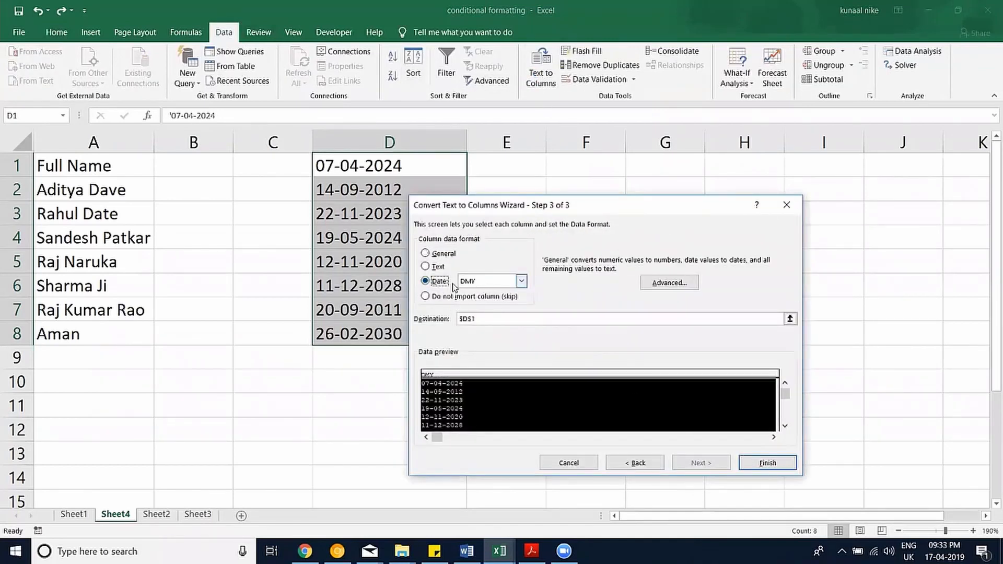
click(748, 465)
click(548, 406)
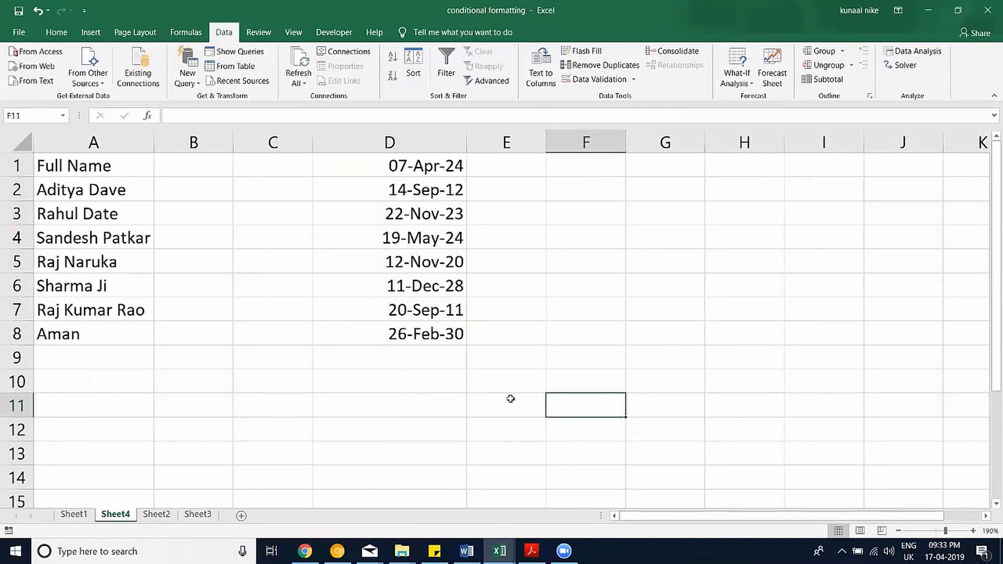
Check the converted dates' General serial-number sample in Format Cells, then cancel.
drag(435, 335, 356, 126)
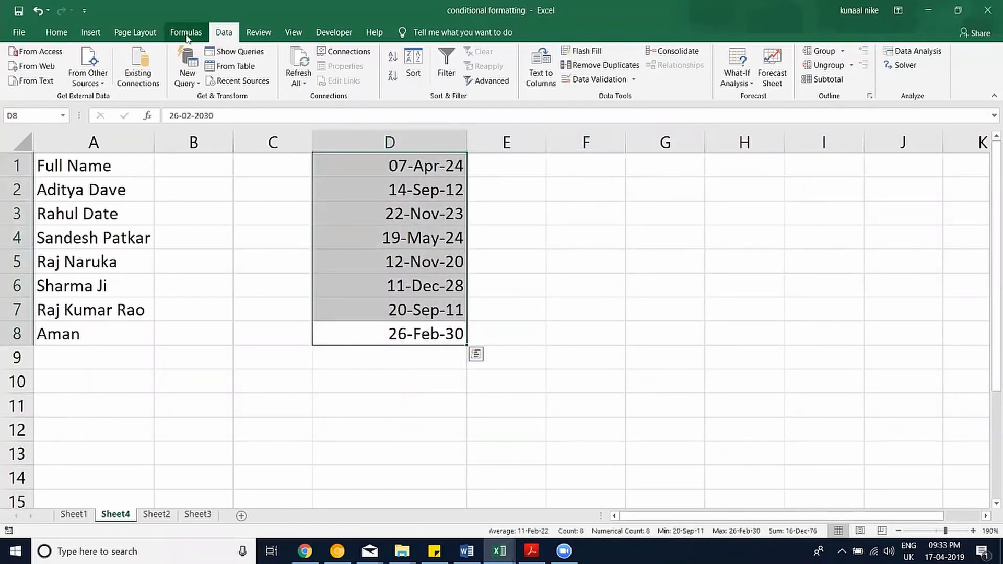
key(ctrl+1)
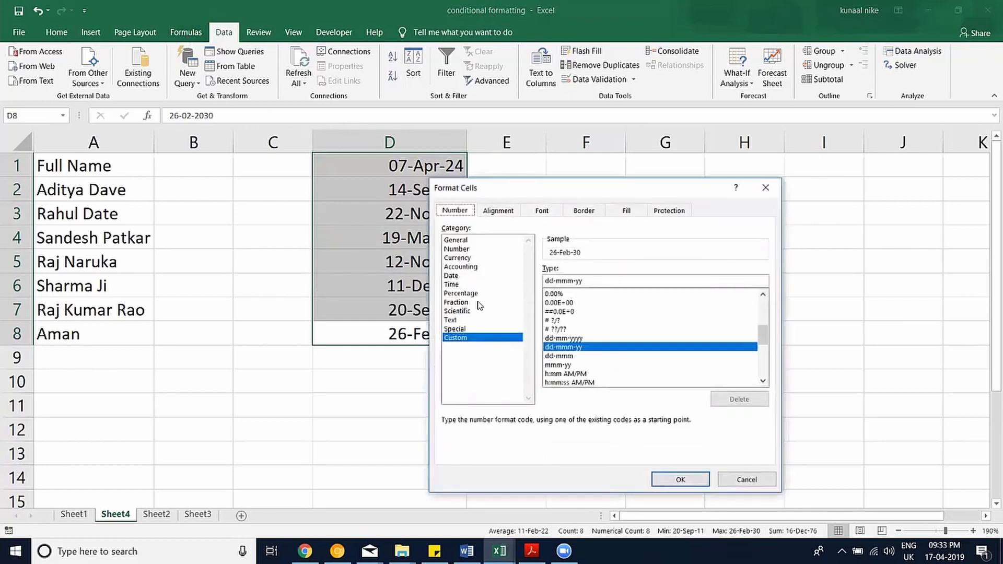
click(459, 241)
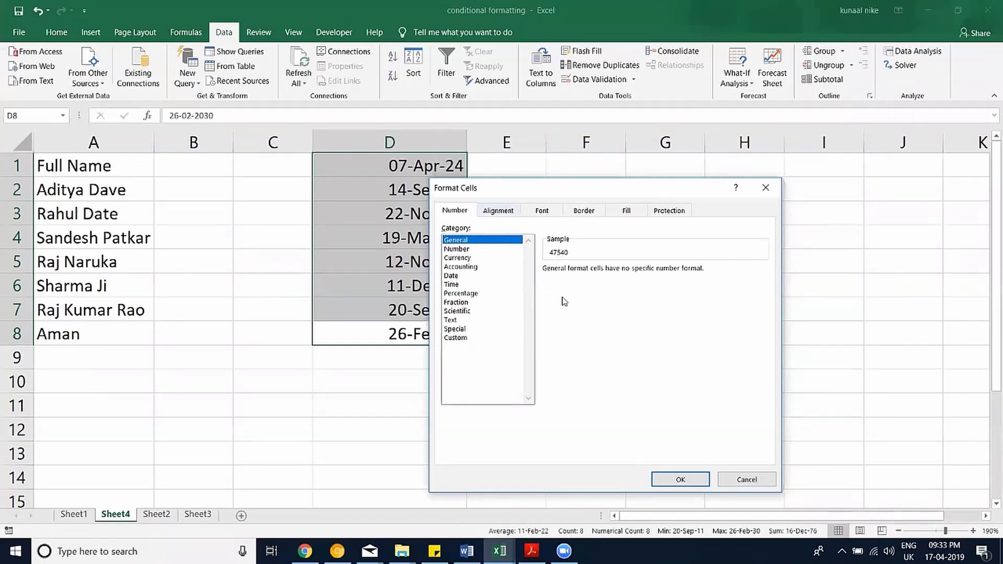
click(740, 473)
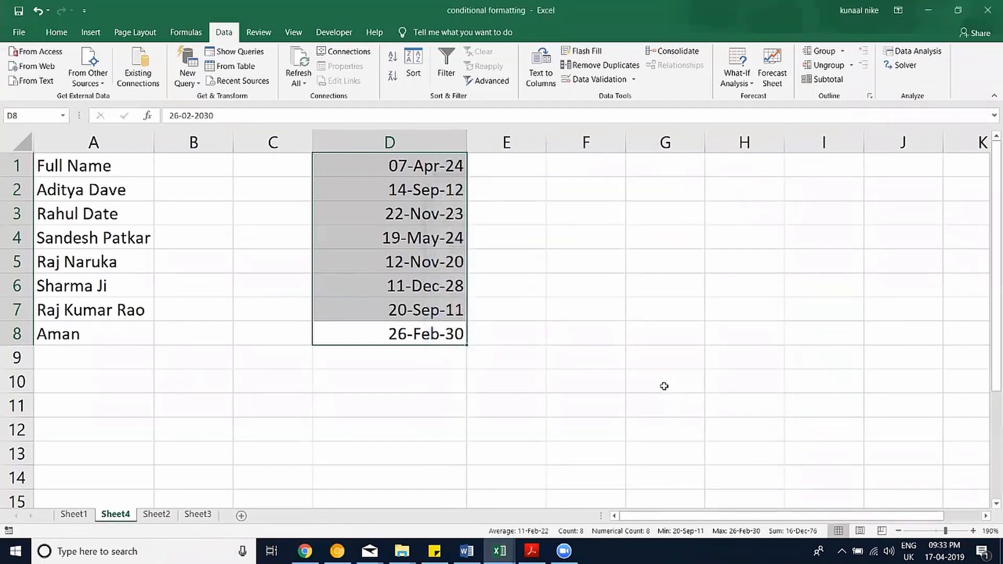
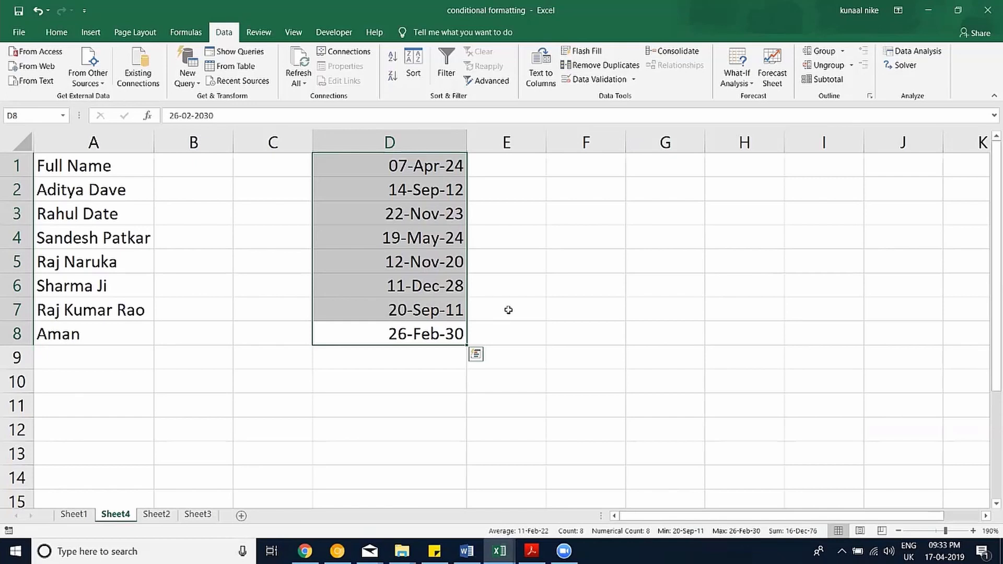
Start a RANDBETWEEN formula in E6 by mistake, then cancel it.
click(527, 283)
text(=ran)
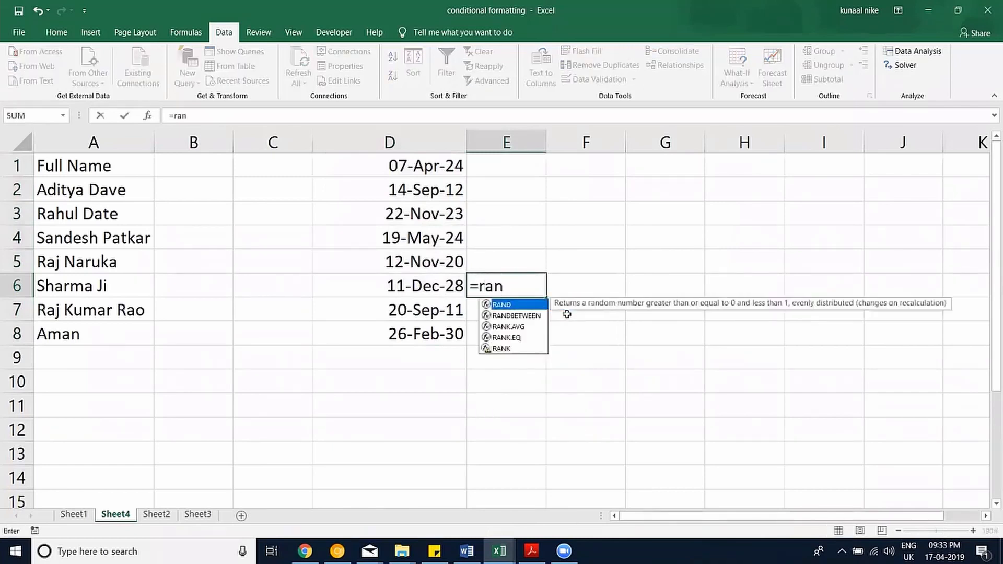
key(Down)
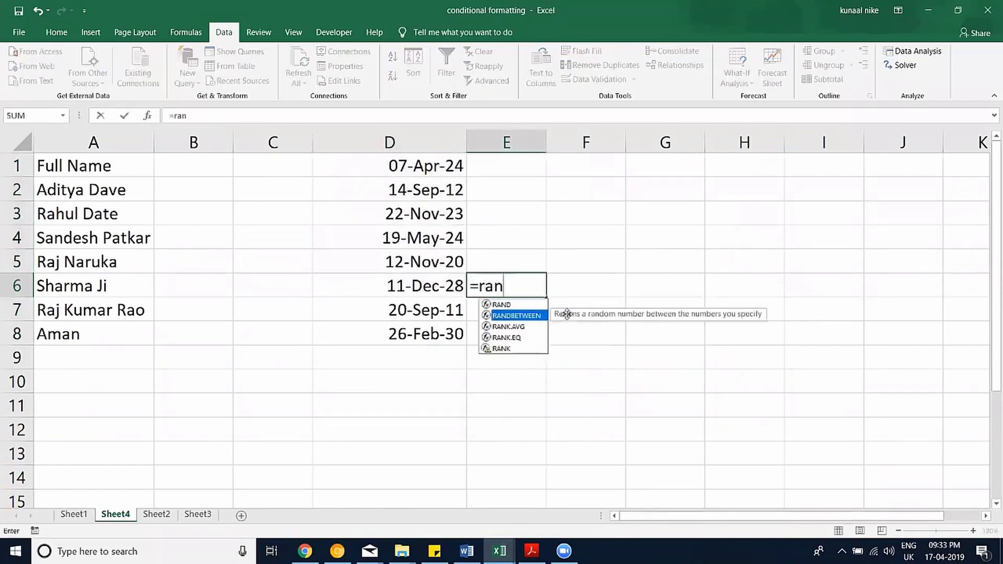
key(Tab)
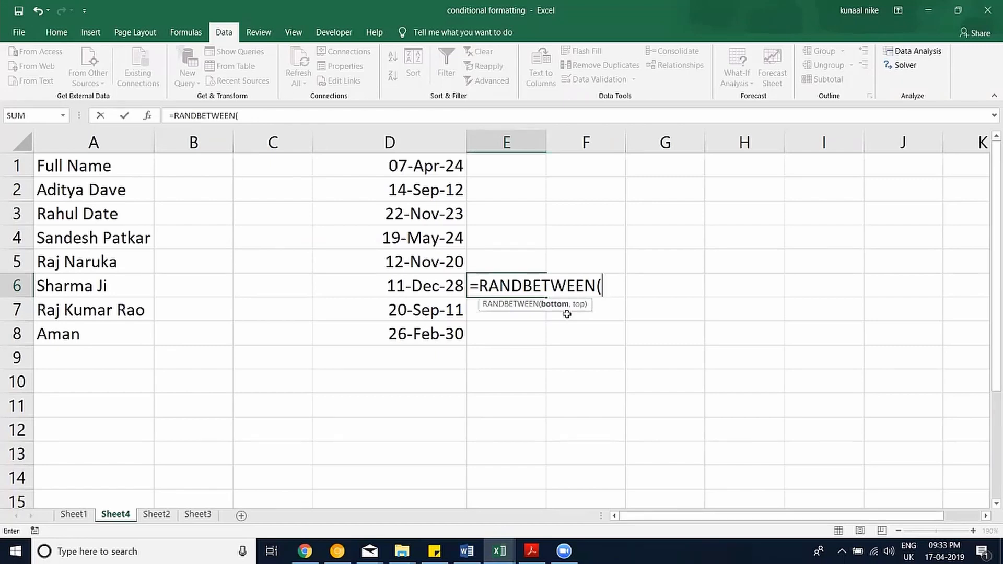
key(Escape)
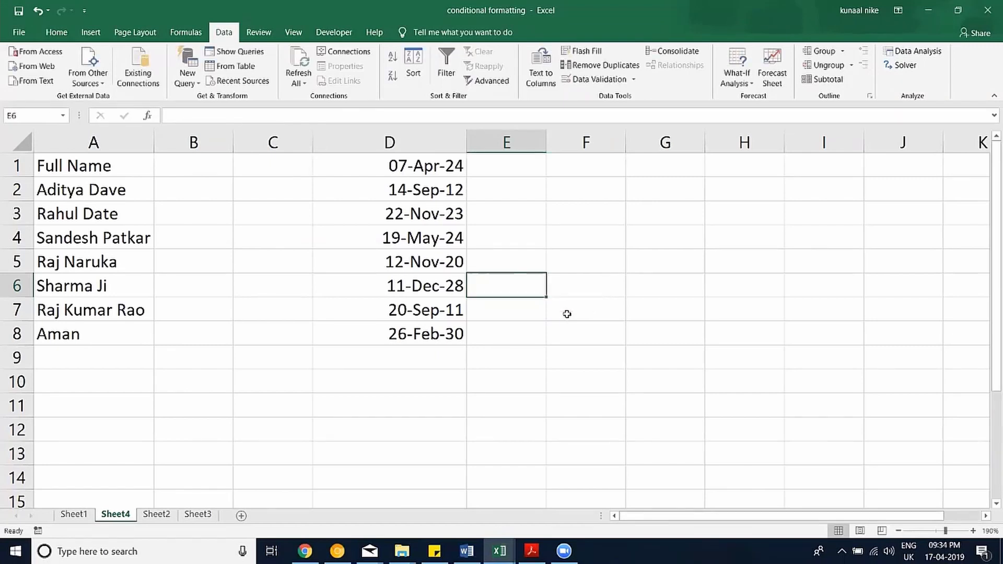
Enter =RAND() in E6, showing a random decimal of about 0.5929.
text(=ran)
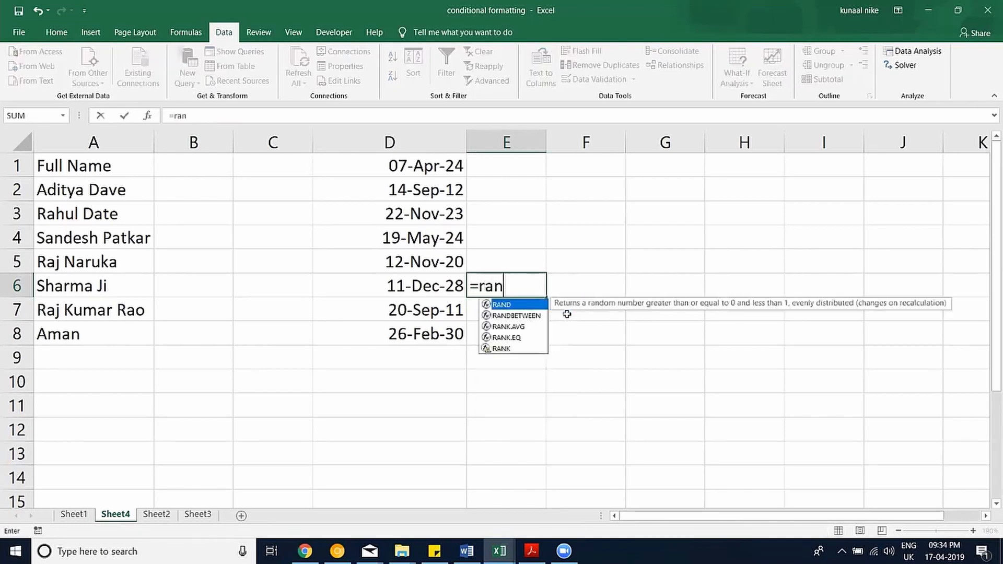
key(Tab)
text())
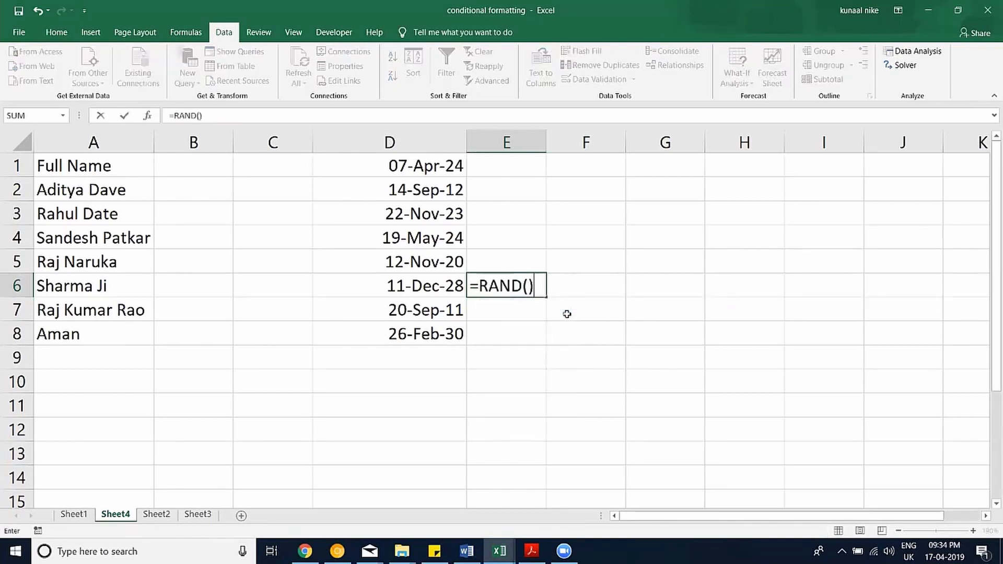
key(Return)
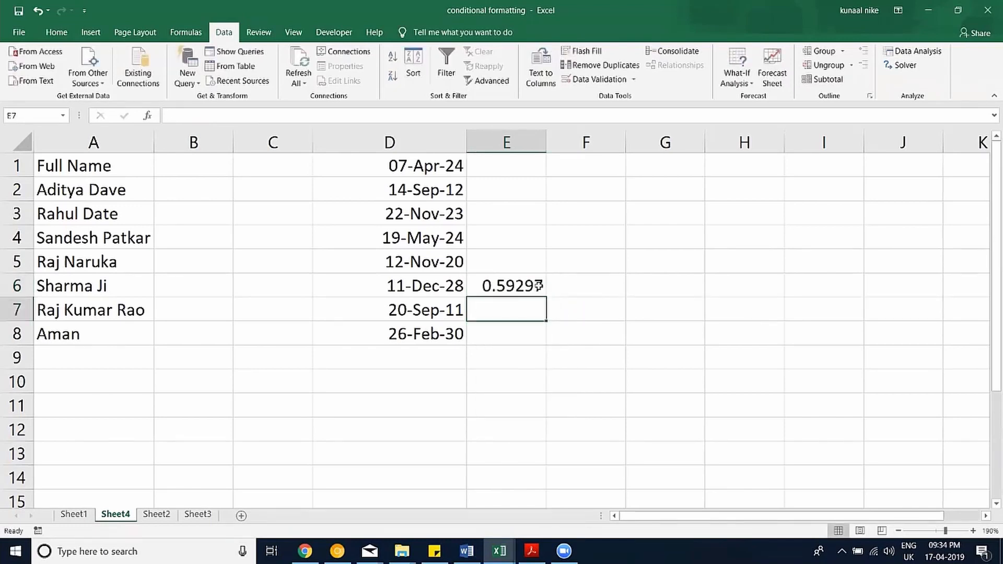
click(569, 282)
Enter =RANDBETWEEN(0,12321) in F6.
text(=ran)
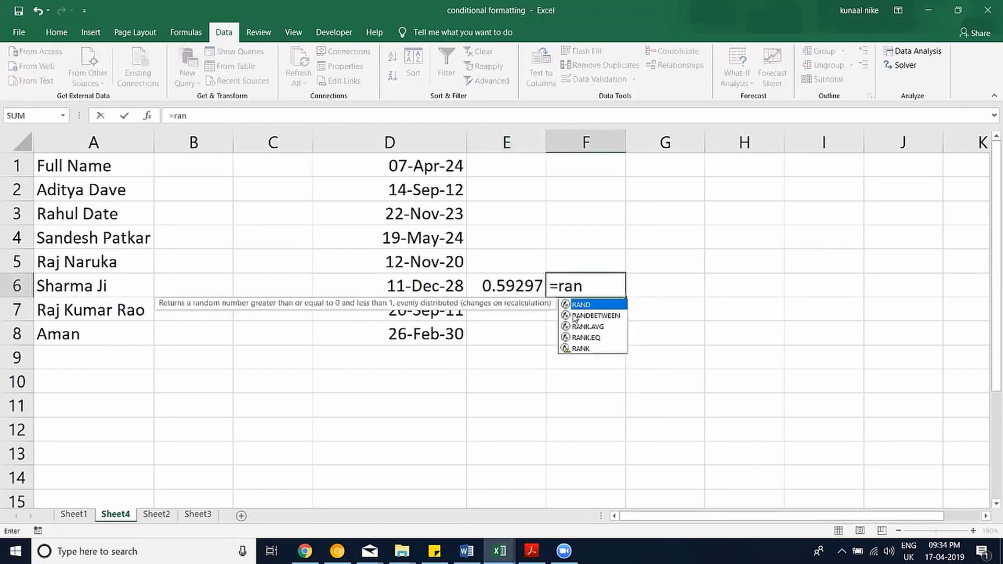
double_click(574, 313)
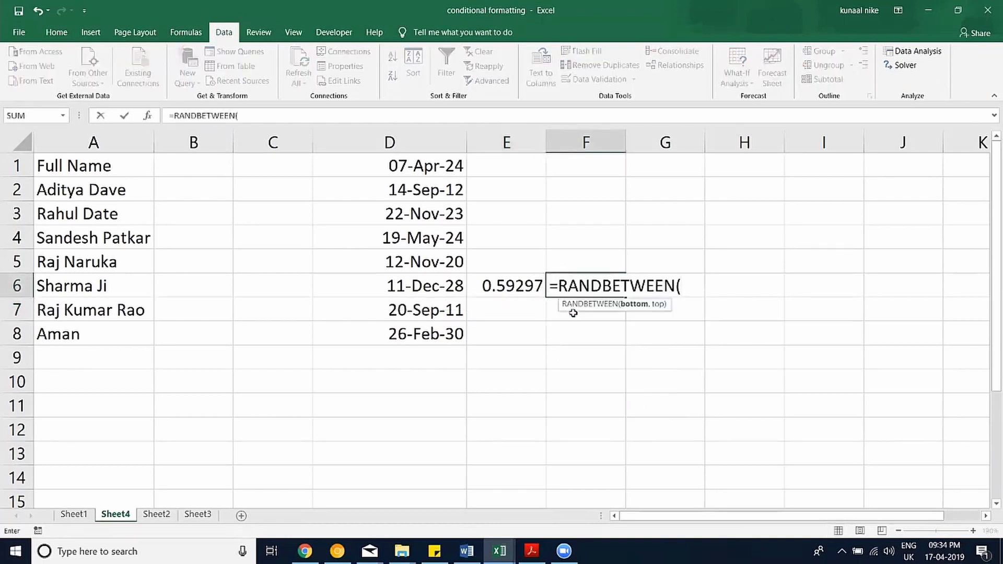
text(0,12321)
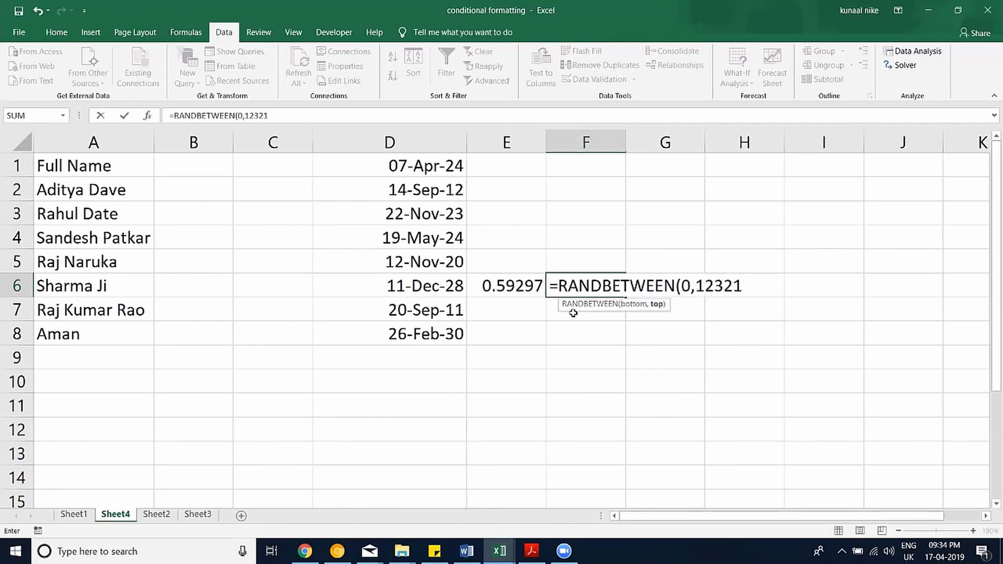
text())
key(Return)
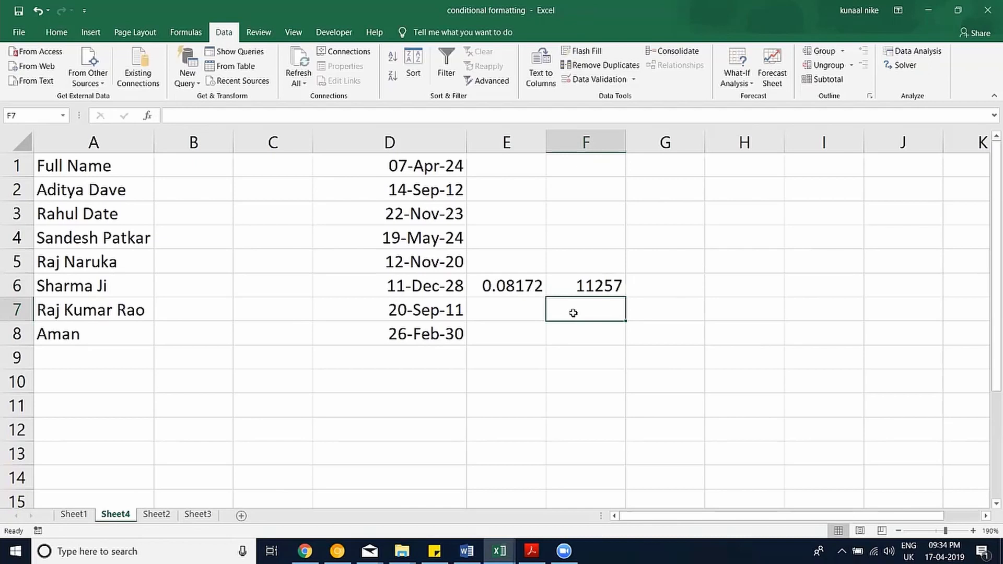
Type throwaway test text into F7 through F12 to trigger recalculation.
text(sdf)
key(Return)
text(sdafas)
key(Return)
text(sadasd)
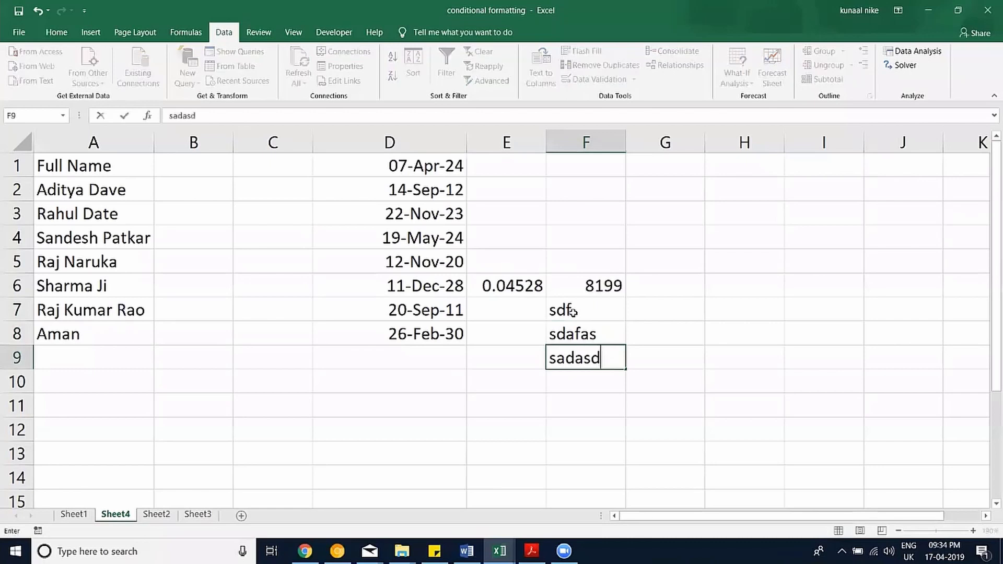
key(Return)
text(dasd)
key(Return)
text(asdasd)
key(Return)
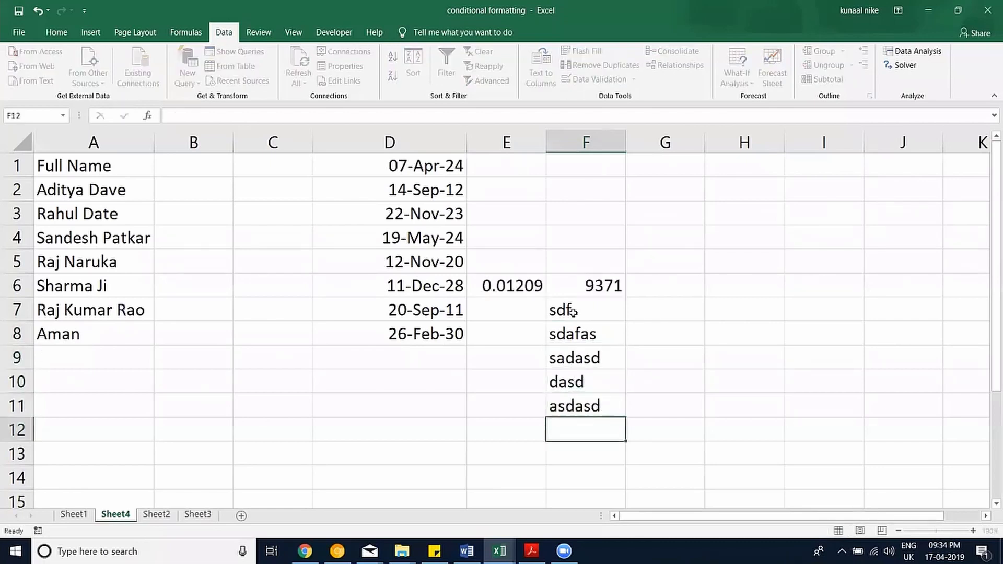
text(asdasd)
key(Return)
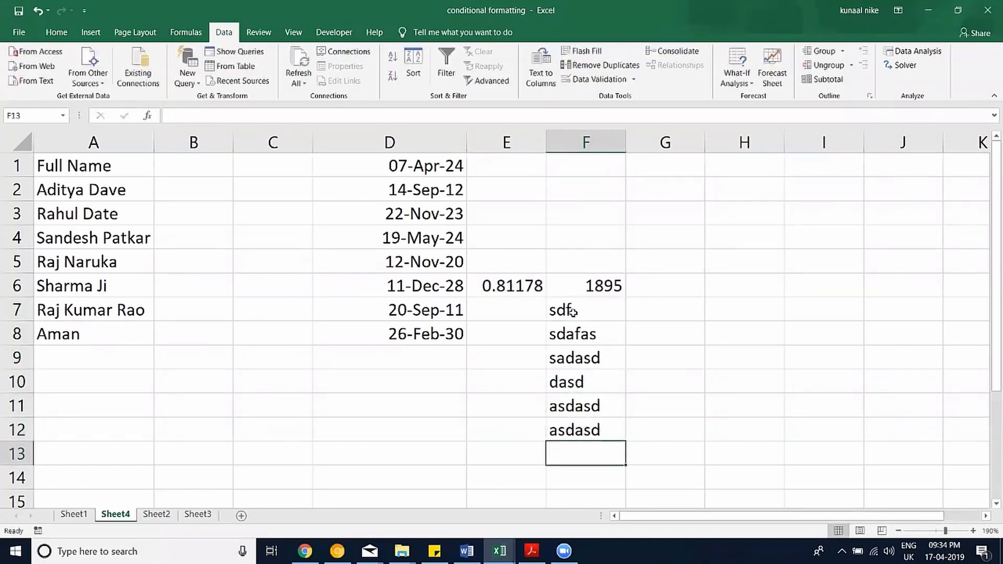
Clear the test entries from F7:F12.
key(Up)
key(Up)
key(Up)
key(Up)
key(Up)
key(Up)
key(Up)
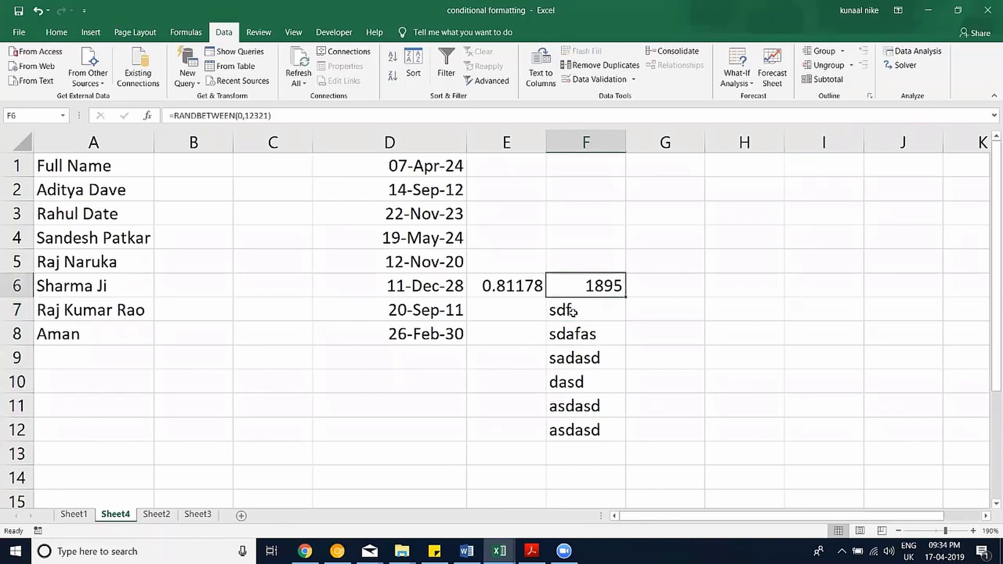
click(573, 312)
key(shift+Down)
key(shift+Down)
key(shift+Down)
key(shift+Down)
key(shift+Down)
key(Delete)
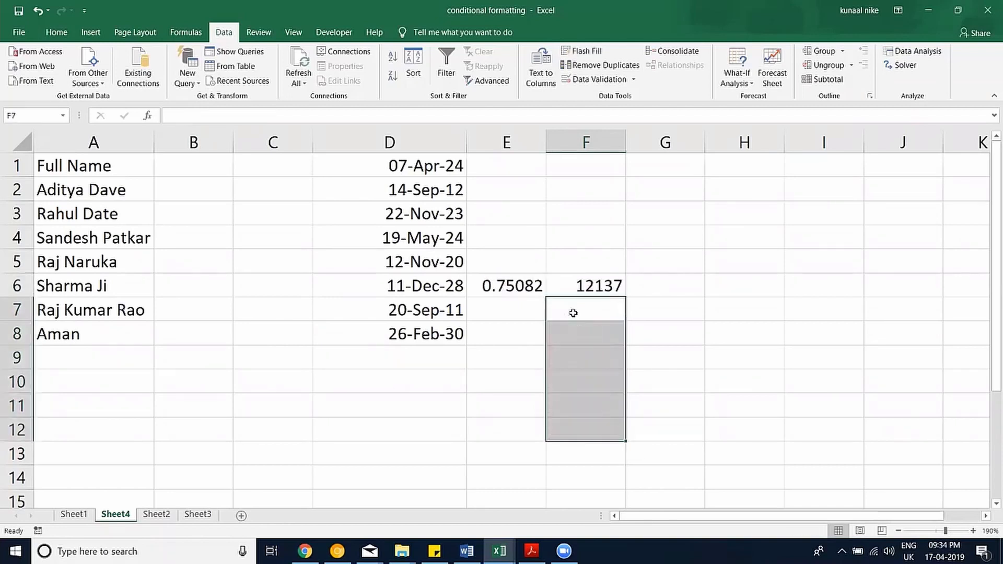
Copy E6:F6 and paste them back as values so the random numbers become fixed.
drag(588, 285, 521, 285)
key(ctrl+c)
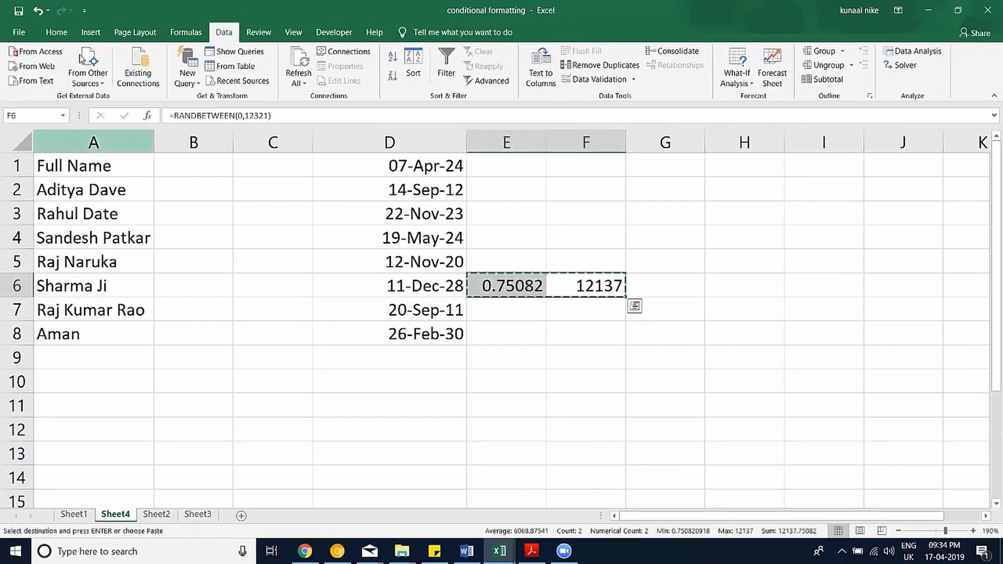
click(56, 32)
click(30, 84)
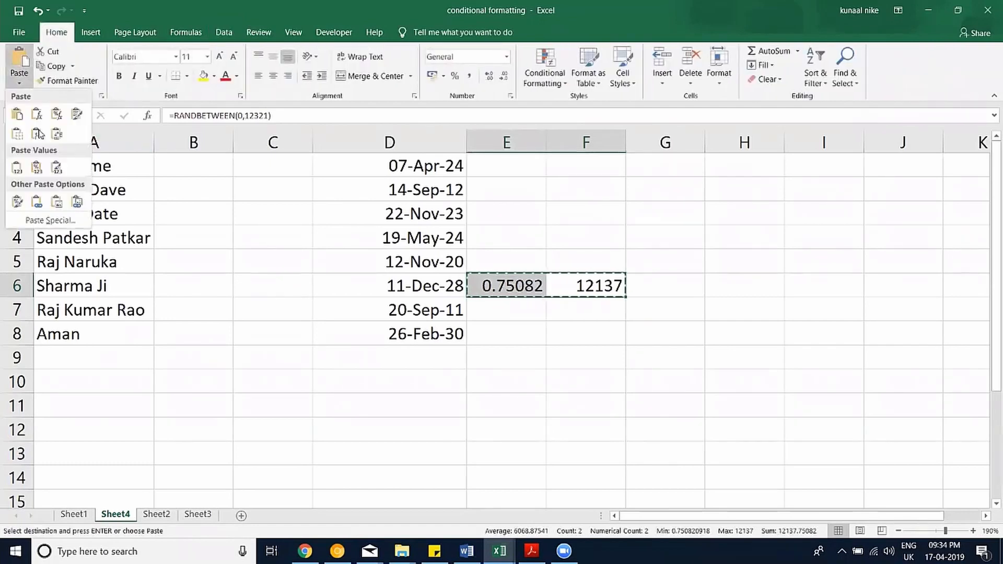
click(19, 166)
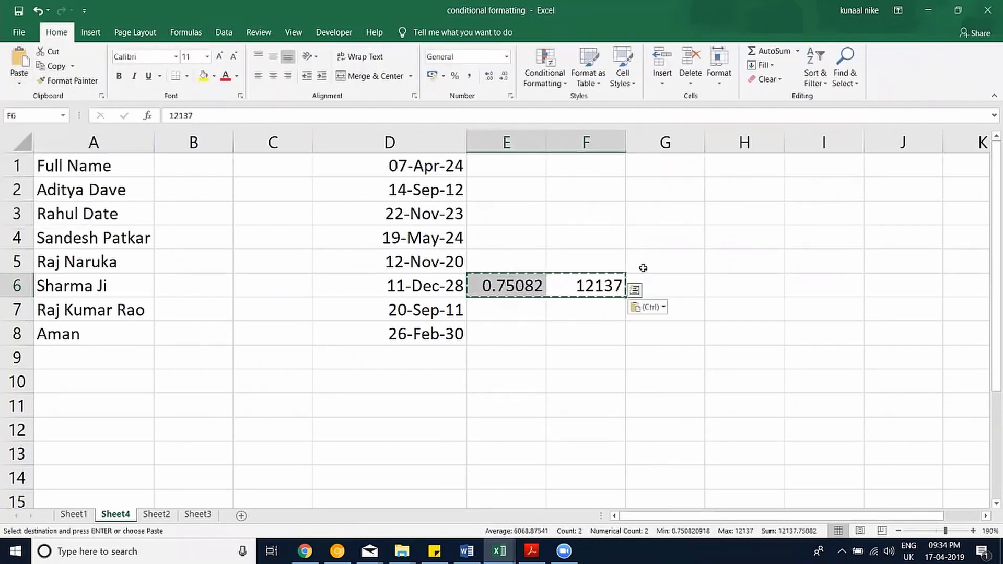
click(530, 286)
click(575, 290)
Enter sample text asdf, sdfsda and sdfsad in F8:F10, then select F8:F11 and view the Data tab.
click(569, 313)
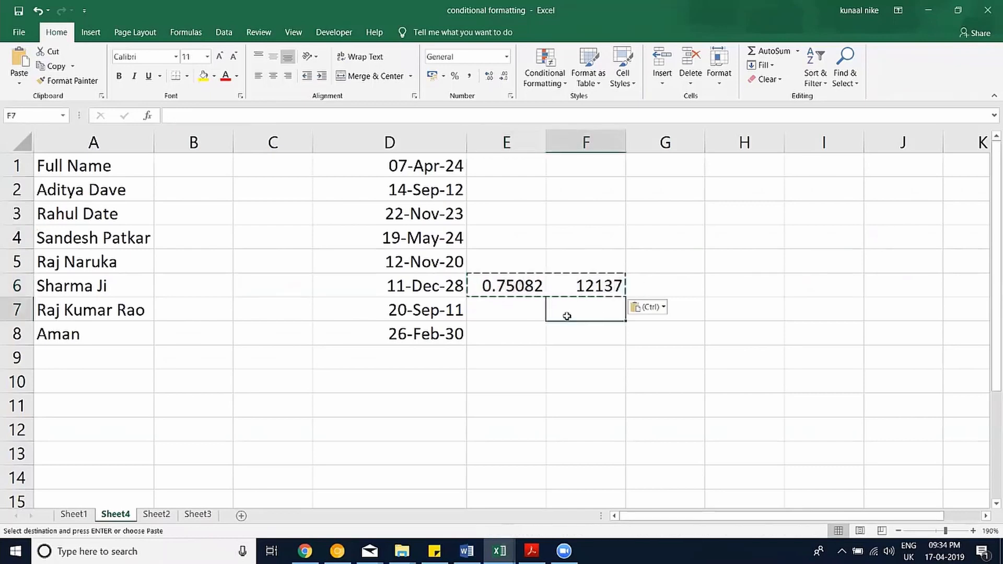
click(569, 329)
text(asdf)
key(Return)
text(sdfsda)
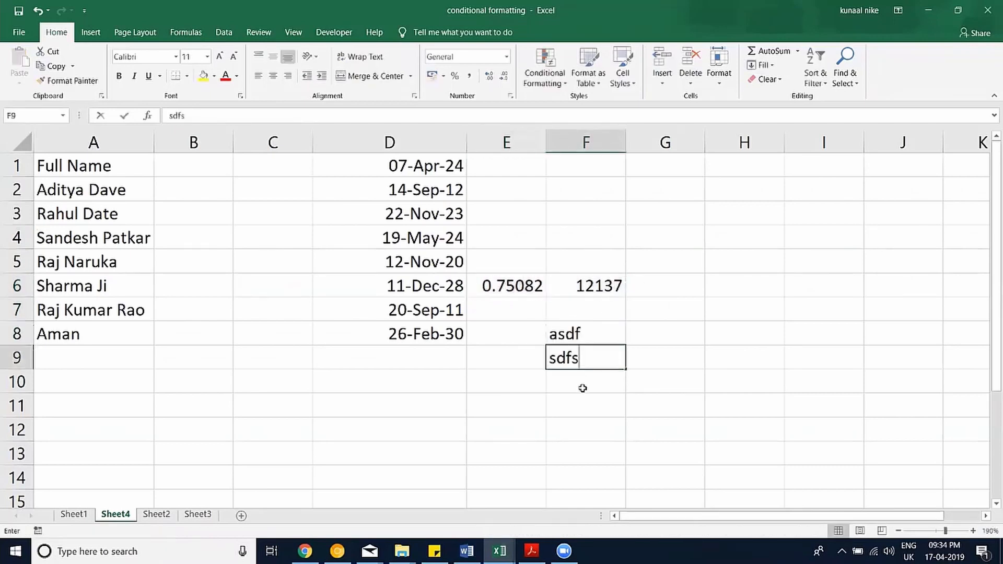
key(Return)
text(sdfsad)
key(Return)
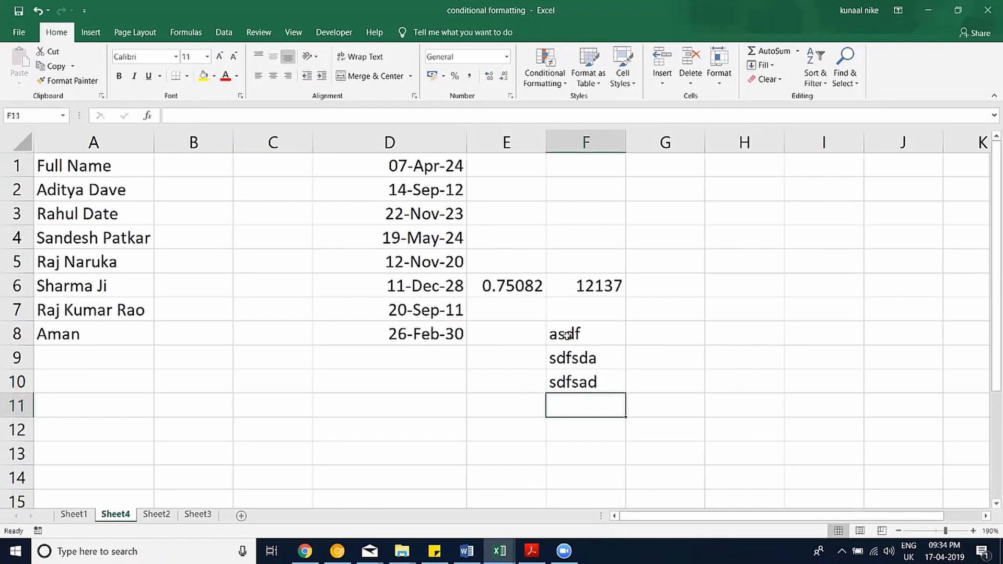
drag(567, 334, 572, 395)
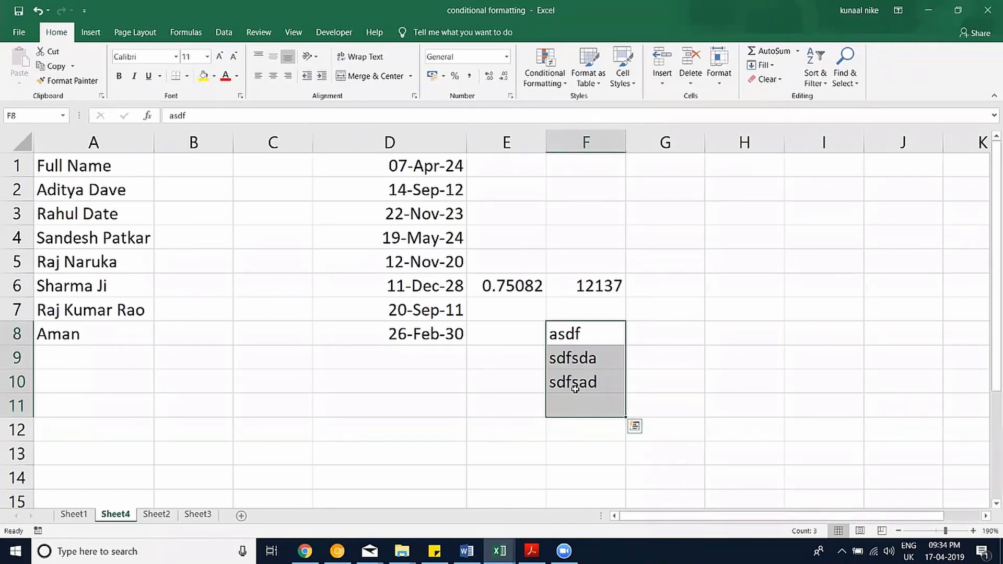
click(230, 34)
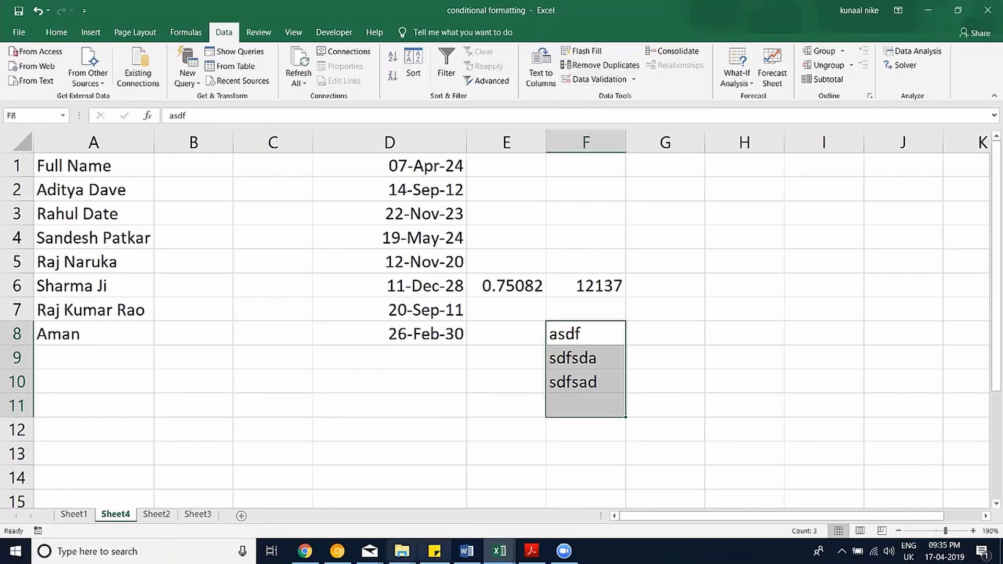
click(401, 551)
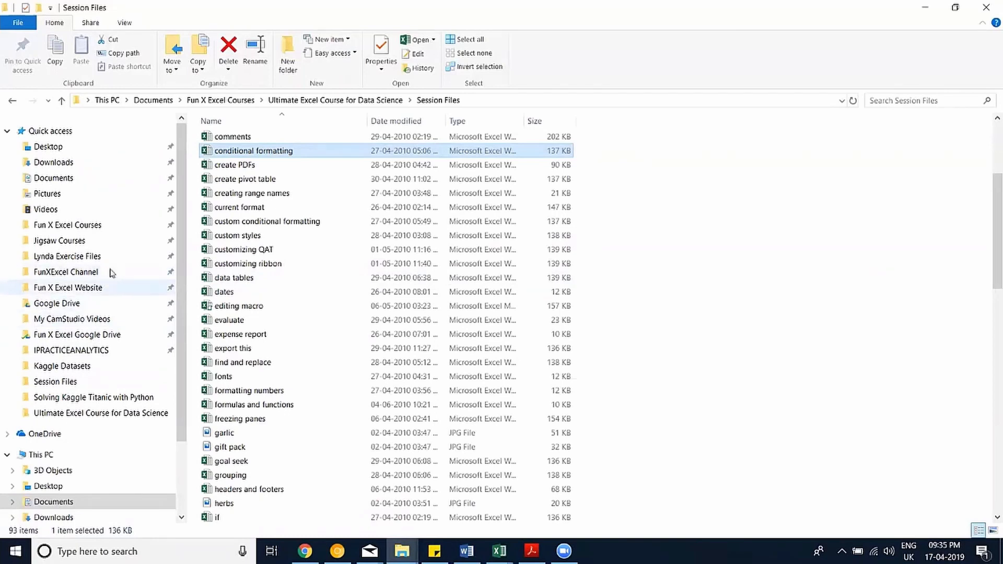
Navigate through FunXExcel Channel and 13. Data Cleaning to the Remove Duplicate Working Files folder.
click(111, 273)
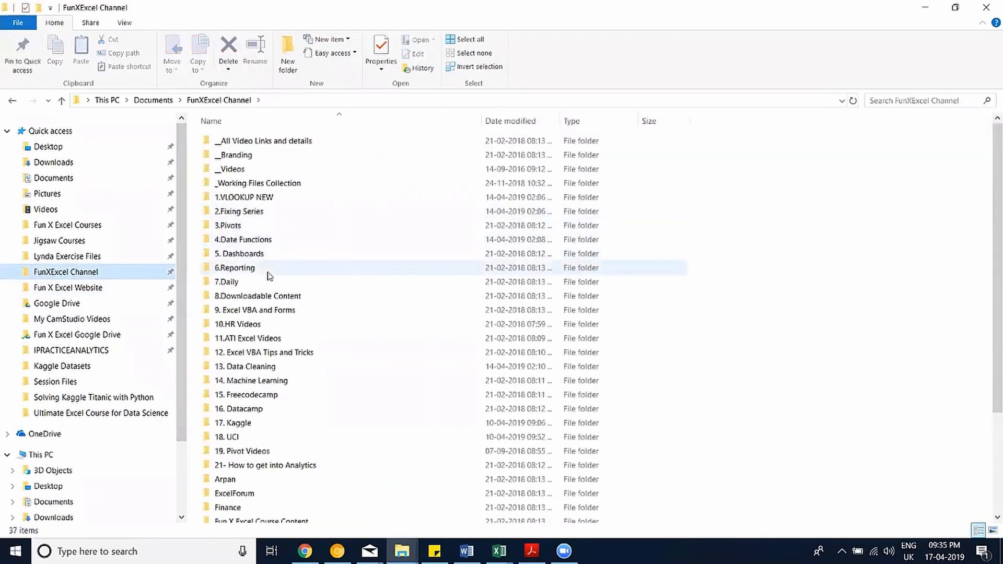
double_click(268, 270)
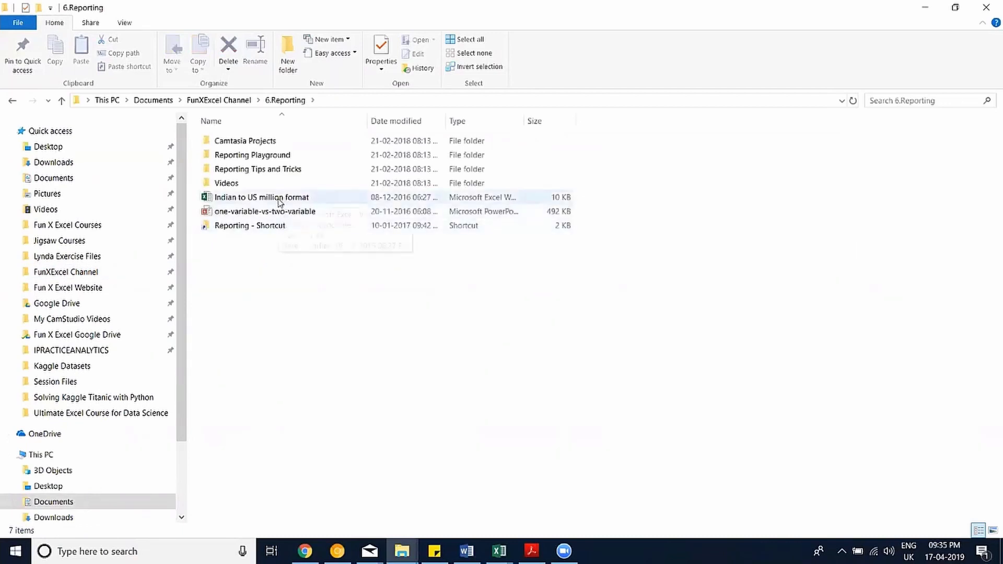
key(alt+Left)
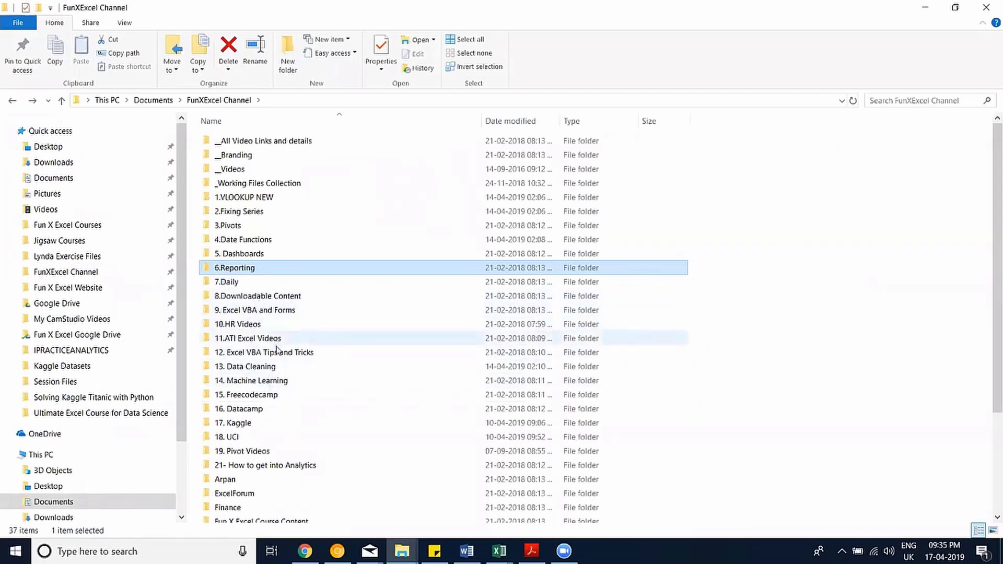
double_click(265, 366)
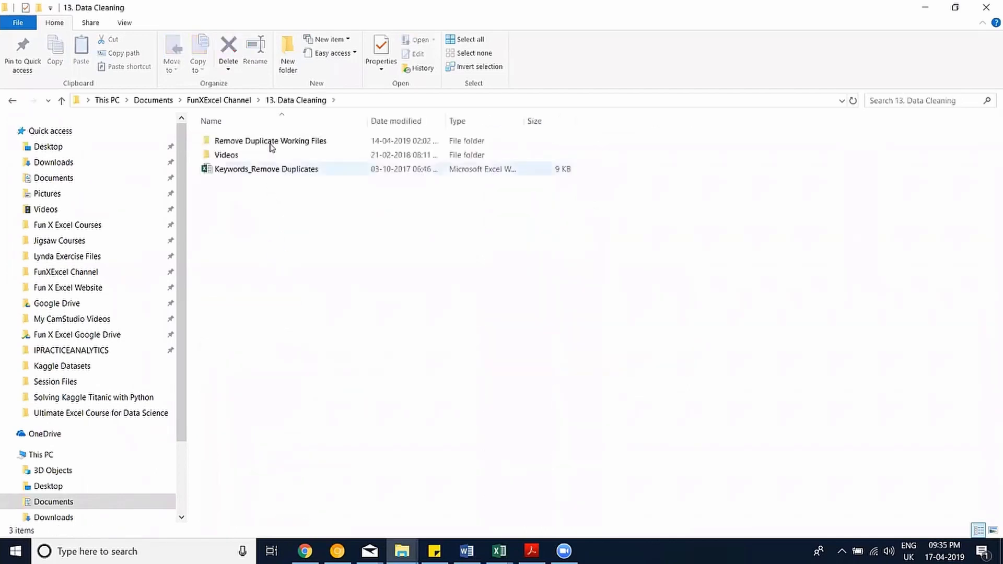
double_click(271, 147)
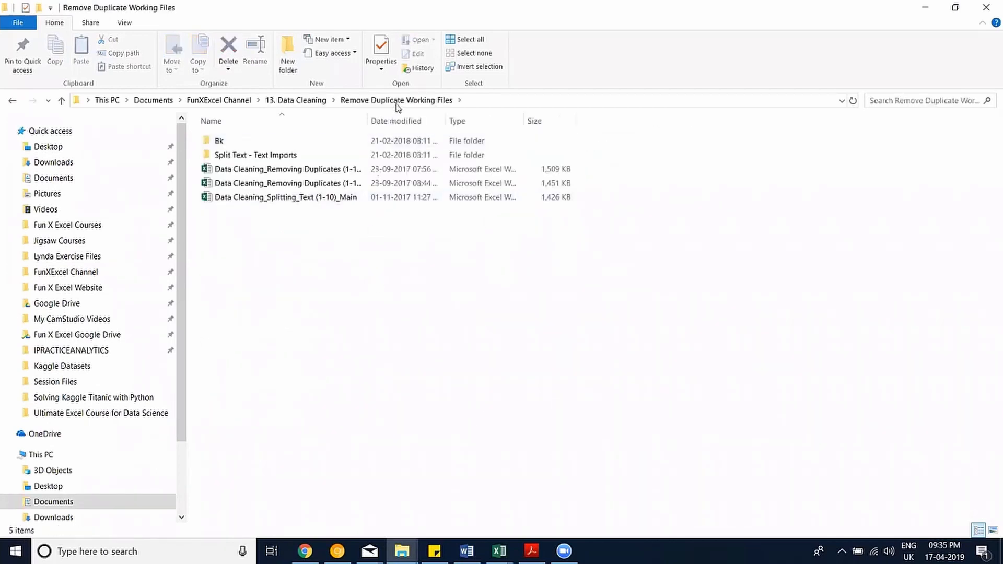
Sort by Date modified, widen the Name column, and pick the Removing Duplicates (1-10)_Start workbook.
click(384, 120)
double_click(367, 121)
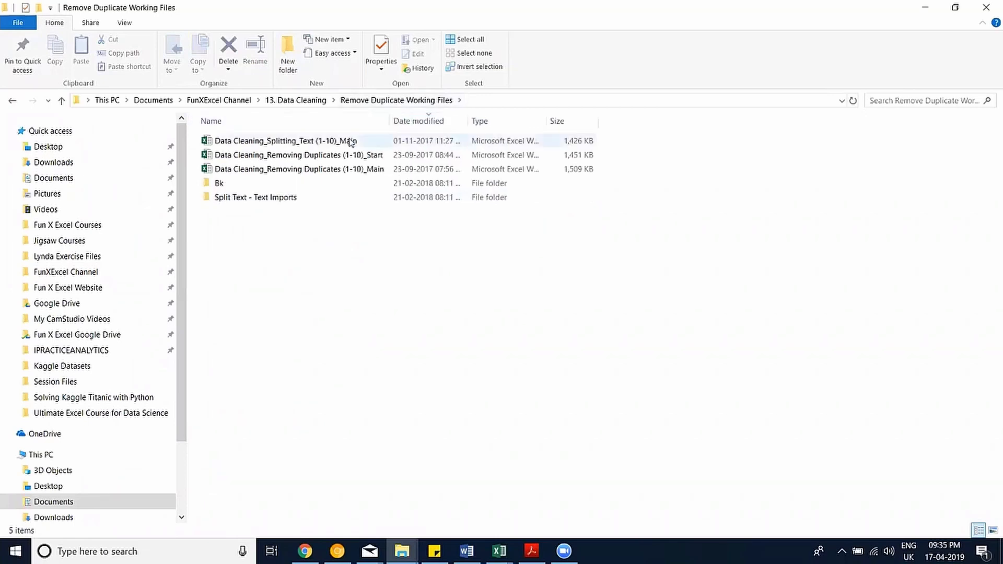
click(354, 155)
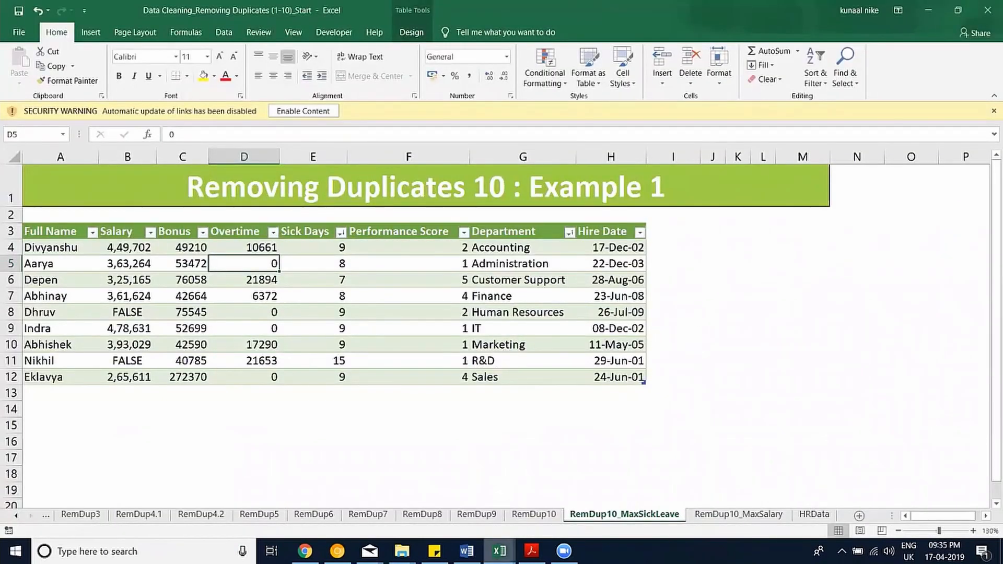
click(500, 551)
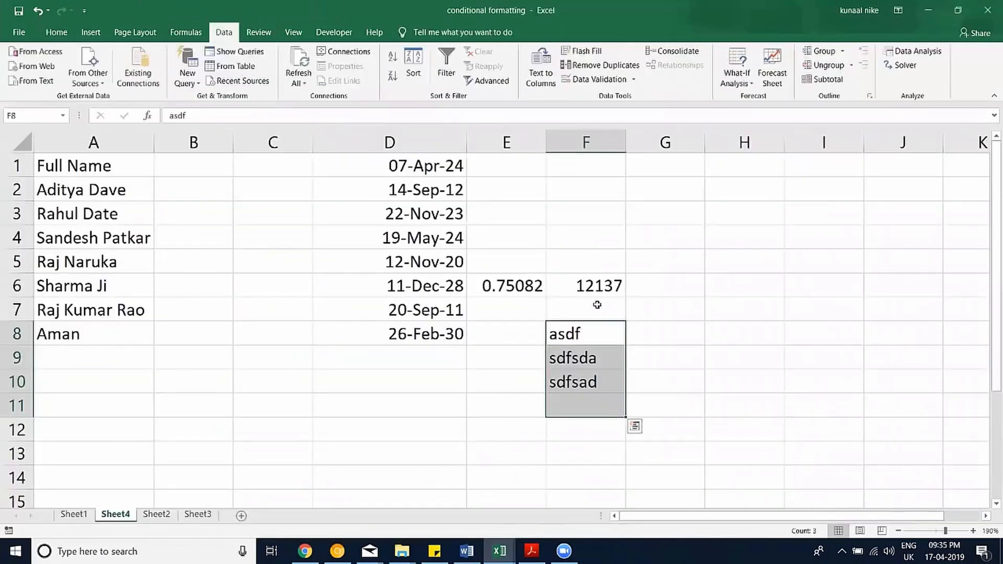
In the conditional formatting workbook, enter =RANDBETWEEN(1,10) in G7.
click(550, 517)
key(Up)
key(Right)
text(=ra)
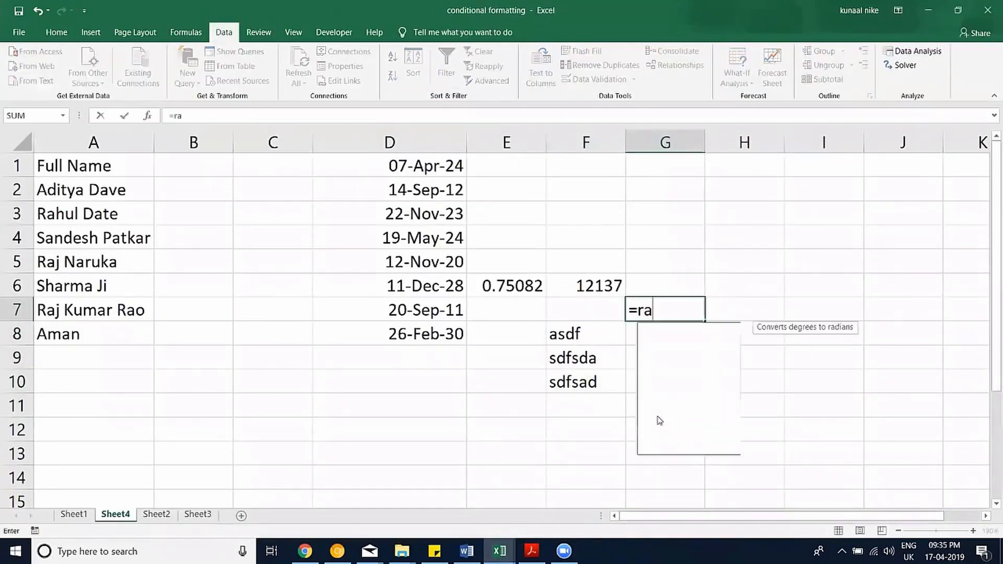
text(n)
key(Down)
key(Tab)
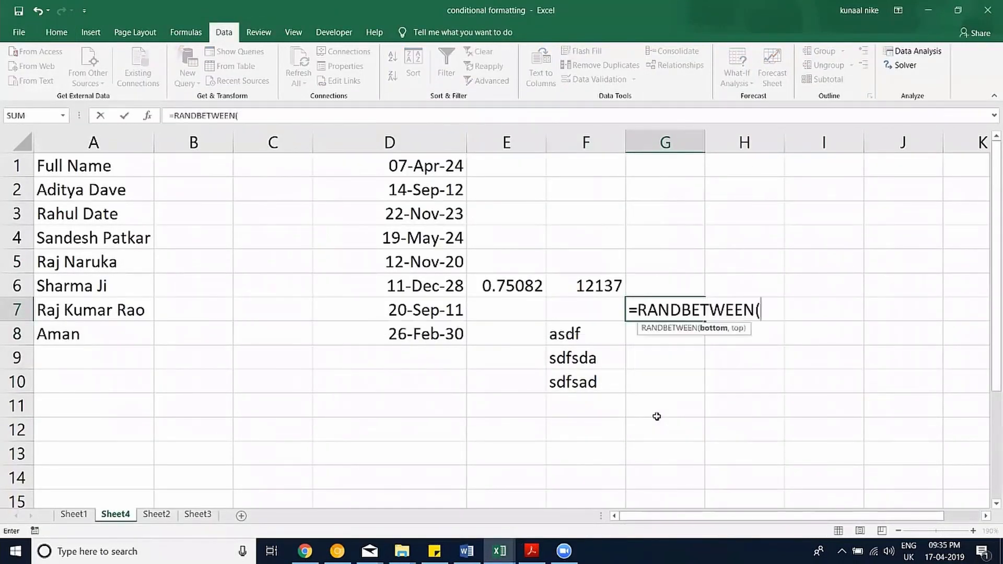
text(1,10)
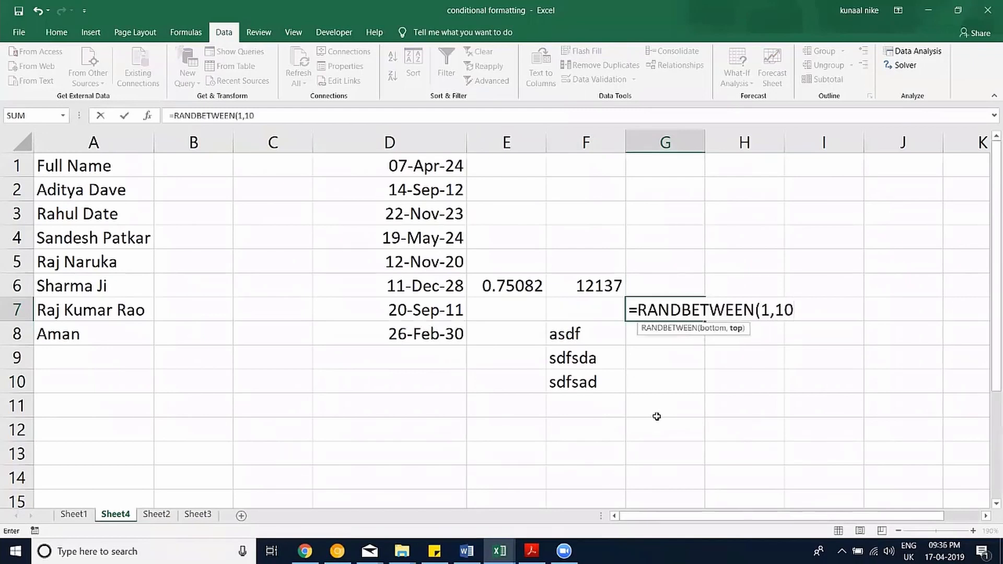
key(Return)
Re-enter cells repeatedly to make G7's random number recalculate, then reselect G7.
click(683, 309)
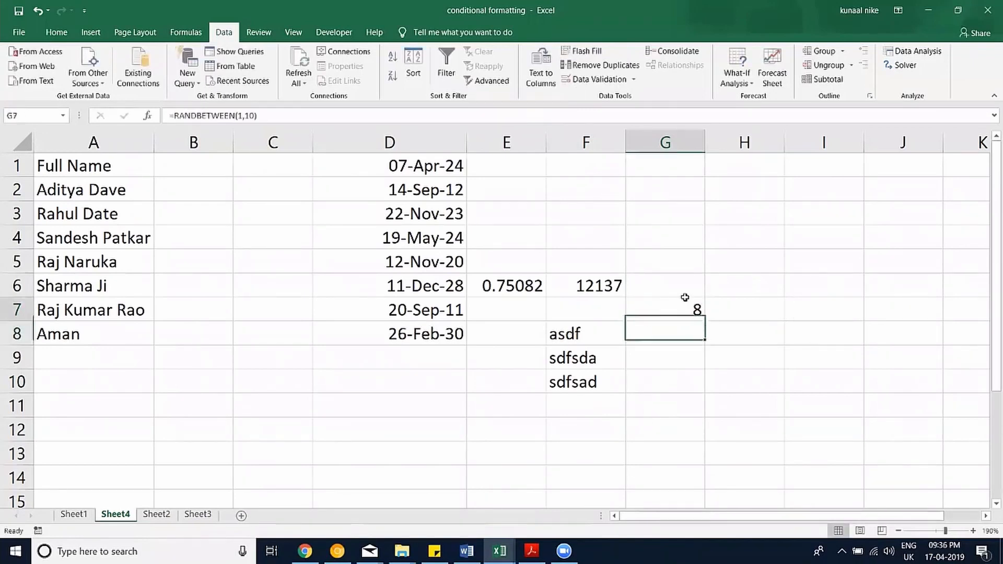
double_click(684, 309)
click(679, 344)
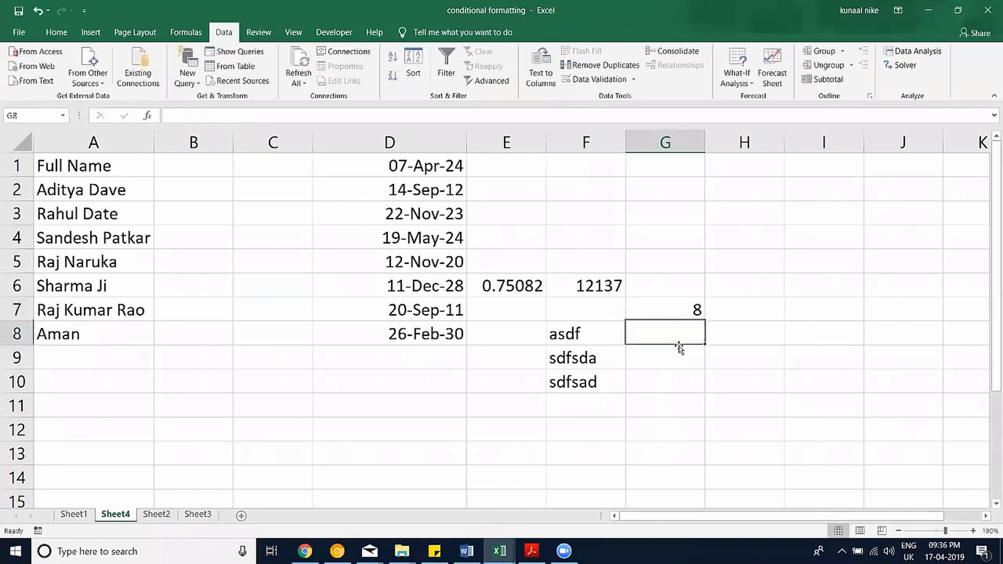
key(F2)
key(Return)
key(F2)
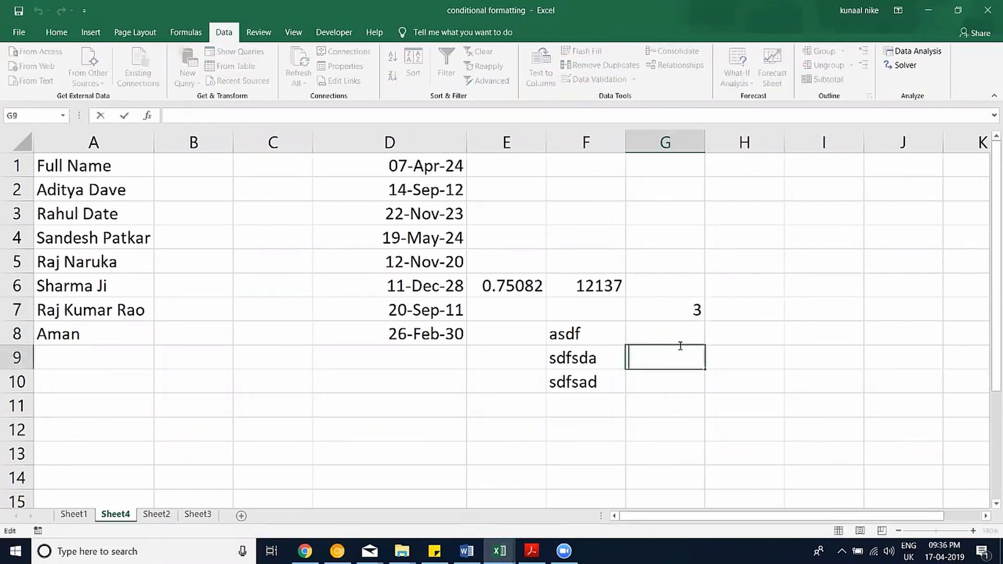
key(Return)
key(F2)
key(Return)
key(F2)
key(Escape)
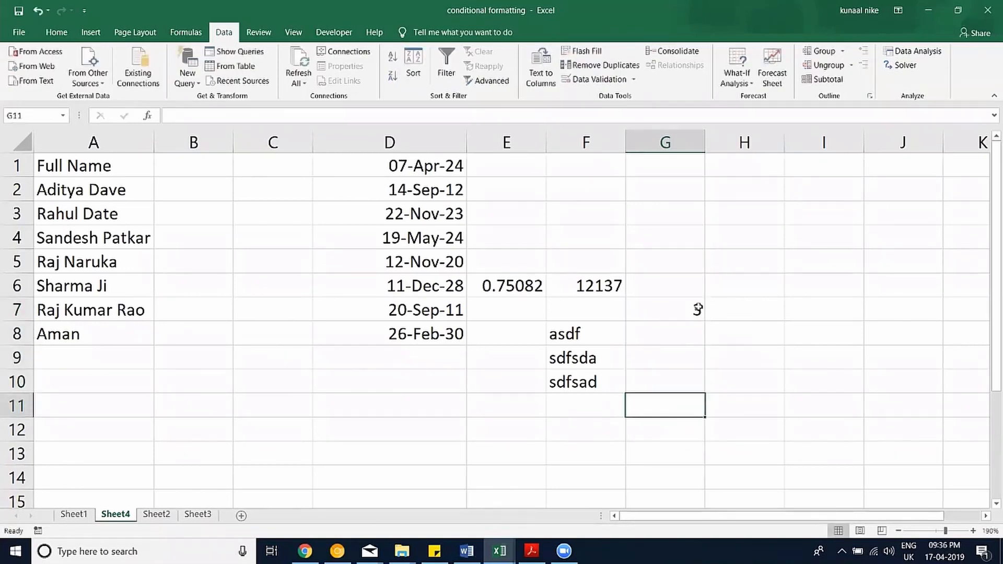
click(695, 308)
Paste G7 over itself as a value and confirm it now holds just 9.
key(ctrl+c)
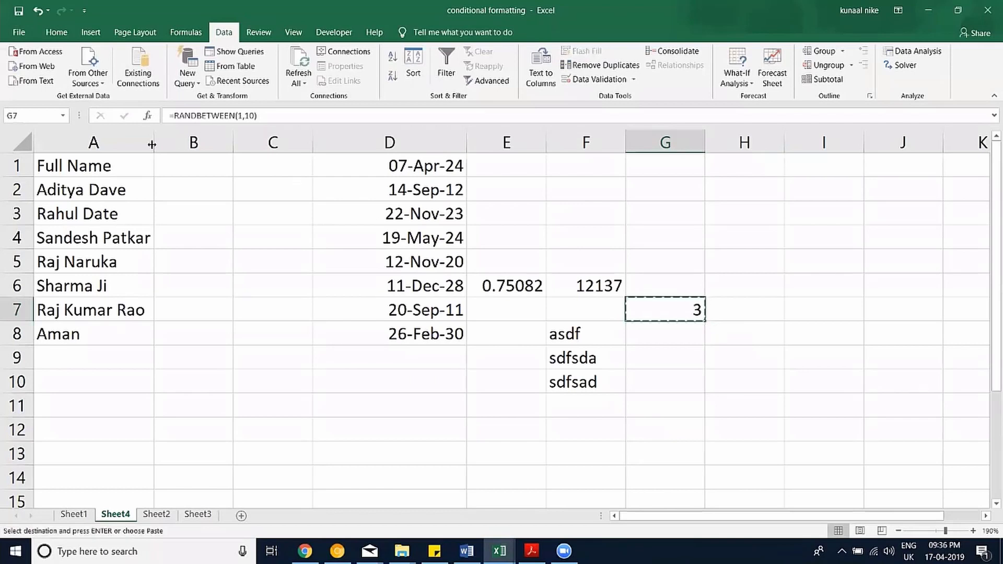
click(58, 34)
click(25, 80)
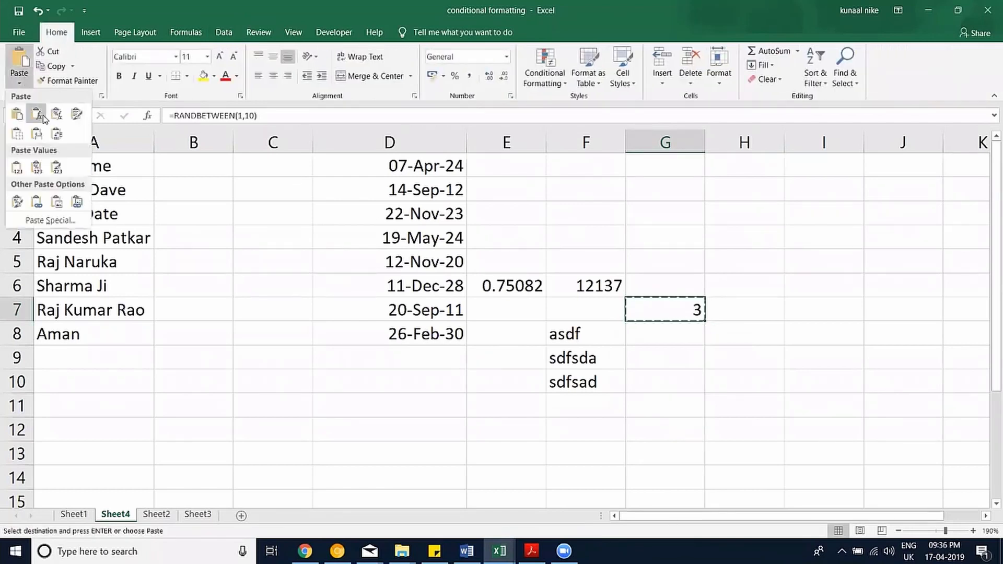
click(18, 167)
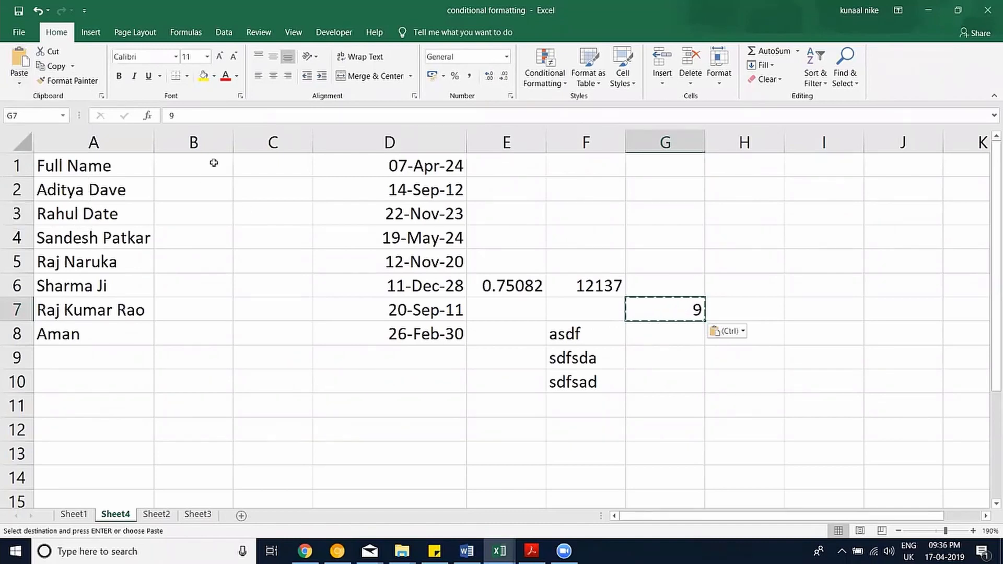
double_click(172, 116)
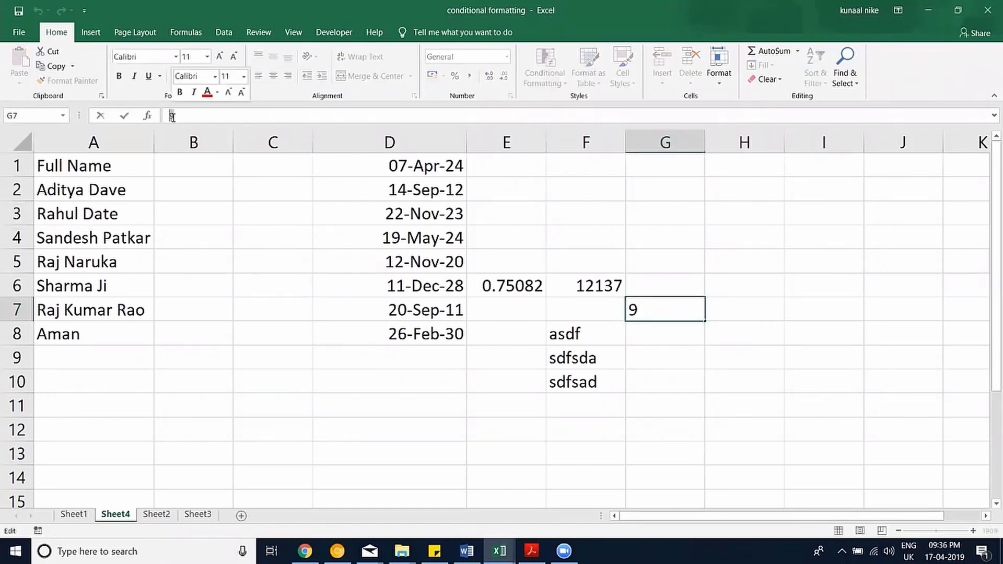
key(Escape)
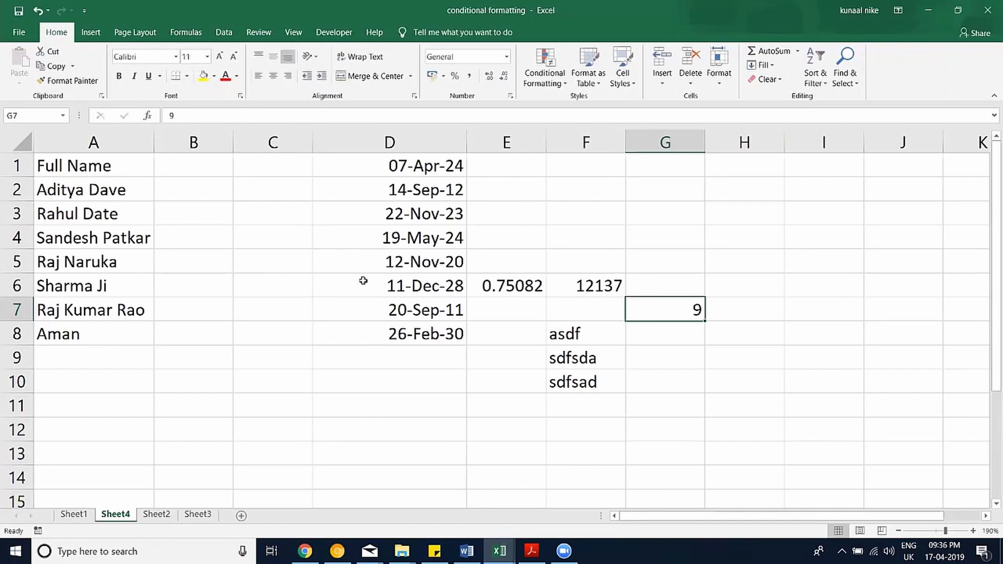
Glance at the Data Cleaning workbook, minimize it, then copy G7 again.
click(469, 357)
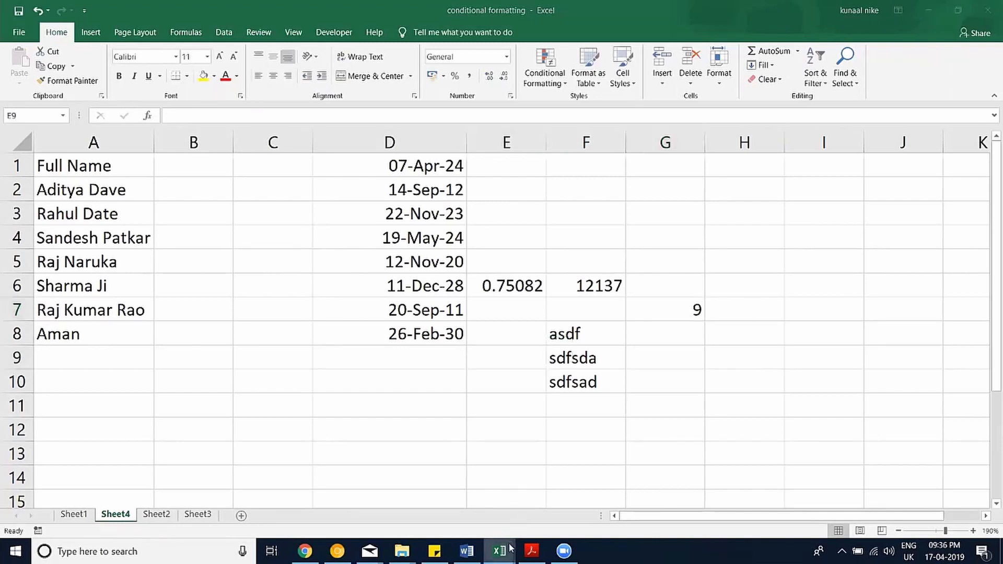
mouse_move(511, 548)
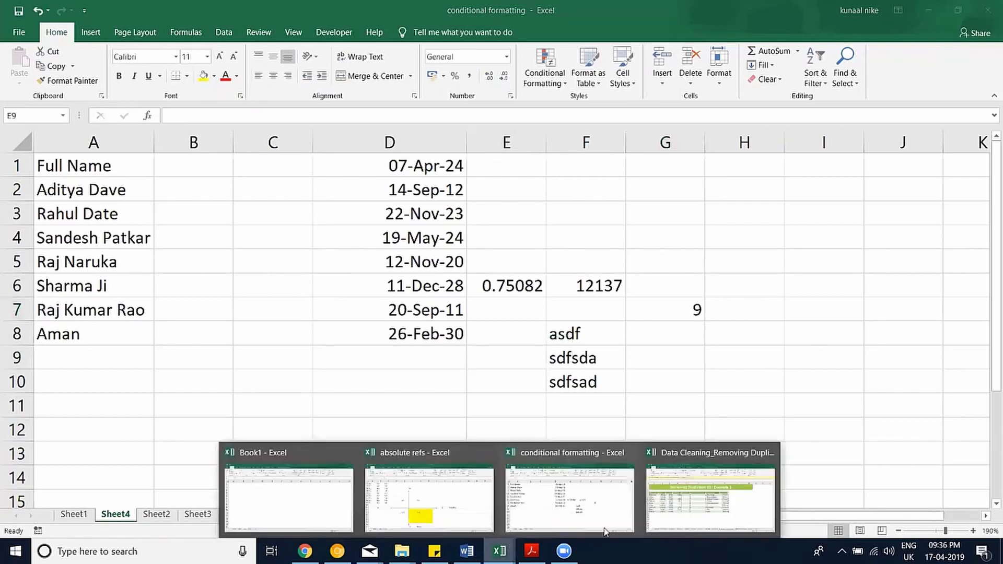
click(685, 490)
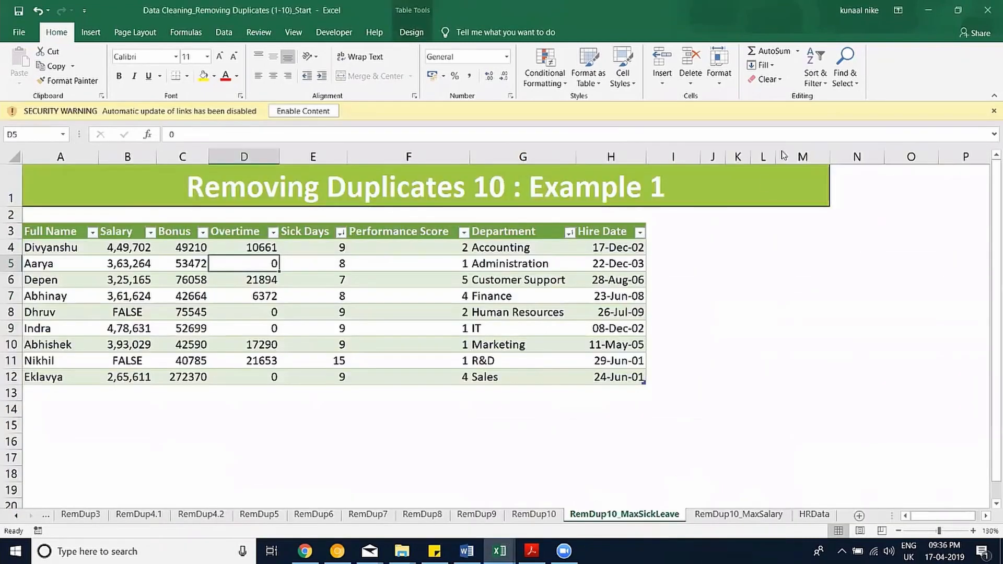
click(928, 10)
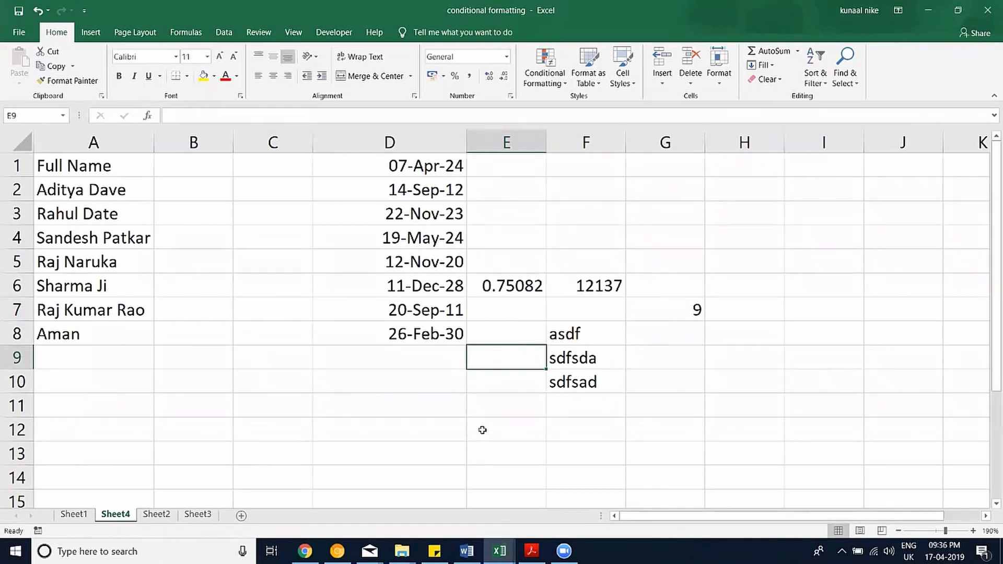
click(668, 316)
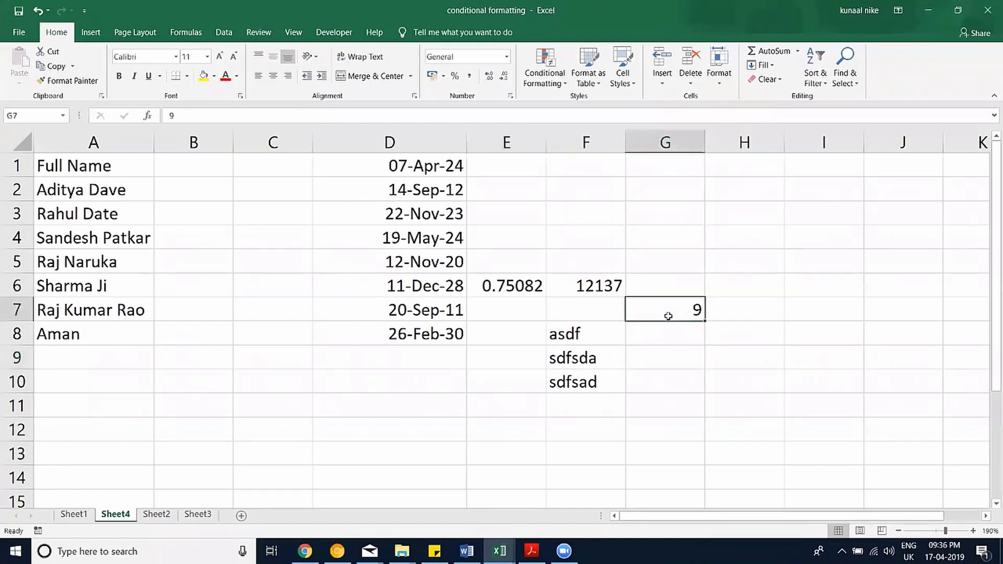
key(ctrl+c)
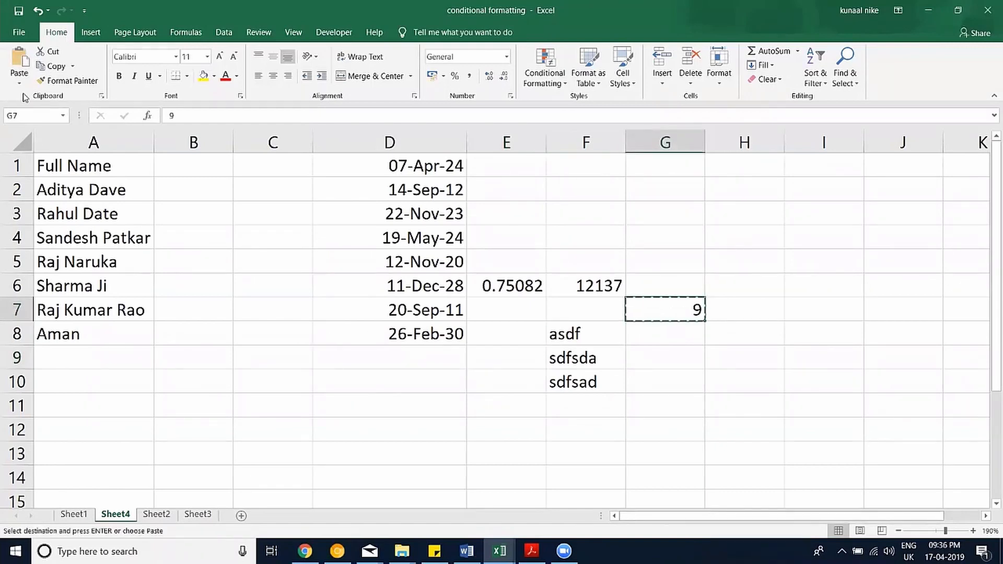
click(390, 405)
click(19, 83)
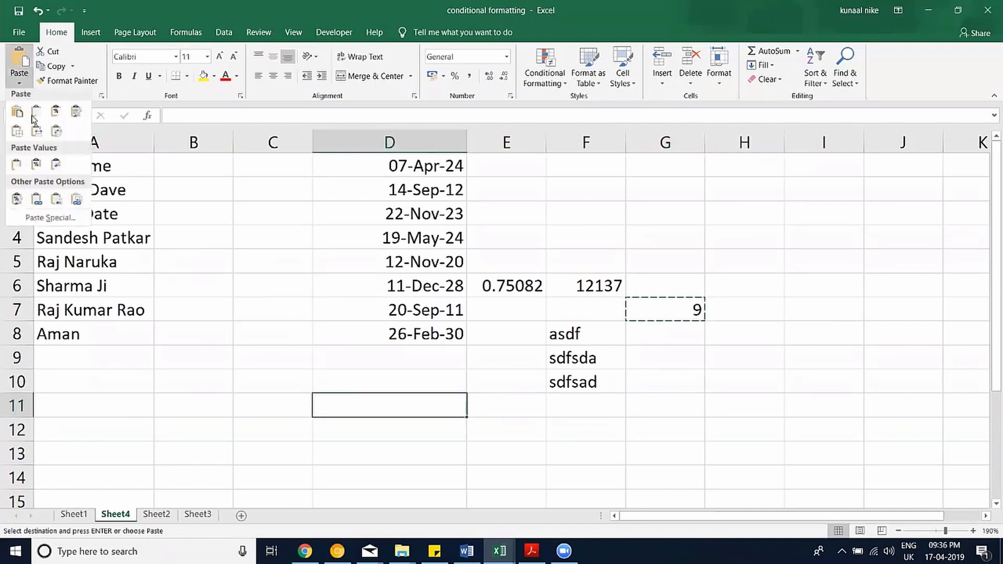
click(75, 223)
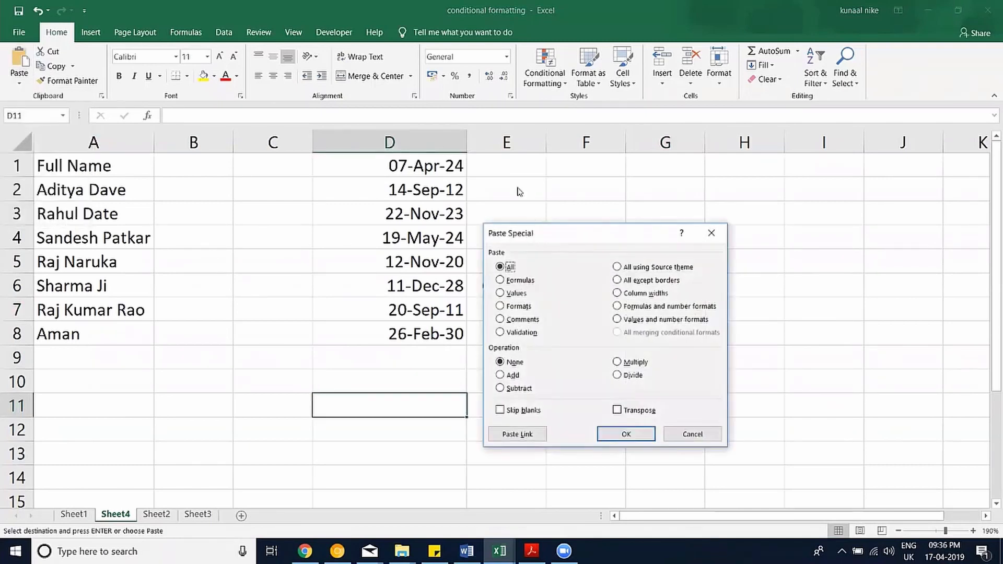
drag(575, 233, 273, 138)
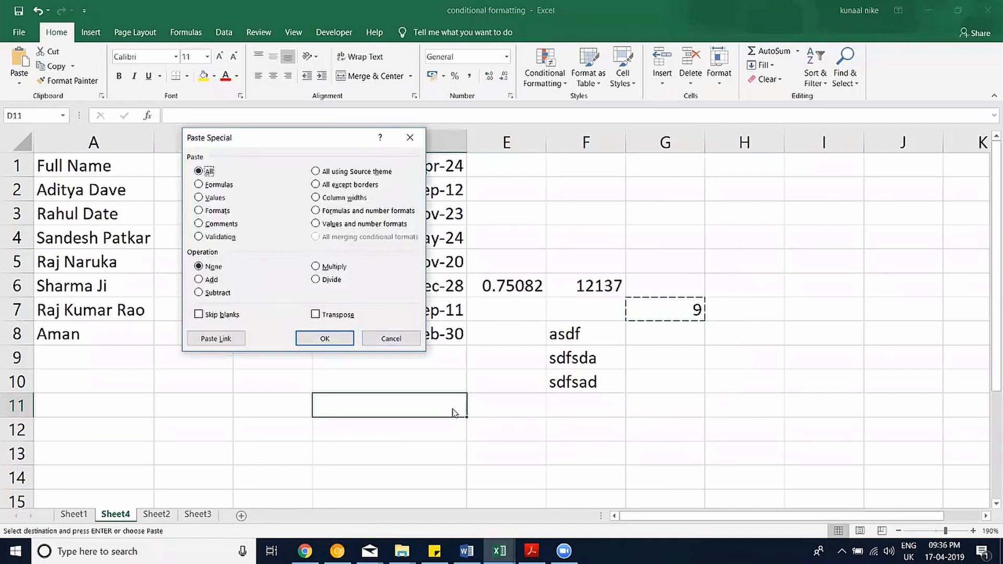
click(396, 340)
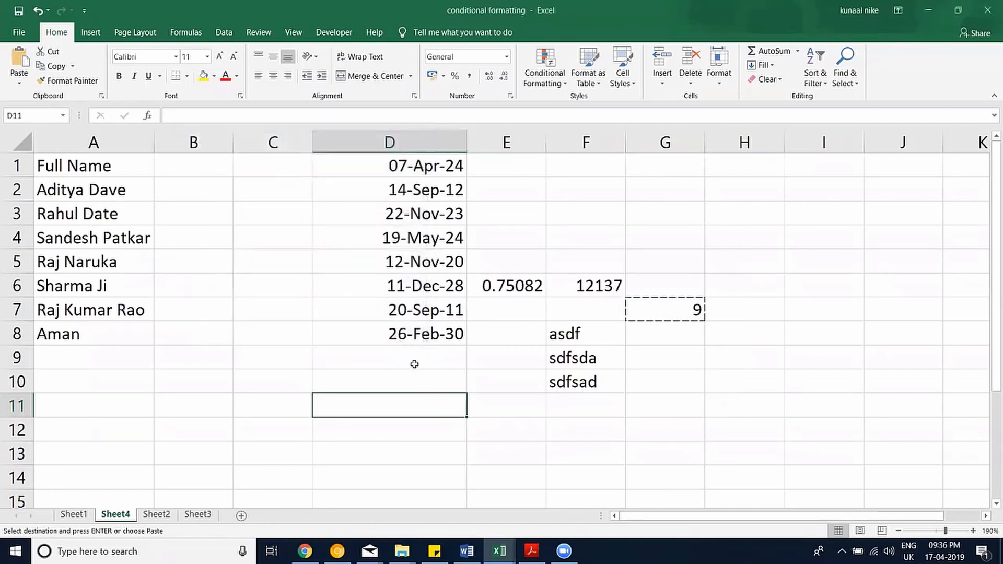
click(501, 549)
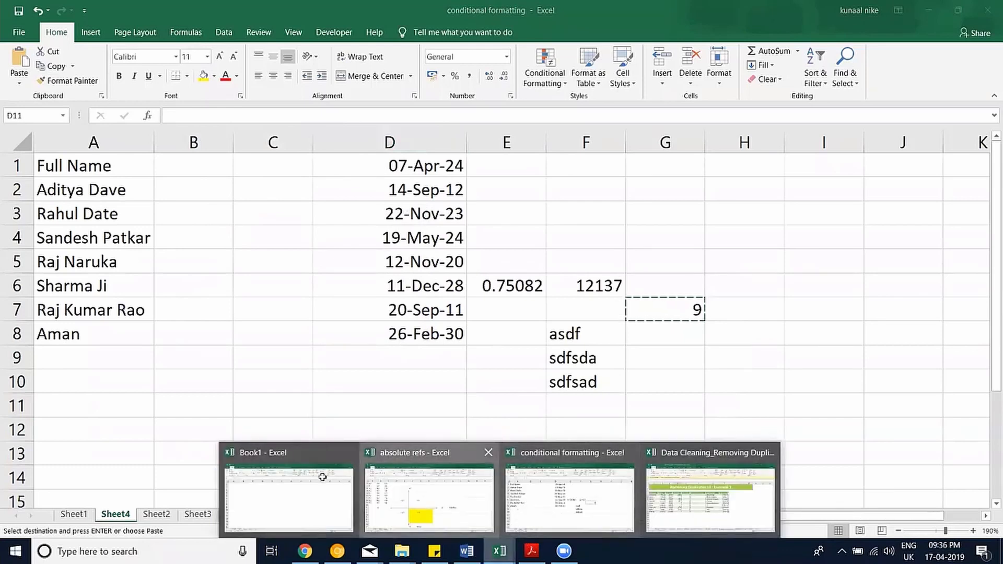
In the absolute refs workbook, review Sheet2's B4 formula and the Travel Expenses figures and G3 percentage.
click(445, 501)
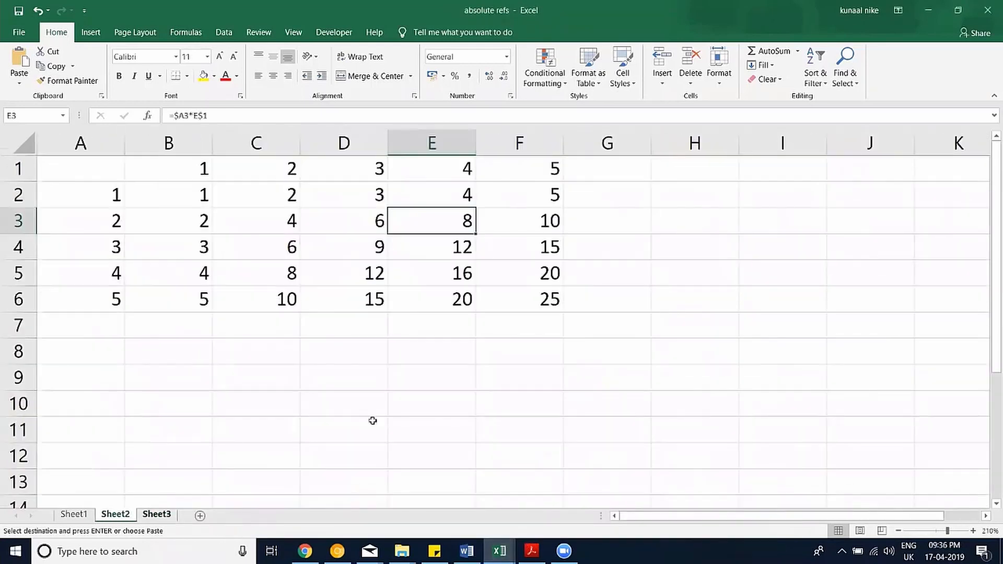
click(296, 353)
click(198, 251)
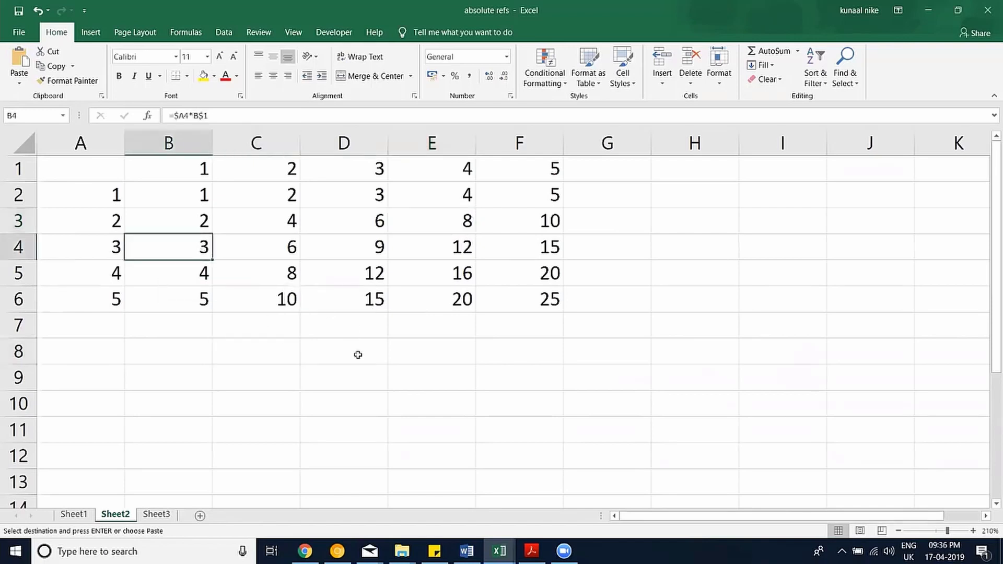
click(83, 515)
drag(210, 269, 357, 396)
key(Escape)
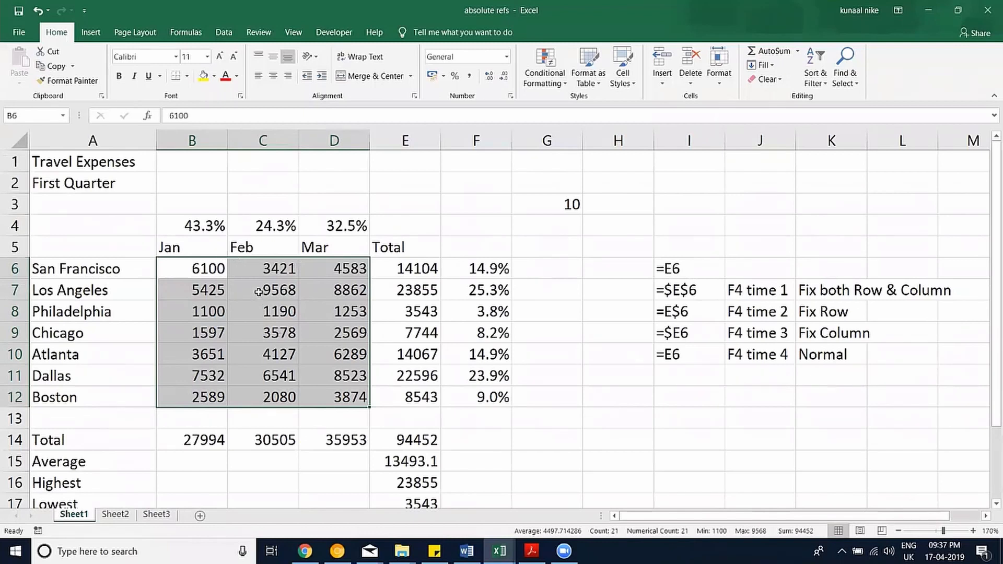
click(548, 209)
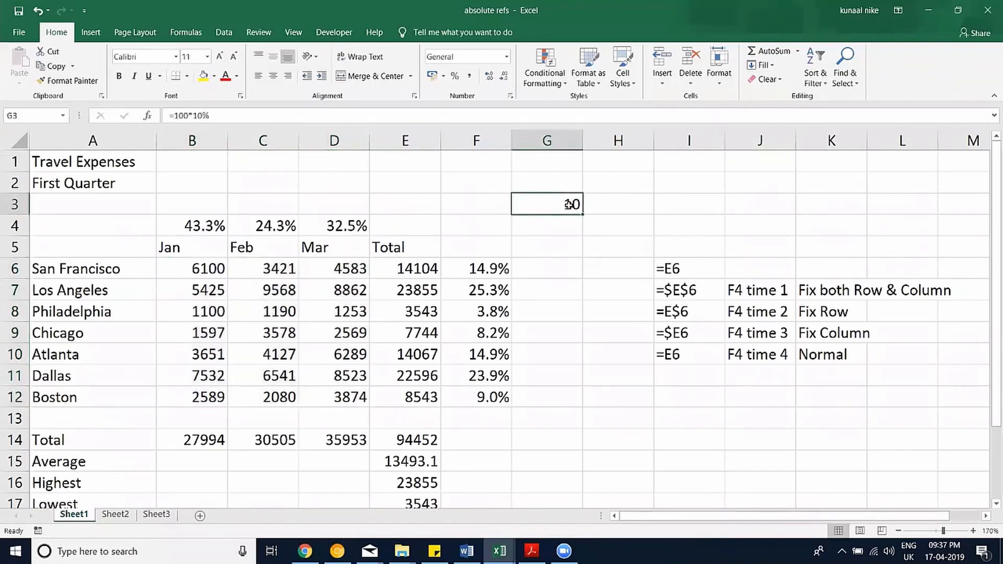
click(615, 186)
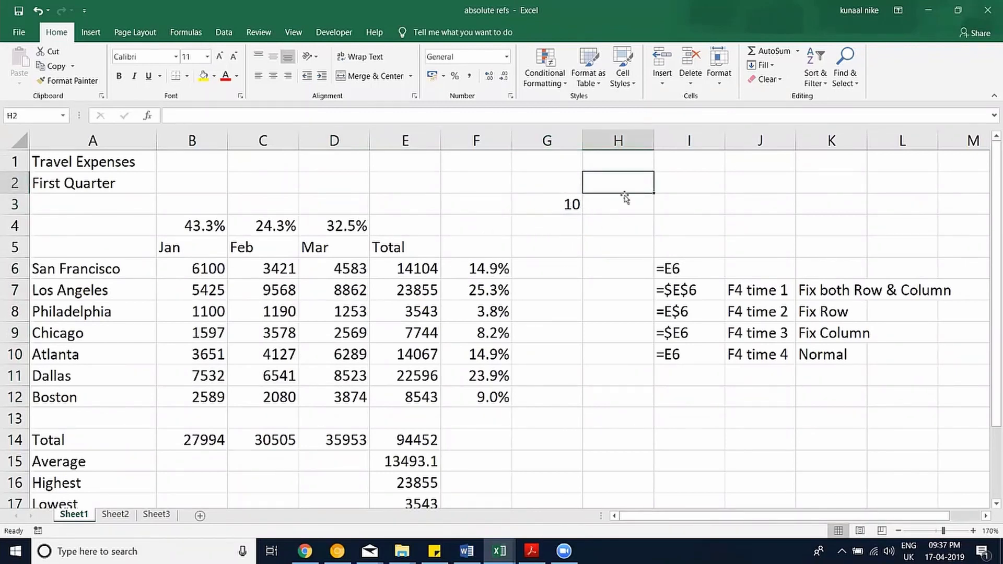
Enter 10 in H1, copy it, and select the monthly figures B6:D12.
click(622, 163)
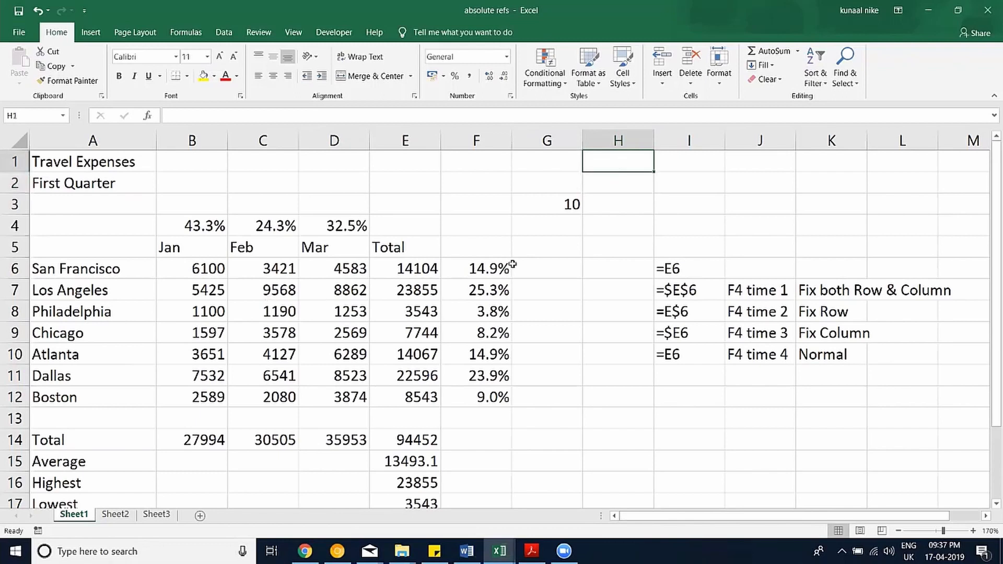
text(10)
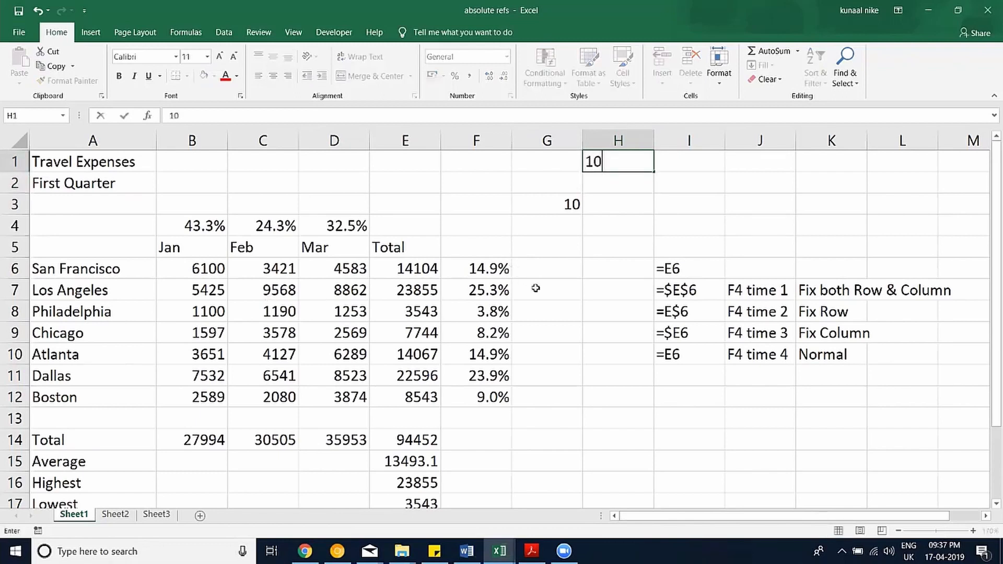
click(543, 289)
click(596, 167)
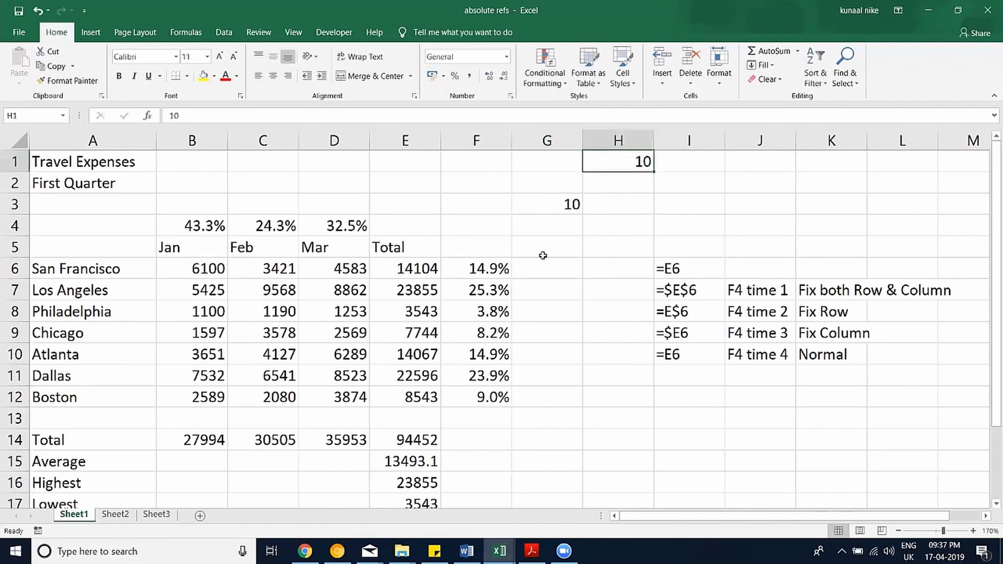
key(ctrl+c)
drag(345, 395, 189, 262)
right_click(190, 261)
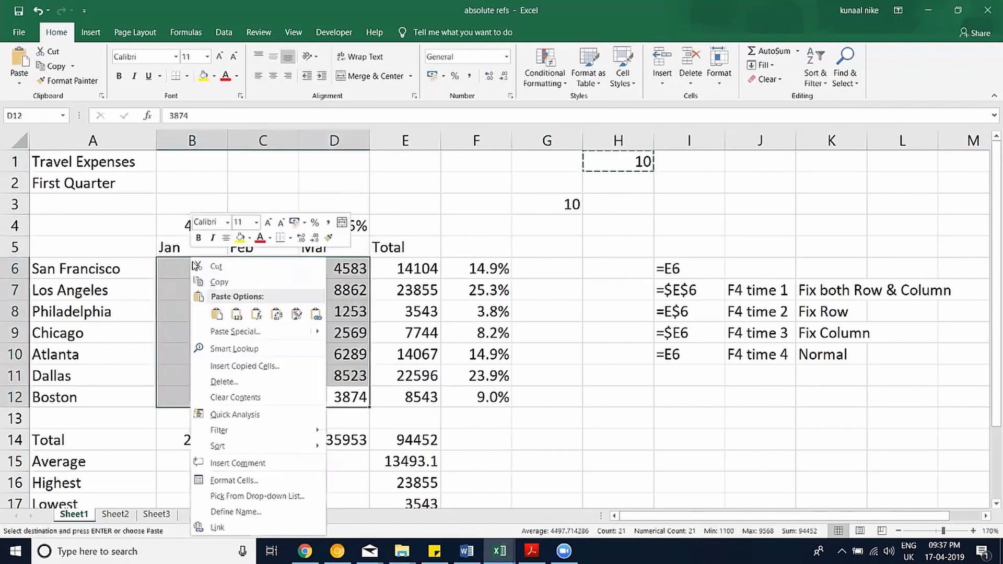
click(225, 330)
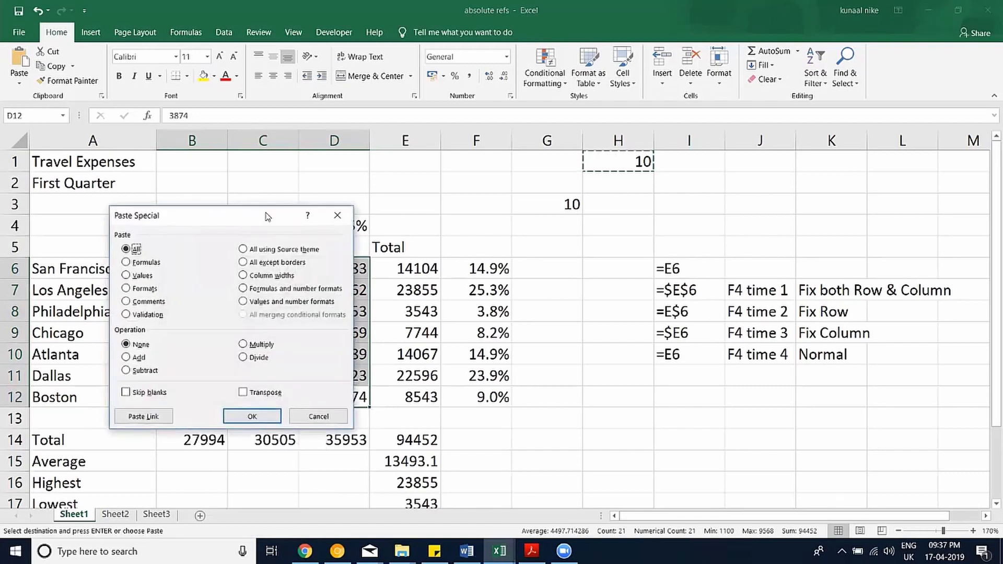
drag(266, 216, 555, 211)
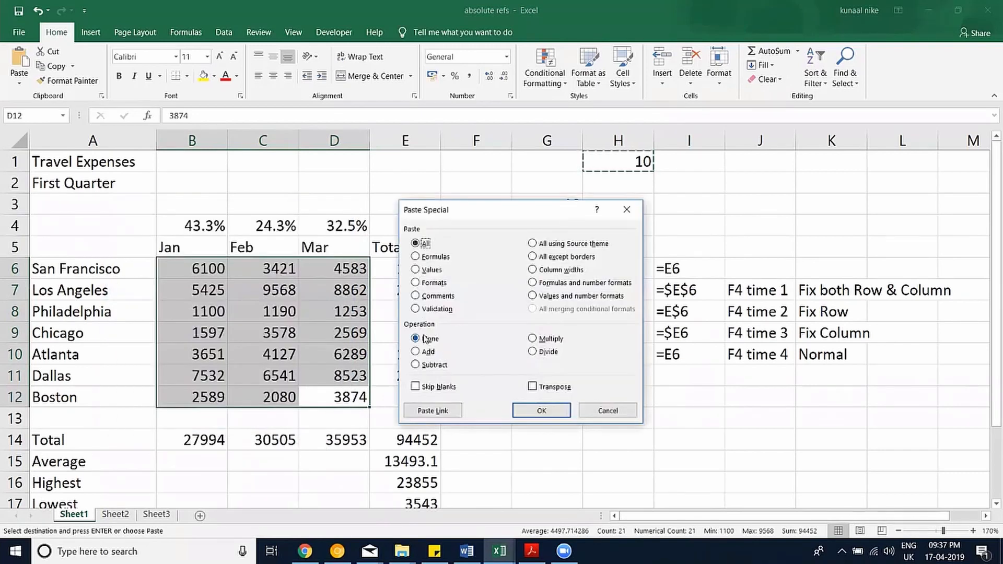
click(544, 351)
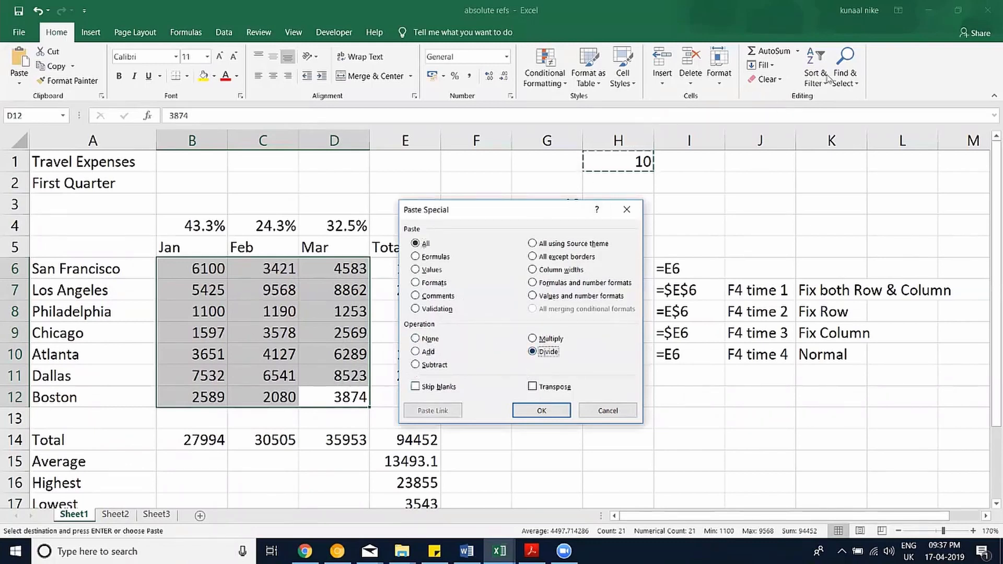
click(516, 417)
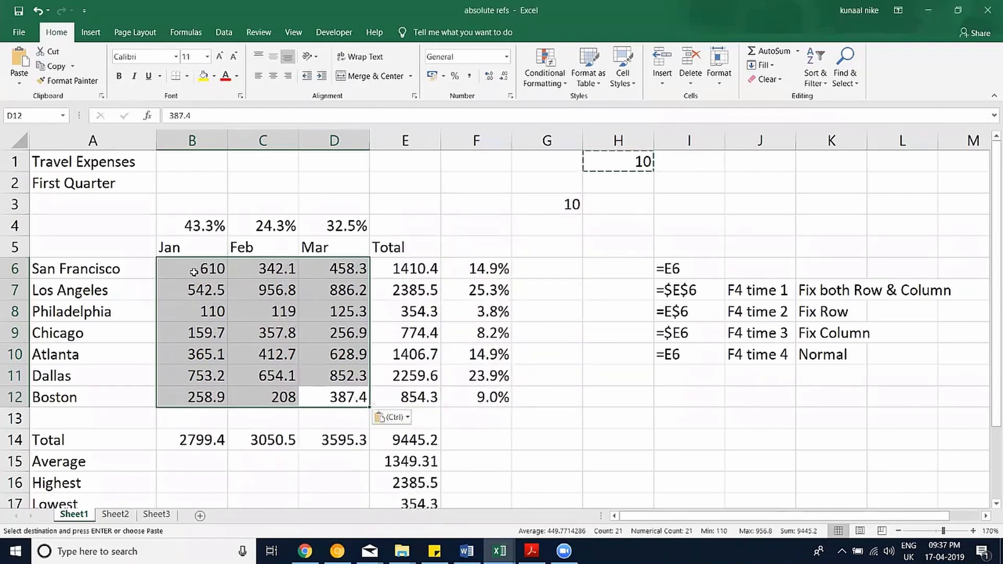
key(ctrl+z)
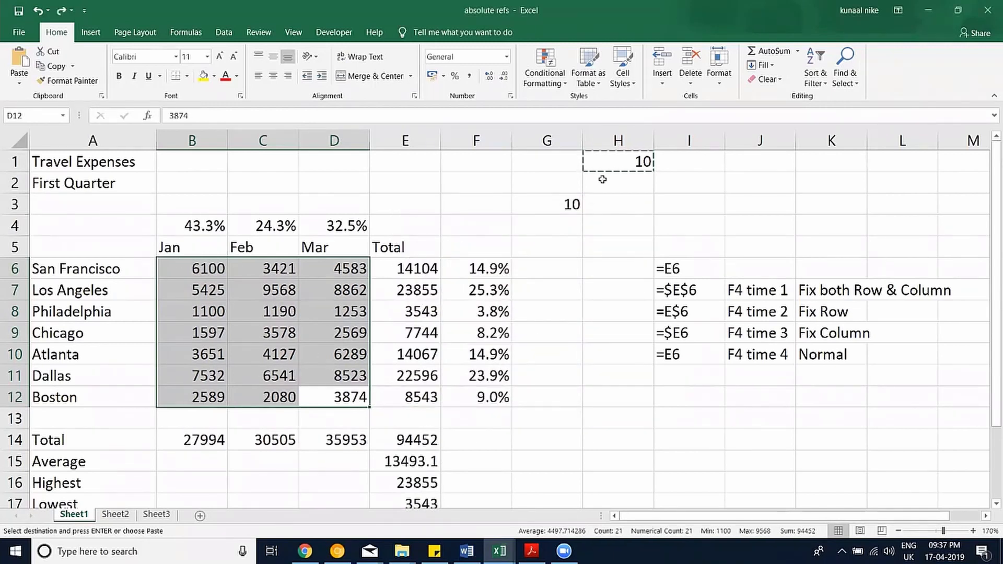
click(615, 161)
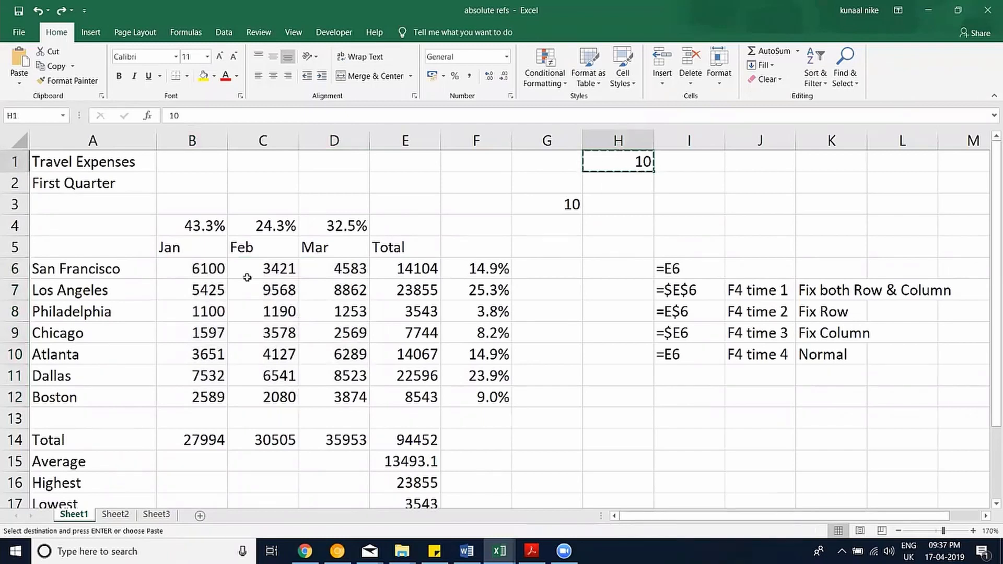
Open and cancel Paste Special on B6:D12, then copy the Jan–Mar figures B6:D12.
drag(216, 271, 358, 396)
right_click(337, 351)
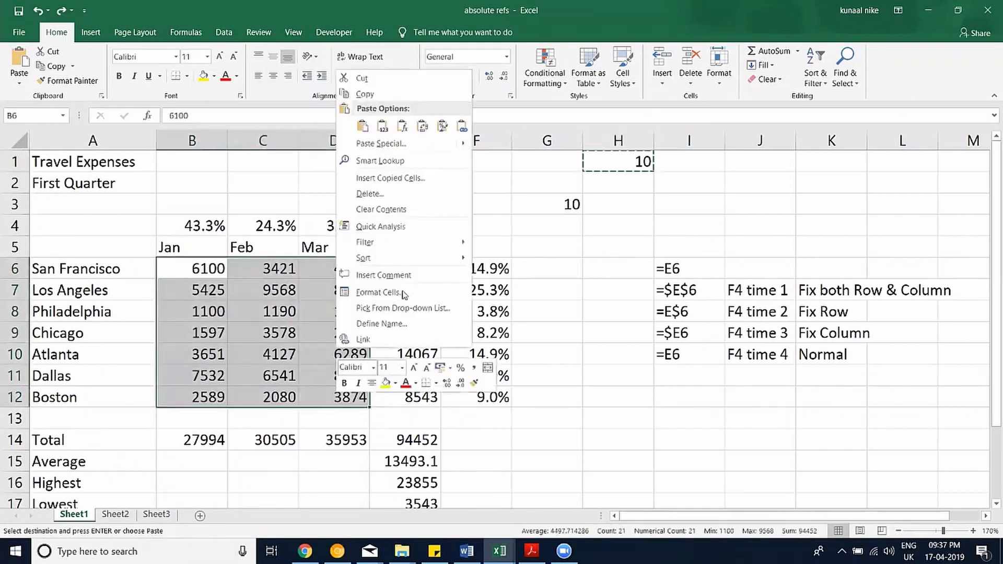
click(366, 143)
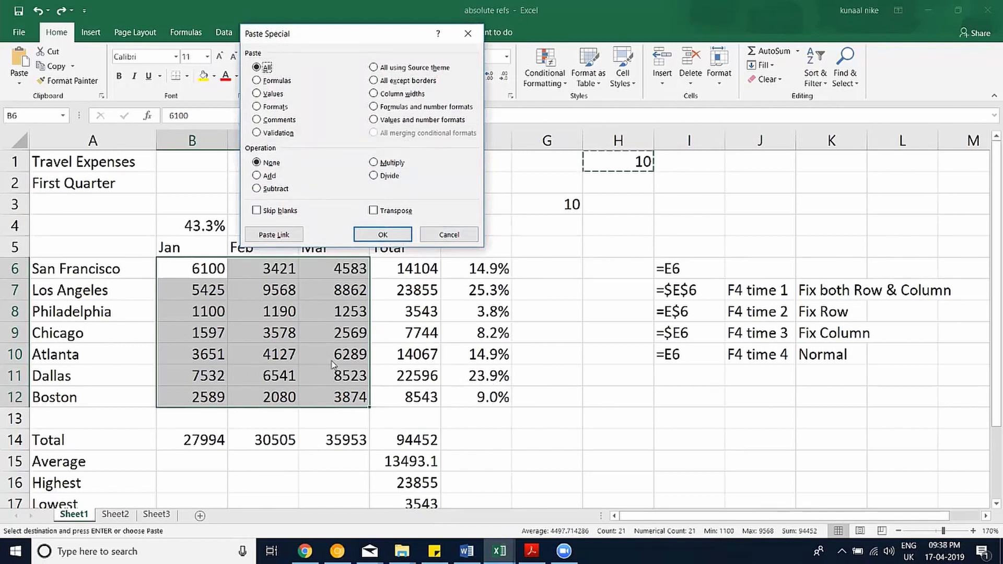
click(449, 235)
drag(176, 265, 334, 393)
key(ctrl+c)
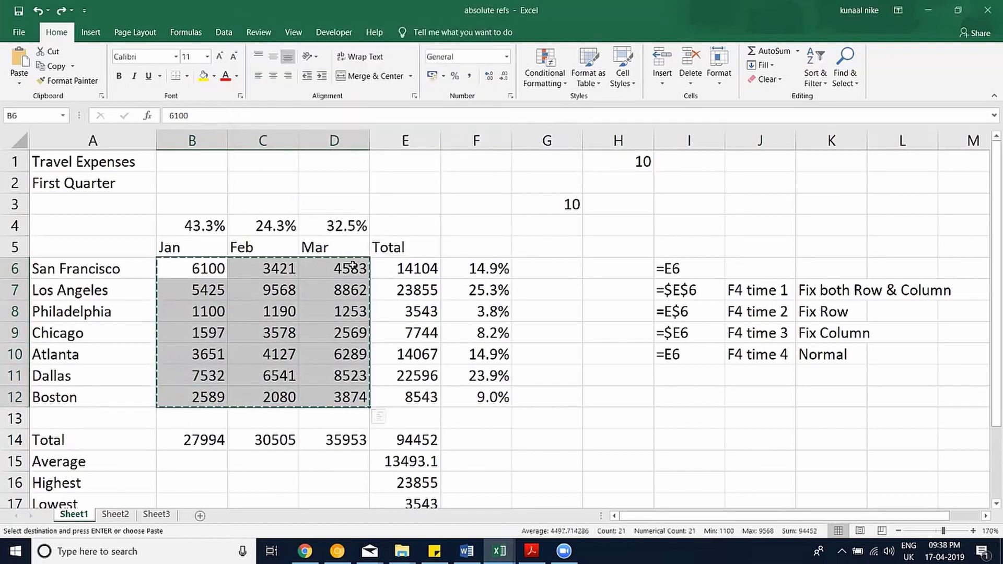
drag(358, 265, 346, 398)
key(ctrl+c)
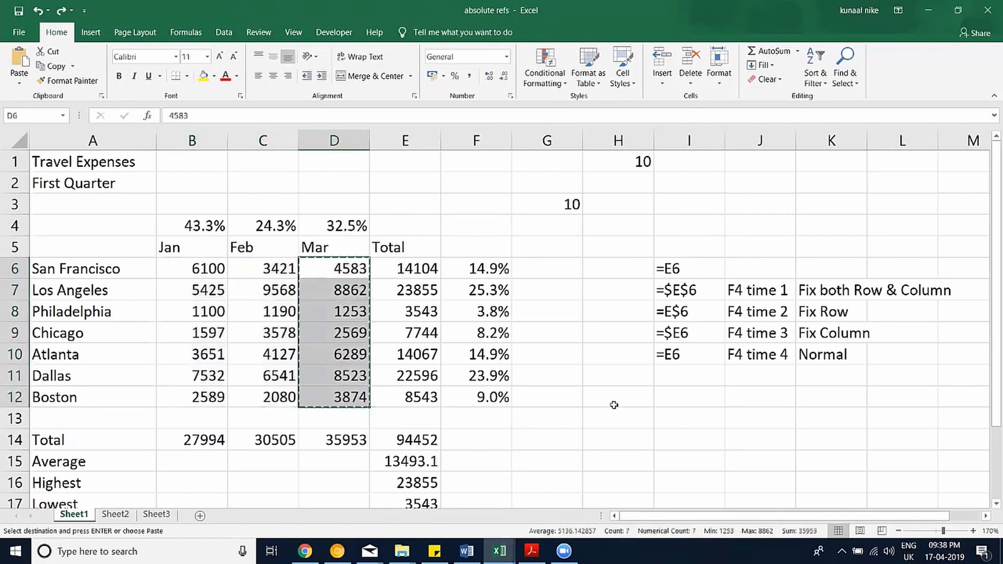
right_click(617, 402)
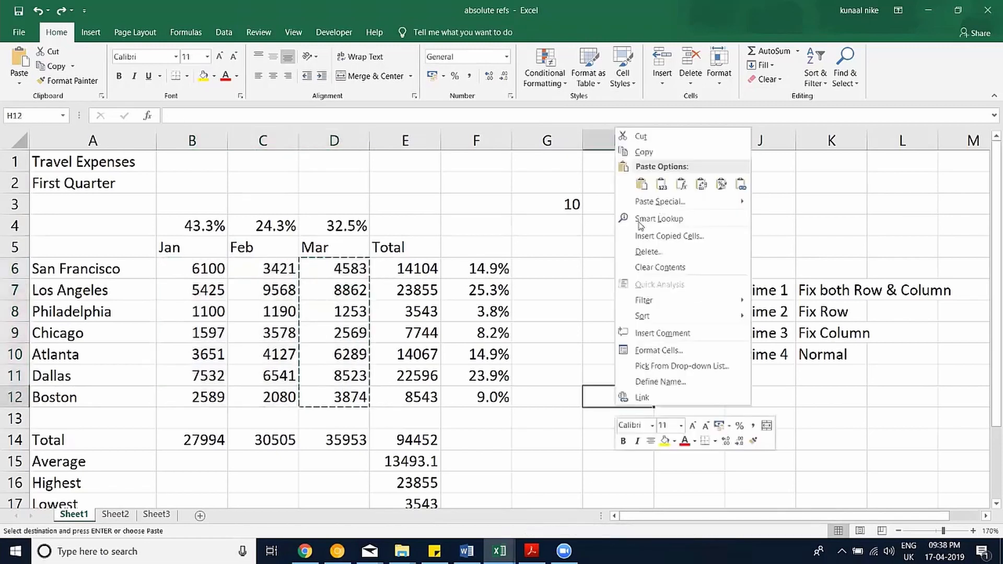
click(659, 202)
click(673, 270)
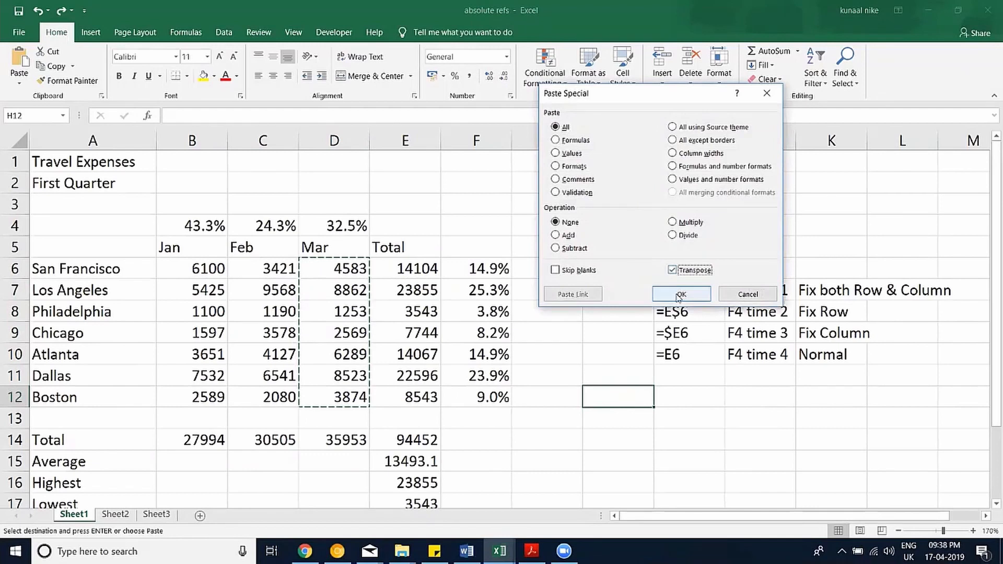
click(682, 295)
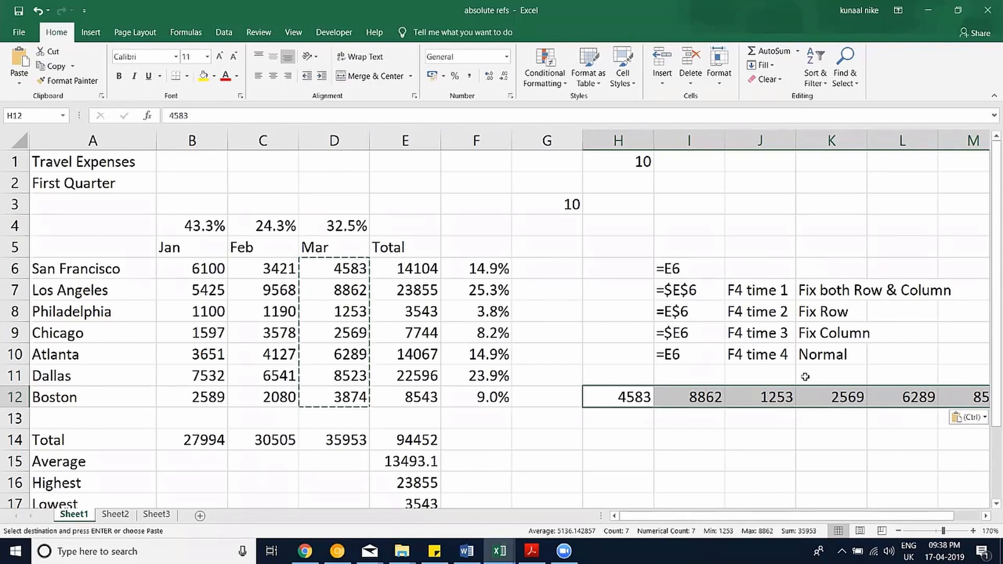
key(Delete)
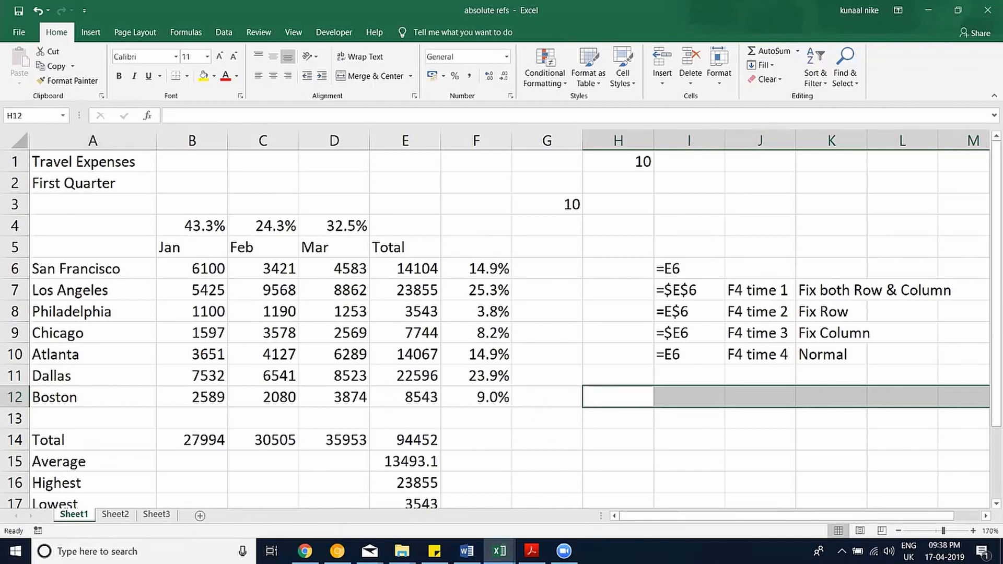
mouse_move(500, 552)
click(638, 492)
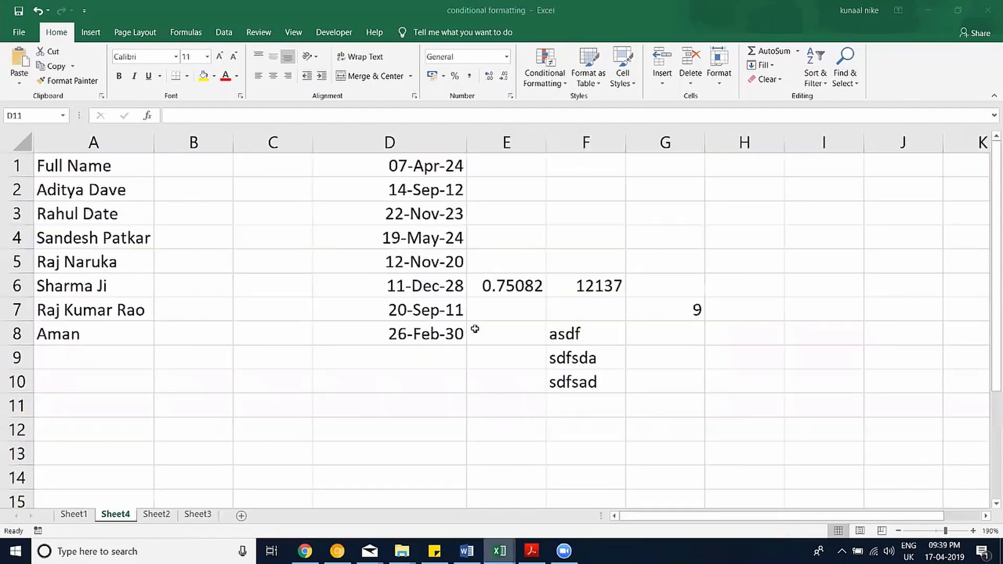
click(500, 551)
click(431, 512)
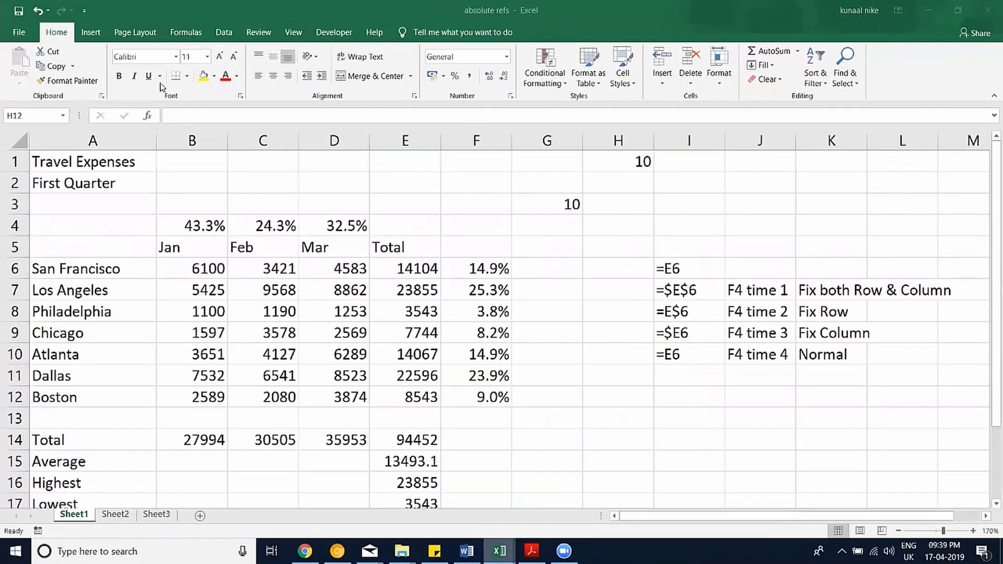
click(210, 448)
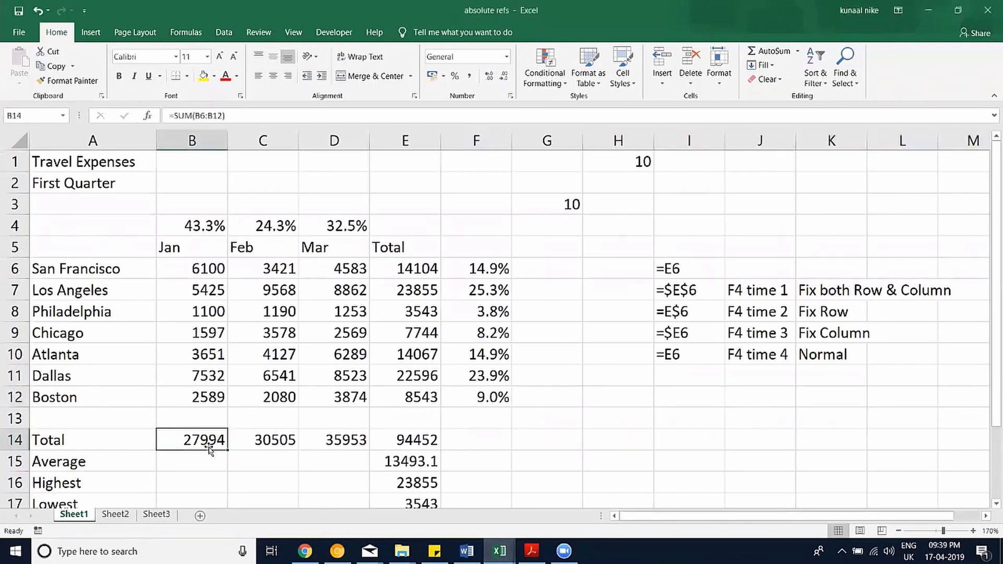
drag(205, 440, 345, 444)
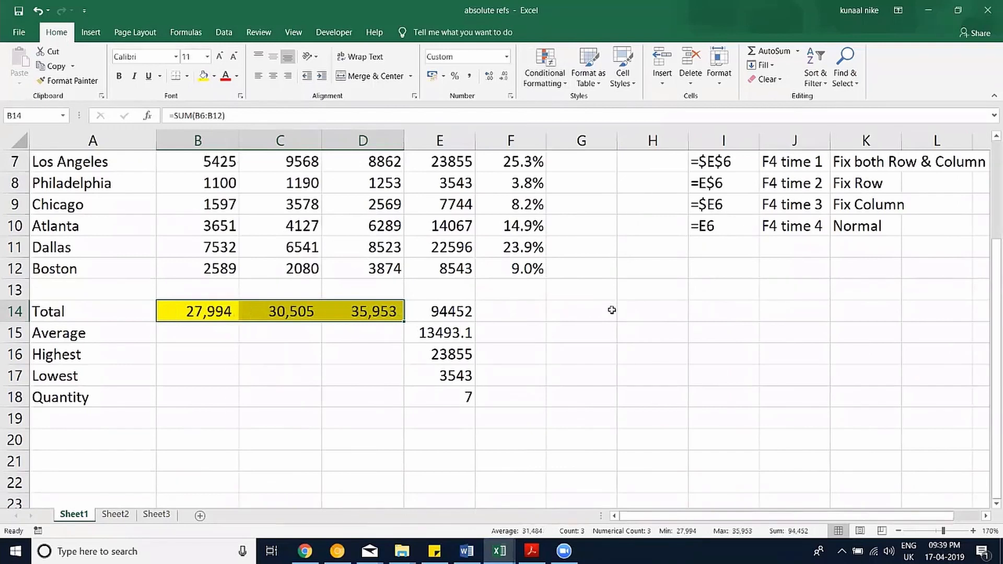
AutoSum H6:H12 into H14, giving =SUM(H6:H12) showing 0, and copy it.
click(618, 310)
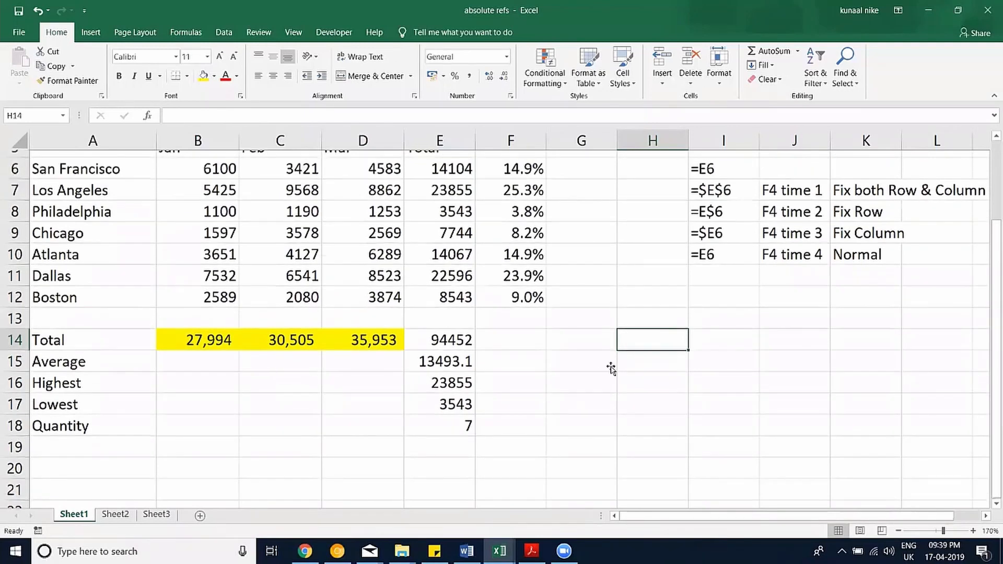
scroll(611, 386, up, 1)
scroll(611, 386, up, 1)
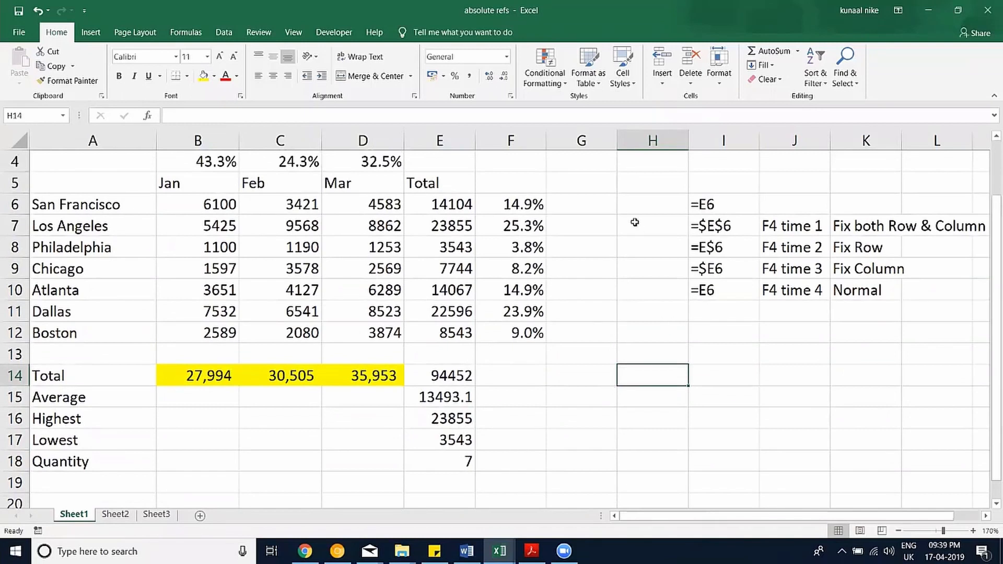
key(alt+equal)
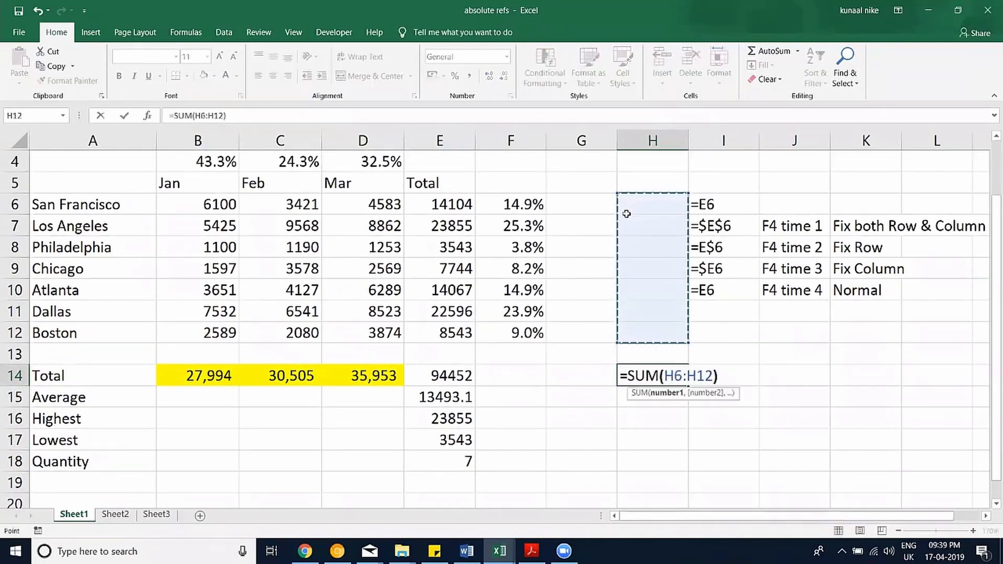
key(Return)
click(657, 374)
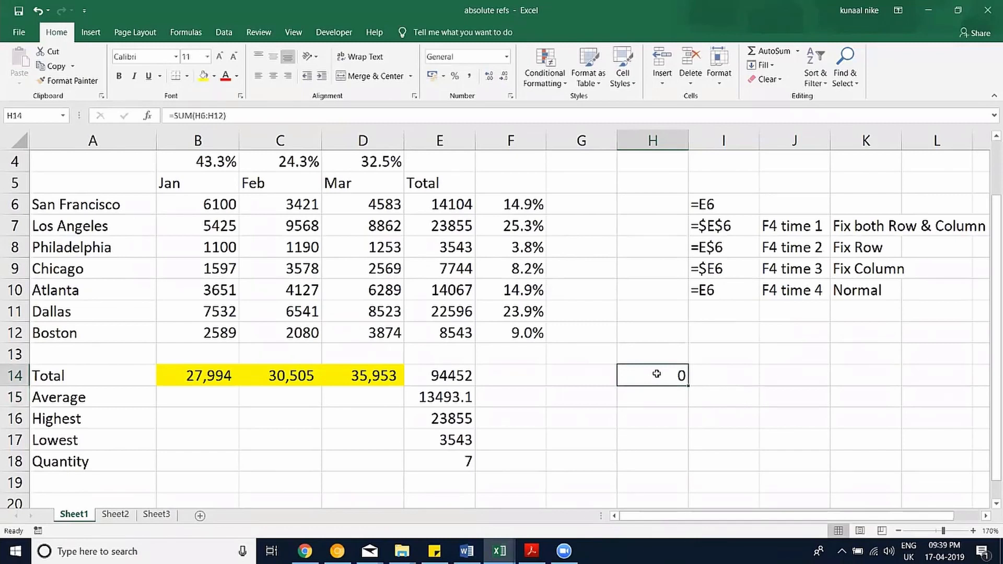
key(ctrl+c)
Paste H14 over the totals B14:D14, undo it, then paste into B14:D14 again.
drag(357, 380, 205, 381)
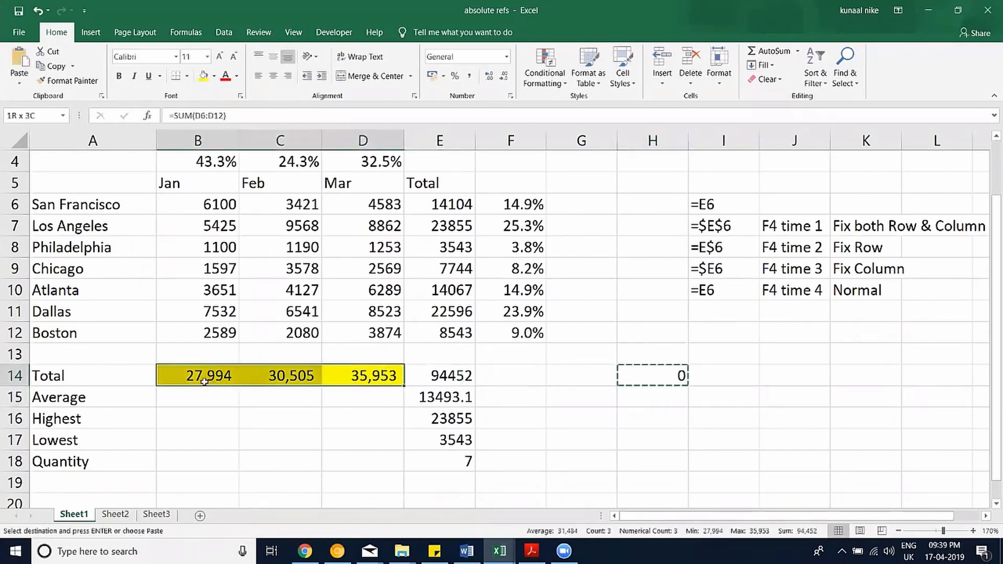
key(ctrl+v)
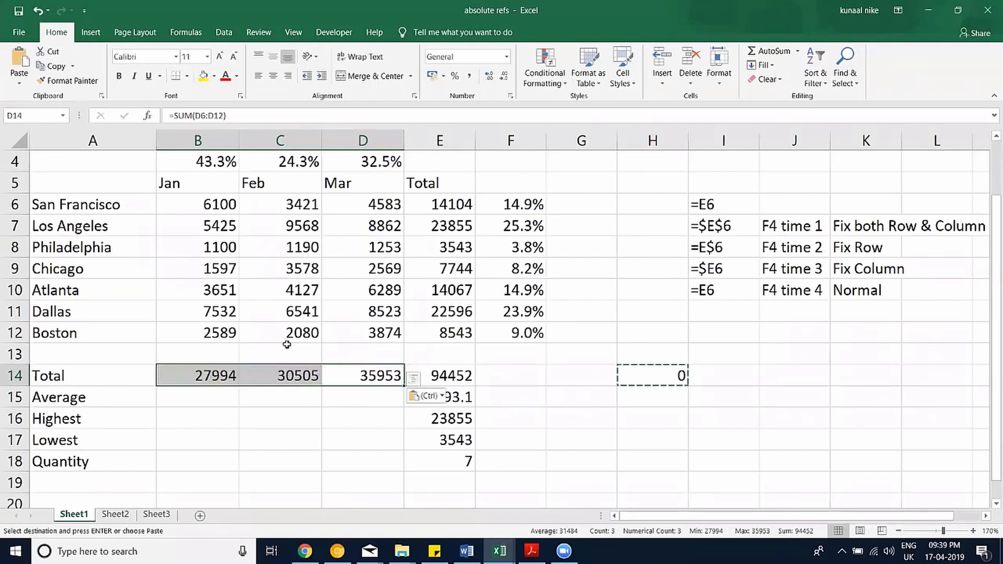
key(ctrl+z)
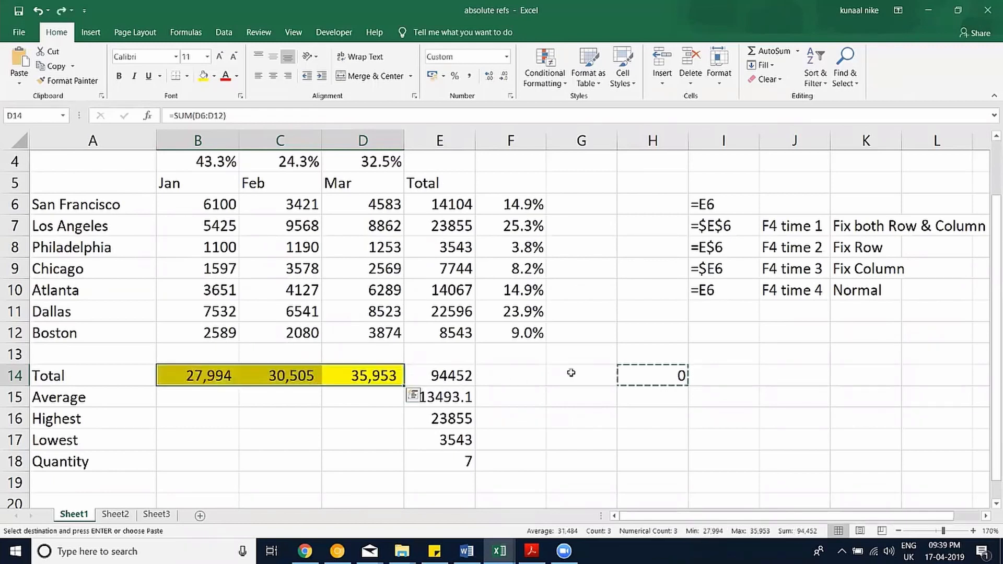
click(670, 376)
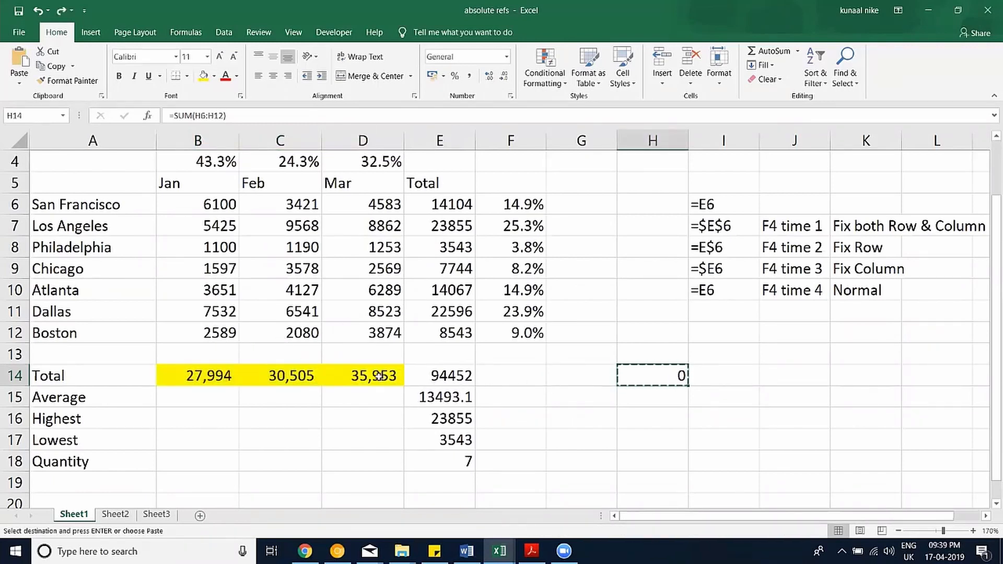
drag(376, 376, 209, 377)
key(ctrl+v)
Paste Special only the formulas into B14:D14.
click(16, 84)
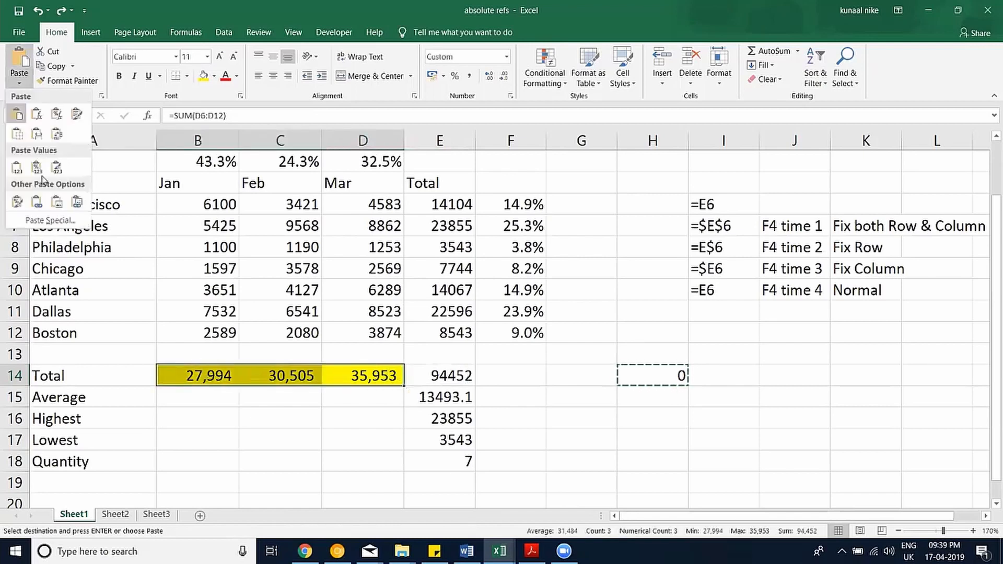
click(52, 220)
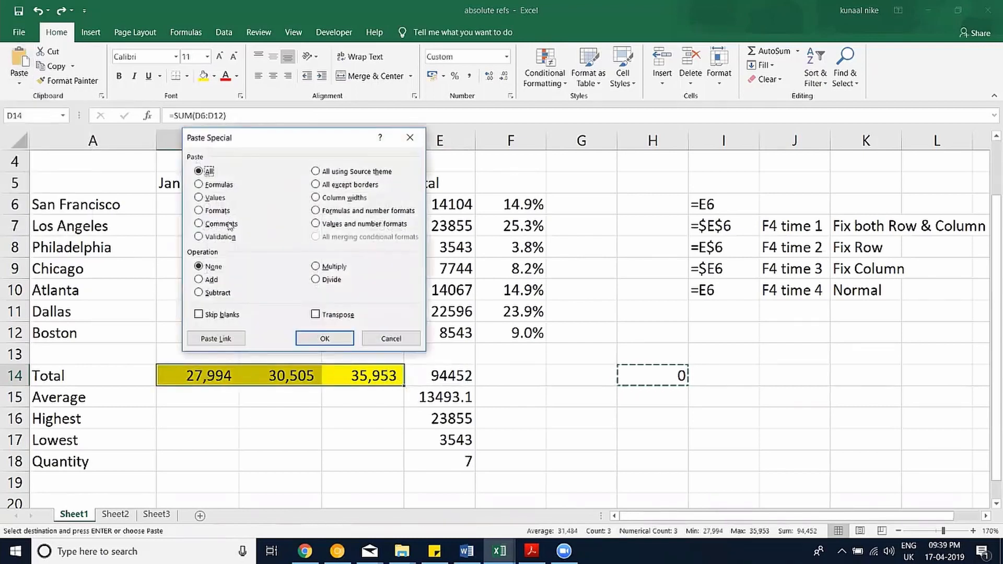
click(213, 185)
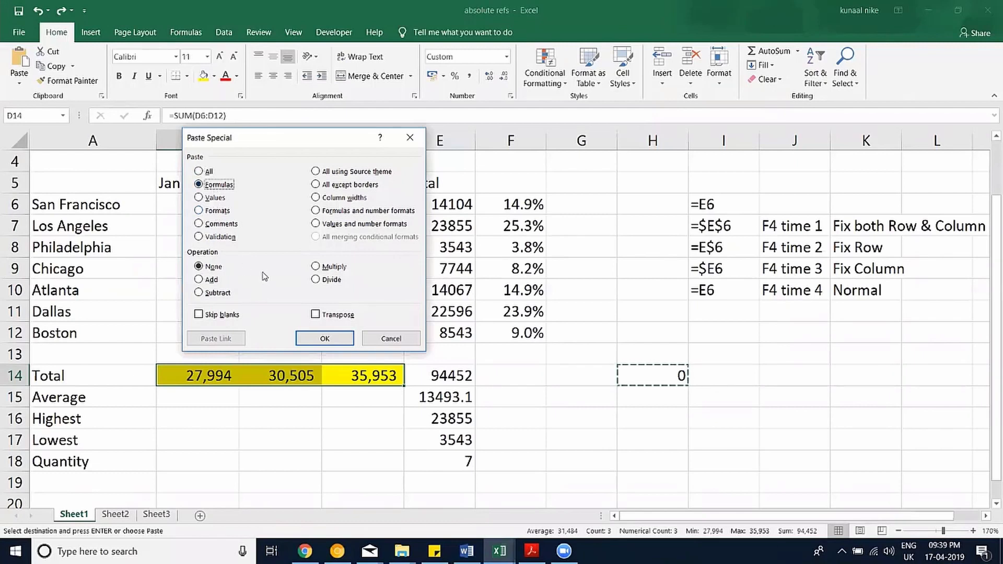
click(330, 339)
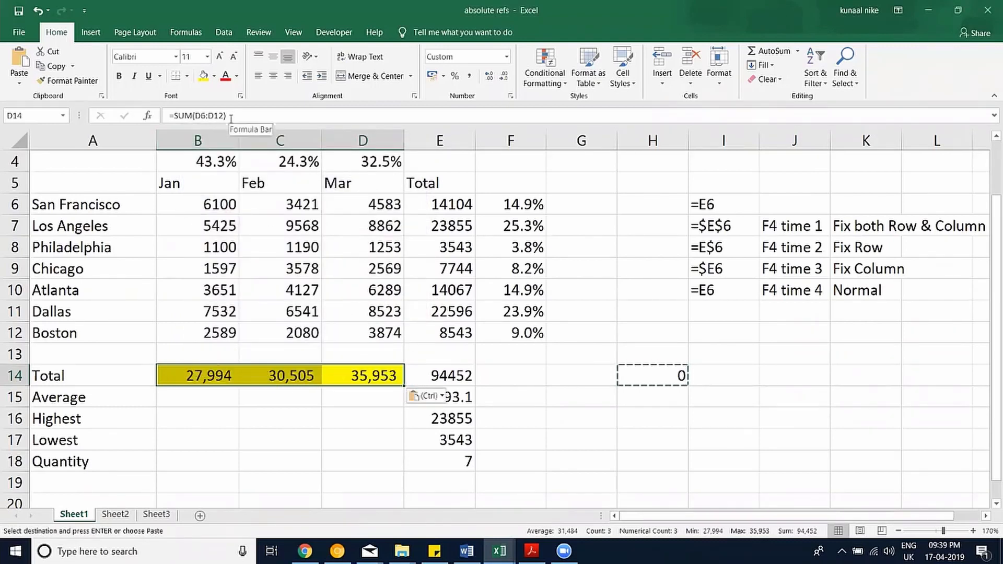
Clear B14:D14, recopy H14, and paste Formulas from the Paste dropdown, showing 27,994, 30,505, 35,953.
key(Delete)
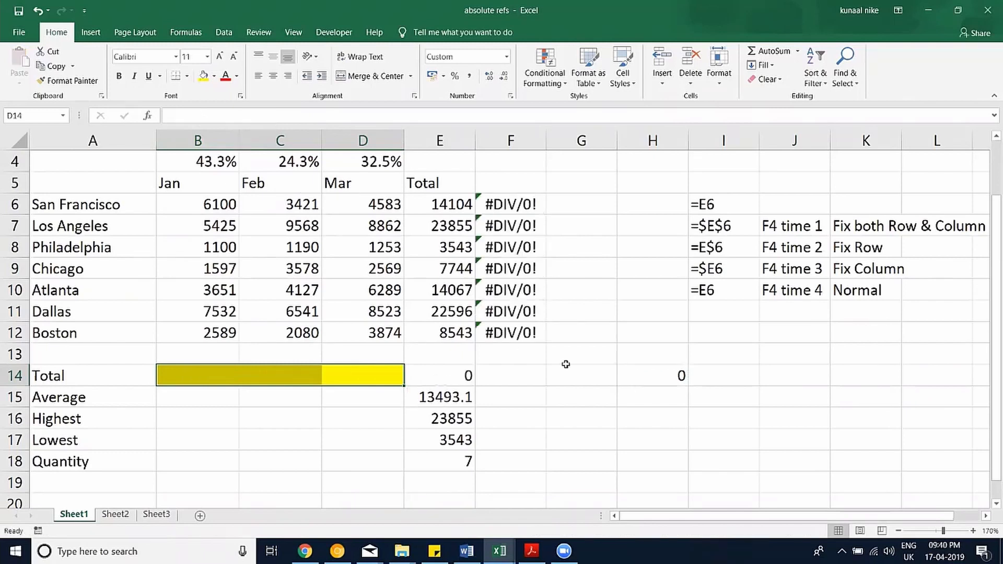
click(622, 376)
key(ctrl+c)
drag(345, 381, 220, 377)
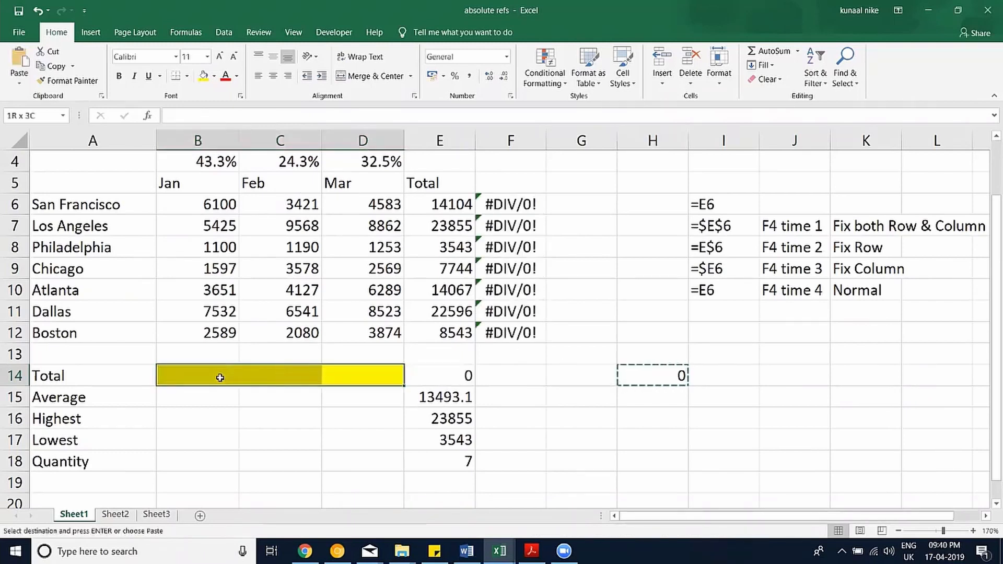
click(19, 82)
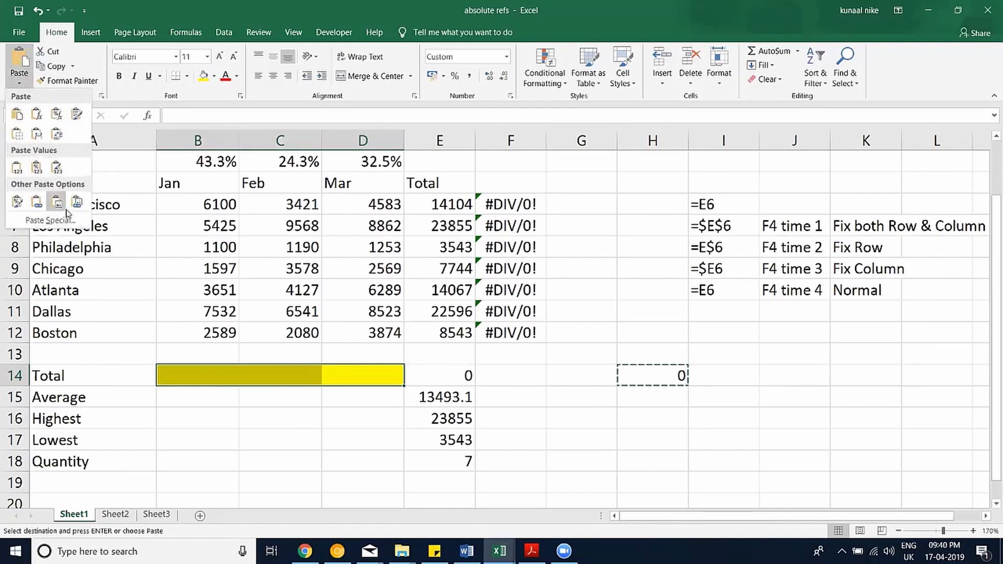
click(37, 116)
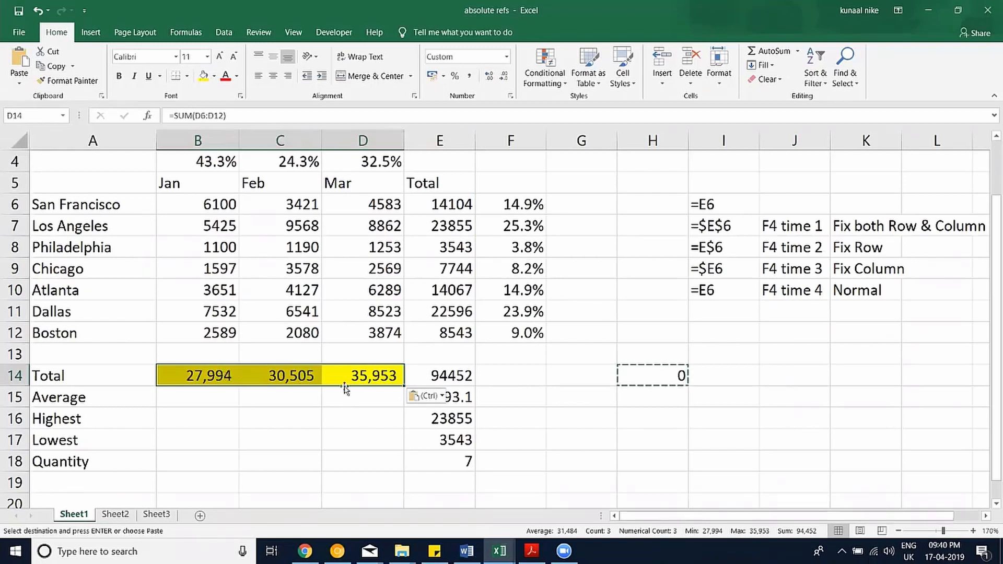
drag(209, 374, 364, 376)
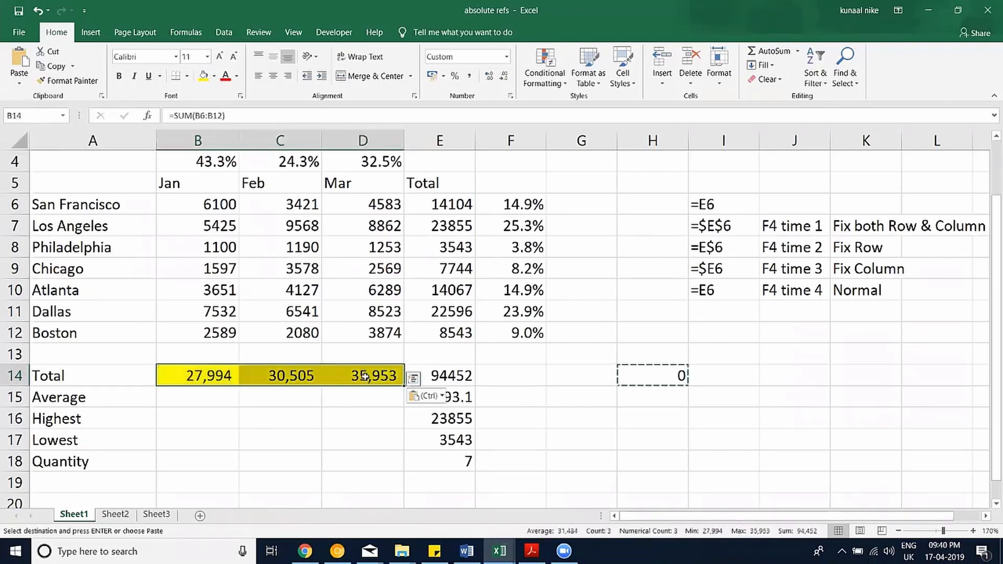
key(ctrl+c)
click(599, 400)
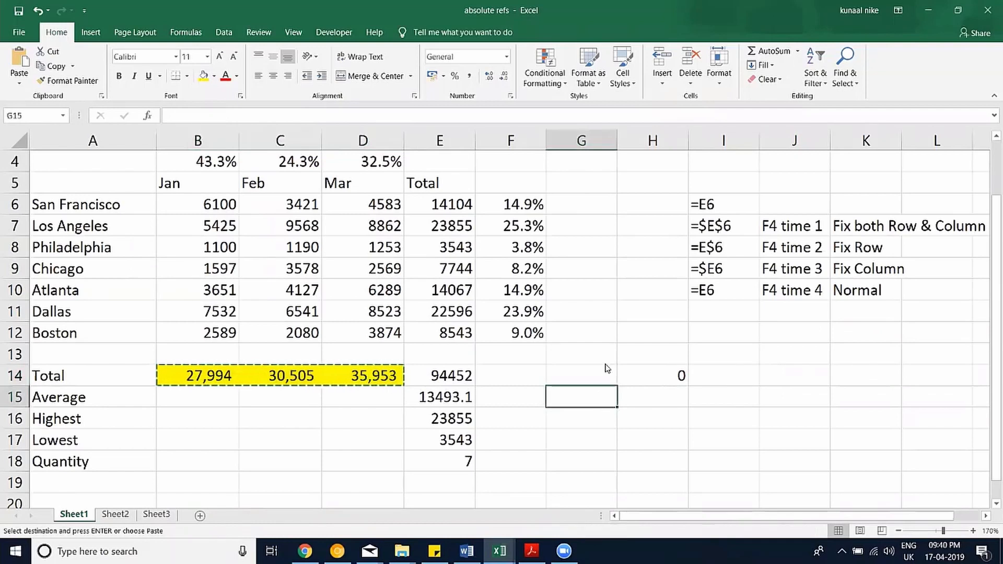
right_click(596, 400)
click(622, 195)
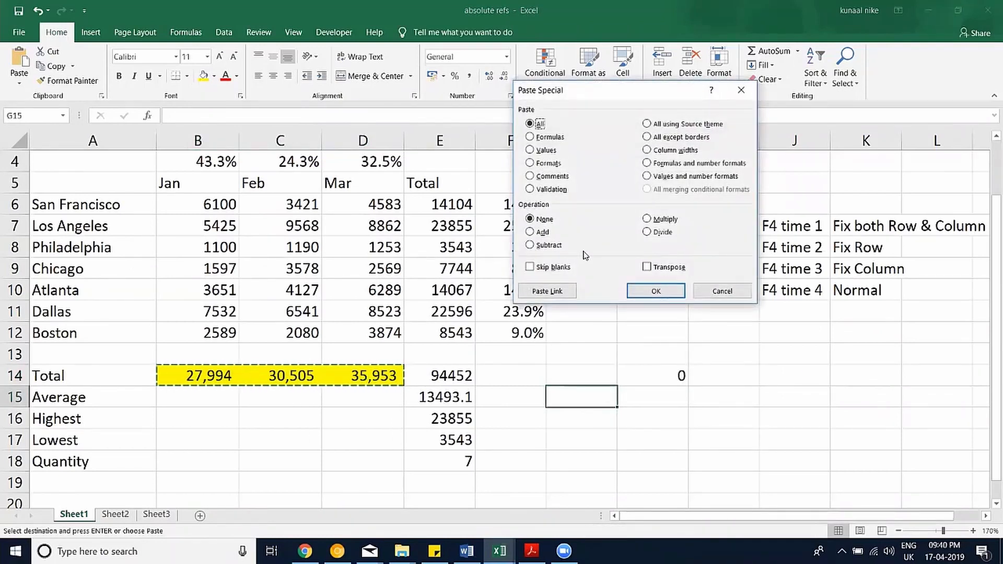
click(546, 163)
click(635, 292)
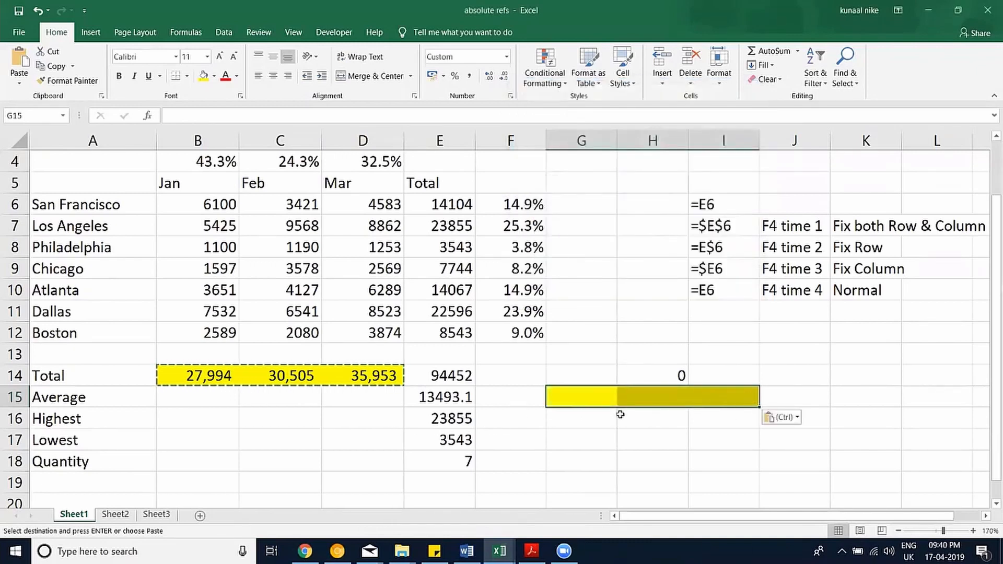
key(Escape)
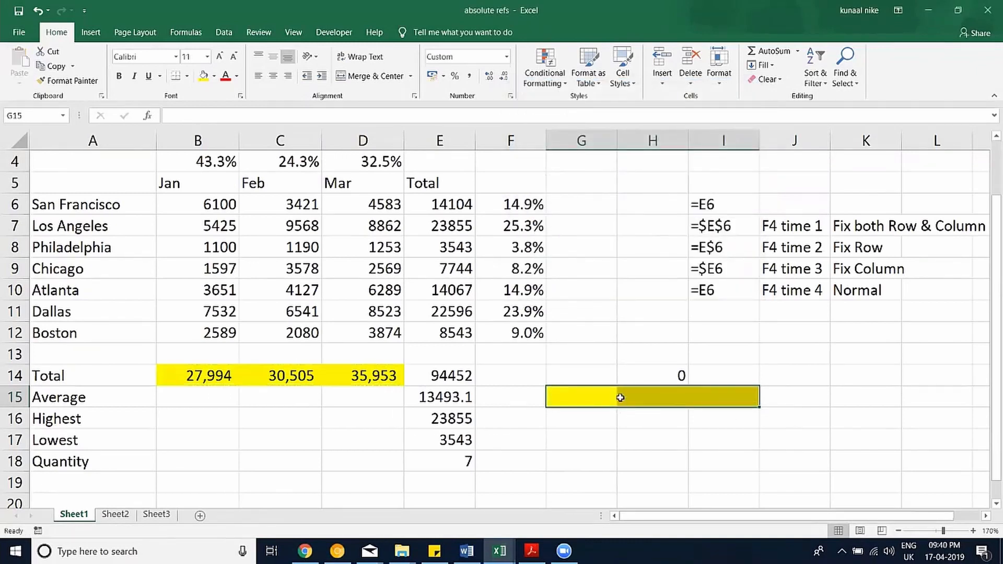
drag(628, 399, 600, 397)
drag(703, 400, 588, 403)
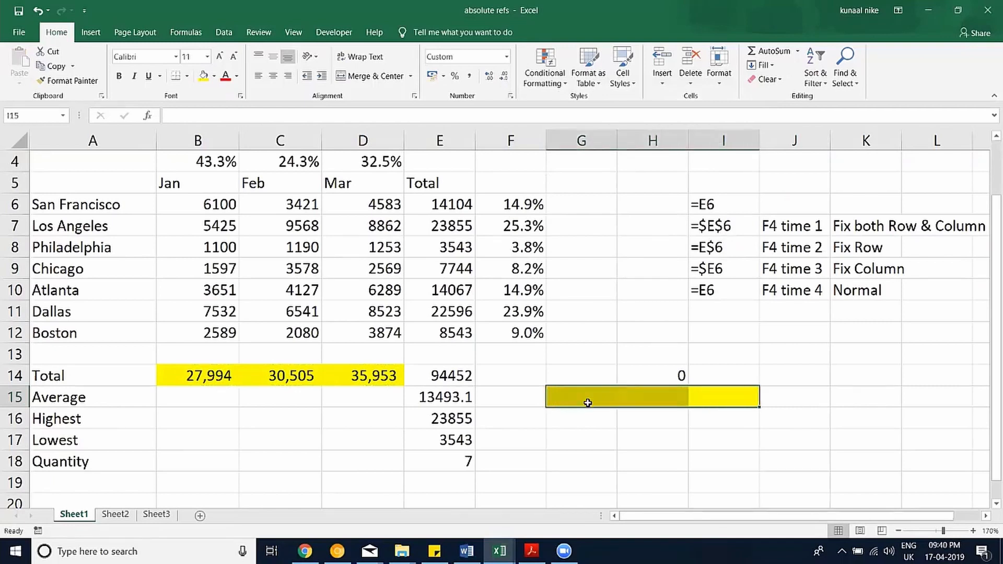
click(766, 79)
click(785, 102)
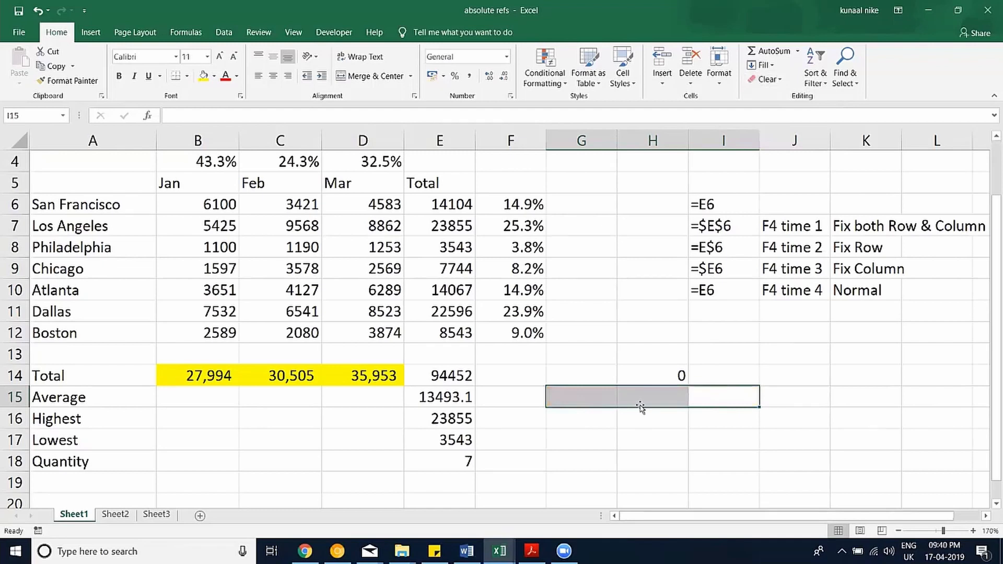
click(654, 354)
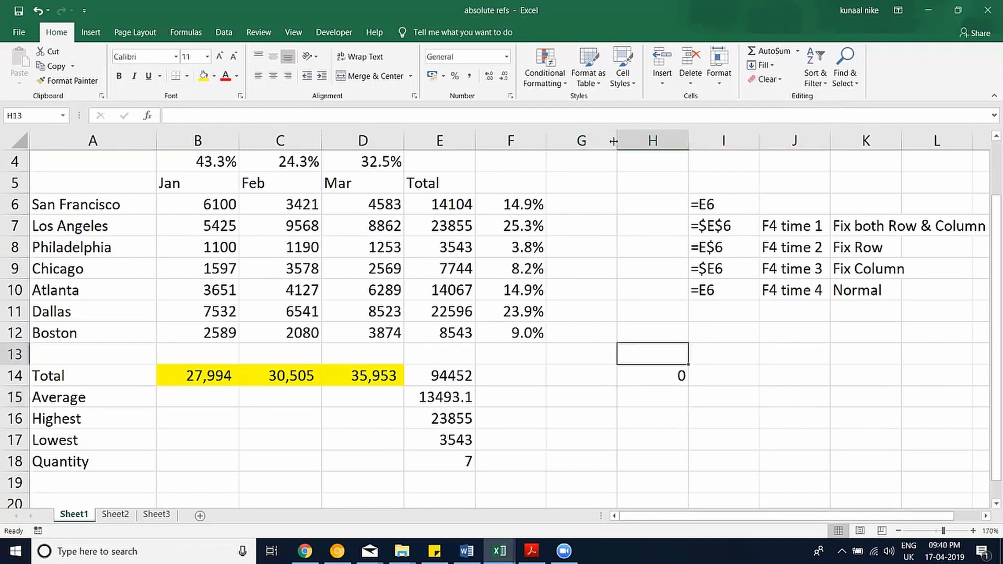
Widen column G well beyond its neighbours, then copy the column.
drag(617, 140, 689, 139)
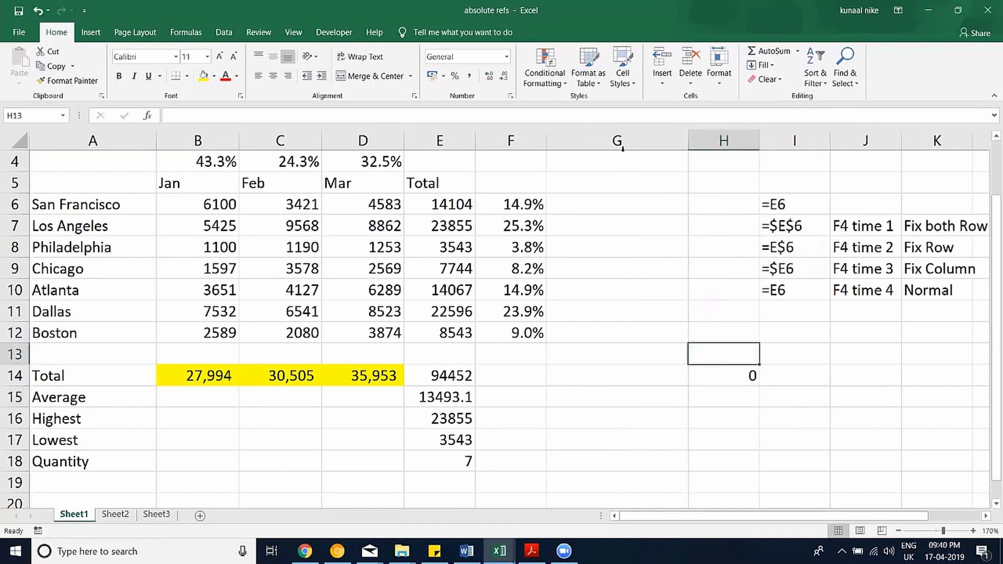
right_click(617, 142)
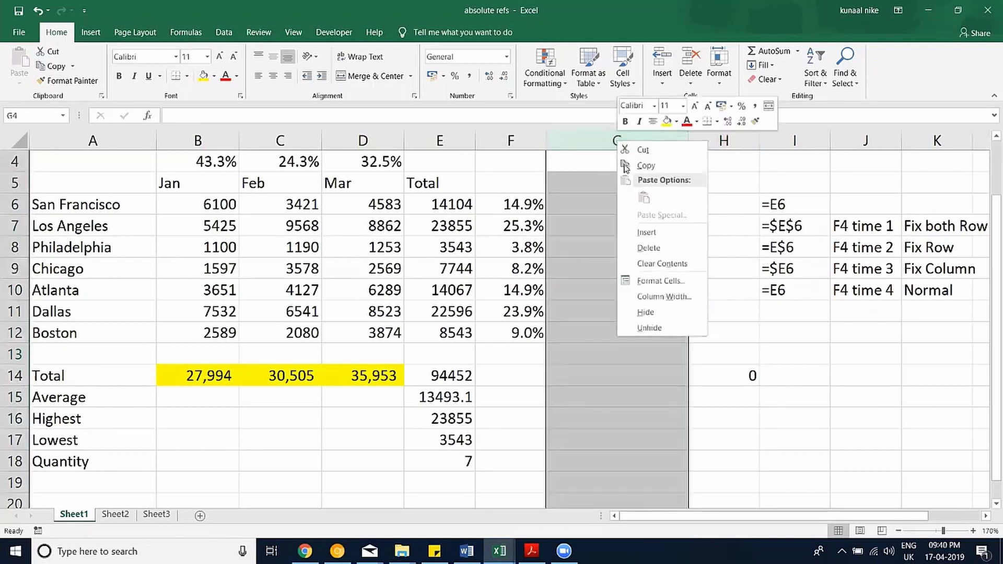
click(651, 167)
Paste only column G's width onto column H via Paste Special, then undo it and select G7.
right_click(708, 142)
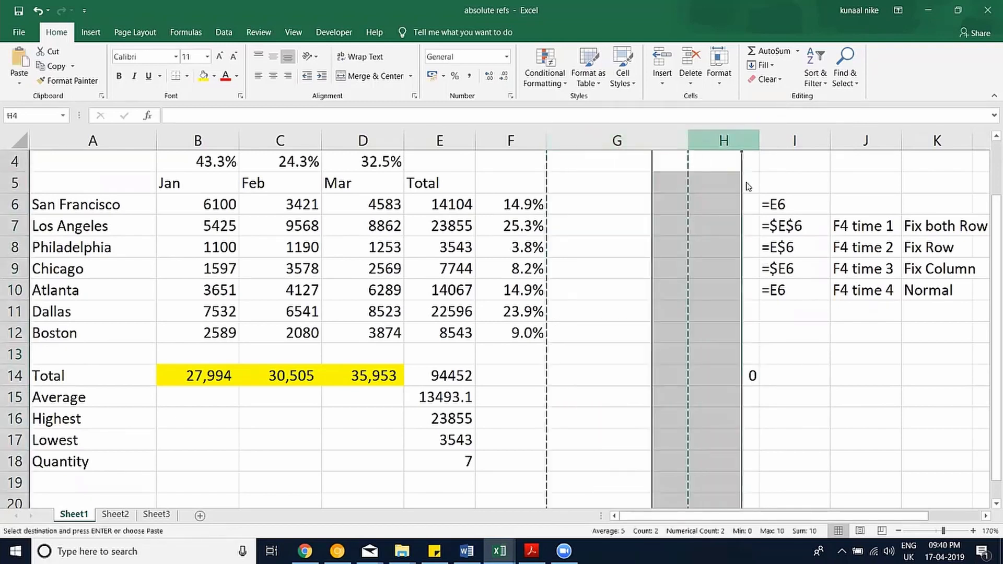
click(752, 217)
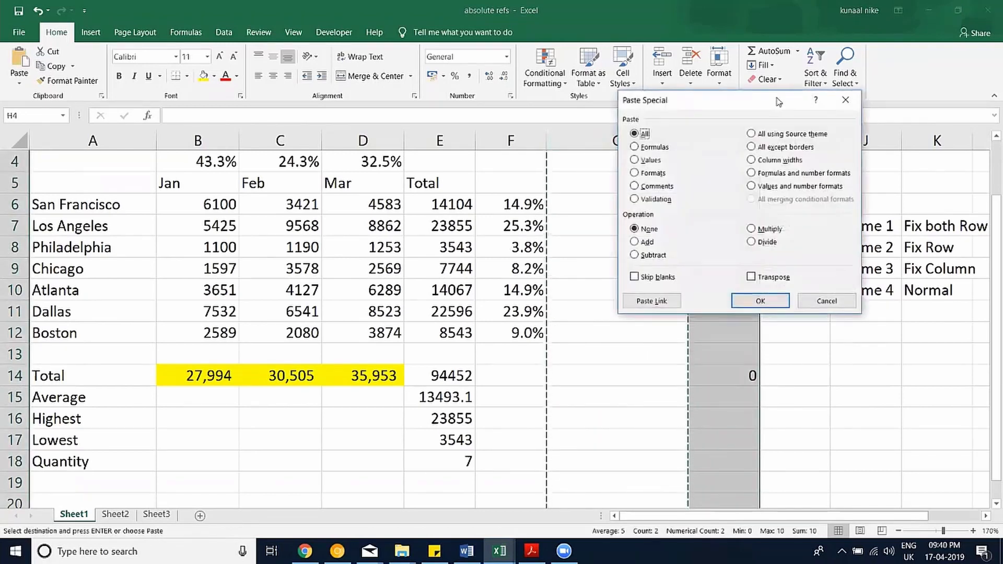
drag(664, 104, 533, 96)
click(624, 149)
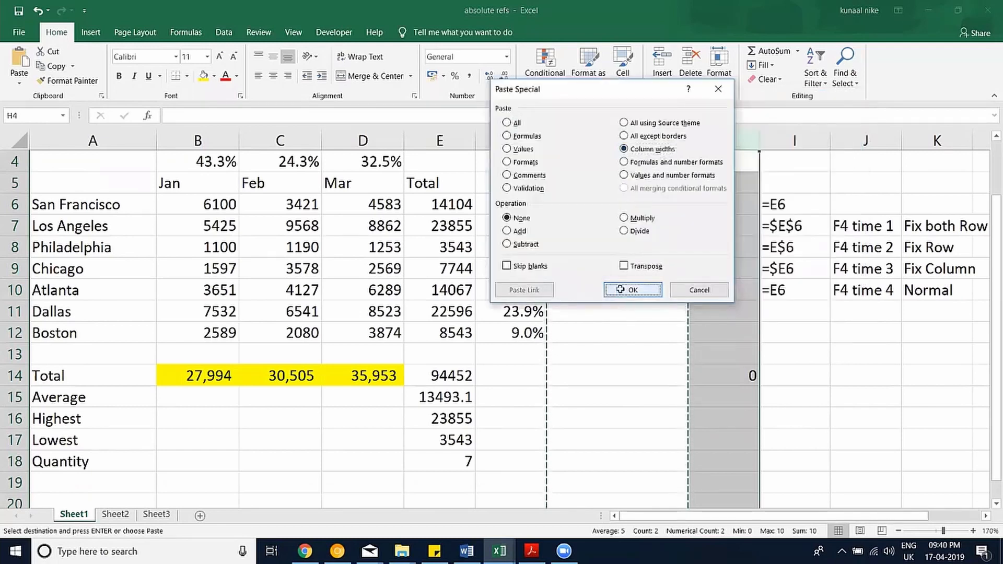
click(631, 291)
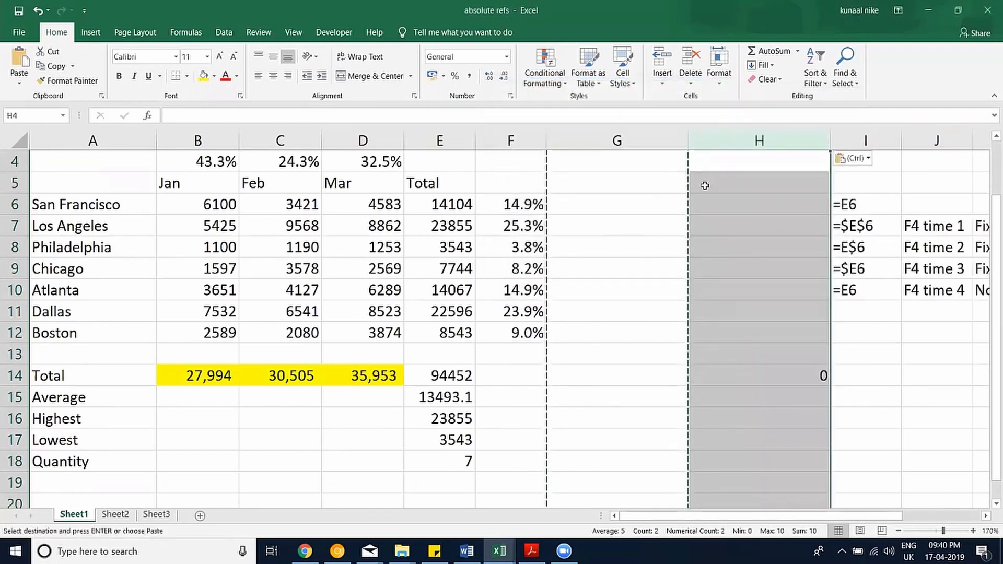
key(ctrl+z)
click(621, 233)
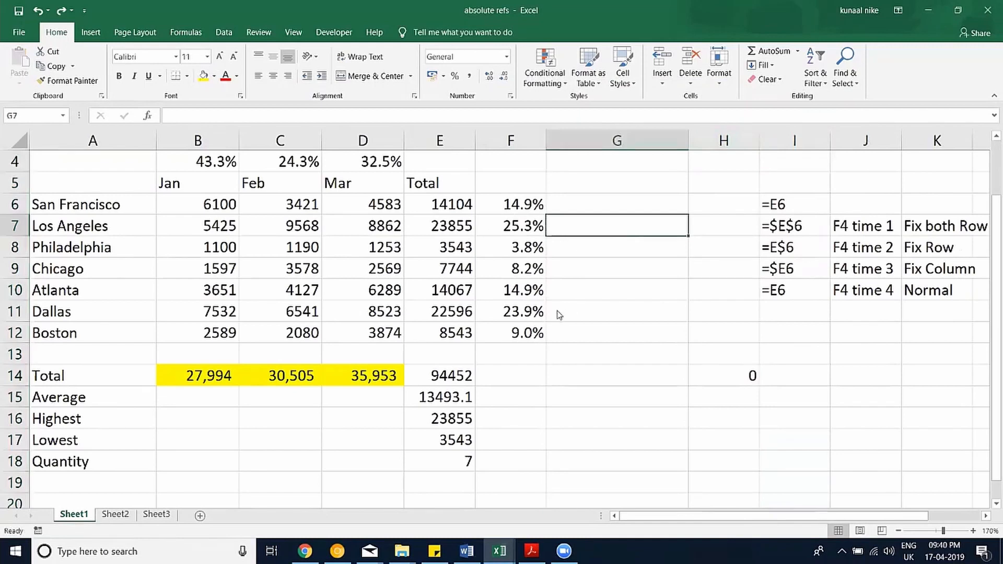
click(585, 287)
Narrow column G back to its normal width and bring up the Data ribbon tab.
drag(690, 142, 586, 141)
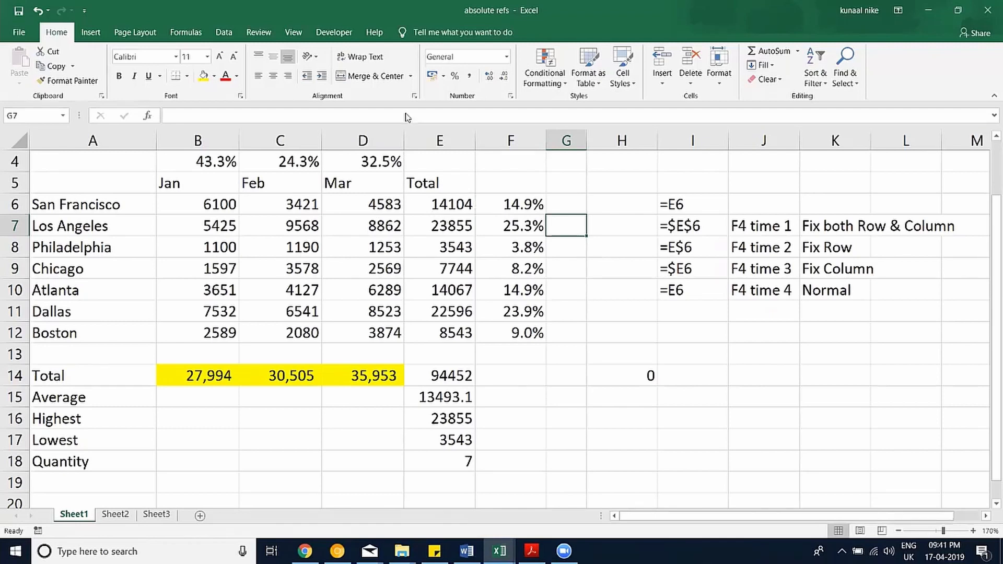
click(259, 33)
click(234, 32)
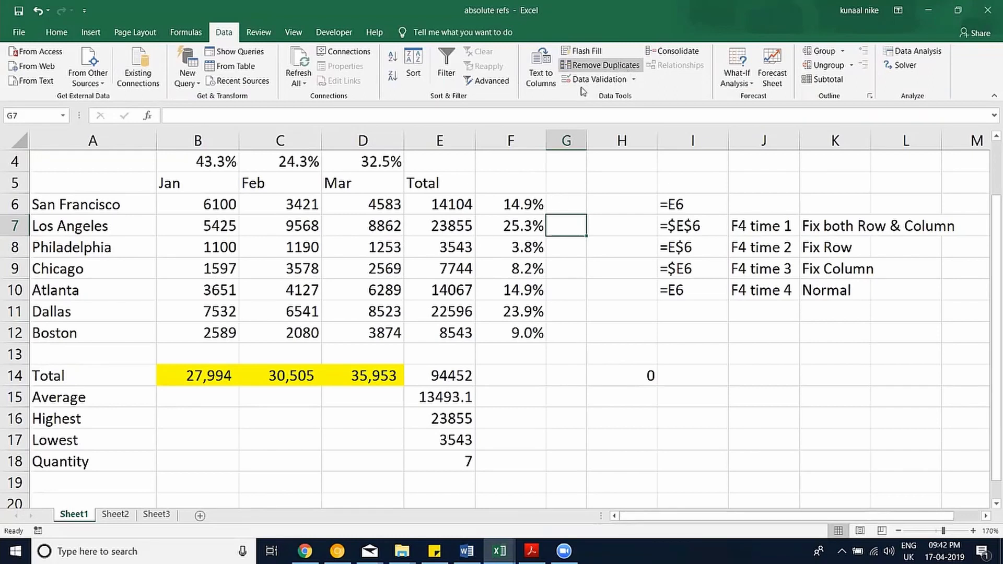
Switch to the Removing Duplicates workbook and go to its RemDup1 sheet.
click(500, 552)
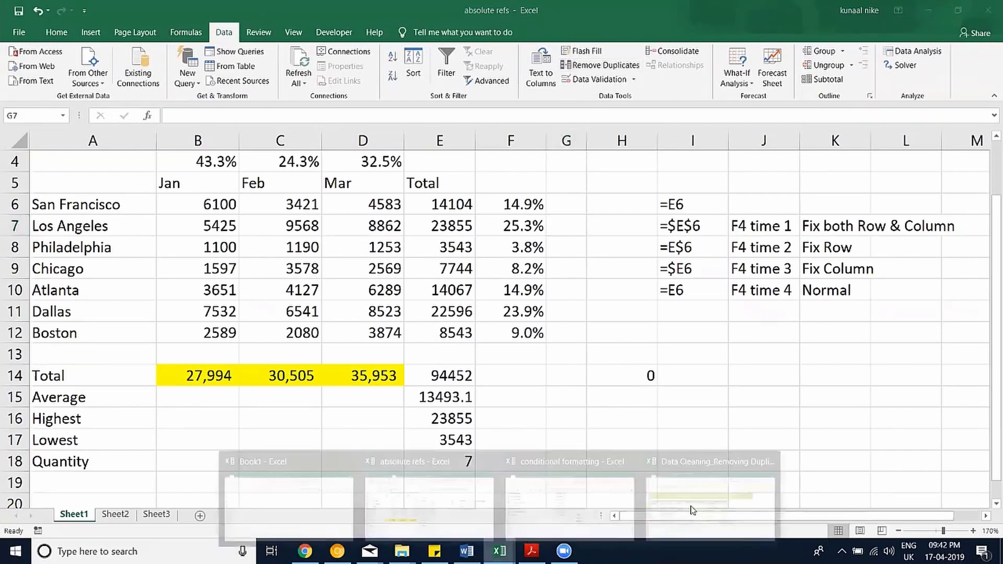
click(711, 507)
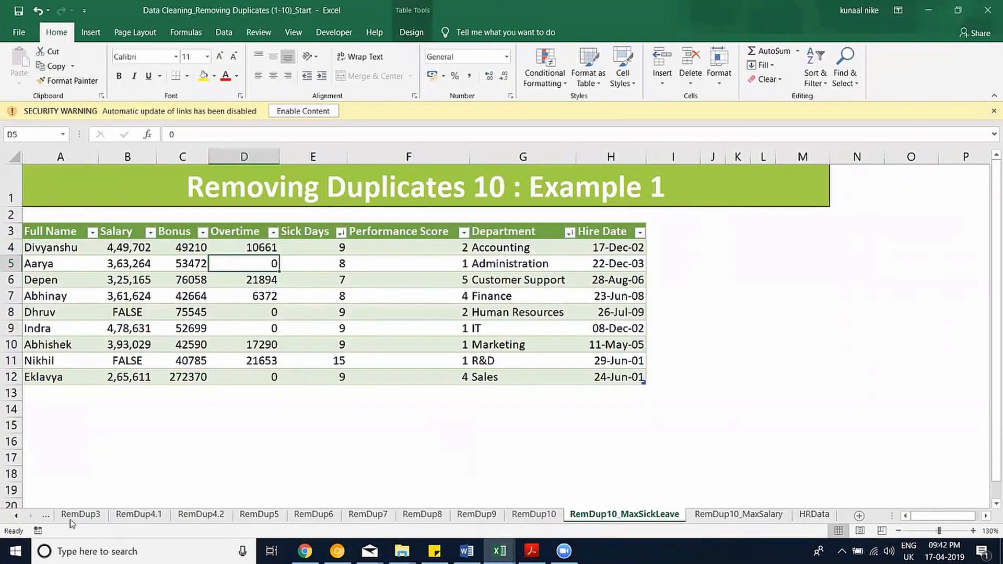
click(16, 517)
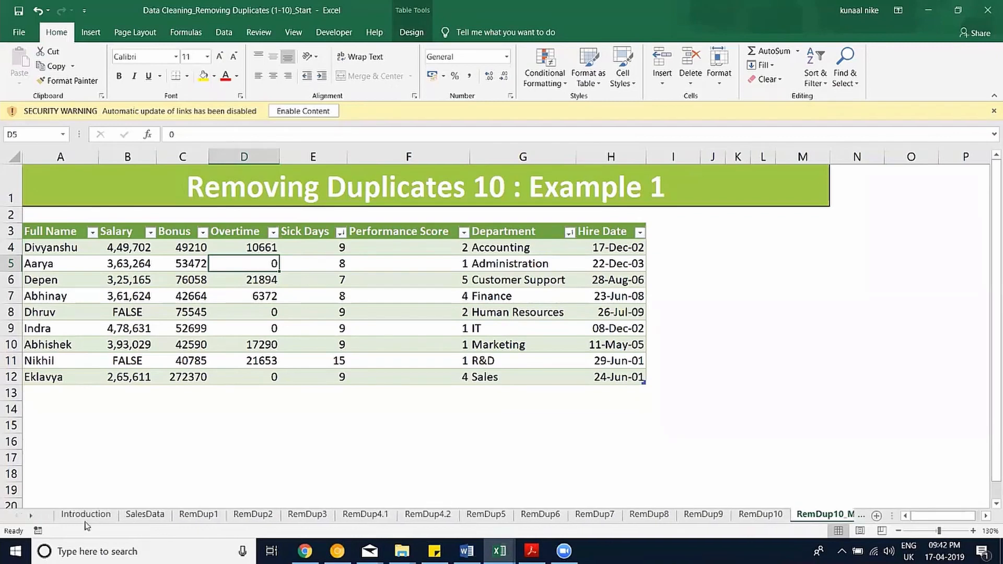
click(145, 515)
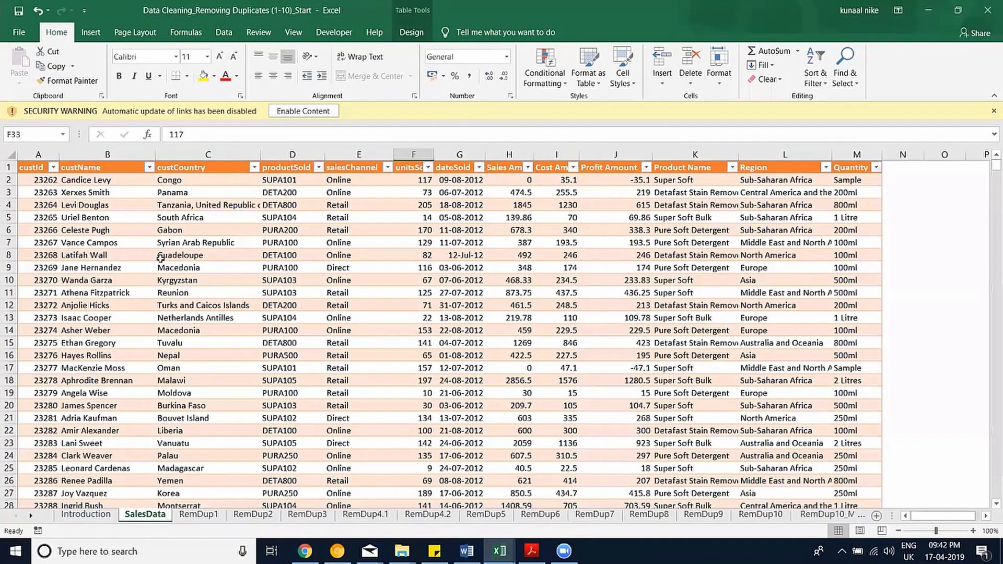
key(ctrl+Page_Down)
Clear the old totals from column B and select the old product codes in A3:A15.
drag(157, 422, 153, 422)
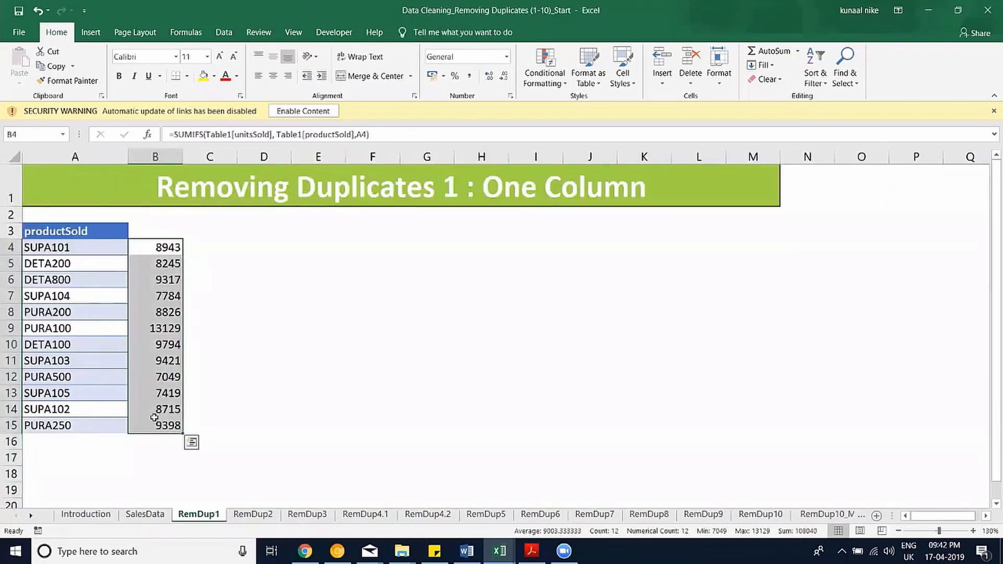
key(Delete)
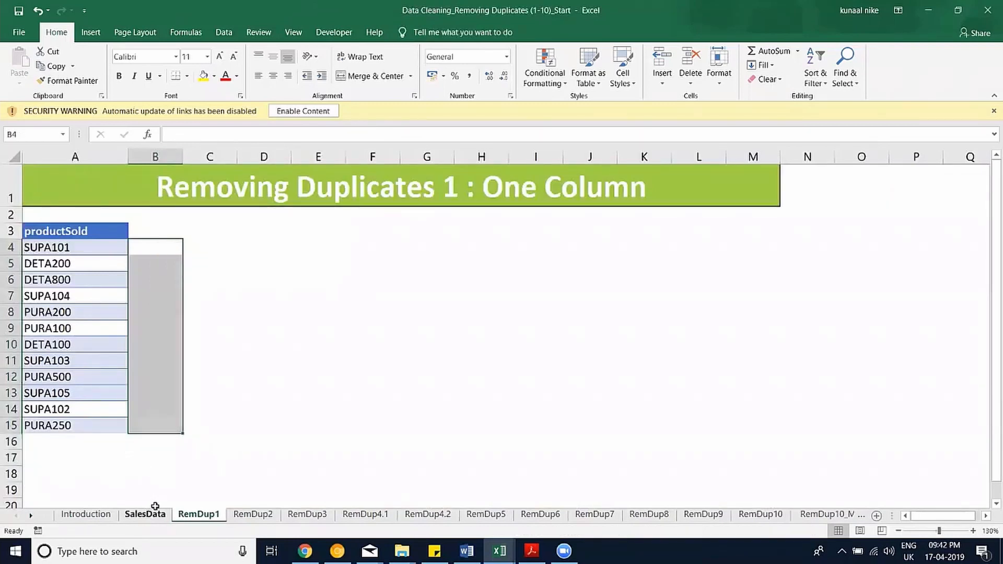
key(ctrl+Page_Up)
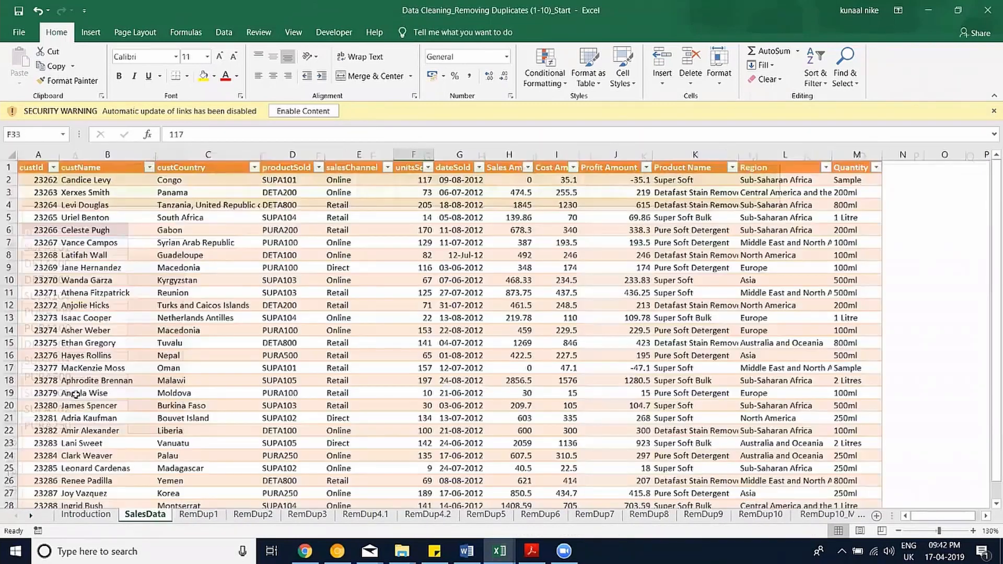
key(ctrl+Page_Down)
drag(79, 230, 127, 438)
Delete the old product codes from A3:A15 and return to the SalesData sheet.
key(Delete)
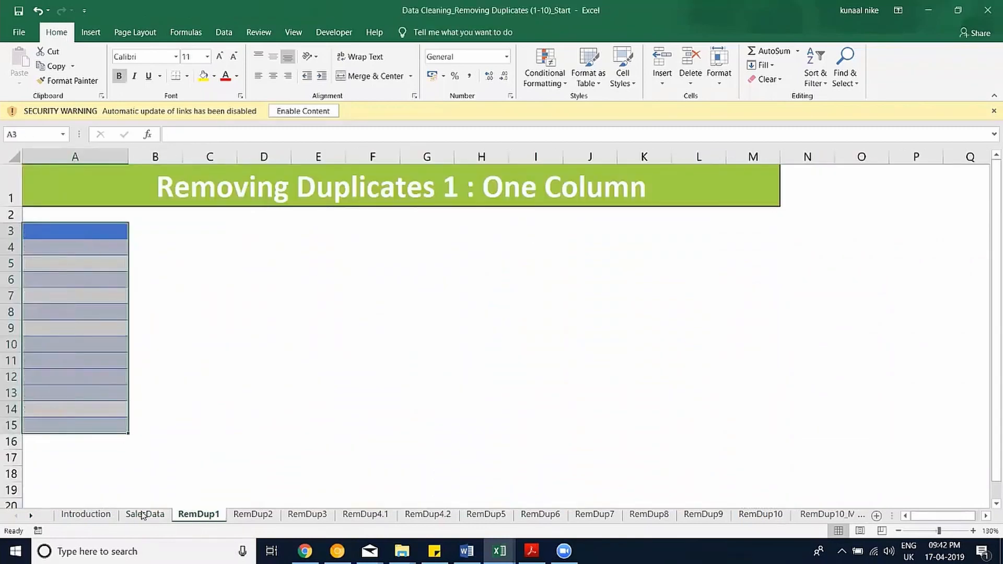
click(122, 442)
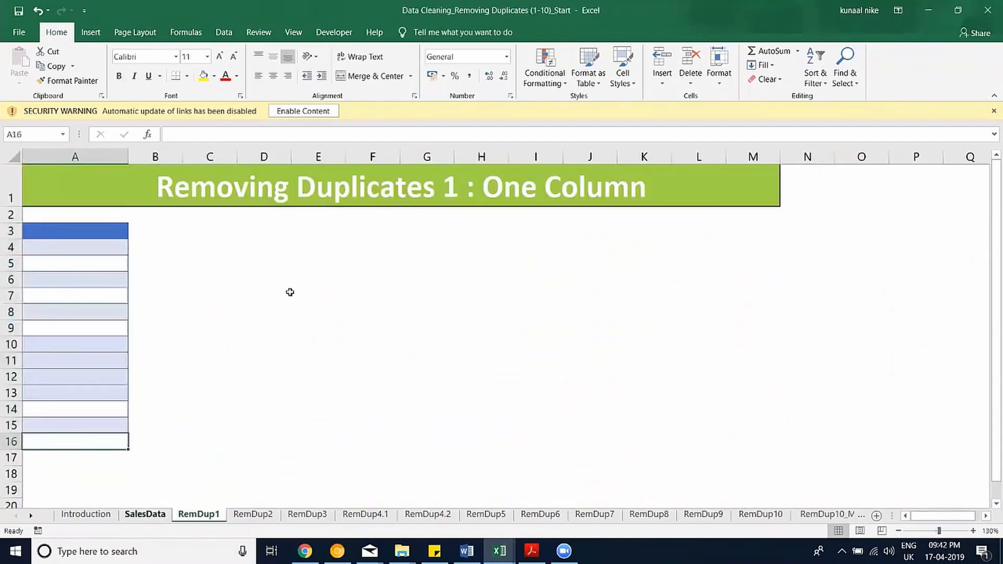
key(ctrl+Page_Up)
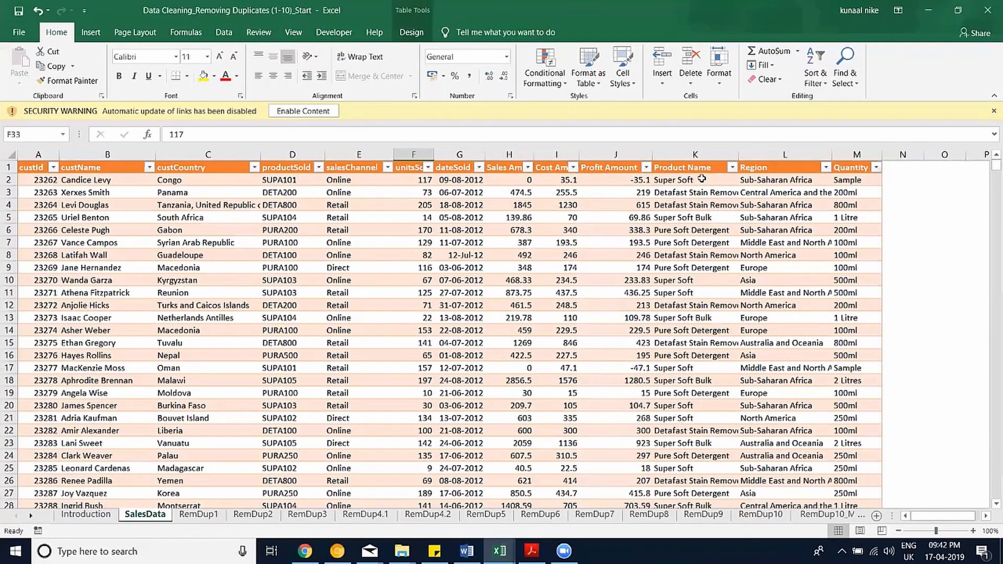
key(alt+Tab)
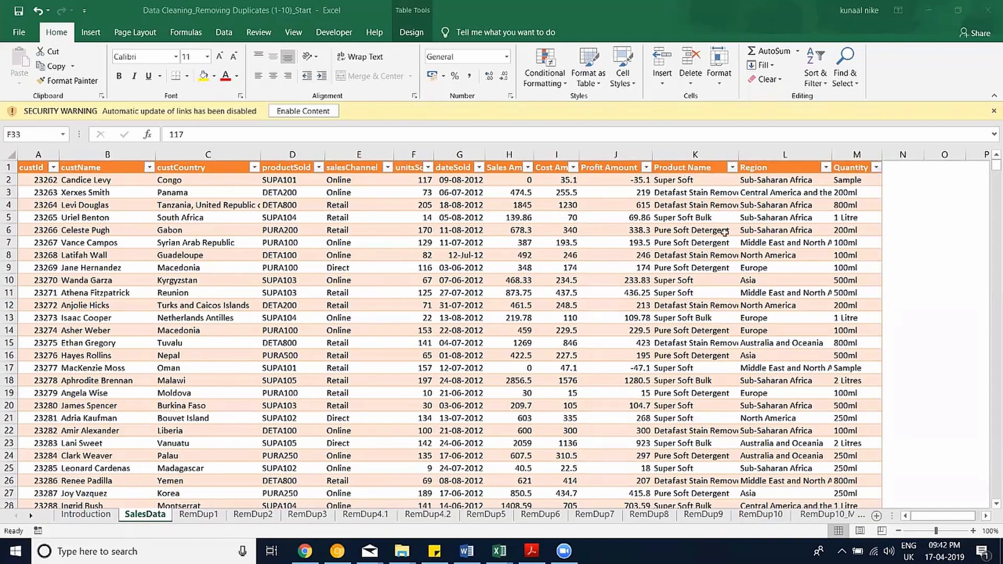
click(685, 172)
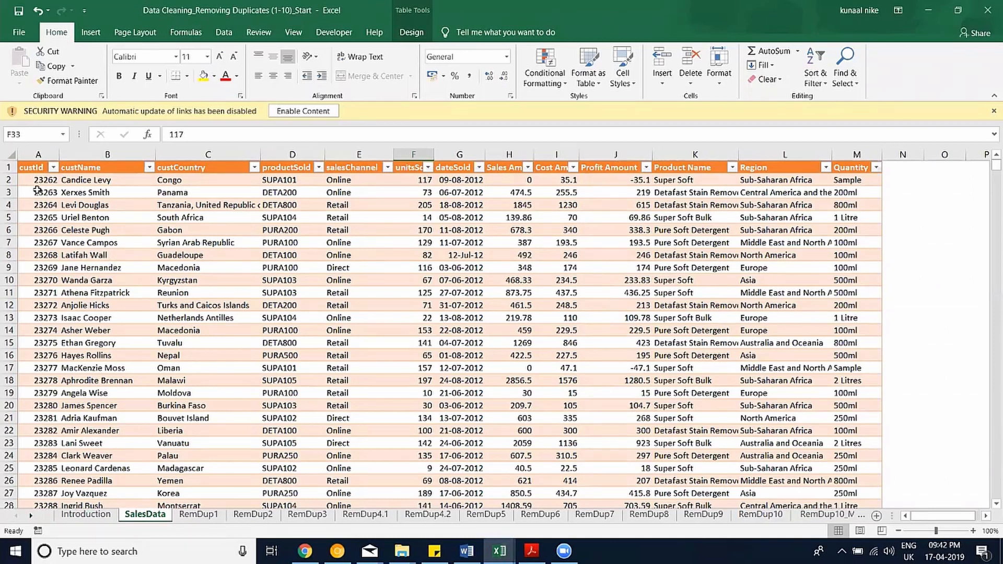
Copy the full Product Name column from SalesData and paste it at A3 on RemDup1.
drag(38, 192, 692, 219)
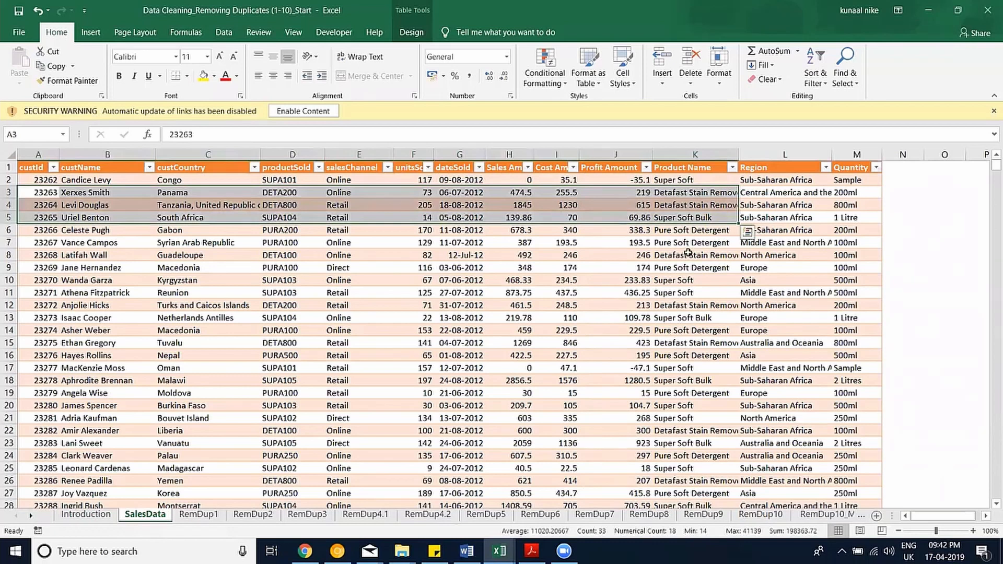
click(688, 253)
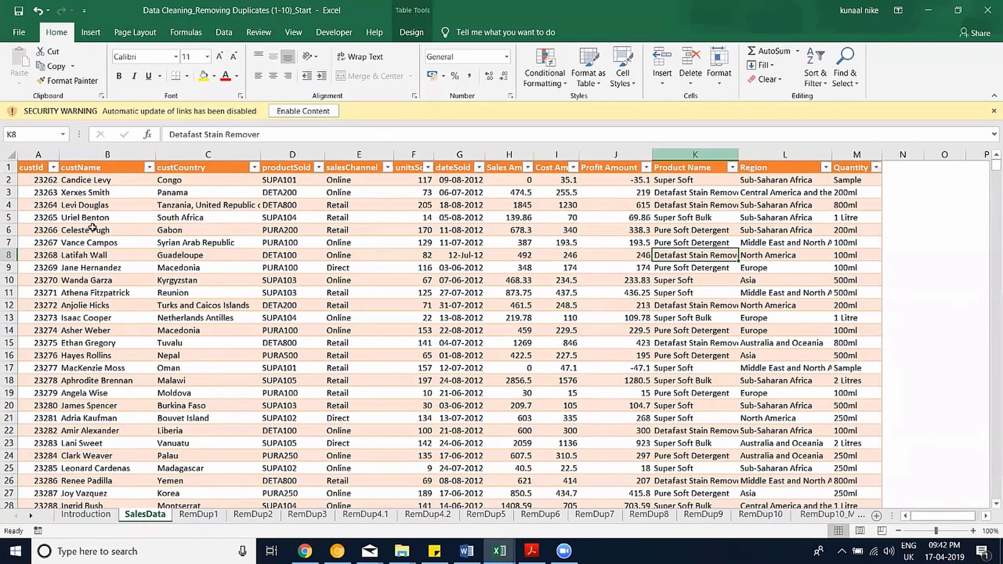
key(ctrl+Up)
key(ctrl+shift+Down)
key(ctrl+c)
key(ctrl+Page_Down)
key(ctrl+v)
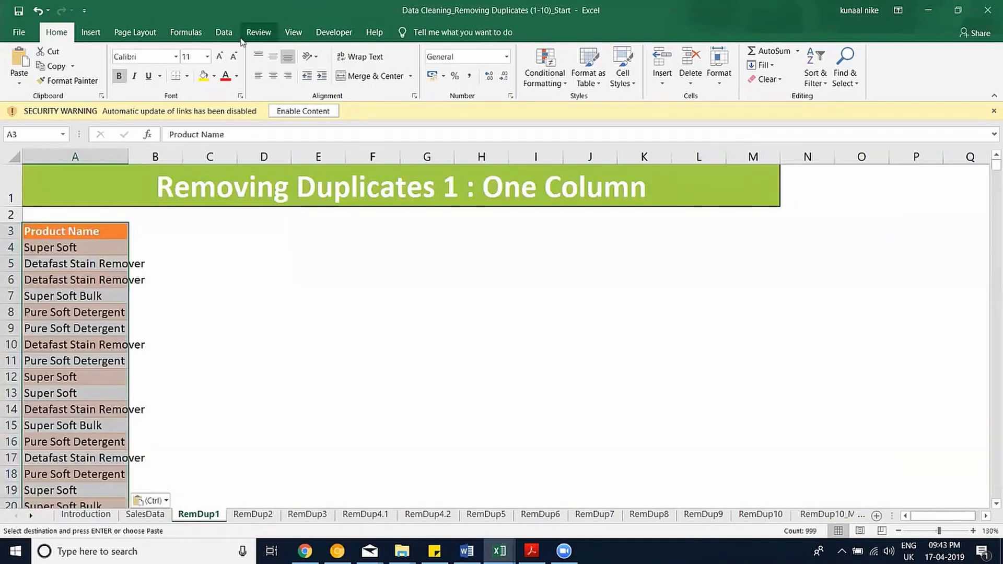
click(224, 32)
Remove duplicate product names on RemDup1, leaving four unique entries.
key(Return)
click(584, 70)
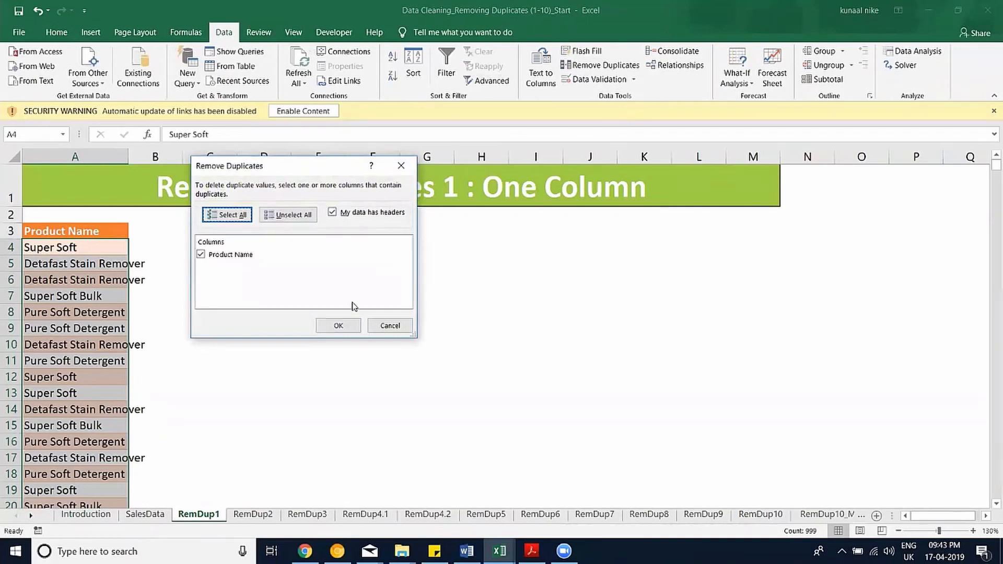
click(337, 325)
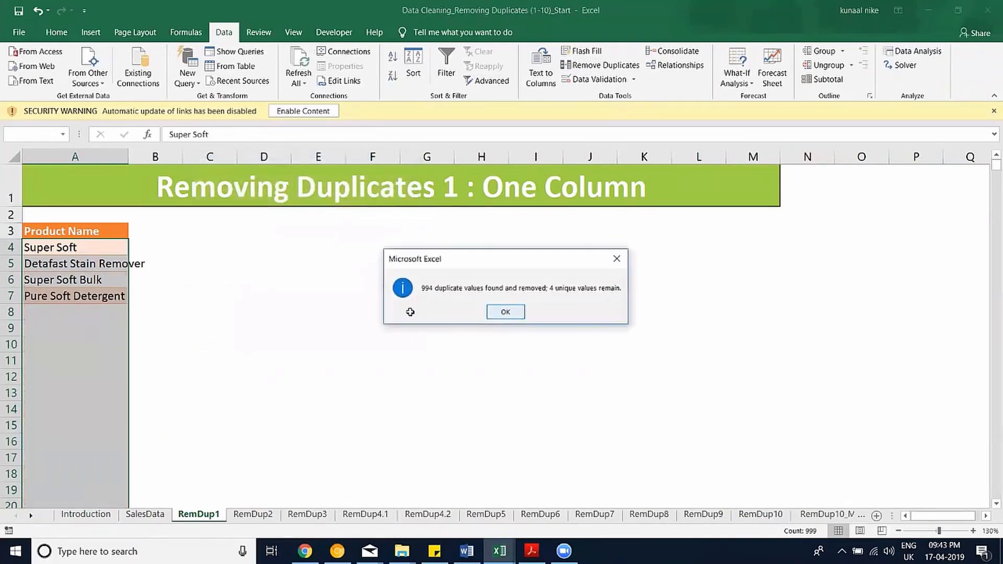
click(506, 312)
click(74, 361)
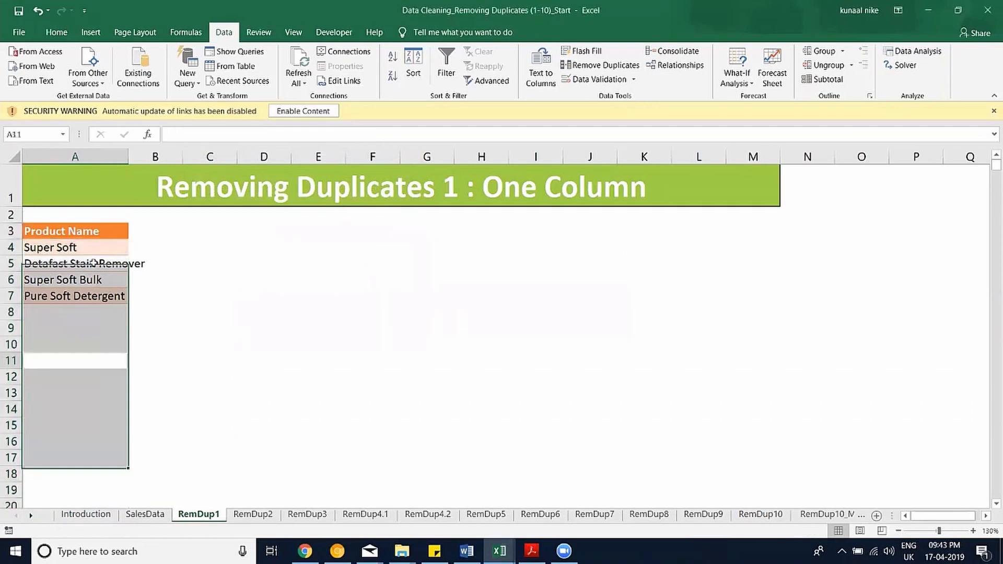
Autofit column A to the product names, then return to the SalesData sheet.
double_click(129, 157)
drag(108, 234, 116, 296)
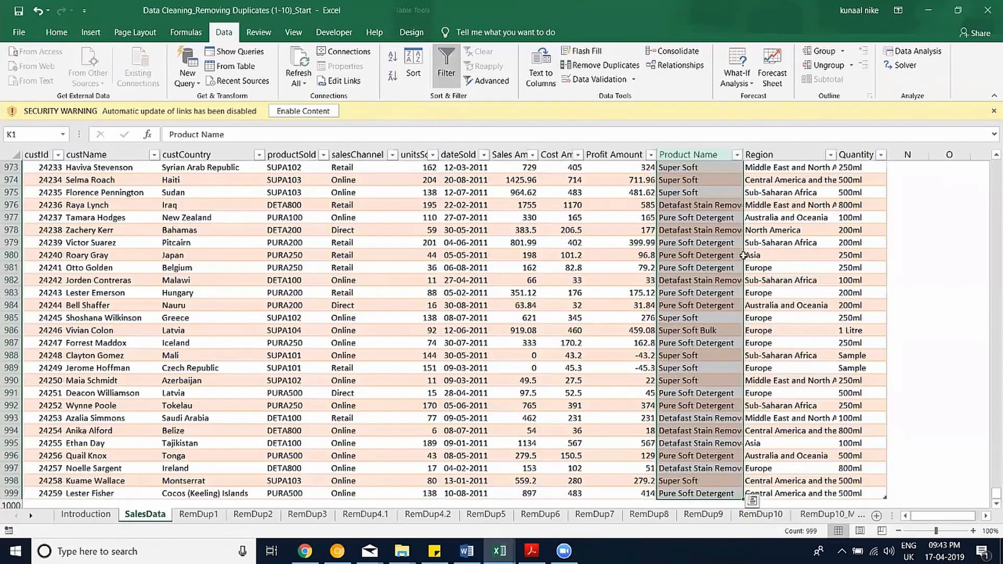
key(ctrl+Page_Up)
scroll(528, 208, up, 20)
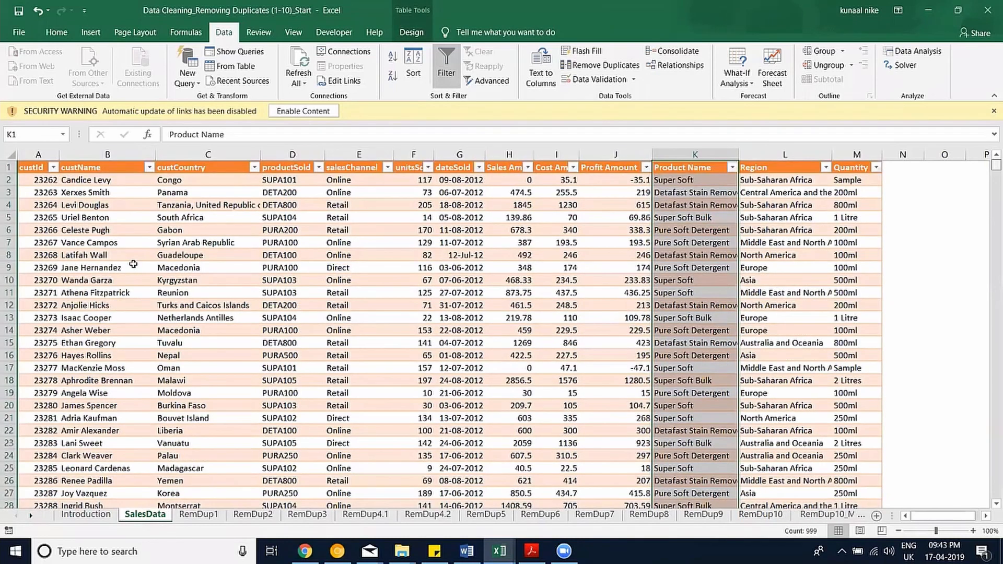
Start a SUMIFS in RemDup1 B4 using the whole Profit Amount column as the sum range.
click(199, 515)
click(177, 251)
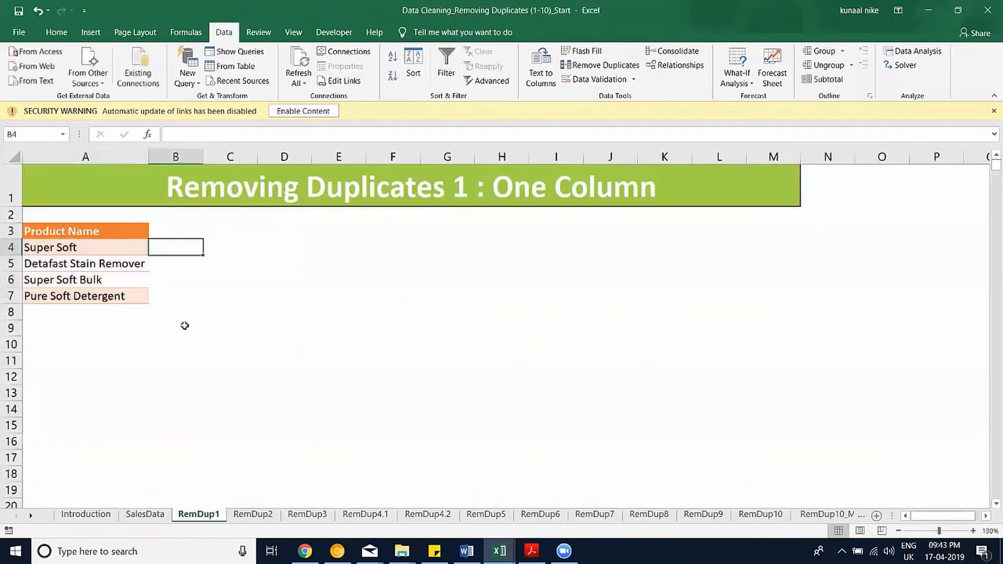
text(=su)
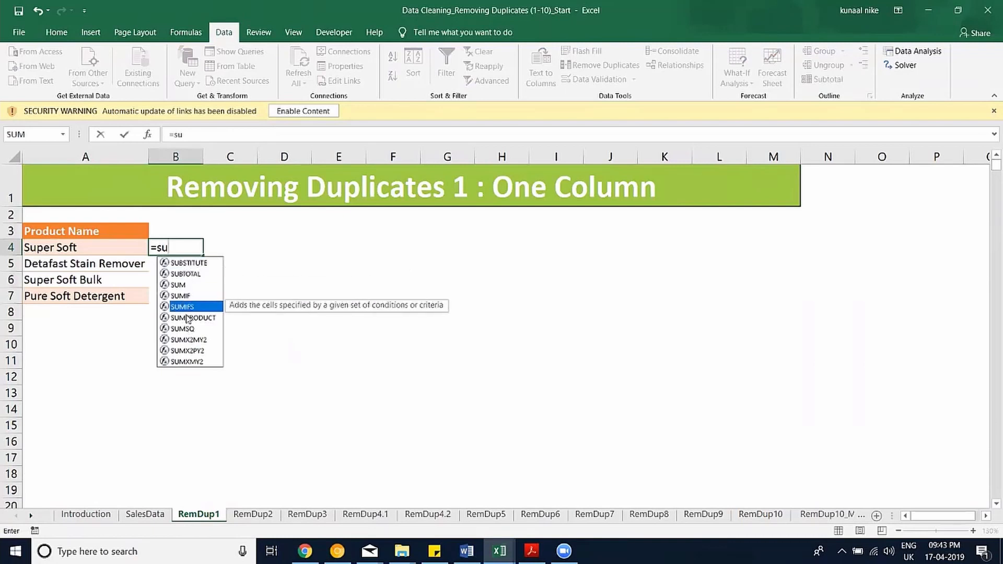
double_click(186, 312)
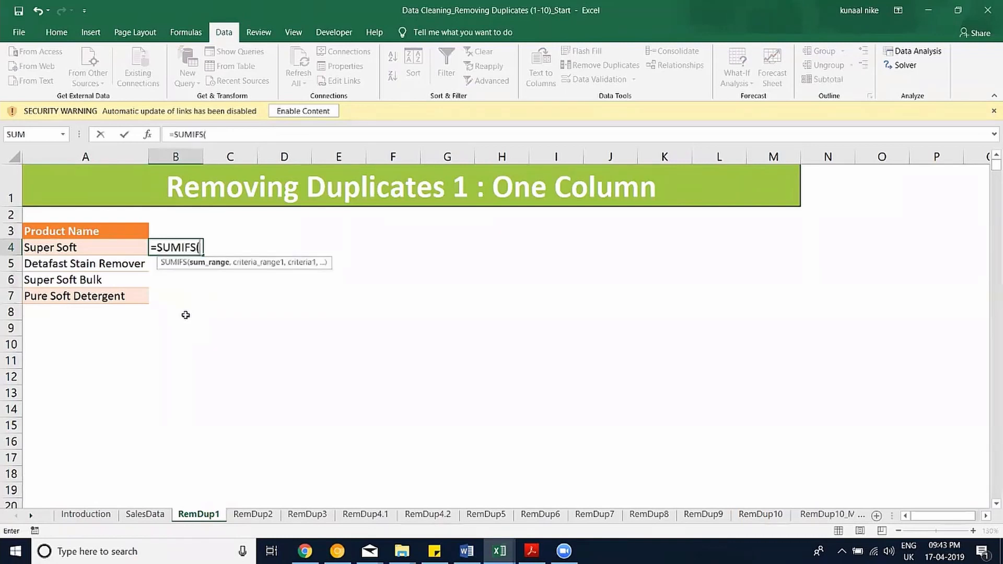
click(157, 515)
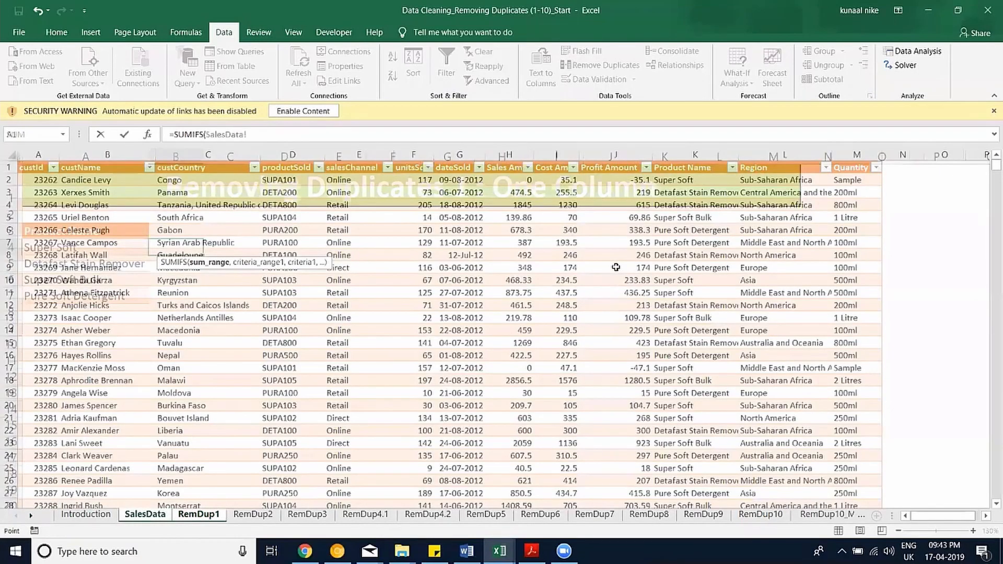
key(Right)
key(Right)
key(Right)
key(Right)
key(Right)
key(Right)
key(Right)
key(Right)
key(Right)
key(Down)
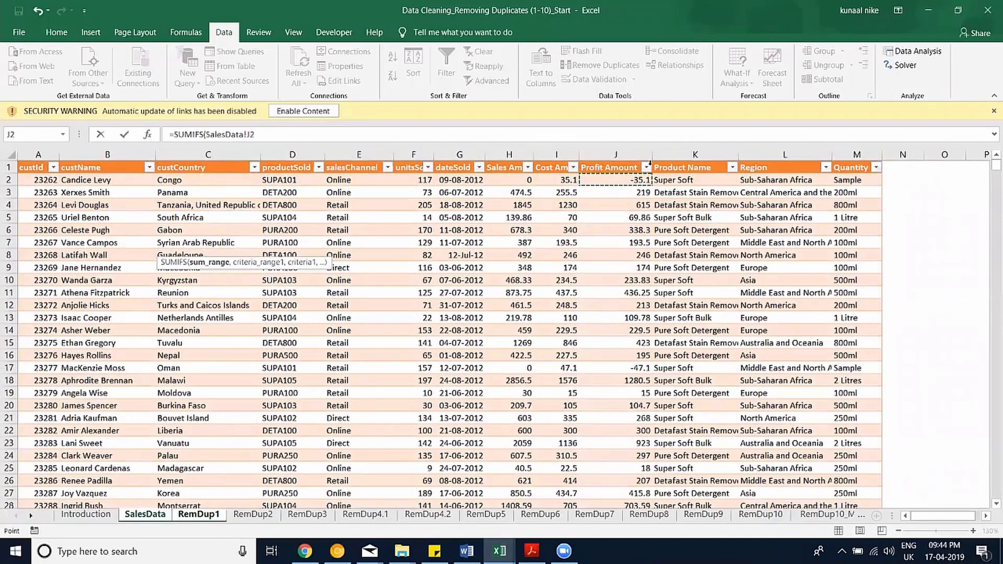
key(ctrl+shift+Down)
Complete the formula with Table1[Product Name] as criteria range and RemDup1!A4 as criterion.
text(,tab)
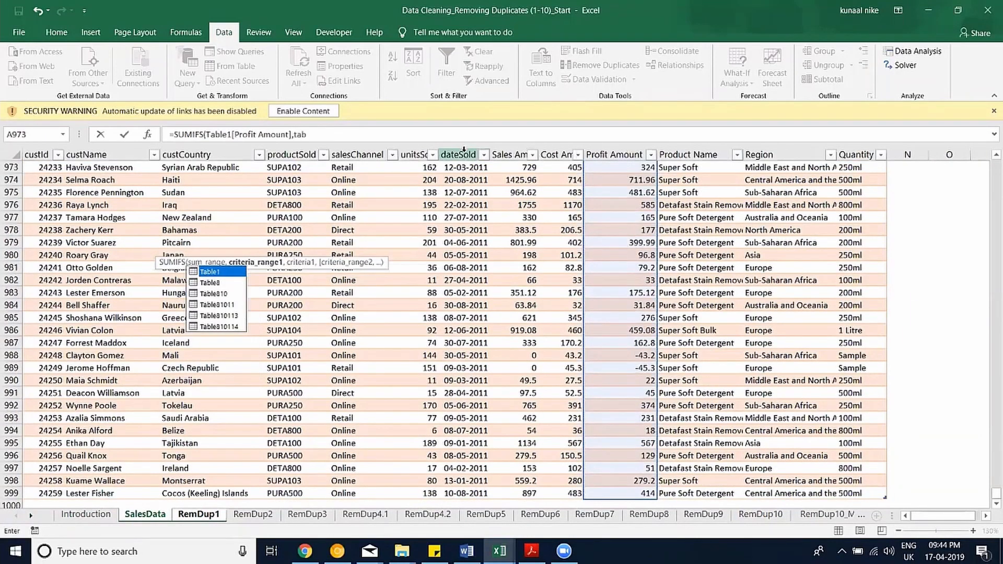
text(le1)
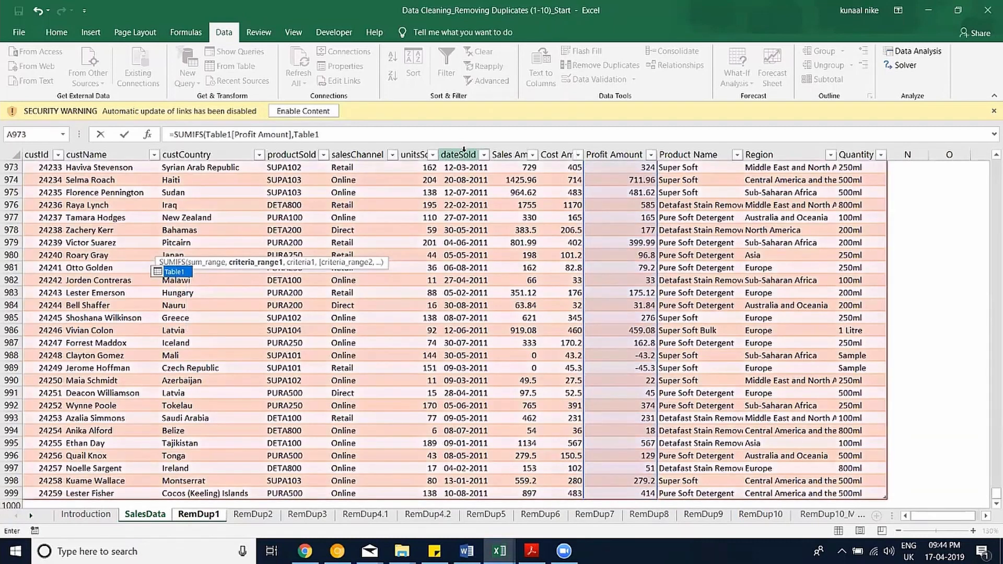
text([)
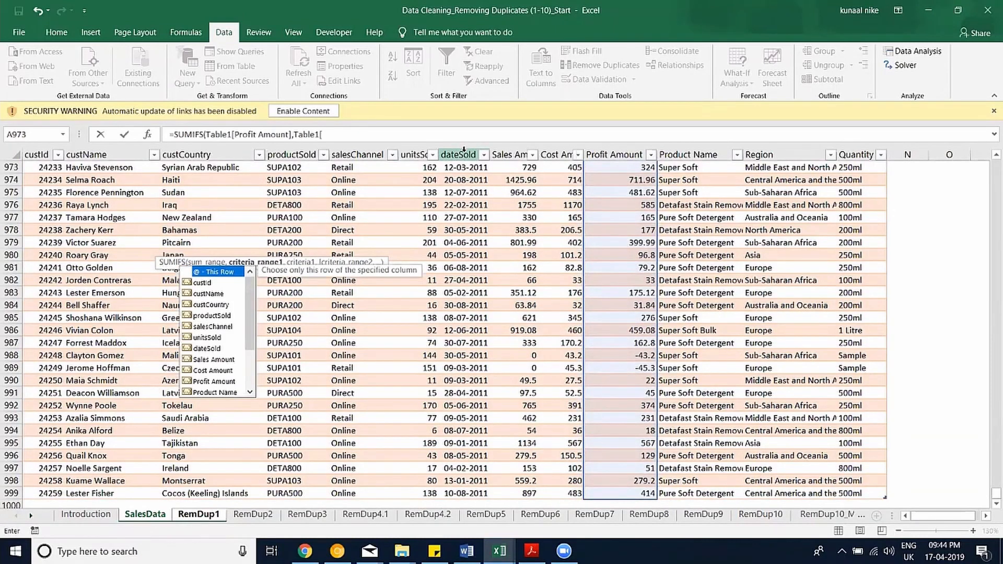
text(Product Name)
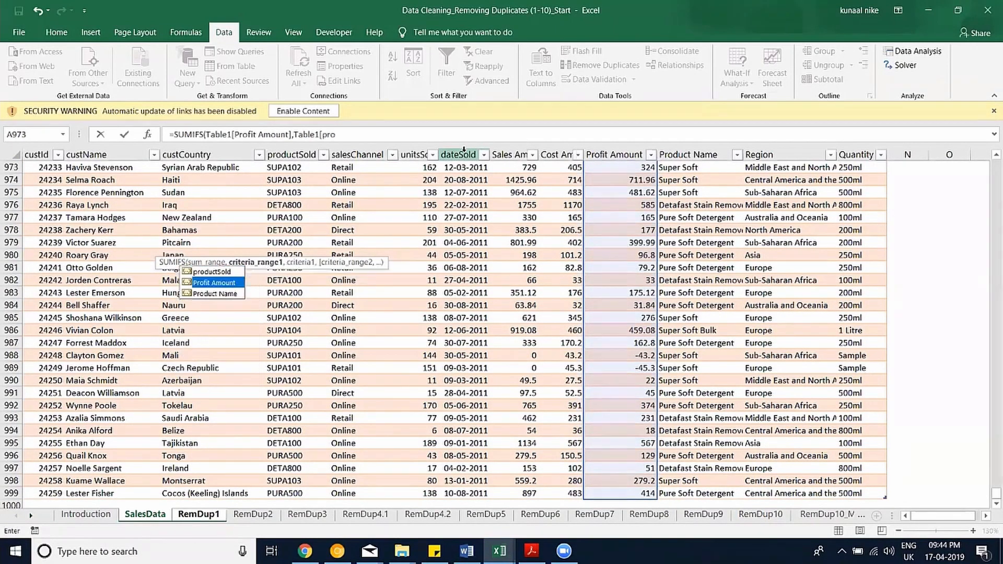
key(Tab)
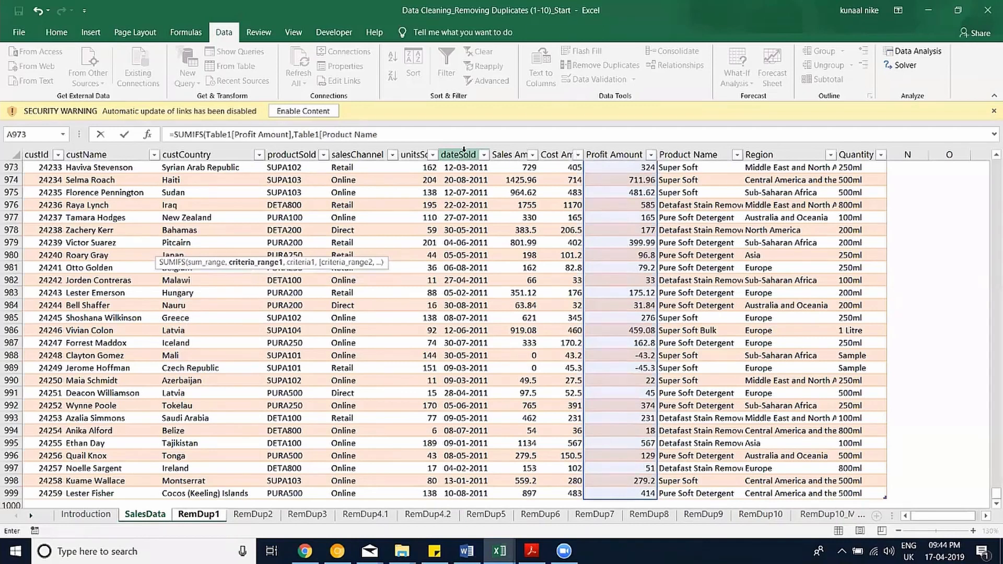
text(],)
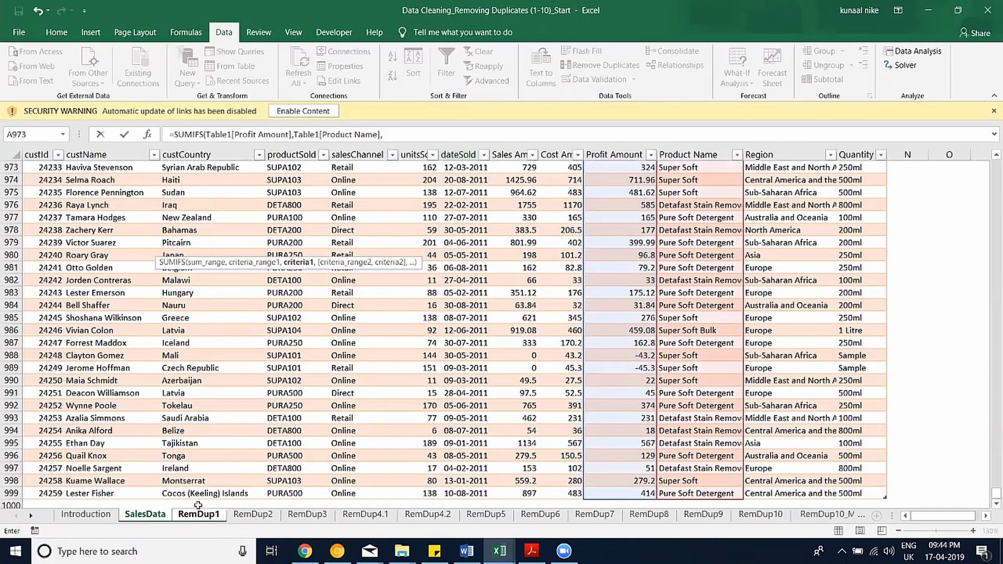
key(ctrl+Page_Down)
click(98, 248)
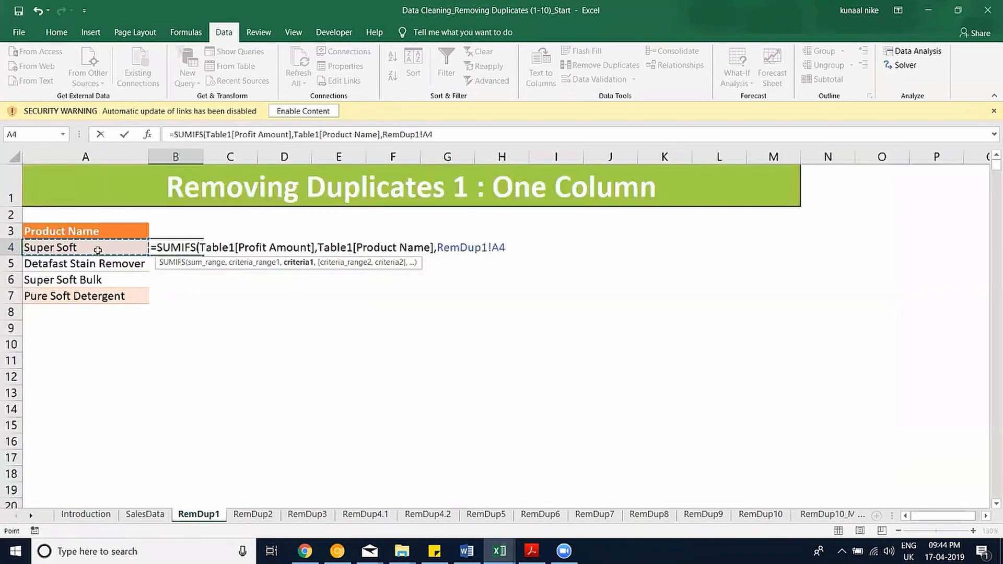
key(Return)
Fill the SUMIFS formula down to B7 and add thousands separators to the totals.
drag(182, 249, 185, 297)
key(ctrl+d)
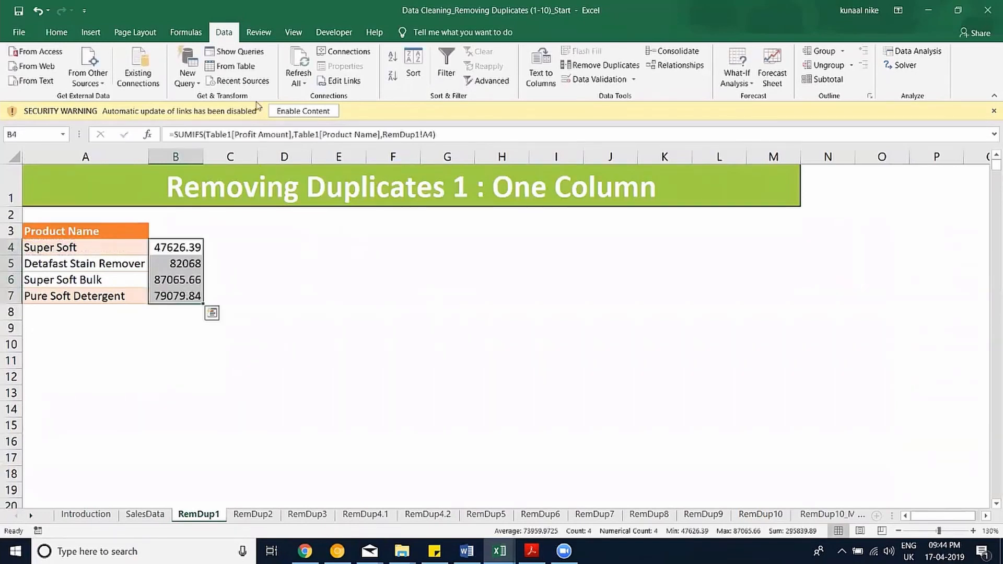
click(62, 36)
click(470, 79)
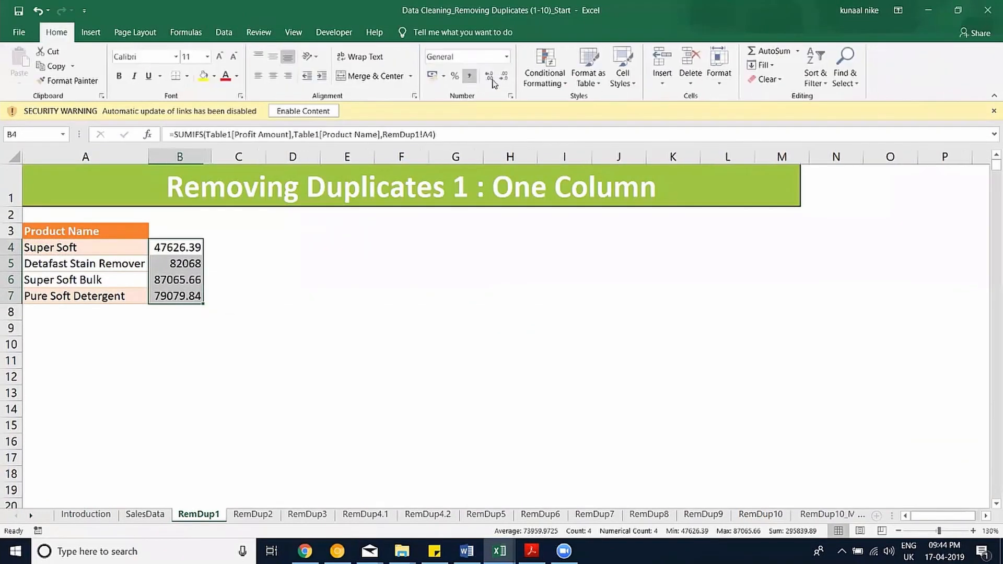
Show the profit totals as whole numbers like 47,626 and bring up the Data tab.
click(501, 80)
click(501, 80)
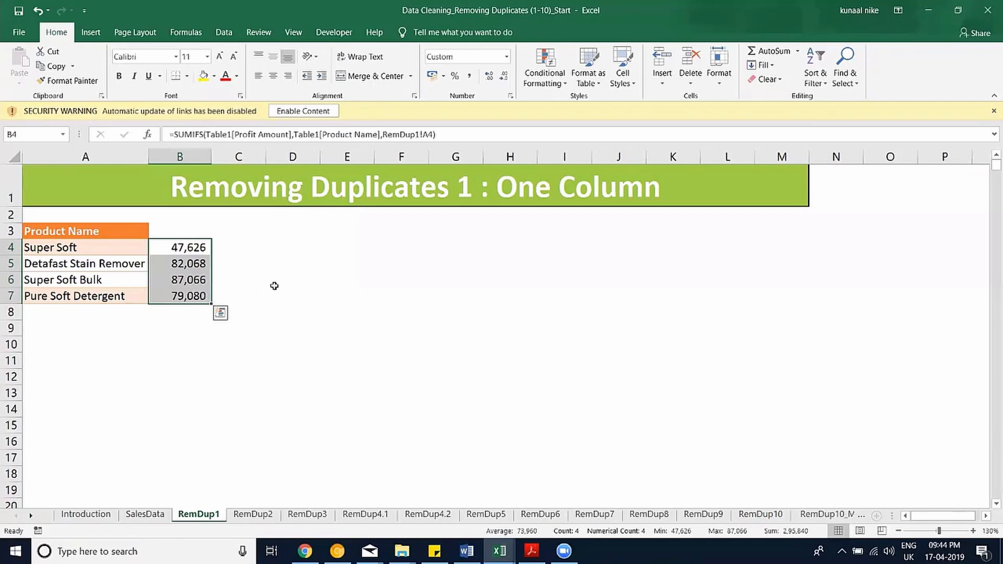
click(224, 32)
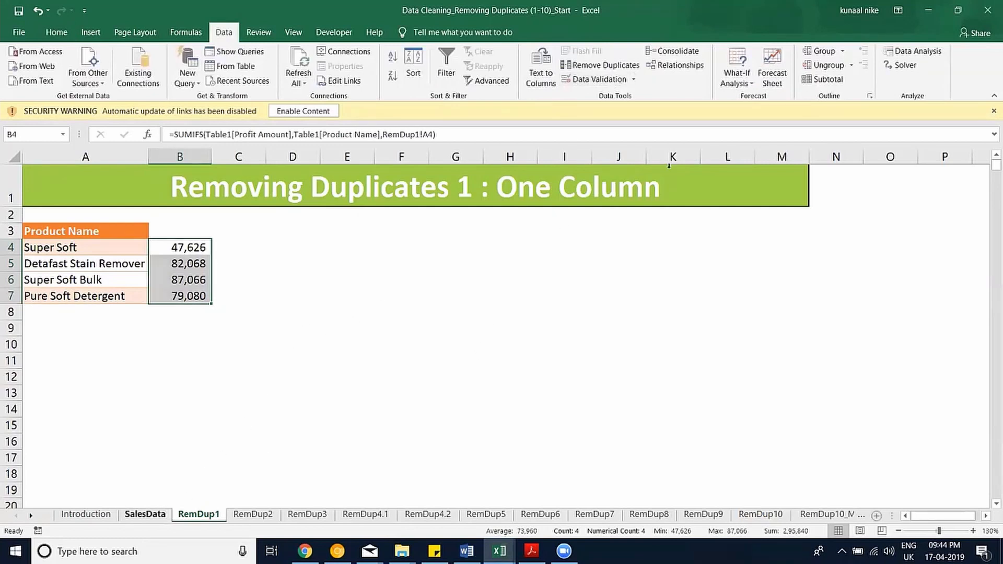
key(ctrl+Page_Up)
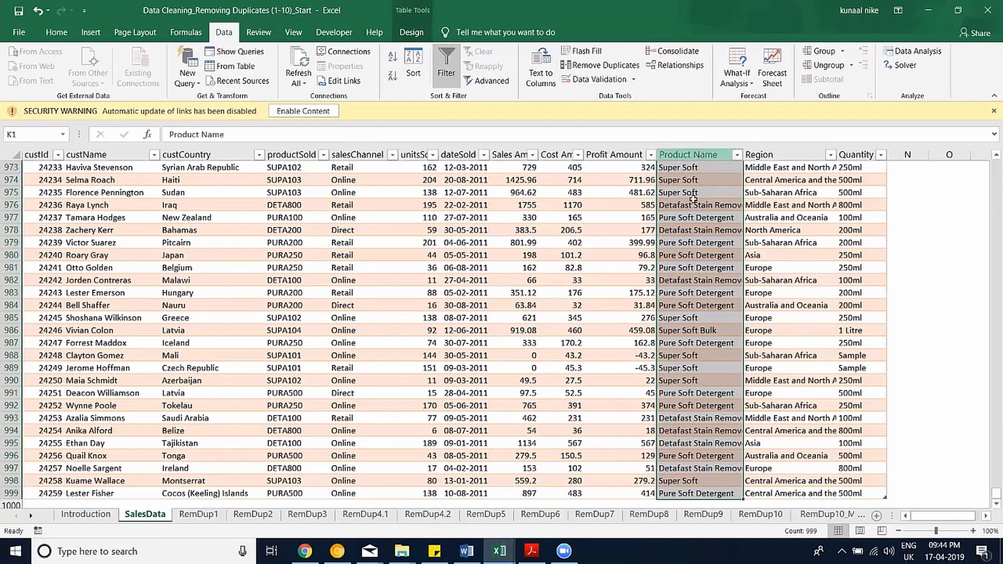
Browse the SalesData table's cells and scroll back up to its header row.
click(30, 155)
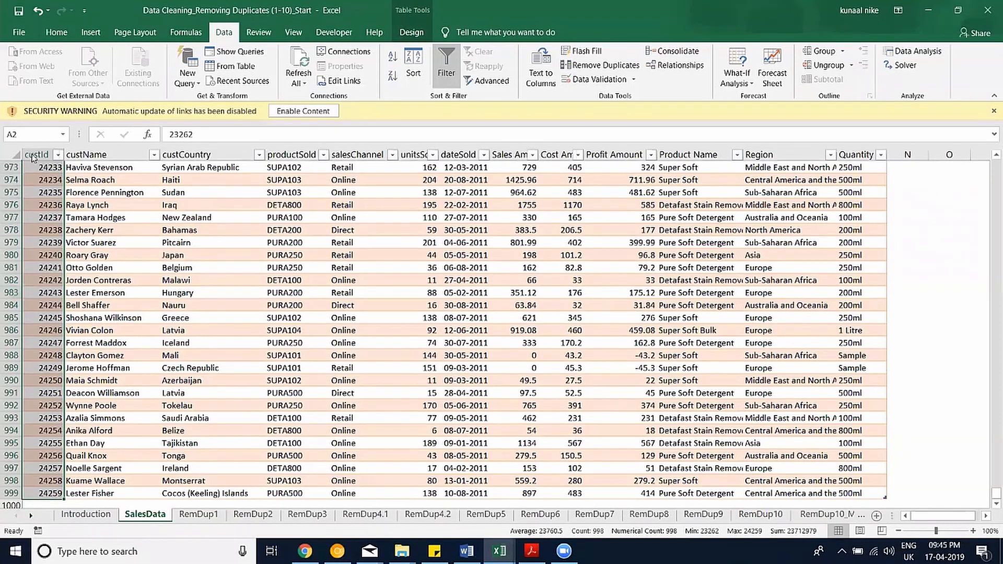
click(586, 283)
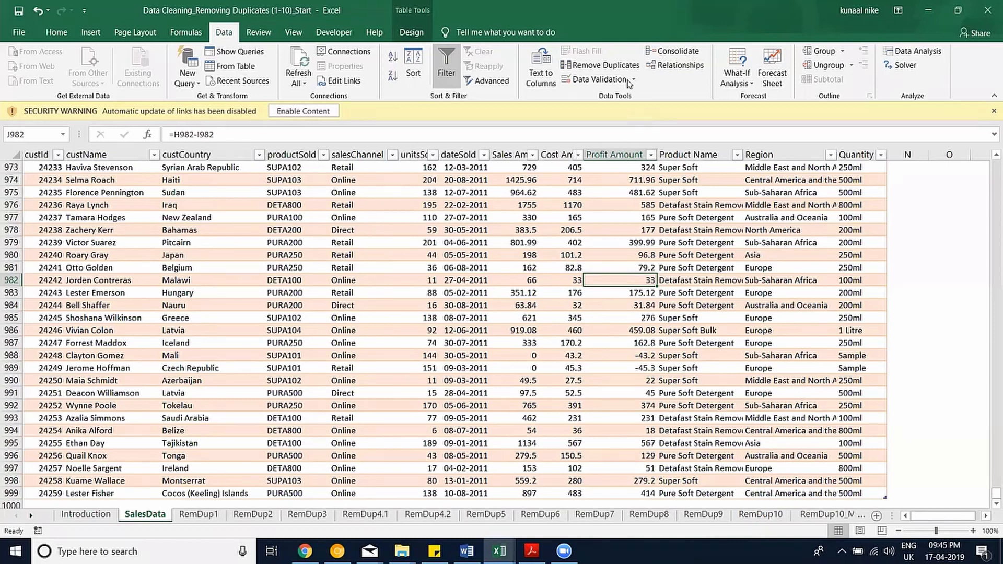
scroll(631, 82, up, 6)
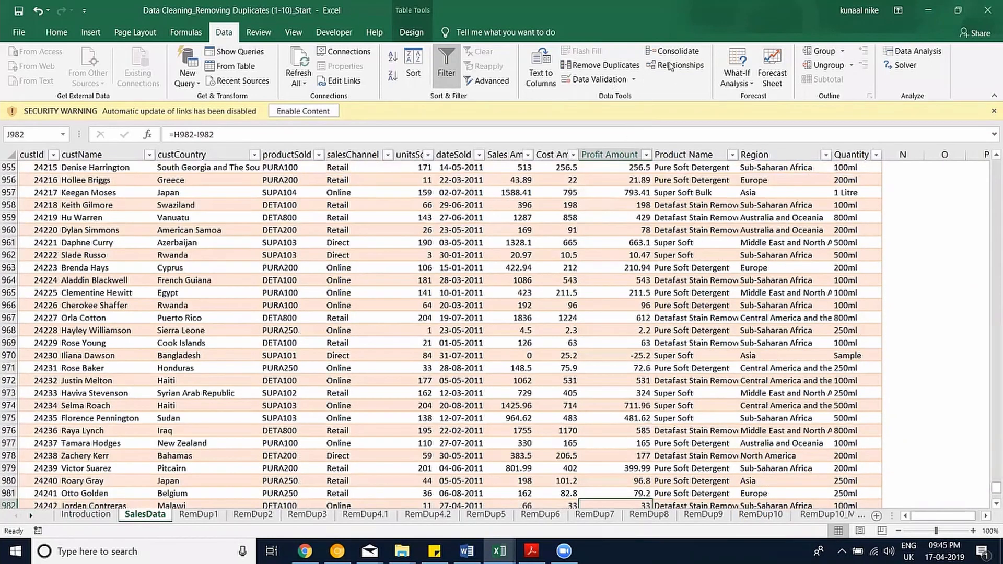
scroll(638, 79, up, 4)
click(634, 80)
click(636, 79)
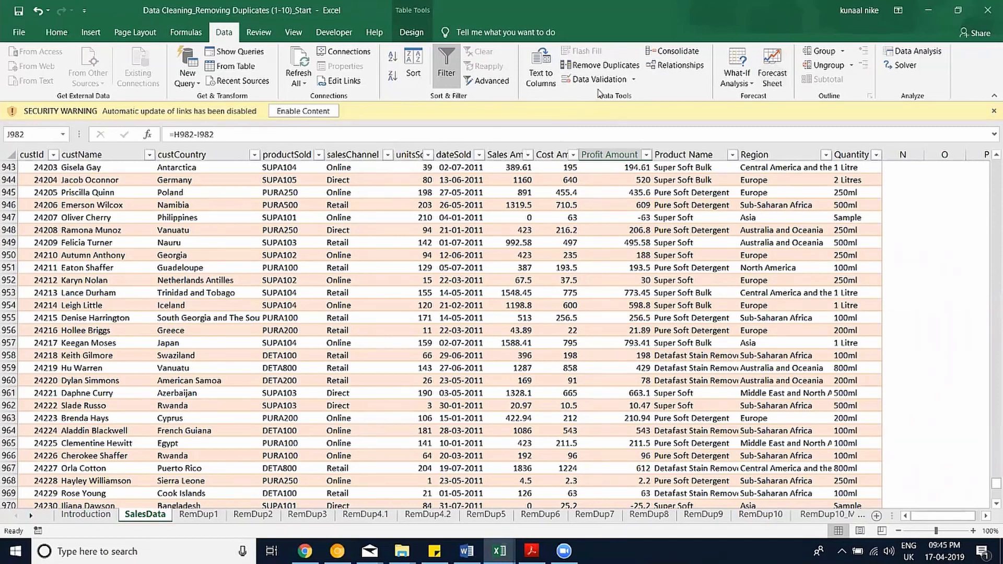
click(401, 225)
scroll(393, 184, up, 1)
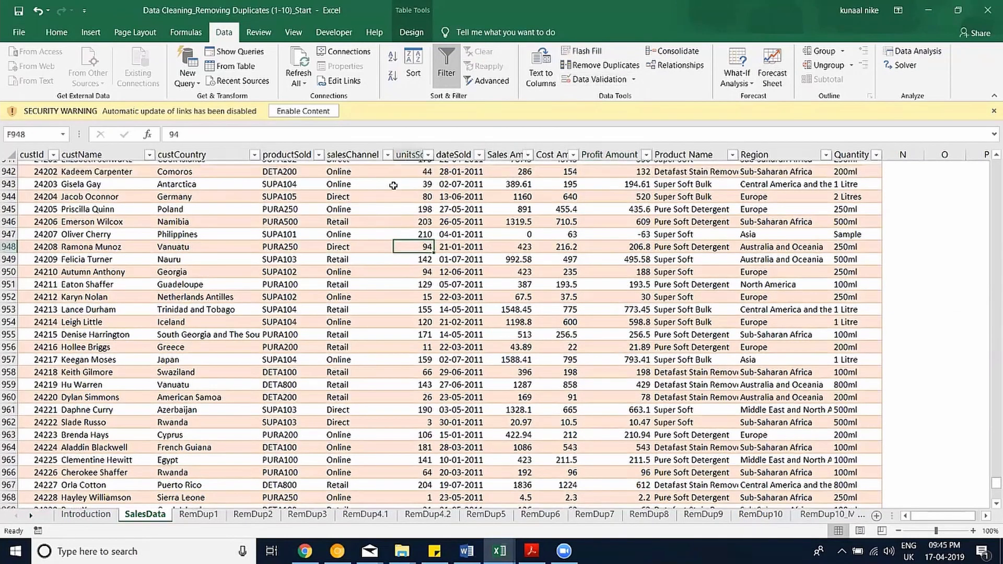
scroll(378, 259, up, 4)
scroll(378, 259, up, 1)
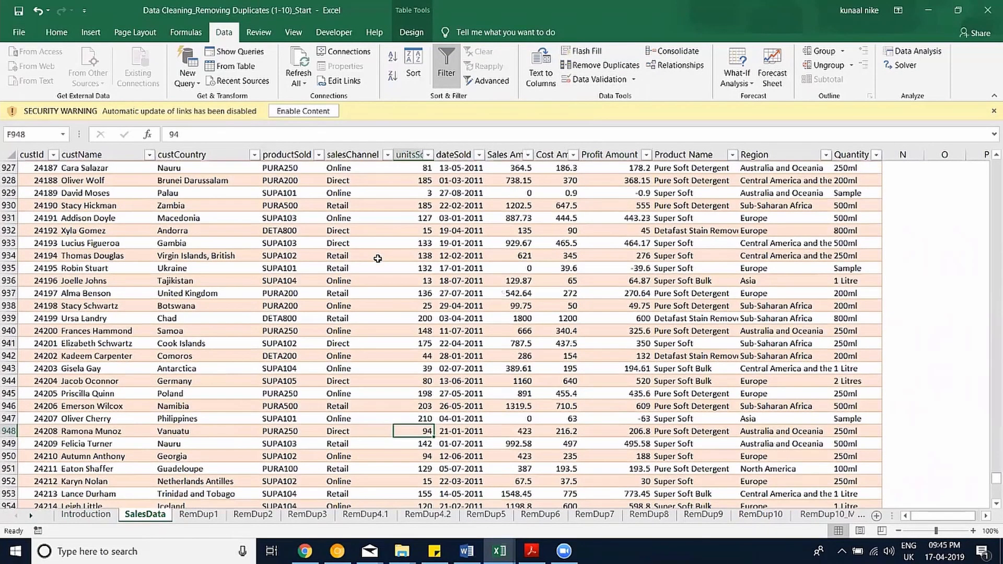
scroll(378, 259, up, 6)
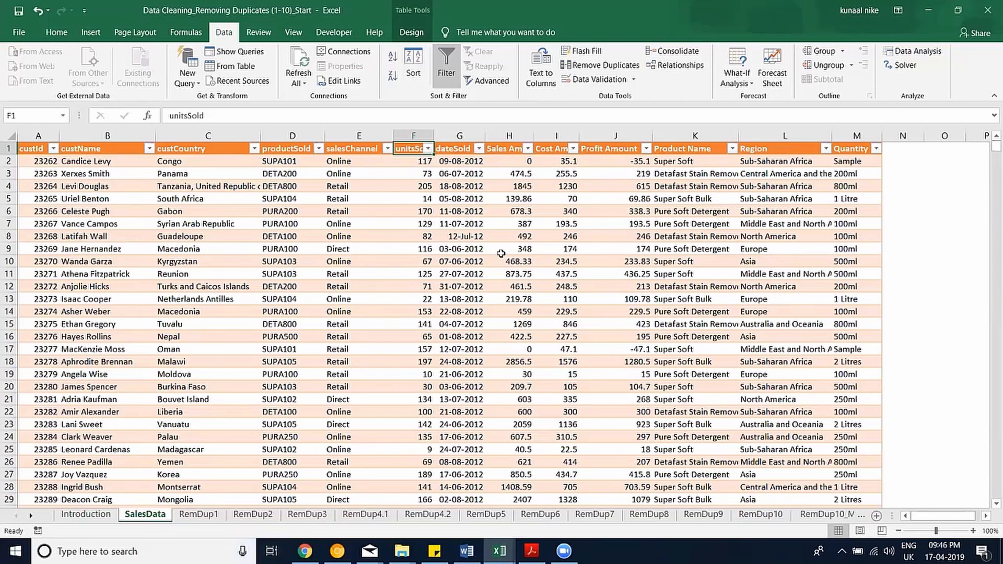
click(452, 80)
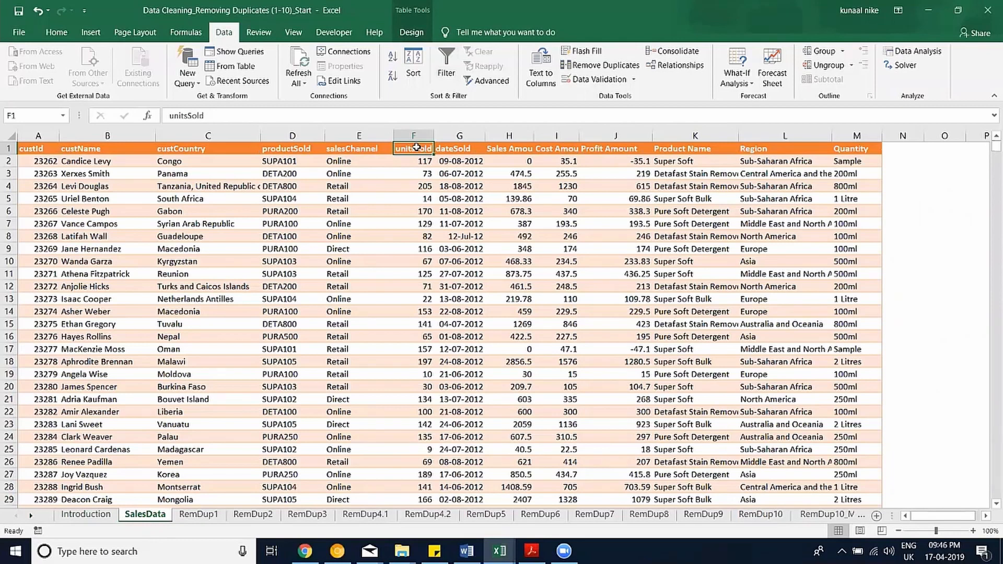
key(ctrl+shift+l)
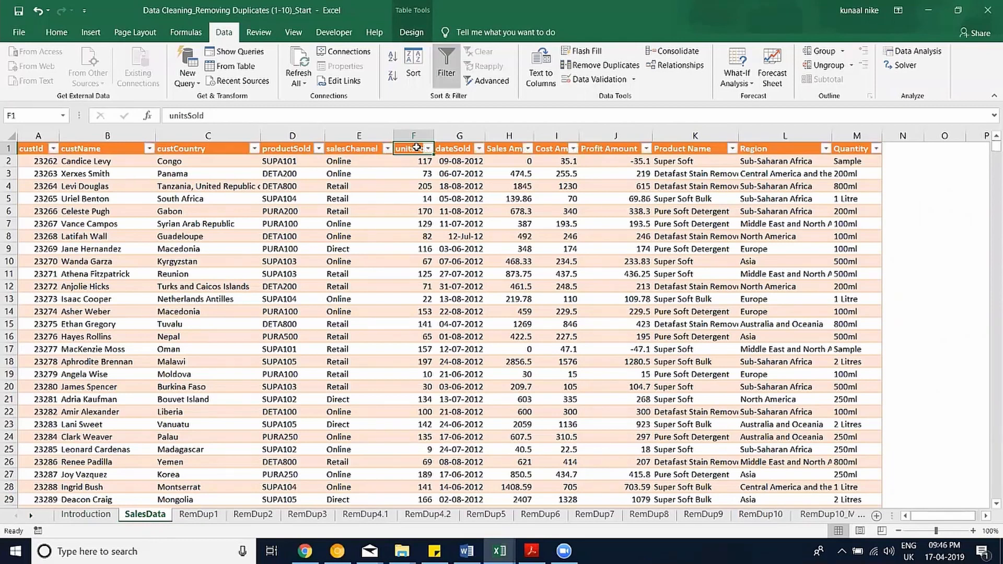
click(372, 187)
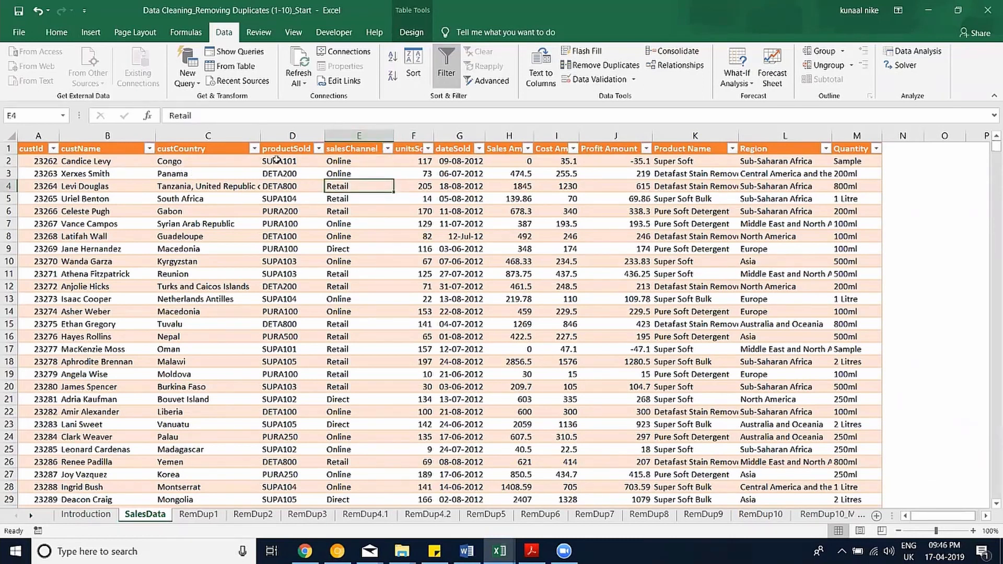
click(388, 150)
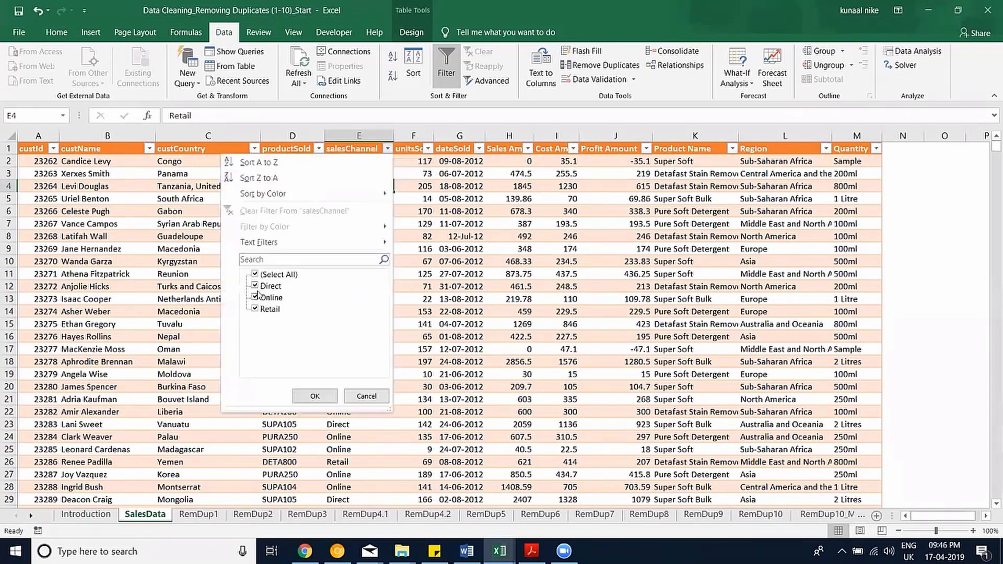
click(256, 275)
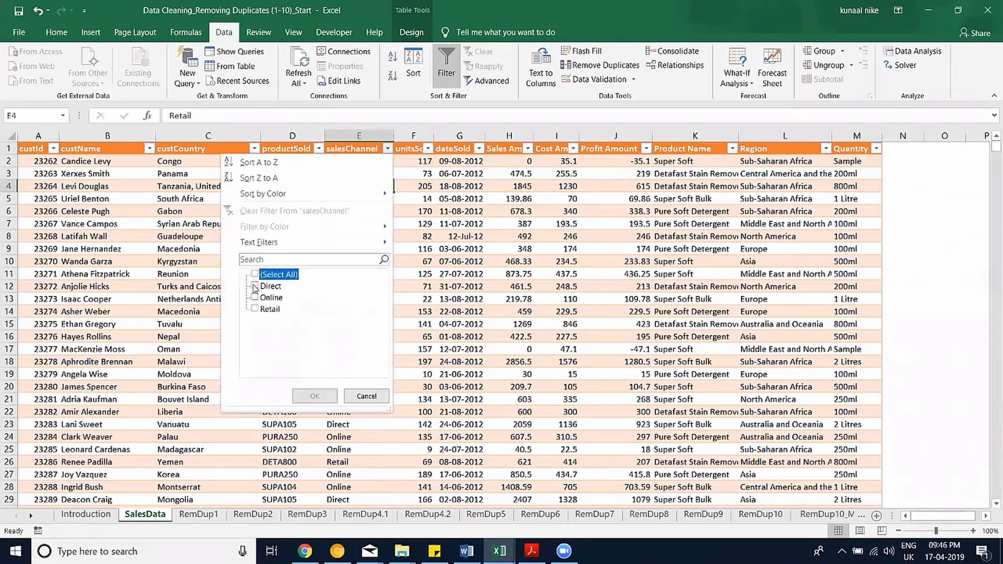
click(255, 287)
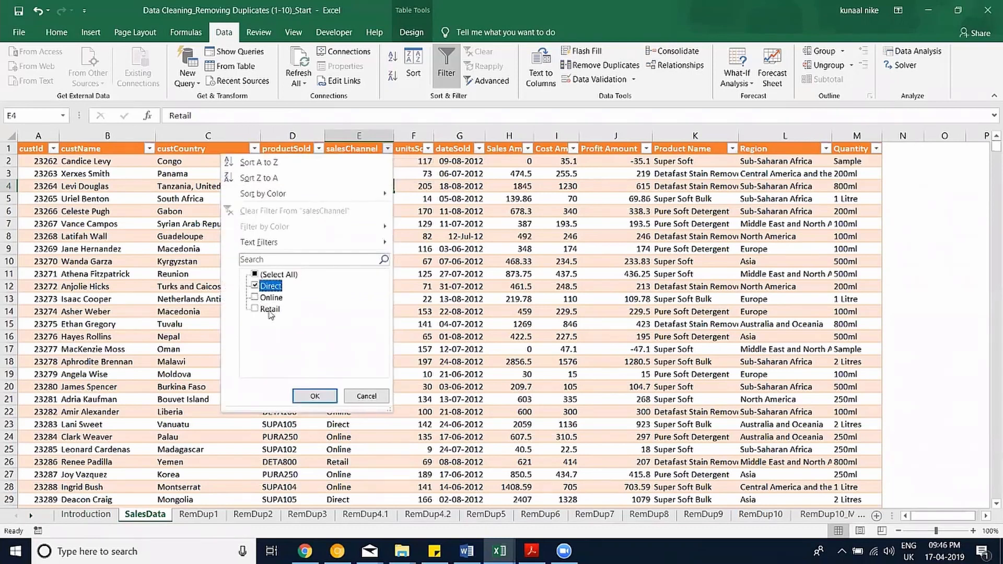
click(315, 396)
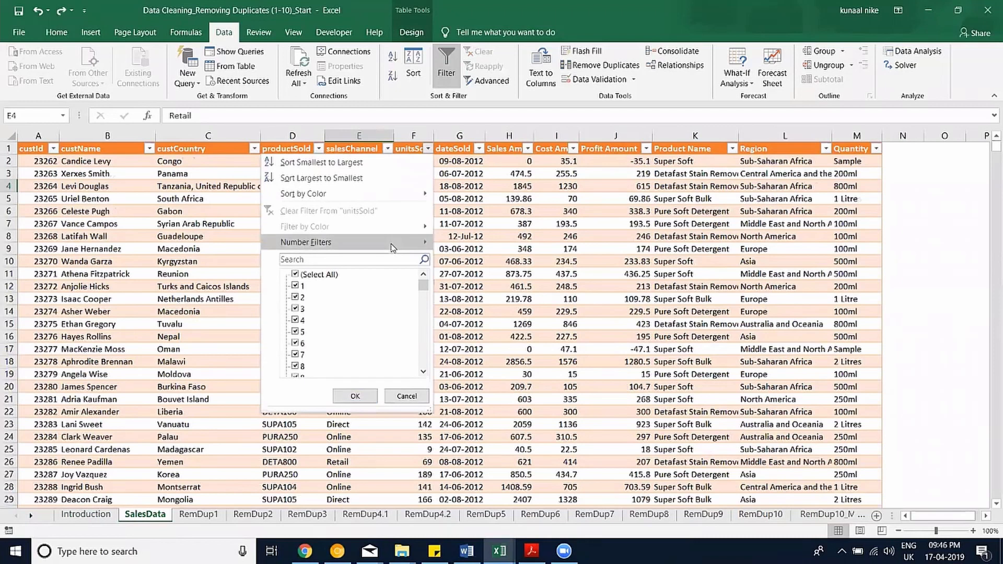
mouse_move(413, 242)
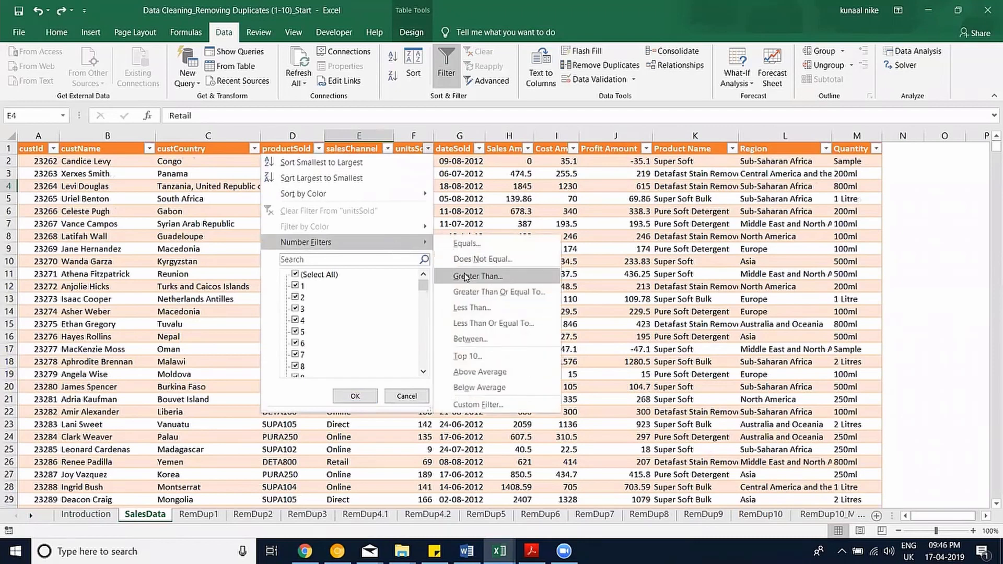
click(466, 277)
text(100)
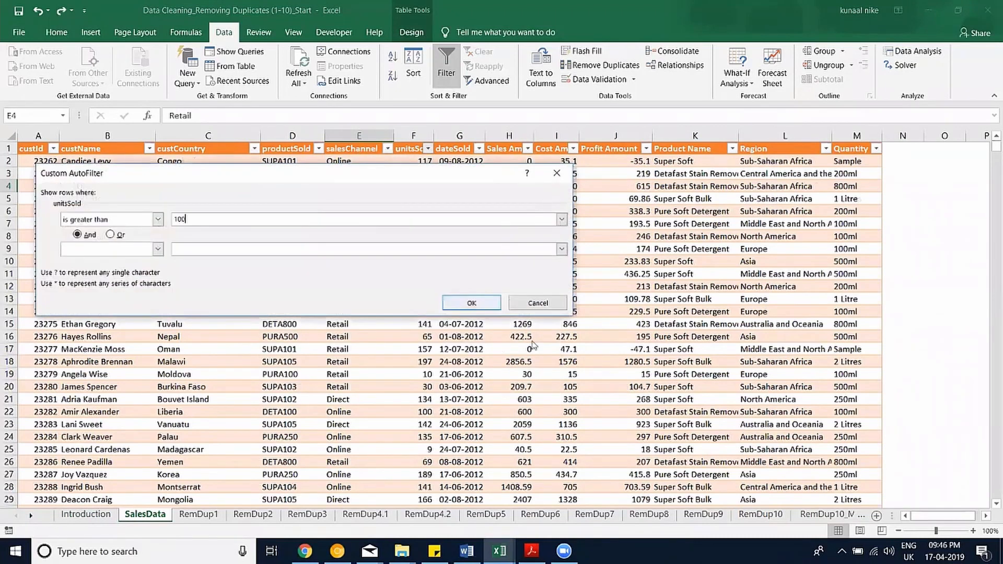
click(472, 303)
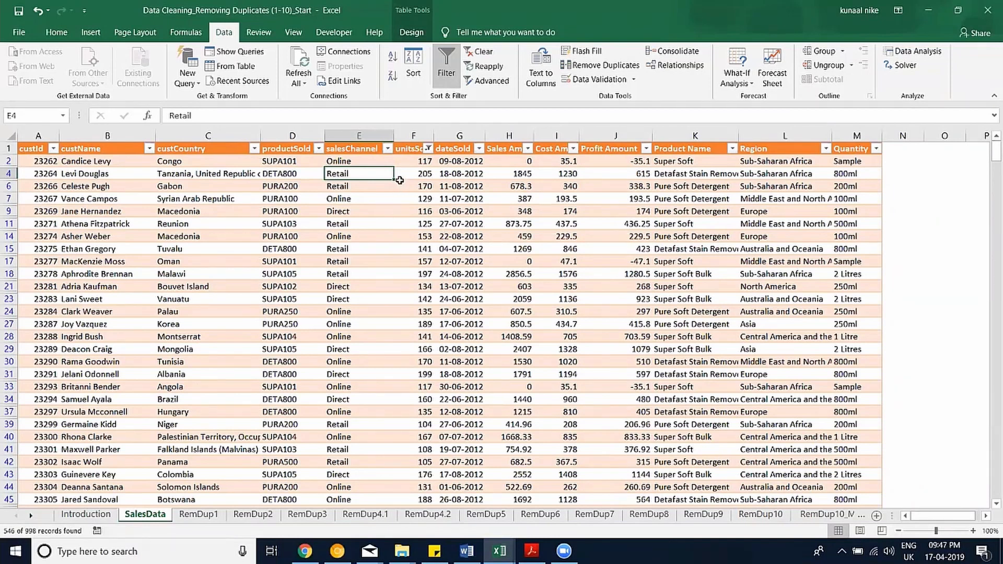
key(ctrl+z)
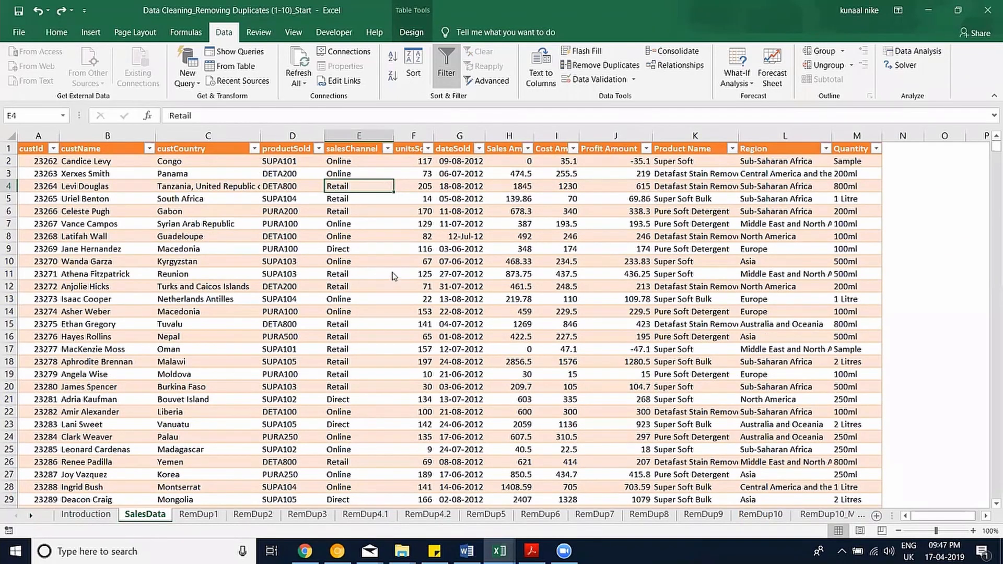
Open the Sort dialog for the SalesData table with the Alt, A, S, S shortcut.
key(alt+a)
key(s)
key(s)
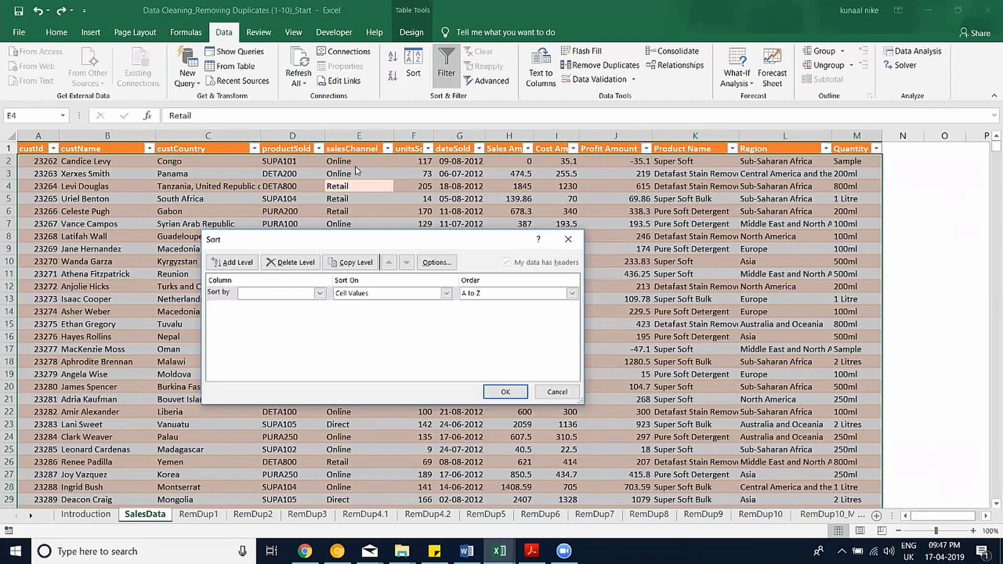
Sort the table by salesChannel A to Z, then by Sales Amount largest to smallest.
click(294, 298)
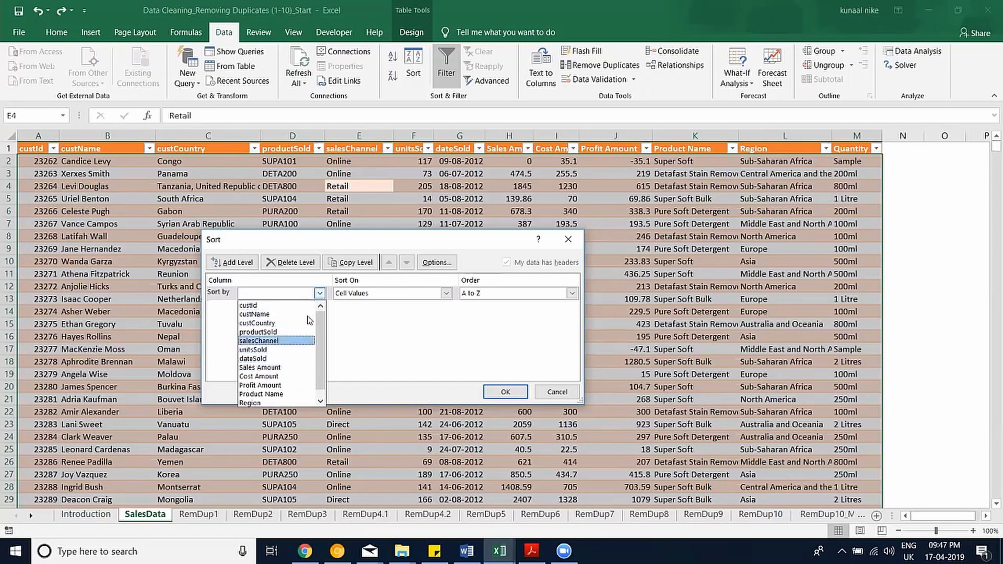
click(262, 316)
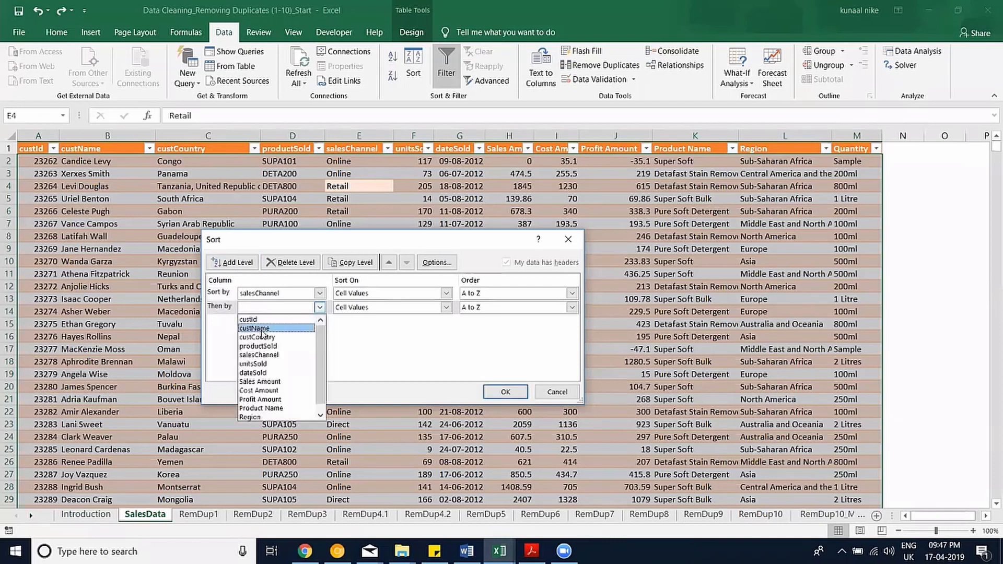
click(267, 376)
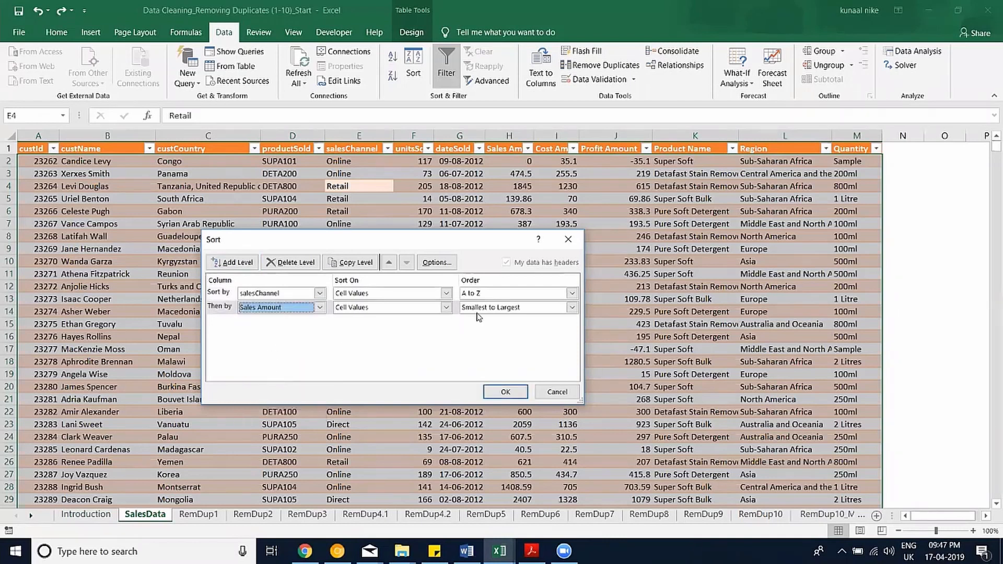
click(572, 308)
click(483, 329)
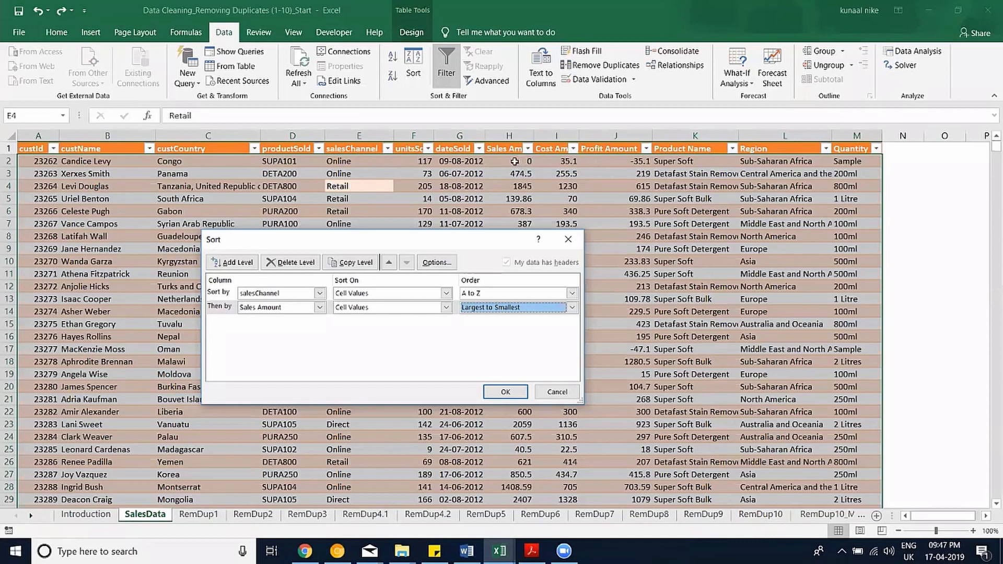
key(Return)
drag(515, 162, 99, 162)
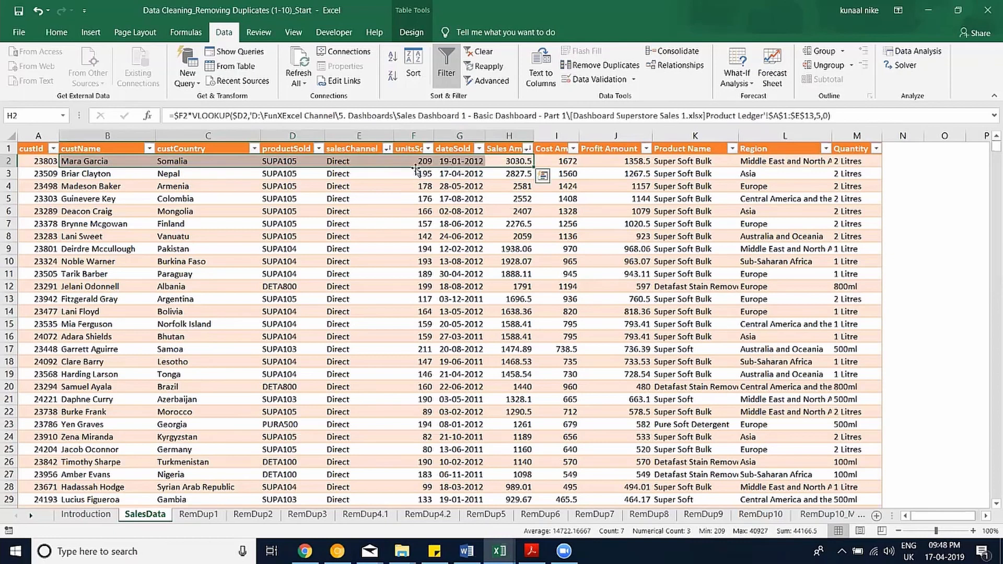
Select and review the top sales rows of the sorted SalesData, starting at Direct cell E2.
click(357, 162)
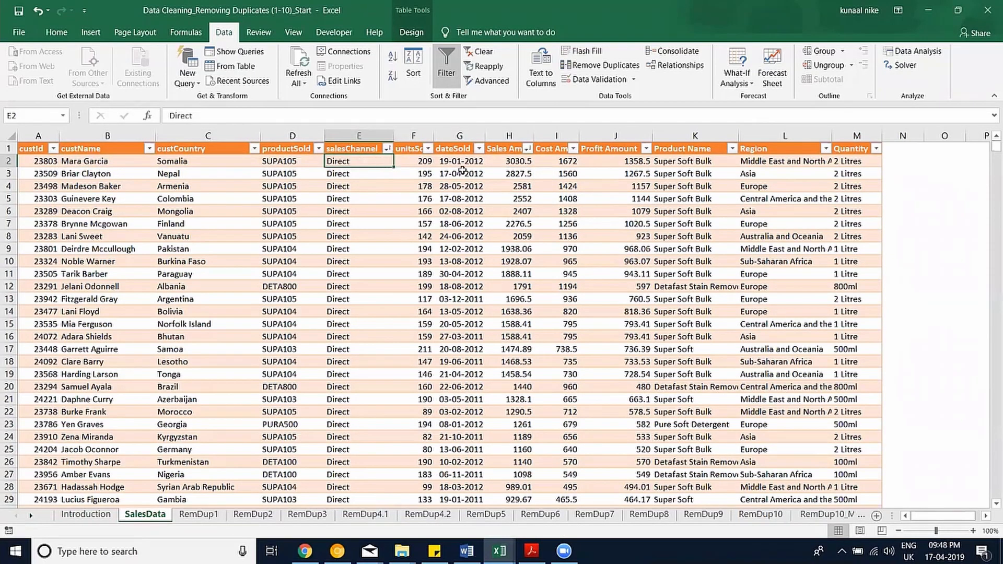
drag(517, 162, 47, 162)
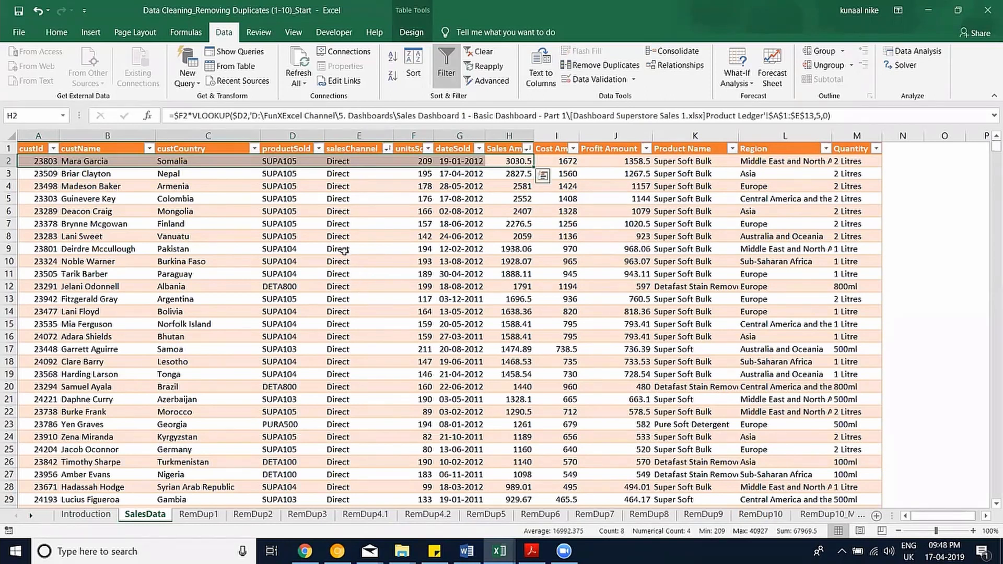
scroll(337, 239, down, 20)
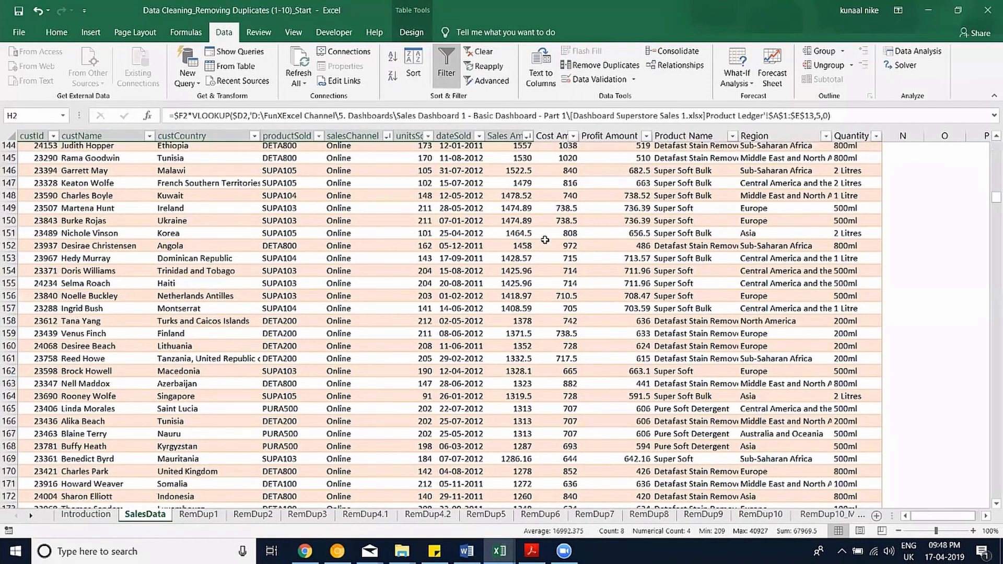
scroll(499, 235, up, 6)
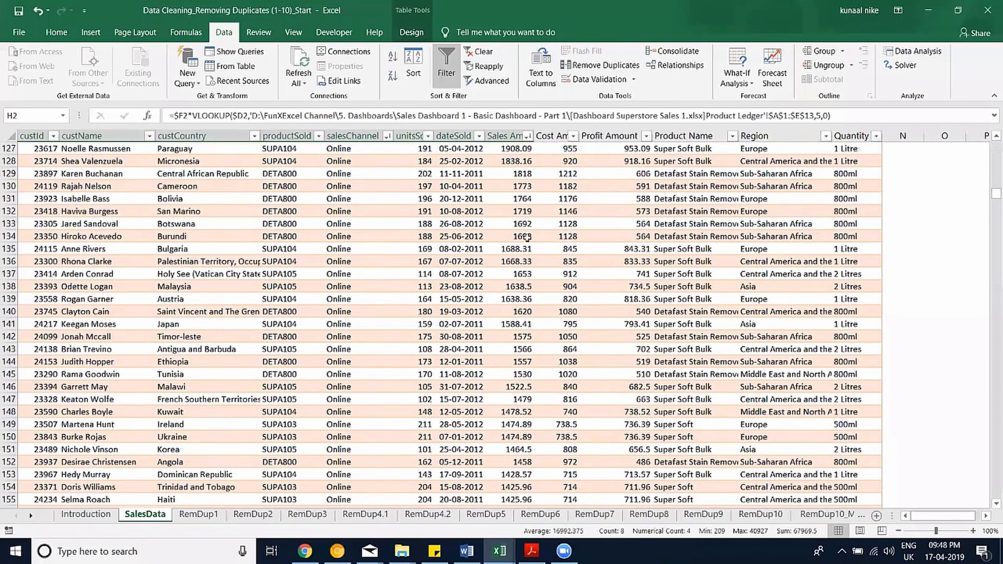
scroll(528, 237, up, 6)
drag(339, 237, 527, 237)
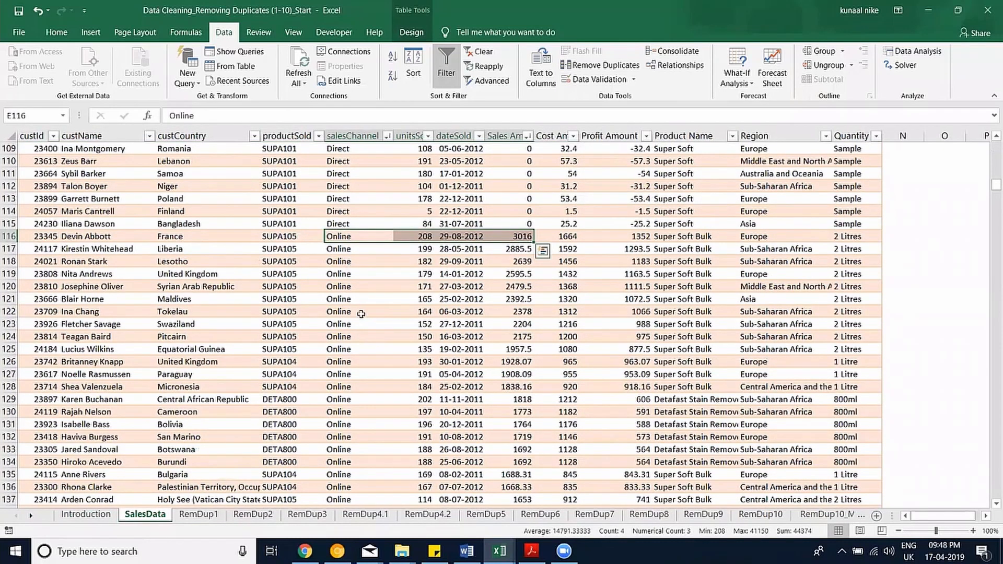
Return to the top of the data and copy the salesChannel and Sales Amount columns.
scroll(352, 375, down, 1)
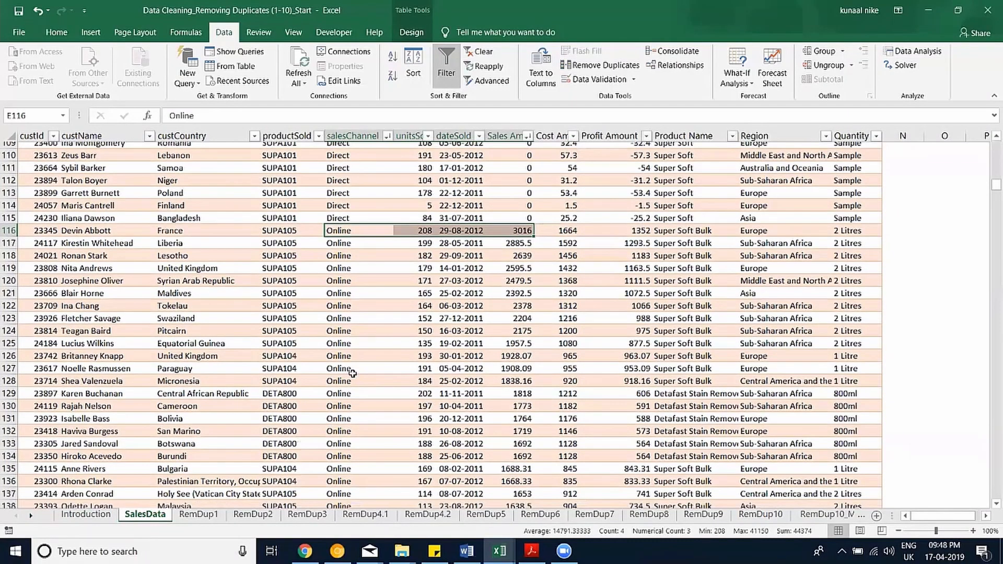
scroll(358, 294, down, 7)
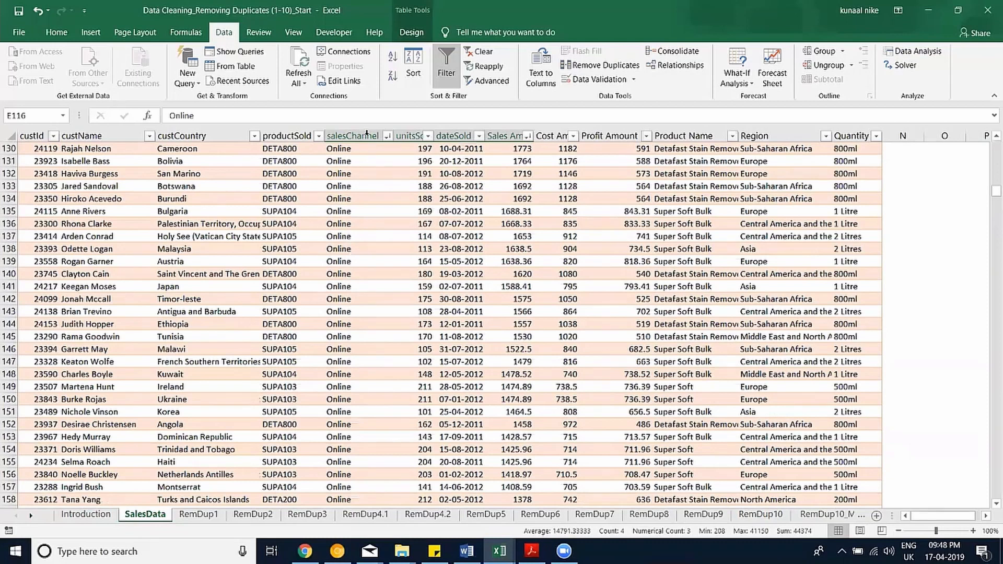
scroll(371, 150, up, 13)
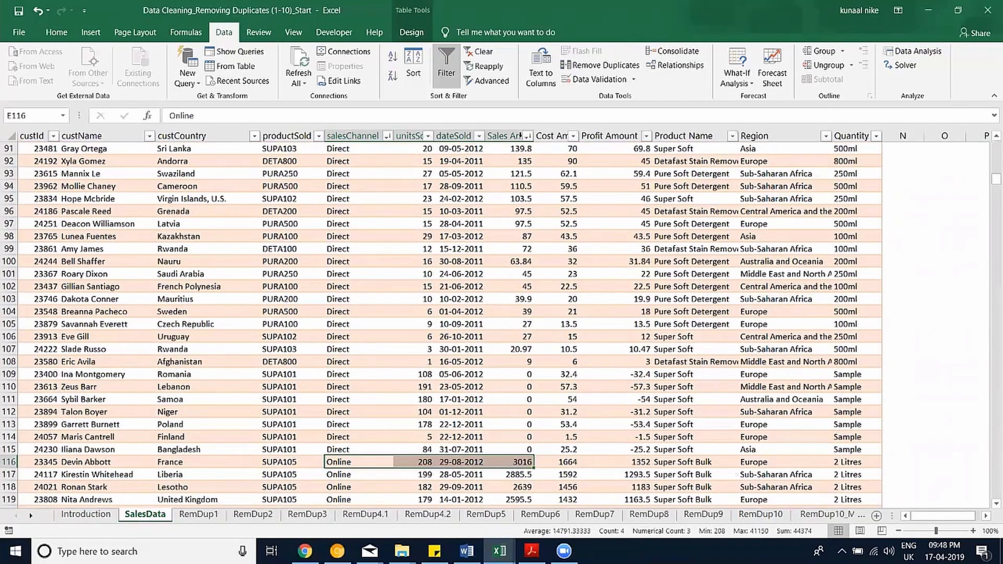
key(ctrl+Up)
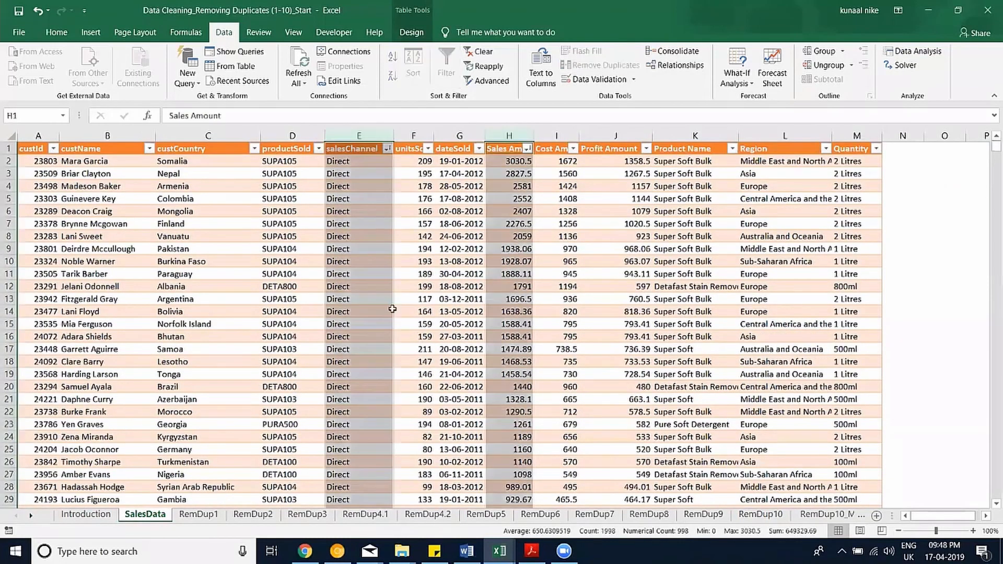
key(ctrl+c)
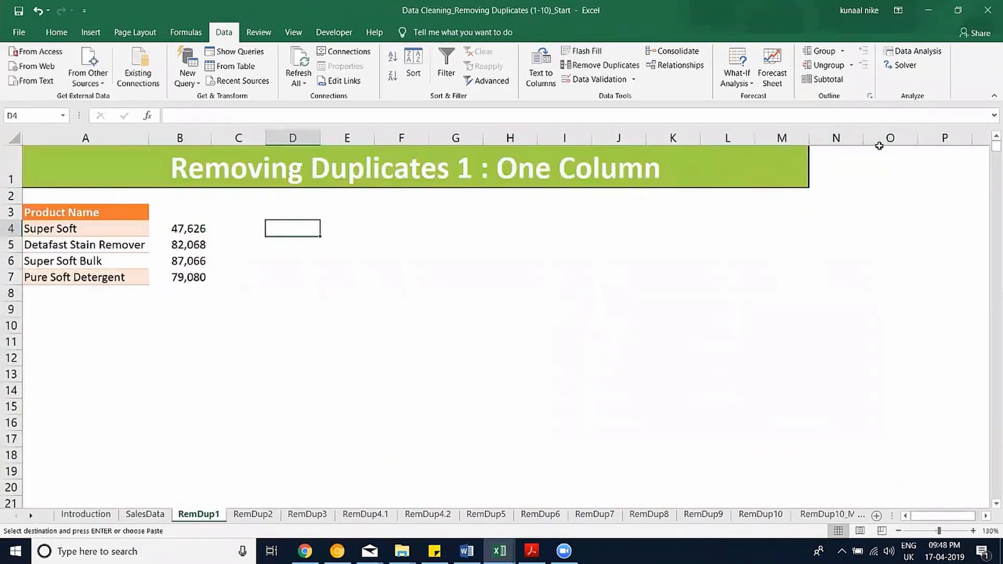
Paste salesChannel and Sales Amount into columns O–P of RemDup1.
click(988, 517)
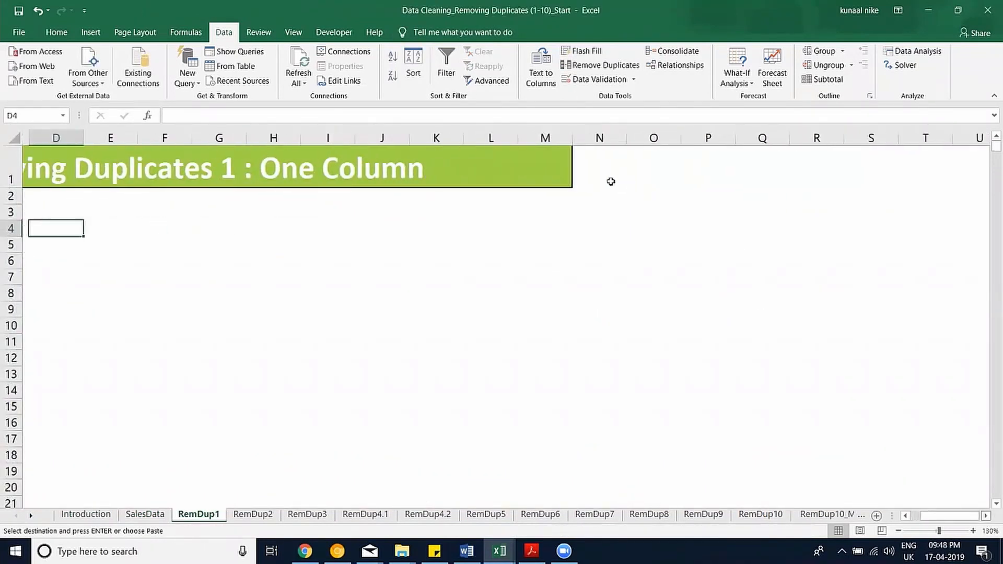
click(590, 138)
key(ctrl+v)
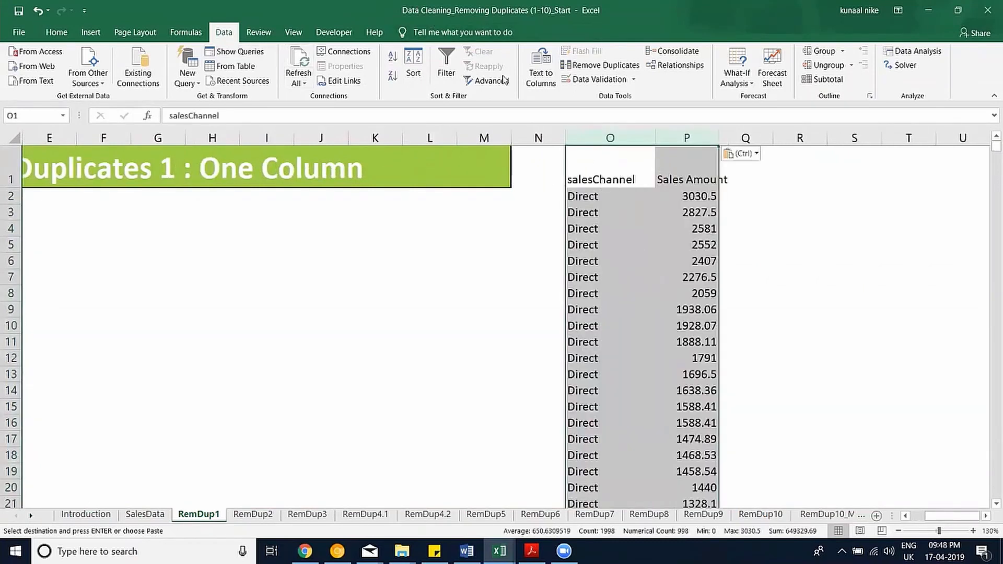
Remove duplicates on salesChannel only, leaving Direct 3030.5, Online 3016 and Retail 2987.
click(601, 65)
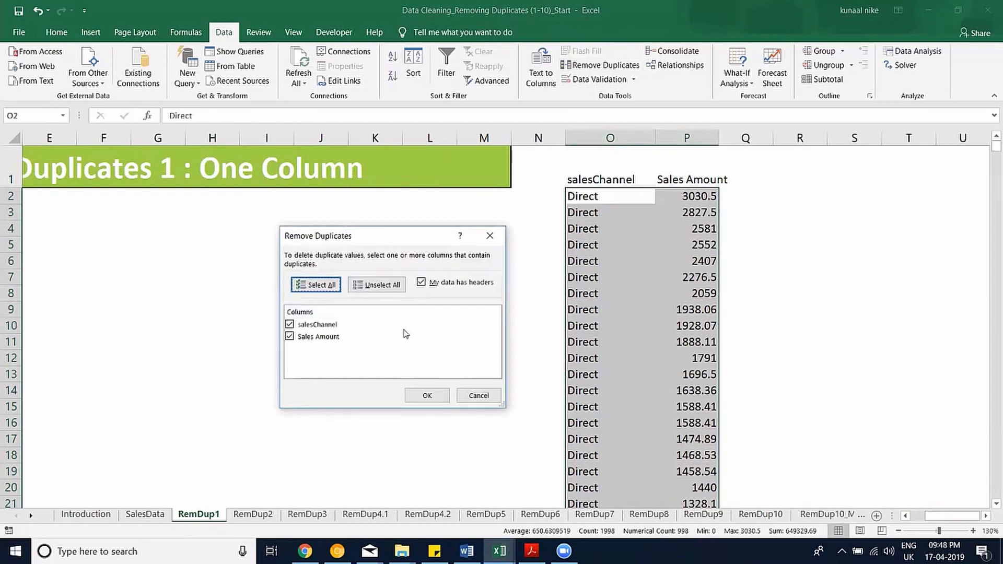
click(291, 337)
click(290, 337)
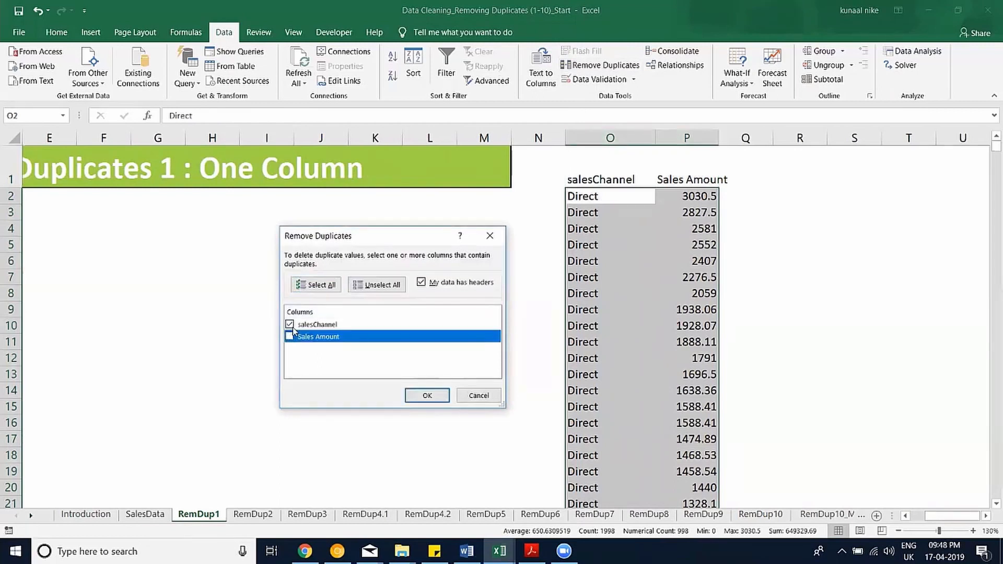
click(427, 395)
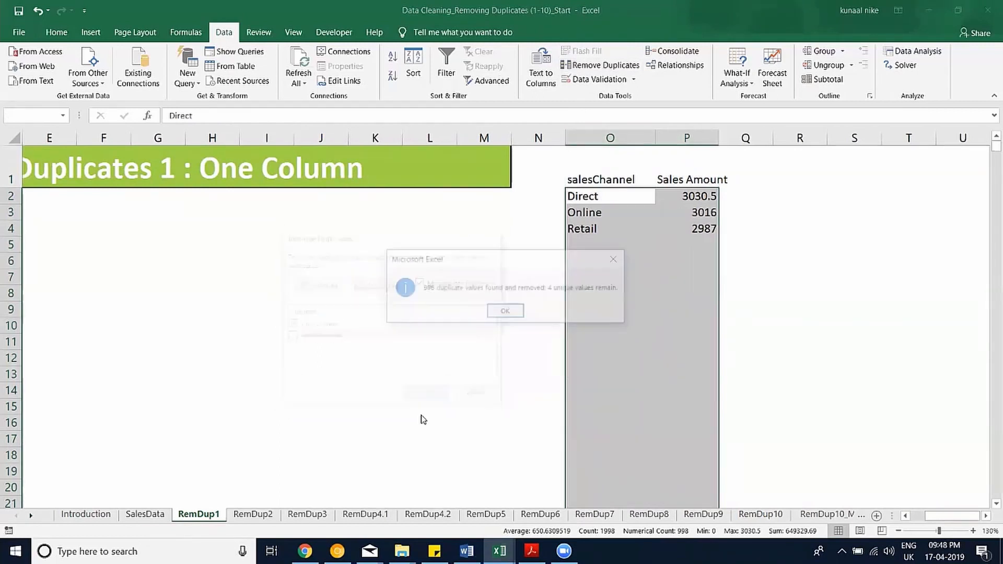
click(501, 311)
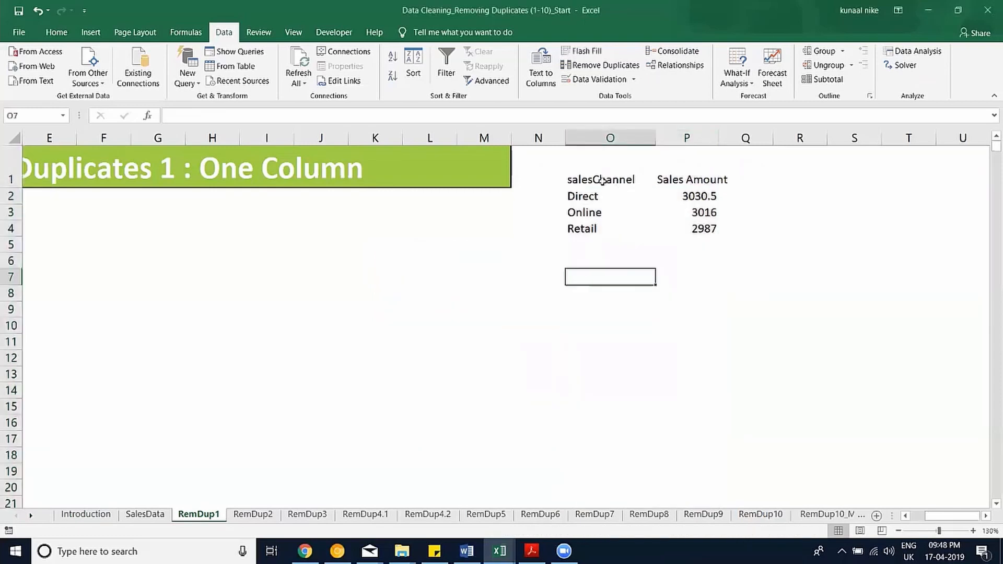
Select the three remaining channel rows, then go back to the SalesData sheet.
drag(606, 183, 697, 228)
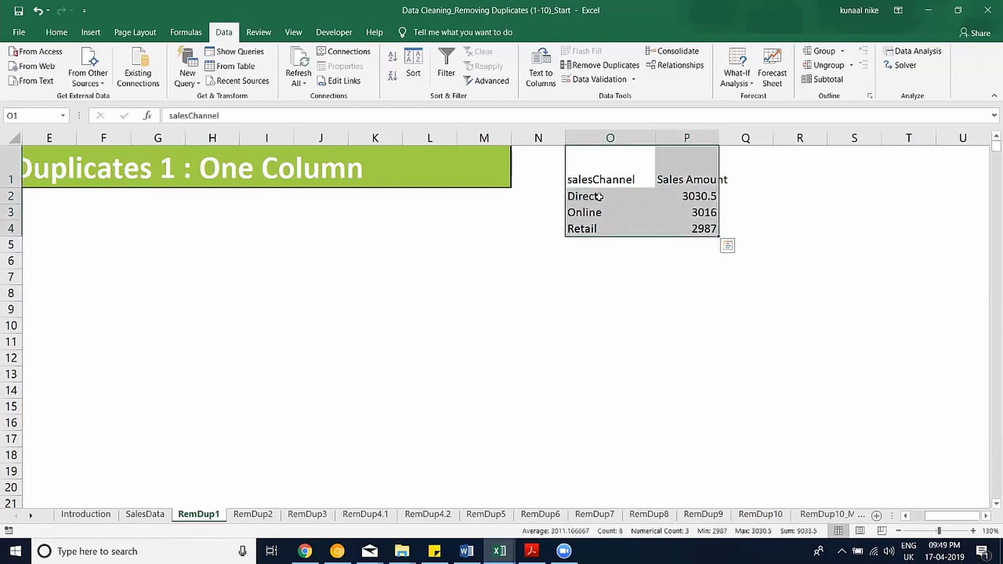
drag(601, 198, 698, 228)
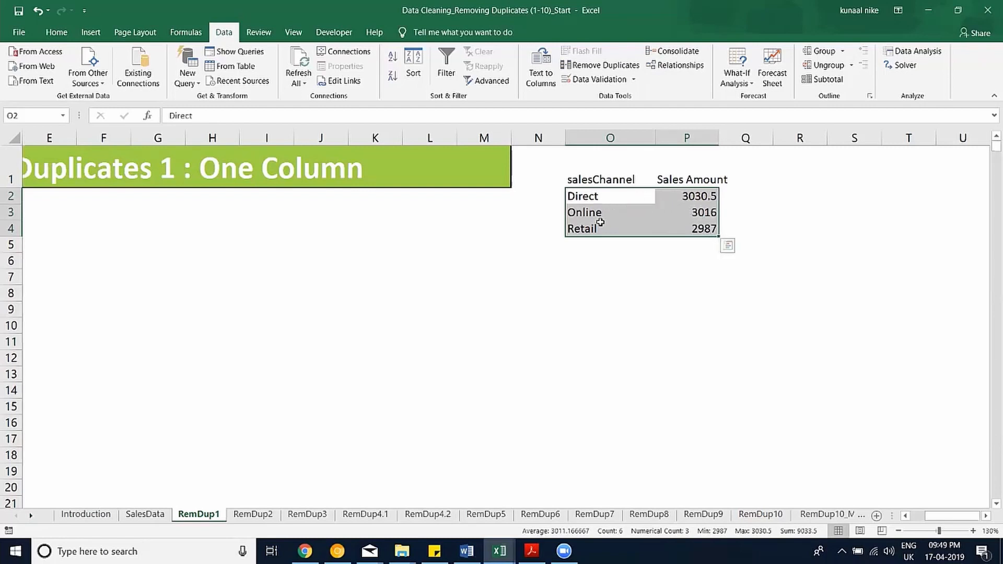
key(ctrl+q)
click(152, 517)
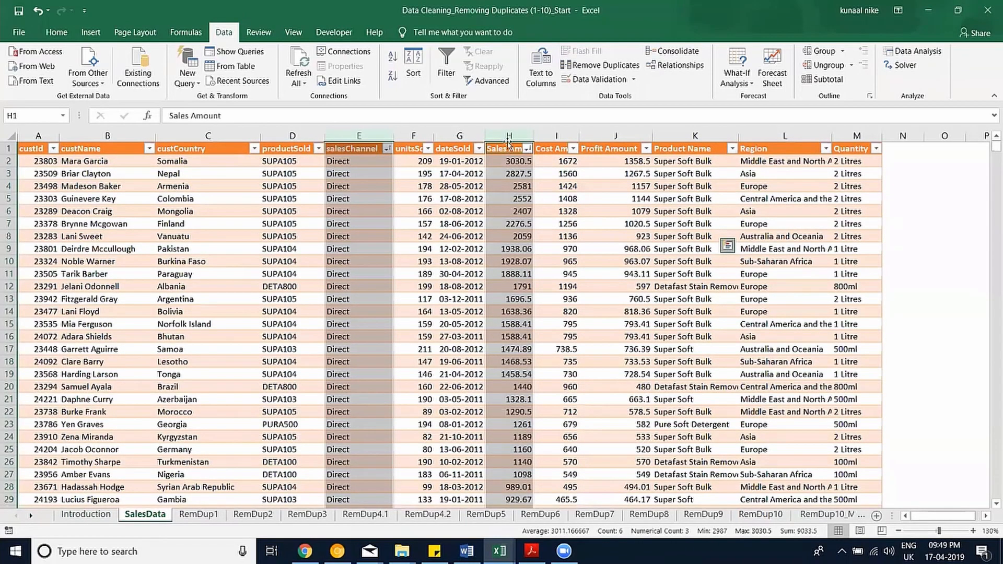
Copy custName, salesChannel and Sales Amount into columns O–Q of RemDup1.
ctrl+click(108, 144)
key(ctrl+c)
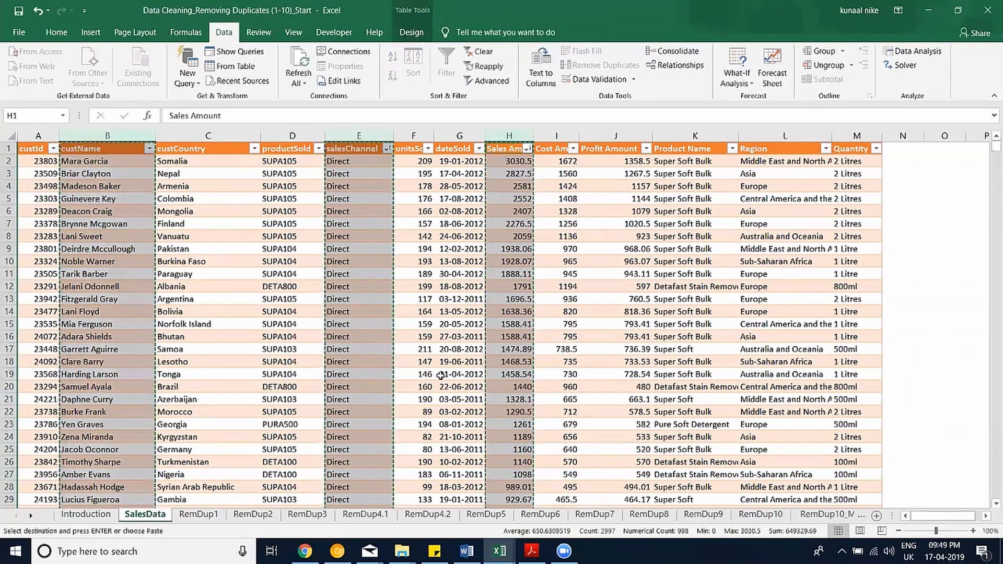
click(214, 516)
click(594, 138)
key(ctrl+v)
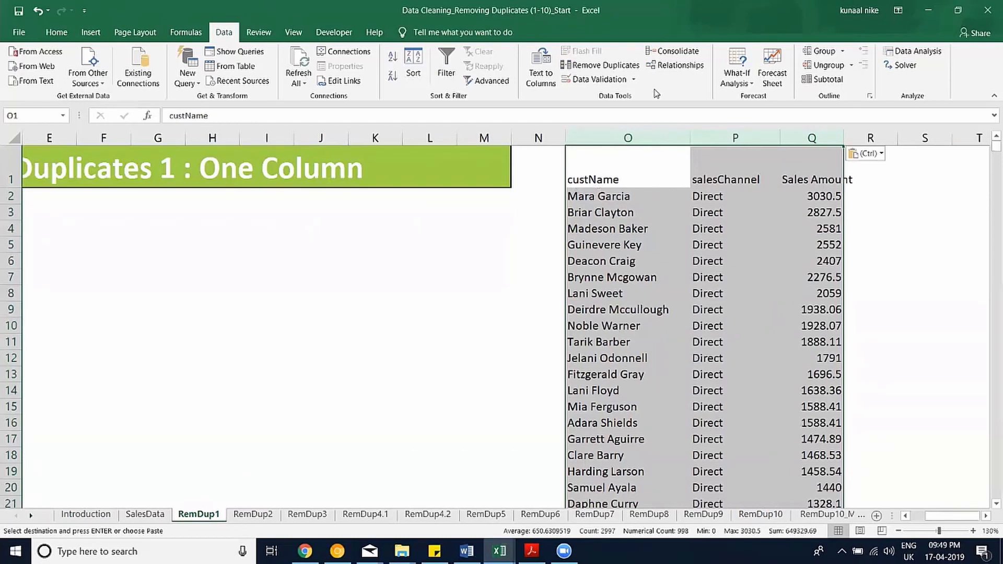
Remove duplicates by salesChannel only, keeping three top-sale rows with customer names.
click(605, 65)
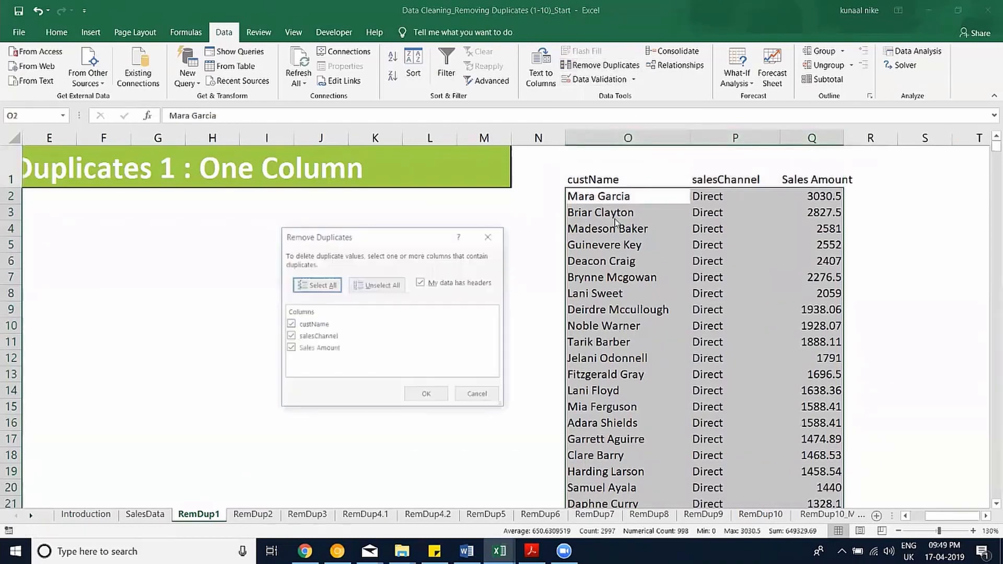
click(291, 325)
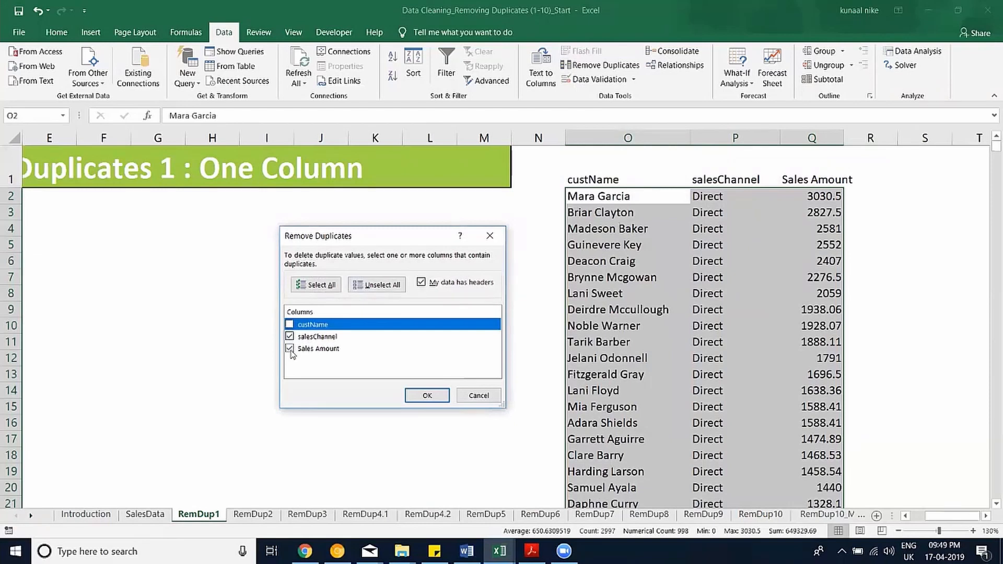
click(290, 350)
click(443, 397)
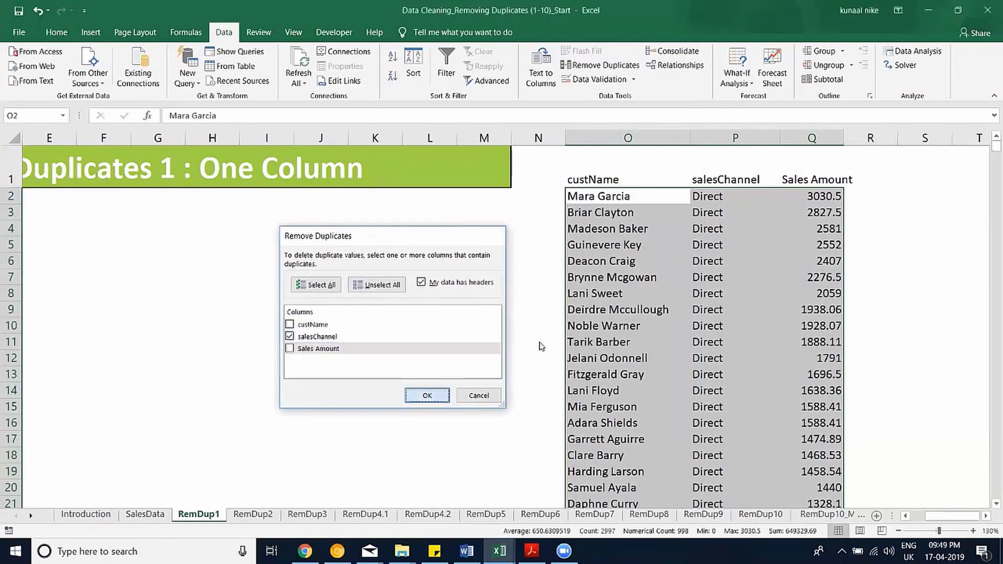
click(498, 314)
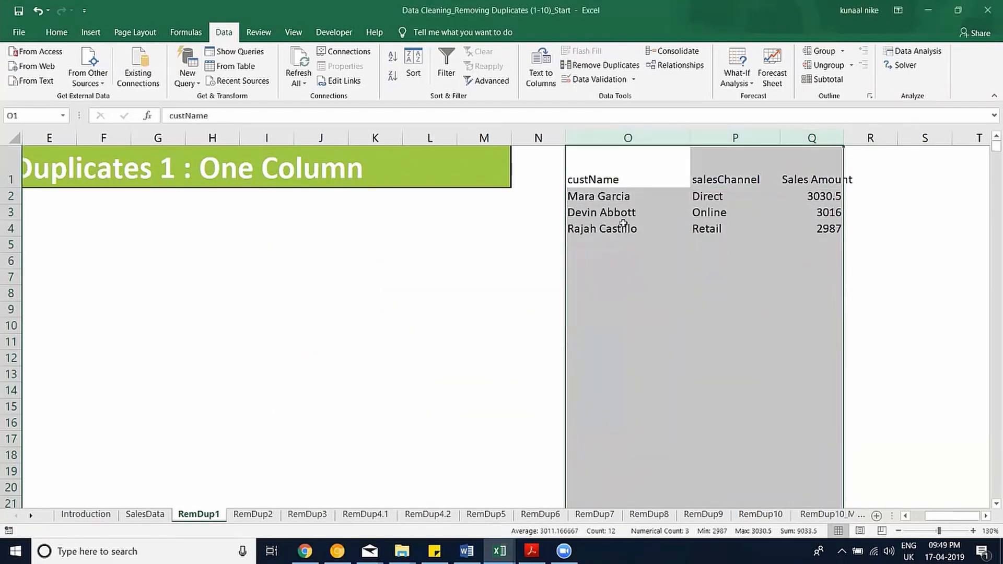
drag(621, 196, 813, 224)
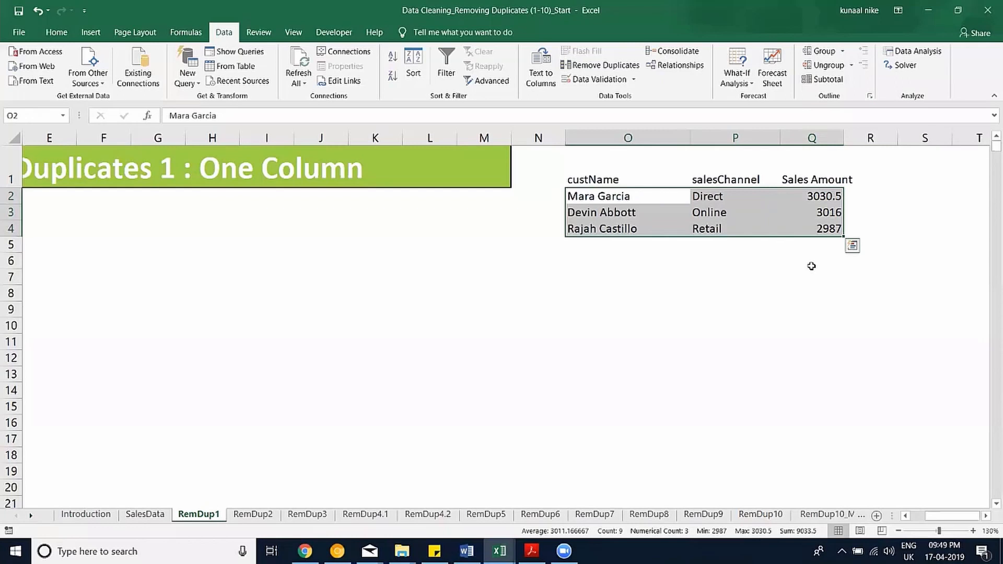
key(alt+Tab)
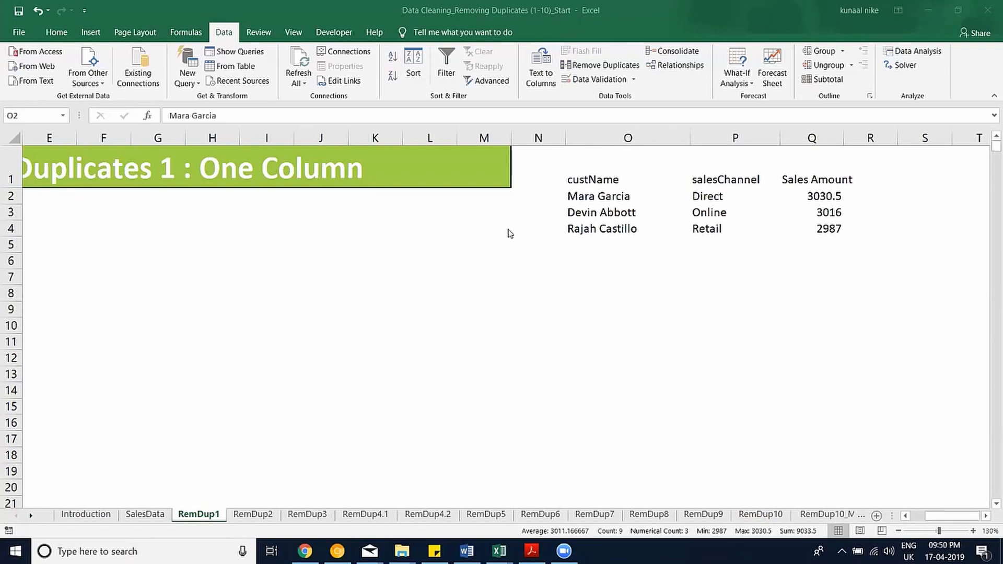
key(ctrl+shift+Down)
key(ctrl+shift+Right)
click(429, 285)
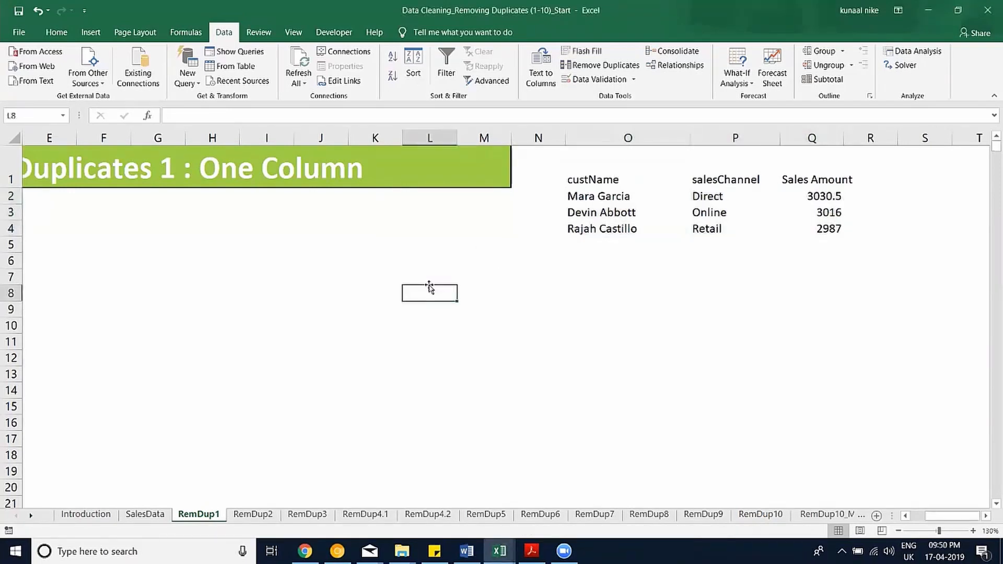